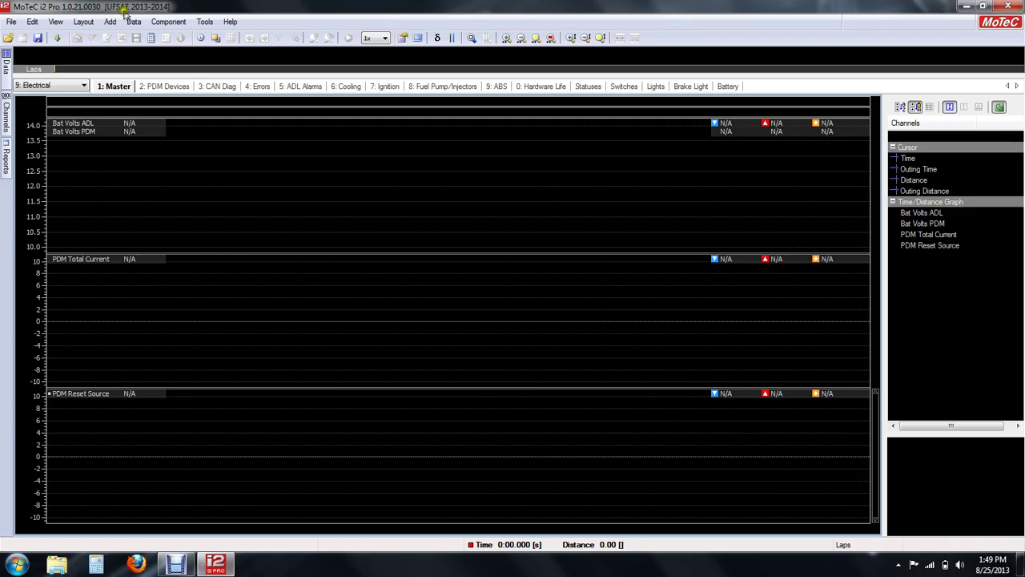
Close the currently open UFSAE 2013-2014 project
click(11, 22)
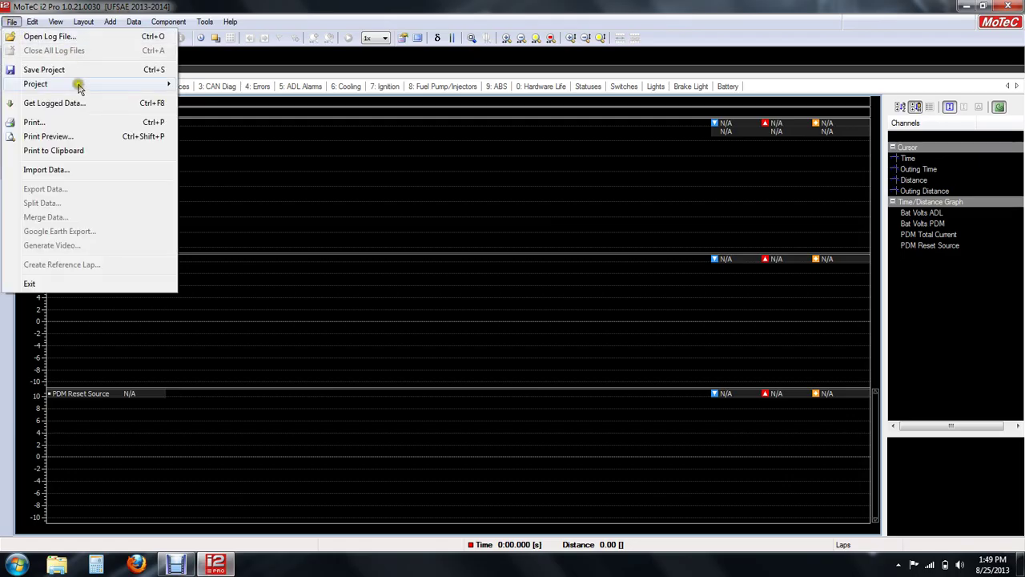
mouse_move(80, 87)
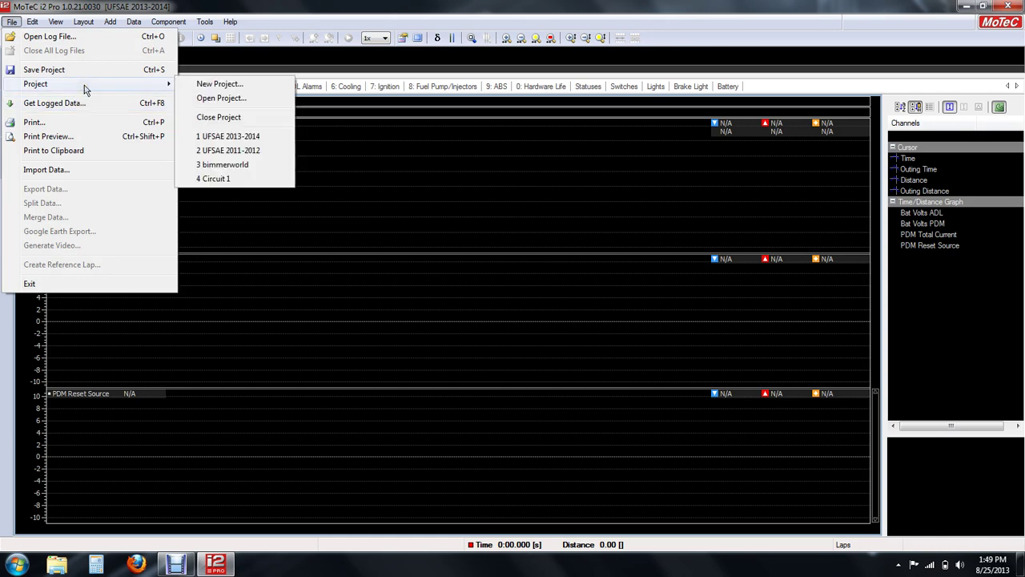
click(235, 119)
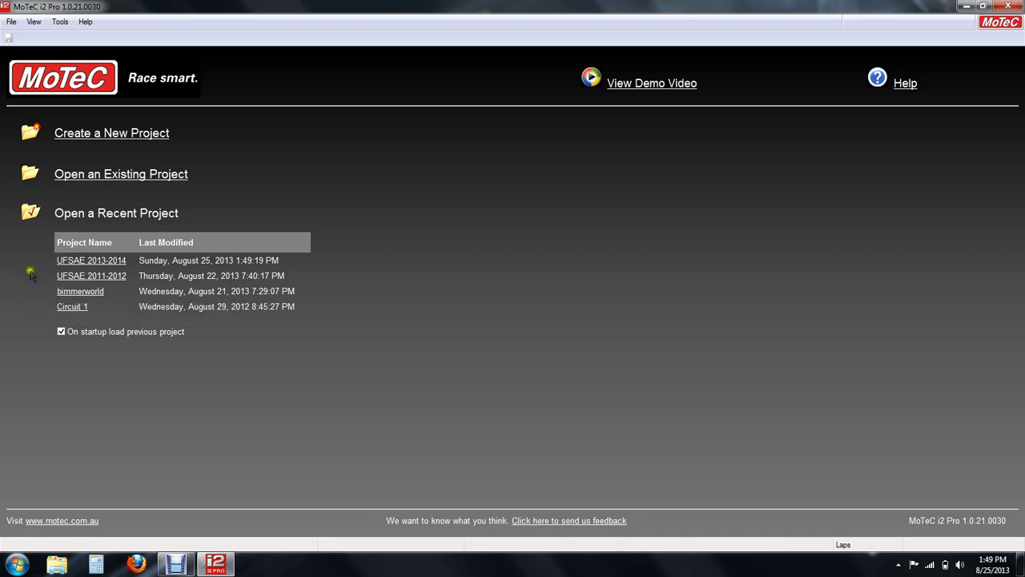
Browse the existing projects to locate the Project file in the UFSAE 2013-2014 folder, without opening it
click(78, 278)
click(68, 262)
click(136, 175)
click(125, 177)
click(122, 178)
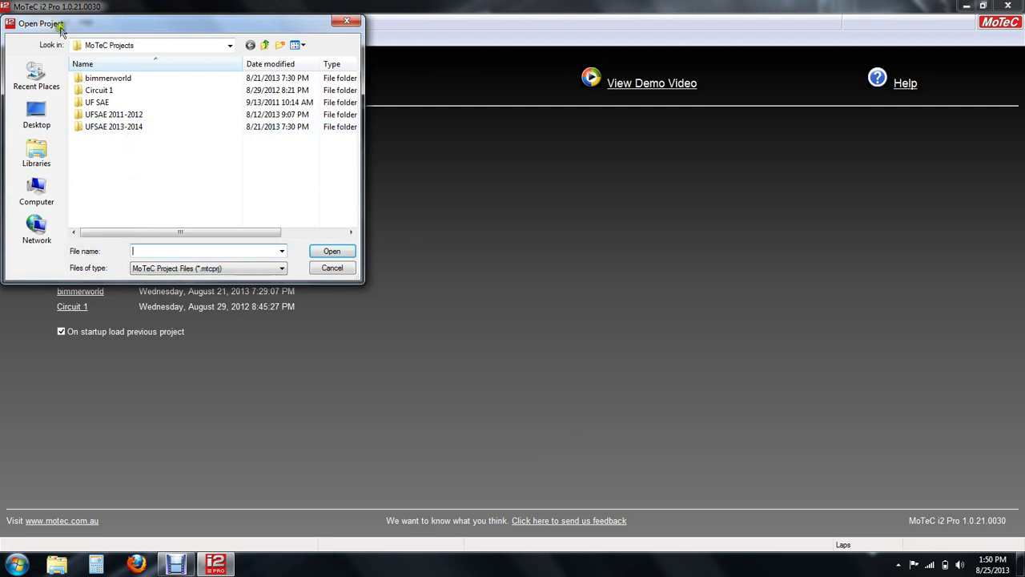
double_click(114, 126)
click(97, 140)
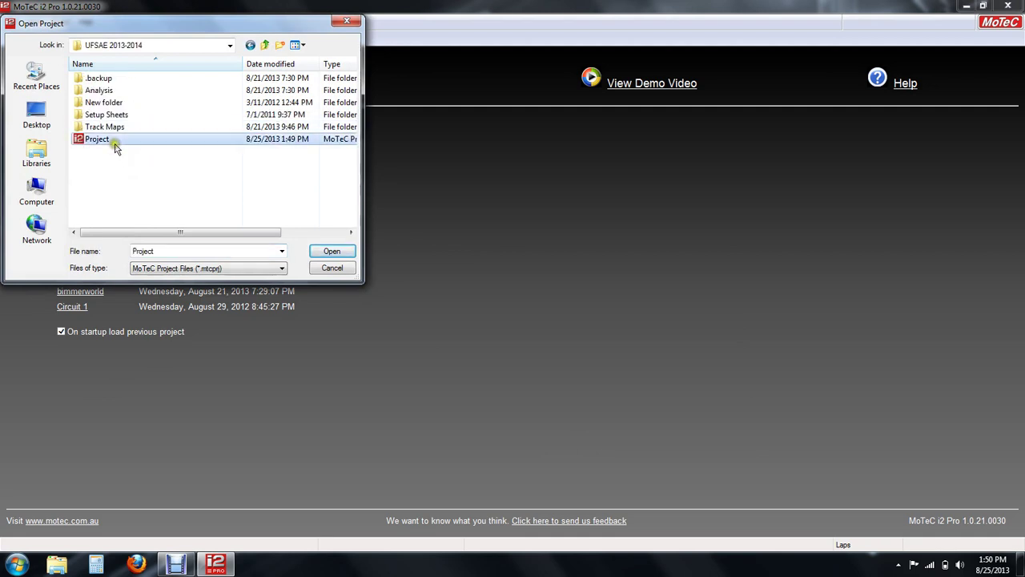
click(347, 24)
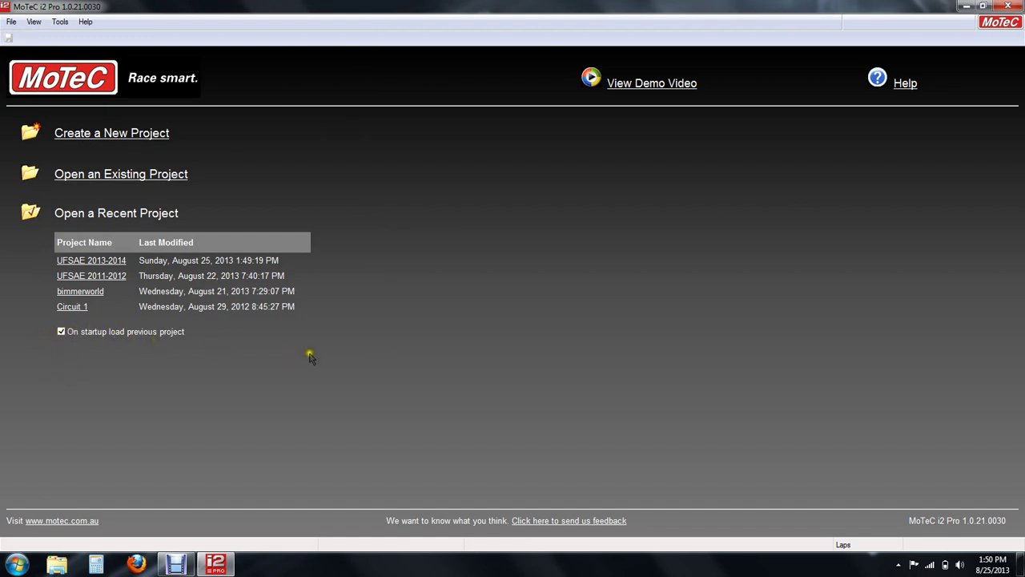
Open the recent project UFSAE 2013-2014 and switch to the Driver Characteristics workbook
click(116, 261)
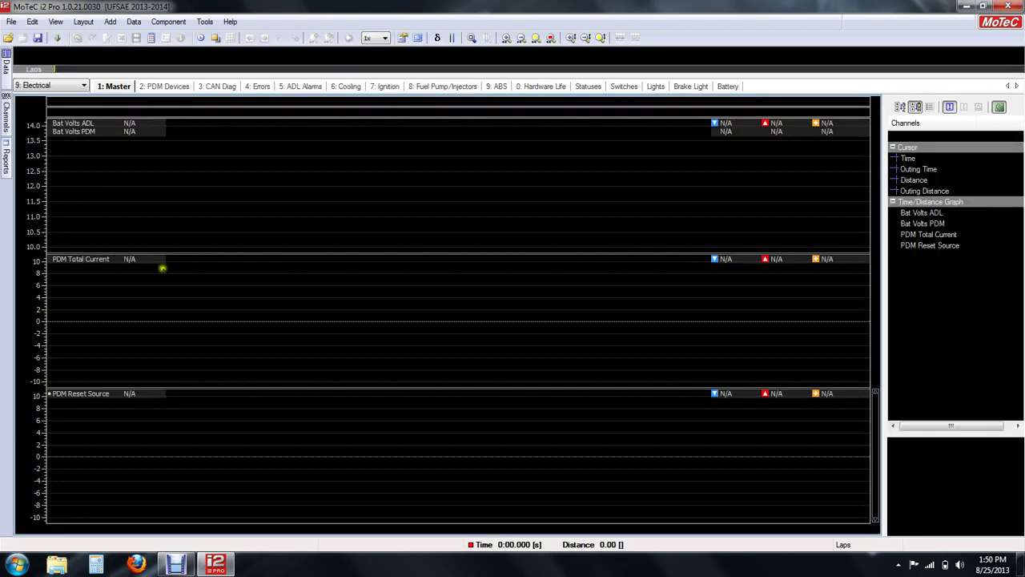
click(53, 85)
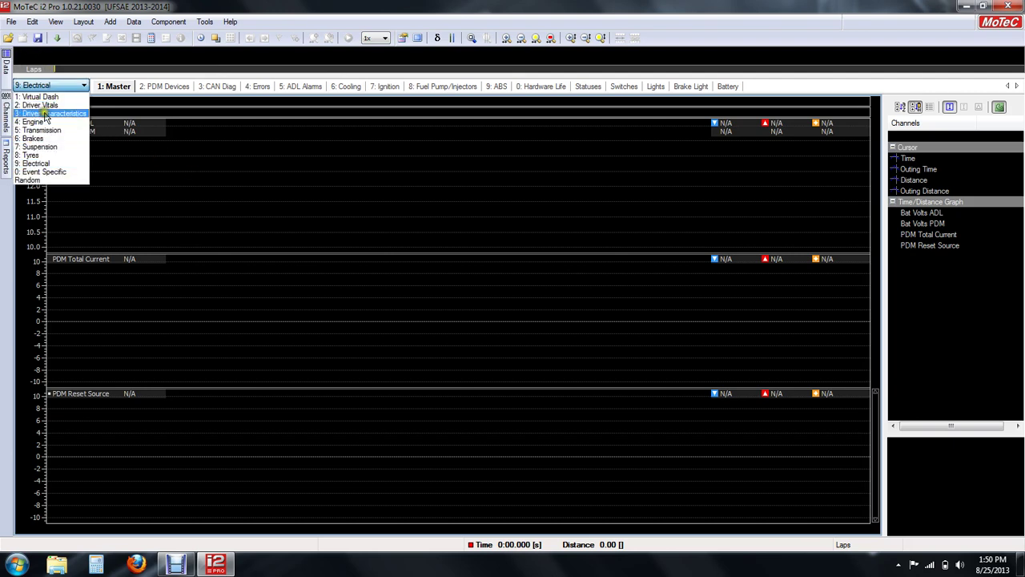
click(44, 113)
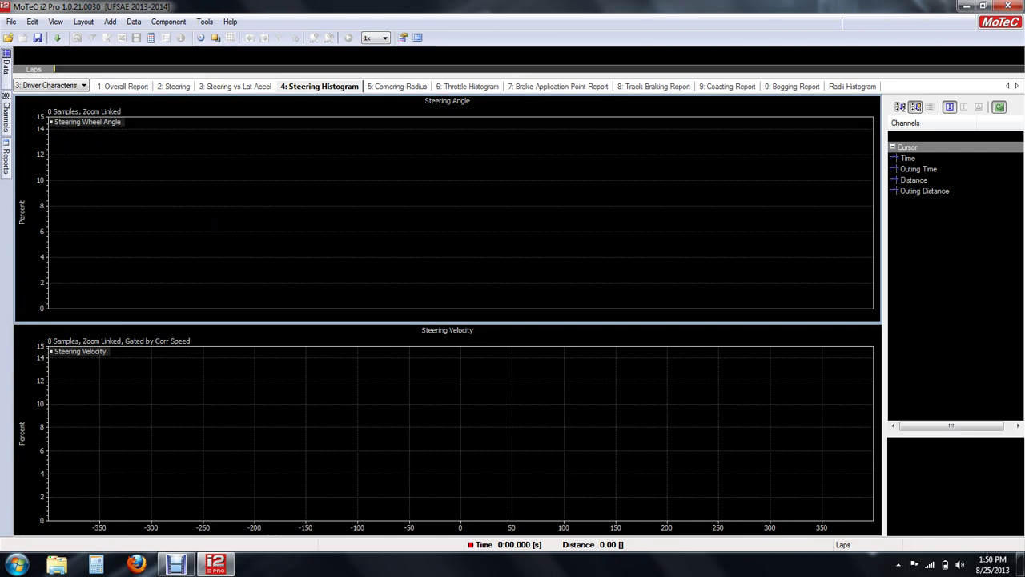
Apply the MoTeC Black colour scheme in the program options
click(205, 22)
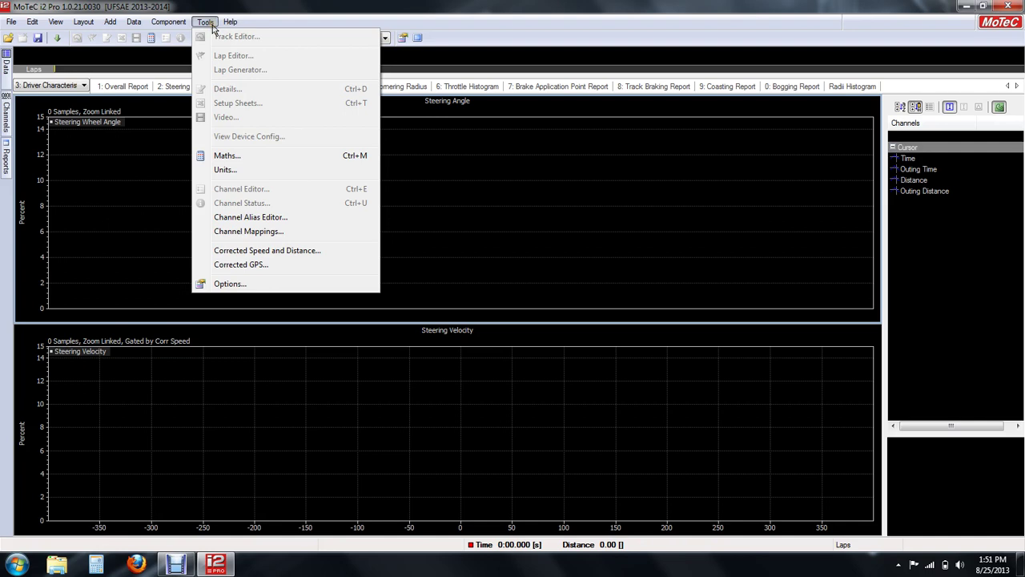
click(272, 285)
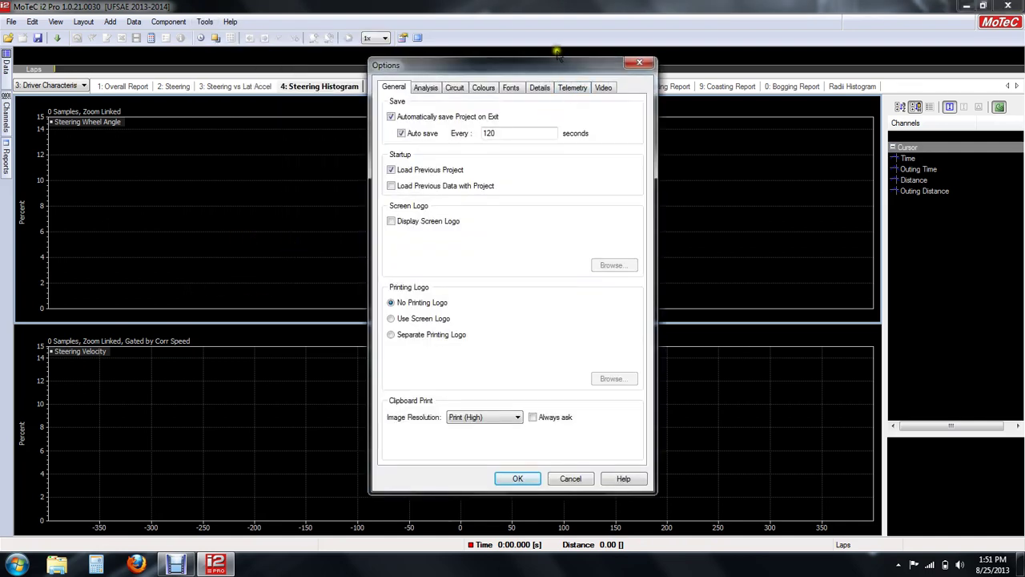
drag(520, 70, 304, 94)
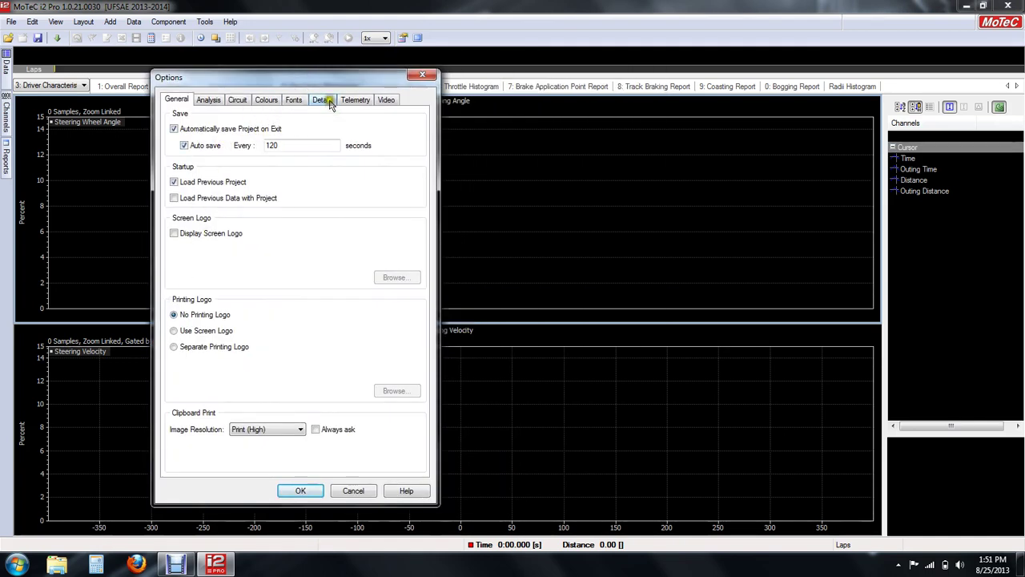
click(293, 100)
click(267, 100)
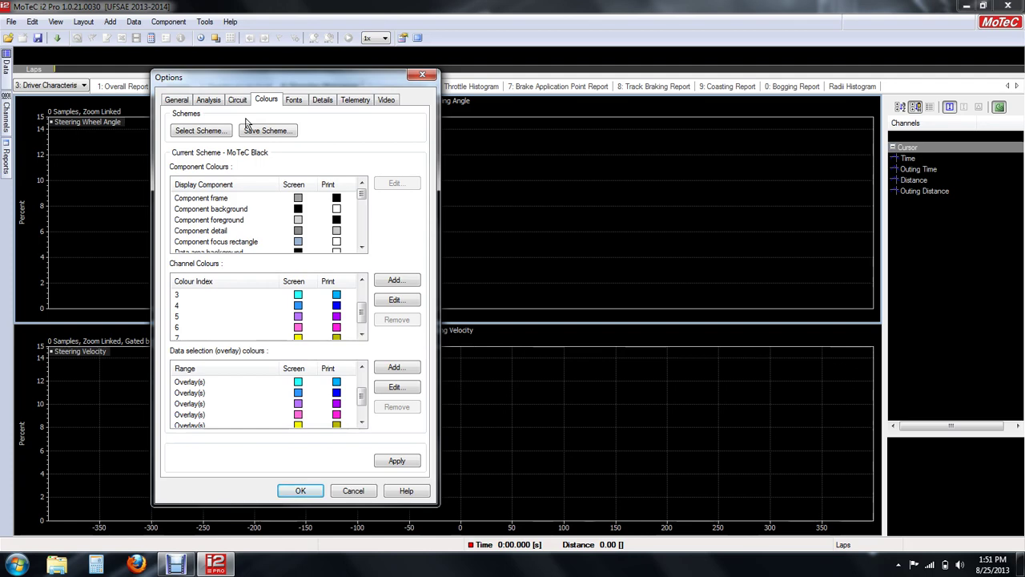
click(206, 132)
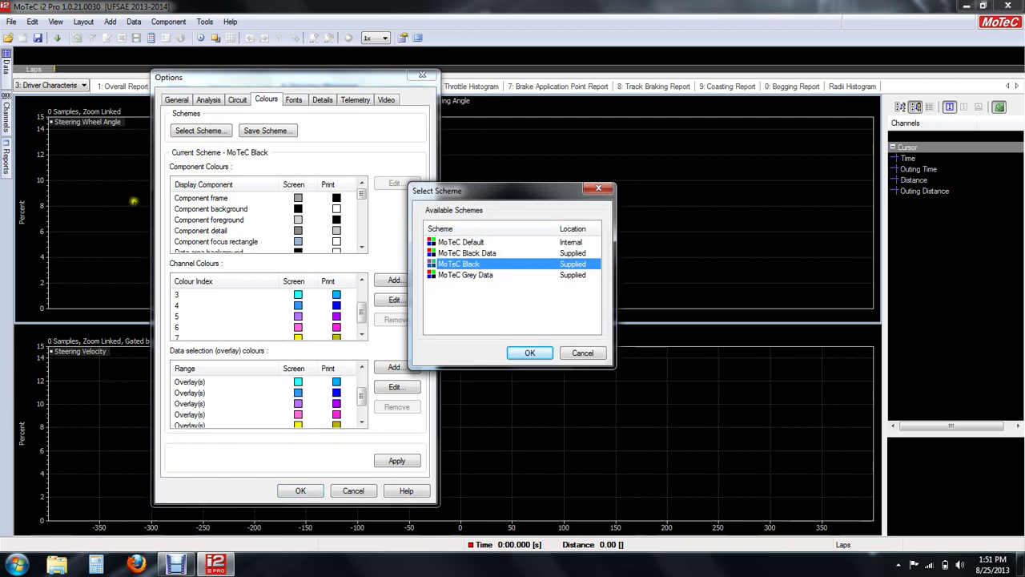
click(532, 353)
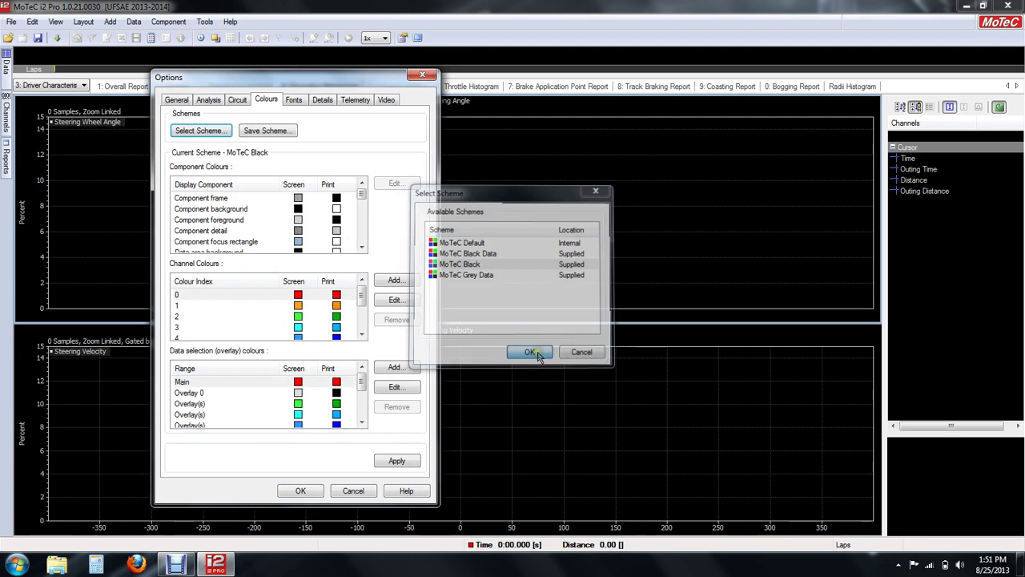
click(393, 464)
click(300, 490)
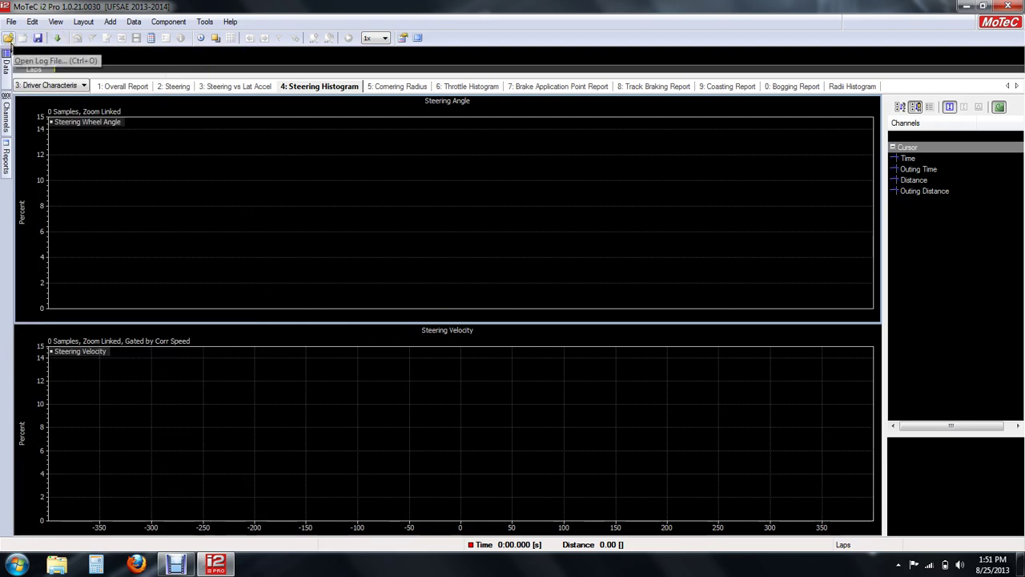
click(8, 39)
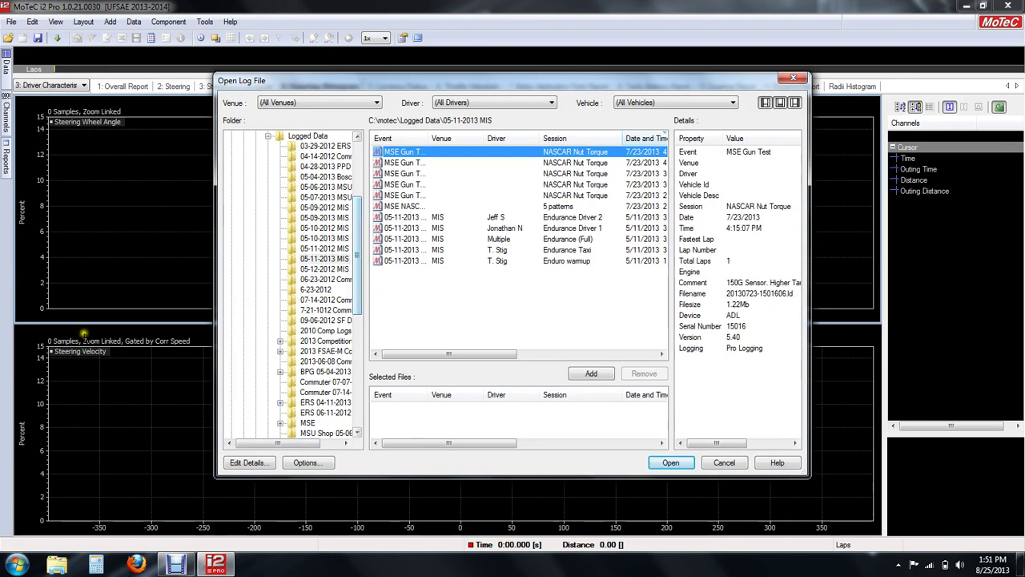
click(793, 78)
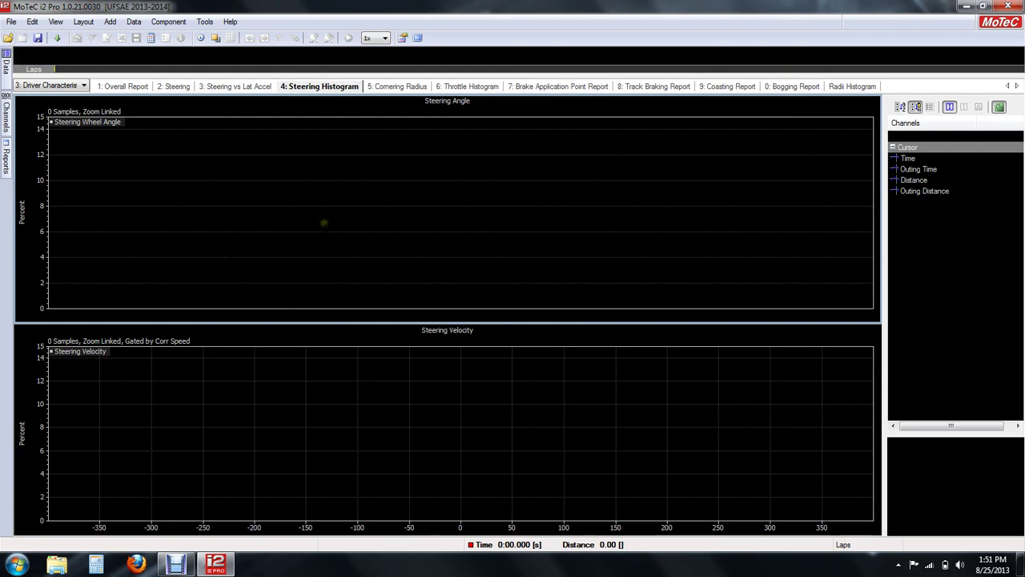
key(ctrl+p)
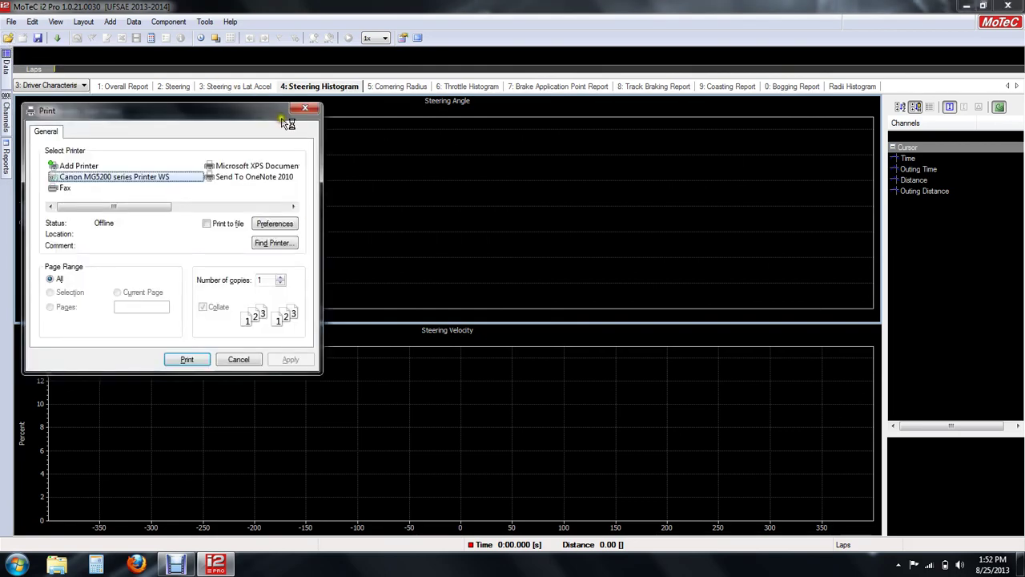
click(310, 110)
Bring up the log file browser and select the Endurance (Full) session in the 05-11-2013 MIS folder
key(ctrl+o)
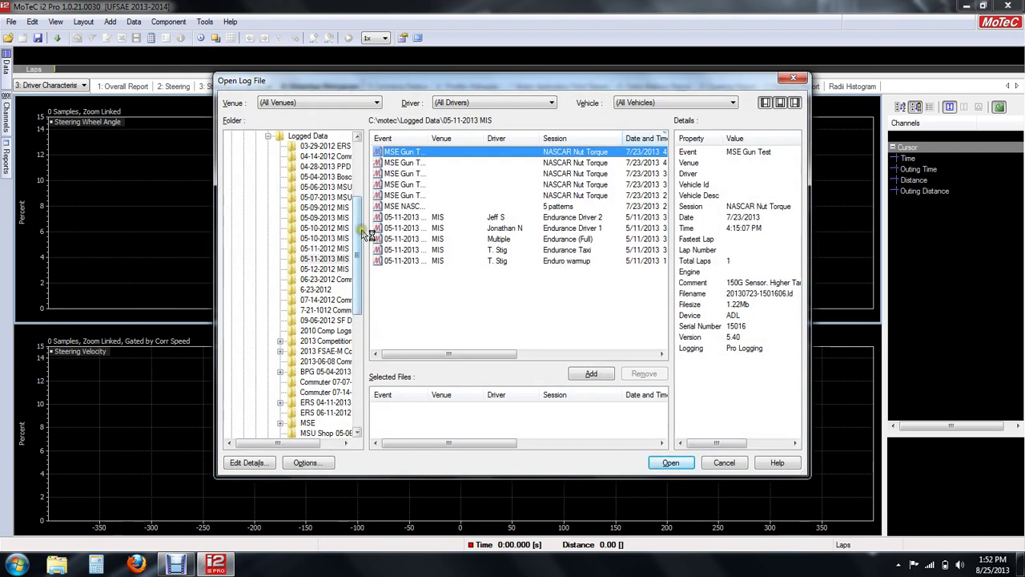
drag(358, 233, 358, 256)
scroll(358, 272, up, 5)
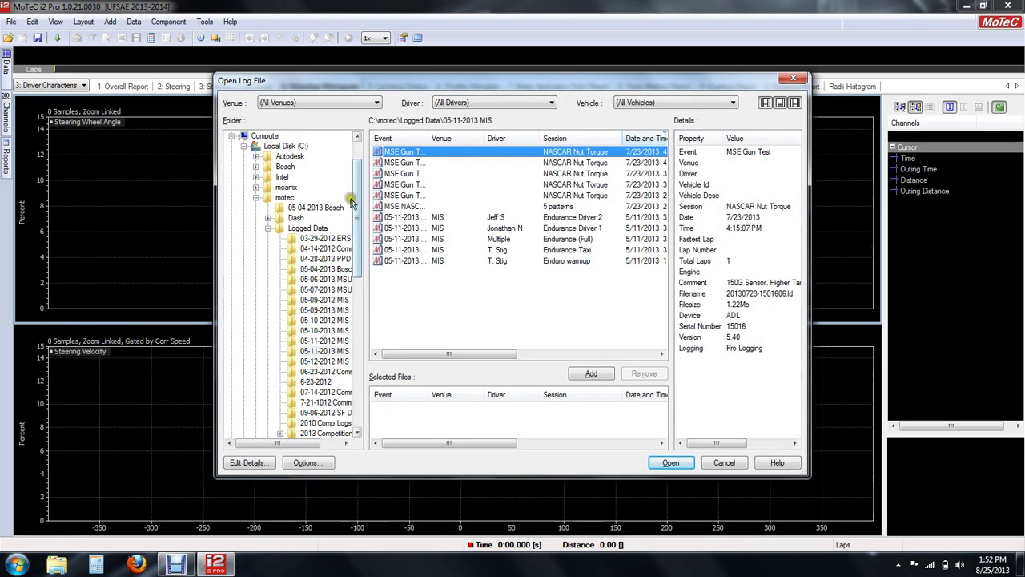
click(405, 228)
click(408, 240)
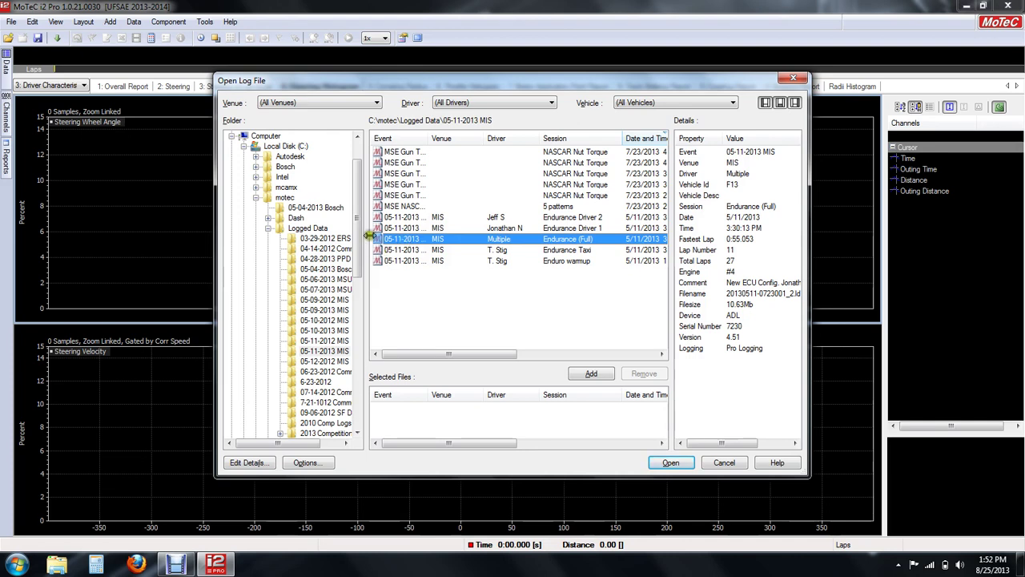
Widen the Open Log File window on both sides and check the details of the Endurance Driver 1 and Endurance Driver 2 sessions
drag(217, 173, 4, 173)
drag(445, 84, 497, 75)
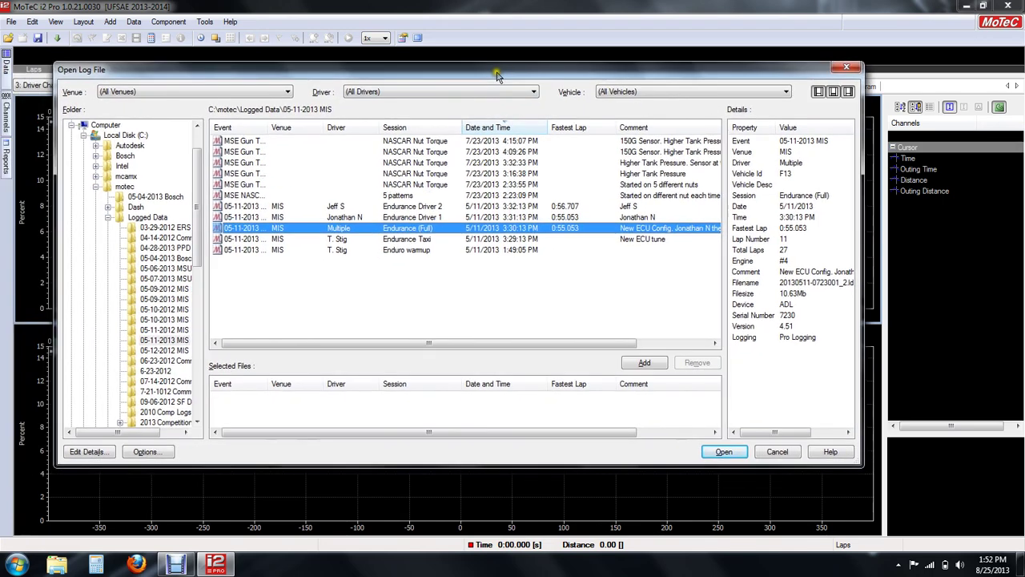
click(411, 217)
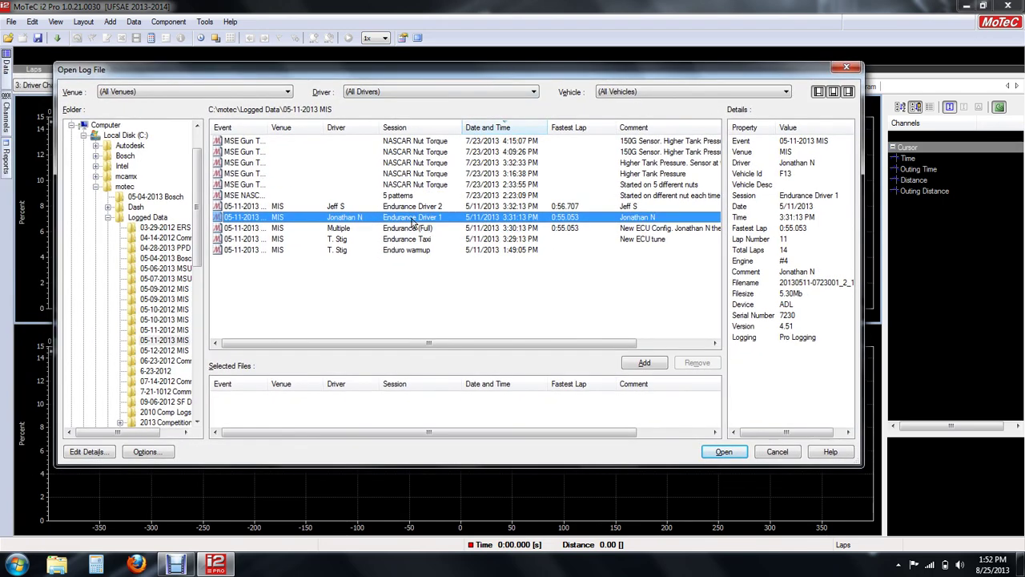
click(416, 207)
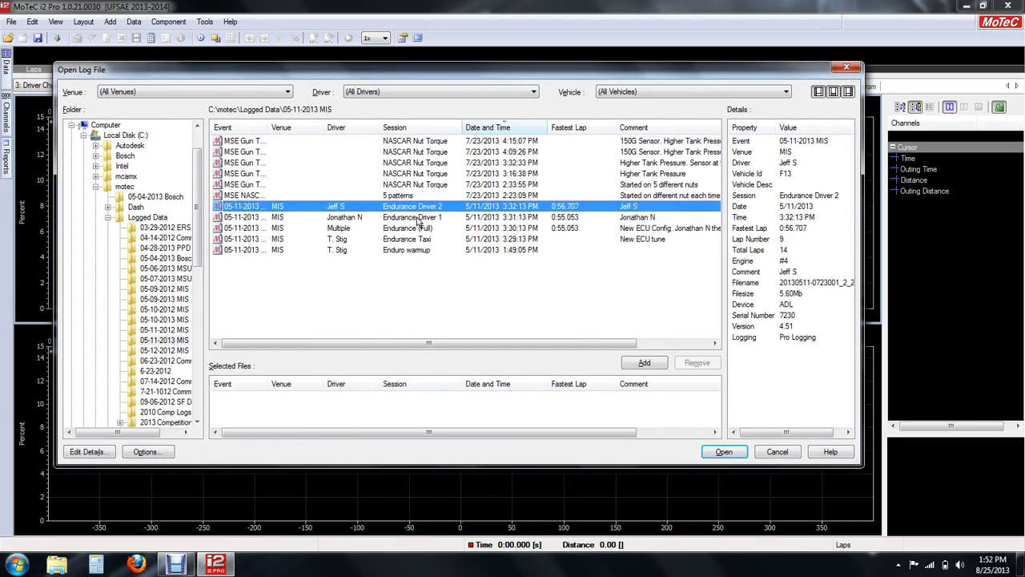
click(419, 217)
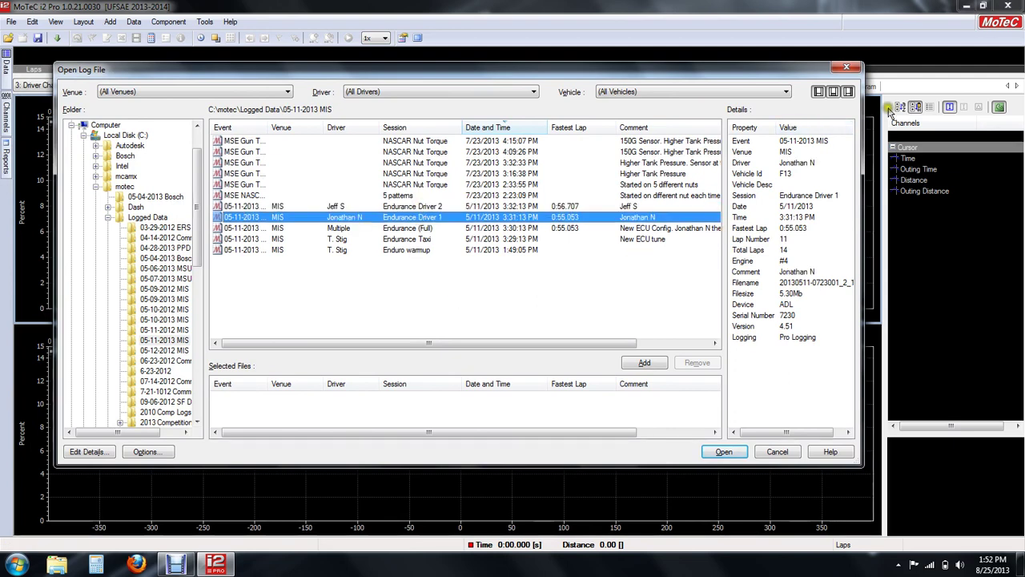
drag(863, 91, 1000, 91)
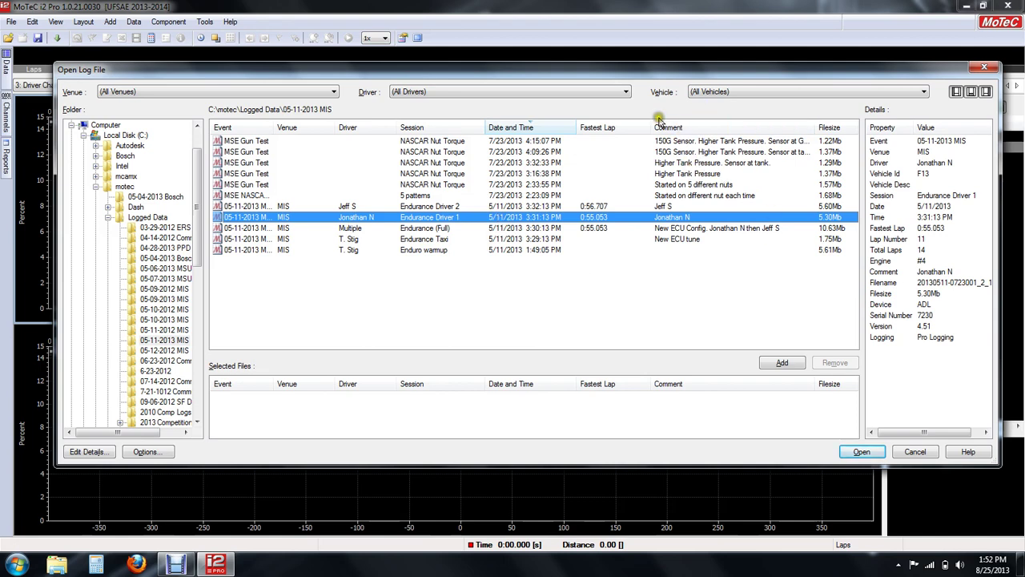
click(496, 285)
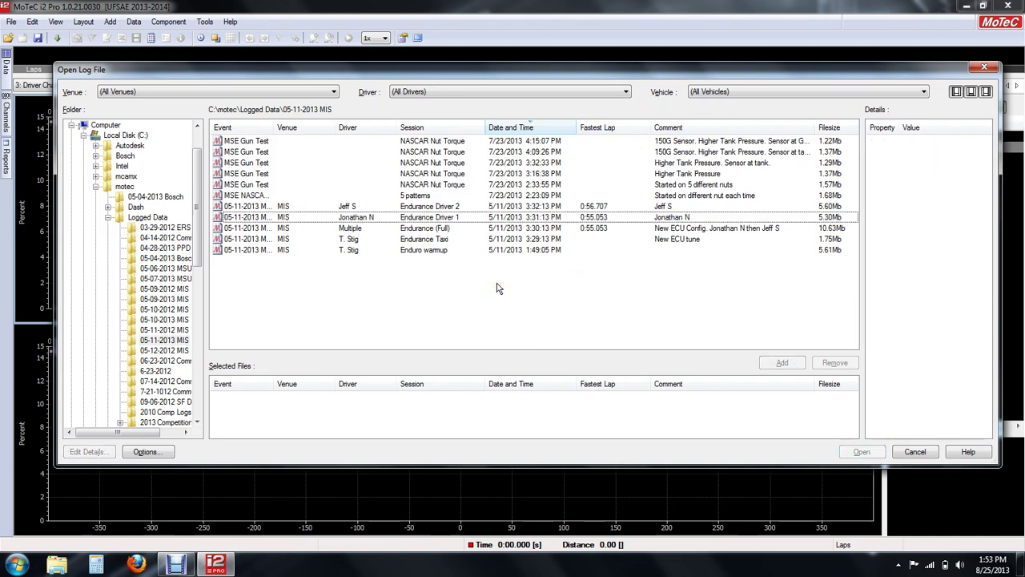
Add the Vehicle Id column to the log file list and remove it again
right_click(721, 128)
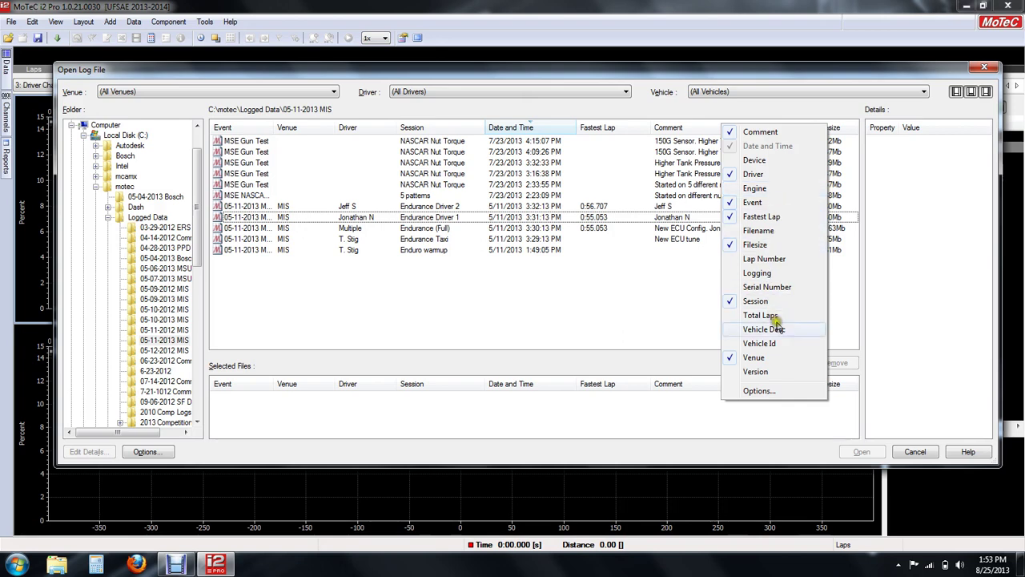
click(788, 344)
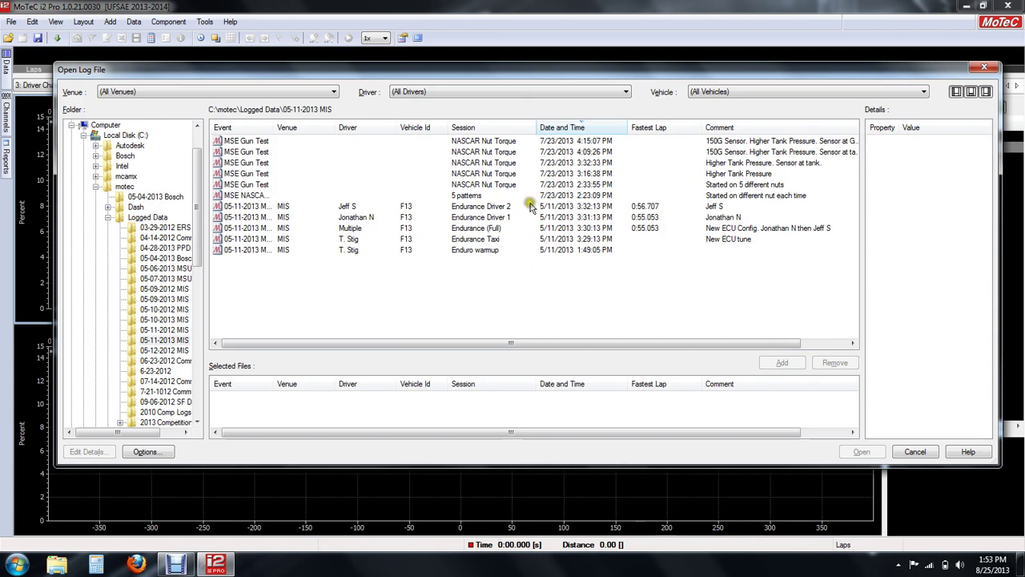
right_click(685, 126)
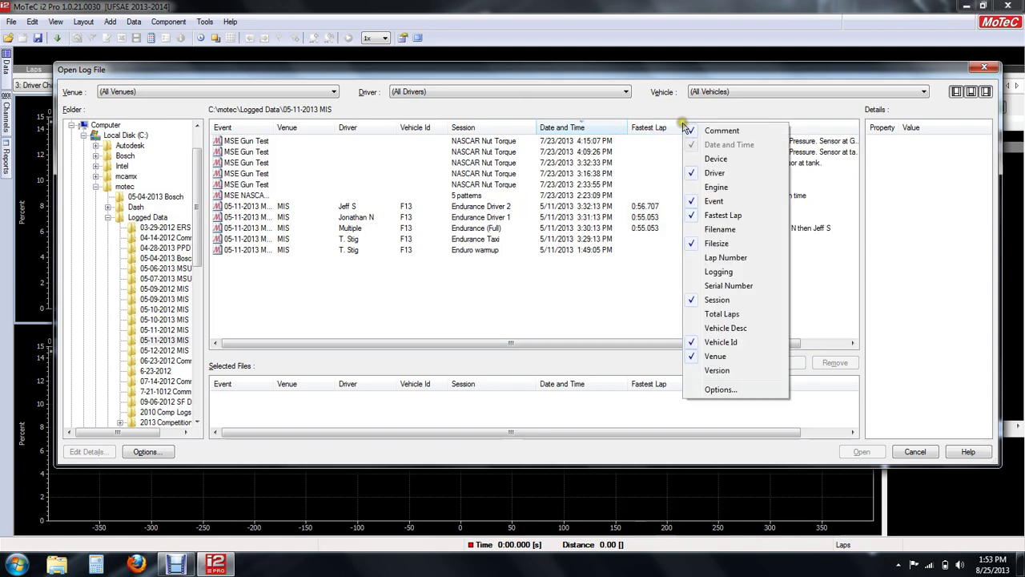
click(737, 342)
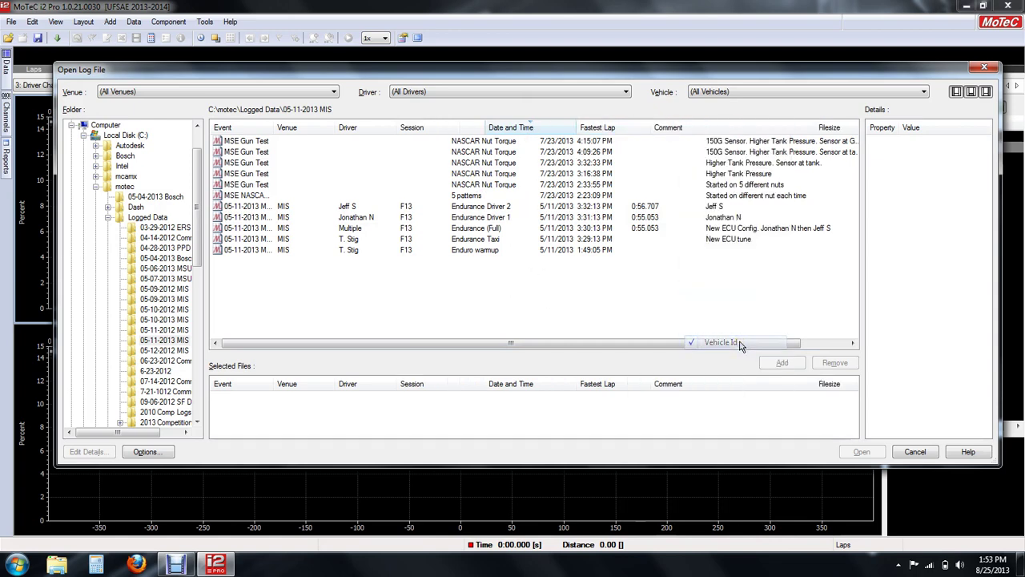
Select the Endurance Driver 1 log and widen the folder tree so the full folder names fit
click(351, 207)
click(365, 218)
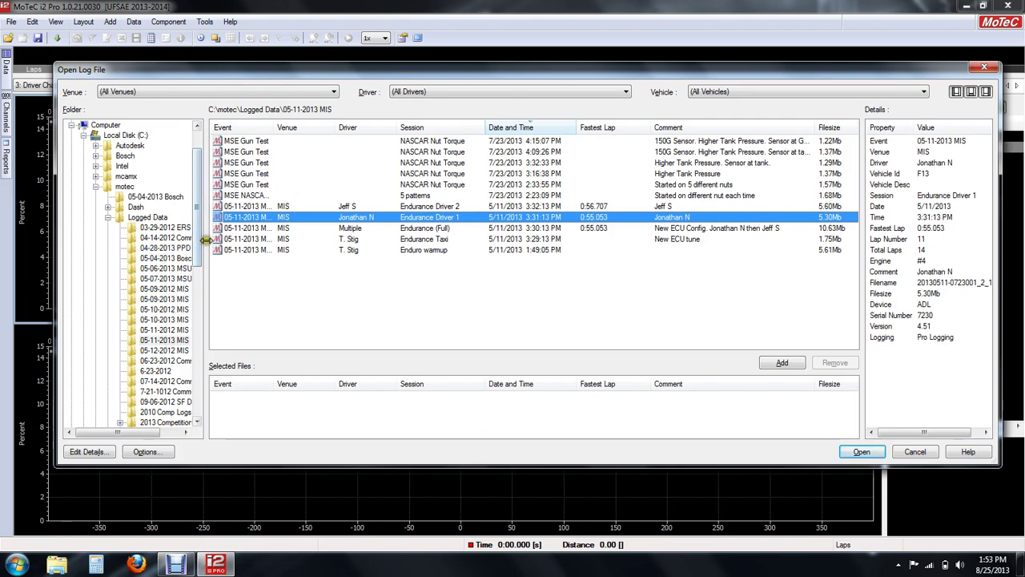
drag(204, 240, 285, 246)
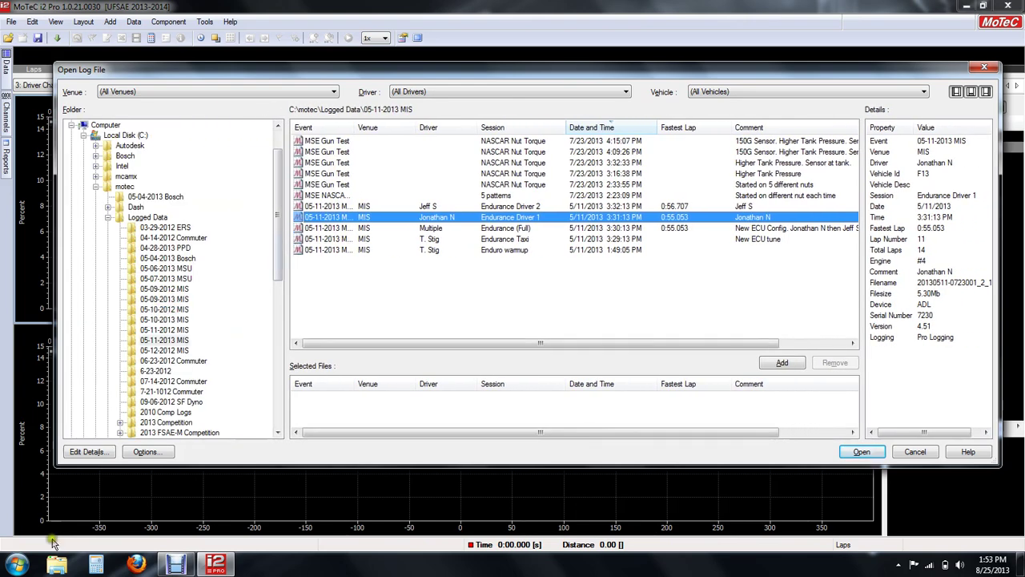
Switch to Windows Explorer and browse to the 05-11-2013 MIS folder inside motec\Logged Data on the C: drive
click(56, 564)
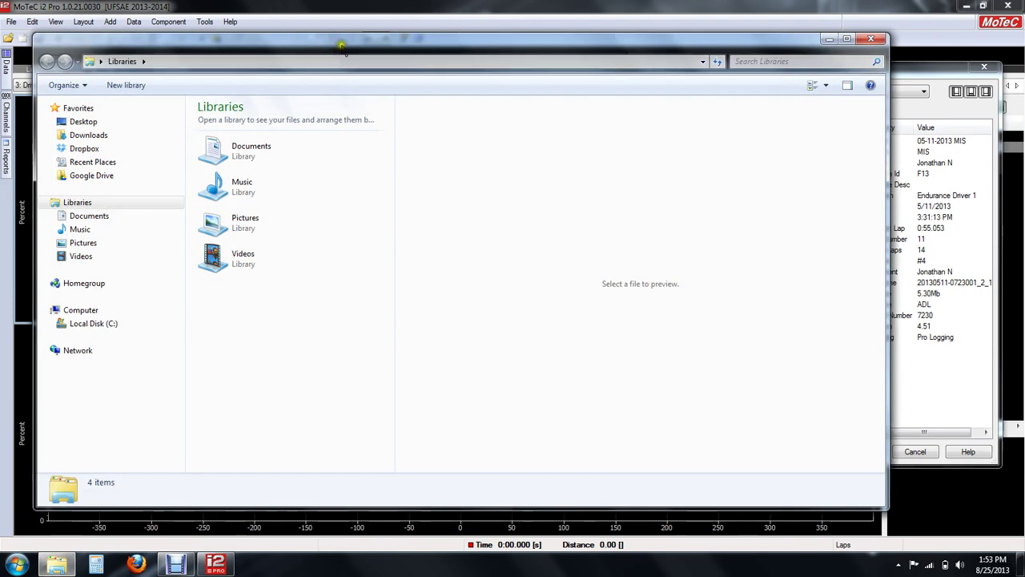
drag(343, 40, 573, 38)
click(285, 321)
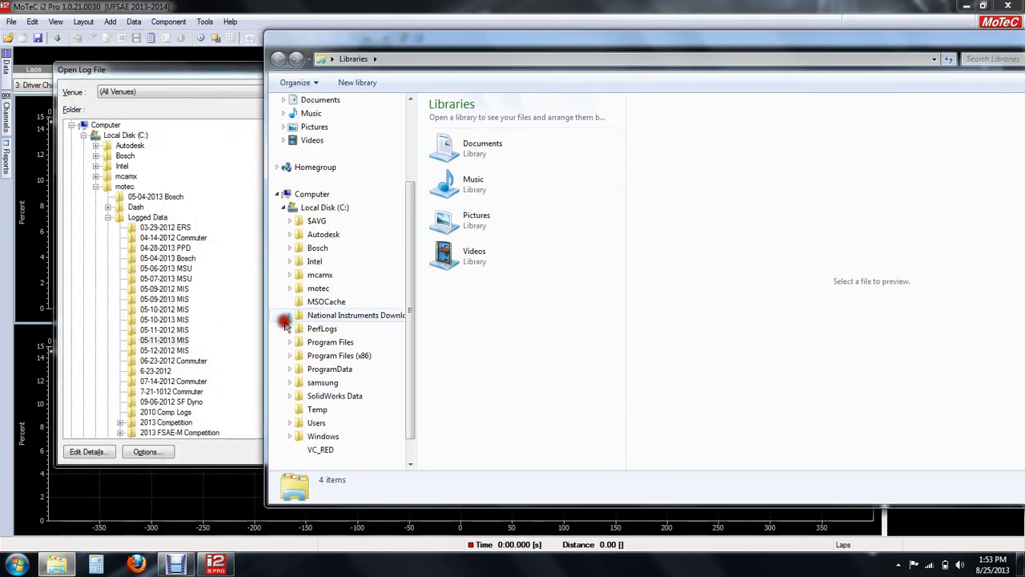
click(289, 289)
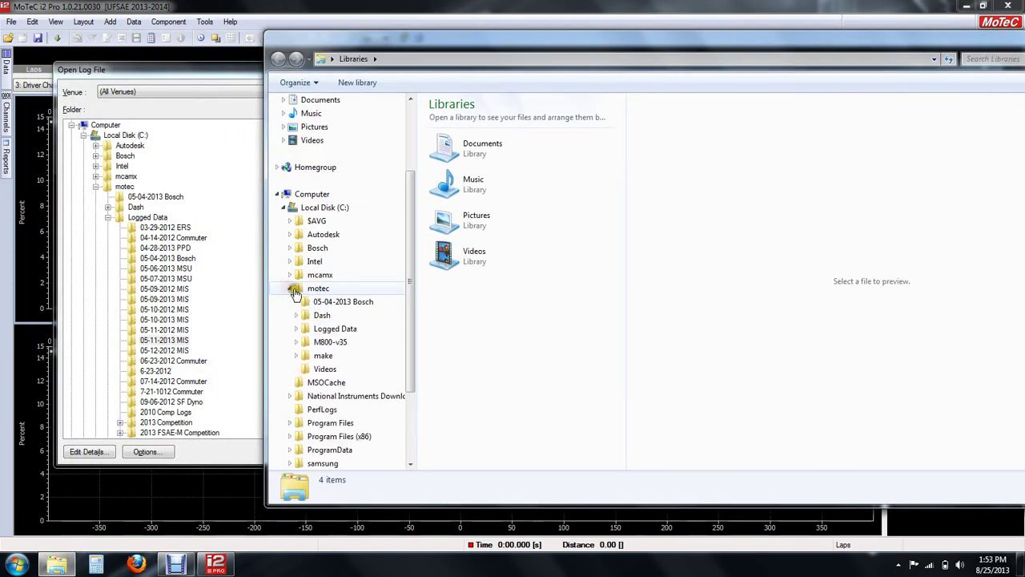
scroll(403, 259, down, 2)
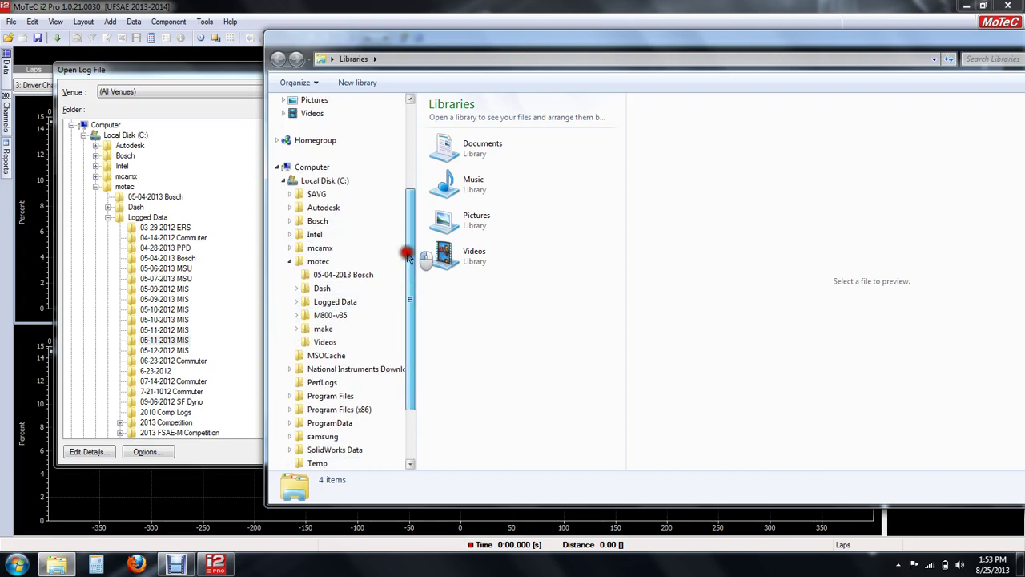
scroll(412, 213, up, 2)
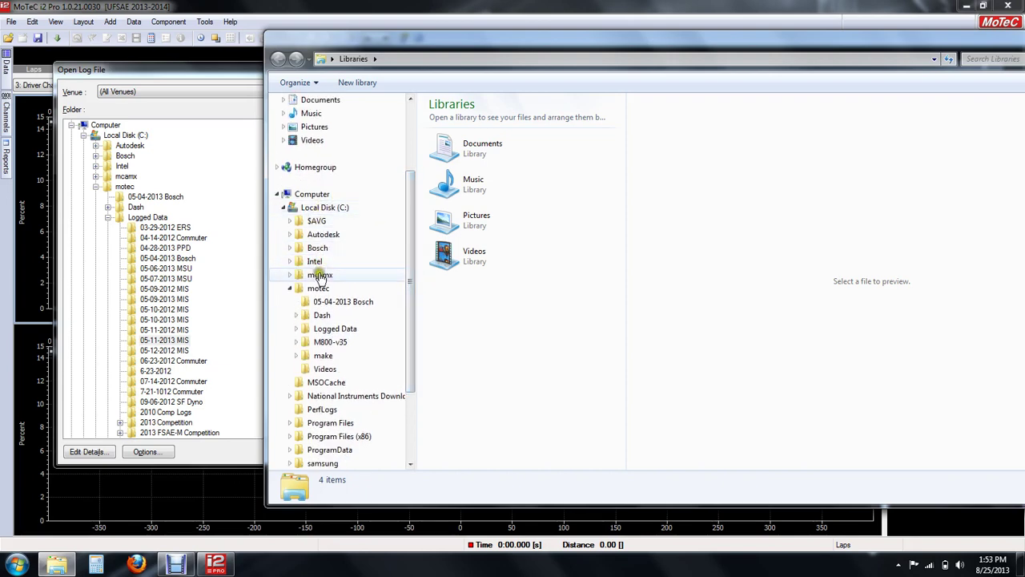
click(296, 333)
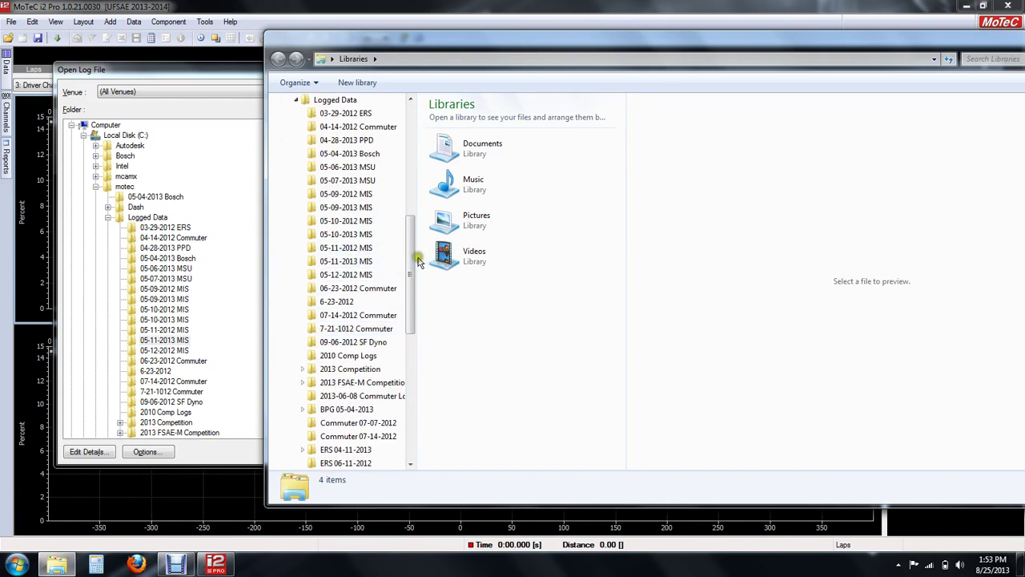
drag(415, 256, 418, 235)
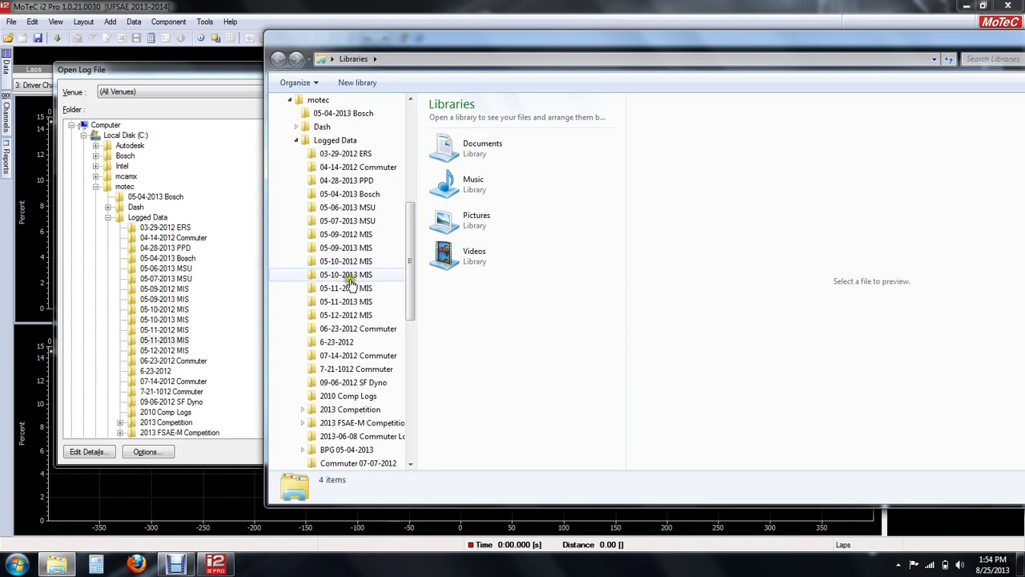
click(363, 304)
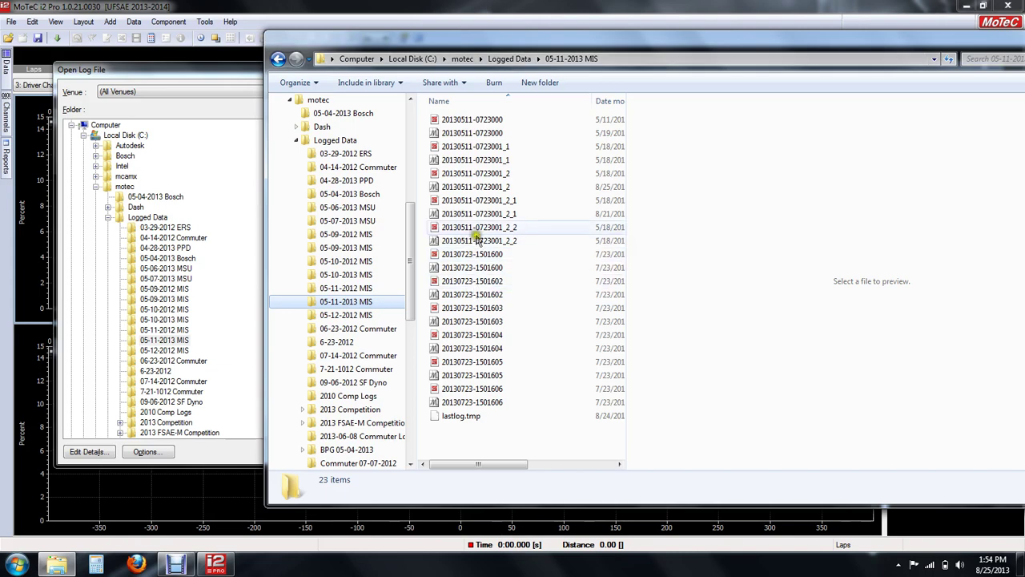
click(478, 133)
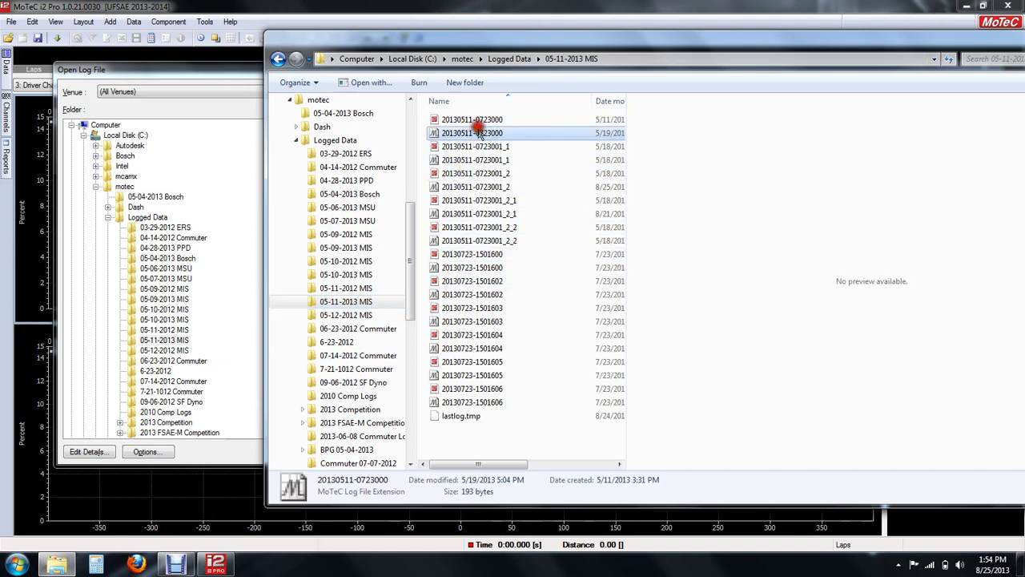
click(476, 310)
click(477, 312)
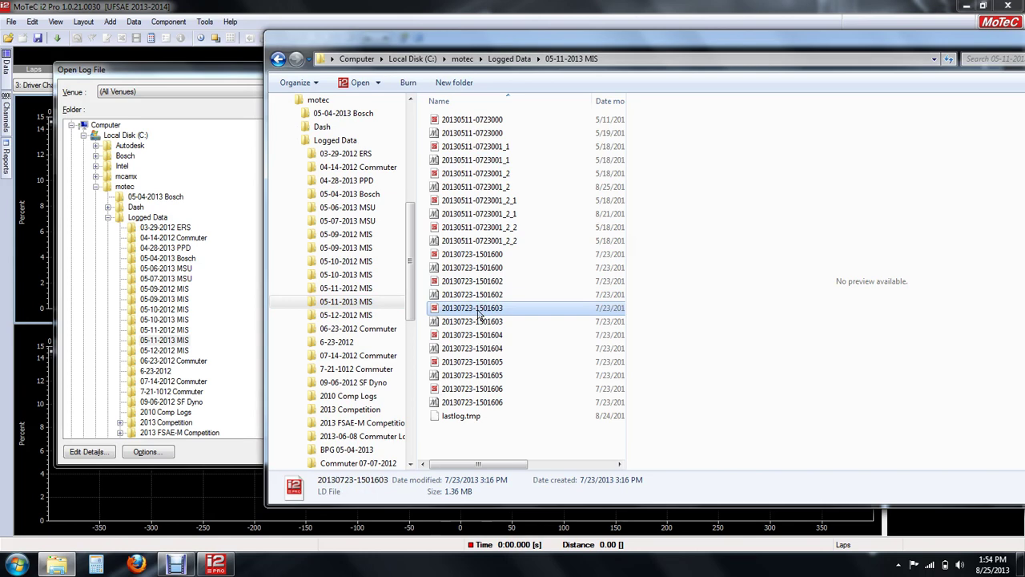
click(249, 72)
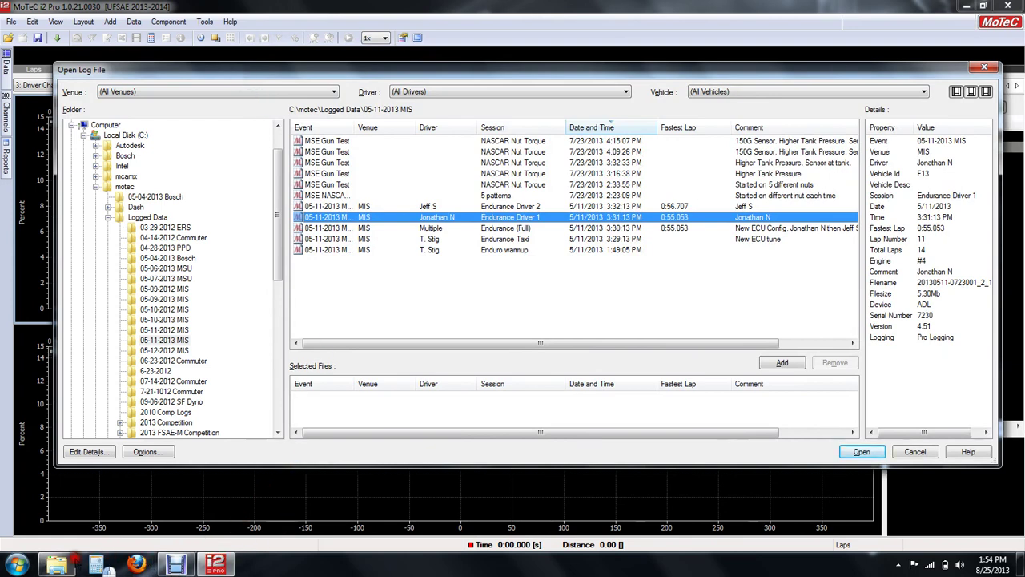
mouse_move(57, 565)
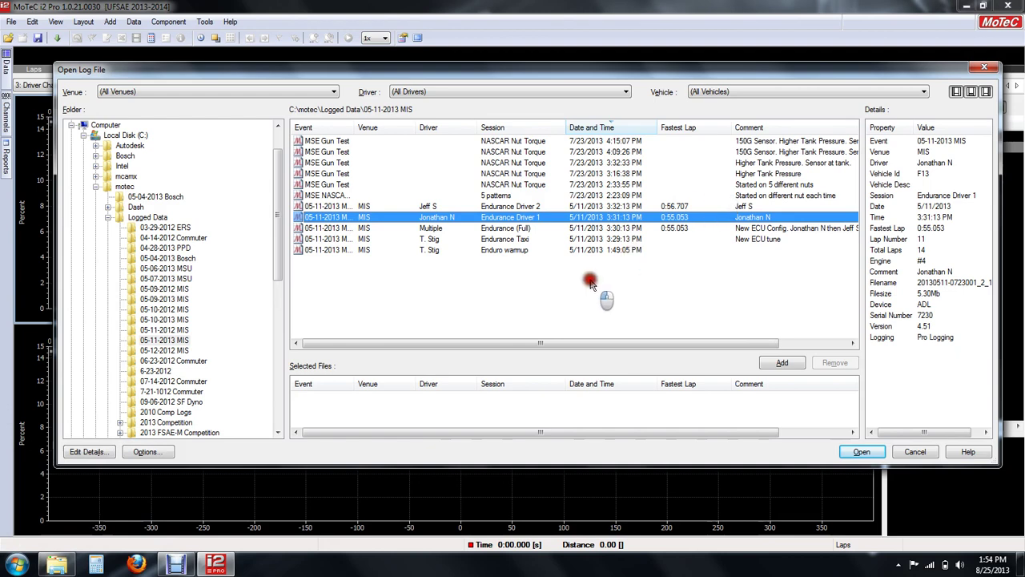
click(58, 565)
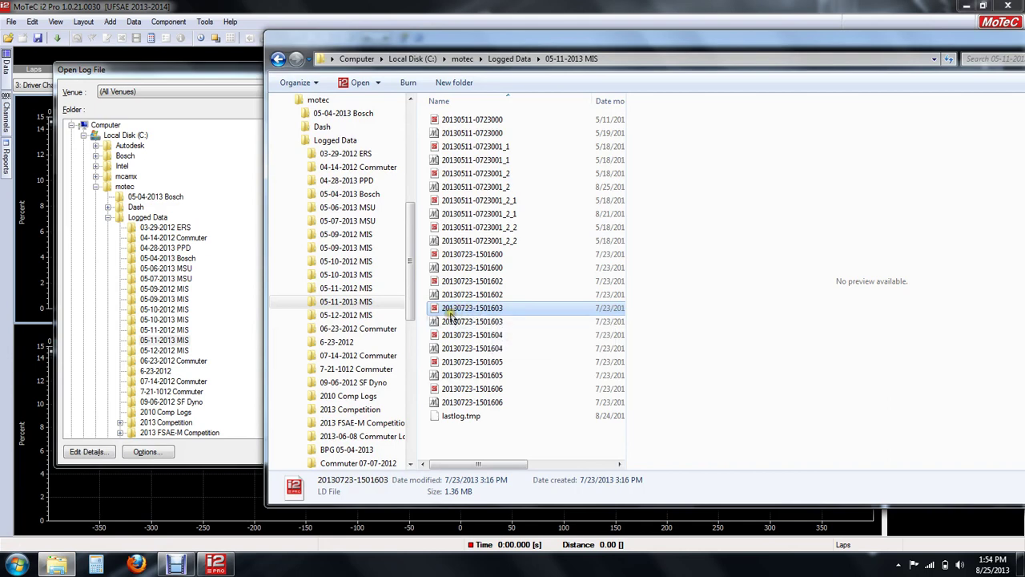
double_click(468, 310)
click(490, 137)
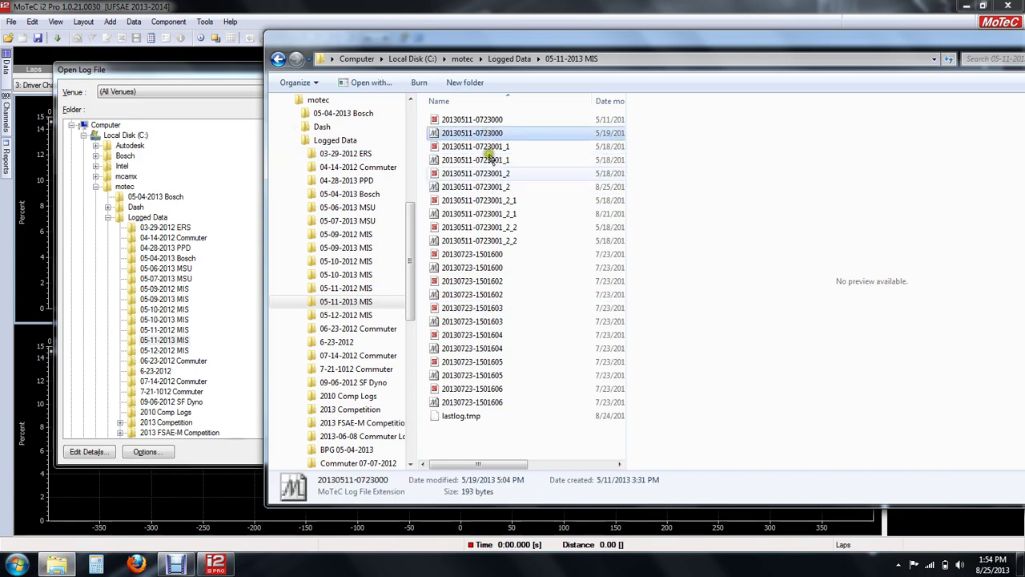
click(471, 173)
click(479, 213)
click(481, 187)
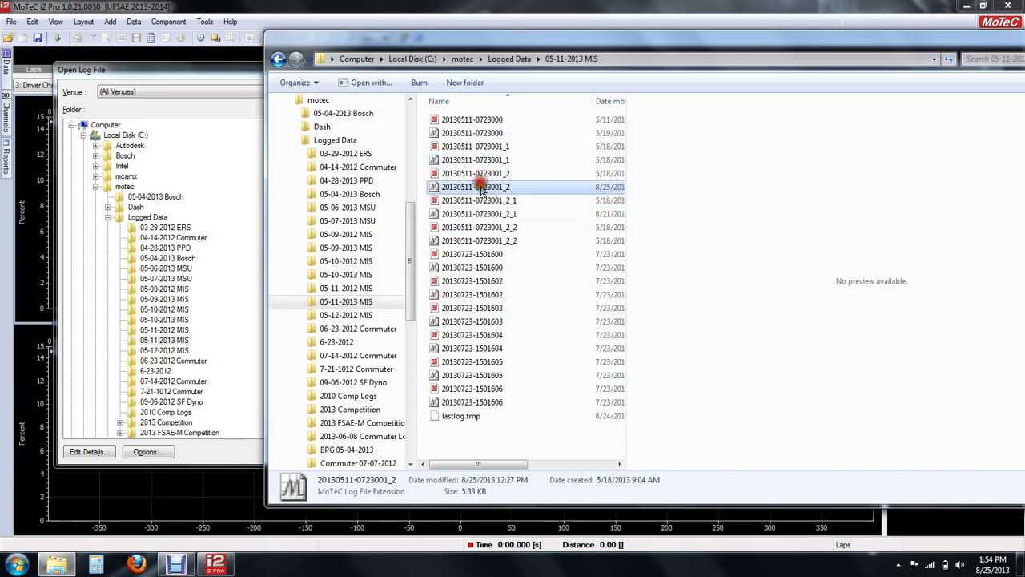
click(503, 147)
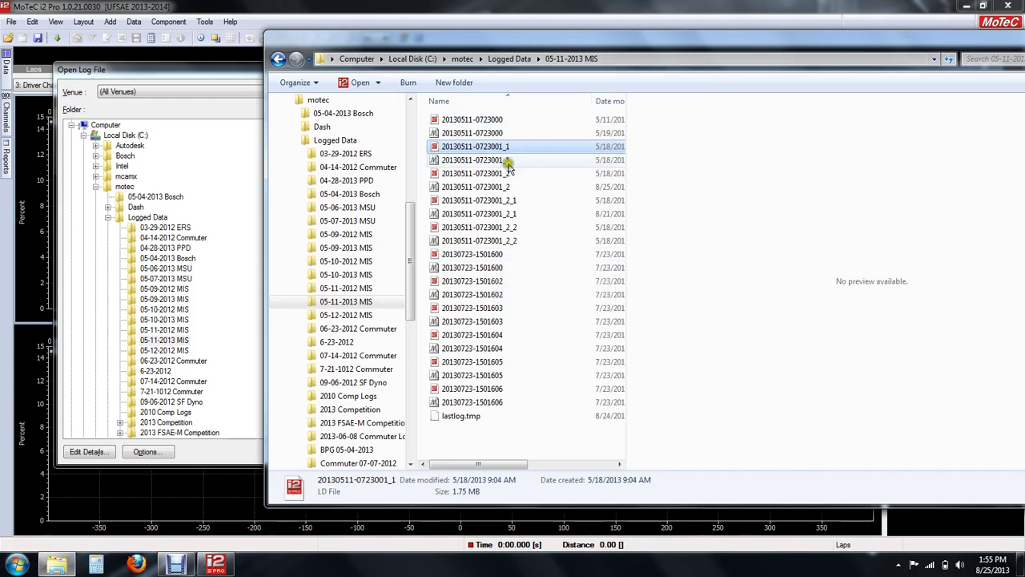
Compare the details of the 20130723 and 20130511 LD and extension files, and close the Explorer window
click(585, 280)
click(517, 189)
click(504, 295)
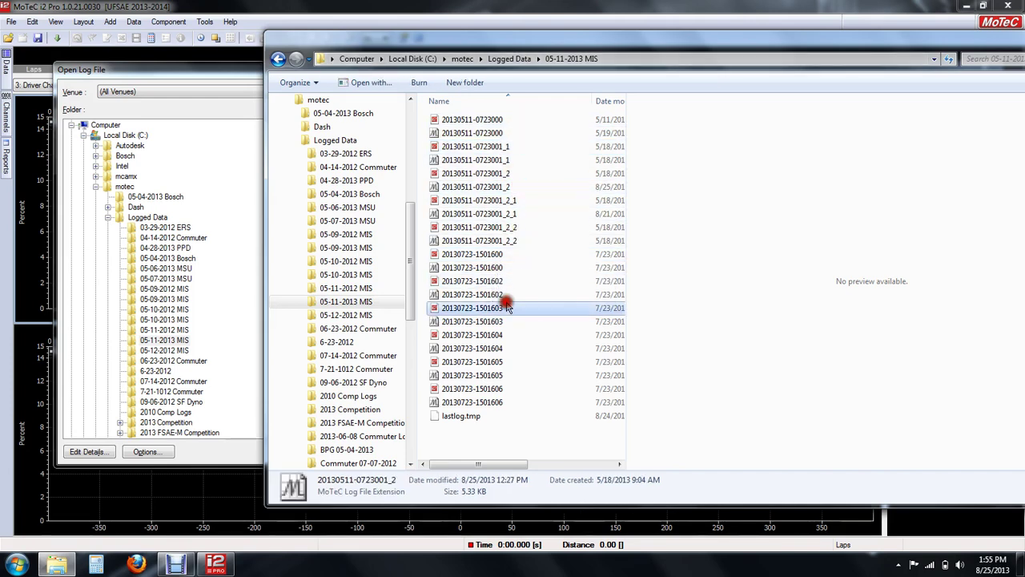
click(490, 133)
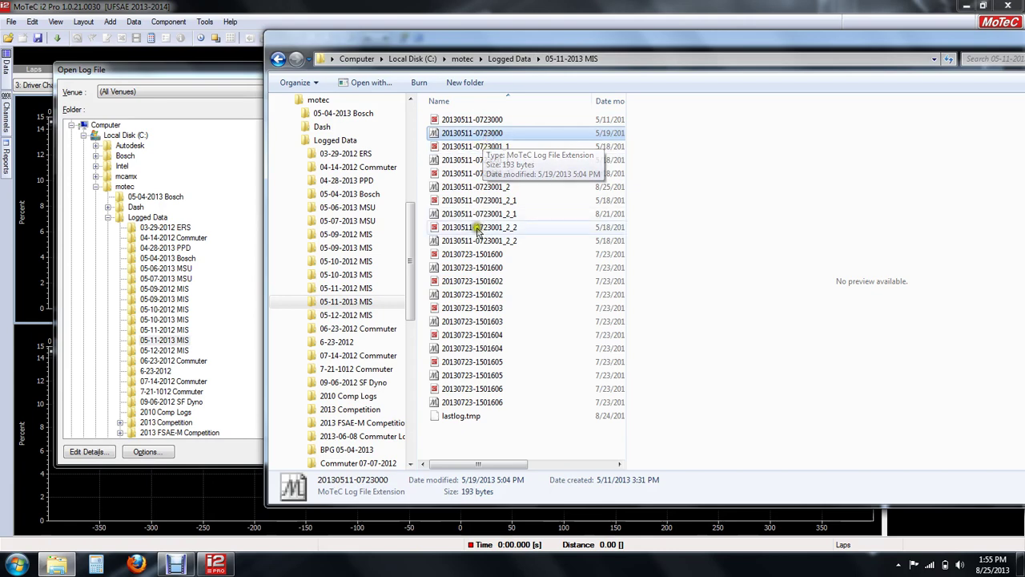
click(495, 257)
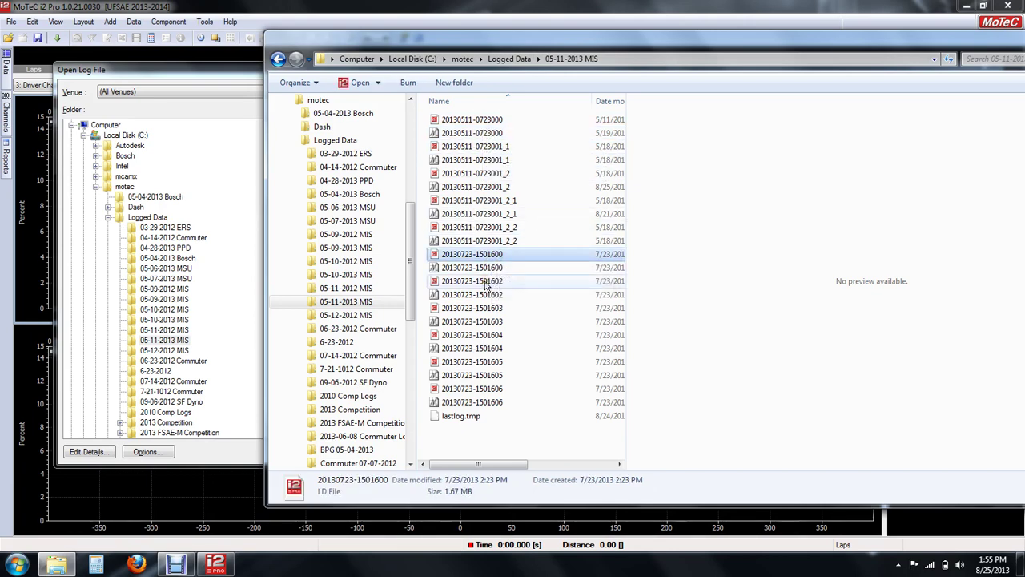
click(506, 123)
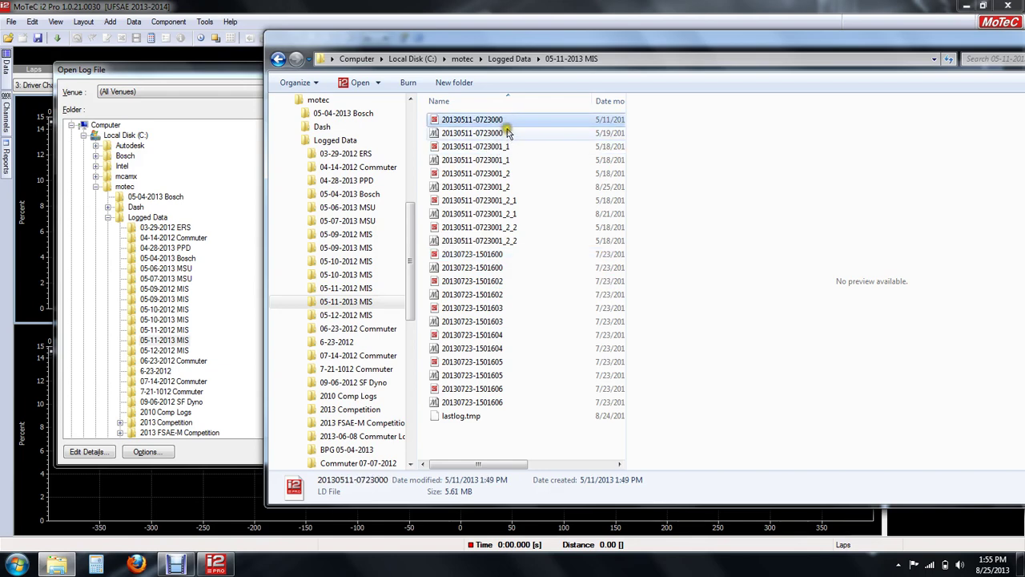
click(508, 147)
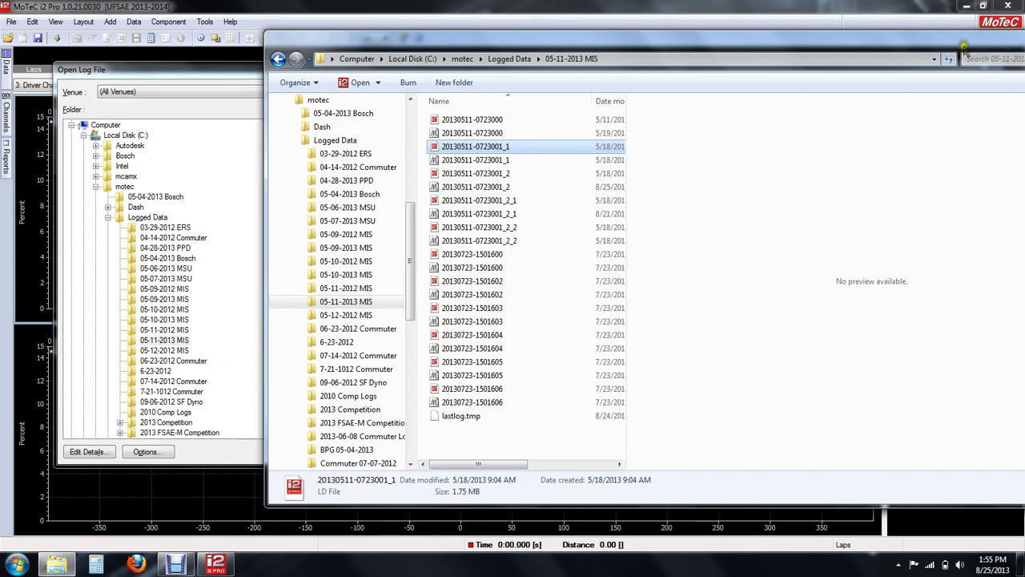
drag(964, 44, 670, 77)
click(815, 71)
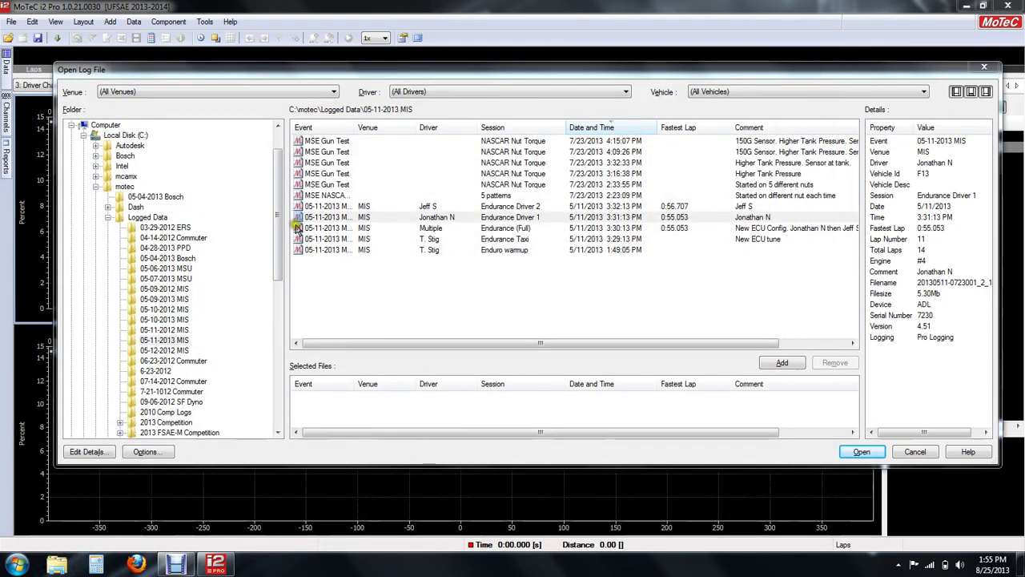
Open the Endurance (Full) log file of the 05-11-2013 MIS event
click(331, 217)
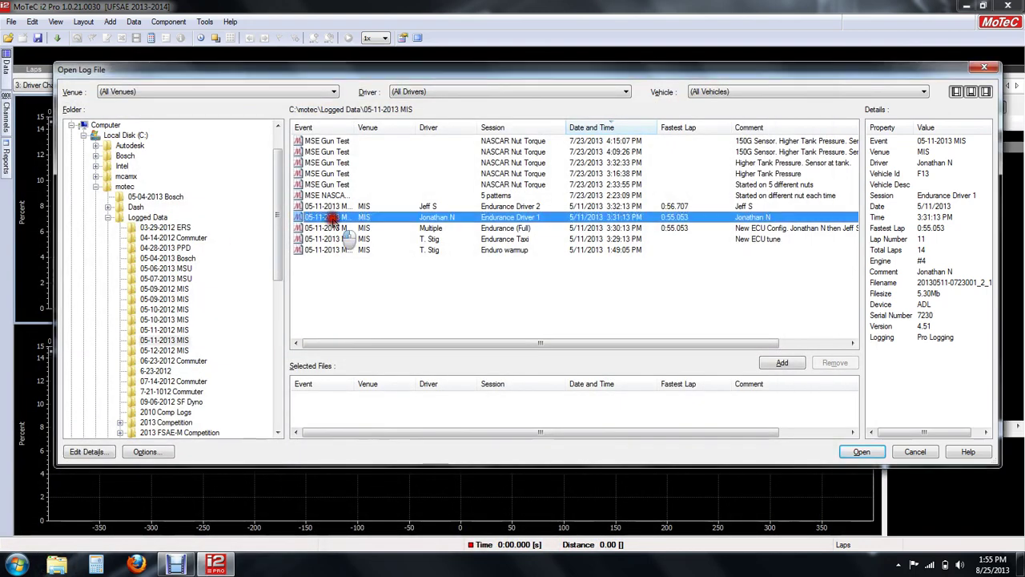
click(352, 228)
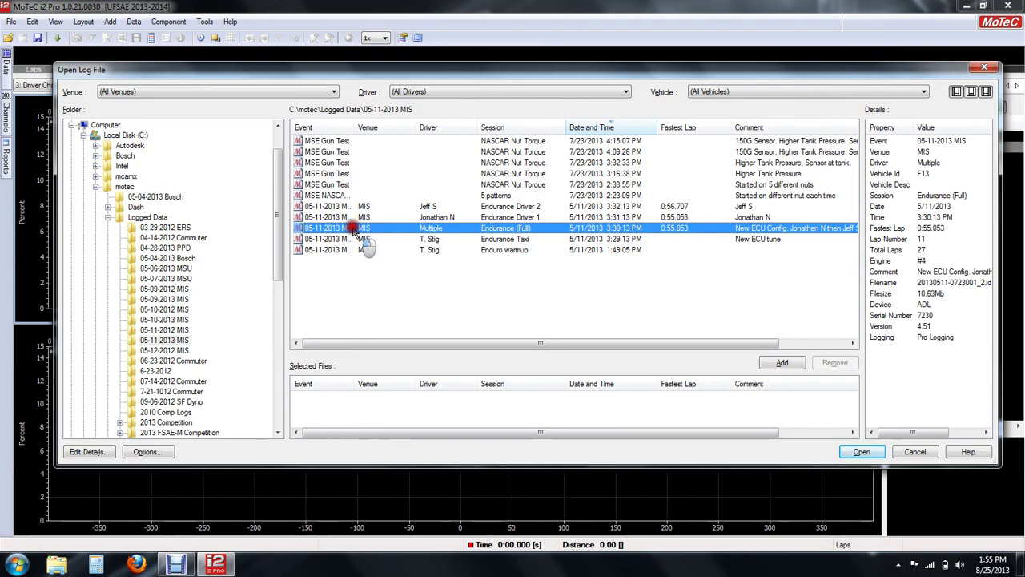
double_click(352, 228)
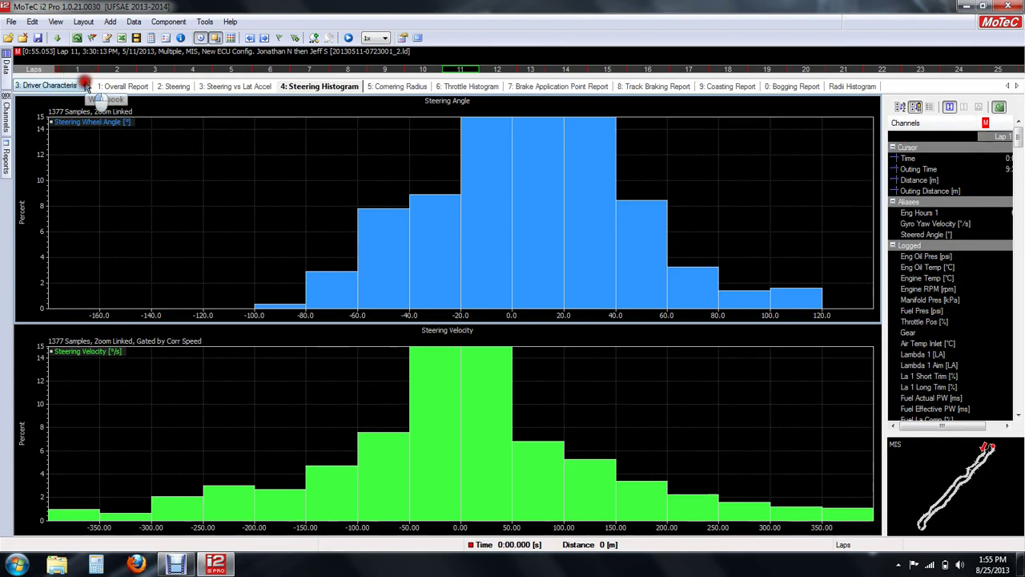
View the Overall Report and Steering worksheets of the Driver Characteristics workbook, and switch to the Random workbook
click(124, 86)
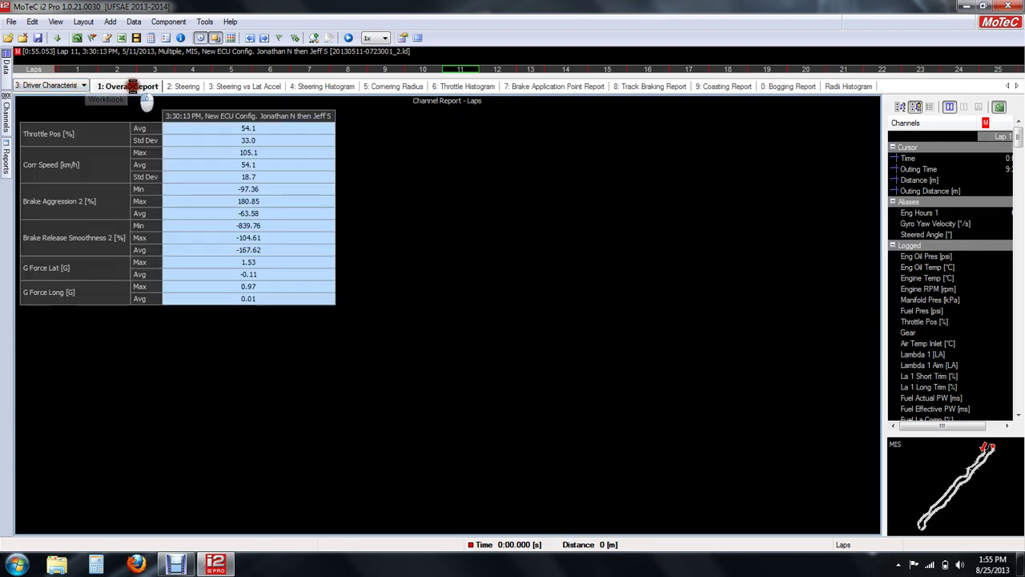
key(2)
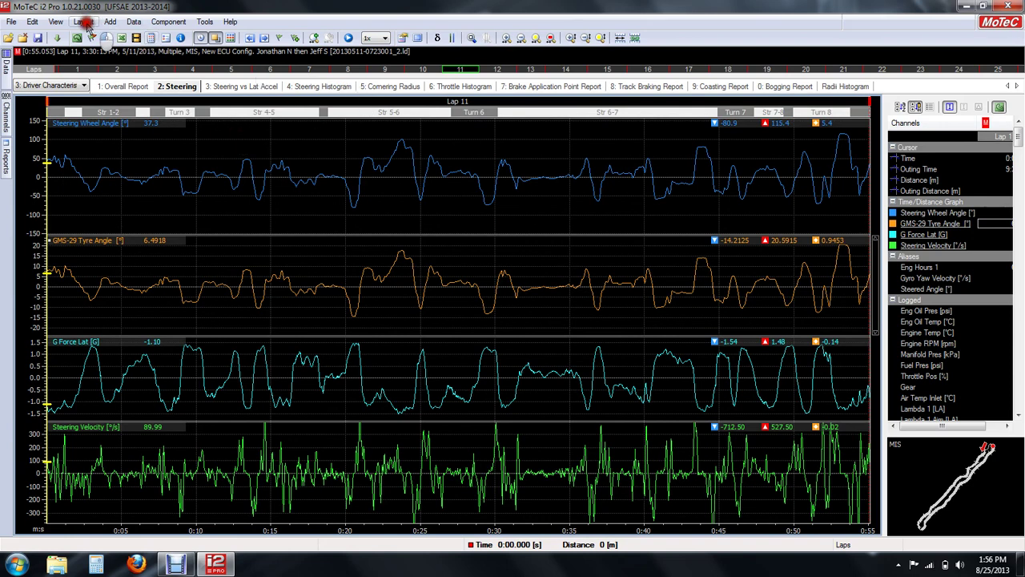
click(69, 85)
click(64, 183)
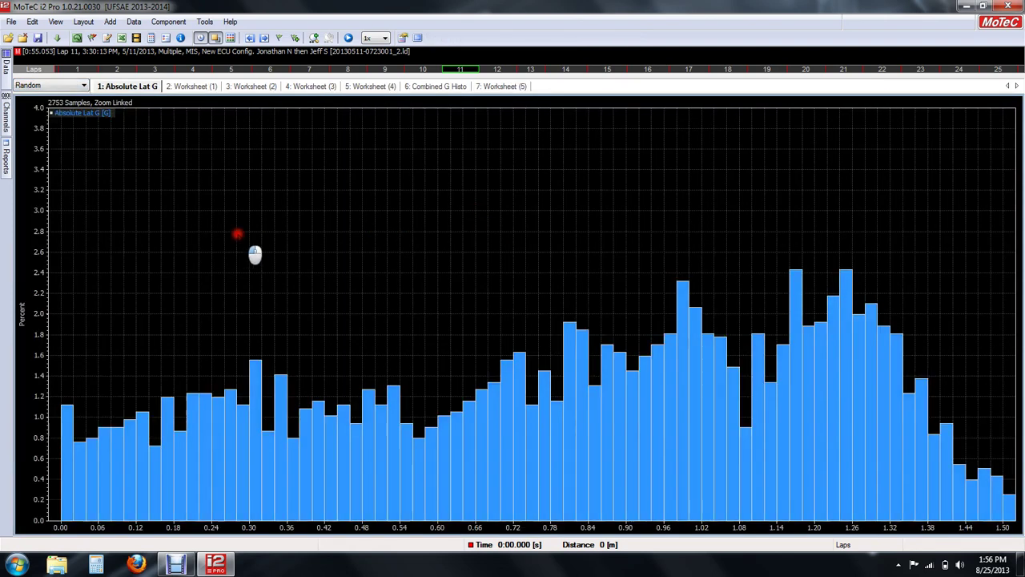
On the empty Worksheet (5), review the component types that can be added and dismiss the list
right_click(238, 234)
click(514, 89)
right_click(431, 144)
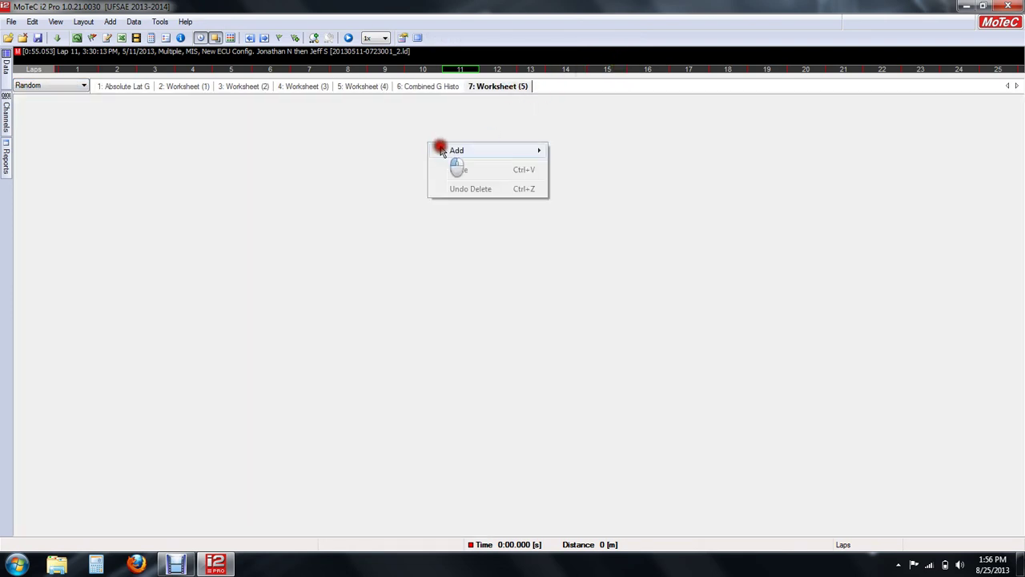
mouse_move(441, 153)
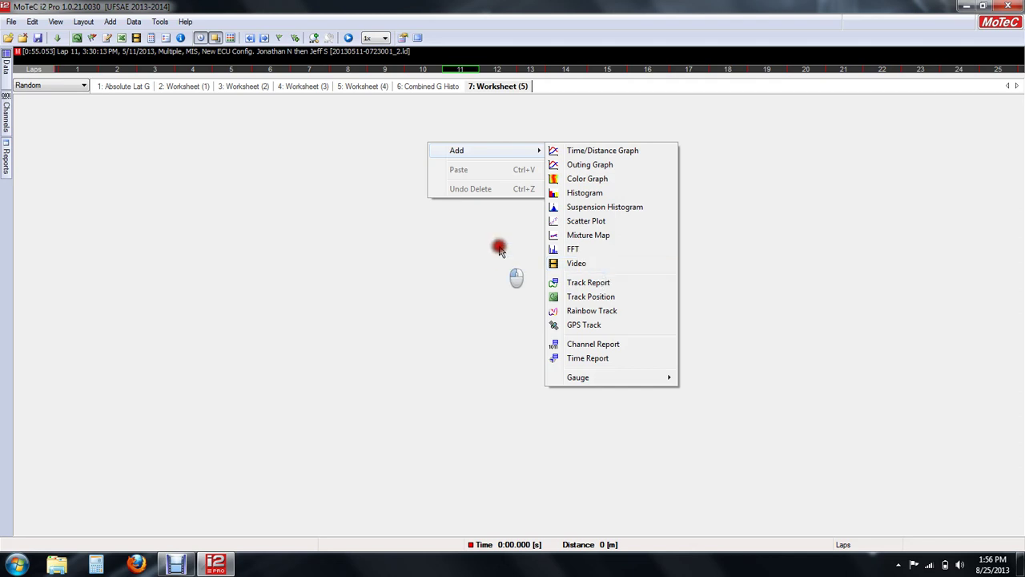
key(Escape)
key(Escape)
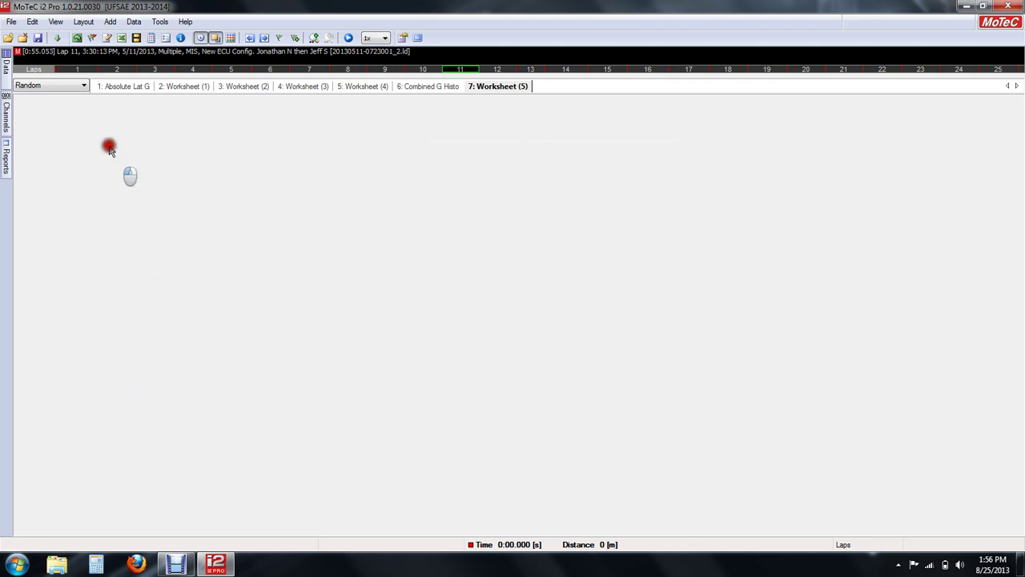
Cut the histogram from the Absolute Lat G worksheet and paste it back into the empty worksheet
click(102, 86)
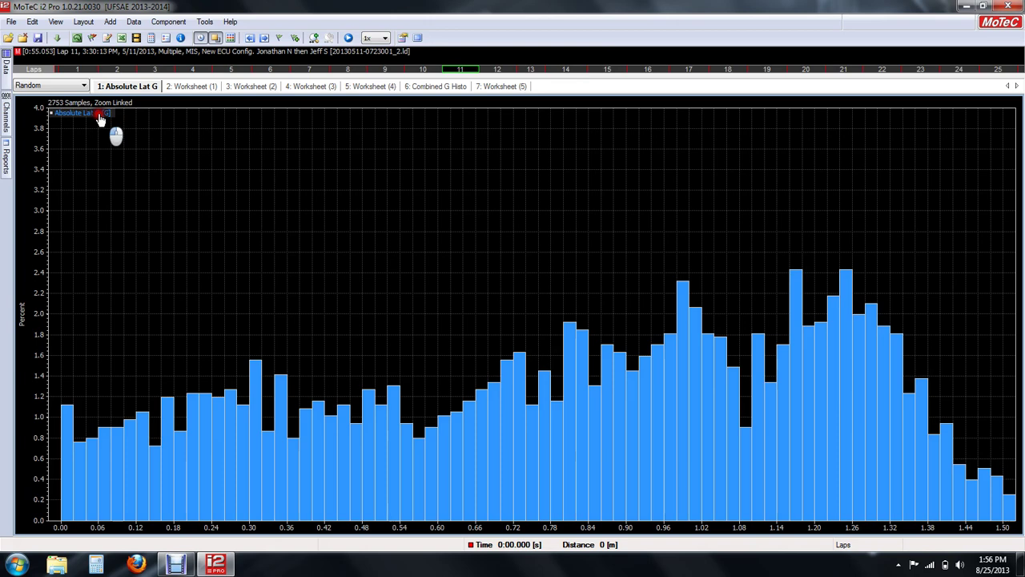
right_click(202, 176)
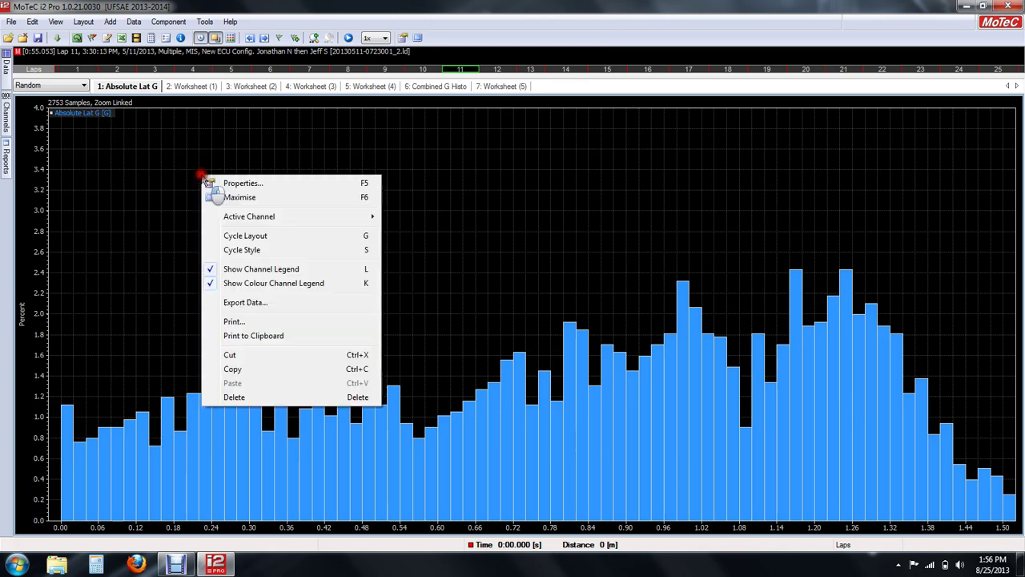
click(231, 354)
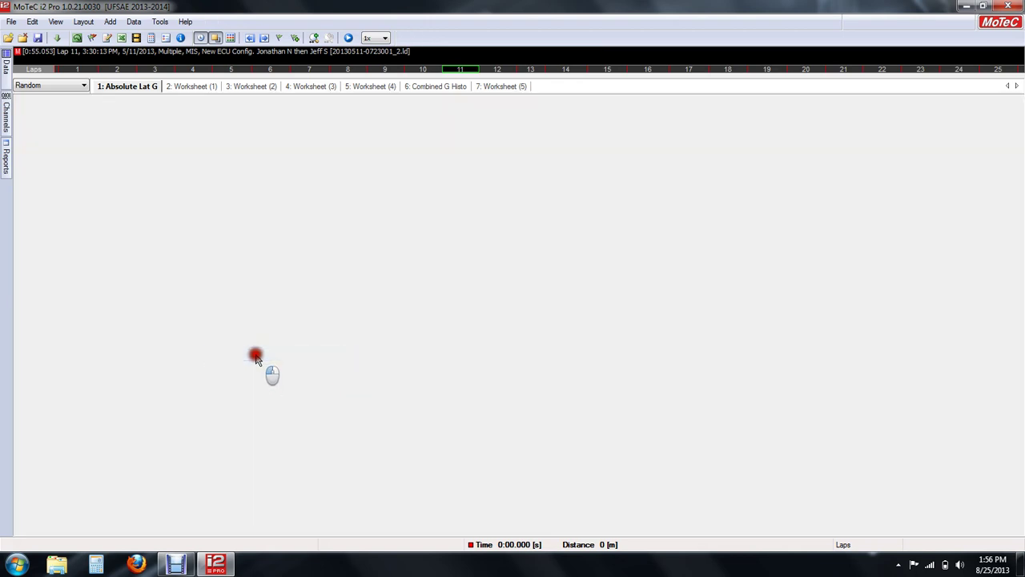
key(ctrl+v)
right_click(254, 356)
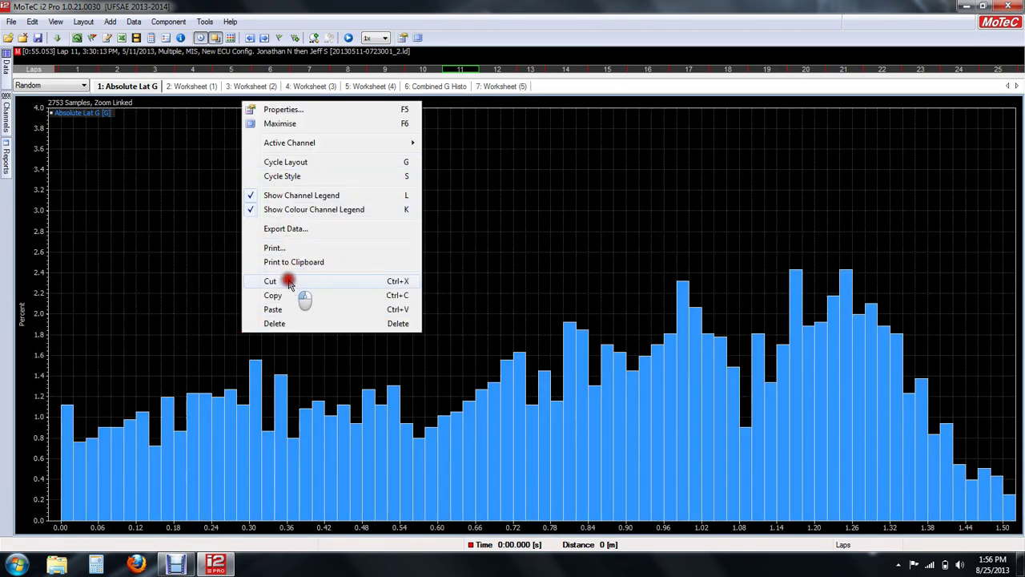
click(129, 178)
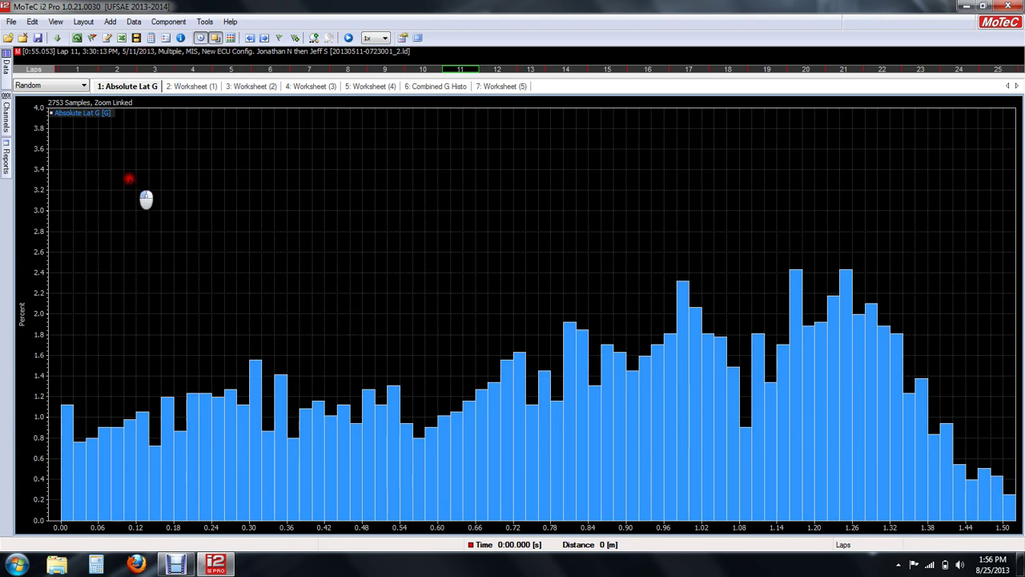
Remove the Absolute Lat G channel from the histogram
click(77, 116)
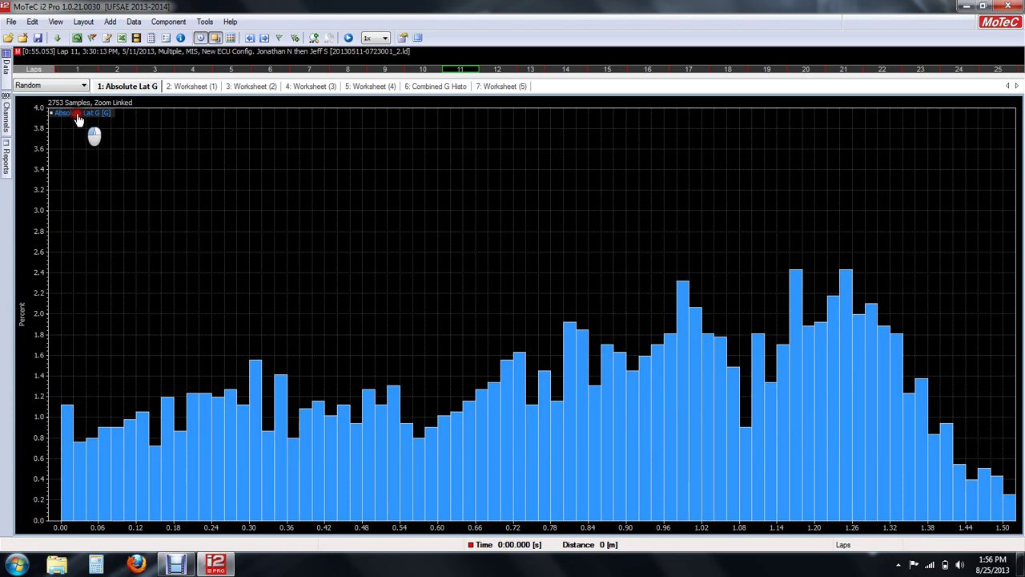
drag(77, 116, 161, 213)
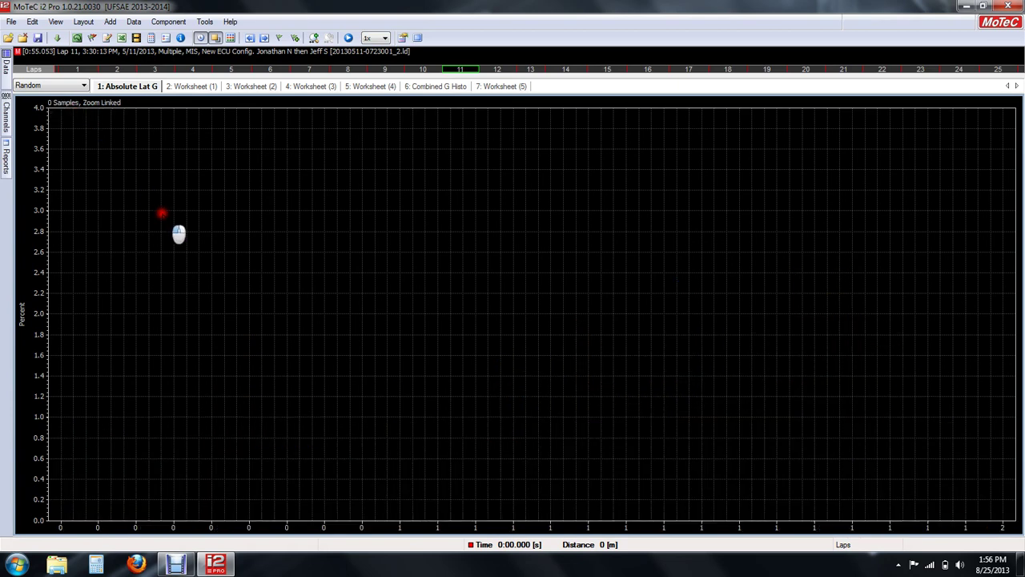
drag(161, 213, 169, 213)
right_click(169, 247)
click(291, 188)
click(134, 86)
Switch to the Virtual Dash workbook and review the list of available workbooks
click(80, 85)
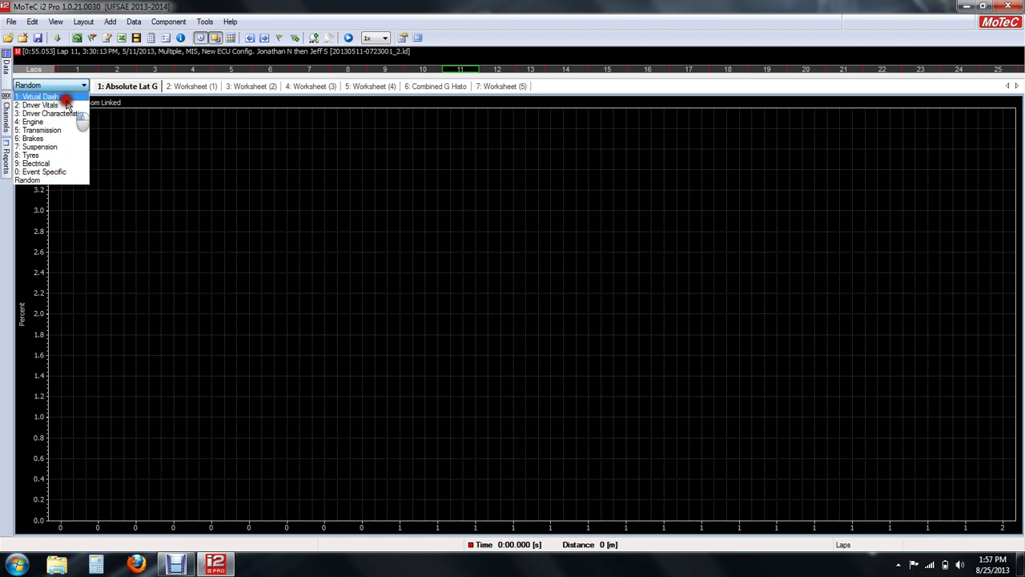
click(66, 100)
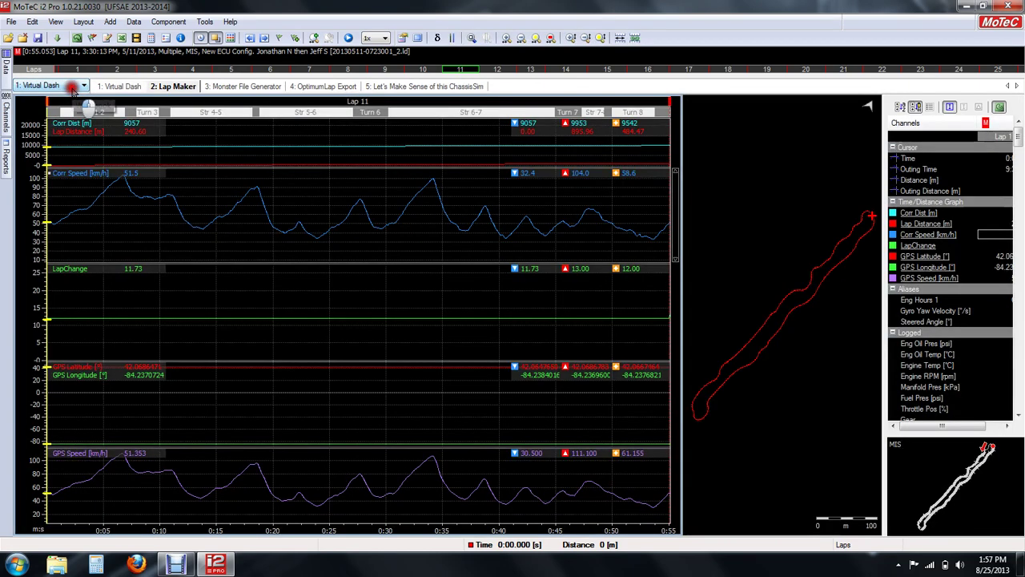
click(76, 85)
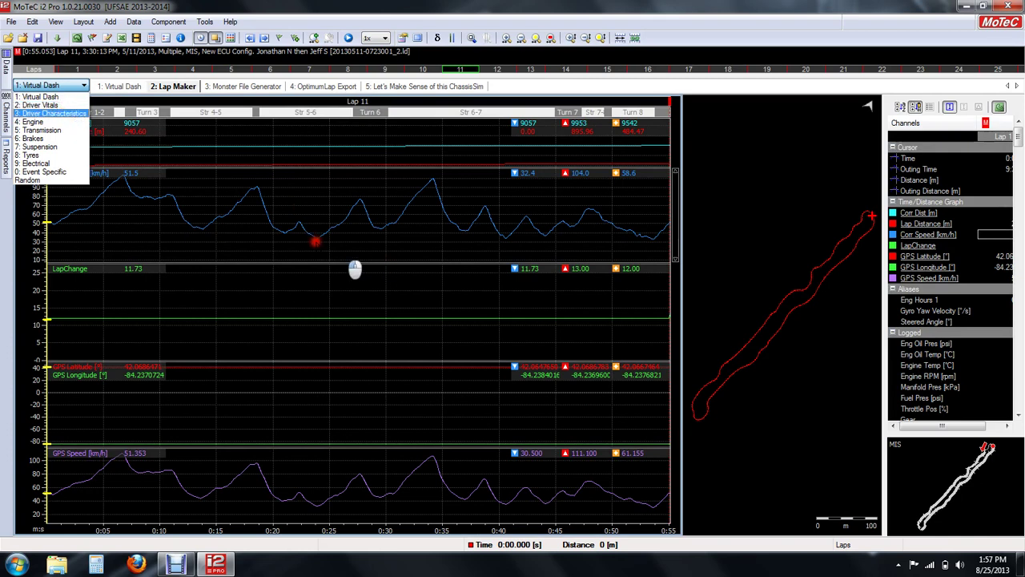
click(309, 244)
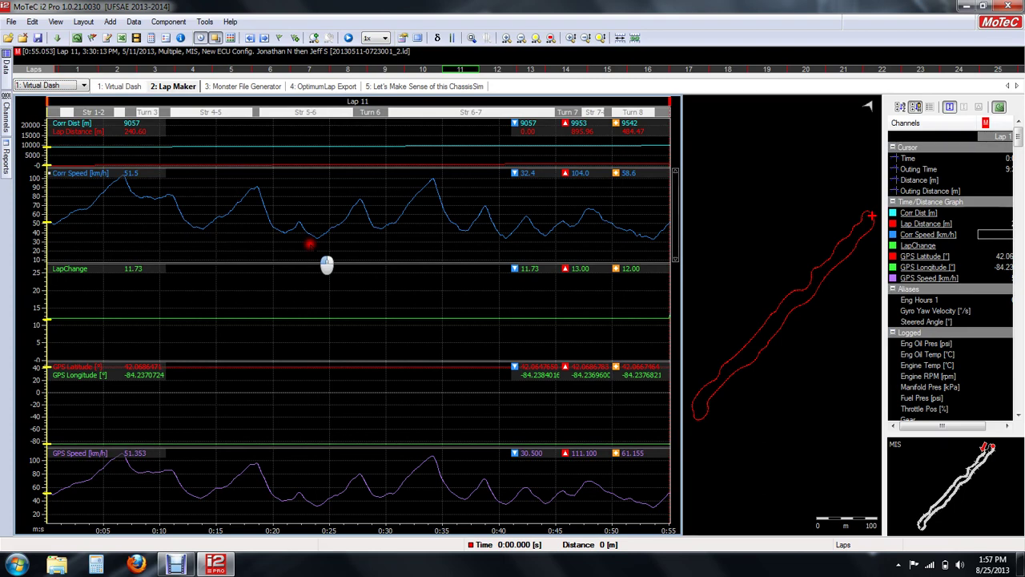
click(62, 88)
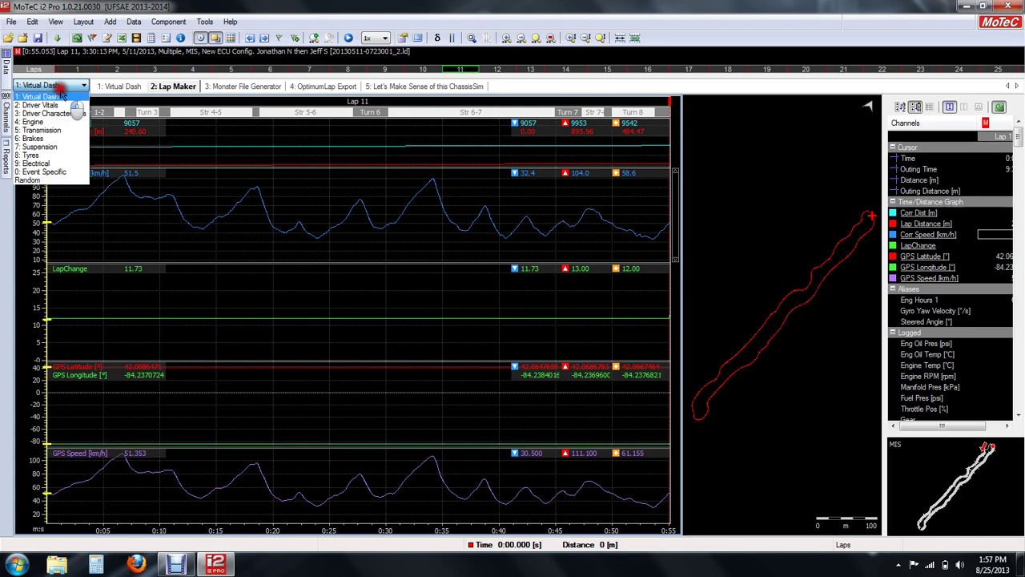
click(156, 234)
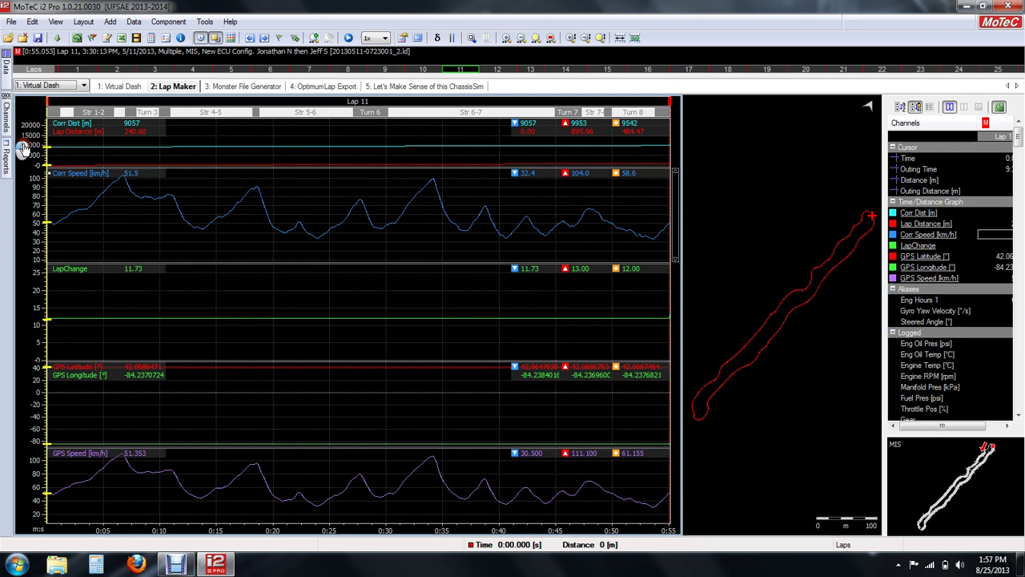
View the Driver Characteristics workbook and switch to the Tyres workbook
click(67, 85)
click(48, 113)
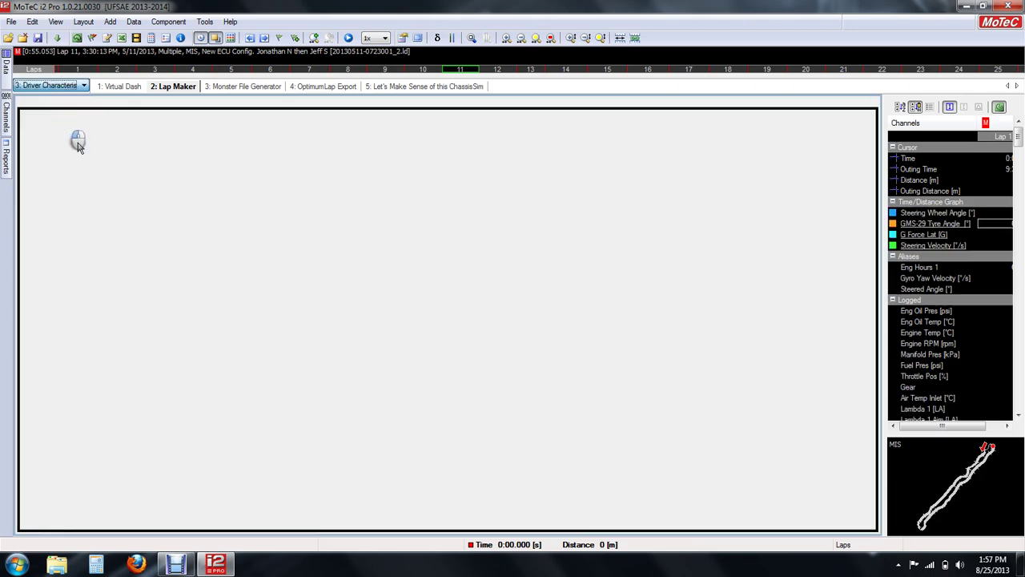
click(61, 90)
click(48, 165)
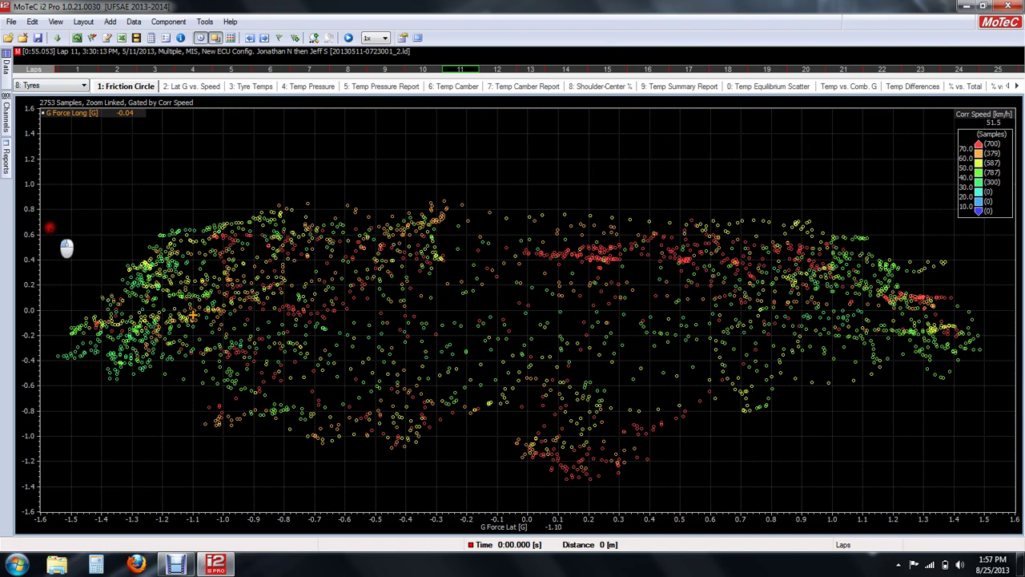
Step through the other workbooks, including Transmission and Suspension, to Driver Vitals and show its Wheelspeeds worksheet
key(ctrl+5)
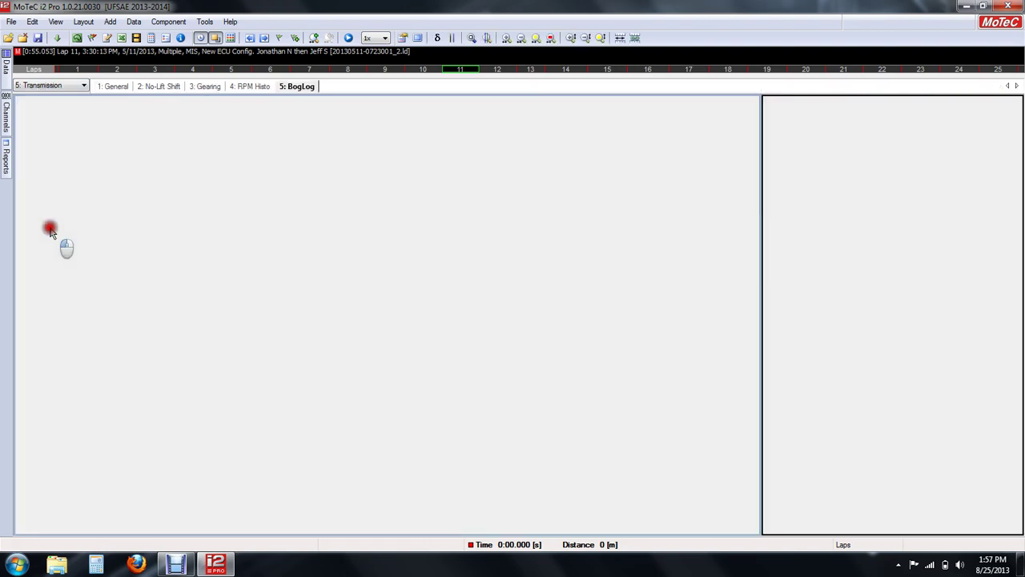
key(ctrl+4)
key(ctrl+3)
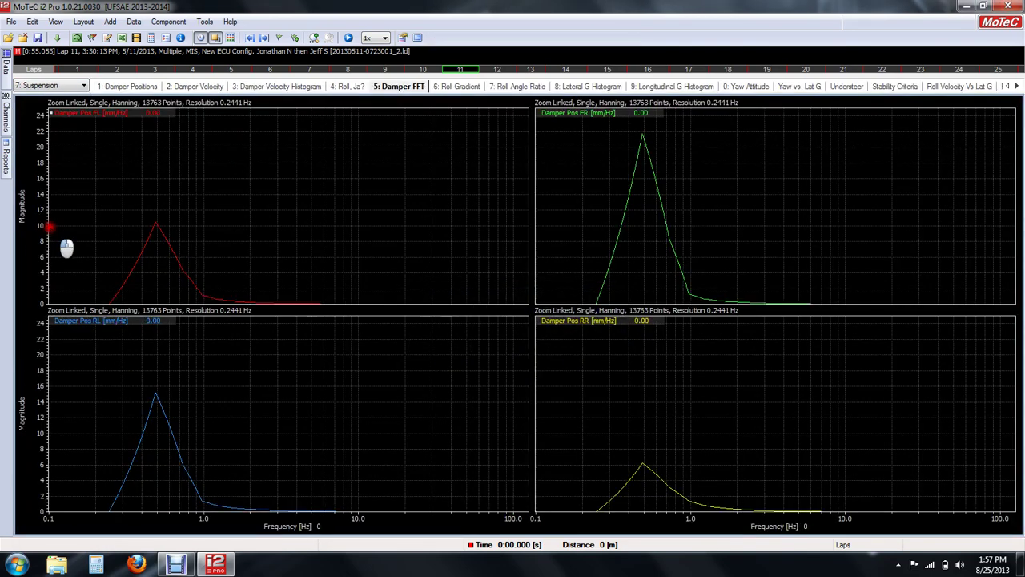
key(ctrl+2)
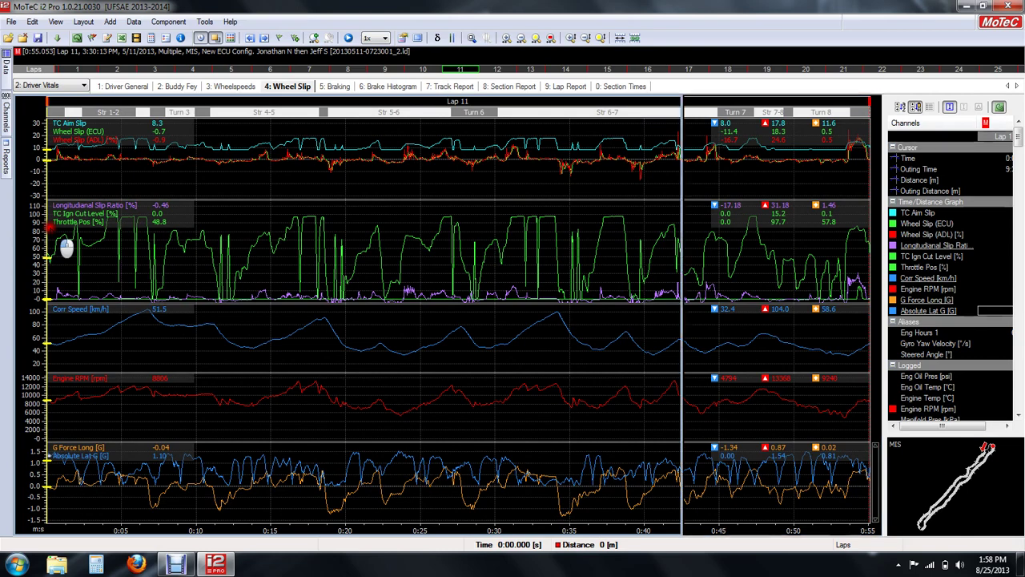
key(1)
key(3)
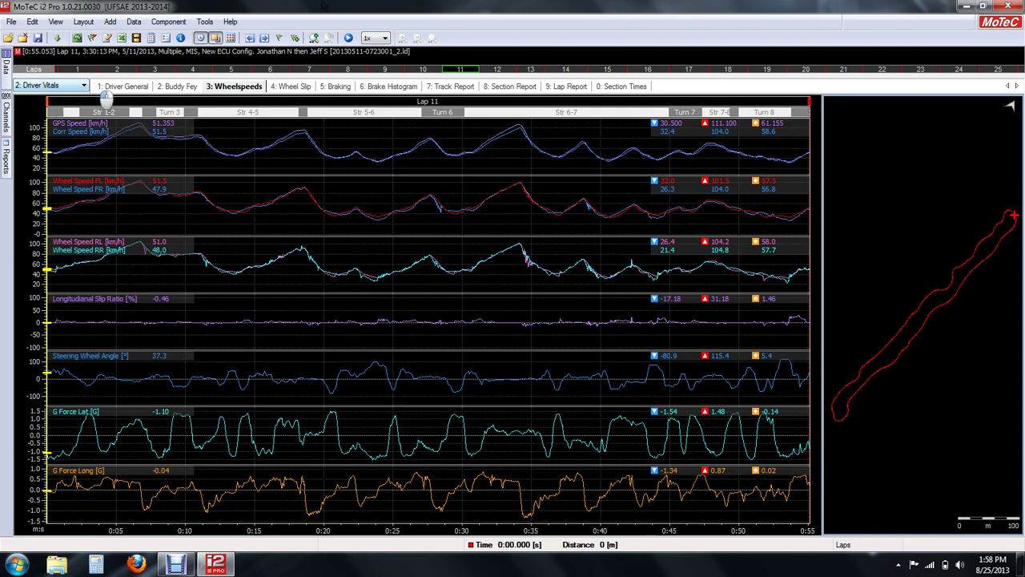
Switch to the Random workbook and add a new worksheet named Worksheet (6)
right_click(683, 87)
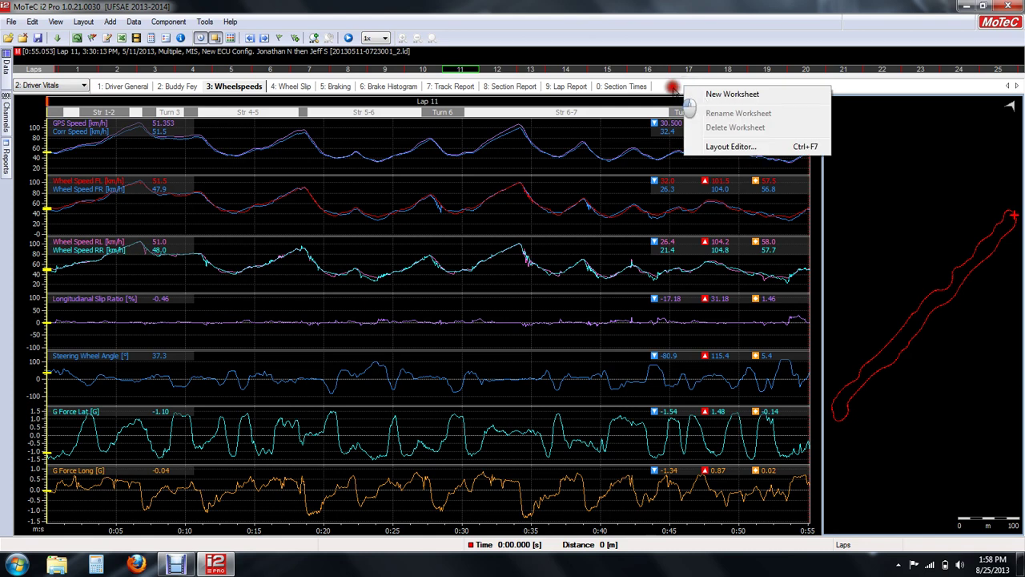
click(83, 85)
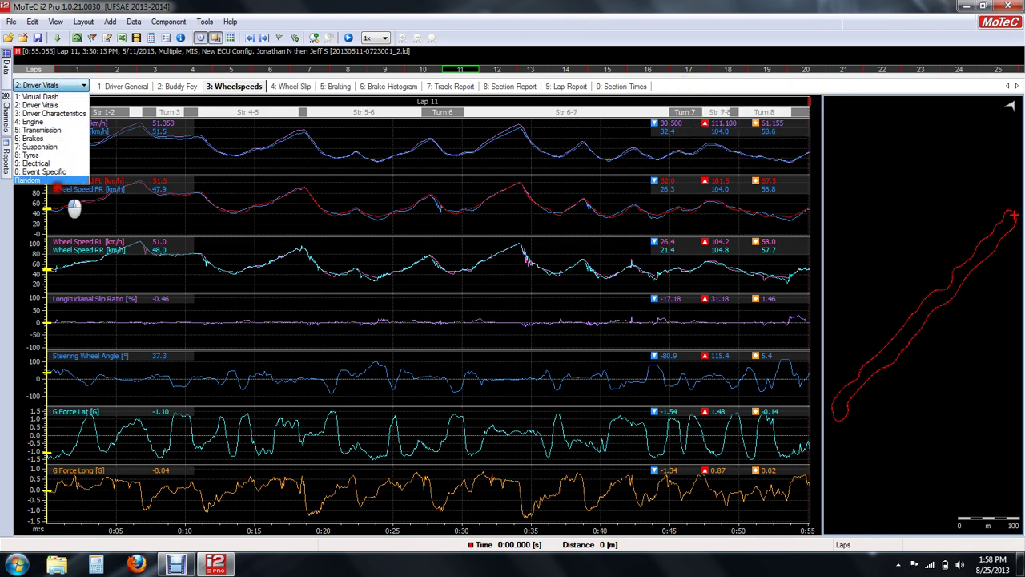
click(58, 182)
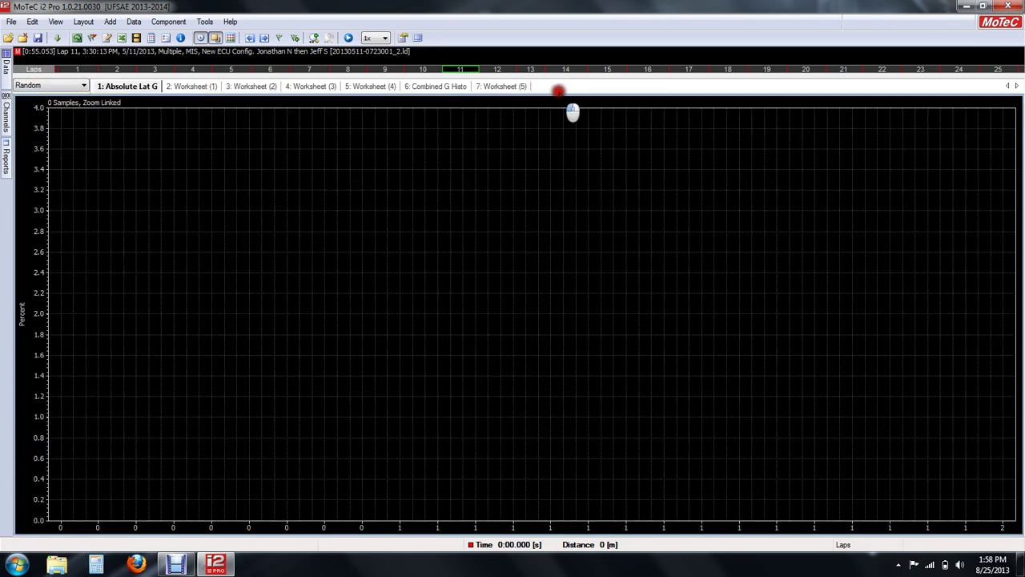
right_click(562, 88)
click(565, 93)
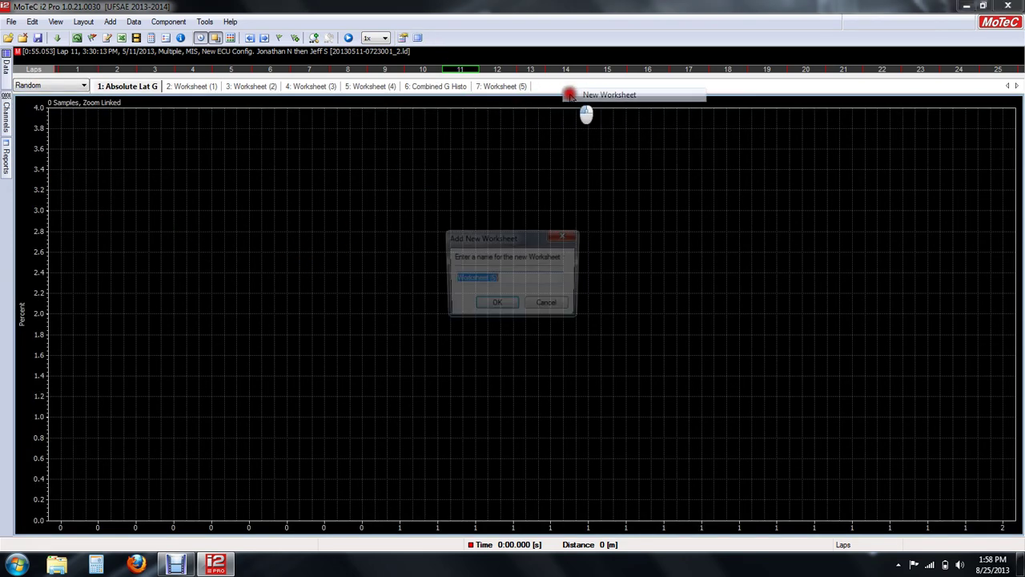
click(496, 305)
Add a Time/Distance Graph to Worksheet (6), viewing the channel selection without adding any channels
right_click(378, 183)
mouse_move(425, 190)
click(561, 204)
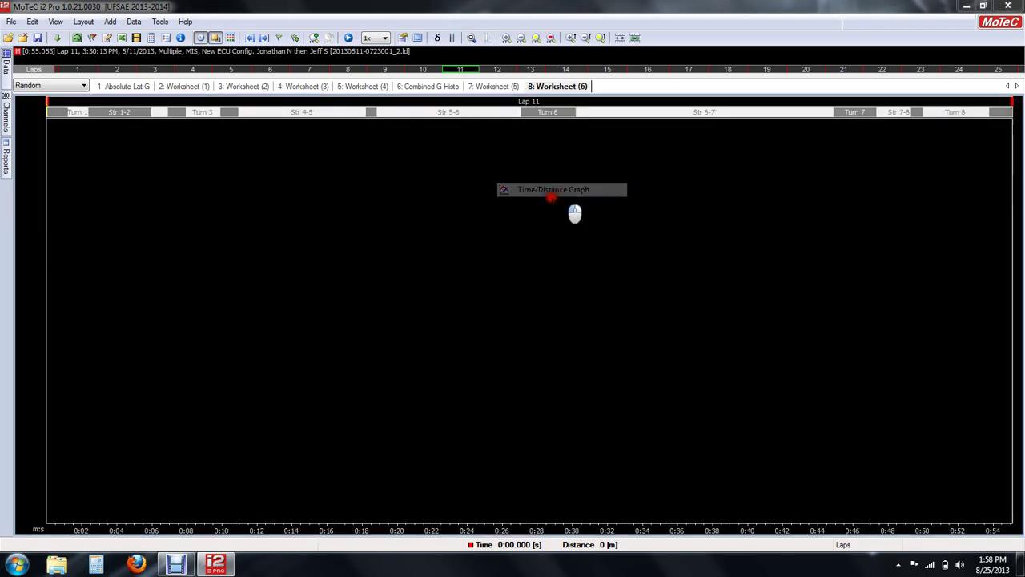
click(433, 446)
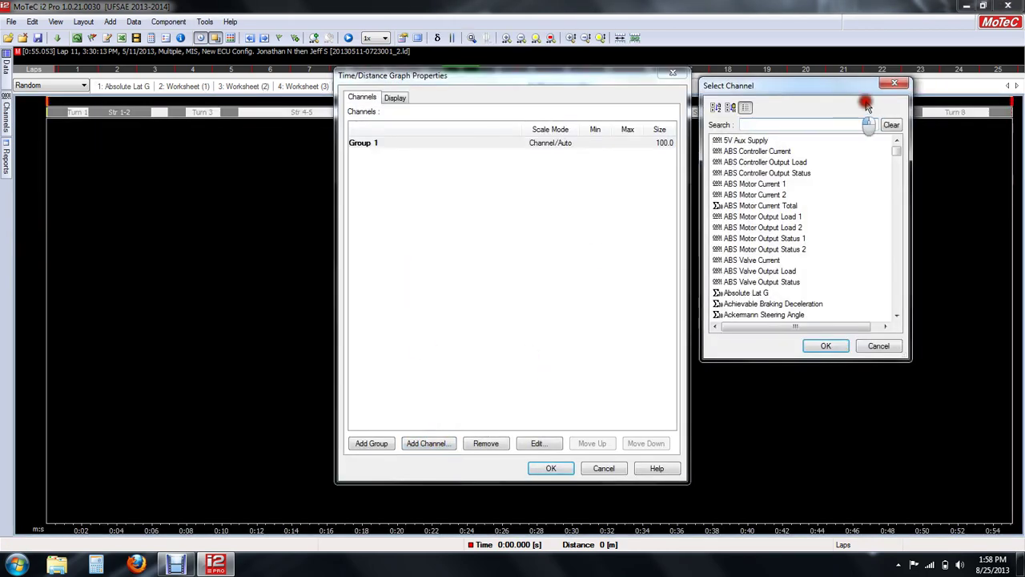
click(893, 86)
click(673, 73)
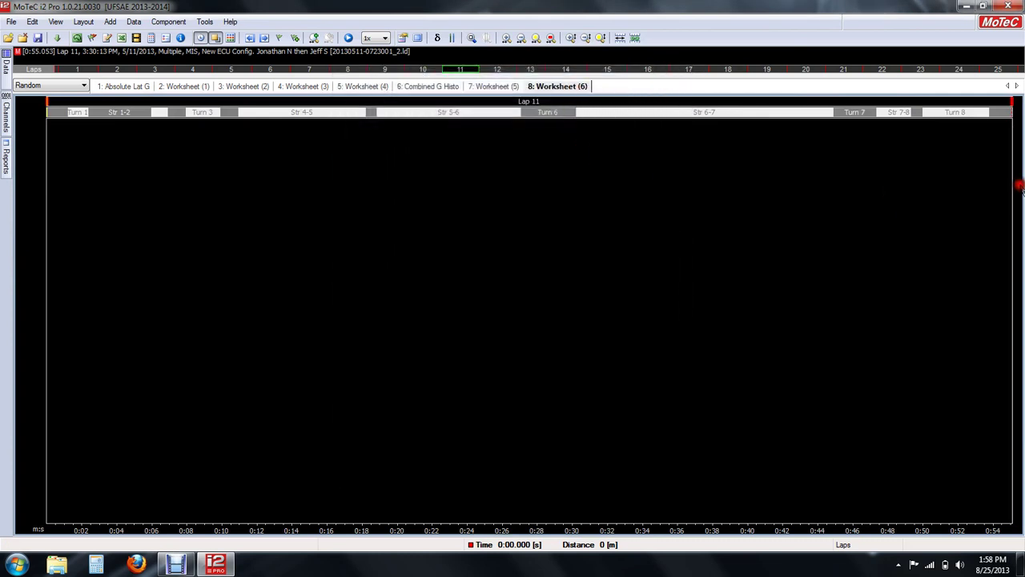
Narrow the graph to about half the worksheet's width, and look through the workbooks and worksheets in the Layout Editor
drag(1017, 184, 594, 154)
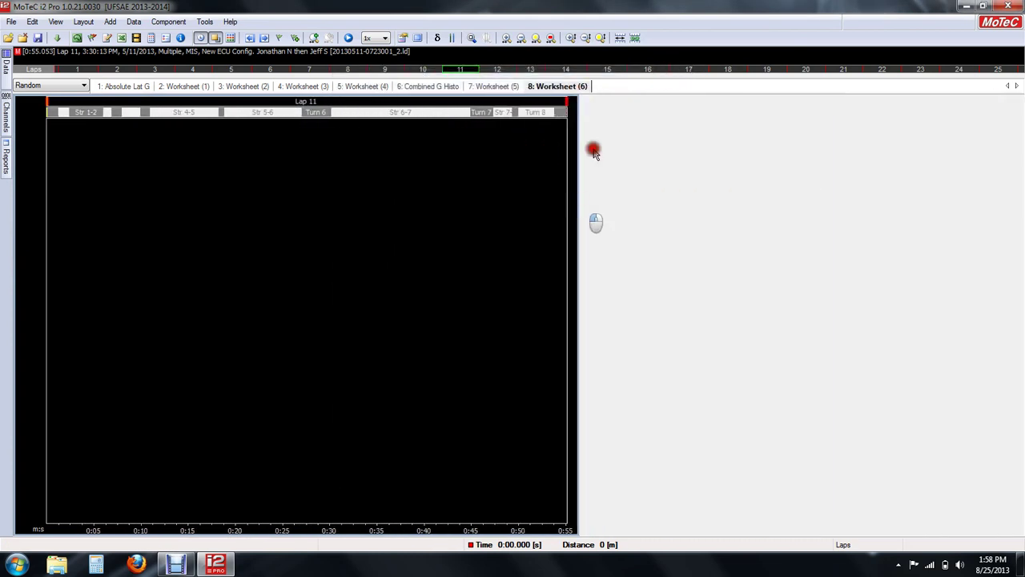
right_click(652, 86)
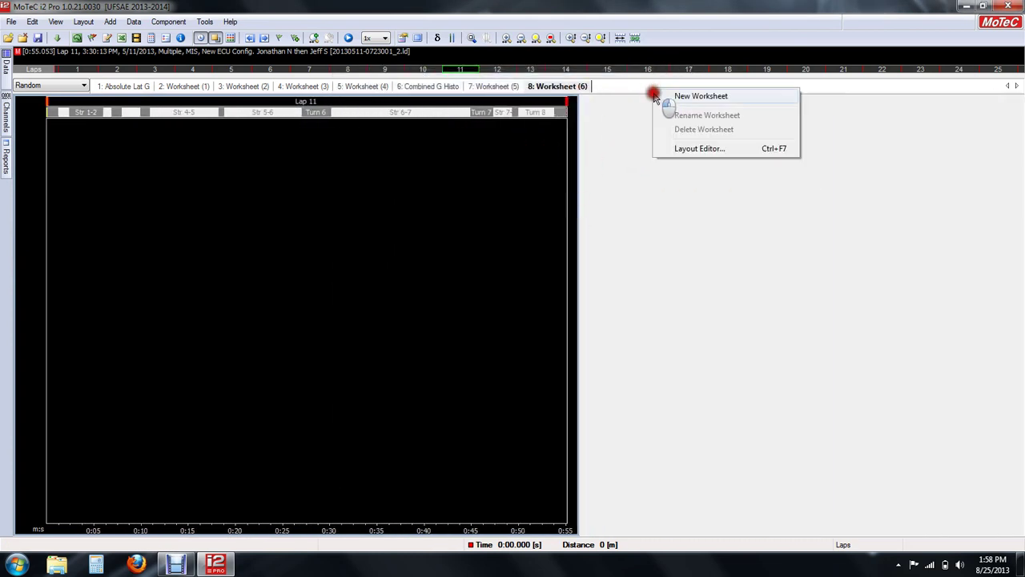
click(685, 150)
drag(587, 383, 599, 432)
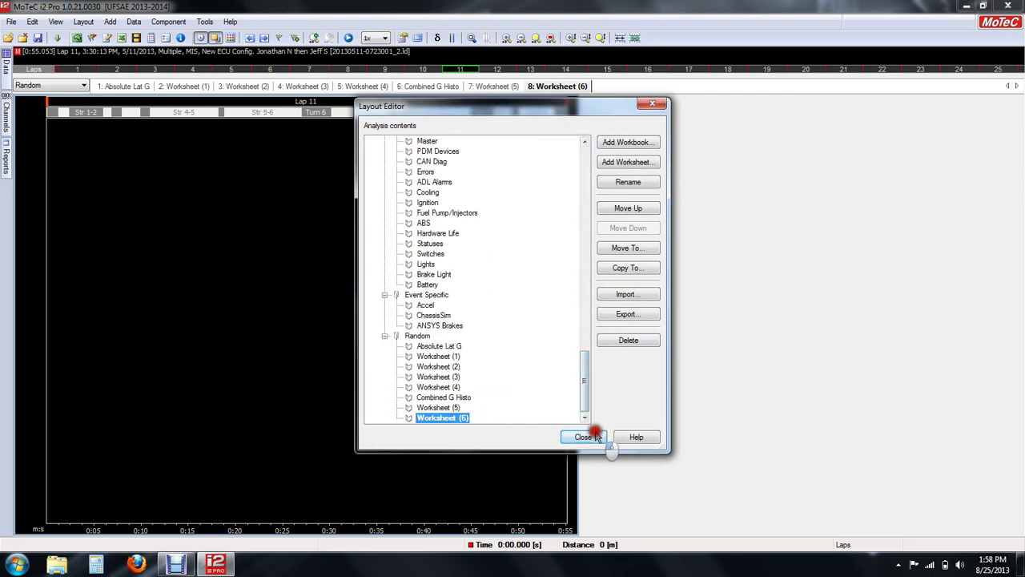
click(588, 434)
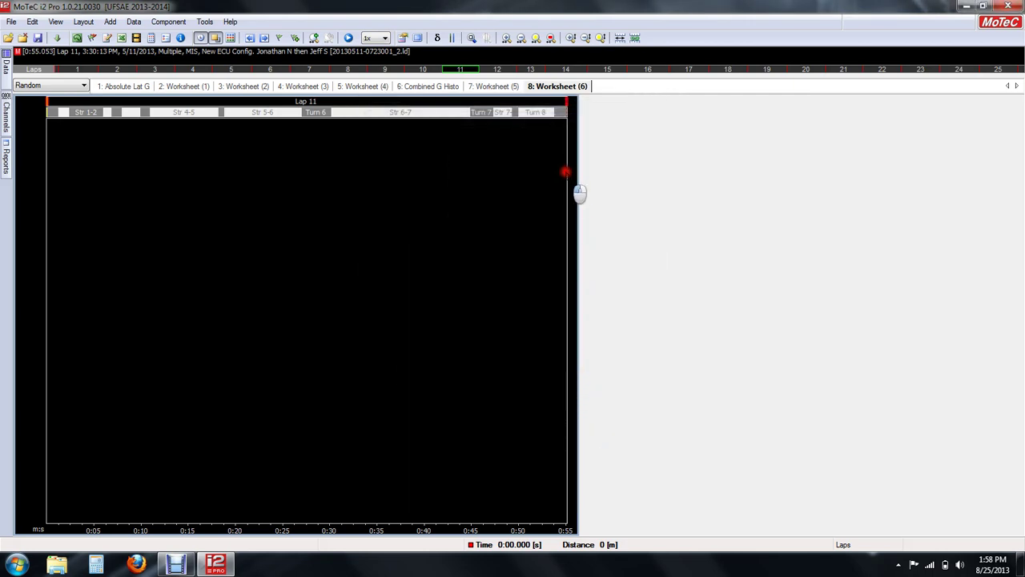
Stretch the graph back to the full worksheet width and delete it
drag(568, 172, 1012, 220)
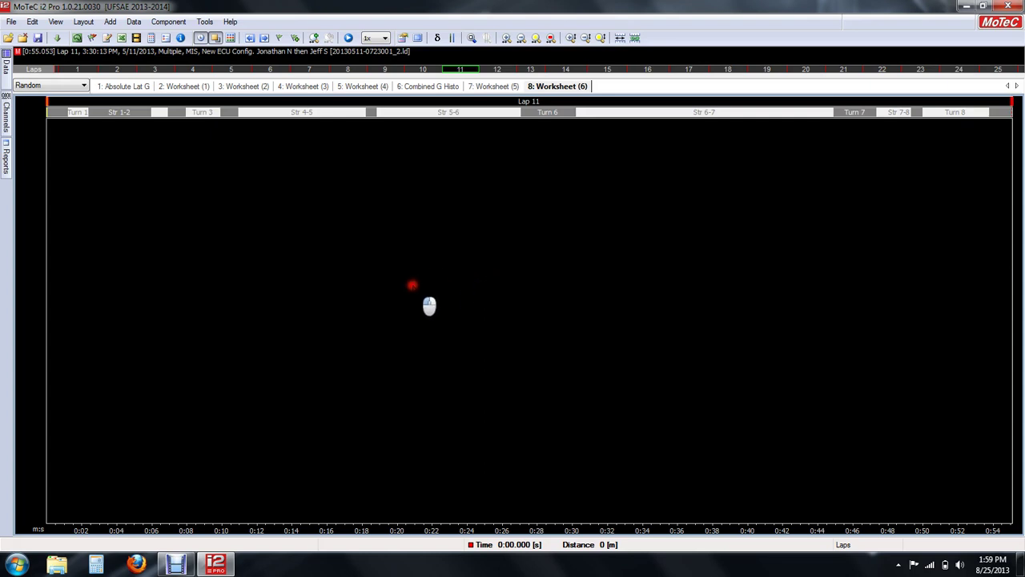
right_click(218, 278)
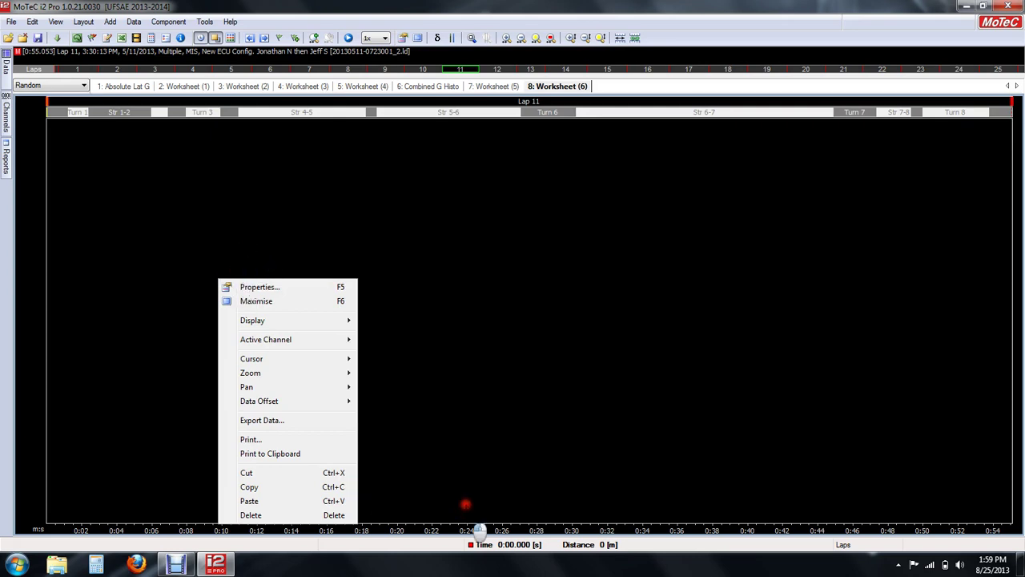
right_click(516, 397)
click(567, 347)
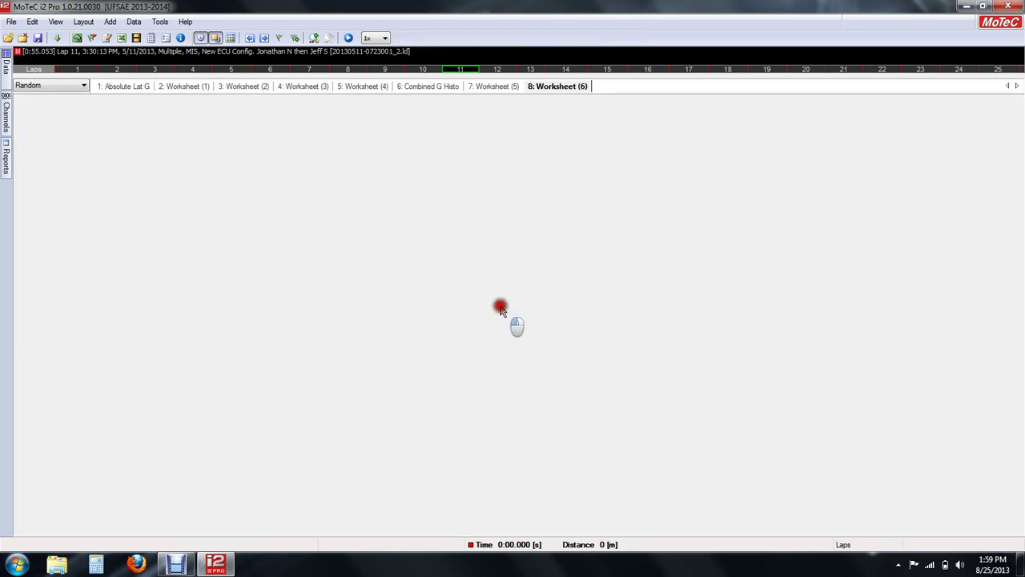
Add a Time/Distance Graph to the empty Worksheet (6)
right_click(502, 307)
mouse_move(517, 318)
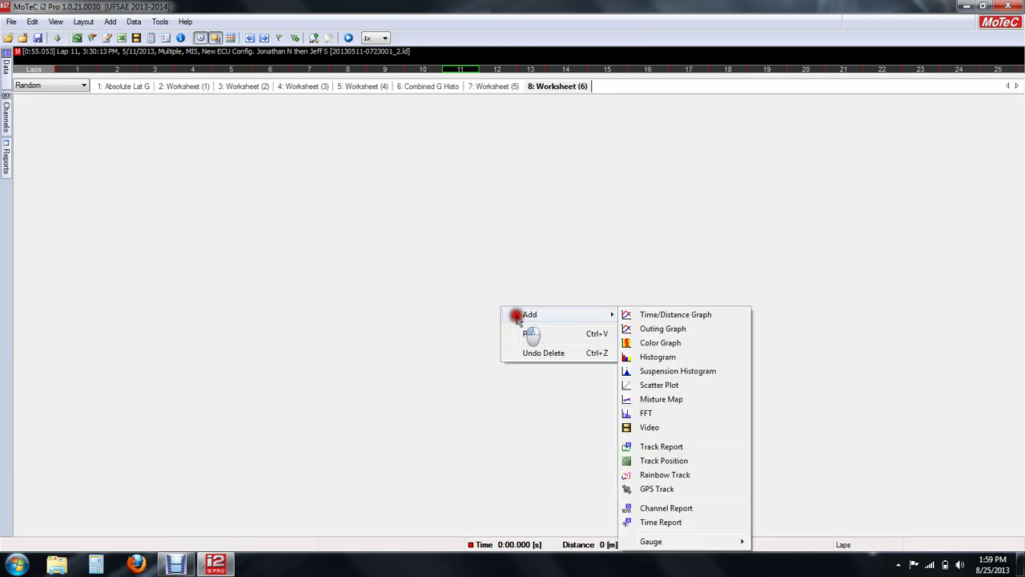
click(650, 315)
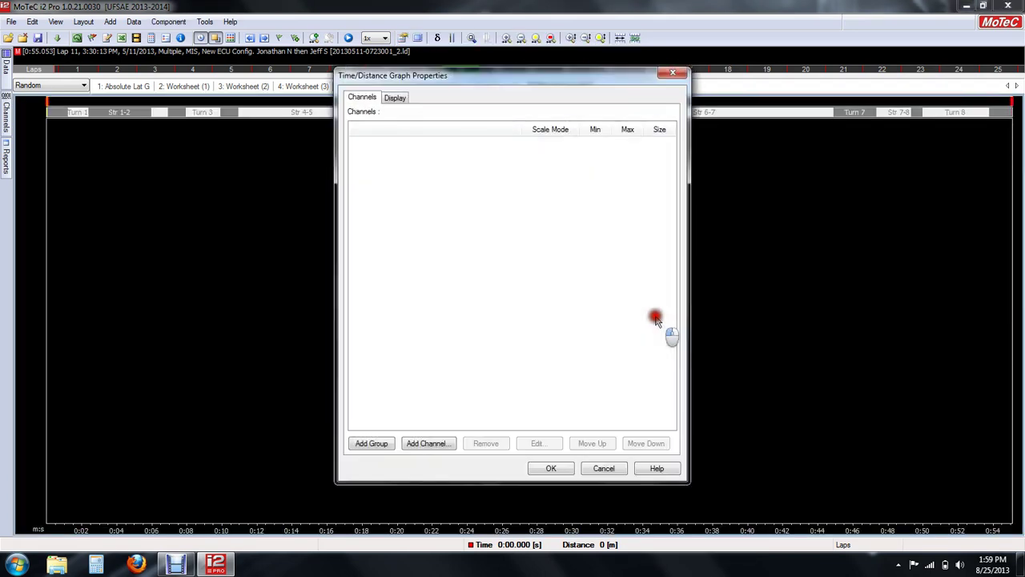
click(424, 445)
click(375, 447)
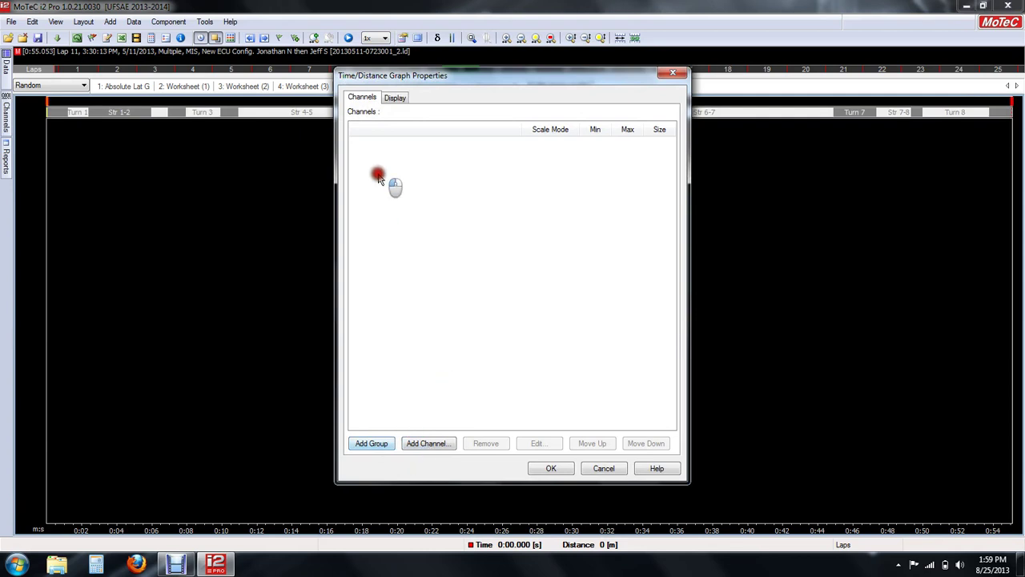
drag(382, 78, 486, 56)
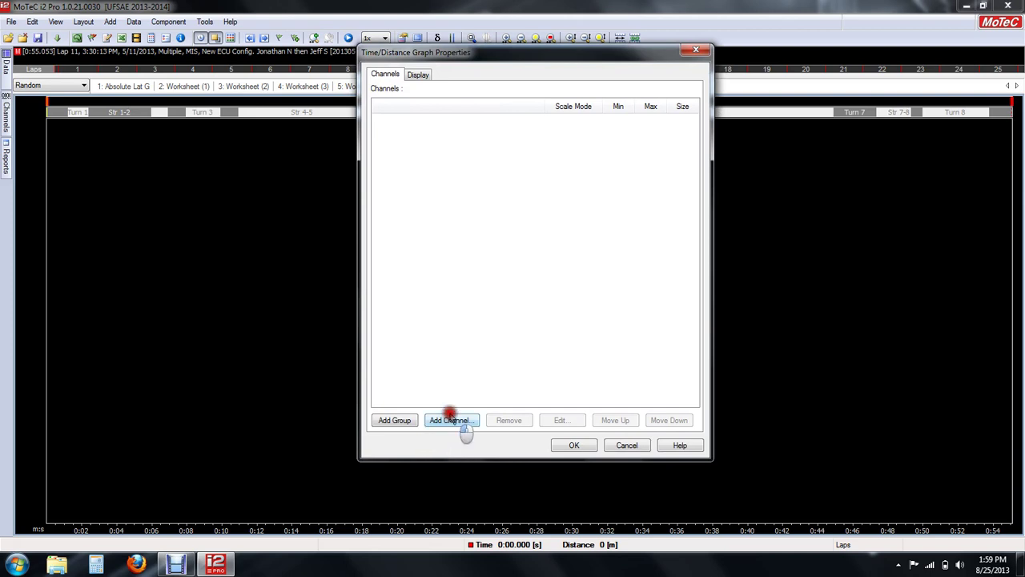
Add a group to the new graph, put the 5V Aux Supply channel in it and apply the properties
click(389, 424)
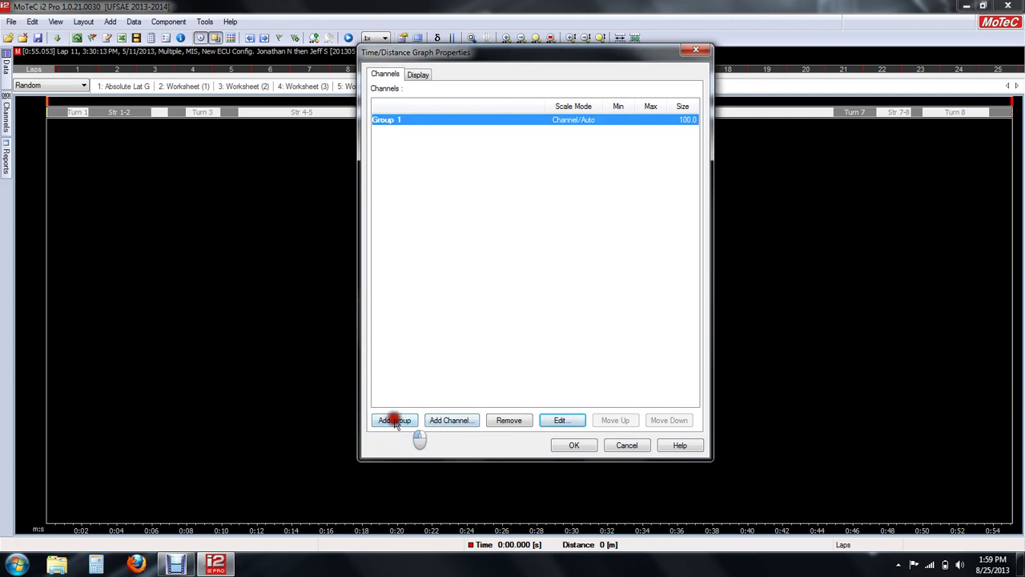
click(440, 421)
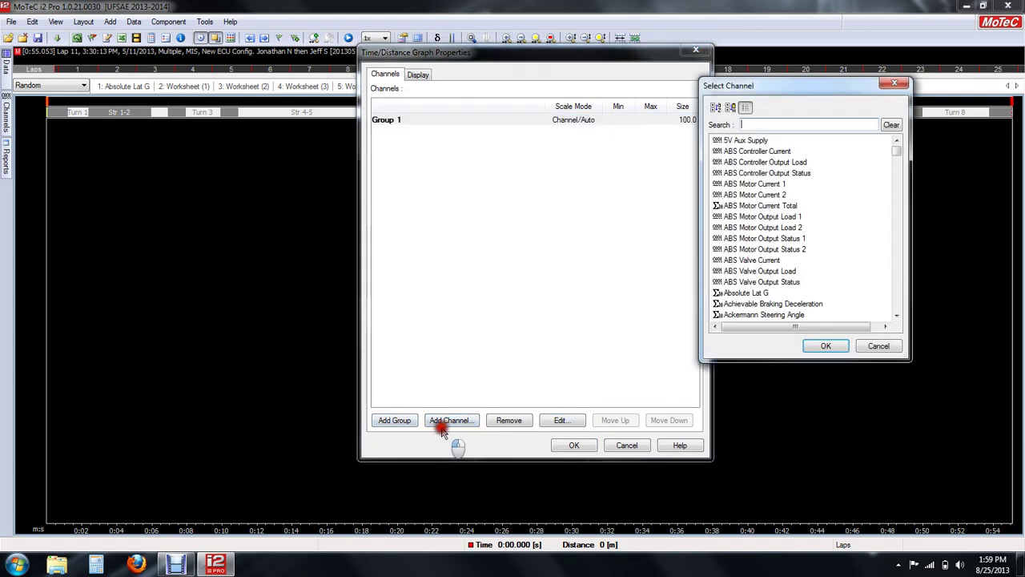
double_click(751, 142)
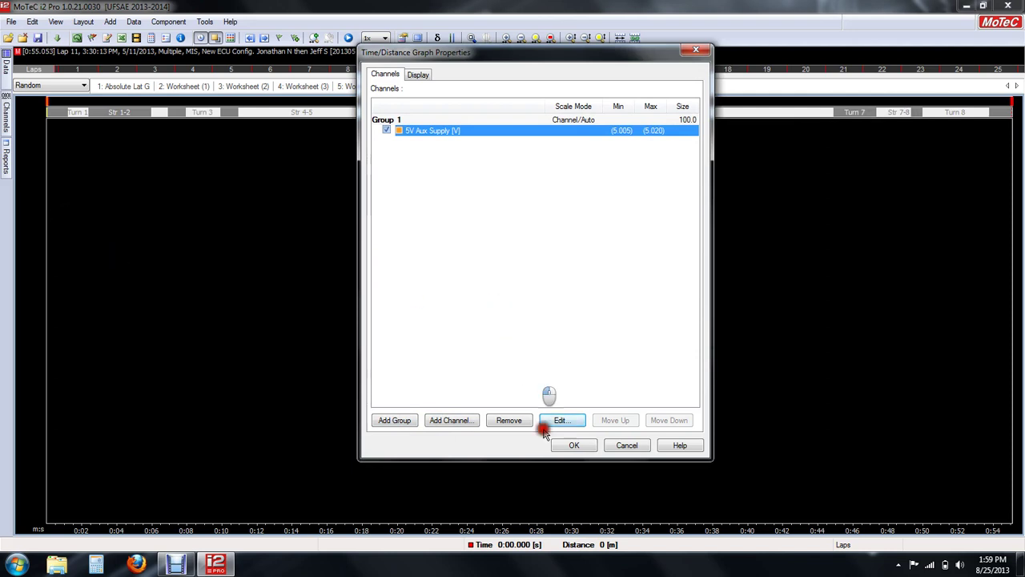
click(573, 446)
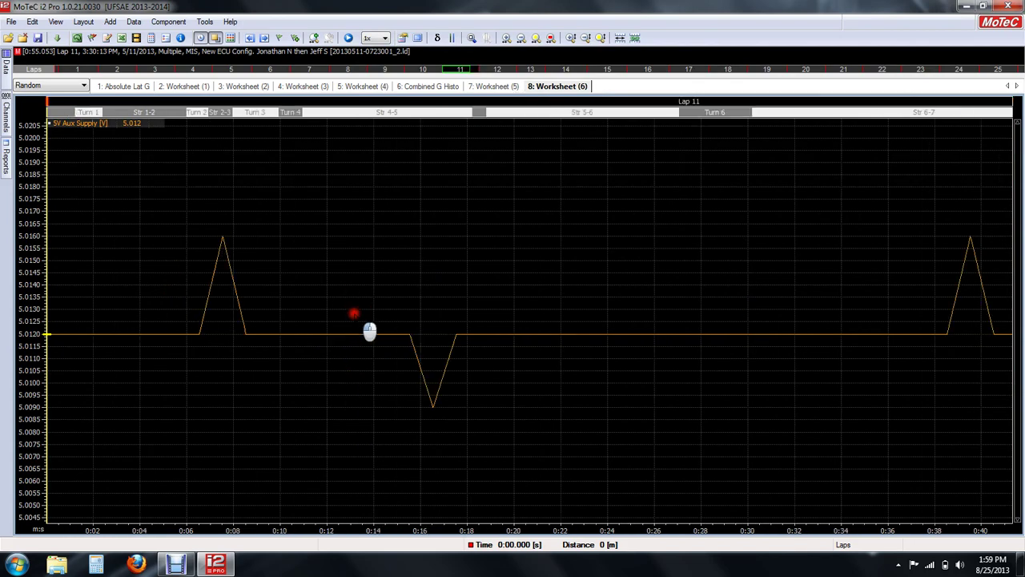
Zoom the graph out over several laps, return to lap 11 and move the cursor to about 20.2 s
scroll(369, 334, down, 3)
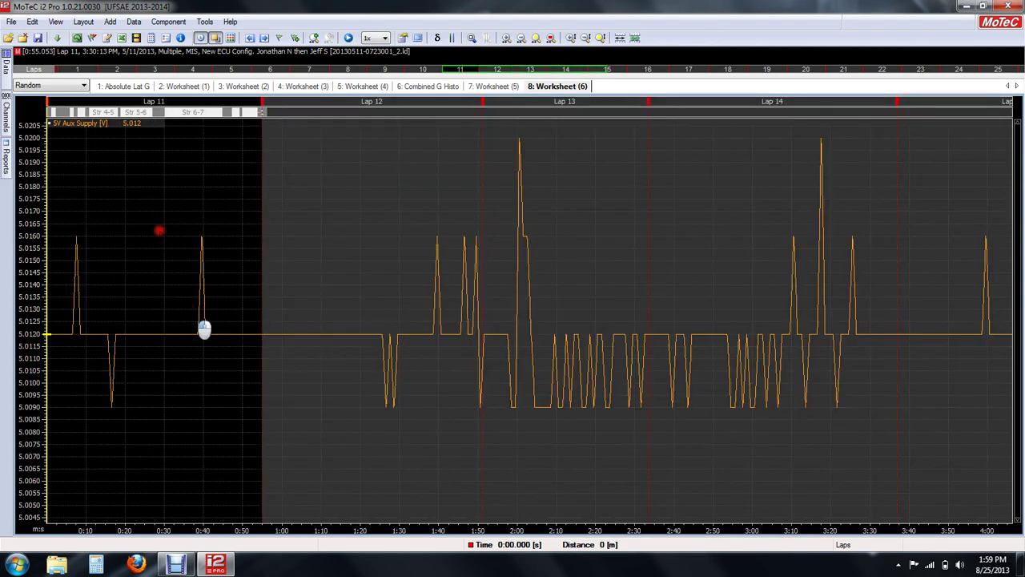
click(476, 71)
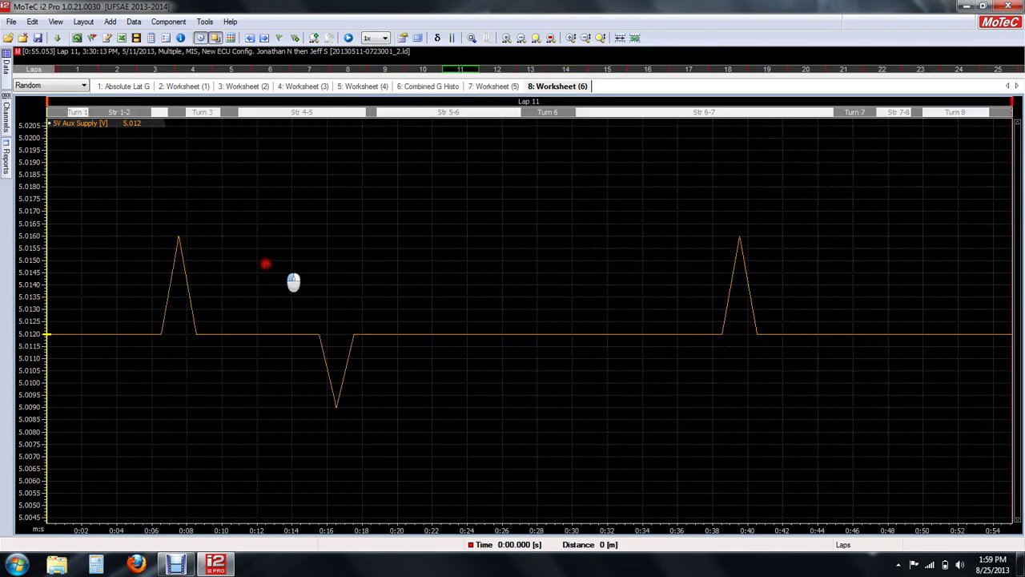
drag(128, 277, 401, 372)
right_click(498, 234)
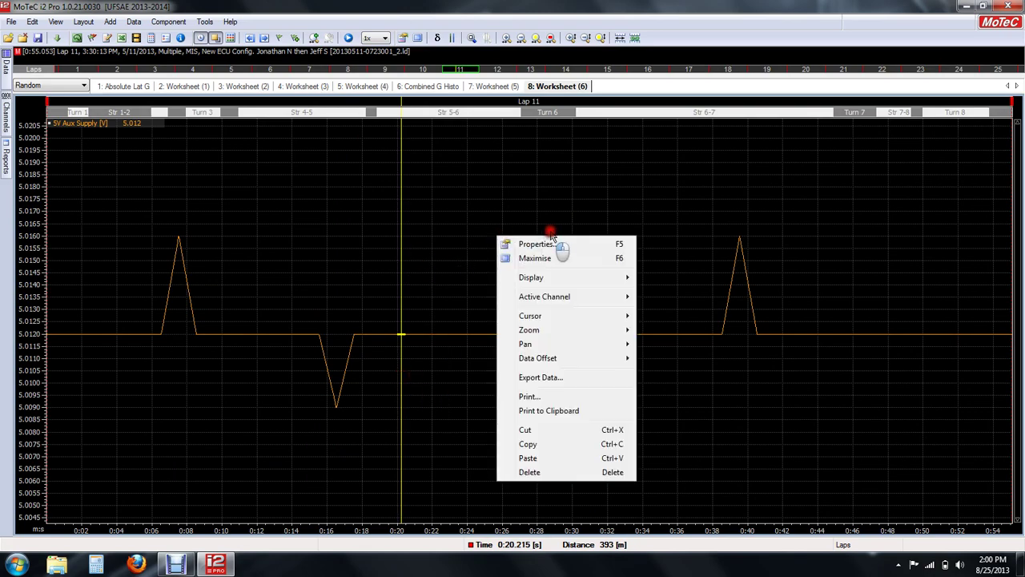
click(548, 241)
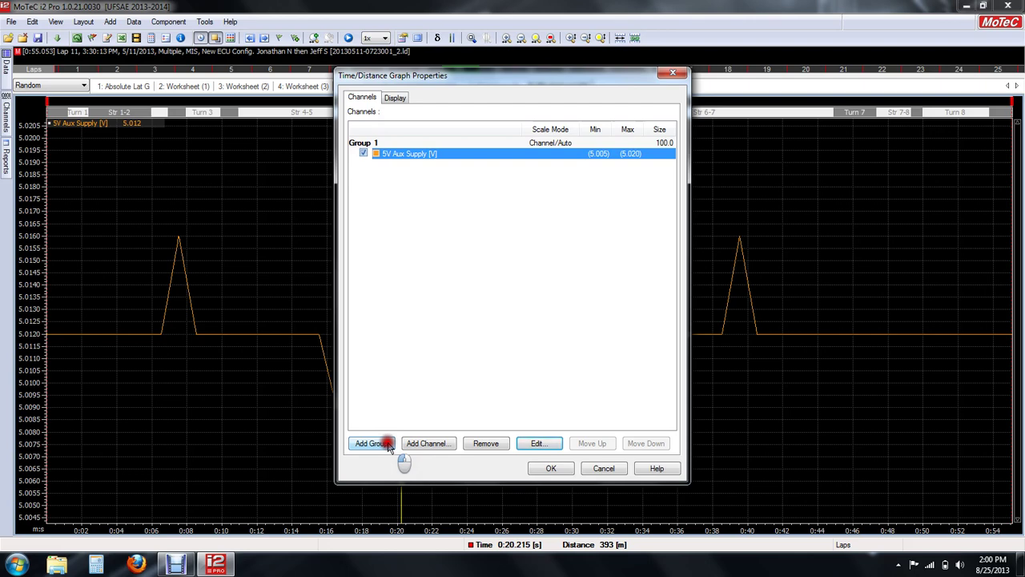
click(389, 446)
click(439, 445)
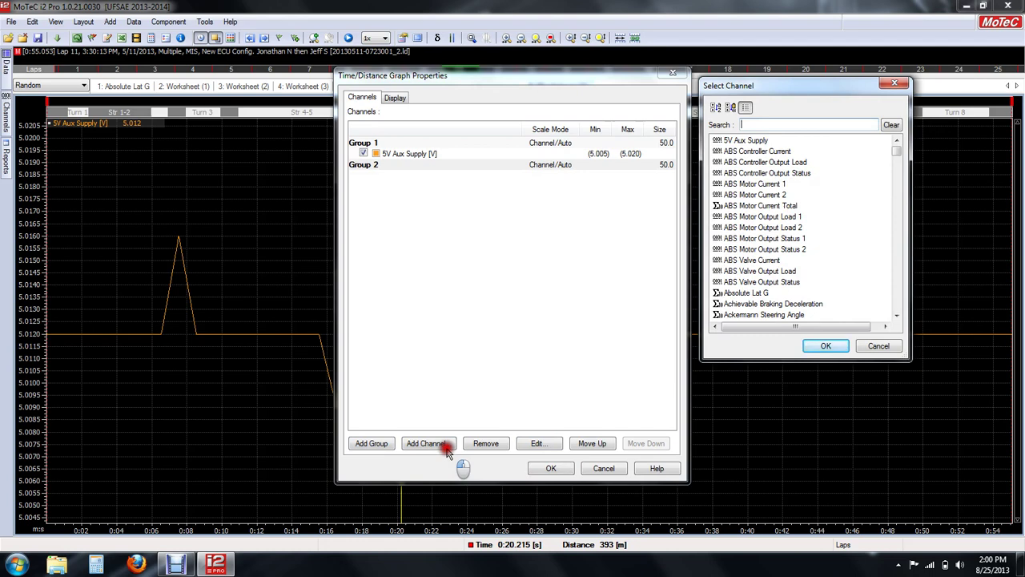
click(904, 78)
click(673, 73)
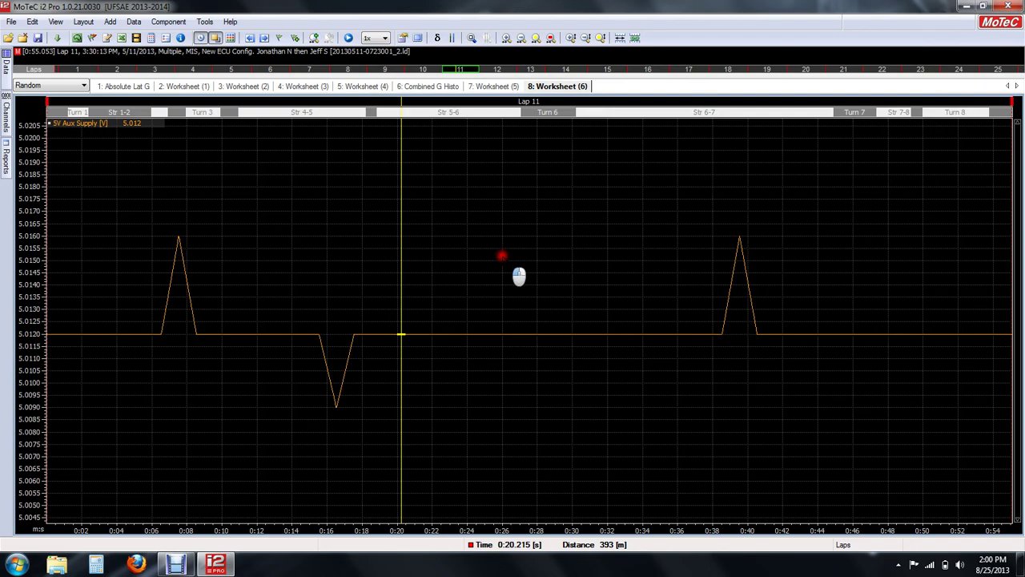
View the graph's properties and the Data commands, and move the cursor to about 13.2 s
double_click(502, 255)
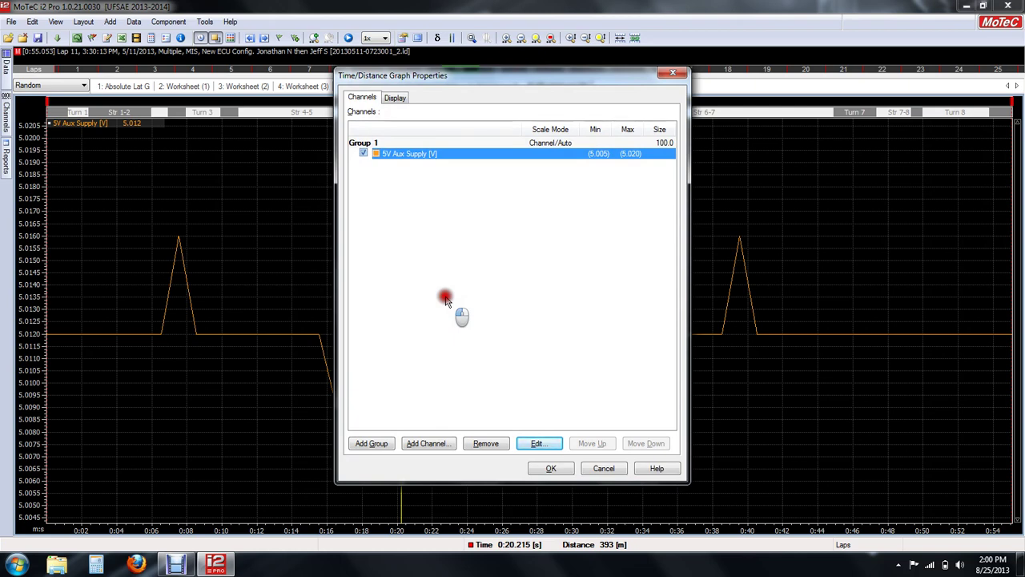
click(673, 73)
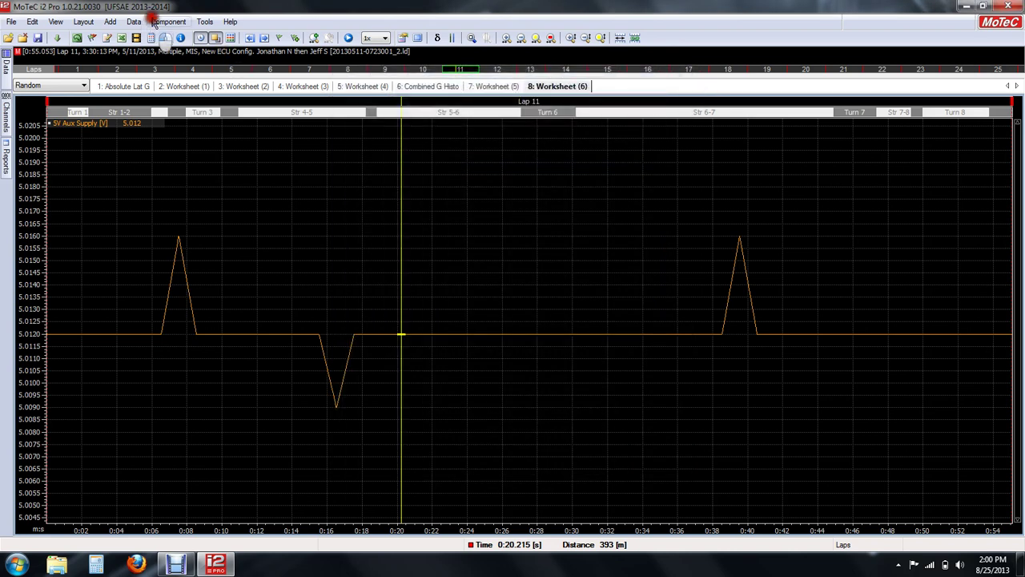
click(134, 21)
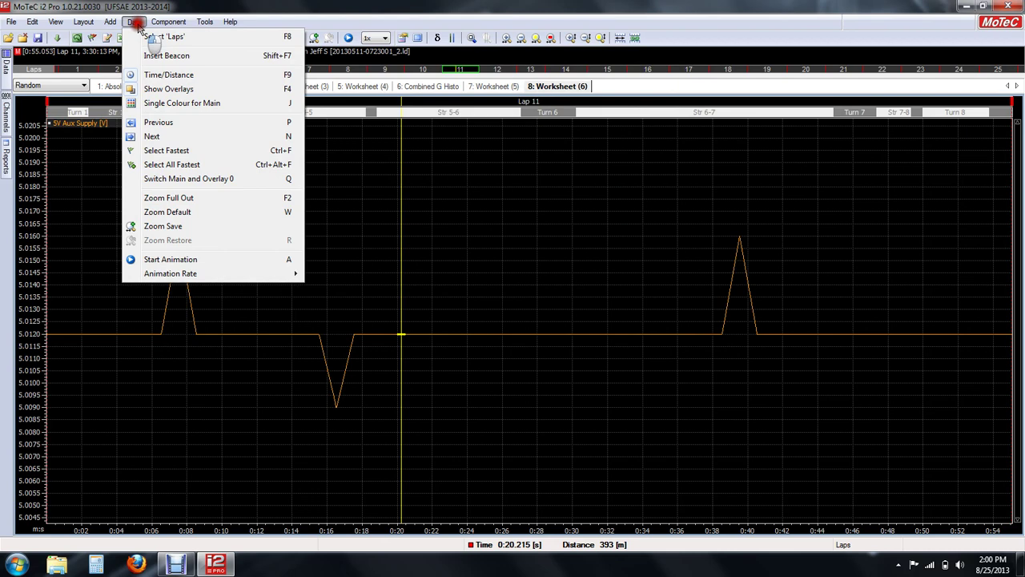
drag(64, 166, 278, 201)
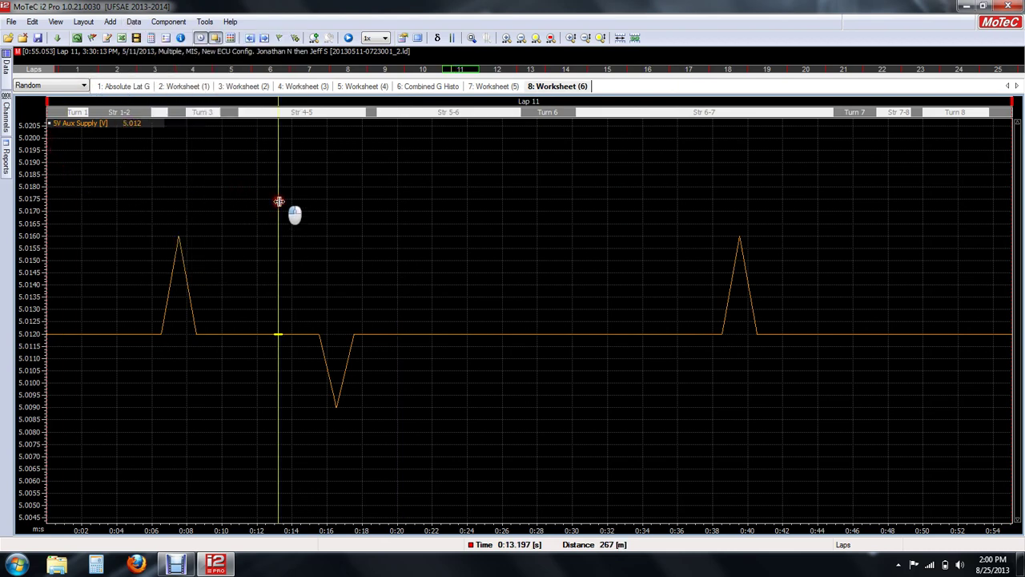
Examine the channel list in the Time/Distance Graph properties without making changes
right_click(327, 201)
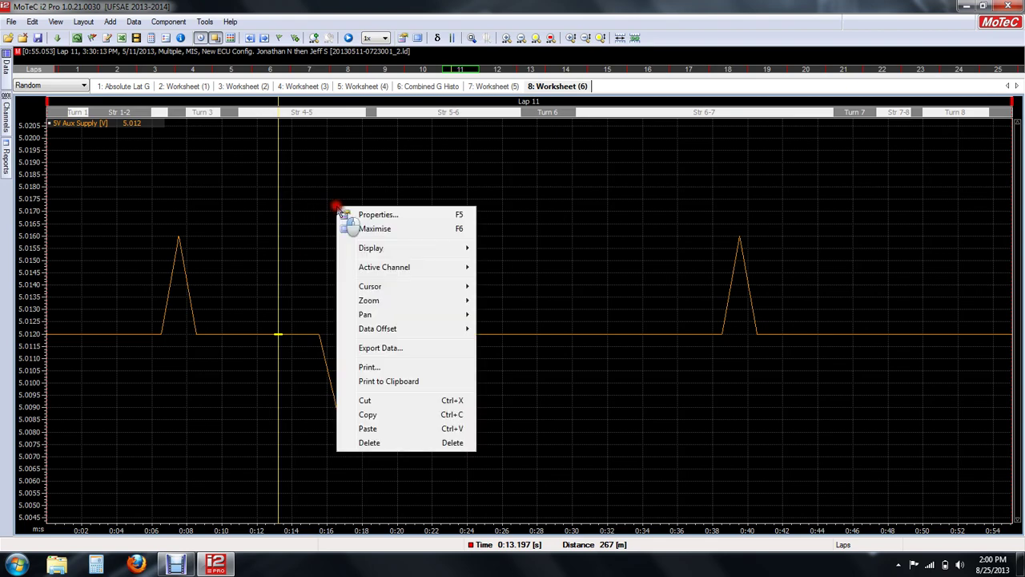
click(353, 211)
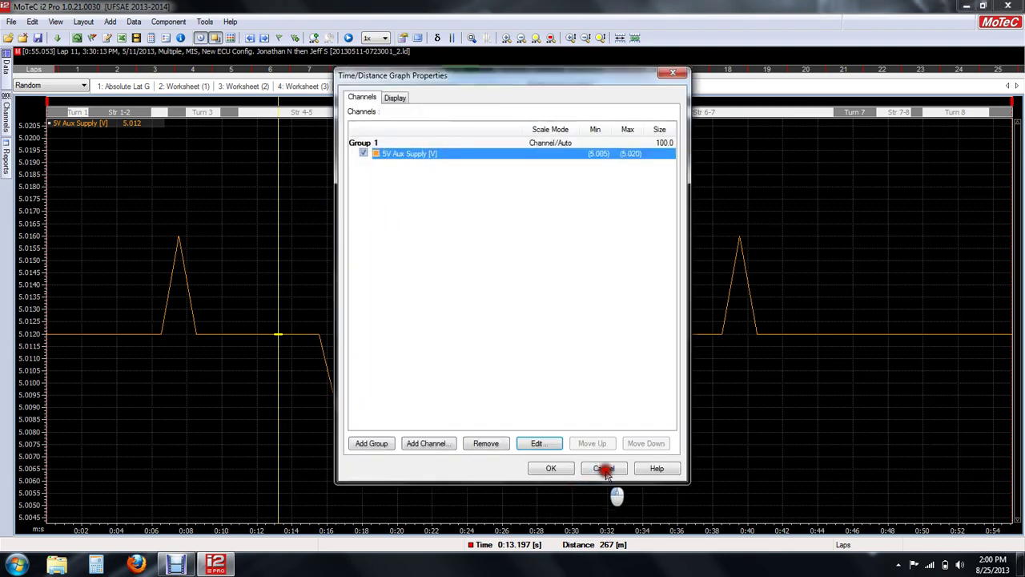
click(606, 468)
right_click(348, 224)
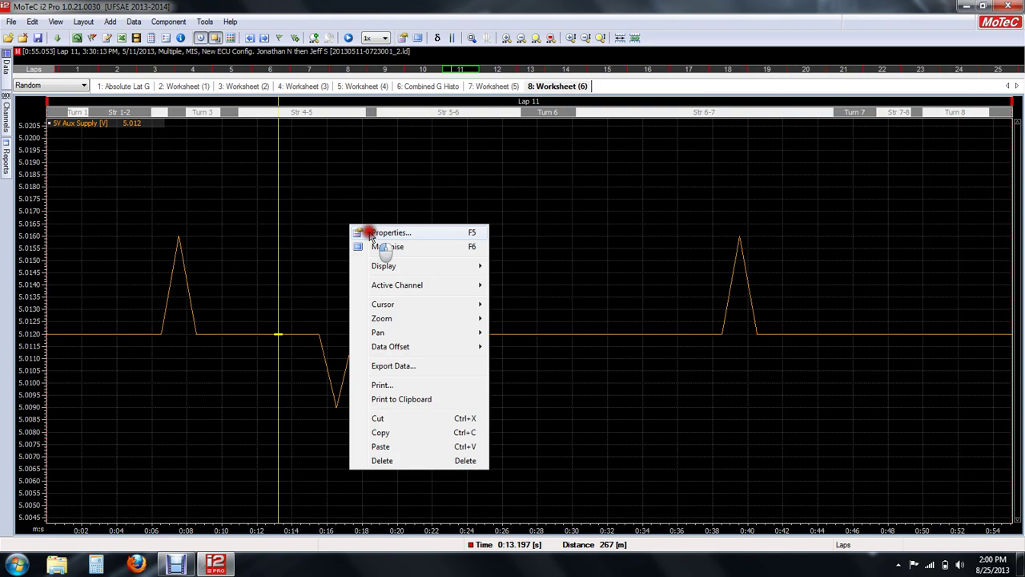
click(371, 233)
click(605, 469)
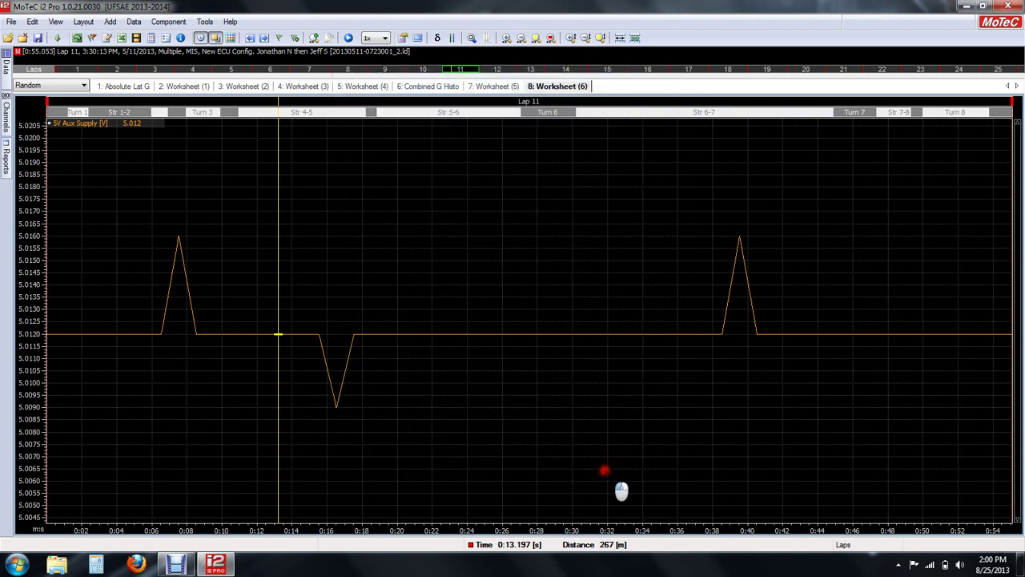
right_click(642, 154)
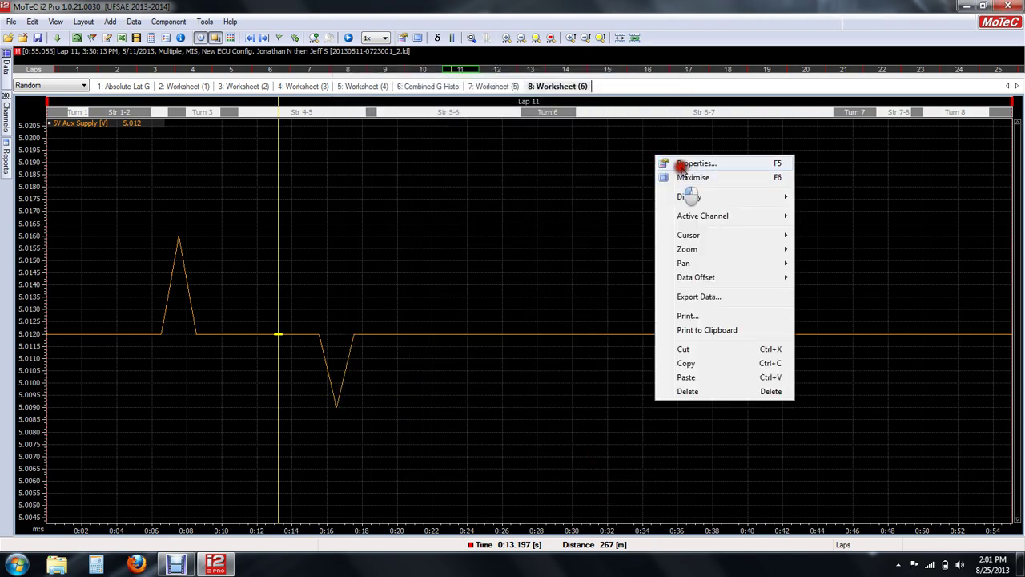
click(670, 159)
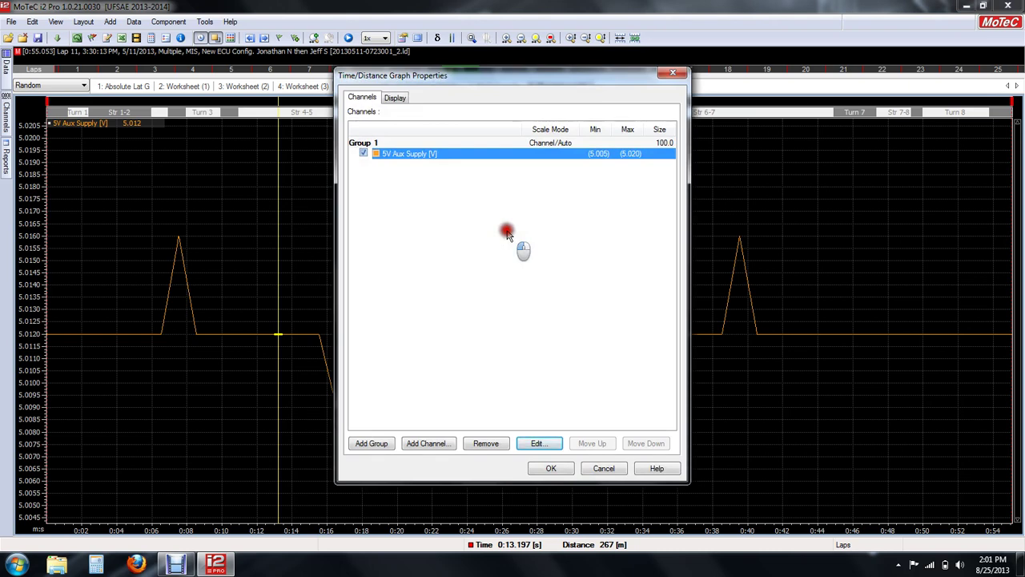
click(605, 468)
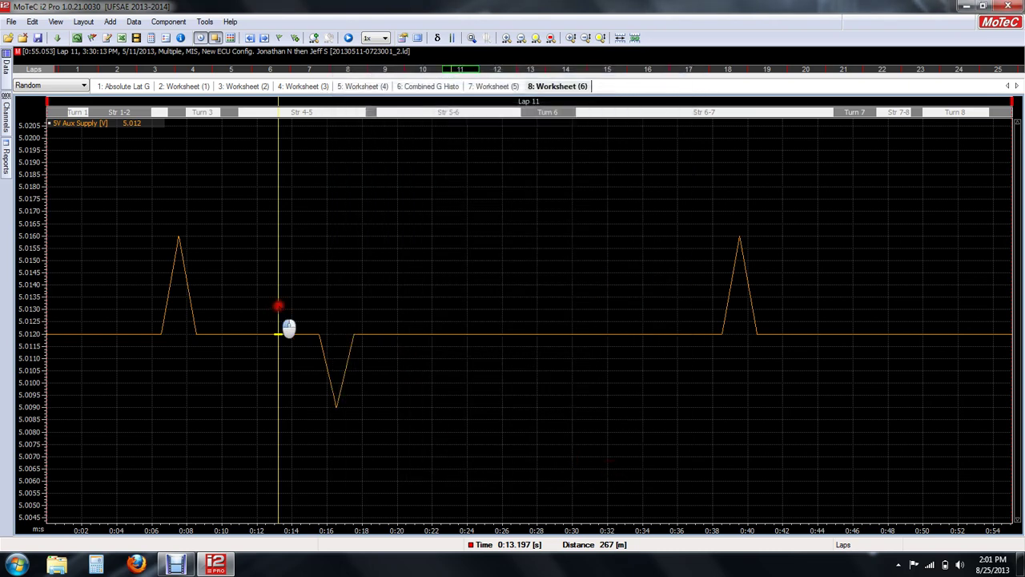
Add the Absolute Lat G channel to the Time/Distance Graph alongside 5V Aux Supply
click(379, 209)
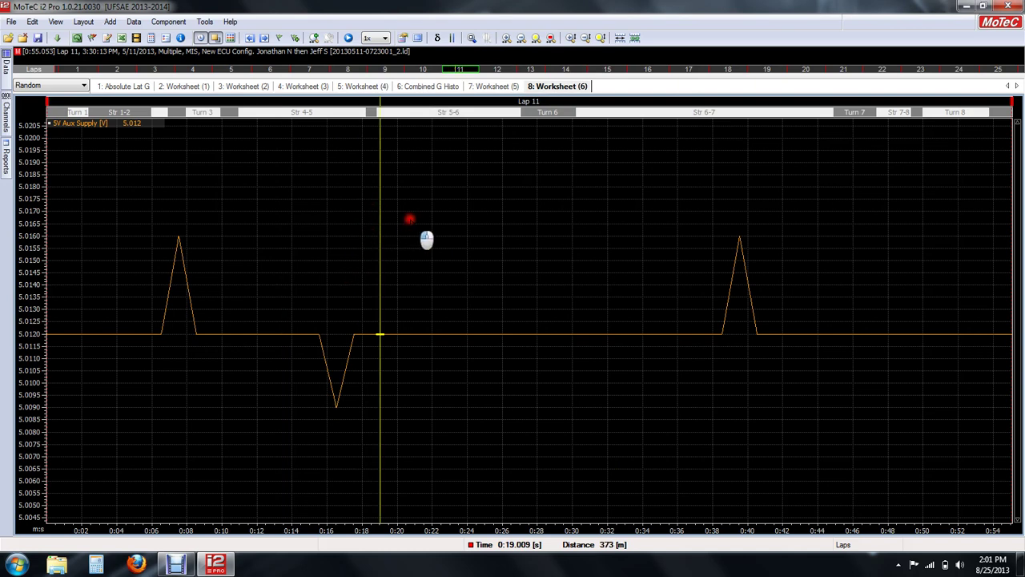
double_click(399, 221)
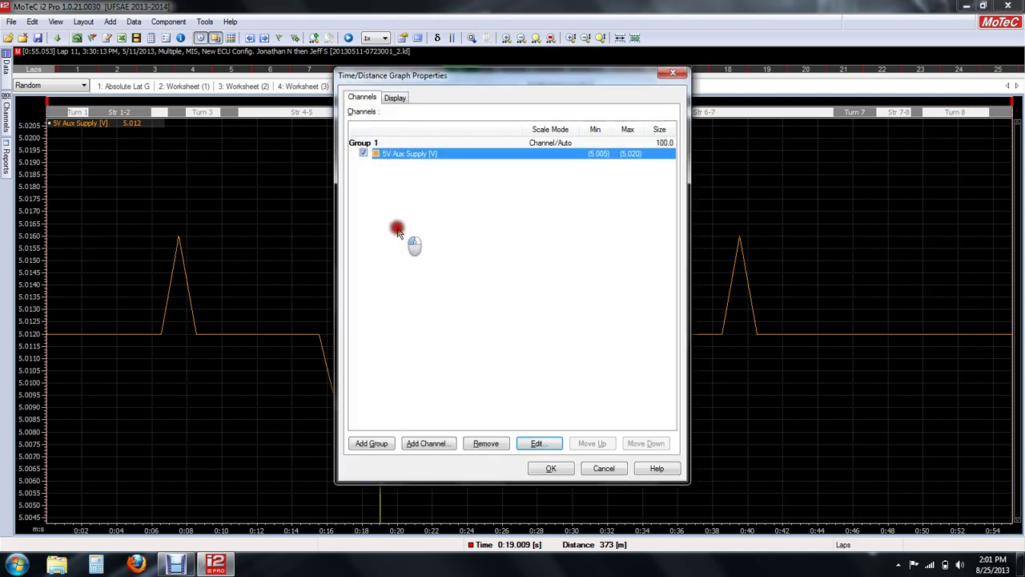
click(430, 444)
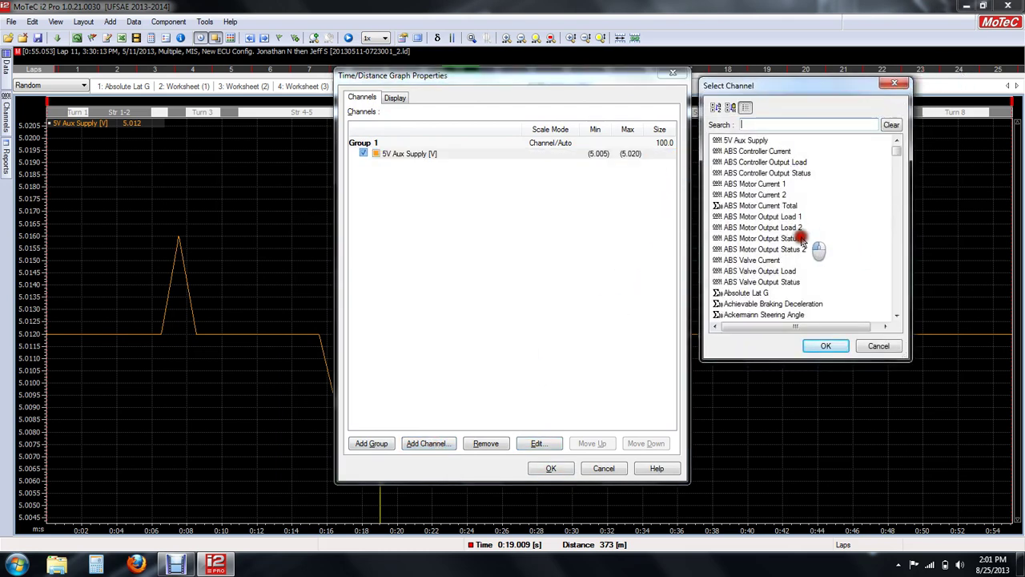
double_click(760, 294)
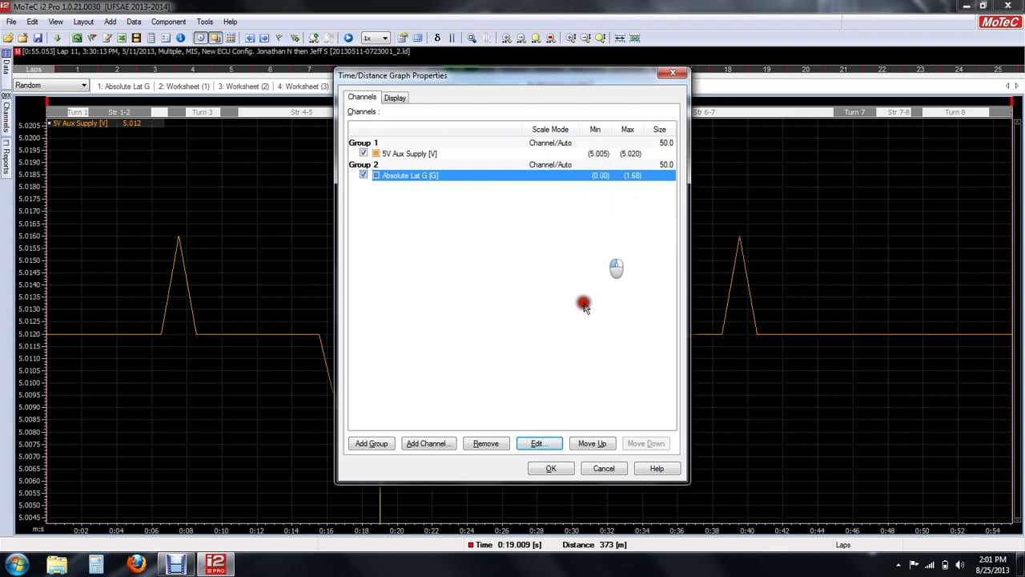
click(551, 469)
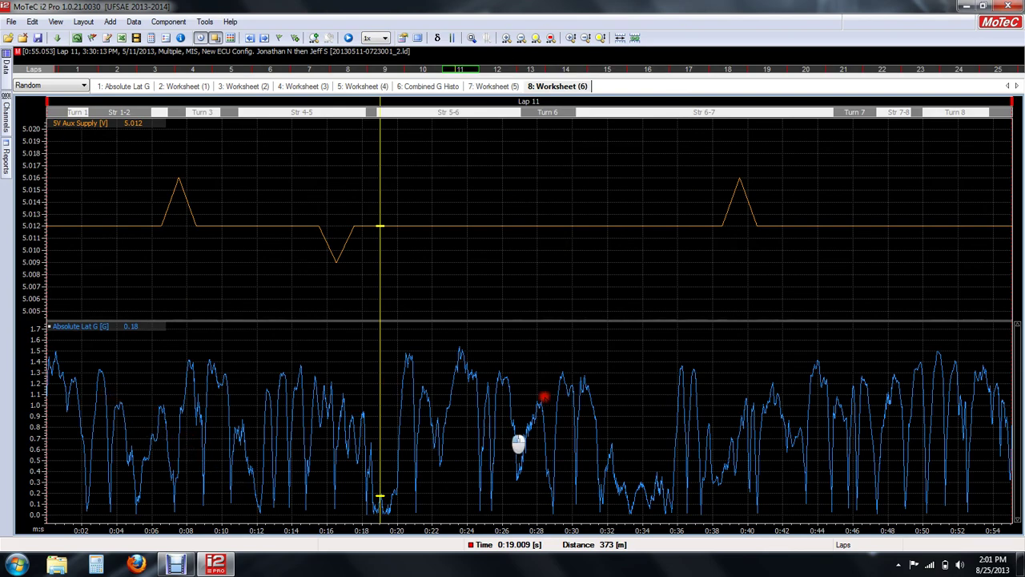
Add the ABS Motor Current Total channel in the graph's properties
double_click(605, 357)
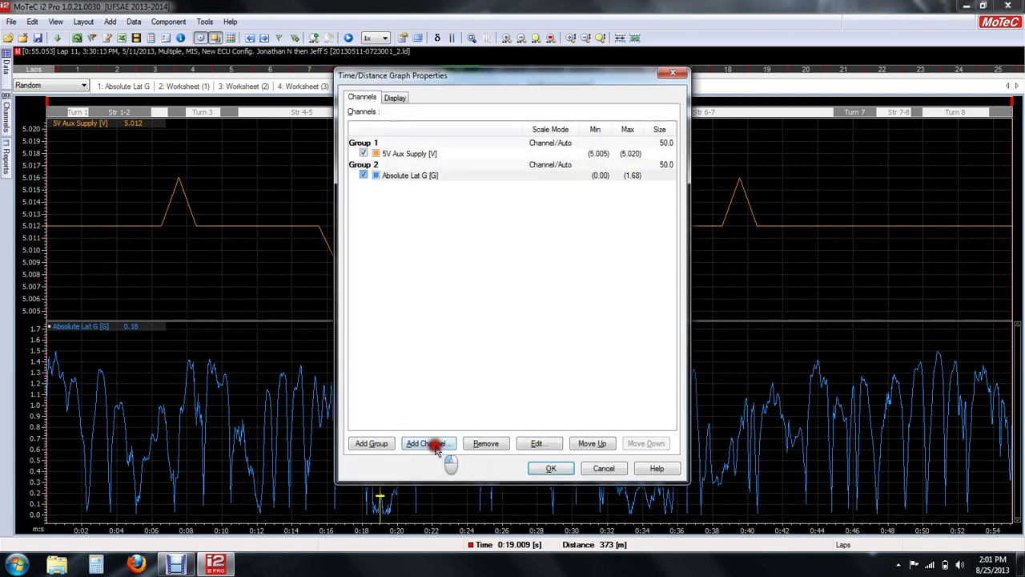
click(439, 443)
double_click(755, 201)
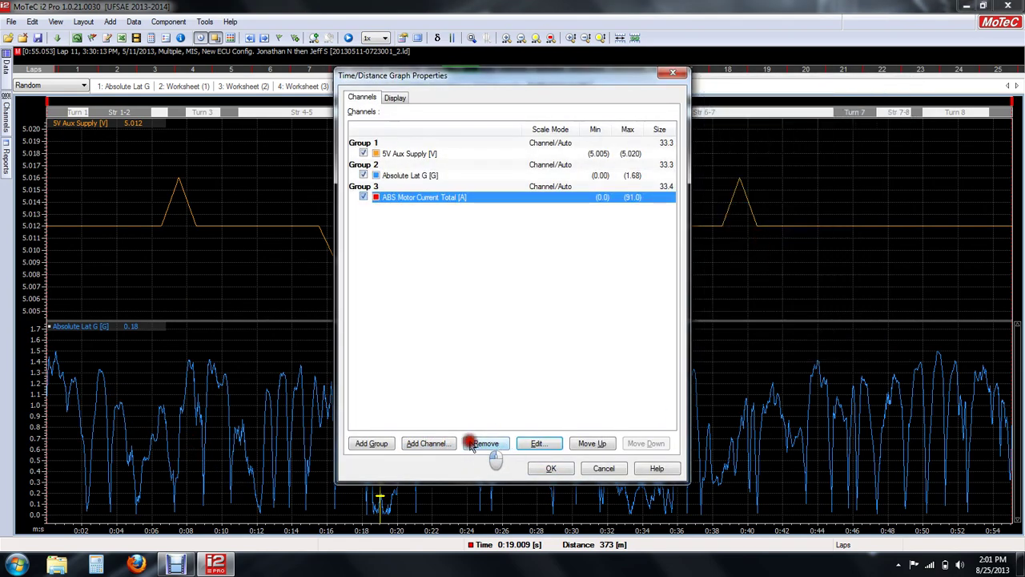
Add ABS Motor Output Load 2, ABS Valve Current, Brake Light Current and Brake Light Output Status together, and apply the graph's properties
click(437, 444)
click(762, 227)
ctrl+click(765, 262)
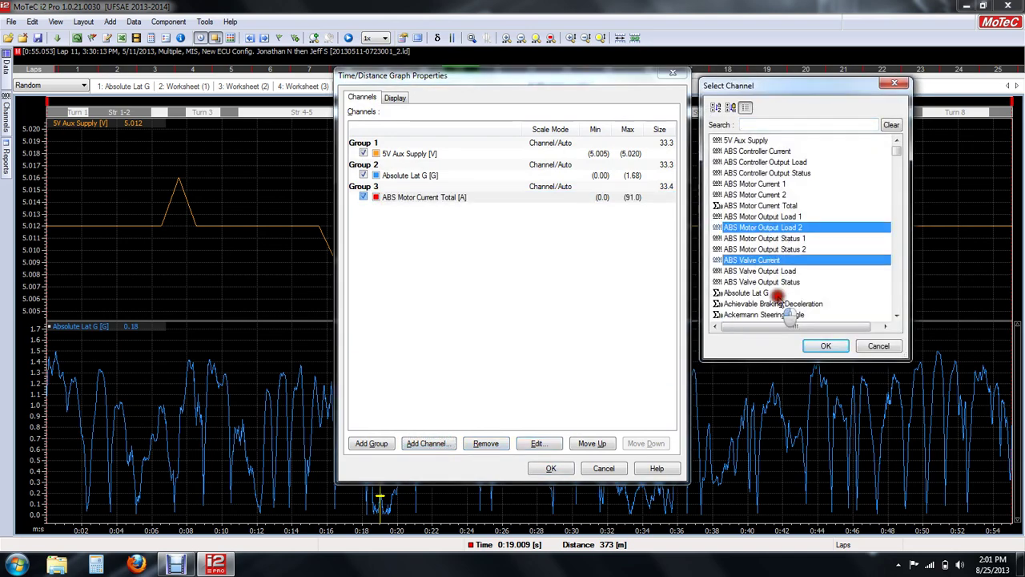
scroll(773, 280, down, 10)
ctrl+click(758, 260)
ctrl+click(757, 282)
click(826, 346)
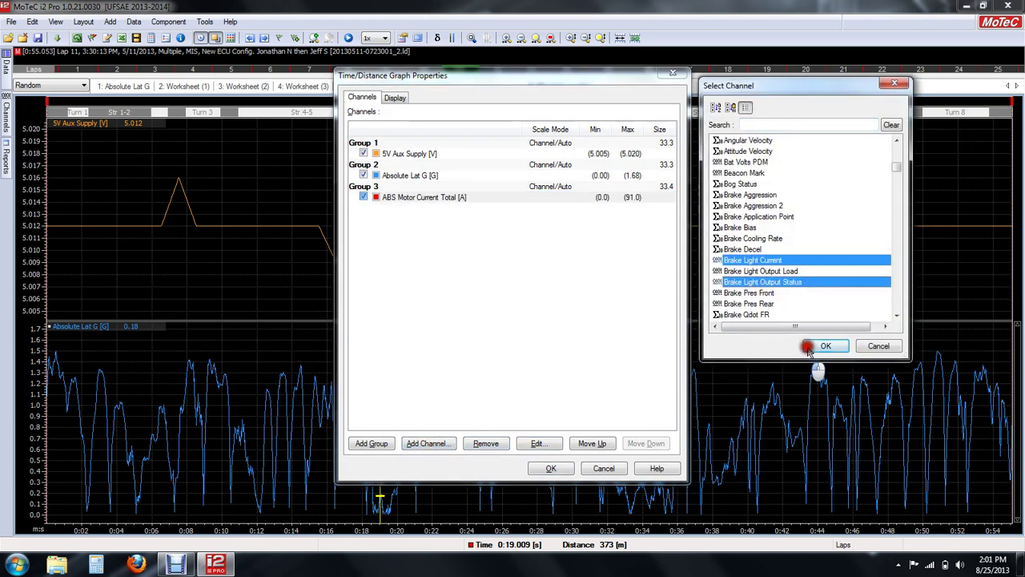
click(551, 467)
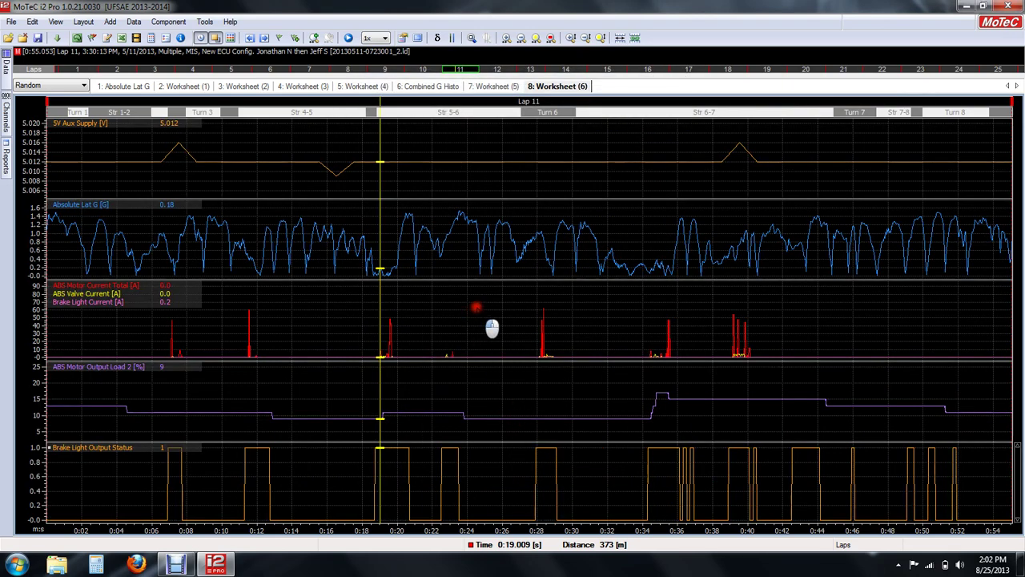
Add Absolute Lat G from the channel list to the Time/Distance Graph a second time and apply the properties
double_click(486, 327)
click(429, 444)
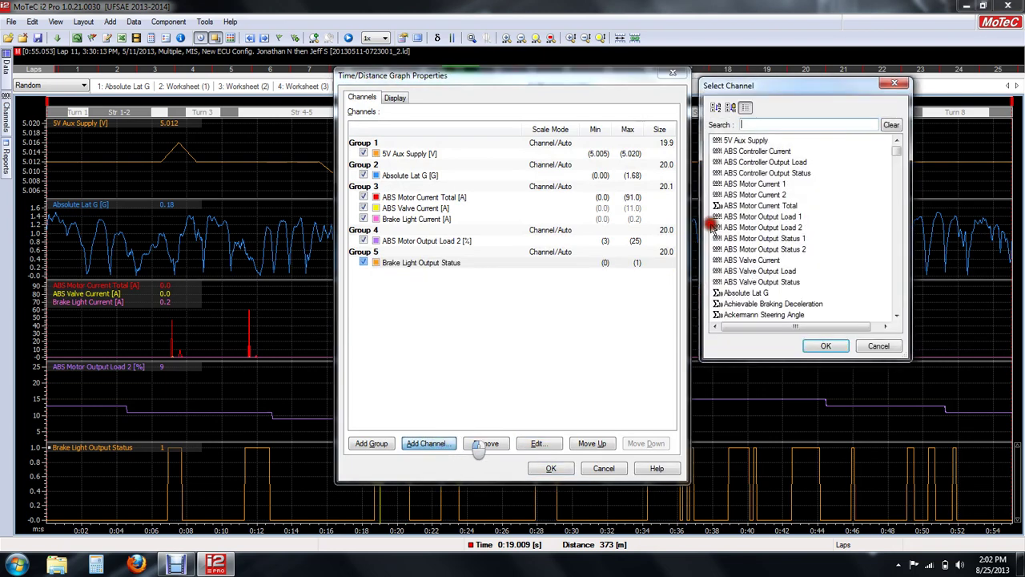
click(774, 151)
scroll(825, 185, down, 15)
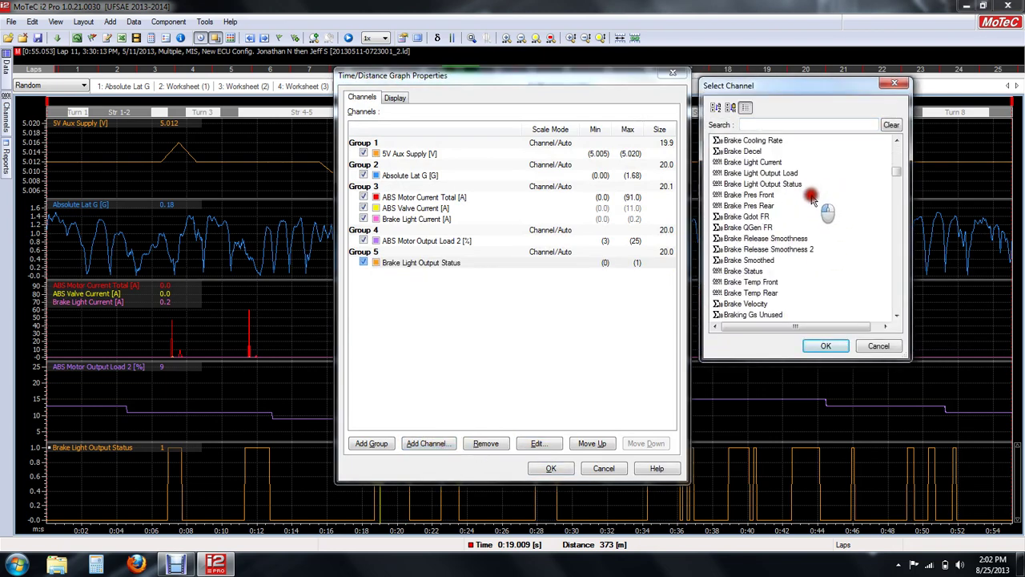
scroll(811, 207, down, 15)
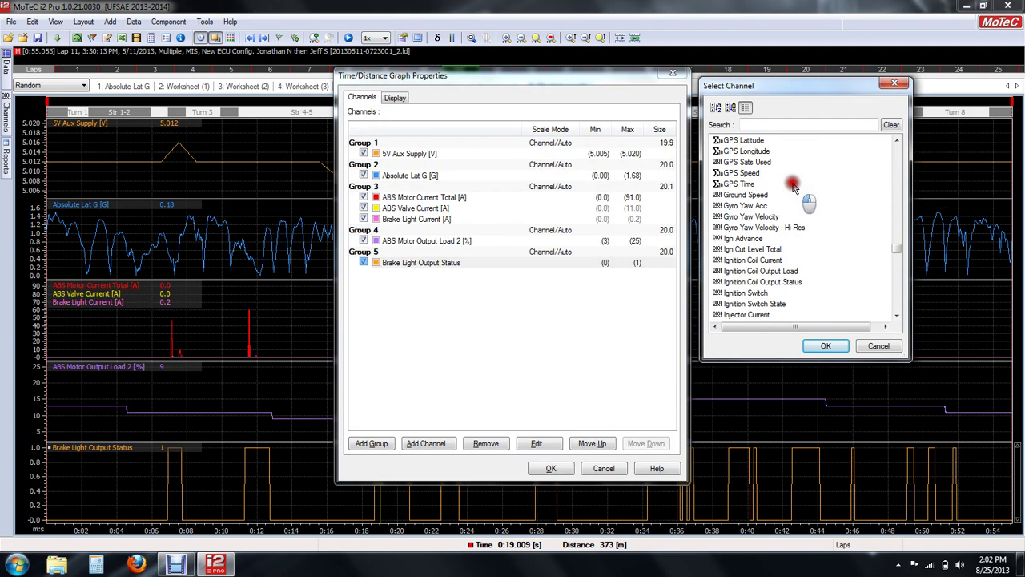
click(729, 230)
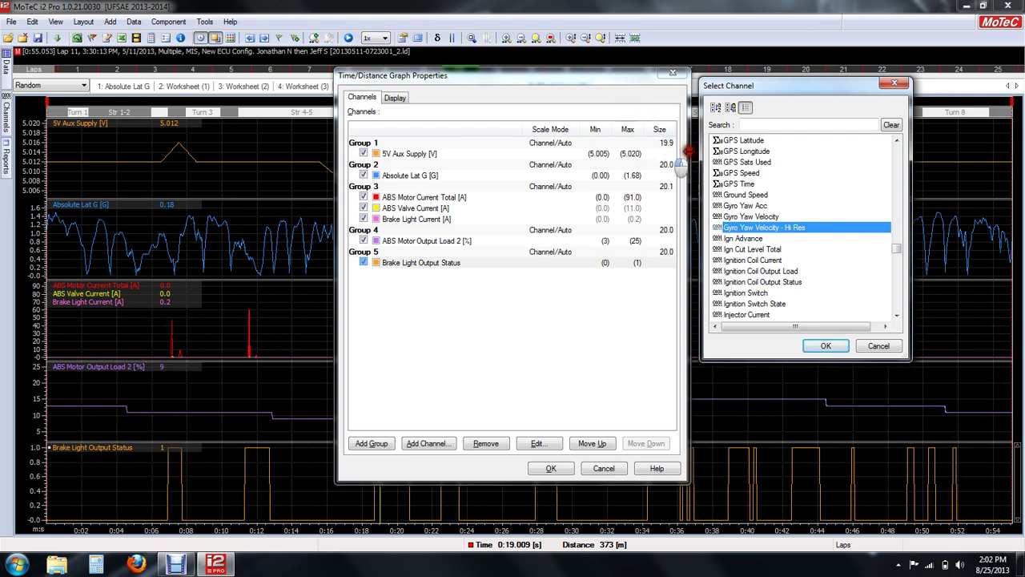
click(726, 141)
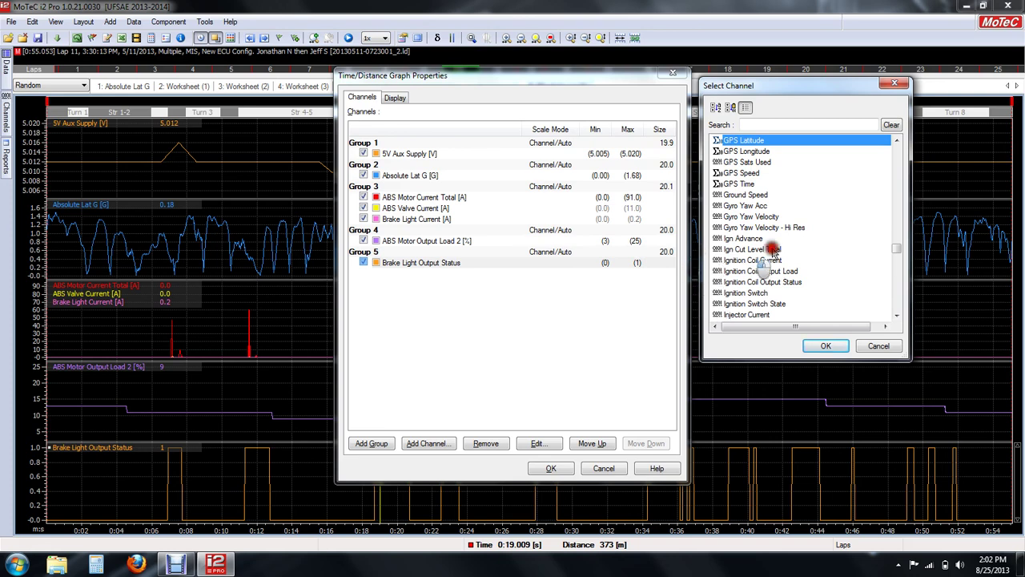
scroll(801, 261, up, 6)
scroll(804, 260, up, 4)
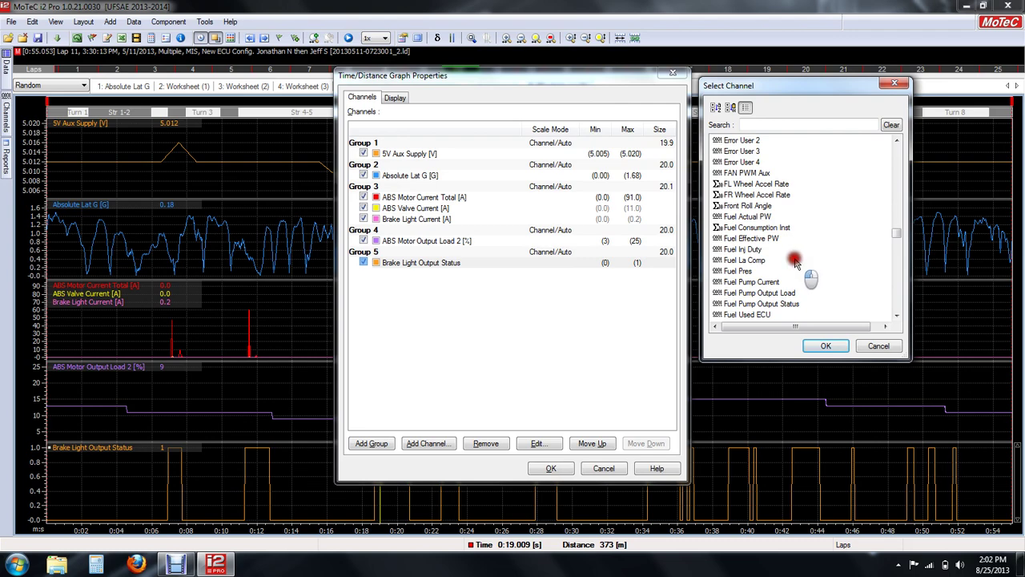
scroll(797, 263, up, 15)
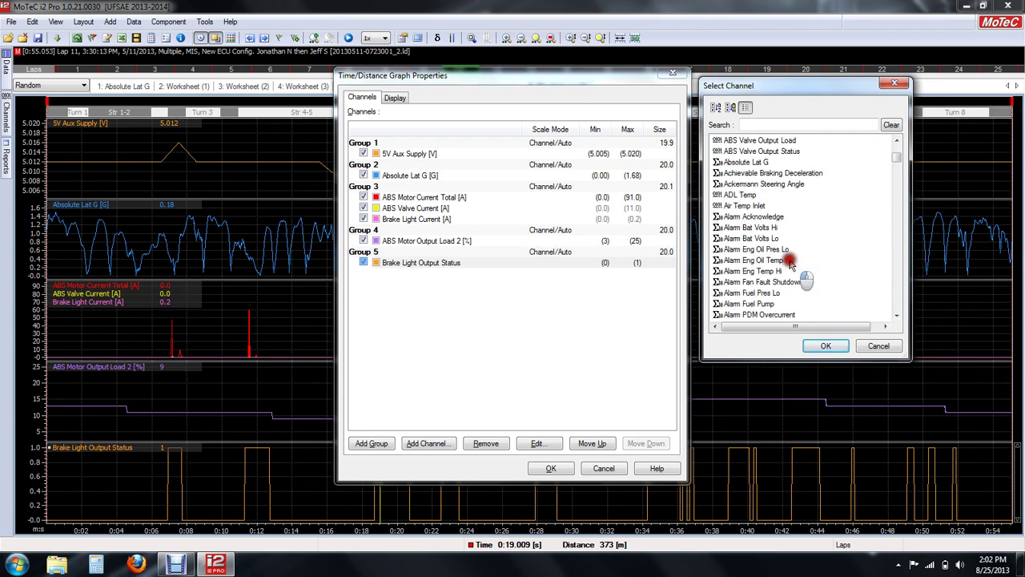
double_click(763, 163)
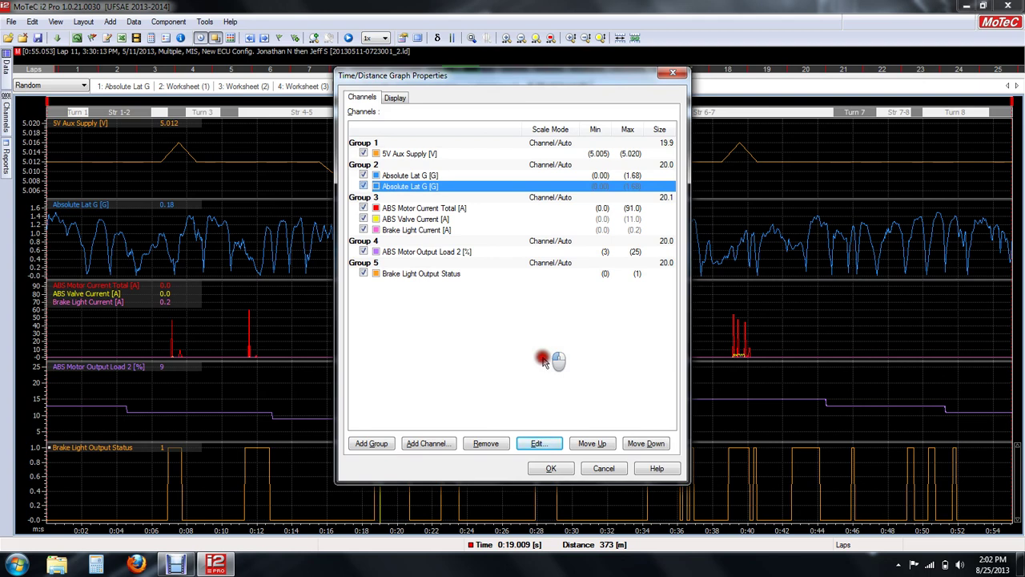
click(553, 469)
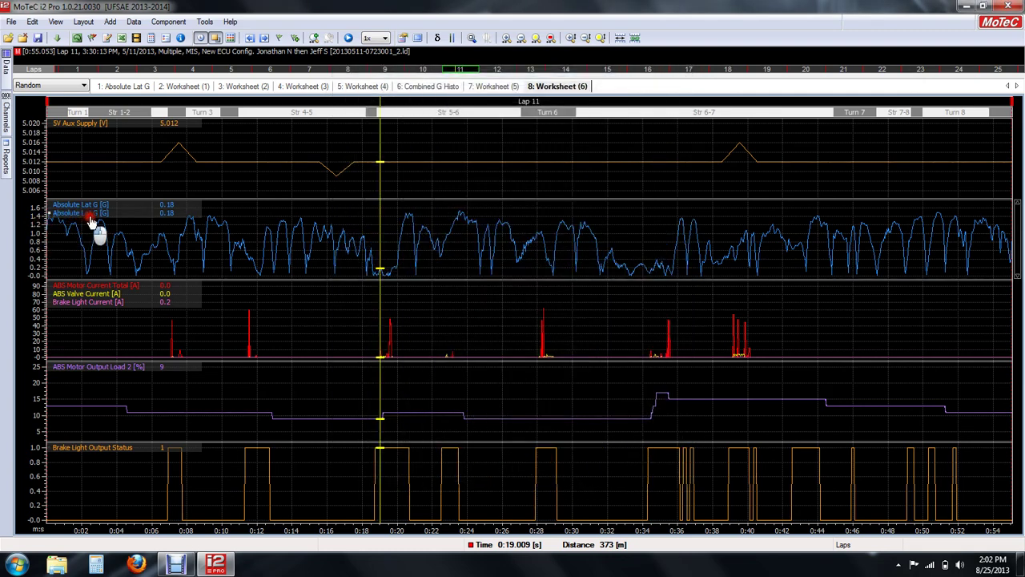
Delete the duplicate Absolute Lat G channel and all remaining channels from the graph on Worksheet (6)
click(483, 233)
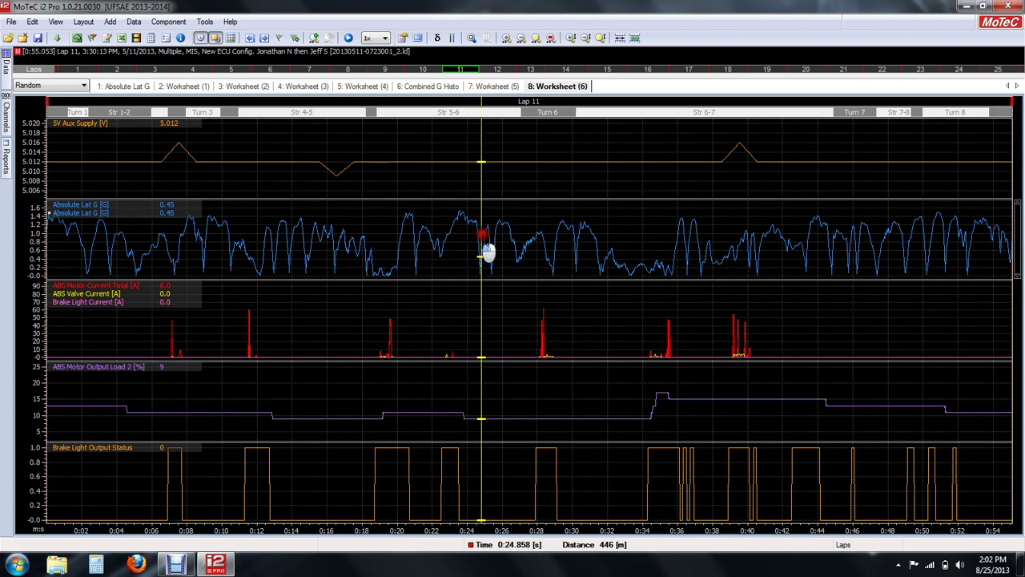
click(79, 215)
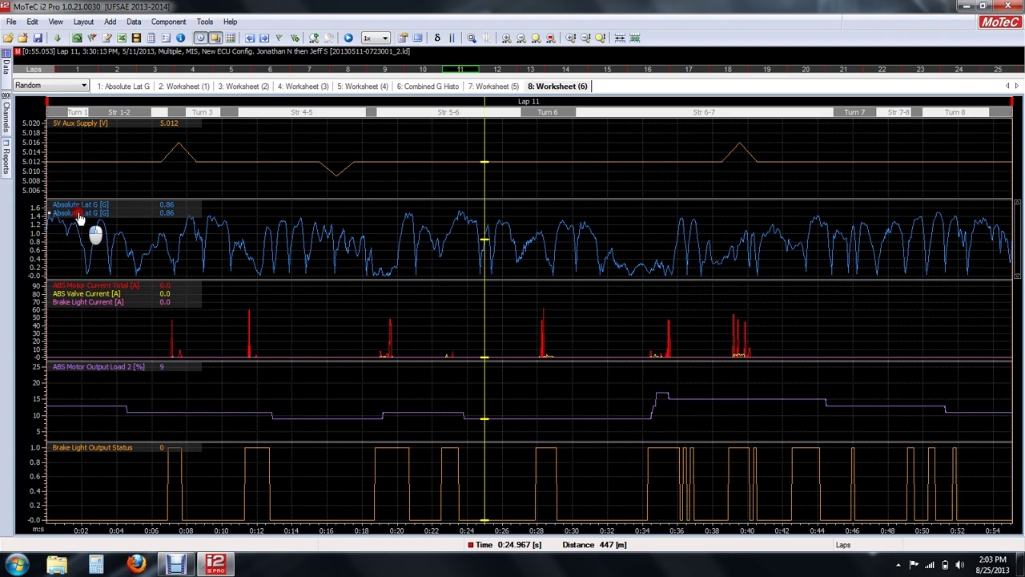
key(Delete)
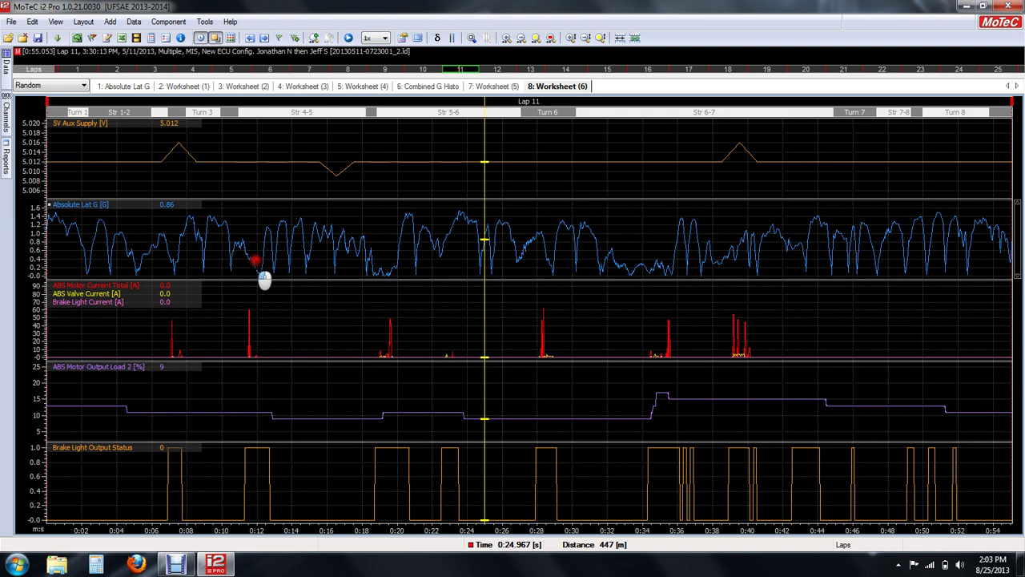
drag(252, 259, 381, 260)
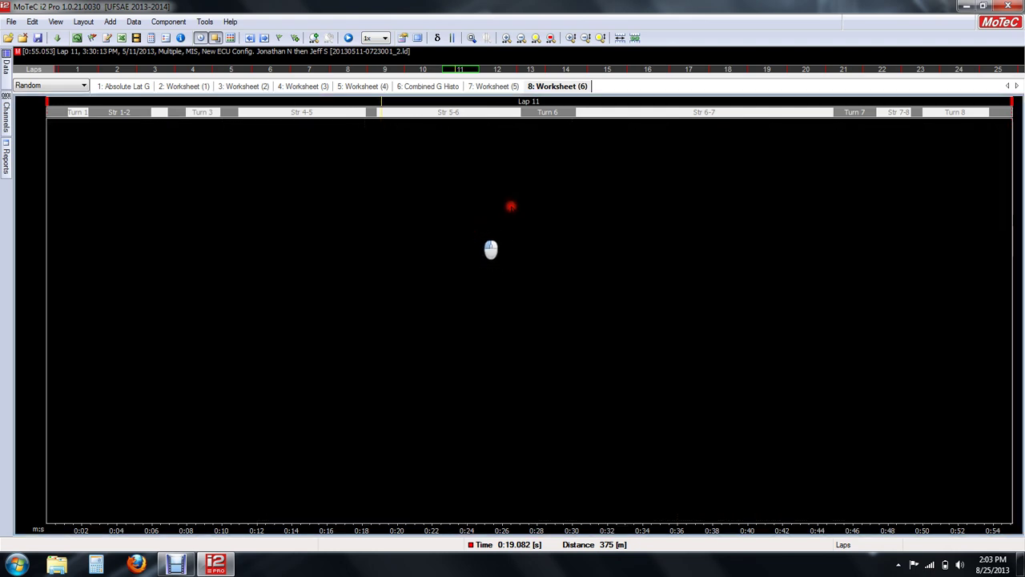
click(493, 87)
click(554, 87)
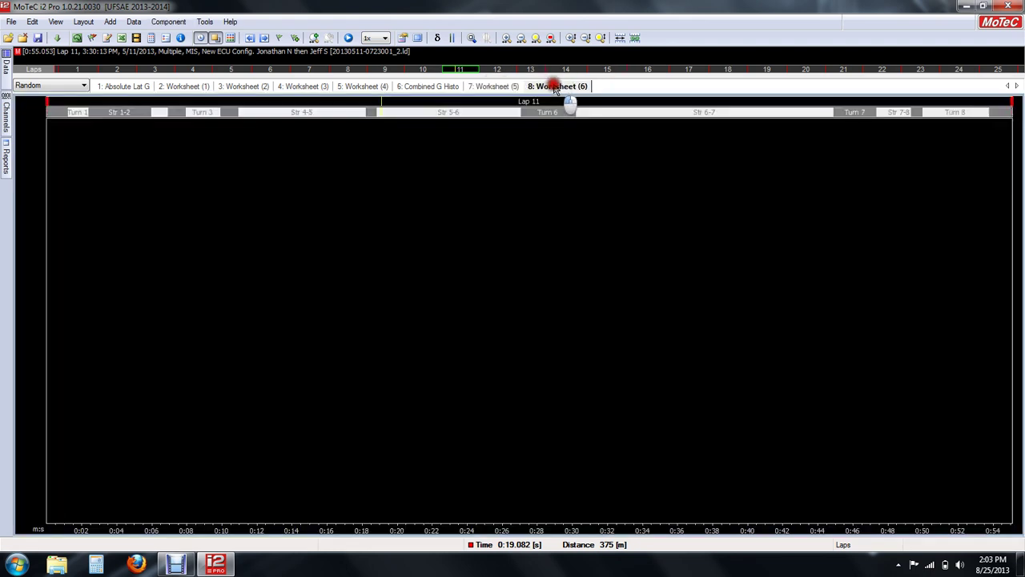
Add ABS Motor Current 1, ABS Motor Output Status 1, Absolute Lat G, Ackermann Steering Angle, Brake Status, Brake Temp Front and Braking Gs Unused to the graph
right_click(484, 178)
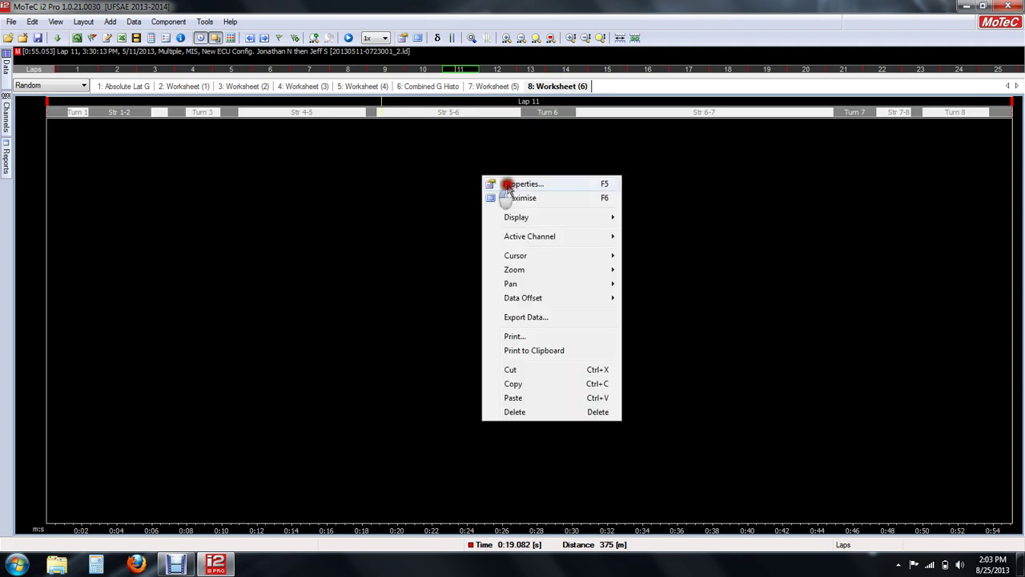
click(595, 192)
click(413, 435)
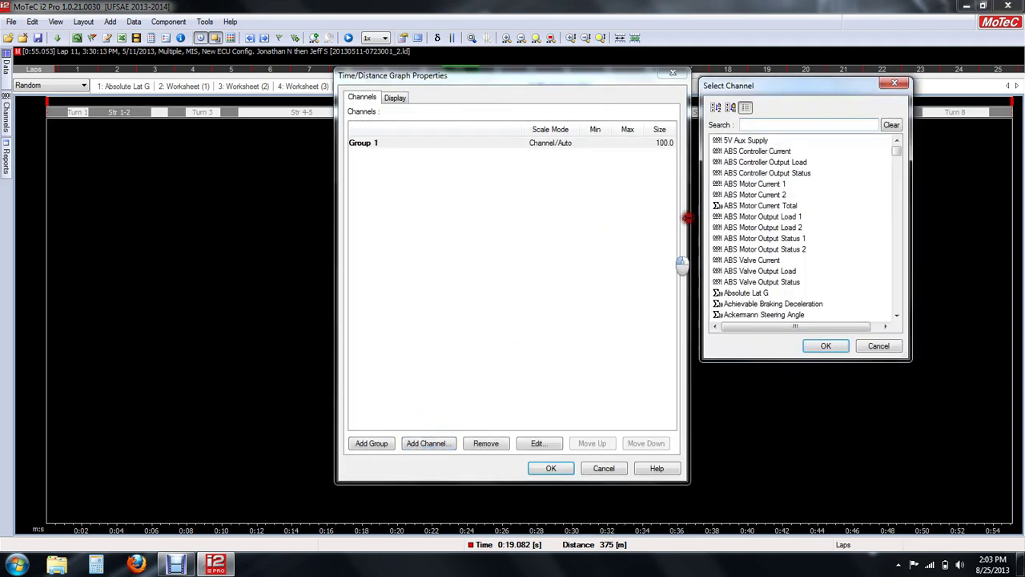
click(741, 184)
drag(749, 216, 741, 271)
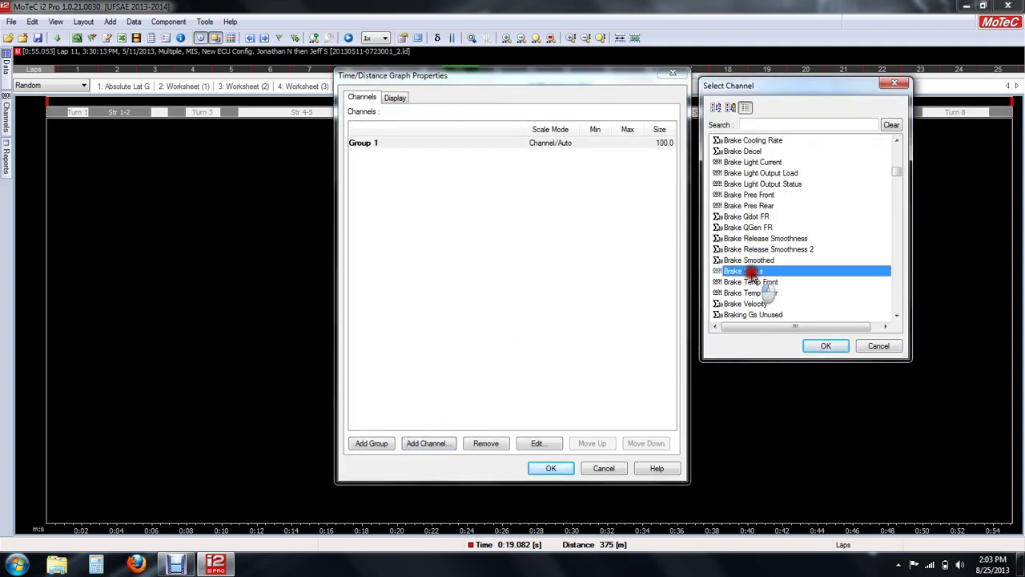
click(753, 282)
click(753, 314)
click(826, 345)
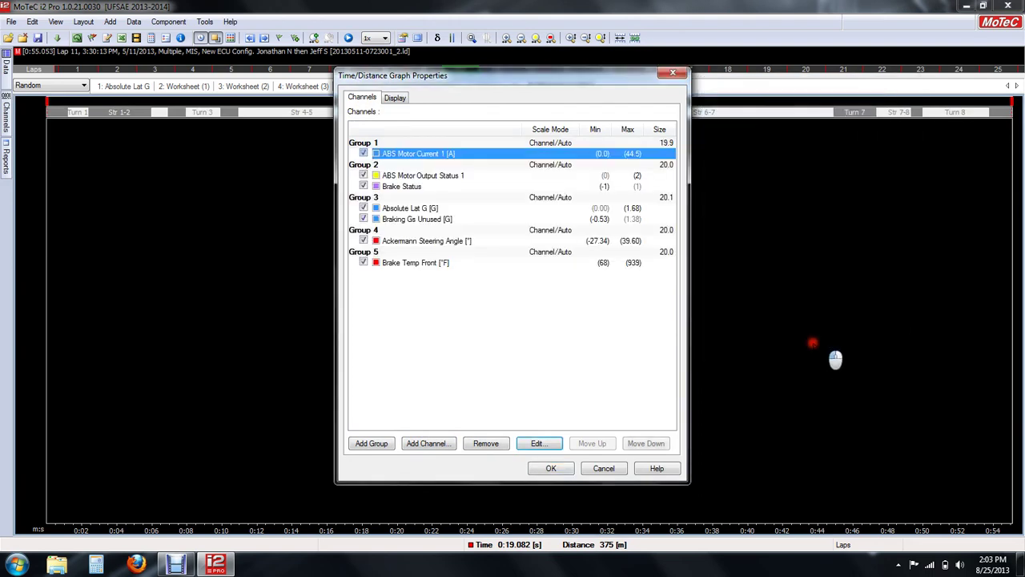
click(573, 469)
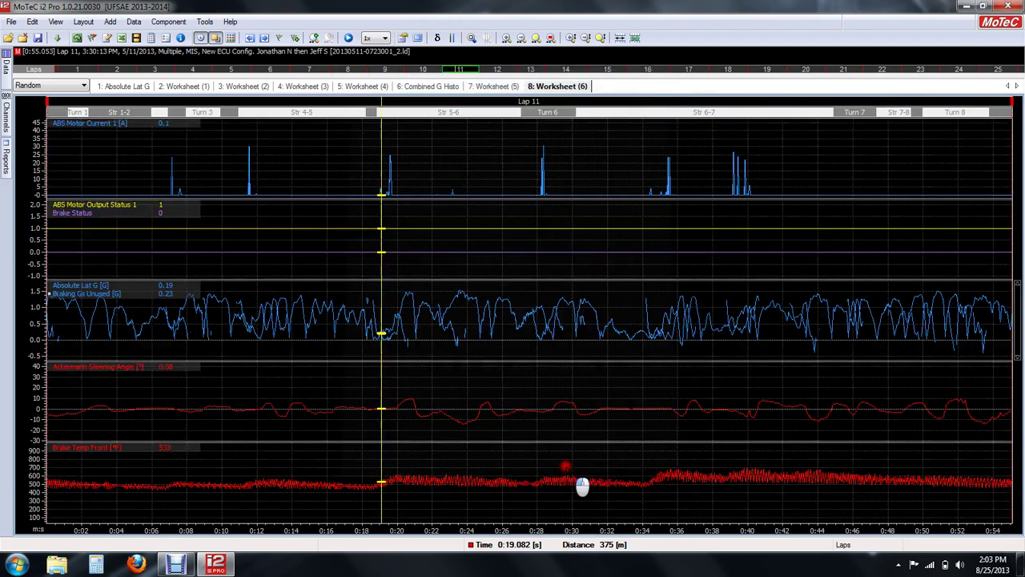
Examine the channel grouping in the graph's properties, including Brake Status in Group 2, and close them without changes
right_click(301, 166)
click(343, 175)
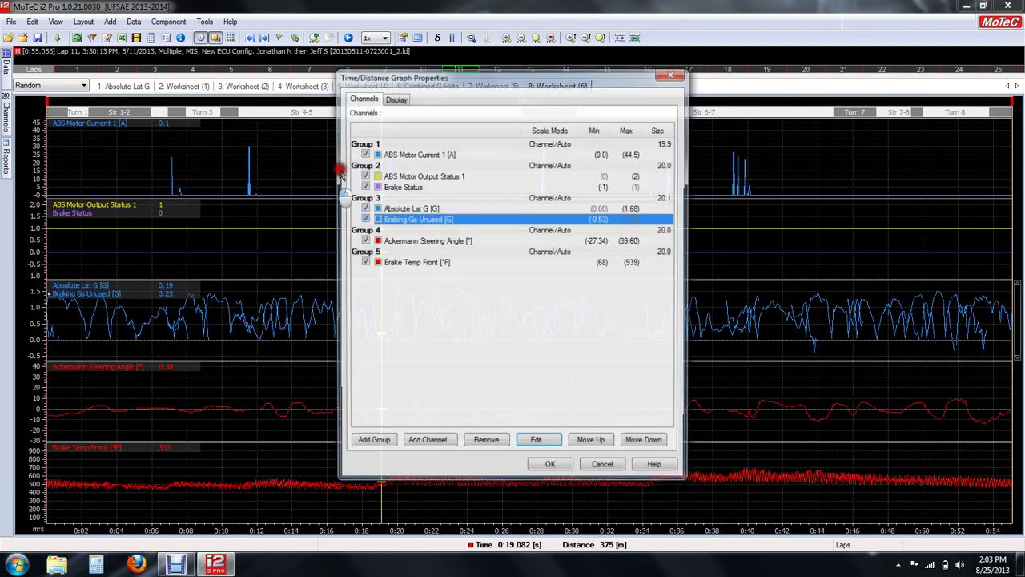
click(413, 186)
click(475, 447)
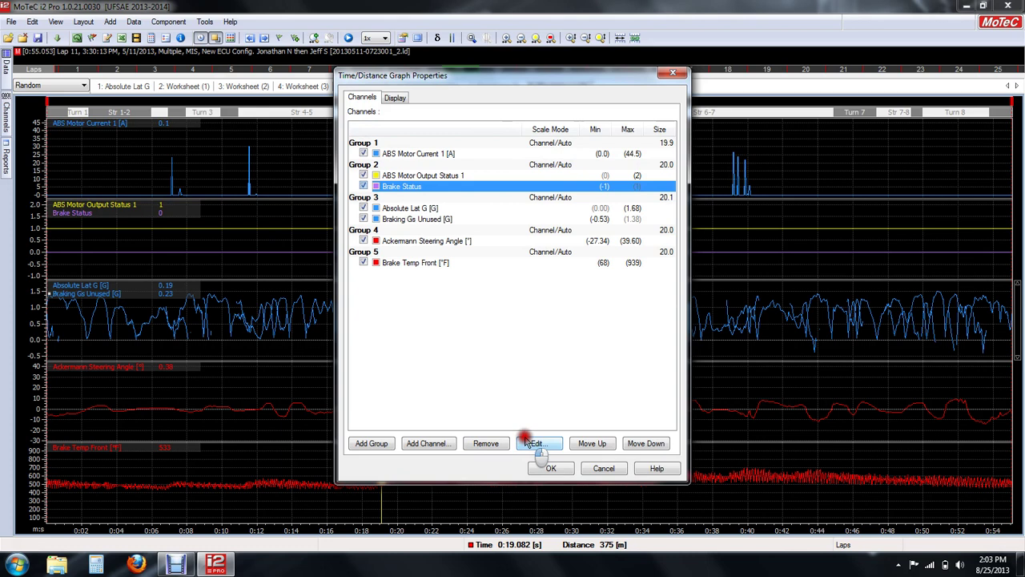
click(407, 188)
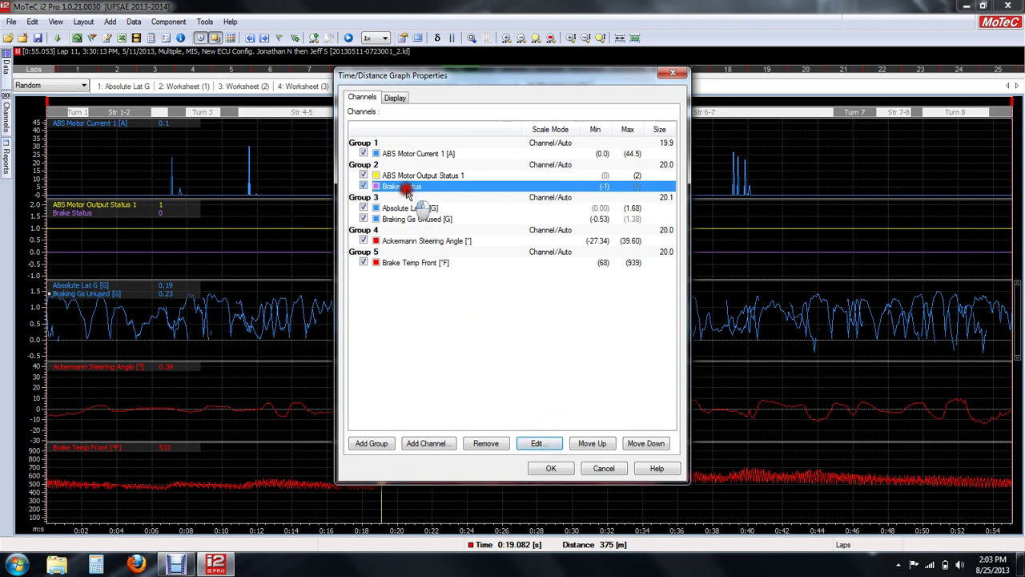
mouse_move(407, 193)
mouse_down()
mouse_move(142, 183)
mouse_move(115, 155)
mouse_move(150, 231)
mouse_move(141, 250)
mouse_move(104, 238)
mouse_move(430, 159)
mouse_move(495, 201)
mouse_move(477, 210)
mouse_move(453, 204)
mouse_up()
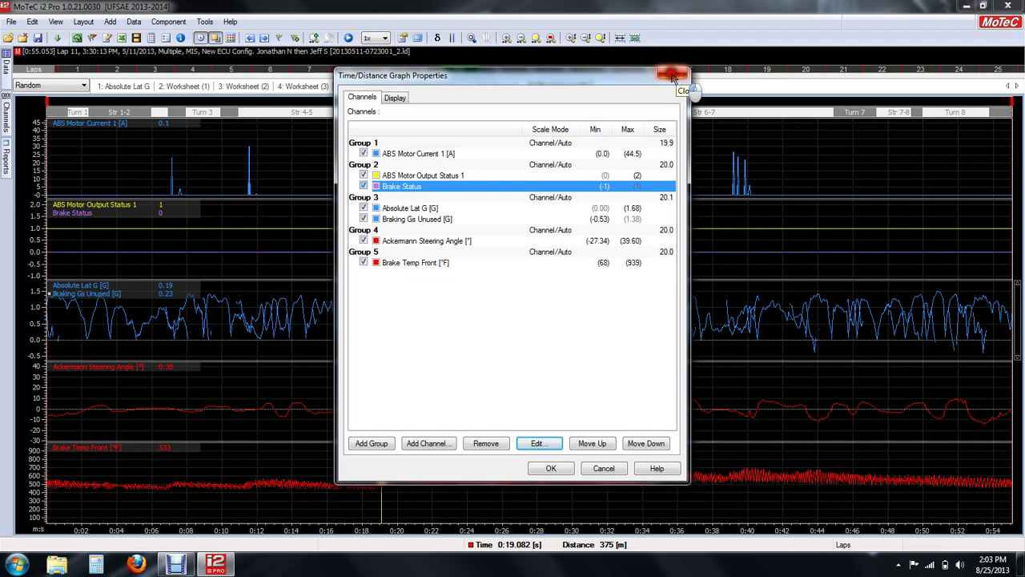
click(64, 163)
drag(64, 163, 93, 156)
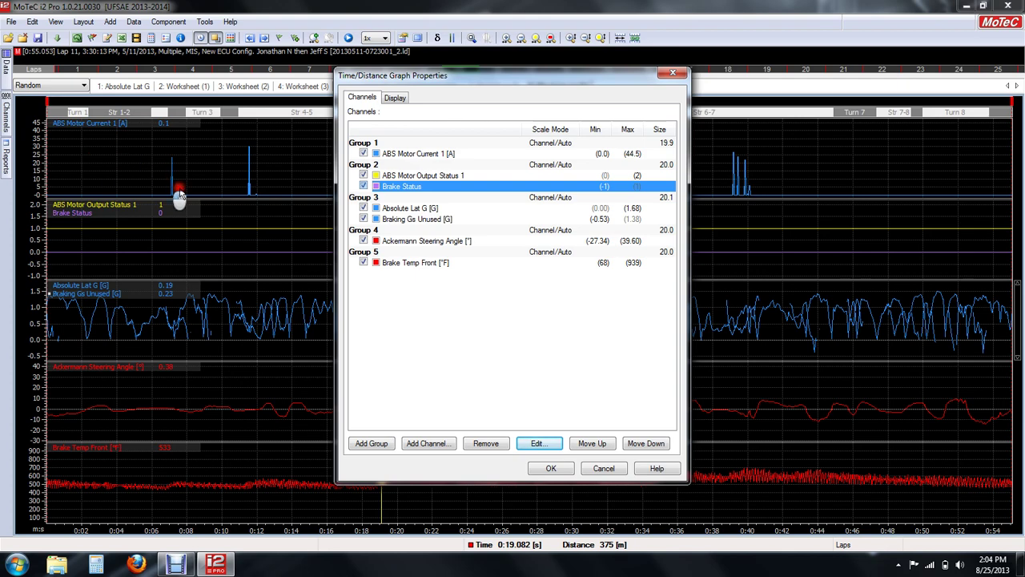
click(673, 77)
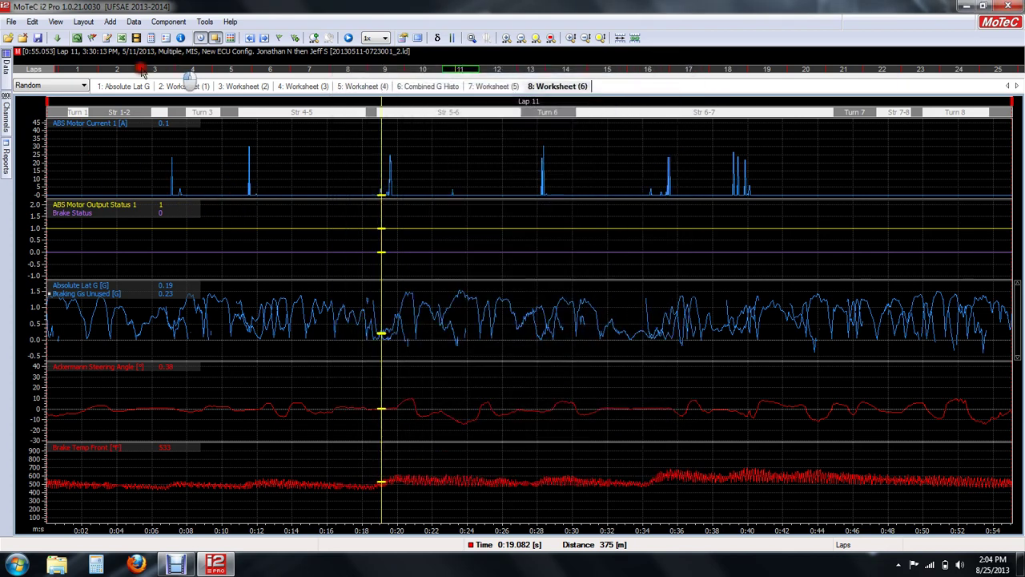
Switch to the Engine workbook and move the data cursor on the Vitals worksheet to about 18.8 s in lap 11
click(56, 85)
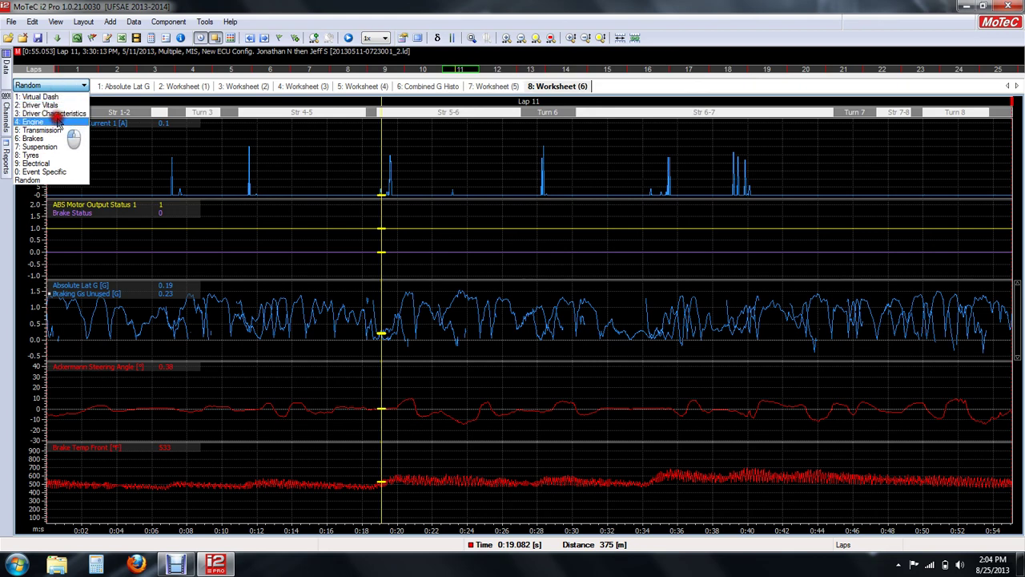
click(56, 120)
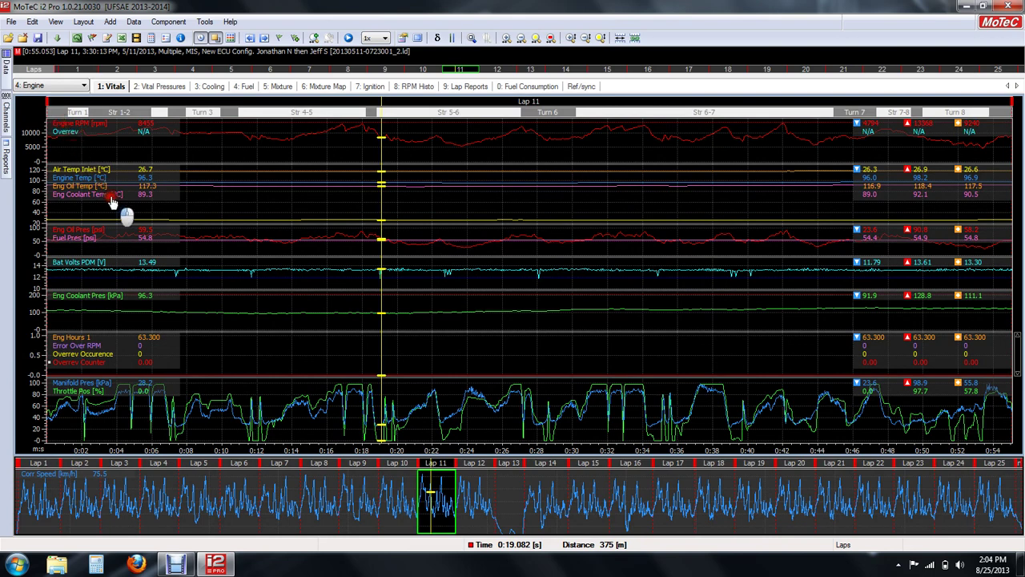
drag(134, 220, 151, 239)
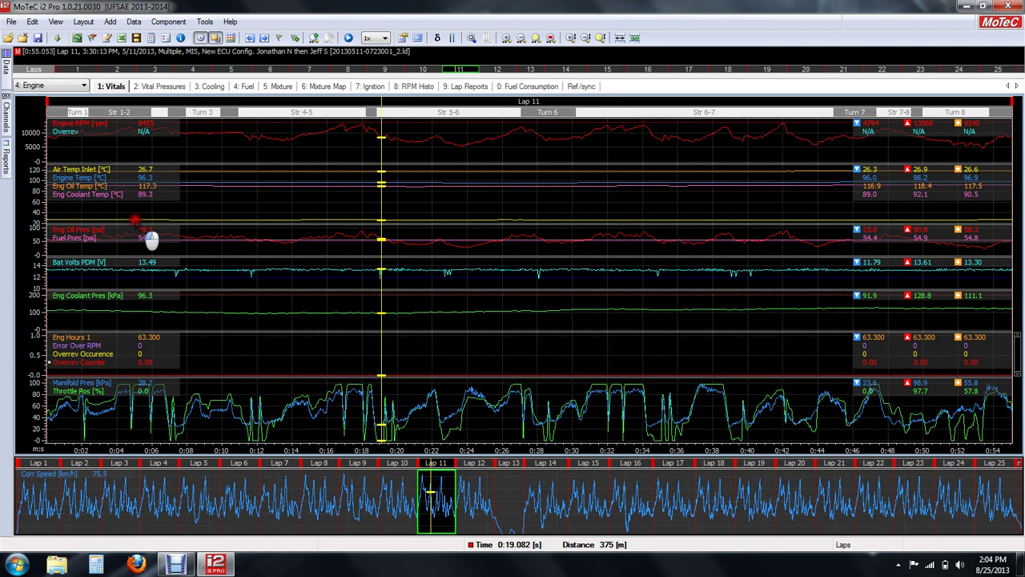
drag(298, 218, 636, 311)
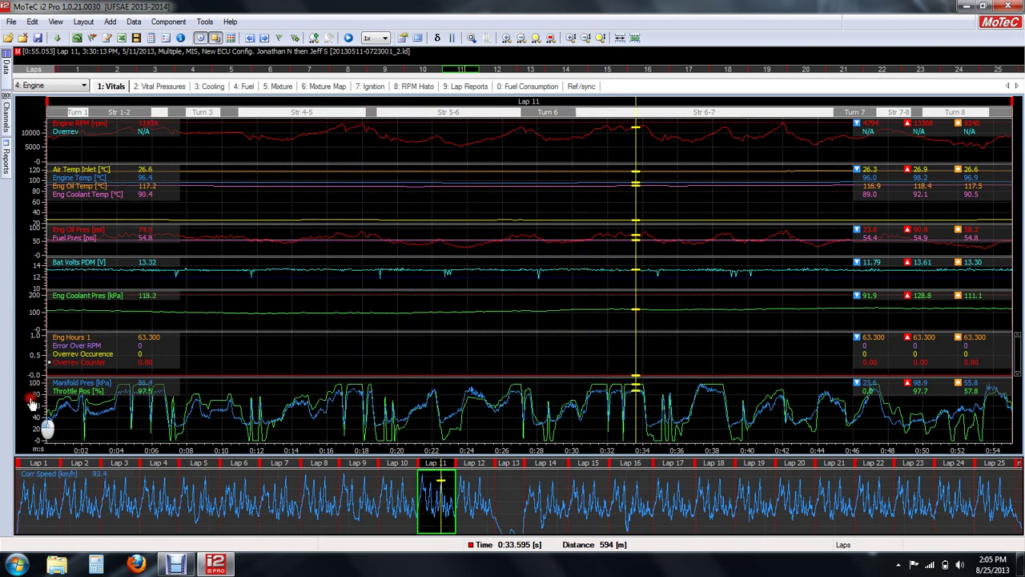
click(375, 200)
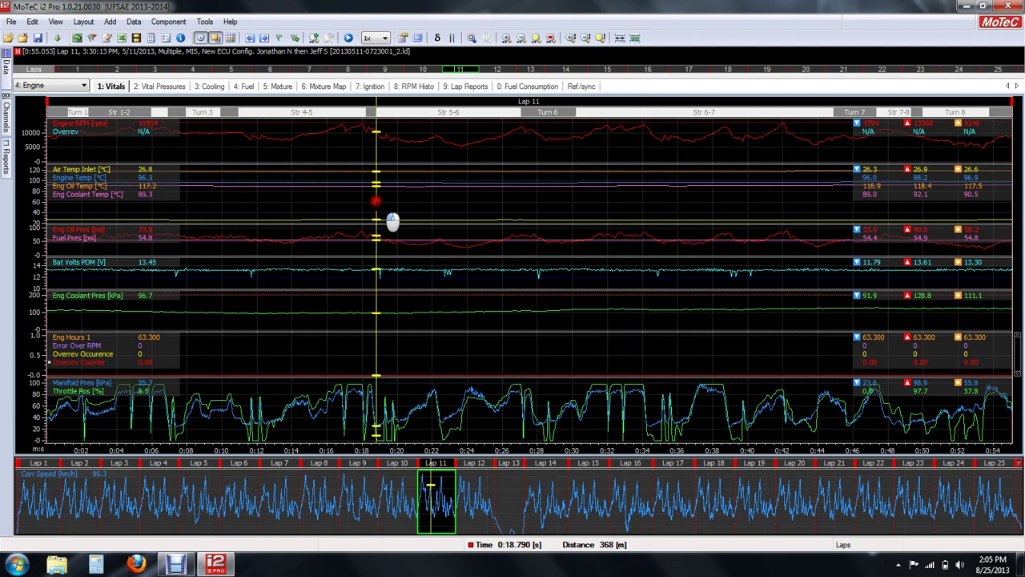
Examine how the engine channels are grouped in the Vitals graph's properties, including the Group 3 temperatures and Group 5
double_click(376, 201)
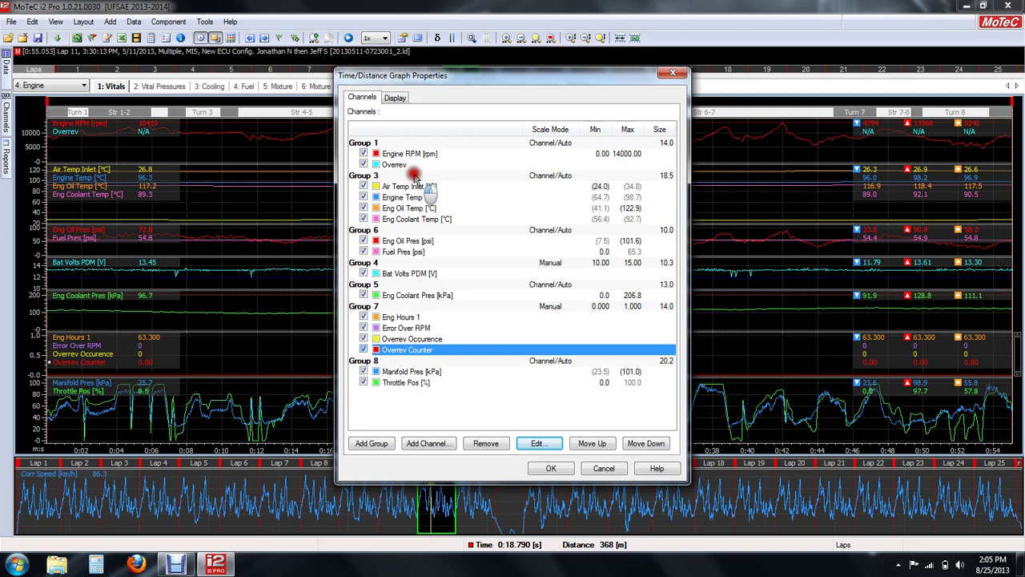
click(421, 208)
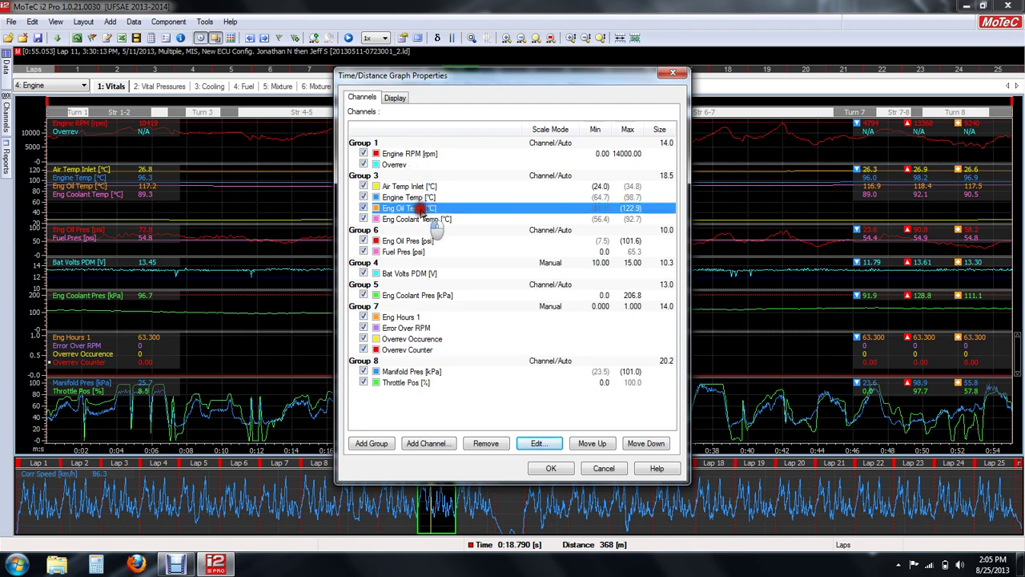
click(454, 285)
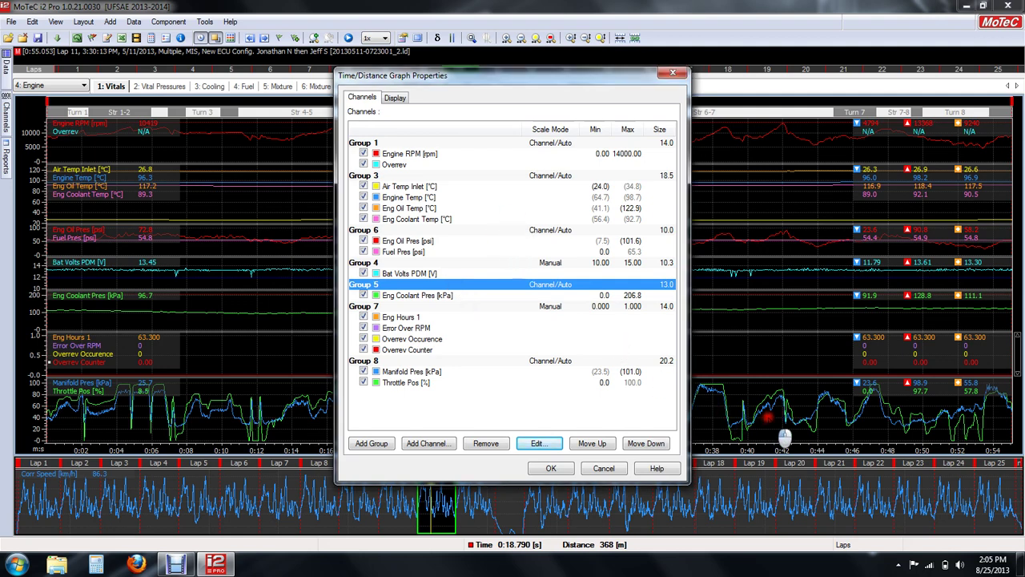
click(669, 91)
Zoom the Vitals graph out from lap 11 to show about laps 5 to 22
scroll(280, 233, down, 5)
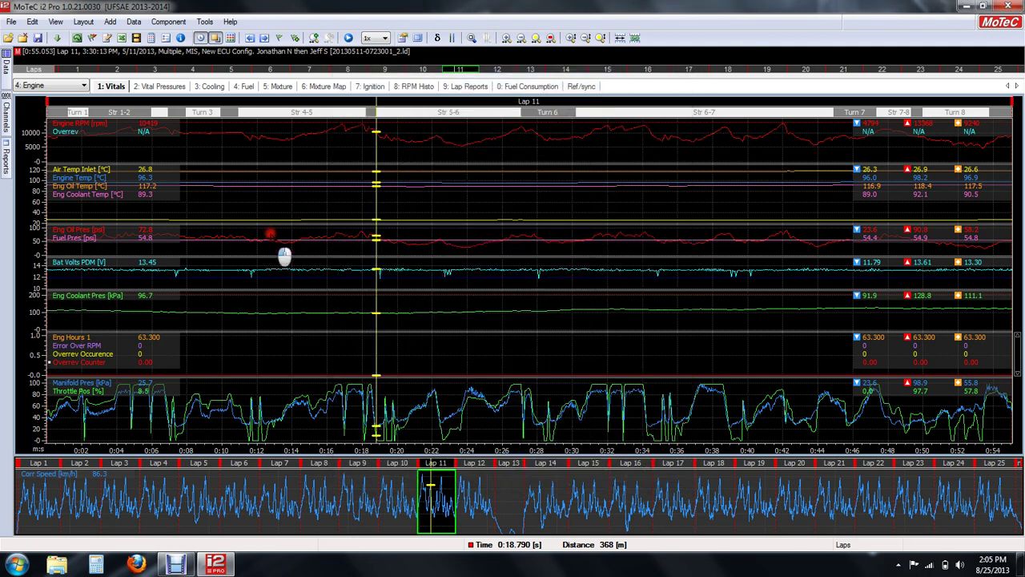
scroll(296, 251, down, 5)
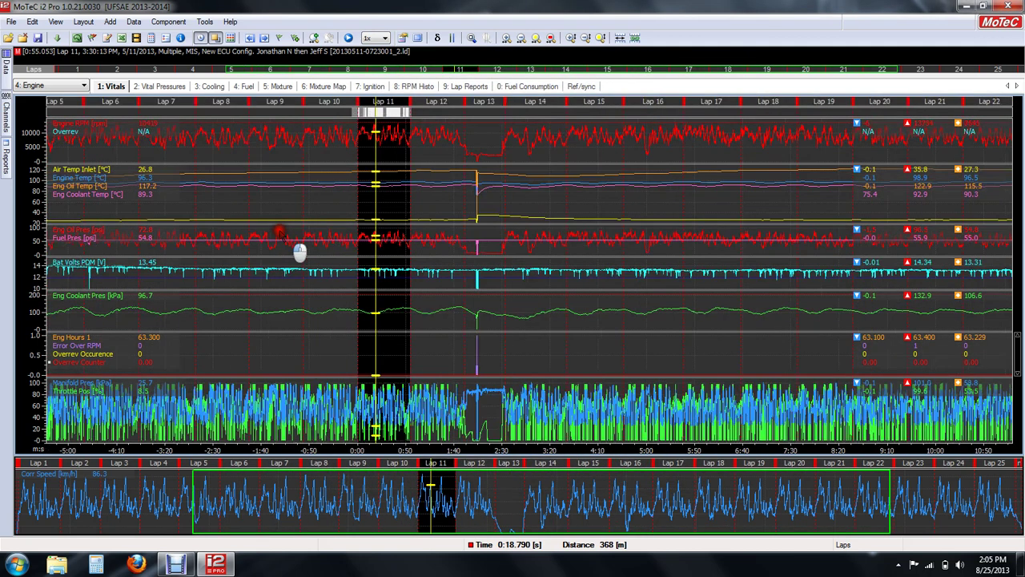
Zoom the Vitals graph out to the whole log and move the data cursor to about 2:49, just after lap 13
scroll(186, 237, down, 3)
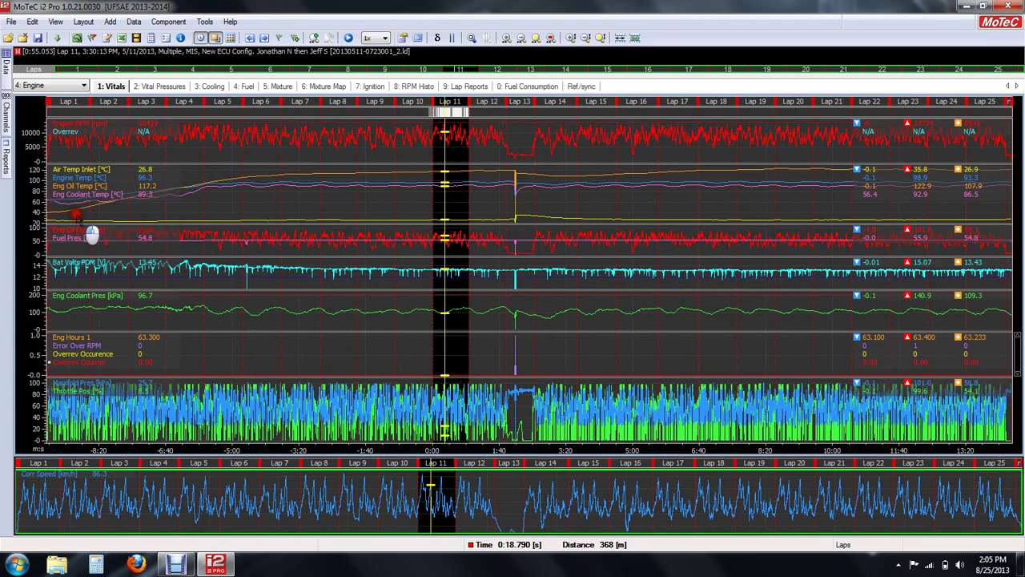
drag(83, 234, 157, 233)
drag(250, 234, 545, 215)
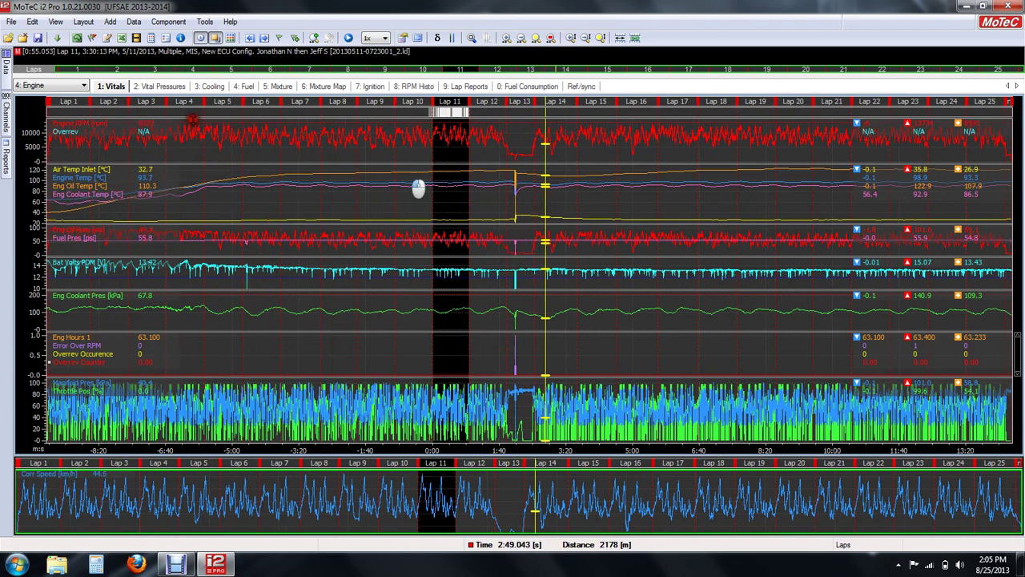
Open the Endurance Driver 2 log file dated 5/11/2013 3:32:13 PM from the 05-11-2013 MIS folder
click(8, 37)
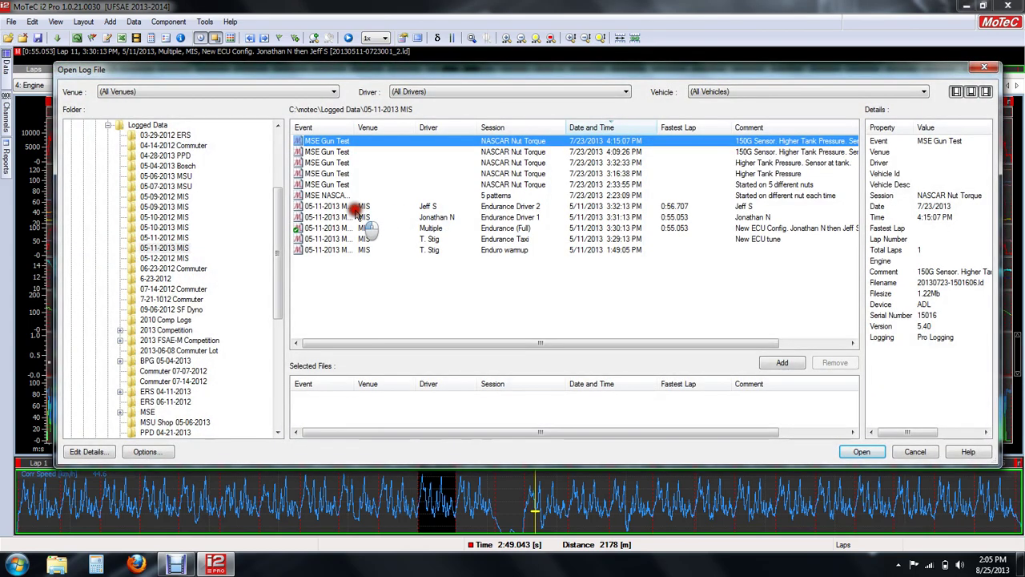
double_click(350, 206)
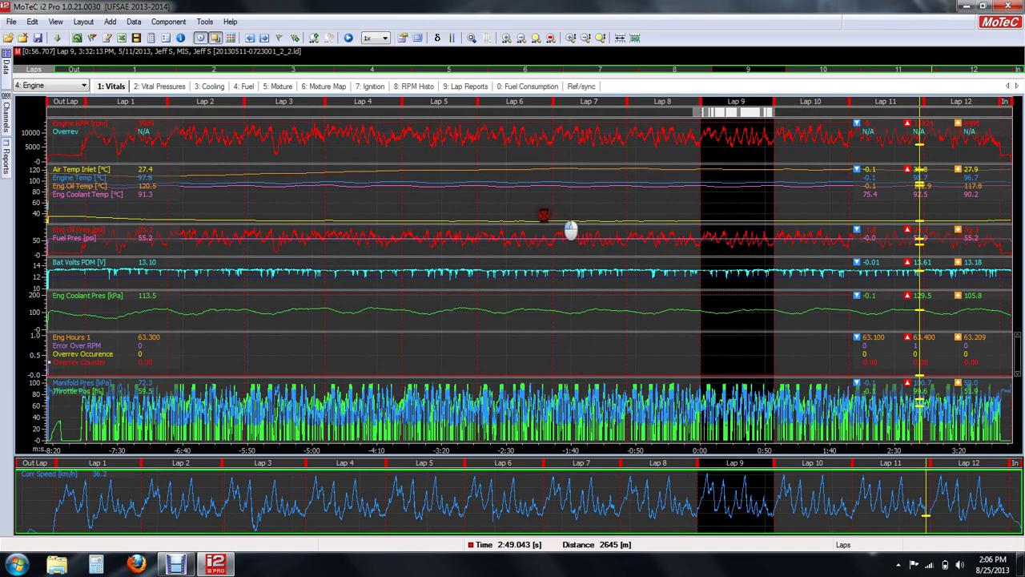
click(39, 202)
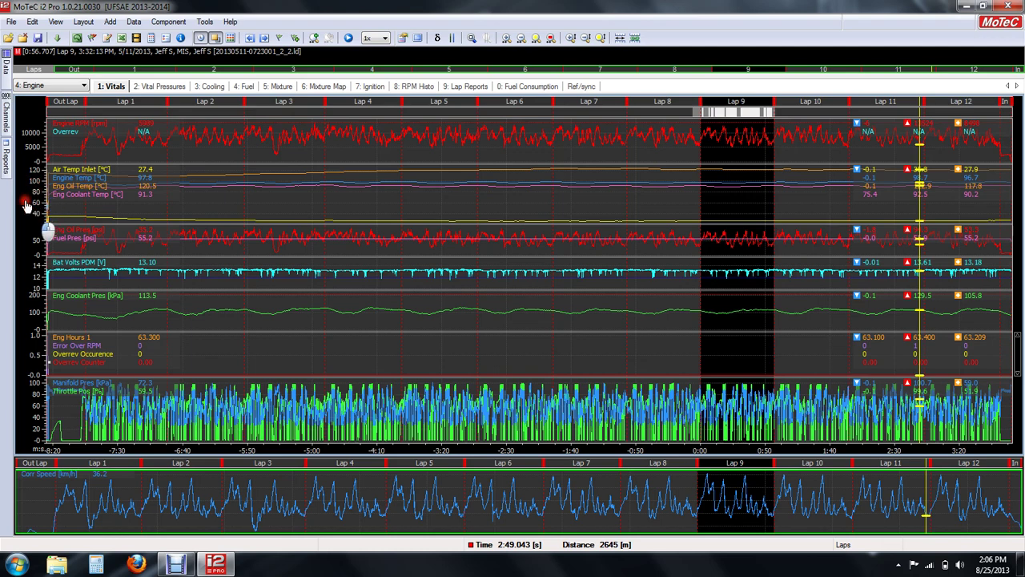
Make Lap 3 of the 3:30:13 PM Endurance (Full) log the main lap and place the data cursor at about 0.5 s
click(6, 71)
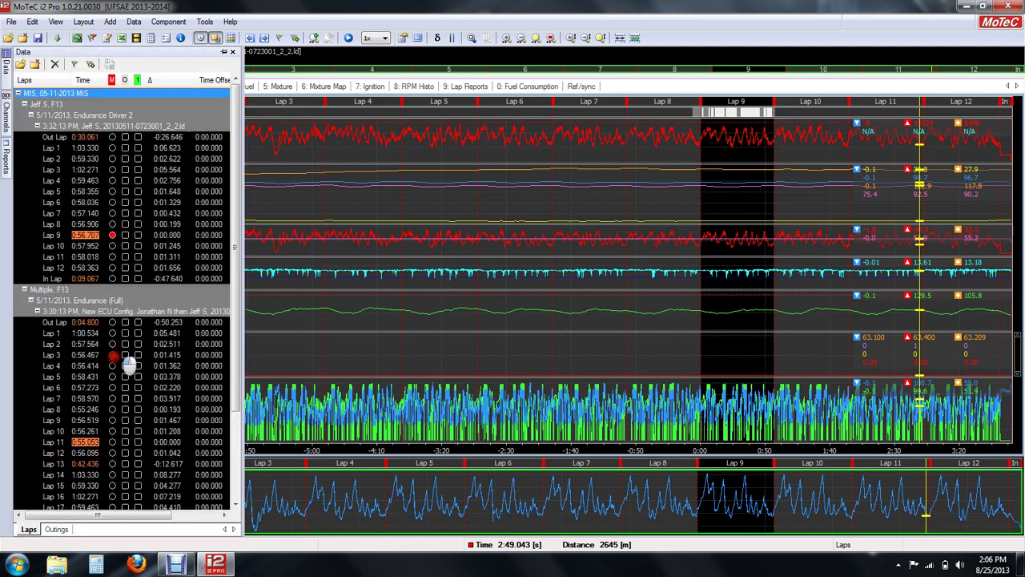
click(118, 355)
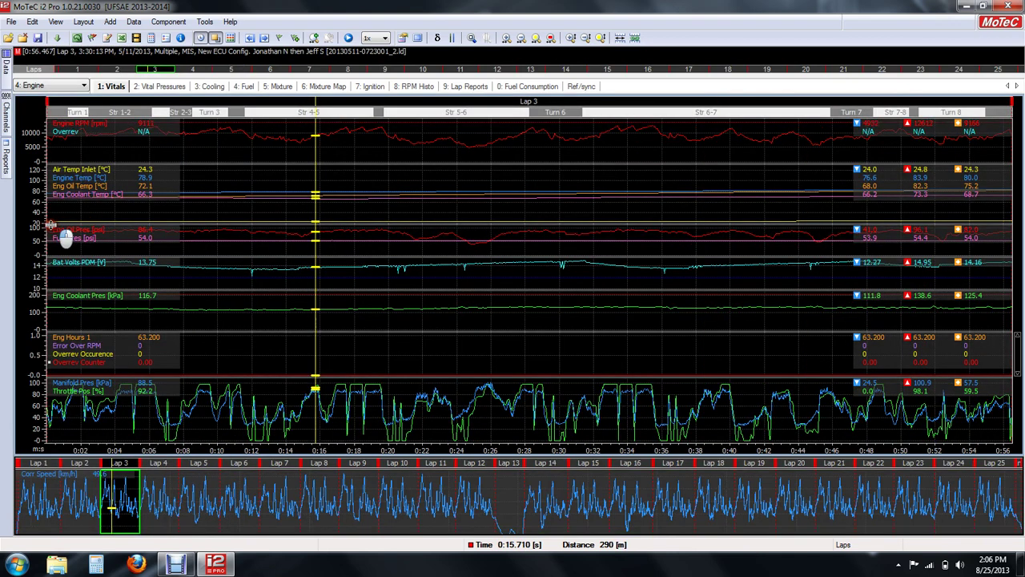
click(53, 226)
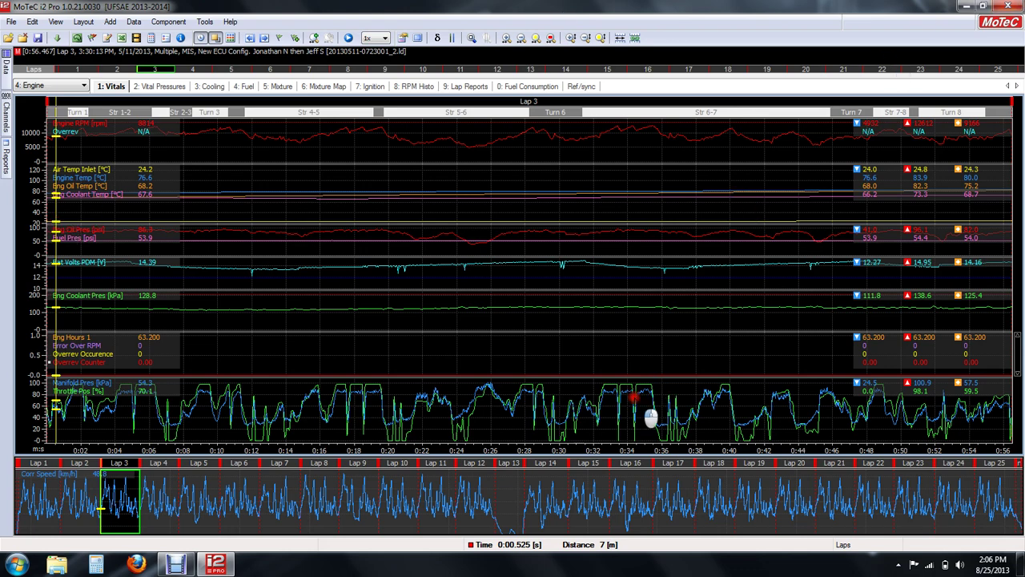
Examine the battery voltage trace across lap 3 with the data cursor, stopping at about 20 s
drag(259, 282, 853, 329)
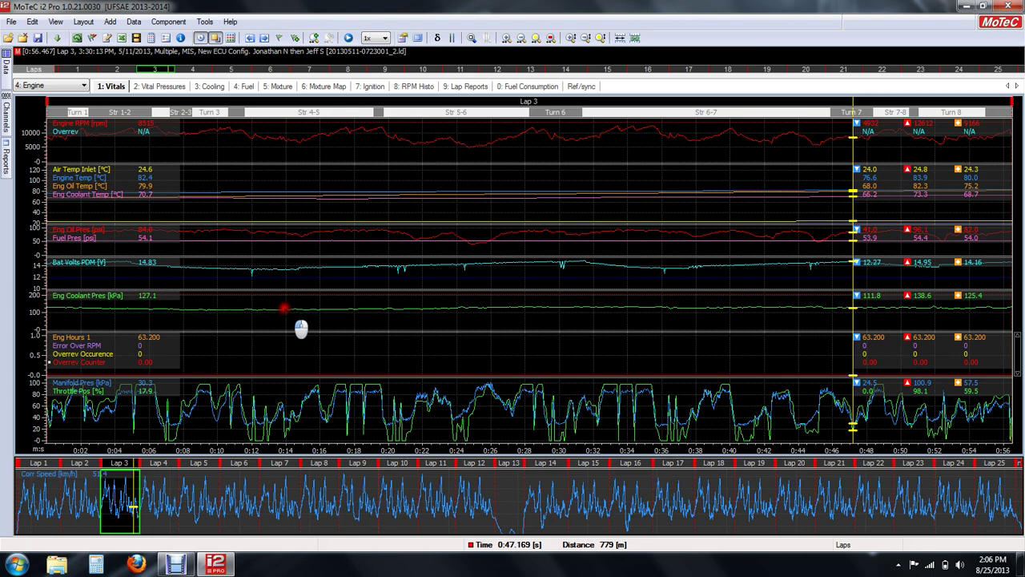
click(400, 271)
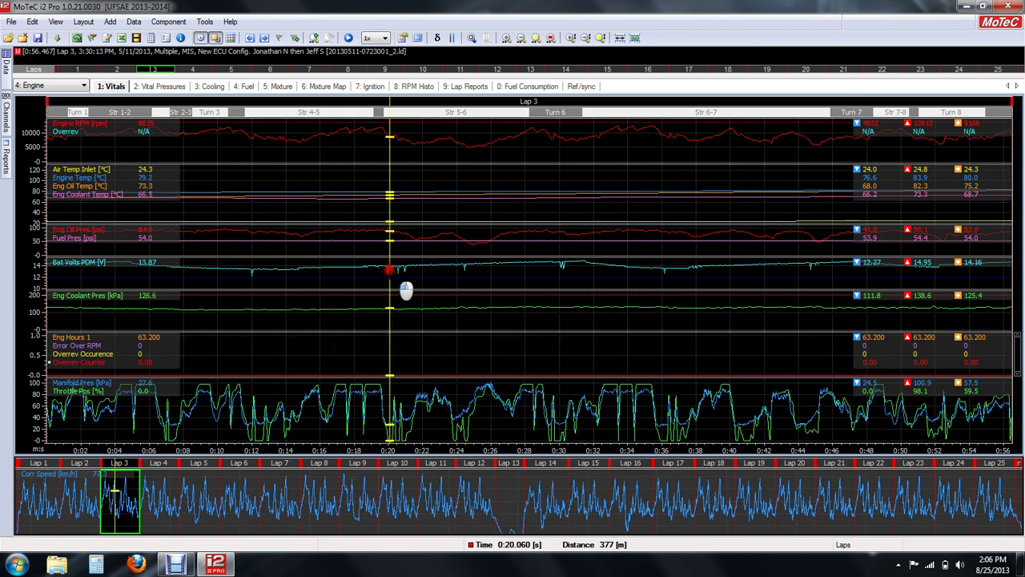
scroll(417, 294, up, 5)
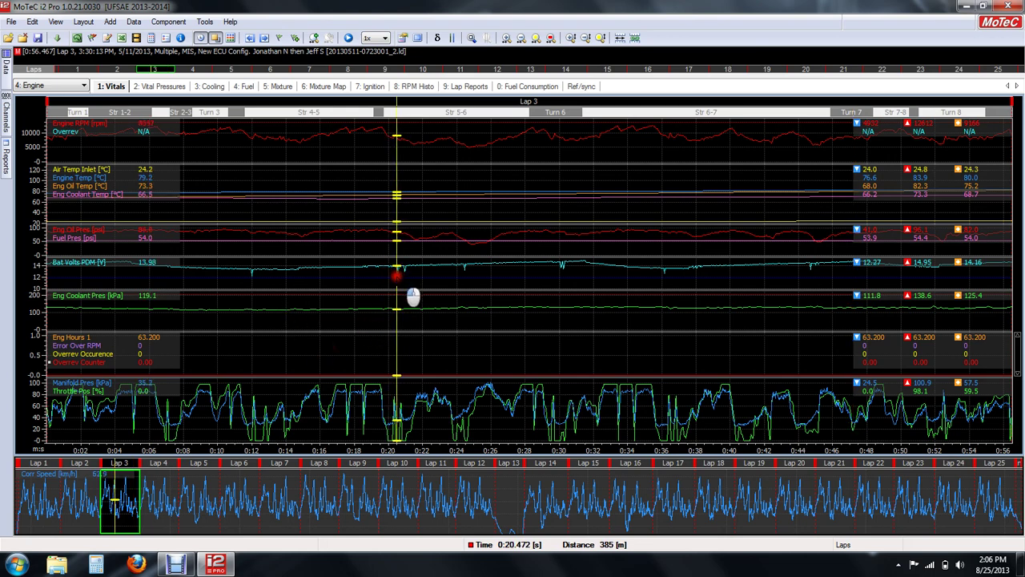
Set the scale mode of Group 4, which holds Bat Volts PDM, to Channel/Auto Scale in the Vitals graph's properties
double_click(380, 284)
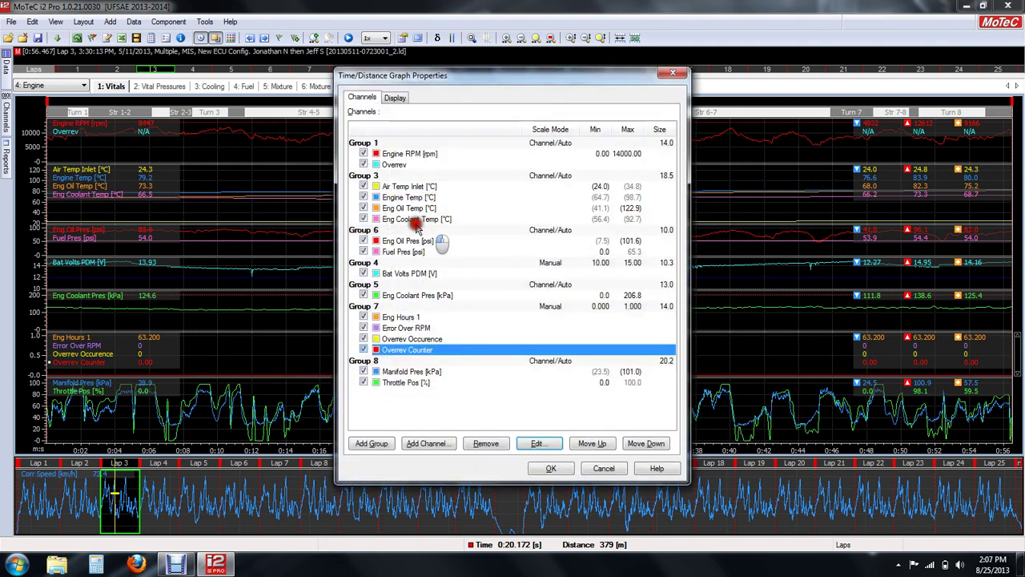
double_click(420, 270)
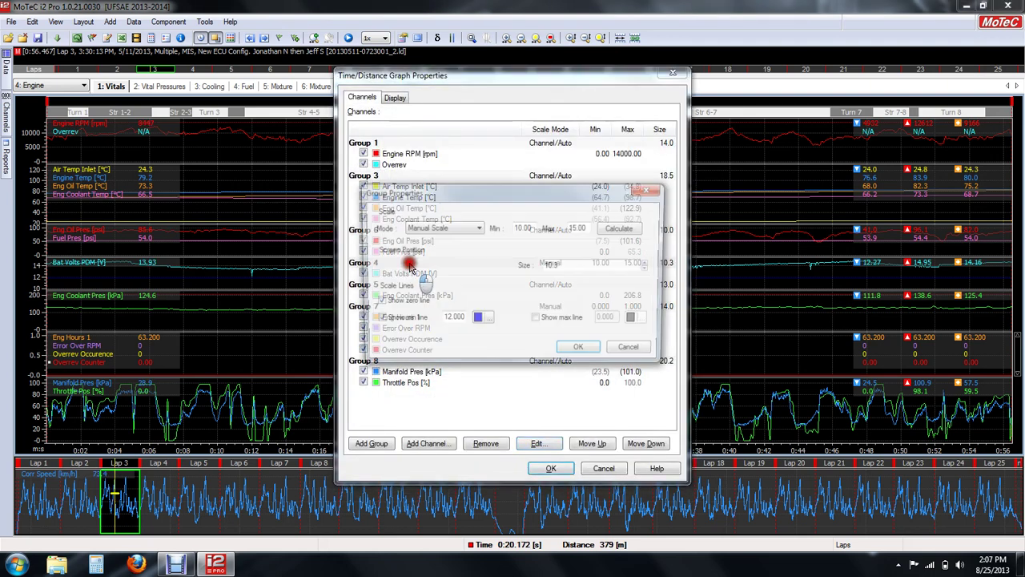
drag(462, 195, 515, 298)
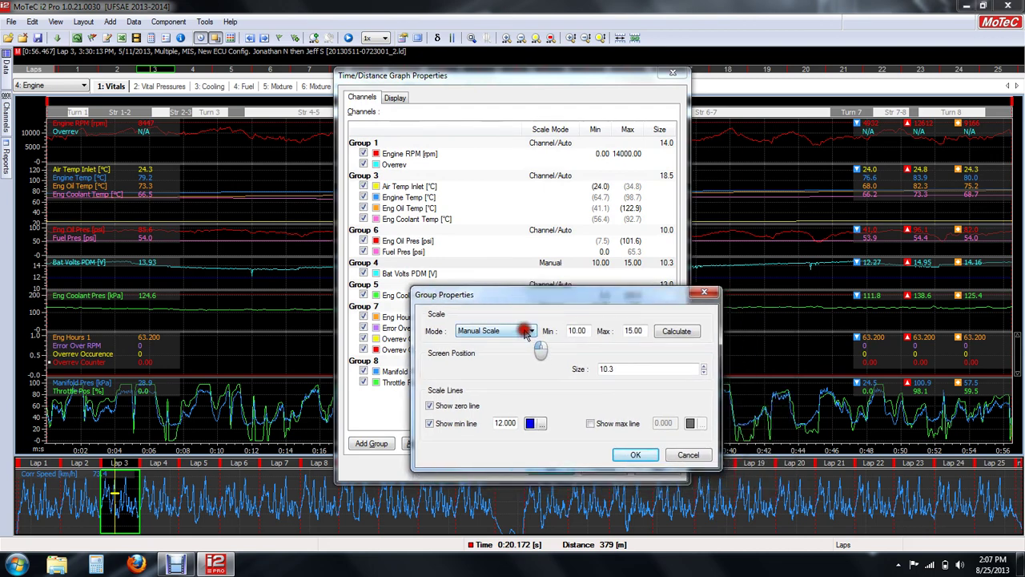
click(525, 331)
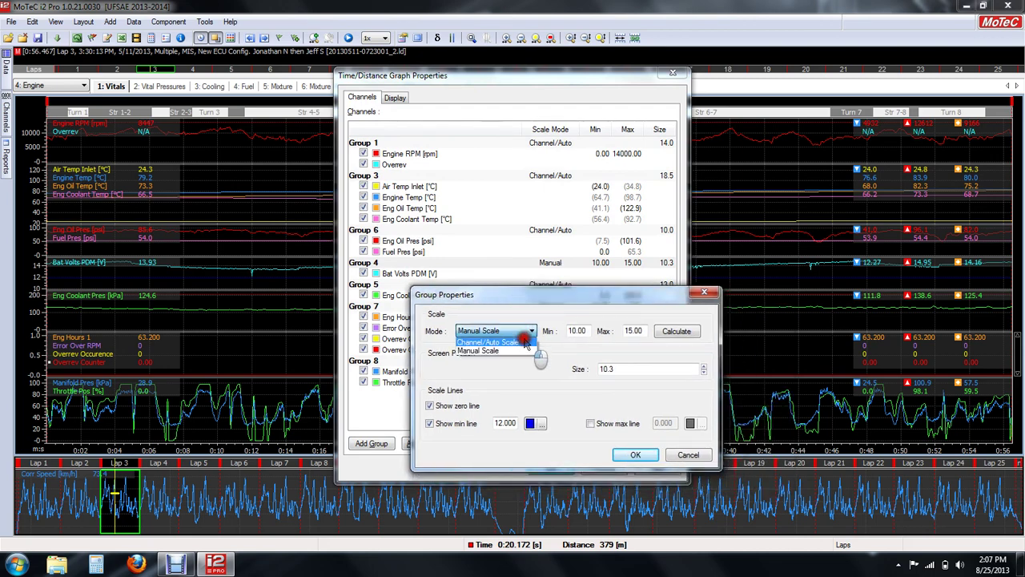
click(525, 340)
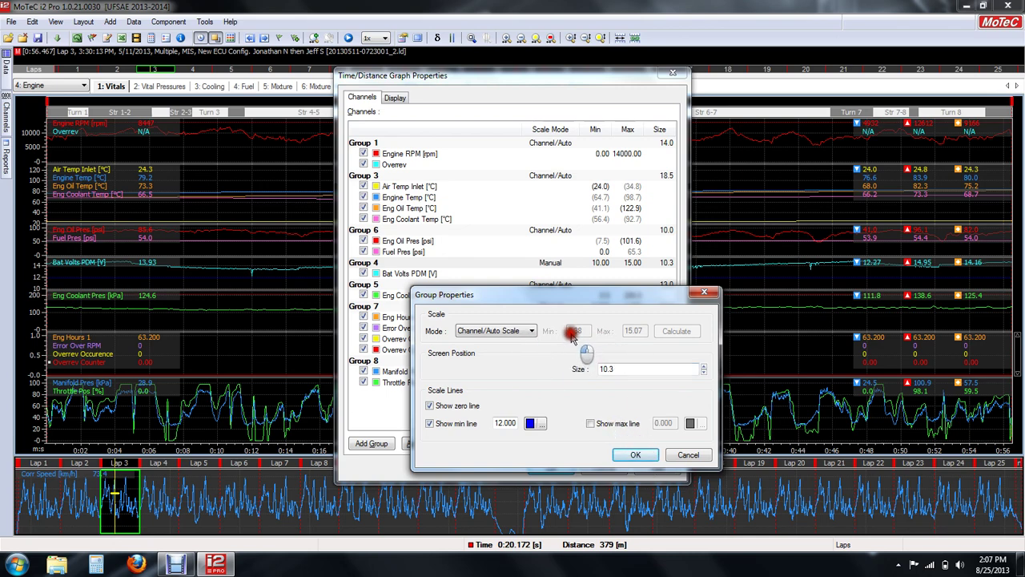
click(638, 455)
click(551, 470)
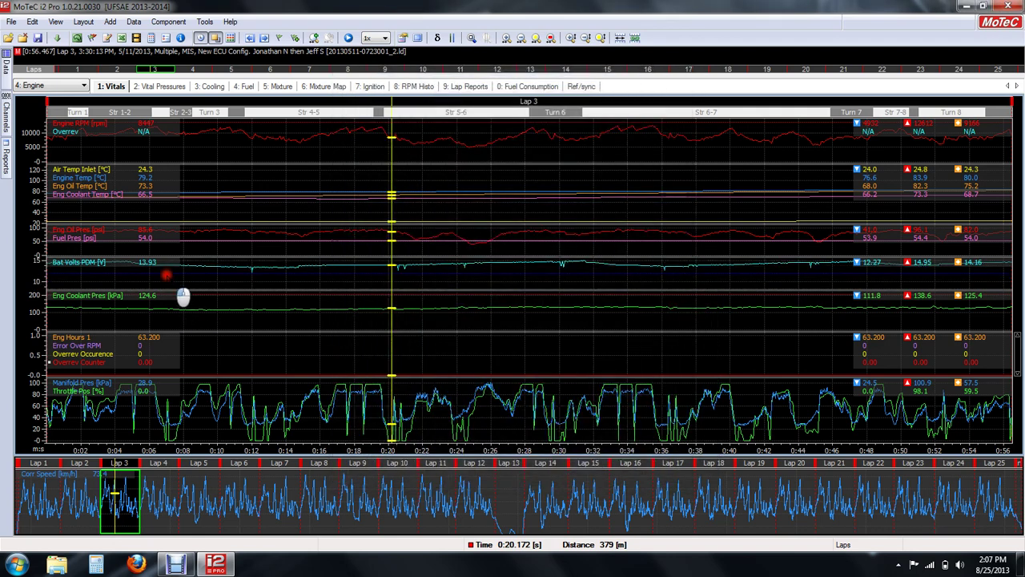
Zoom the Vitals graph out to laps 2 to 7 and enlarge the Bat Volts PDM group to a size of about 12.7
drag(166, 274, 217, 287)
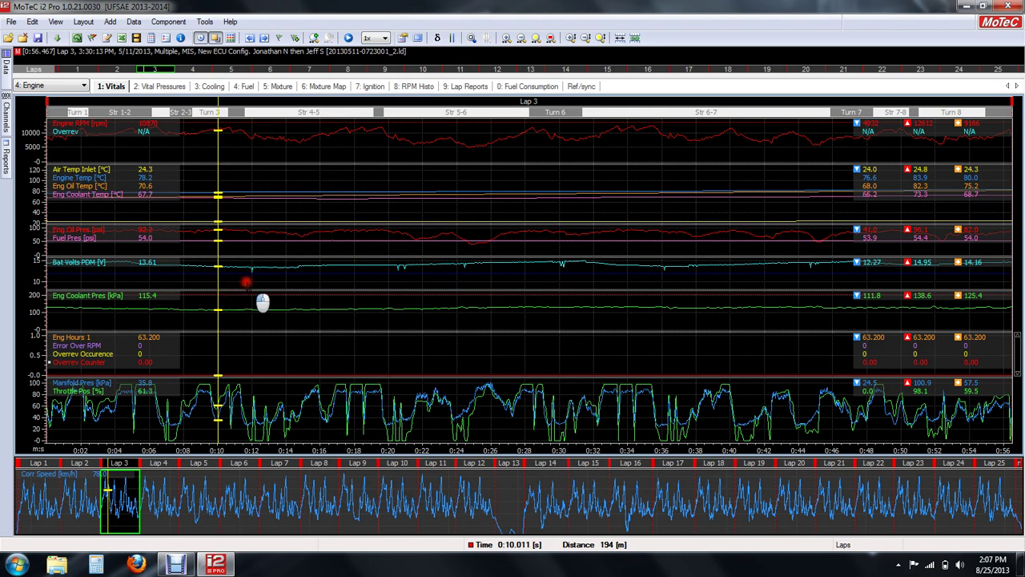
scroll(259, 303, down, 3)
scroll(263, 304, down, 2)
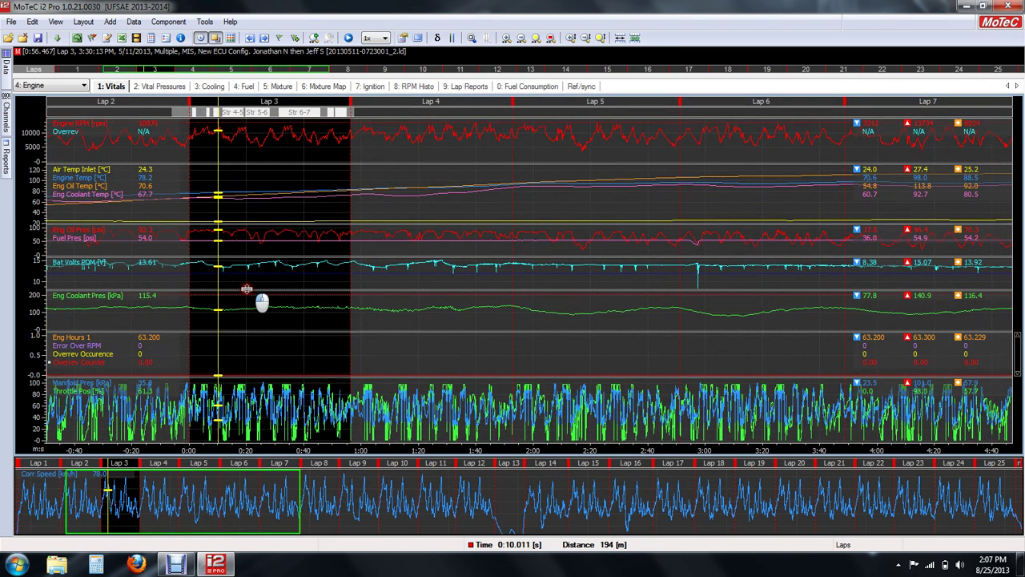
drag(247, 288, 292, 257)
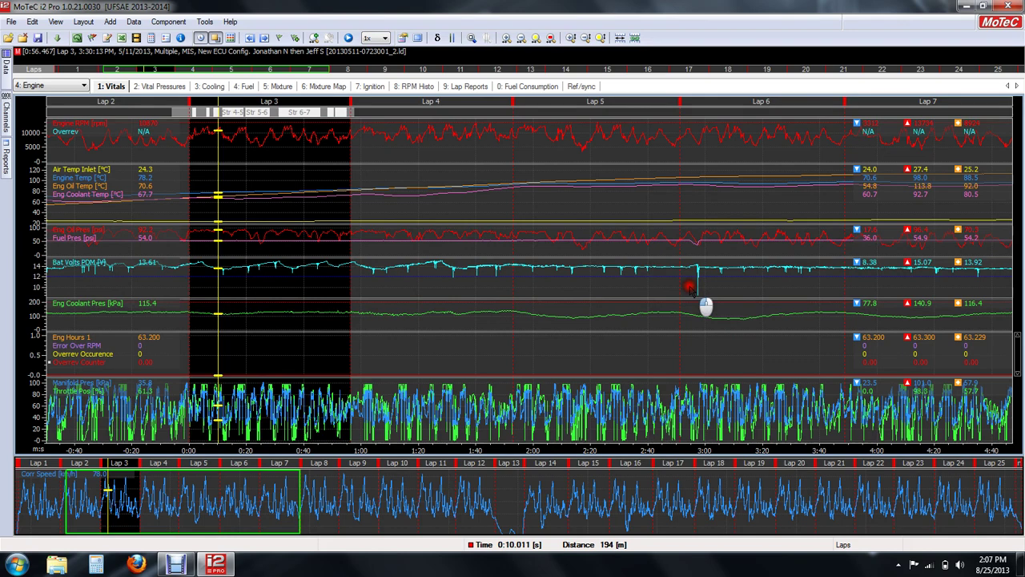
Zoom in on the sharp battery voltage dip early in lap 6 and place the data cursor on it at about 2:57.6
click(692, 277)
scroll(700, 289, up, 3)
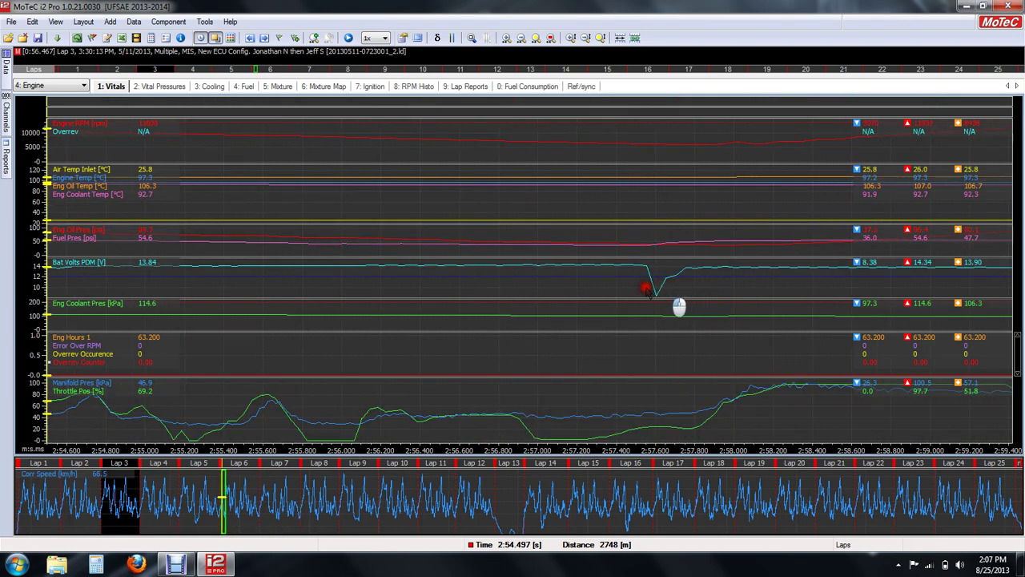
mouse_move(645, 286)
mouse_down()
mouse_move(667, 301)
mouse_move(656, 302)
mouse_up()
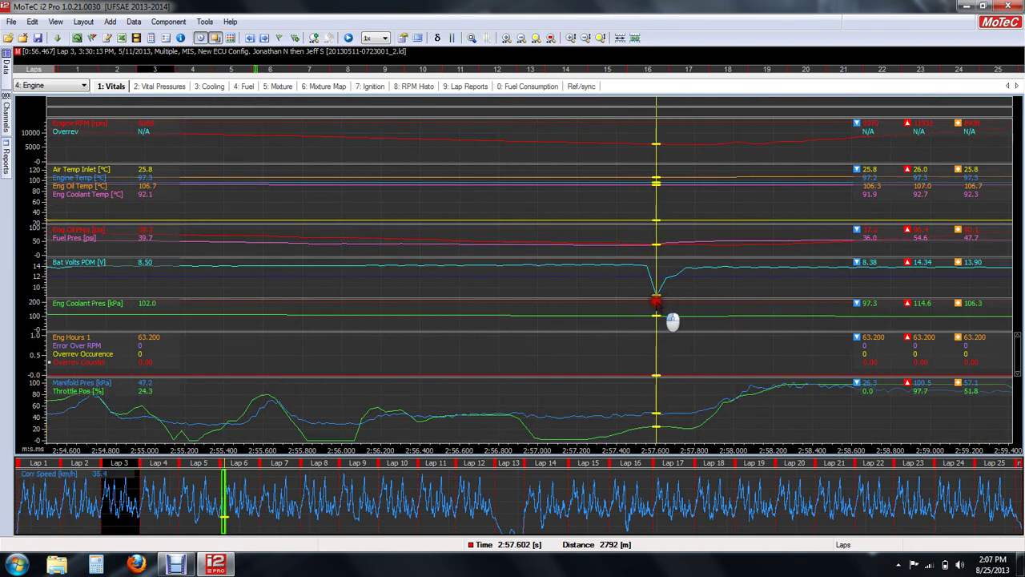
Toggle the Vitals traces between continuous lines and individual logged data points around the voltage dip, ending with points
key(p)
drag(712, 287, 614, 300)
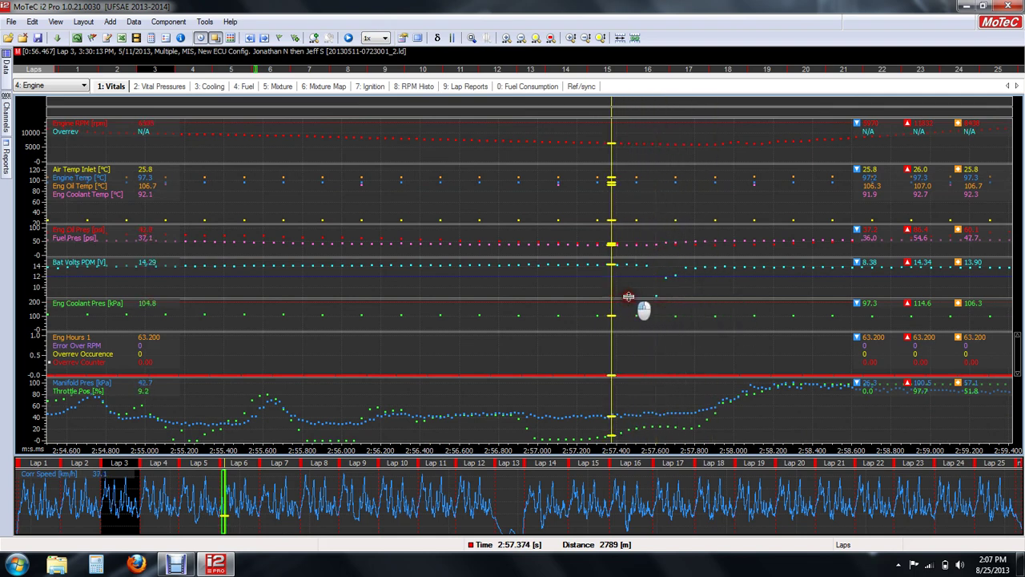
click(623, 305)
key(p)
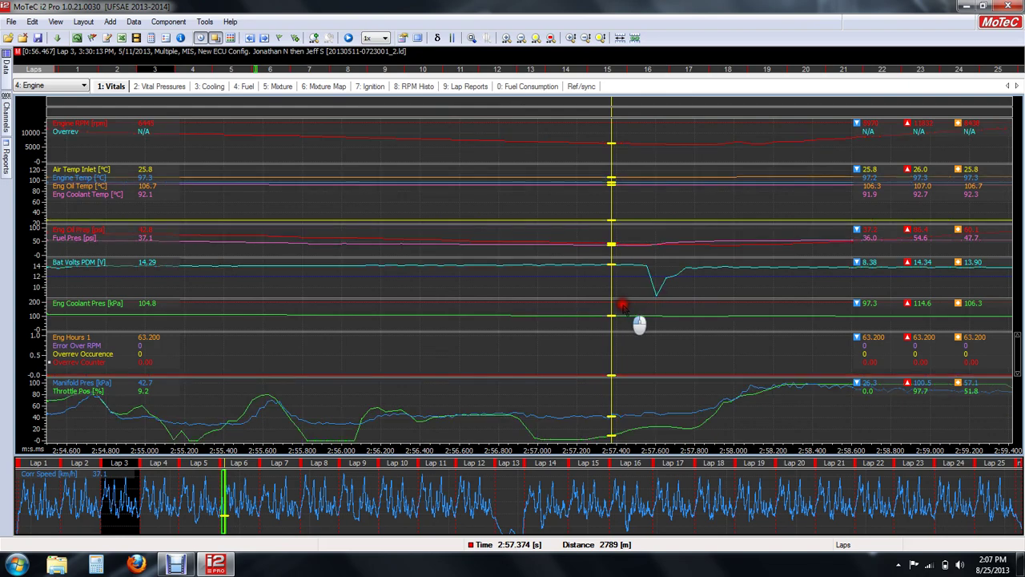
key(p)
key(p)
key(p)
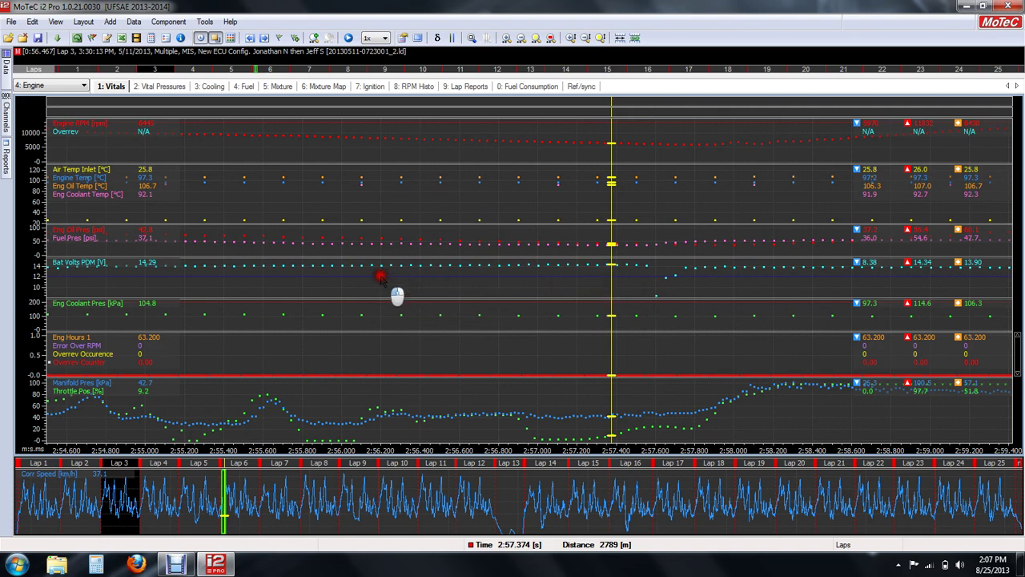
Examine the individual battery voltage samples around the dip with the data cursor, then display the traces as lines again
click(656, 303)
key(Left)
key(Left)
key(Left)
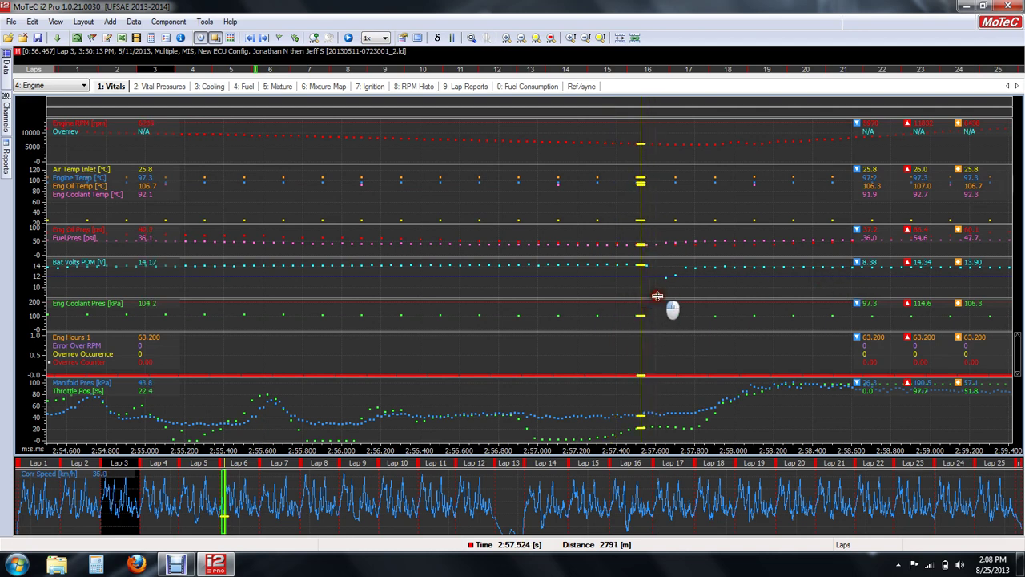
click(657, 297)
click(656, 293)
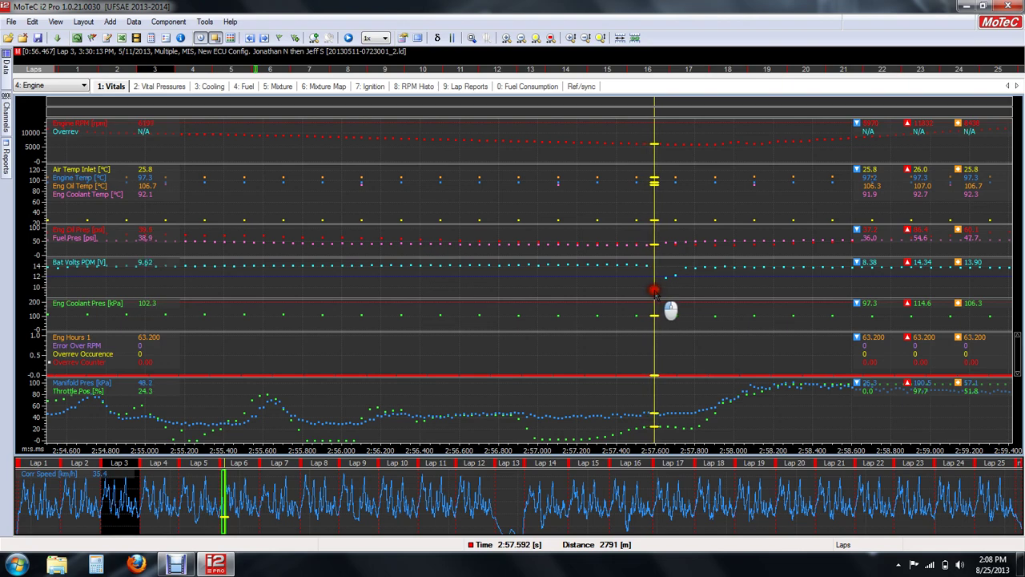
drag(655, 294, 592, 313)
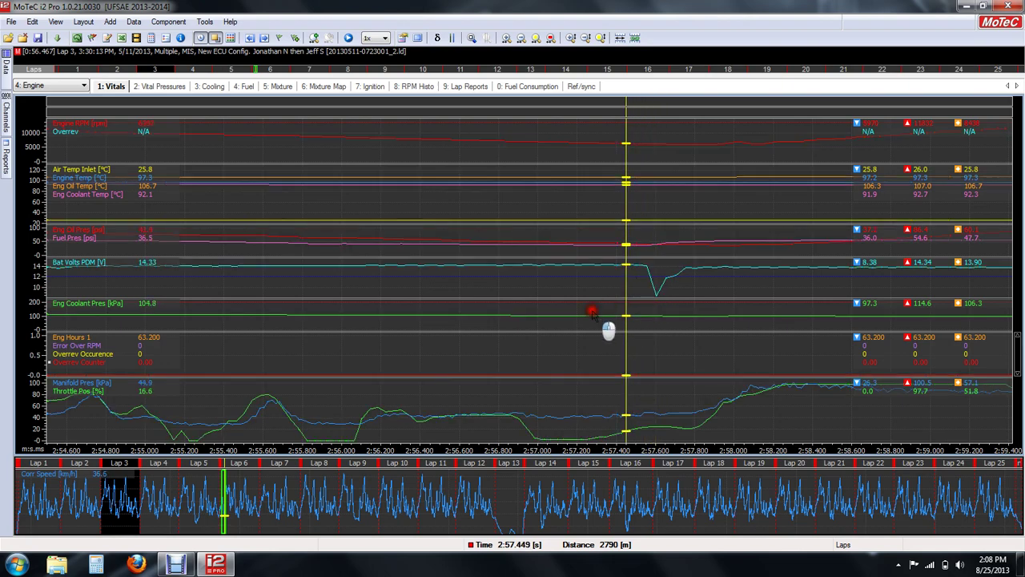
Set Group 4, the Bat Volts PDM group, to Manual Scale with a minimum of 10 and a maximum of 15
double_click(590, 191)
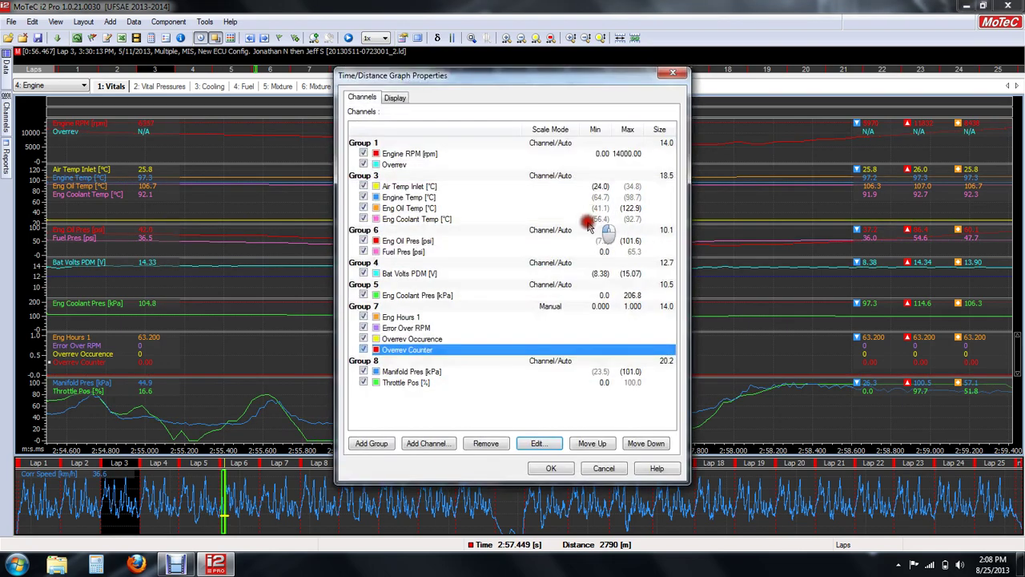
click(411, 265)
double_click(411, 264)
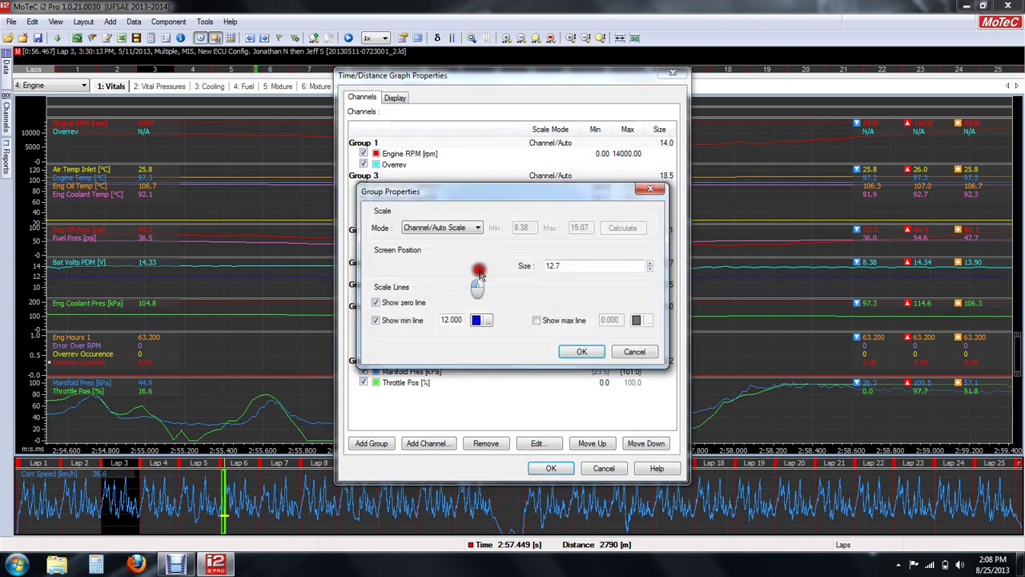
click(456, 226)
click(449, 250)
double_click(521, 228)
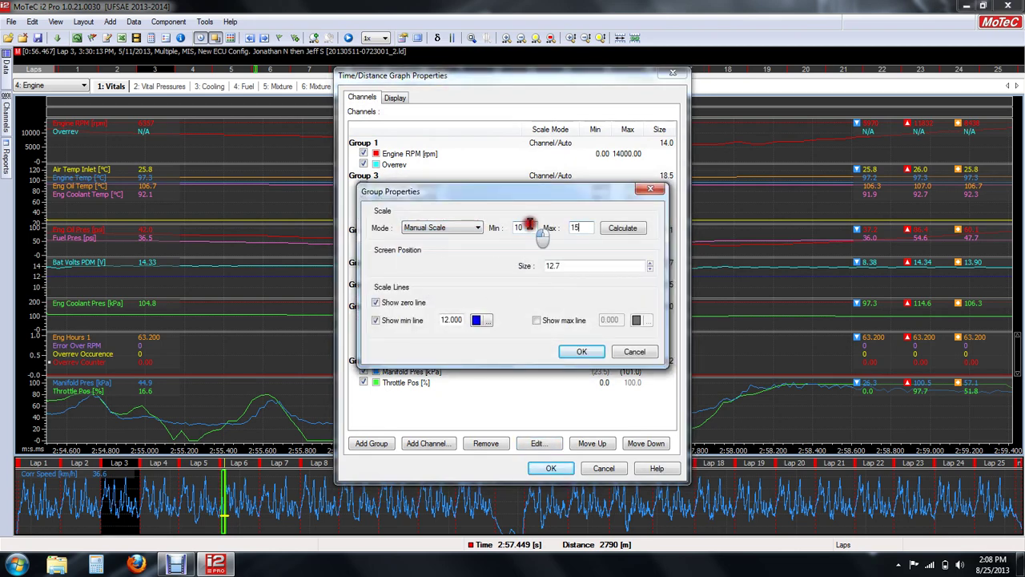
click(581, 351)
click(556, 468)
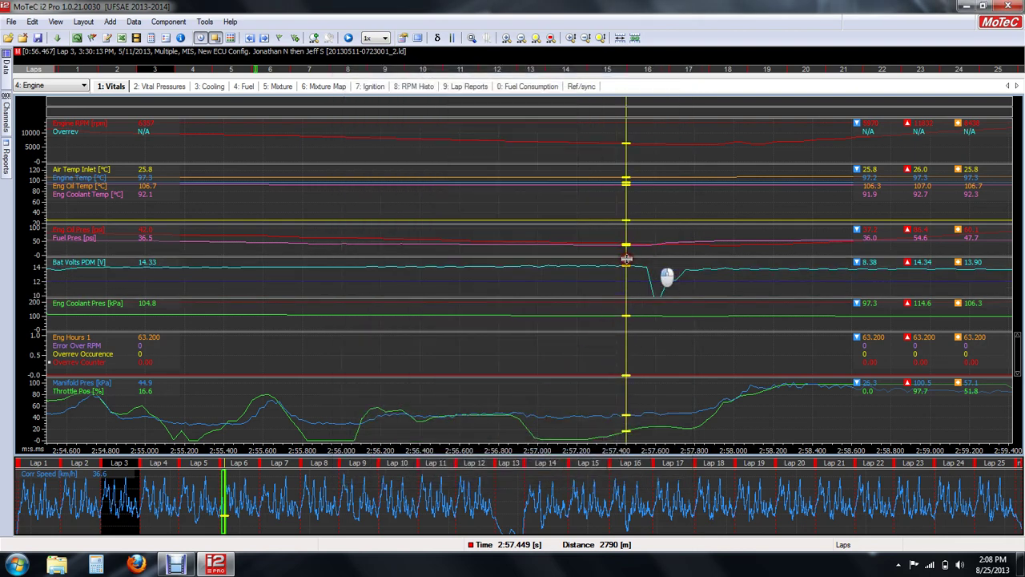
Examine the voltage dip at about 2:57.6 against the 12 V minimum line, widening the view to laps 5 and 6
click(658, 323)
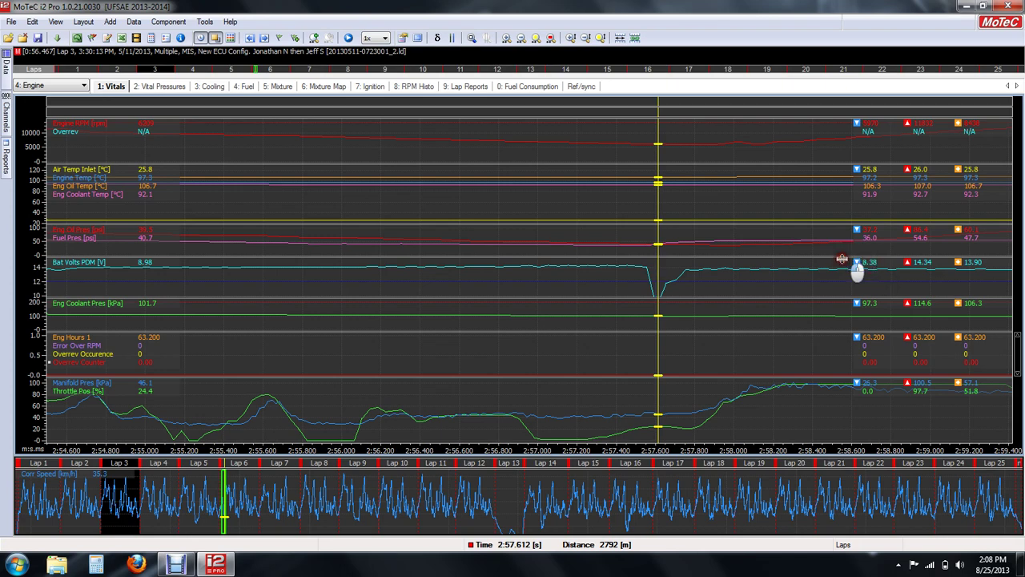
scroll(593, 340, down, 2)
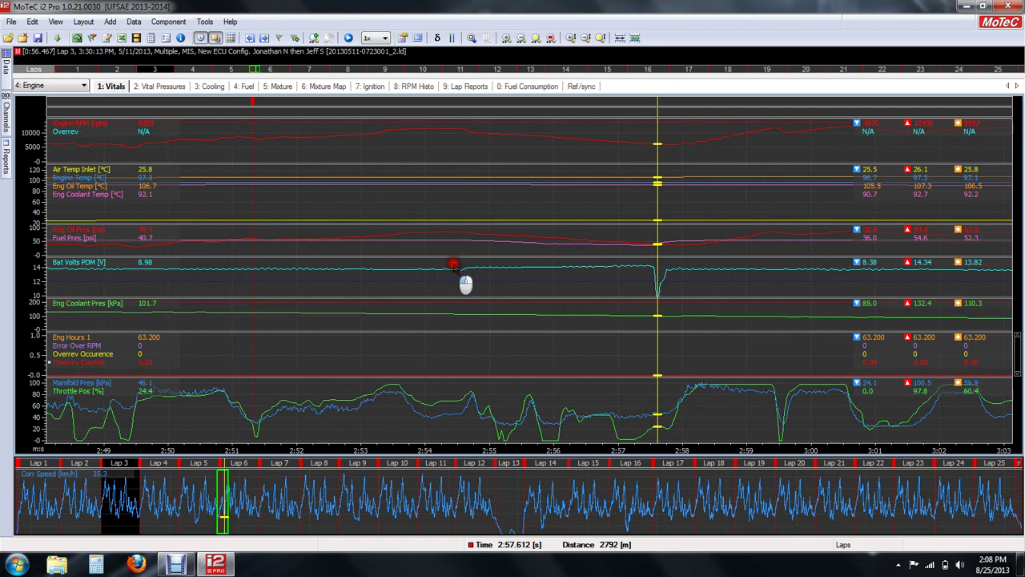
scroll(485, 286, down, 4)
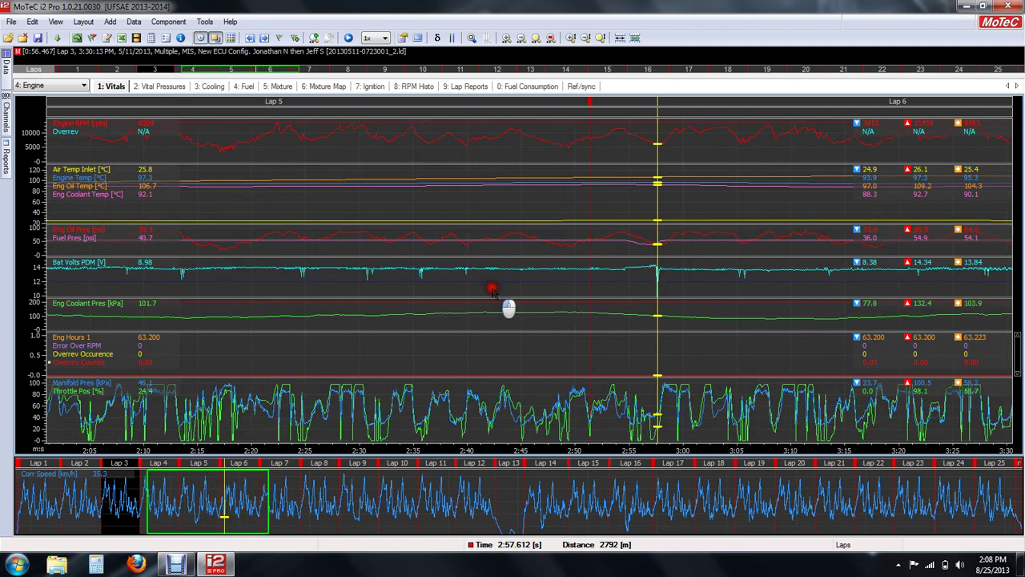
Review the Vitals battery voltage across laps 1 to 22, and narrow the view to the start of lap 8
scroll(489, 295, down, 2)
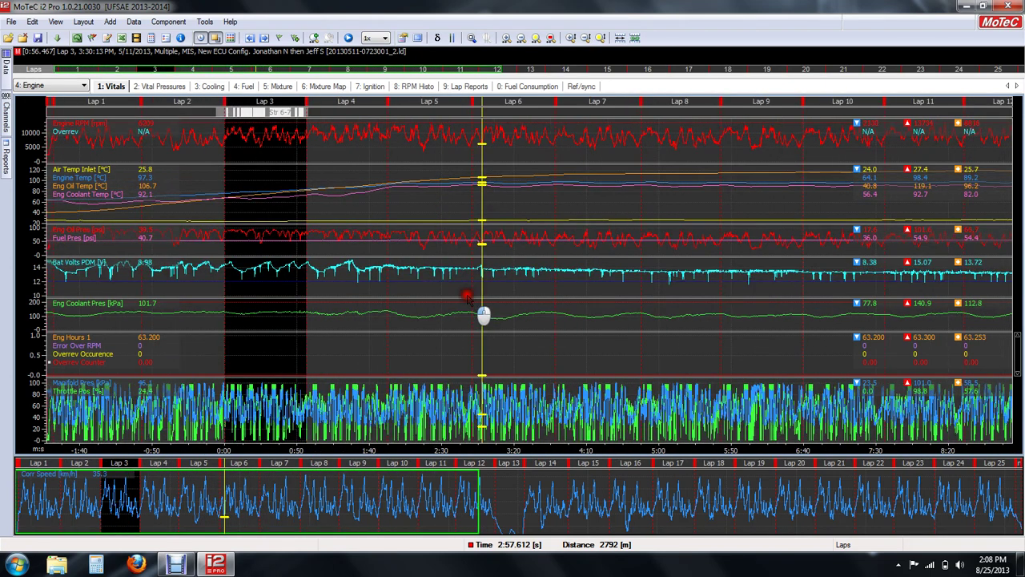
scroll(465, 315, down, 2)
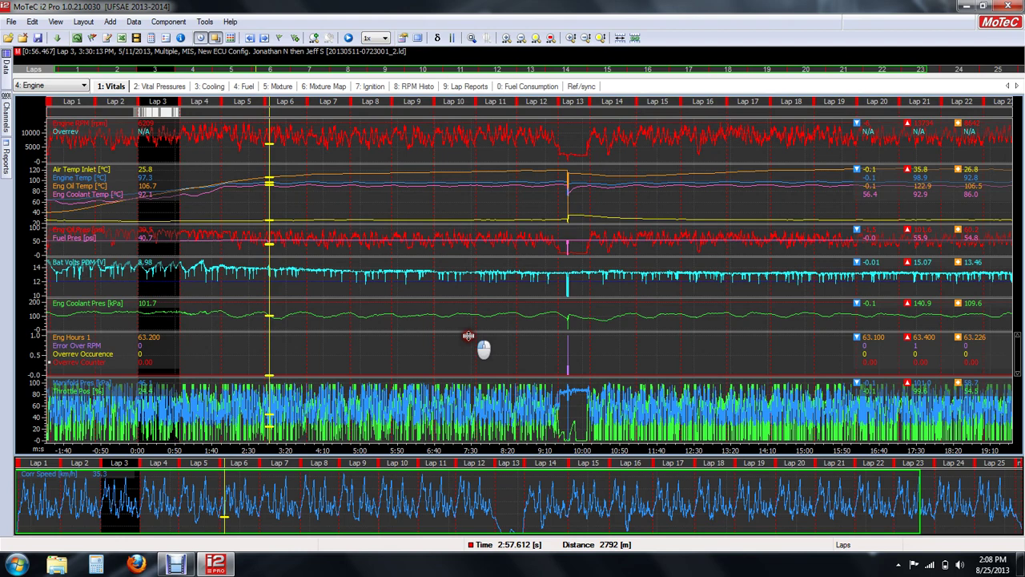
click(362, 284)
double_click(383, 287)
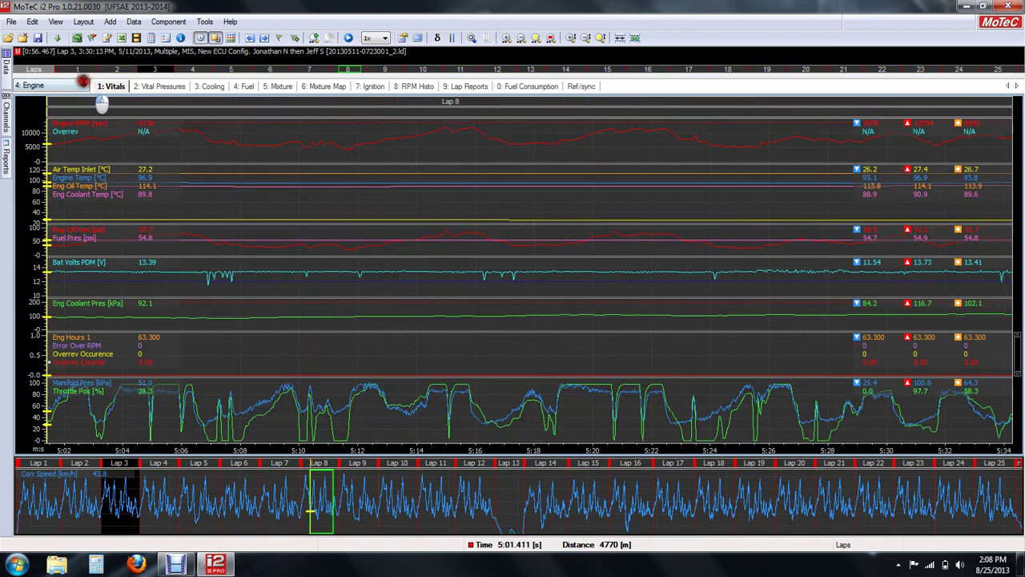
Open the ABS worksheet of the Electrical workbook
click(61, 85)
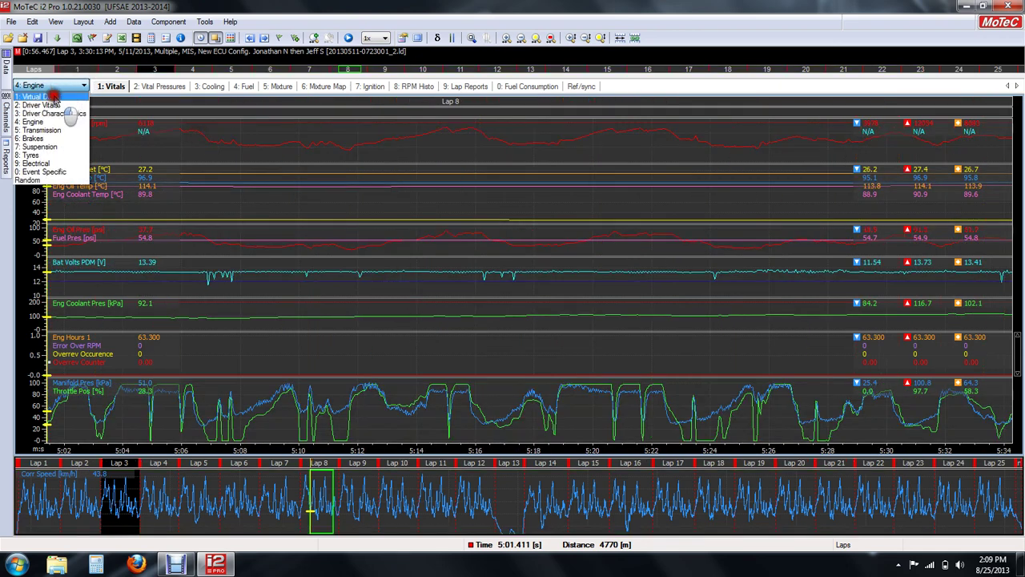
click(63, 165)
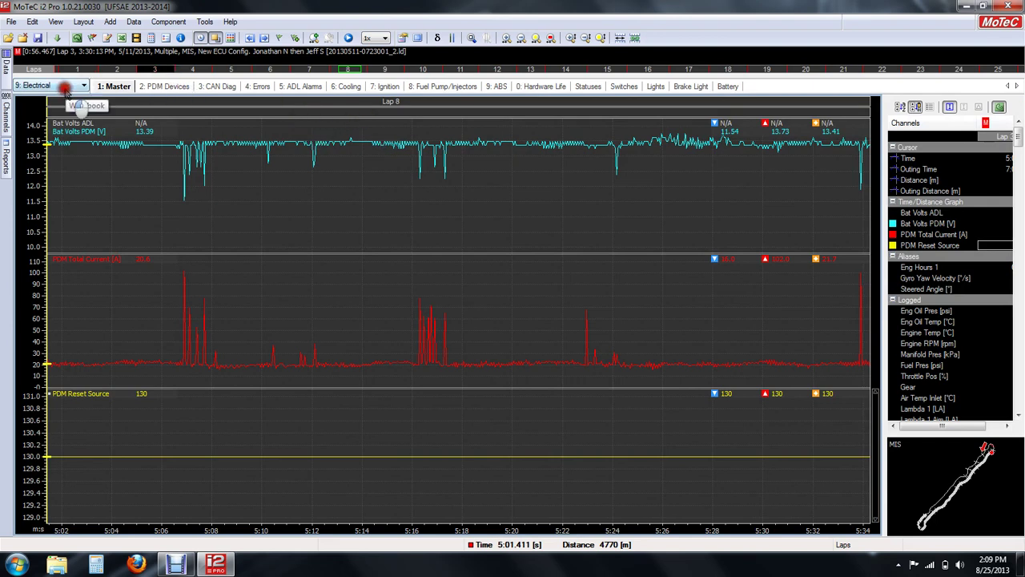
click(494, 86)
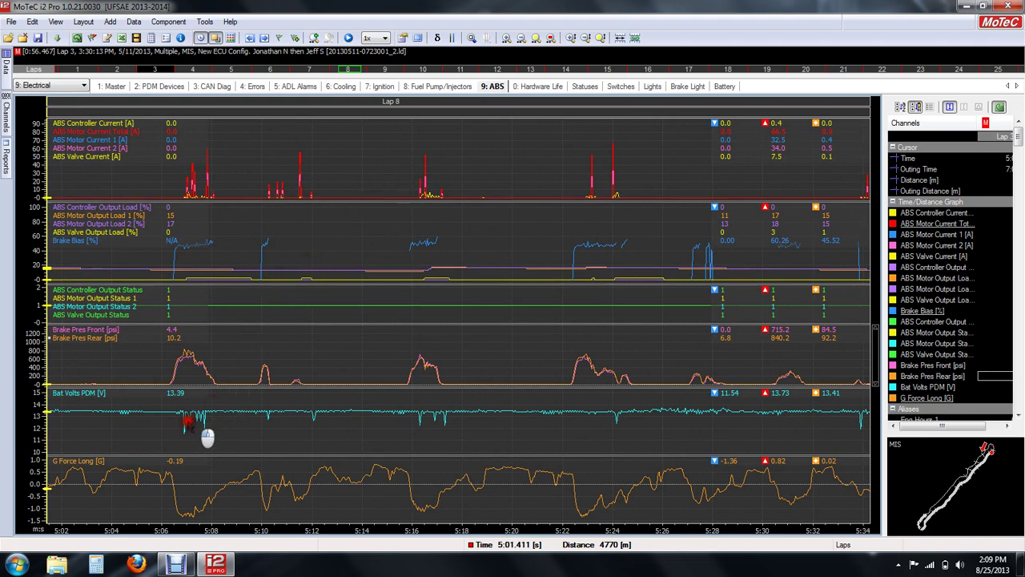
Examine the lap 8 voltage dips near 5:07 against the ABS motor current, brake pressures and longitudinal G
click(191, 436)
drag(191, 436, 185, 436)
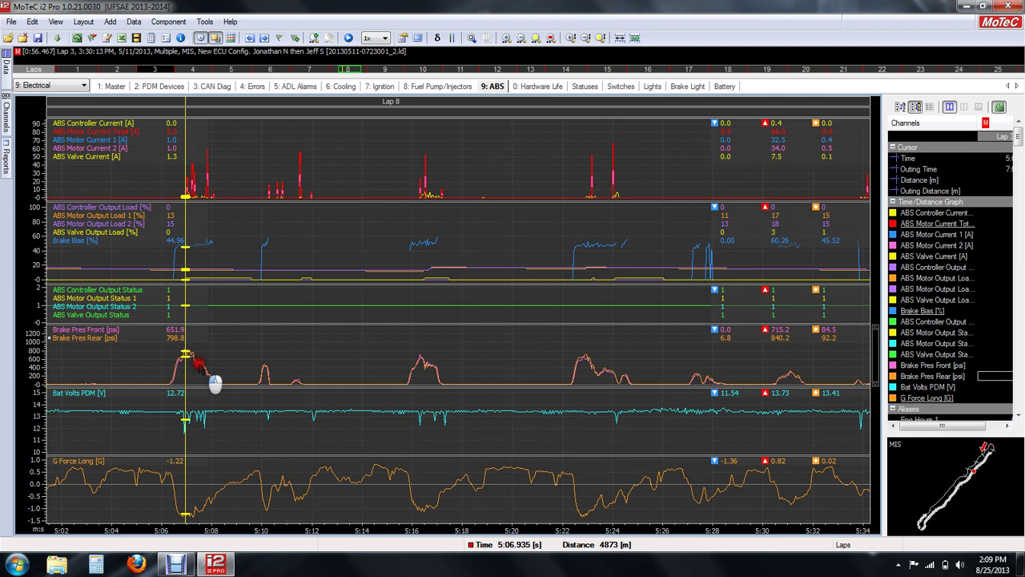
mouse_move(164, 439)
mouse_down()
mouse_move(83, 436)
mouse_move(137, 422)
mouse_move(231, 436)
mouse_up()
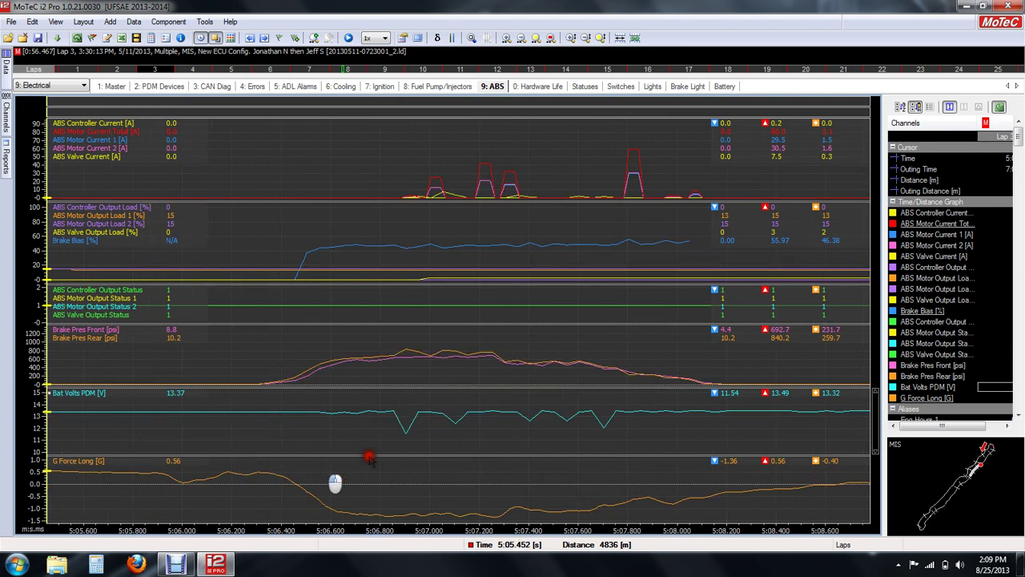
drag(374, 433, 593, 203)
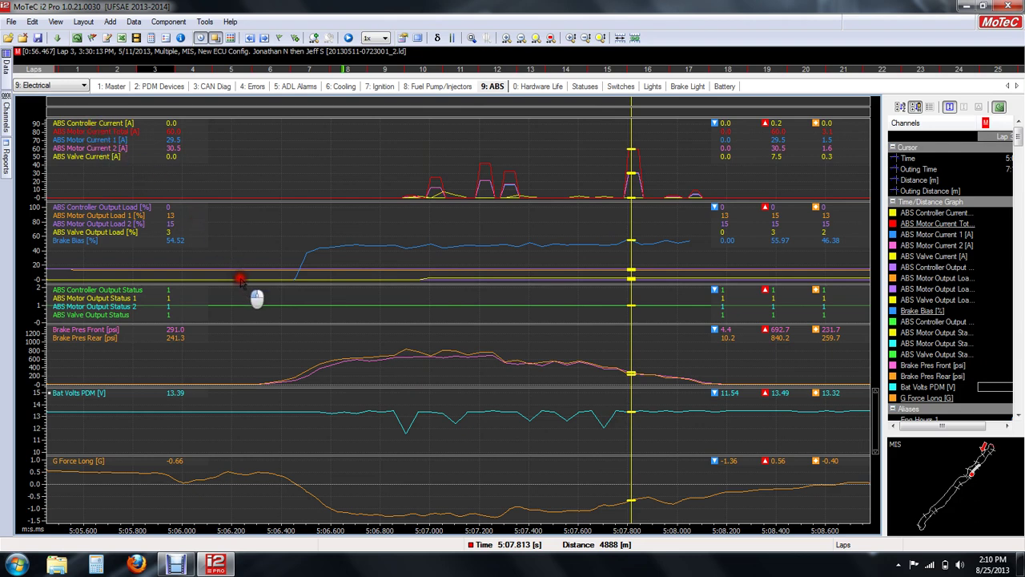
Open the Electrical workbook's Master worksheet and examine PDM voltage and baseline total current in lap 7, between about 4:03 and 4:09
scroll(238, 282, down, 3)
click(113, 85)
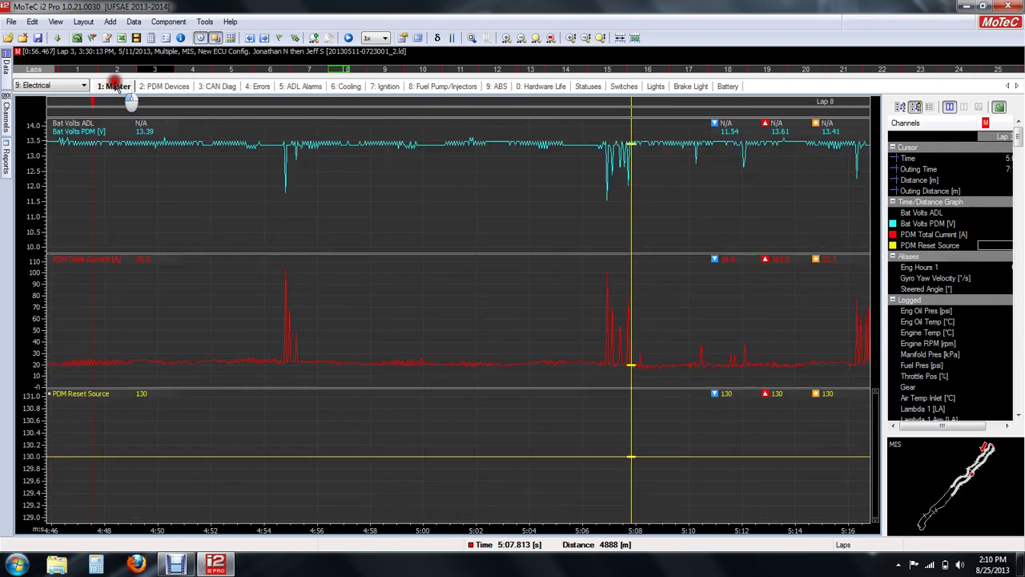
scroll(189, 360, down, 2)
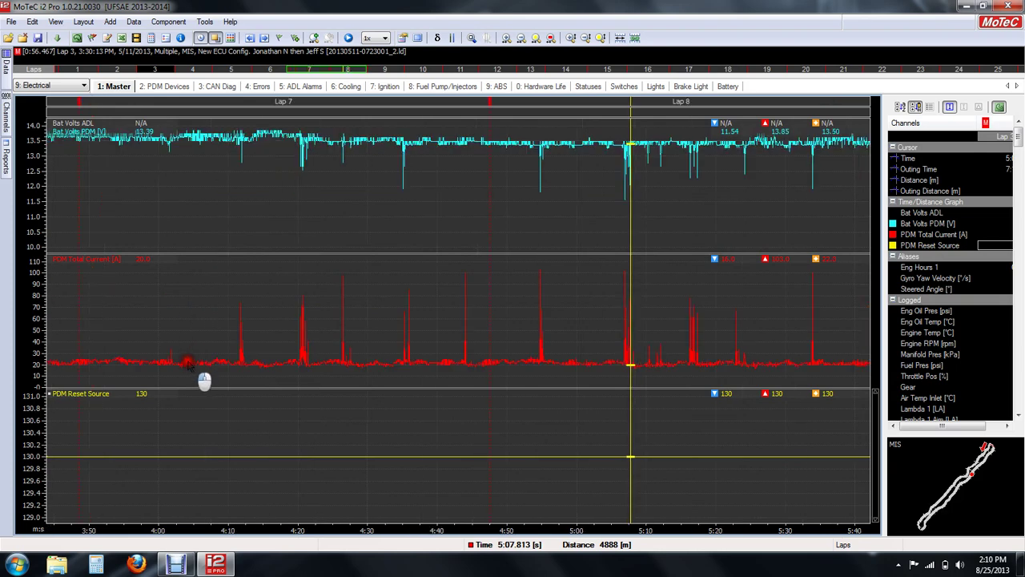
drag(187, 359, 208, 352)
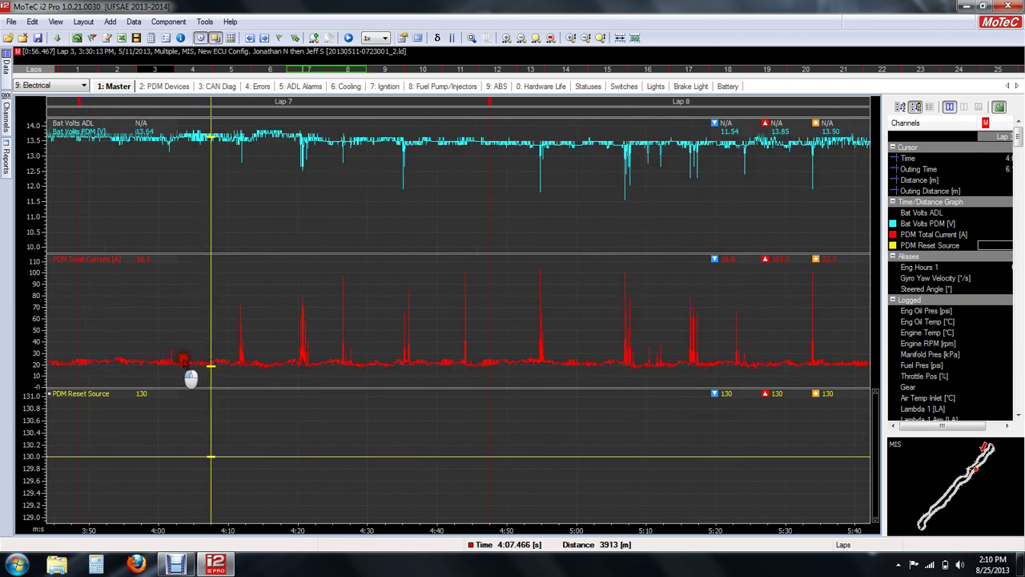
click(181, 355)
scroll(222, 356, up, 4)
click(217, 360)
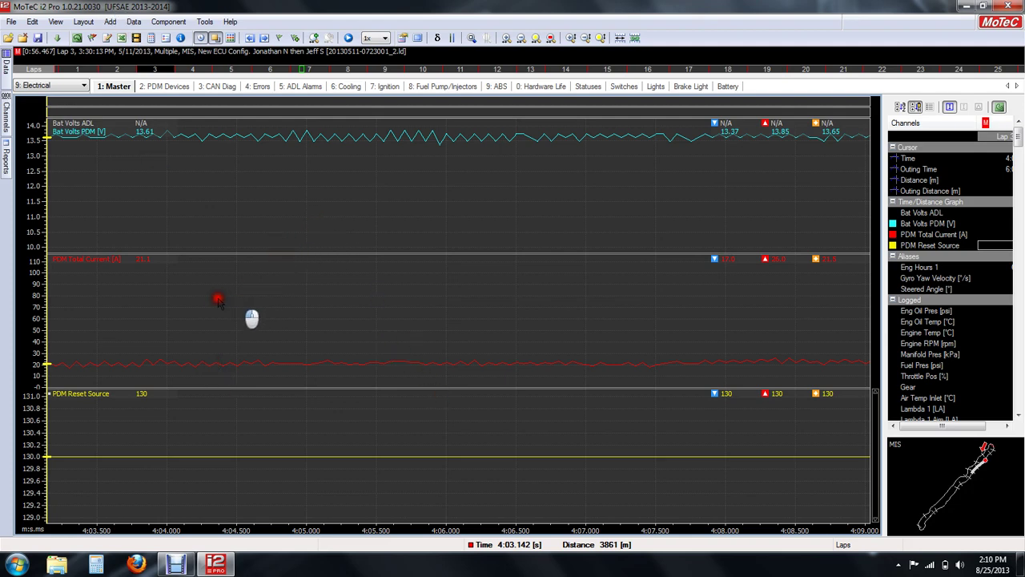
Compare battery voltage with PDM total current over progressively wider ranges, from laps 7 to 11 up to all laps
scroll(214, 301, down, 10)
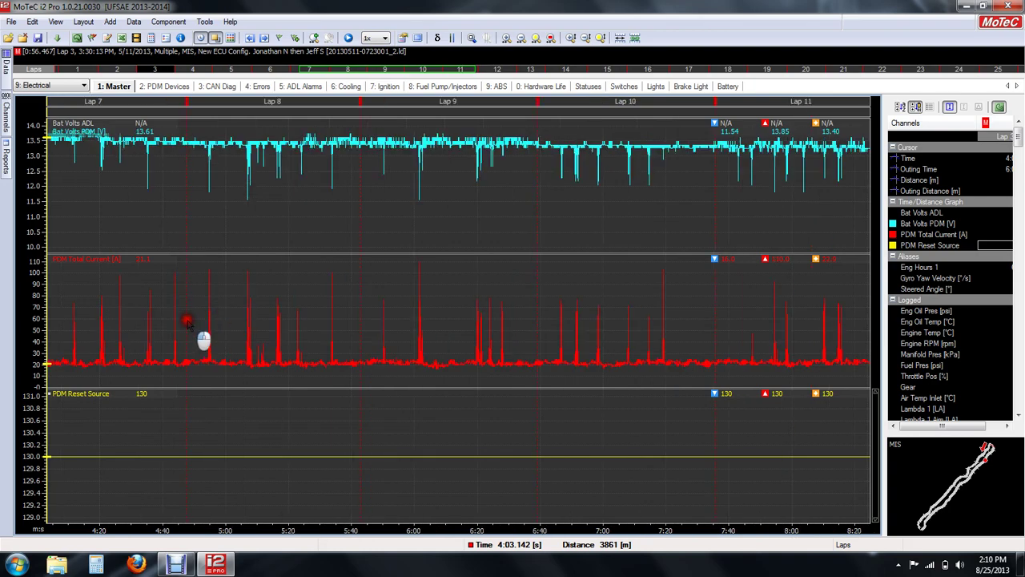
scroll(186, 321, up, 1)
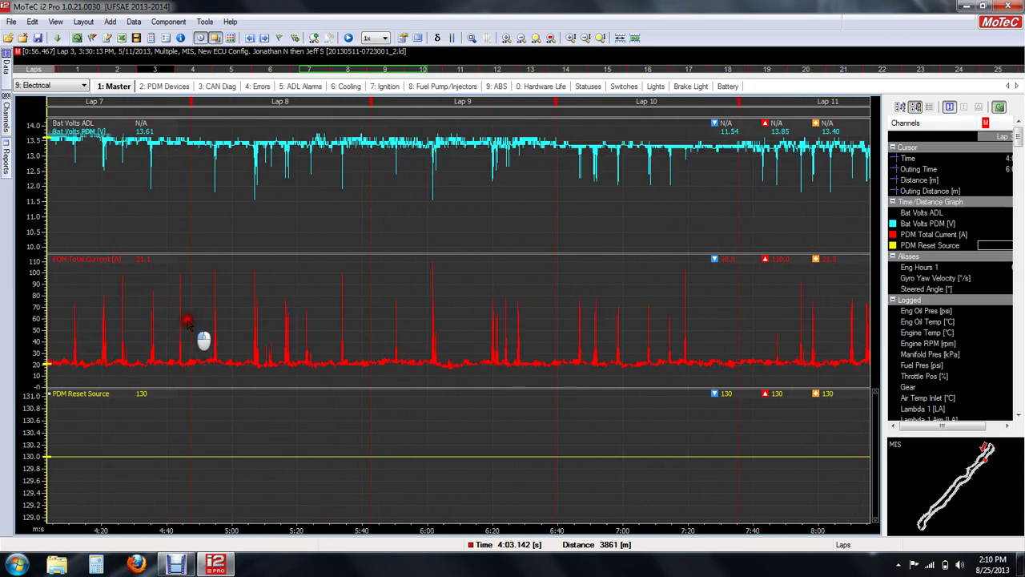
scroll(186, 321, down, 3)
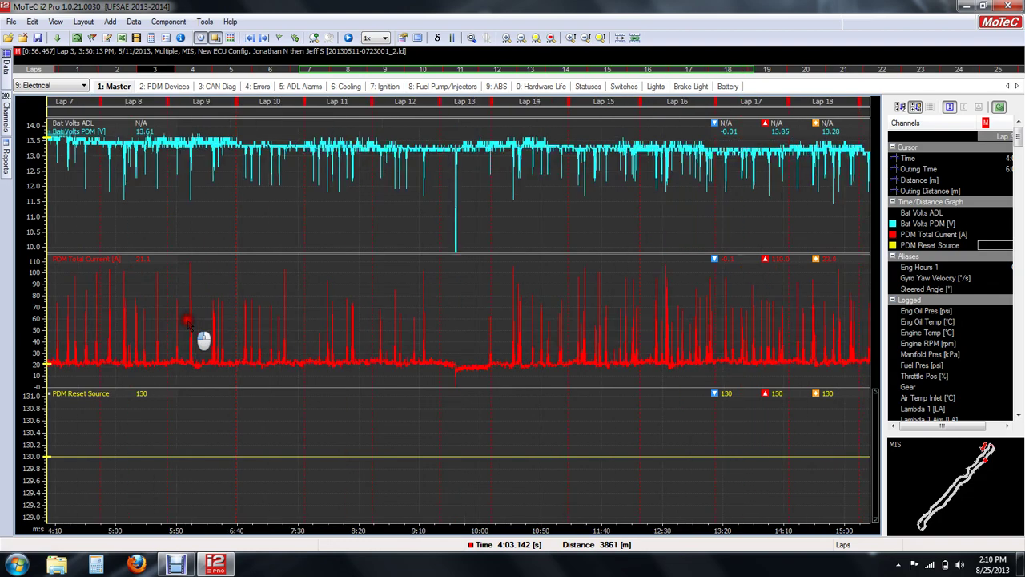
scroll(215, 332, down, 2)
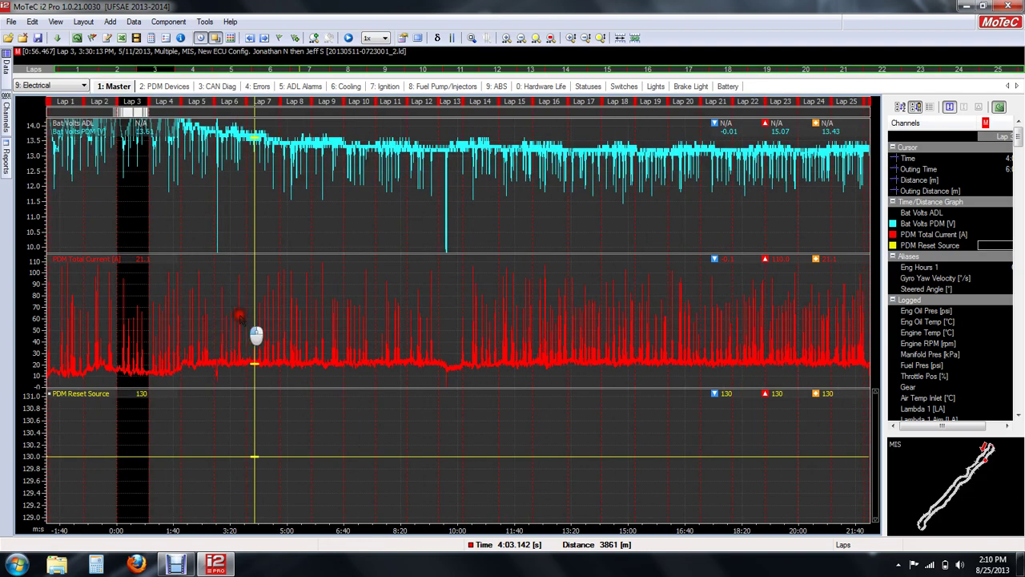
click(353, 308)
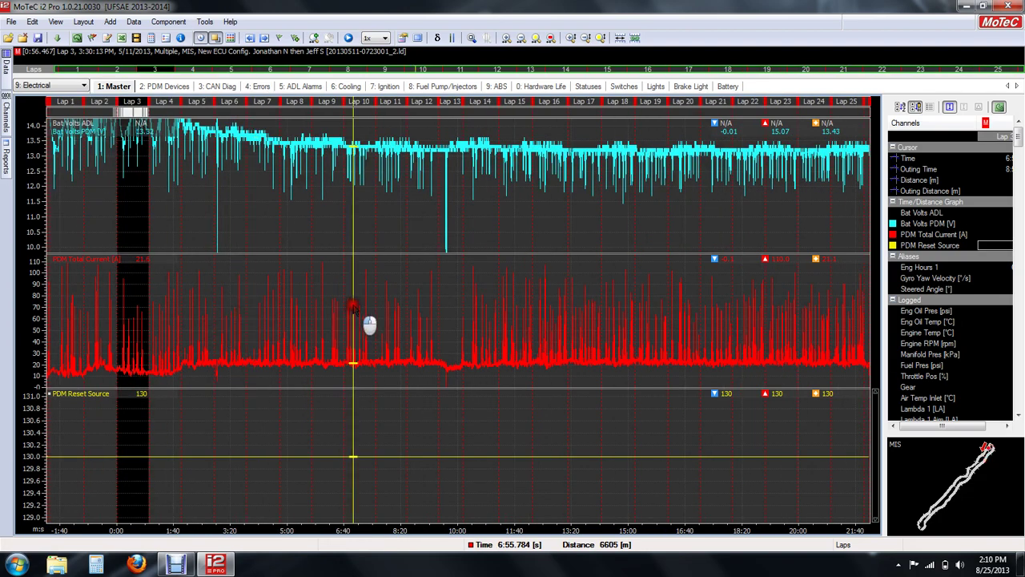
drag(353, 308, 218, 294)
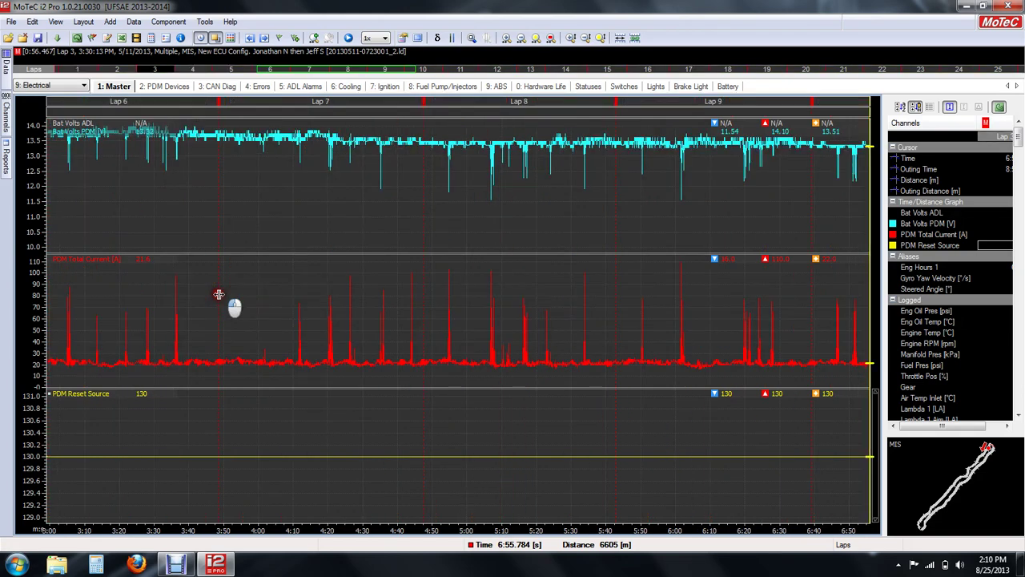
scroll(218, 294, down, 4)
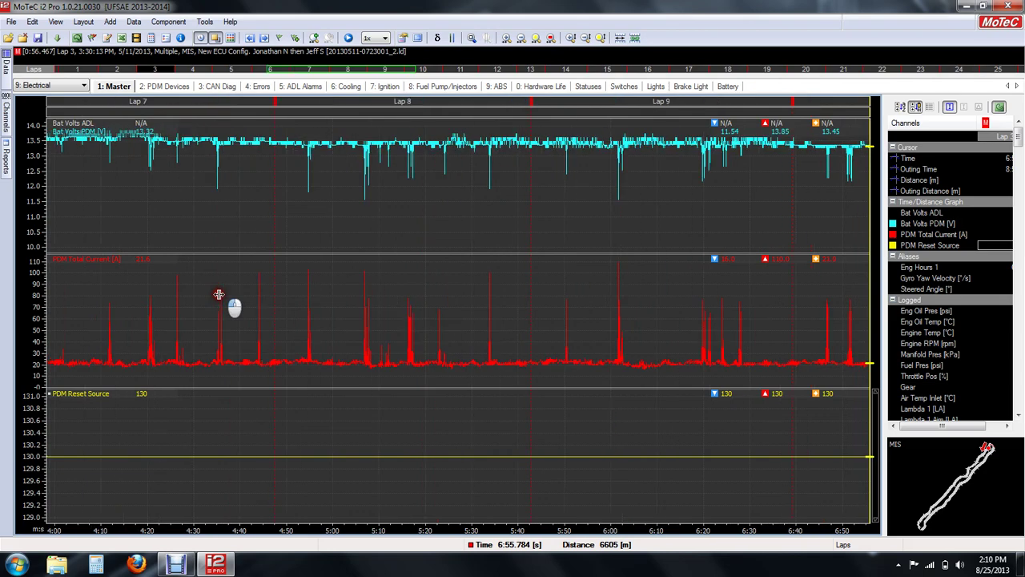
scroll(219, 294, up, 3)
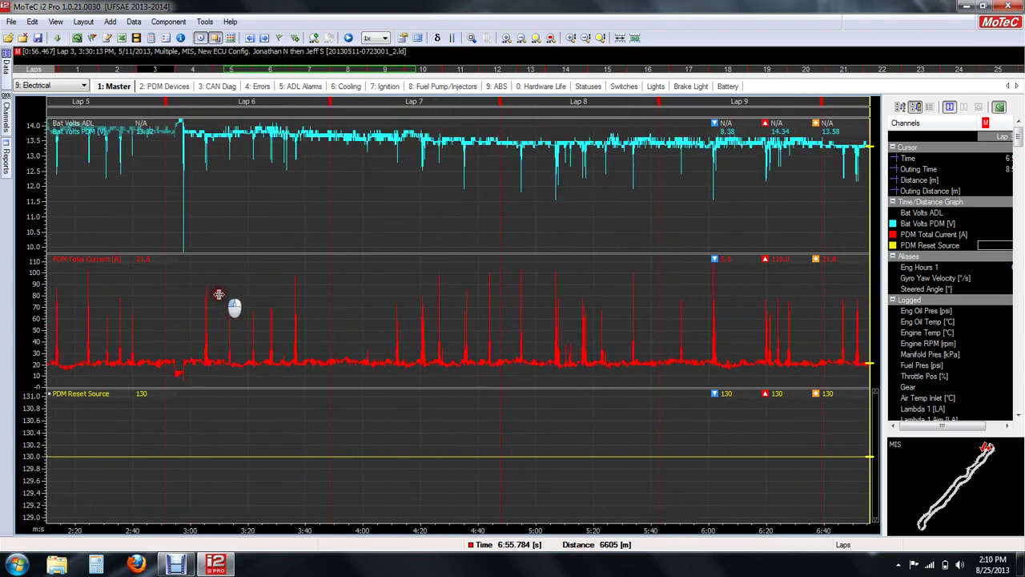
scroll(218, 294, down, 5)
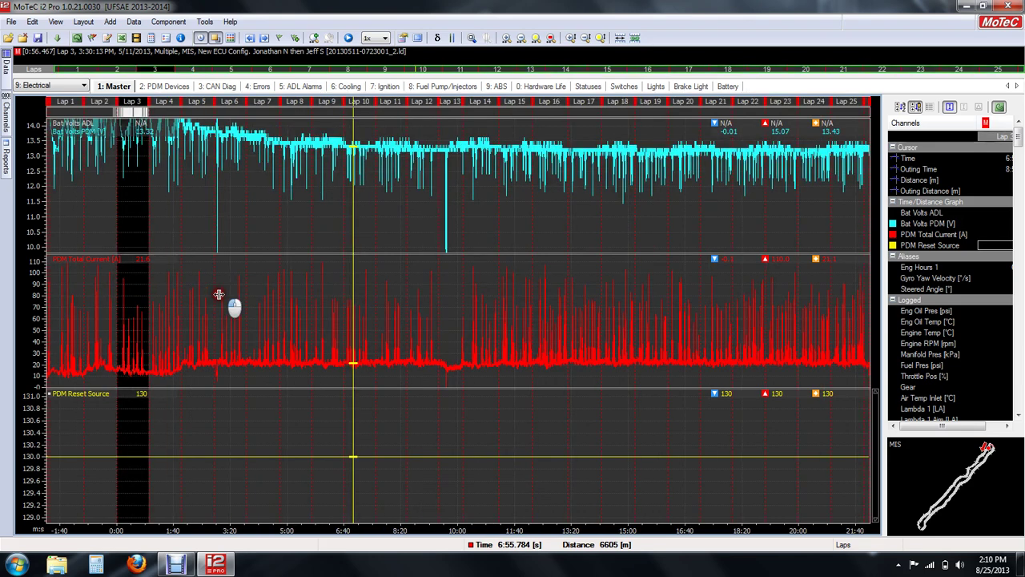
Make lap 10 the main lap, inspect its traces closely around 0:16.5, and fit the graph to the whole lap
key(Home)
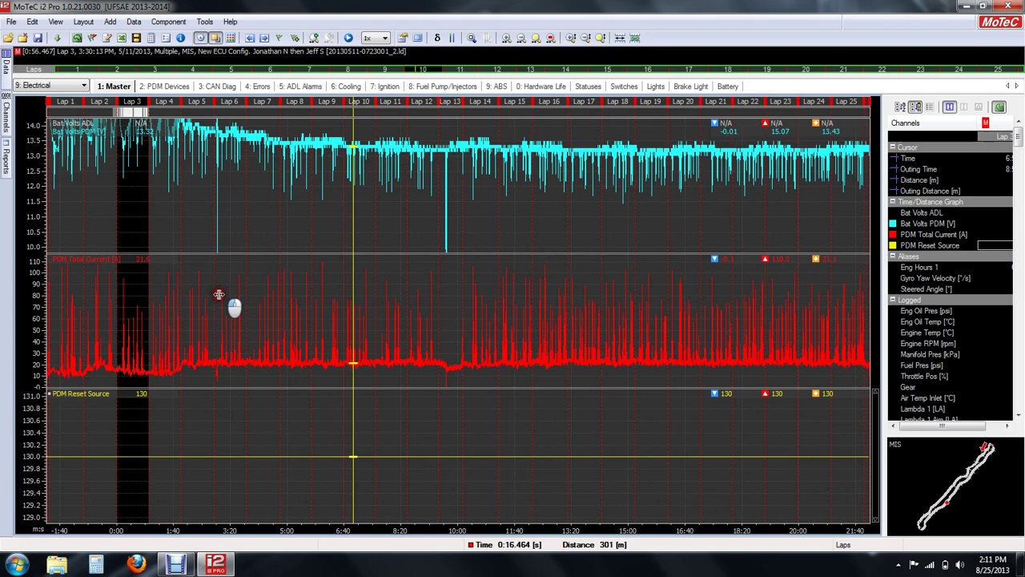
key(l)
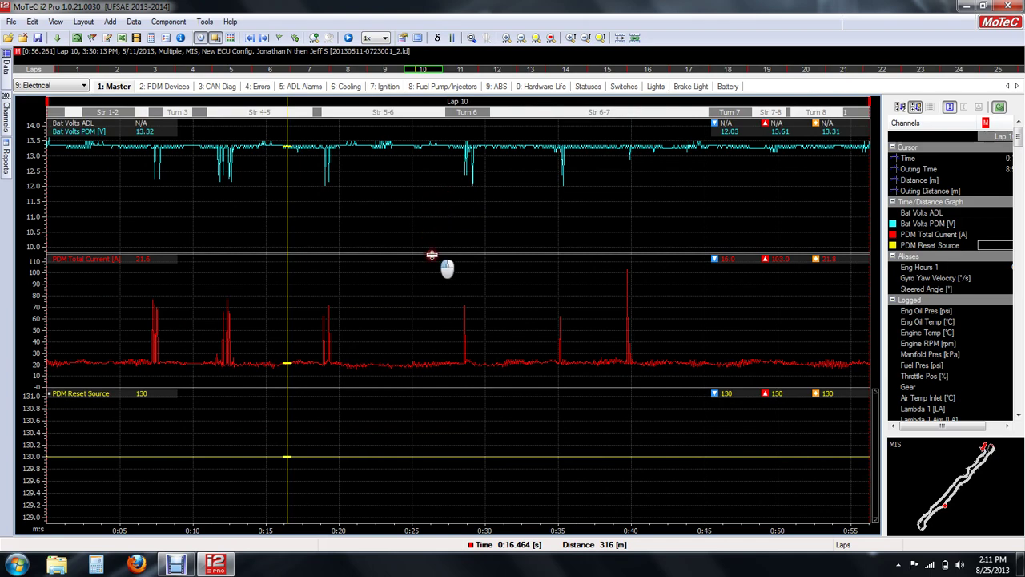
scroll(446, 266, up, 1)
scroll(451, 282, up, 6)
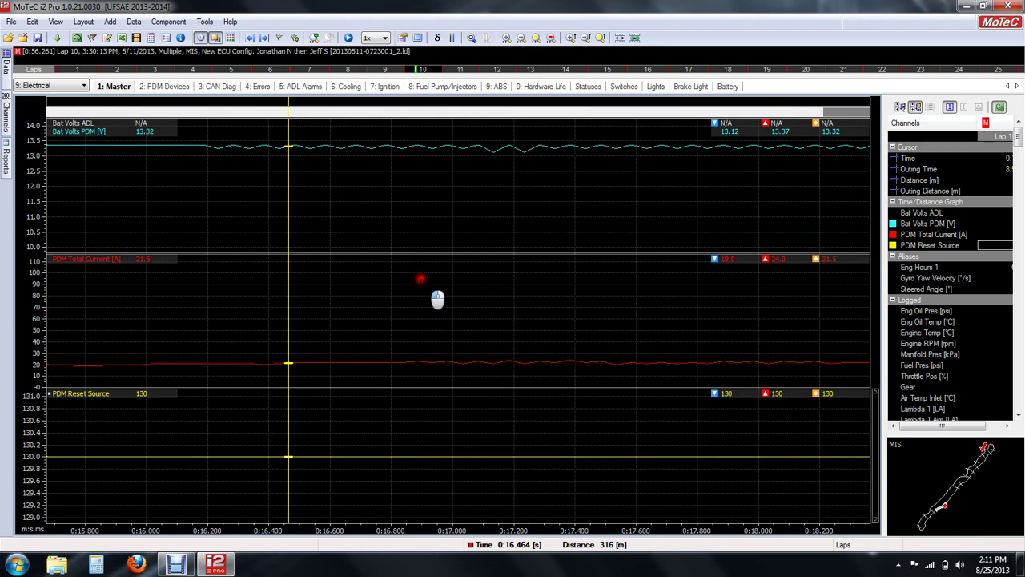
key(l)
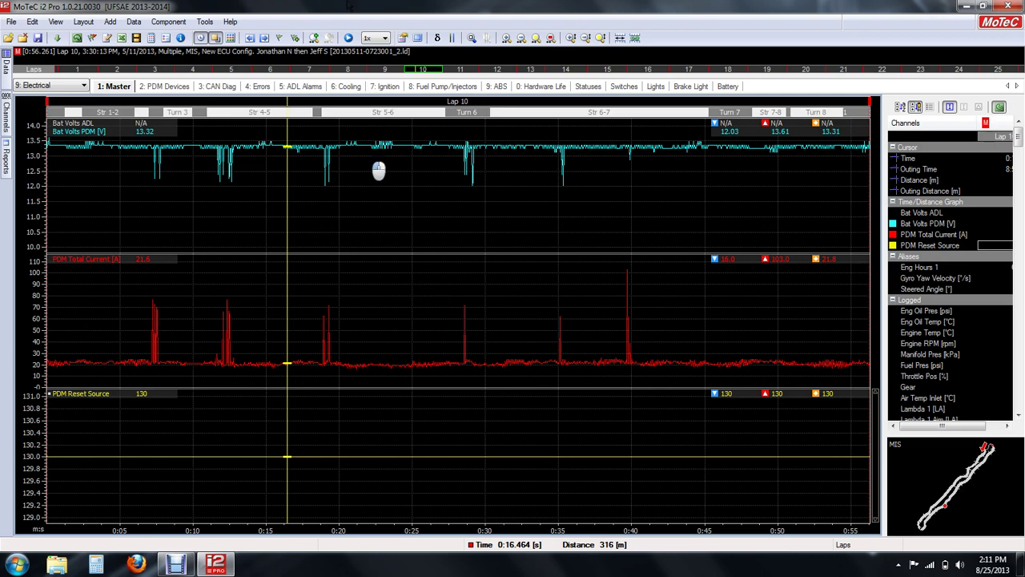
Show lap 7 as the main lap, step back to lap 5, and step forward lap by lap to lap 8
click(314, 70)
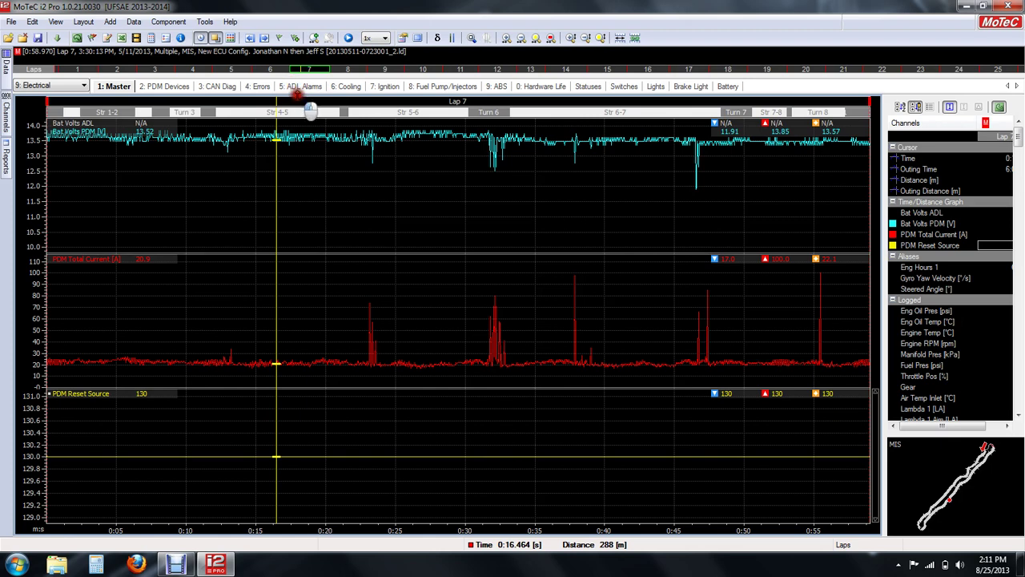
key(ctrl+Left)
key(ctrl+Left)
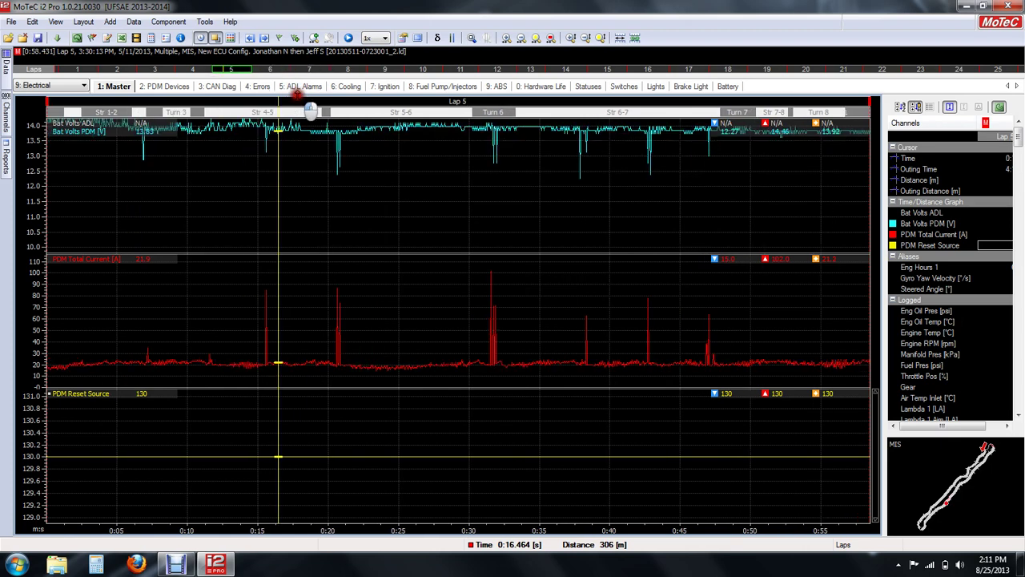
key(ctrl+Right)
key(ctrl+Right)
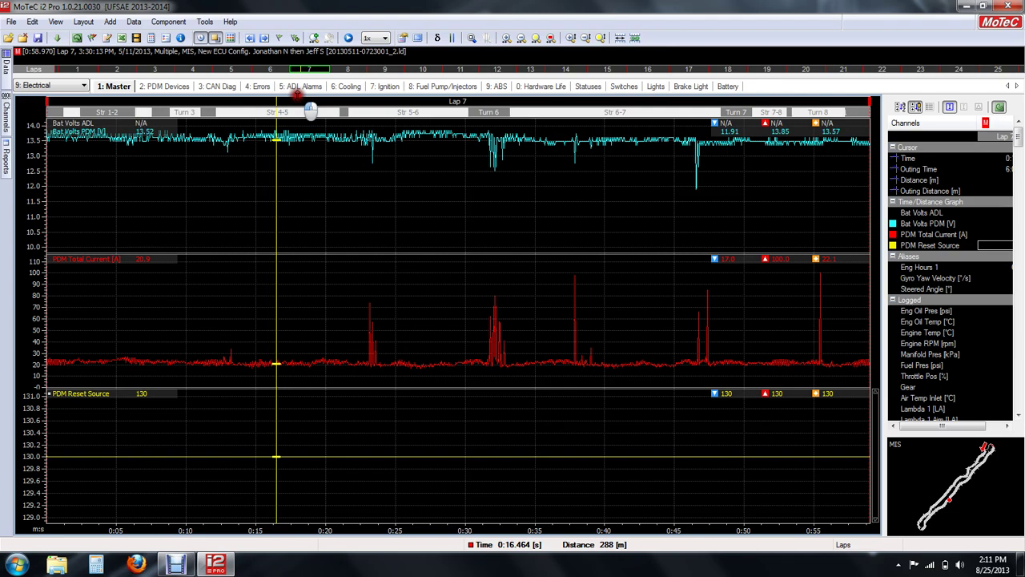
key(Page_Down)
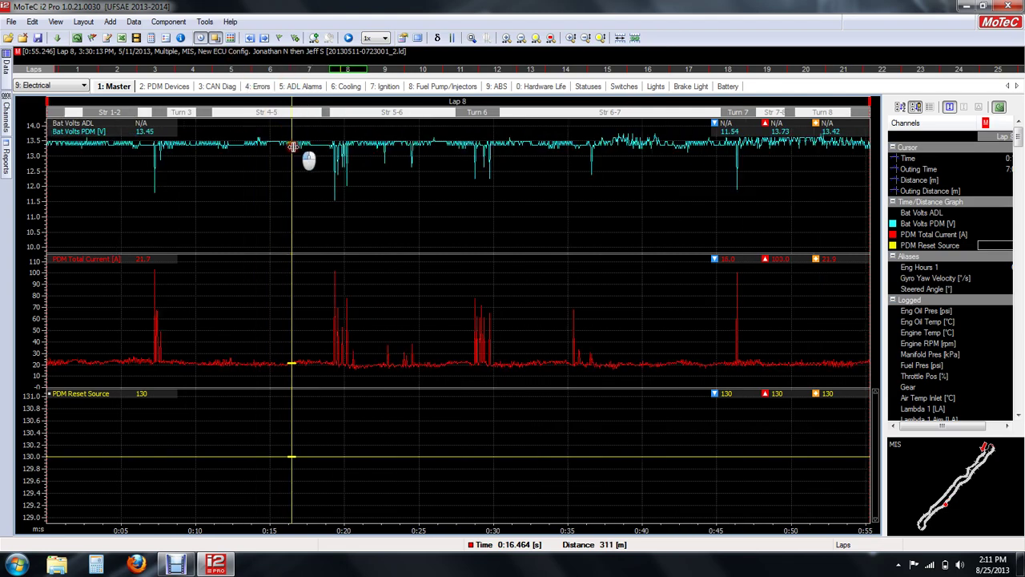
Examine the voltage dips and PDM current spikes around lap 8 over laps 6 to 12, placing the cursor late in lap 7
scroll(353, 193, up, 2)
scroll(352, 192, down, 3)
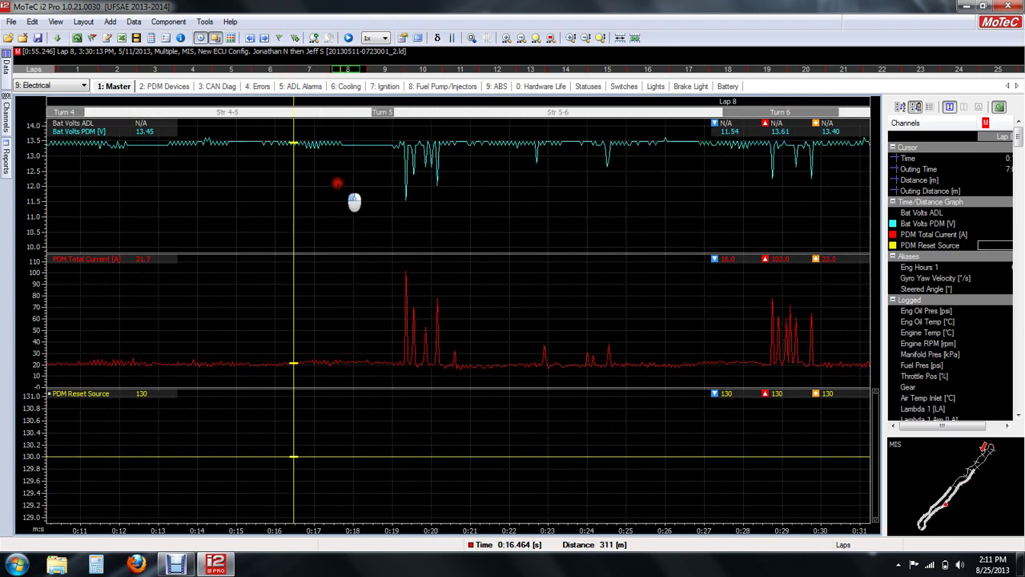
scroll(351, 199, down, 1)
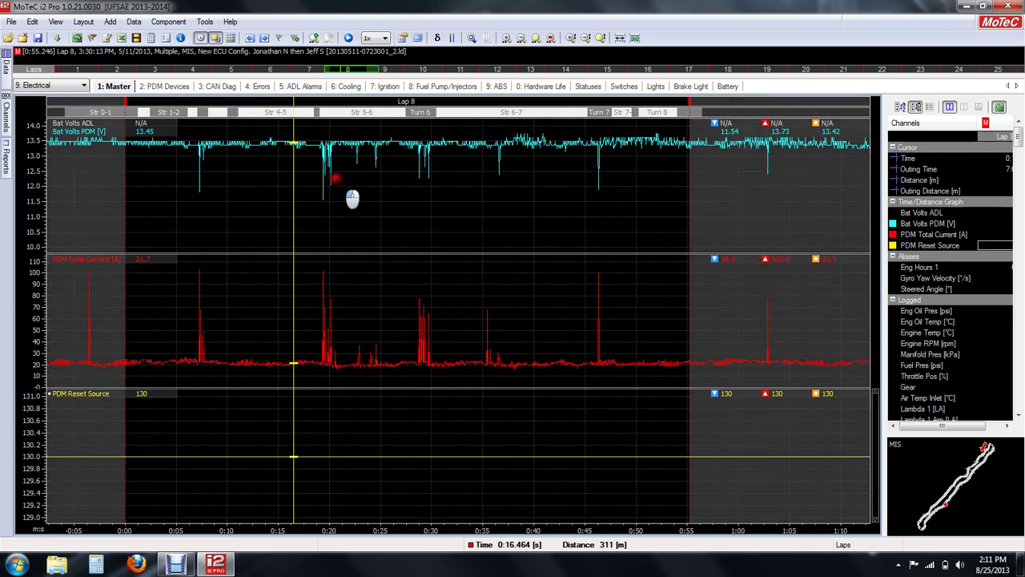
scroll(353, 198, down, 3)
scroll(353, 197, down, 3)
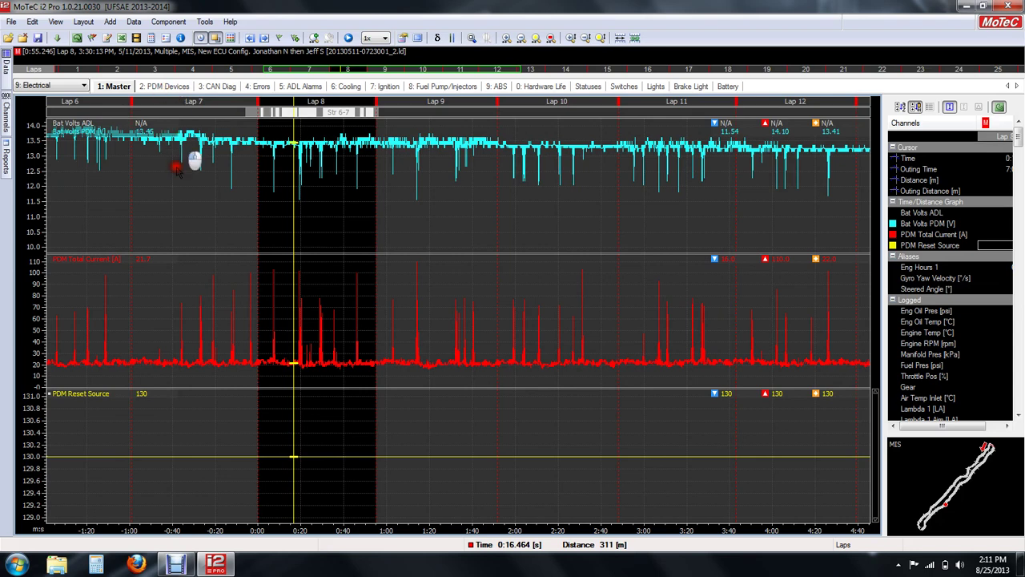
drag(155, 192, 227, 369)
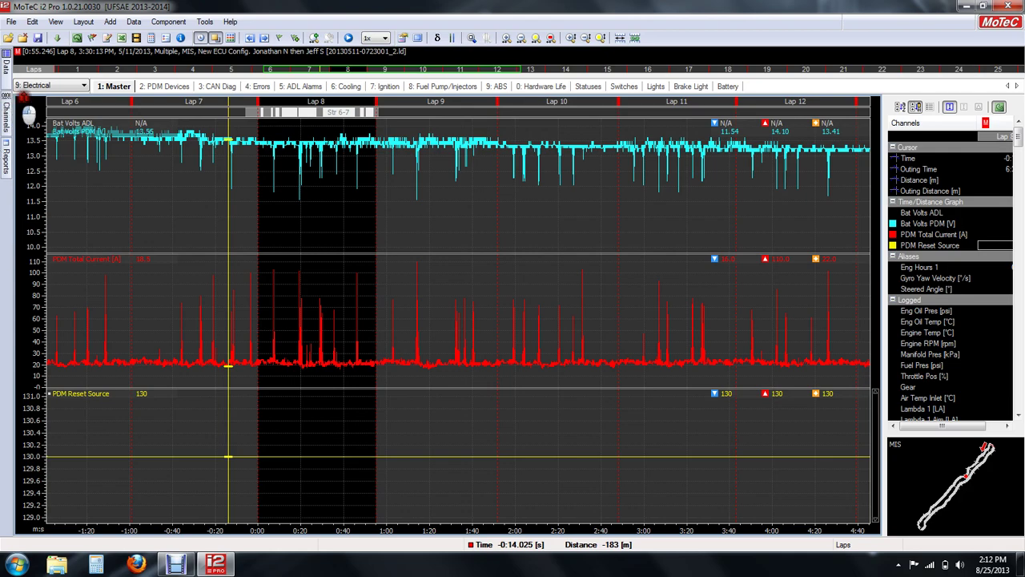
Return to the Vitals worksheet of the Engine workbook
click(32, 86)
click(32, 122)
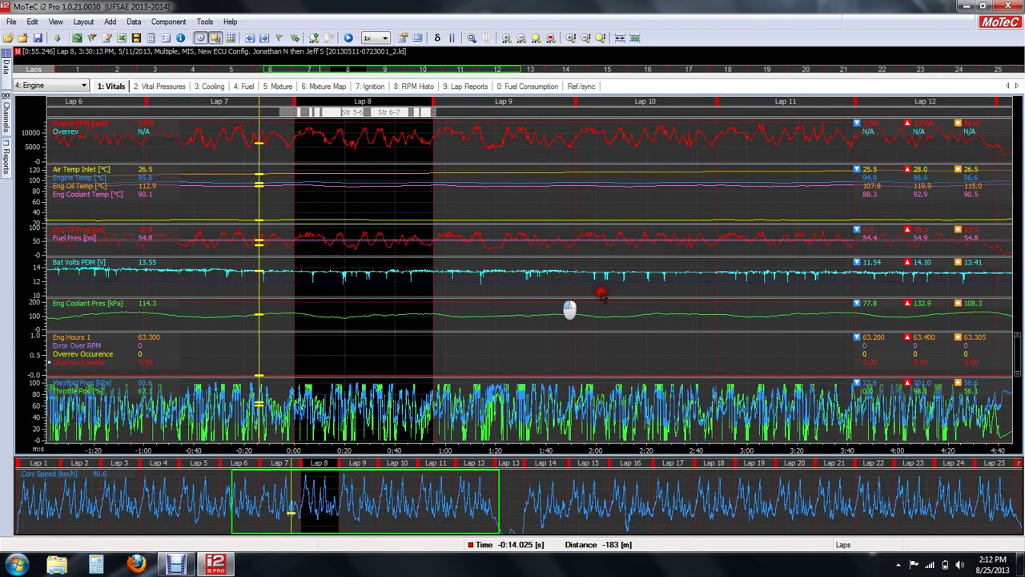
Show the whole log on the Vitals graph and inspect the battery voltage around lap 12 and the start of lap 13
scroll(666, 295, down, 3)
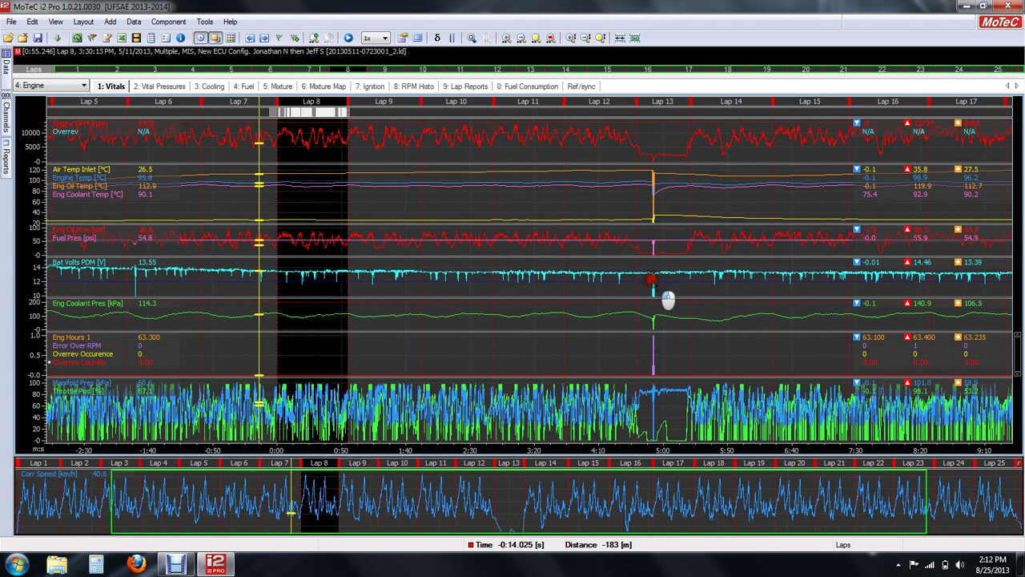
scroll(666, 295, down, 3)
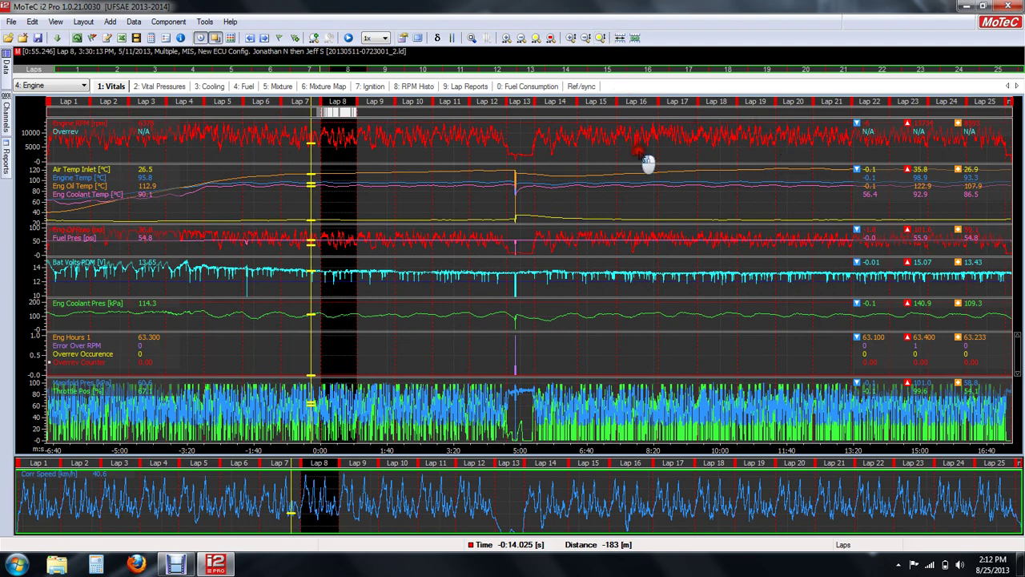
click(867, 265)
drag(868, 271, 969, 274)
click(514, 279)
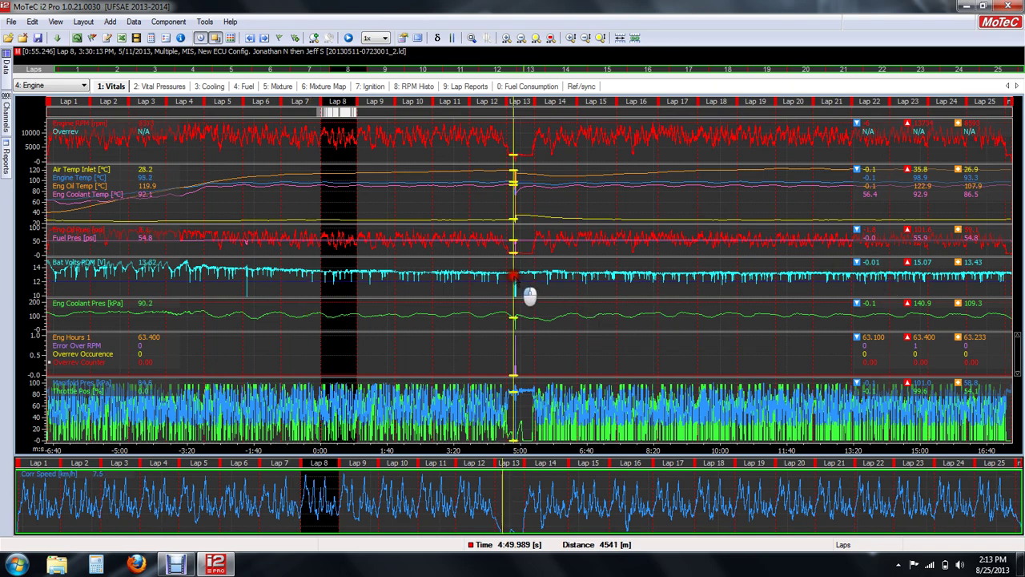
drag(513, 279, 491, 283)
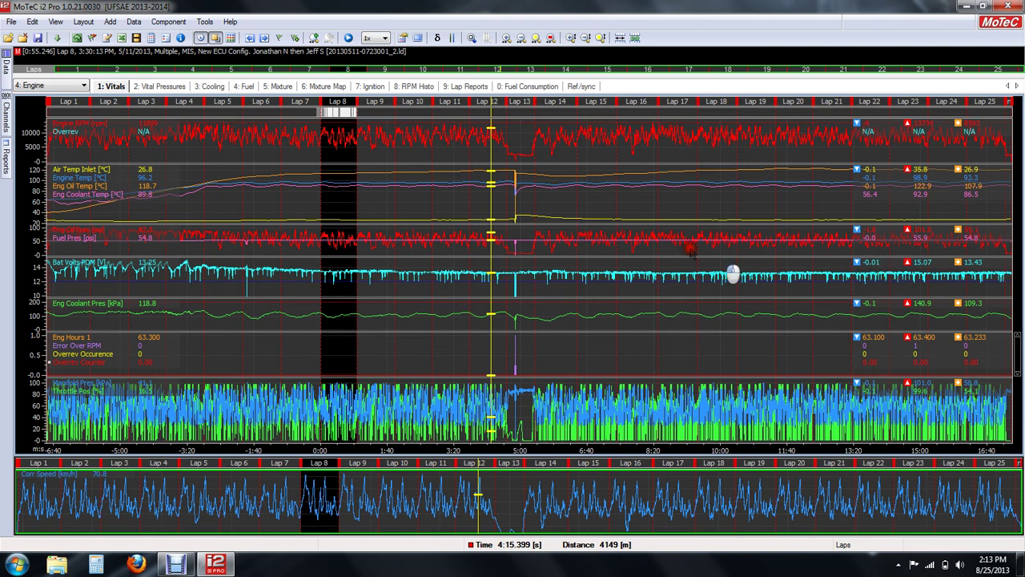
Jump the cursor to the minimum Bat Volts PDM value, inspect the traces around it, and show the whole log again
click(229, 190)
click(870, 265)
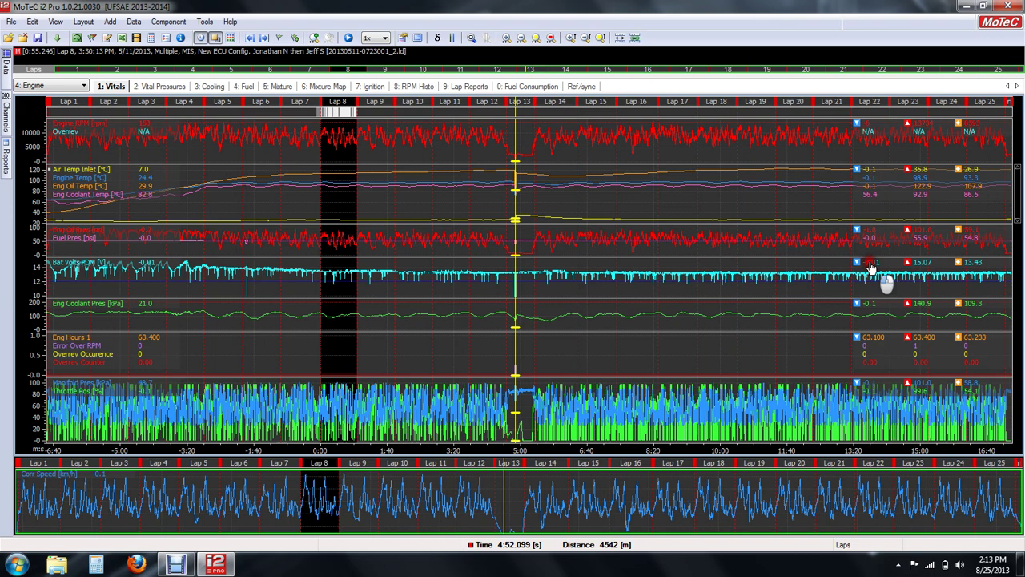
scroll(870, 265, up, 3)
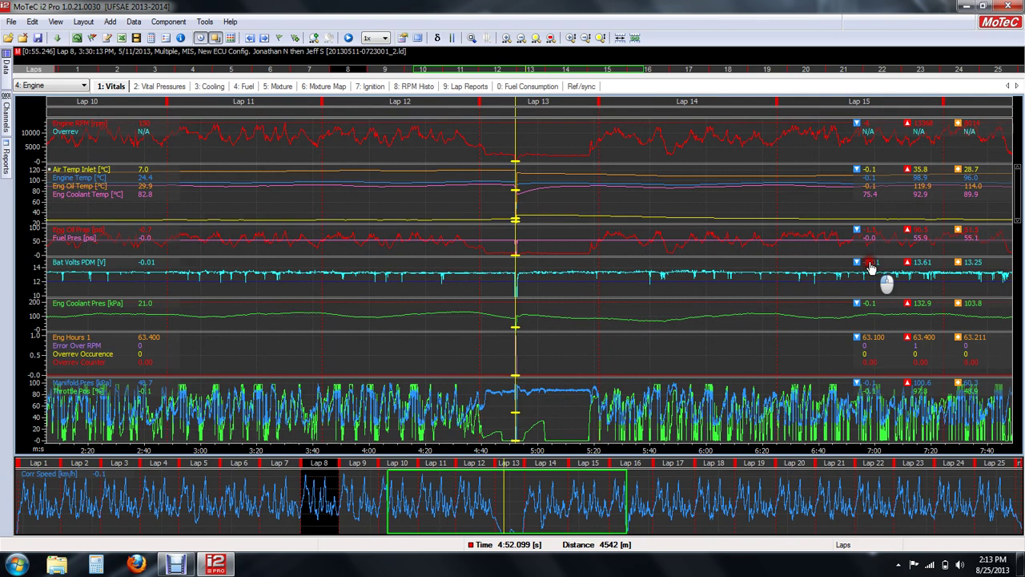
scroll(870, 266, down, 3)
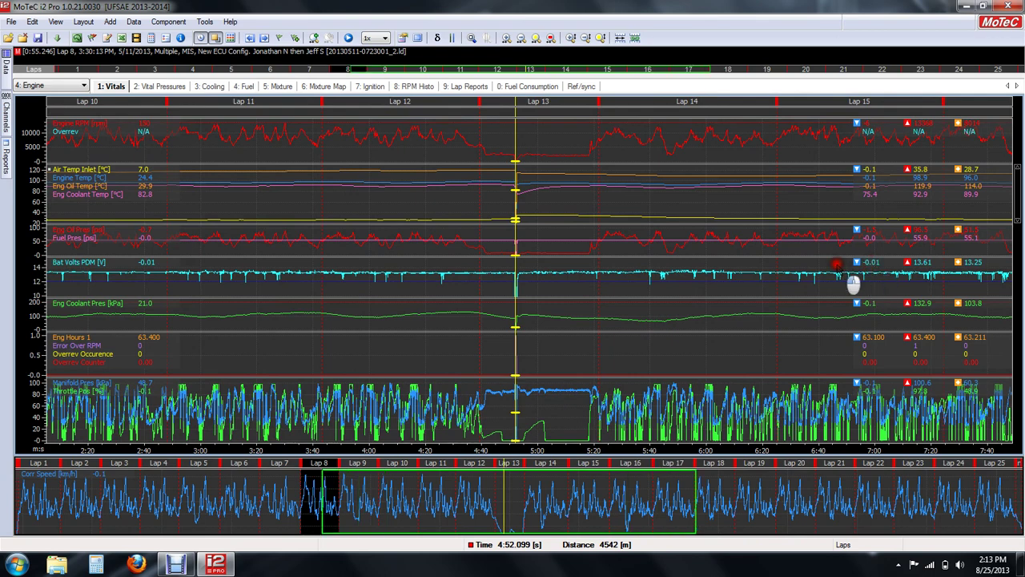
scroll(857, 285, down, 2)
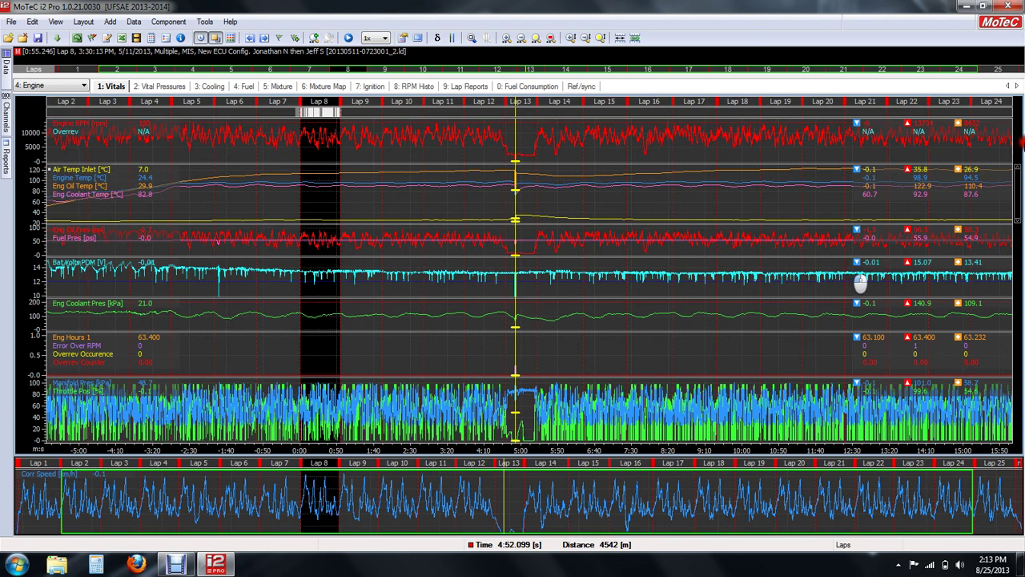
scroll(504, 248, down, 1)
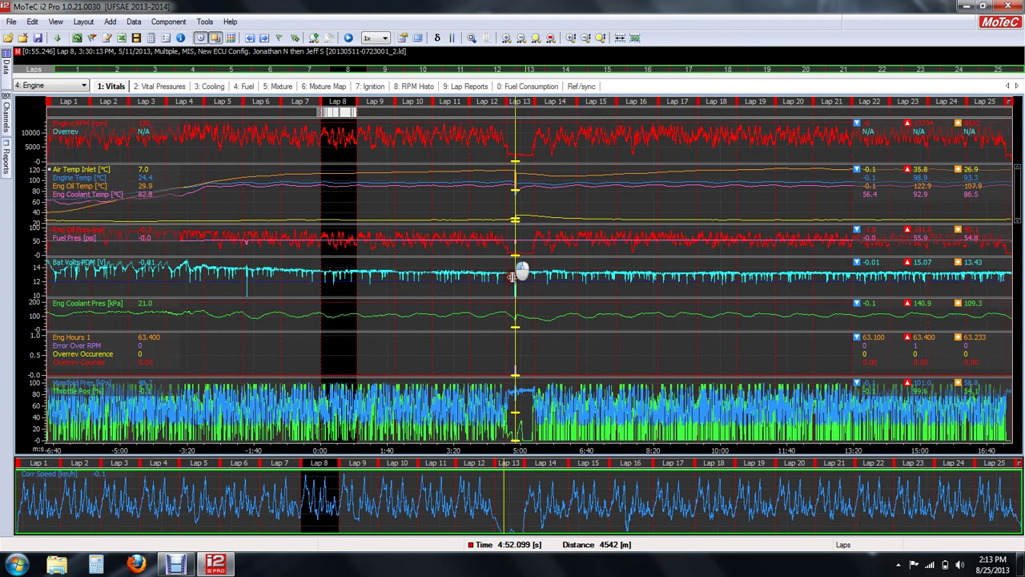
Narrow the graph to laps 1 to 12 and examine the deep battery voltage dip in early lap 6
click(504, 282)
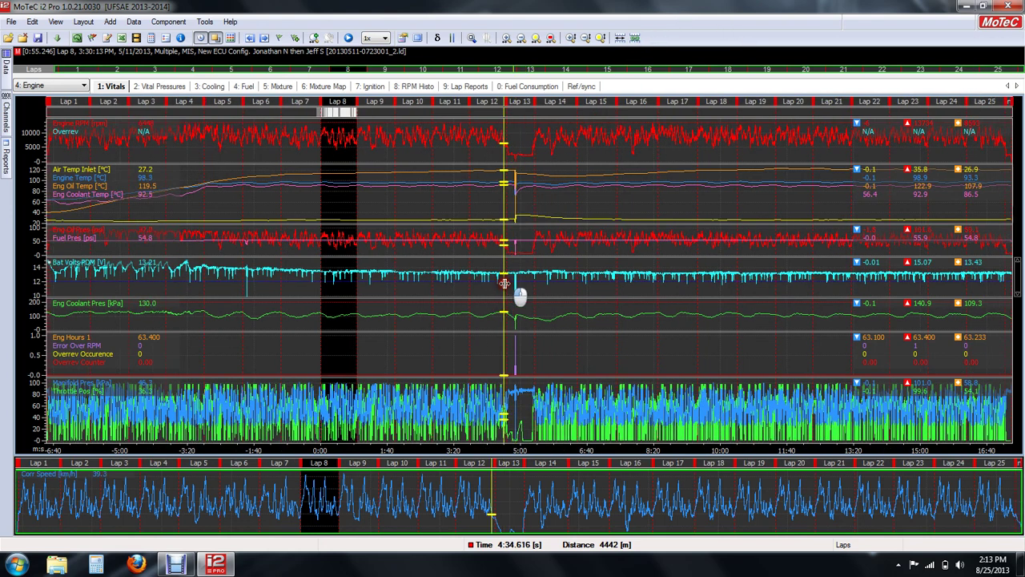
drag(504, 282, 83, 285)
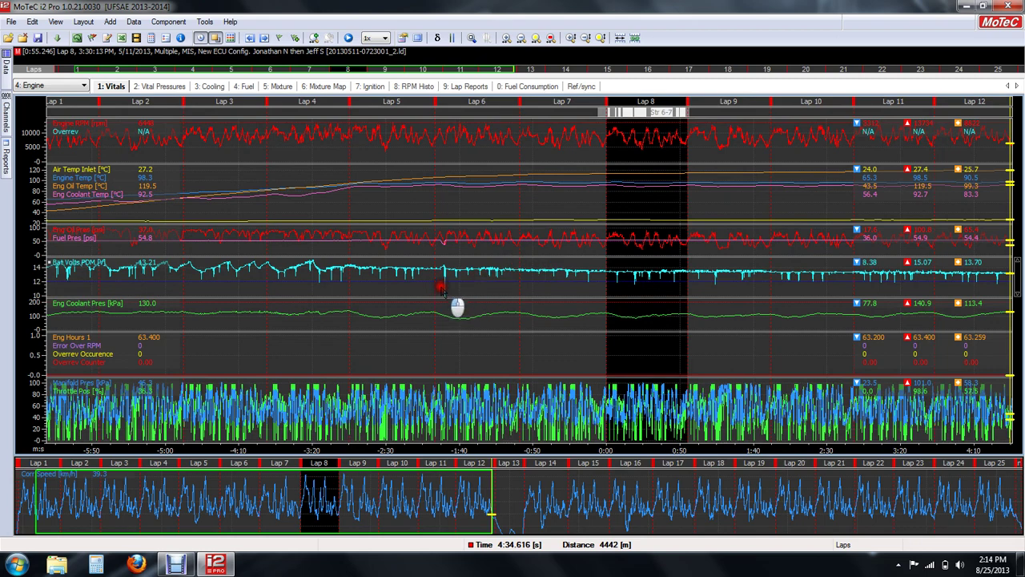
drag(441, 286, 452, 288)
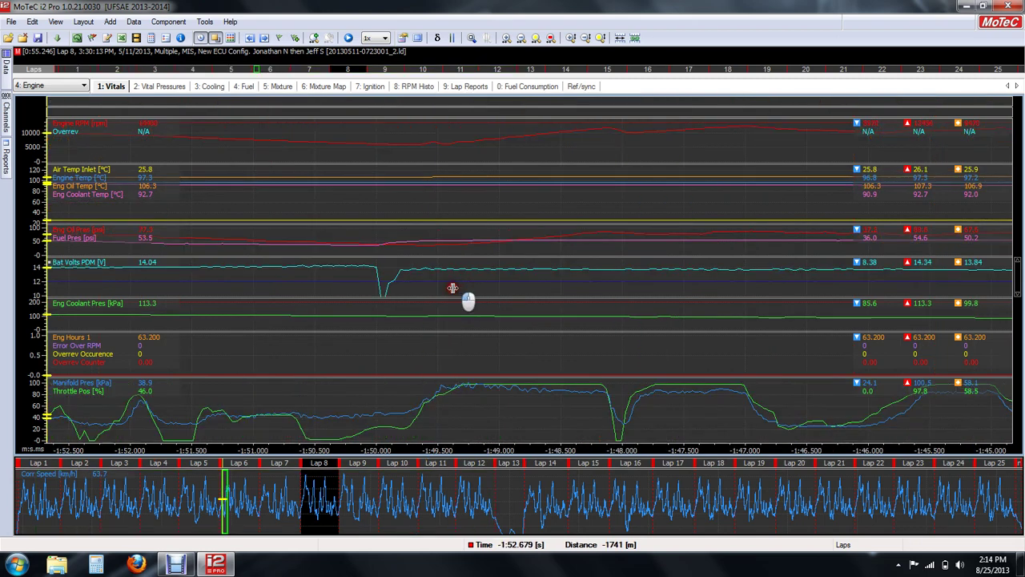
scroll(355, 294, down, 3)
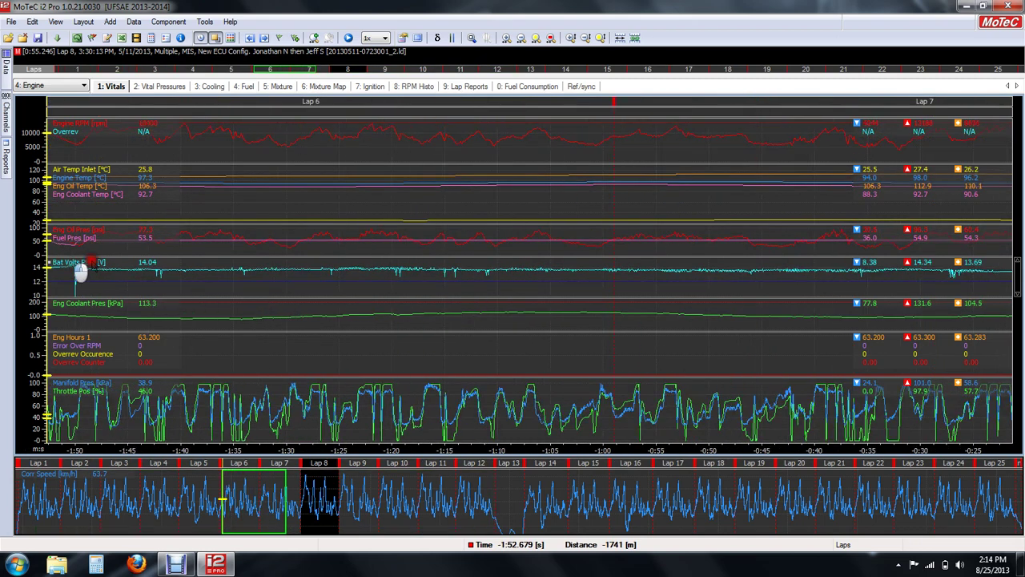
drag(92, 262, 135, 275)
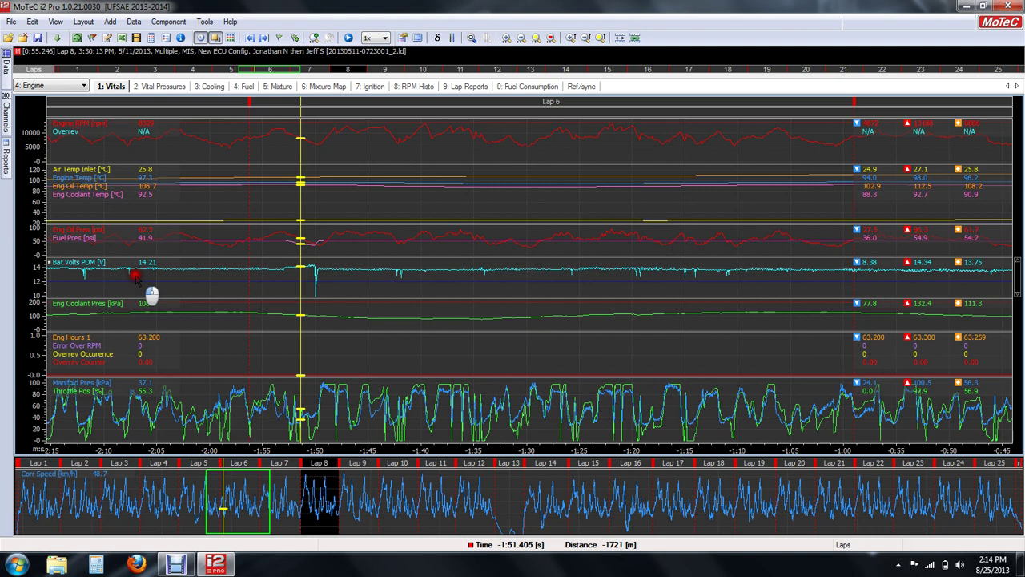
Review the scale and minimum-line settings of the Bat Volts PDM group in the graph's properties and close them without changes
right_click(374, 281)
click(385, 286)
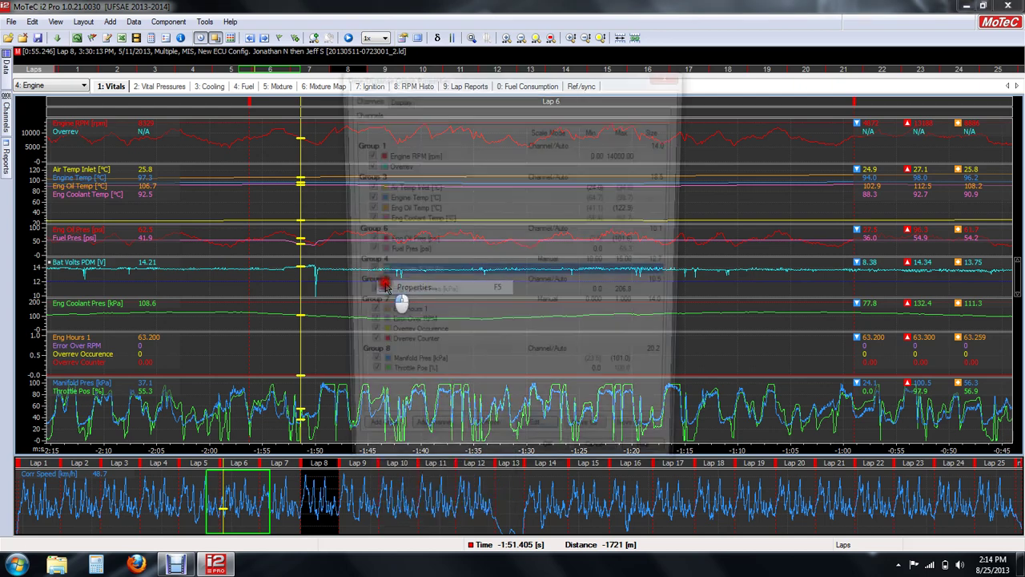
drag(470, 83, 662, 40)
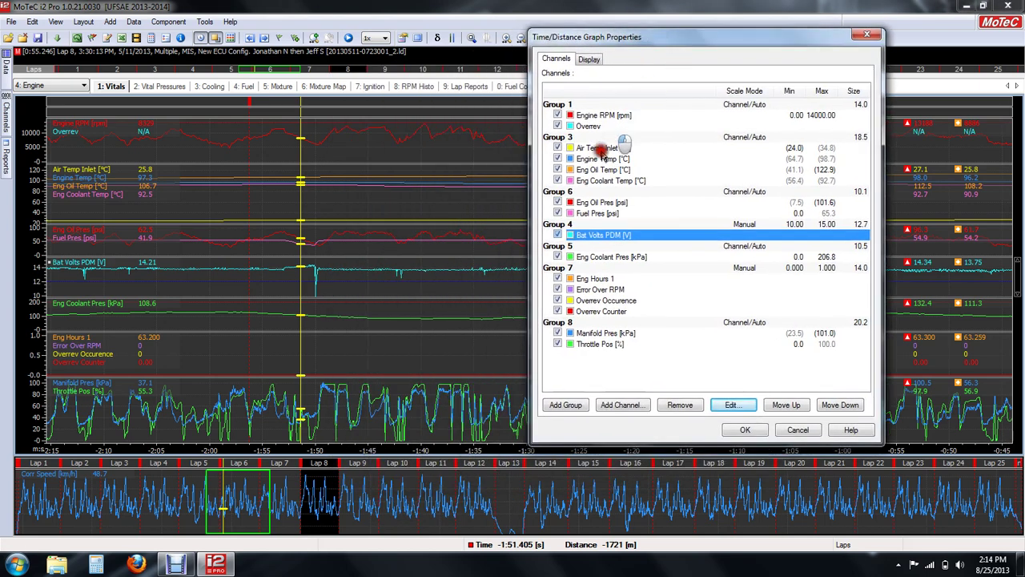
click(597, 230)
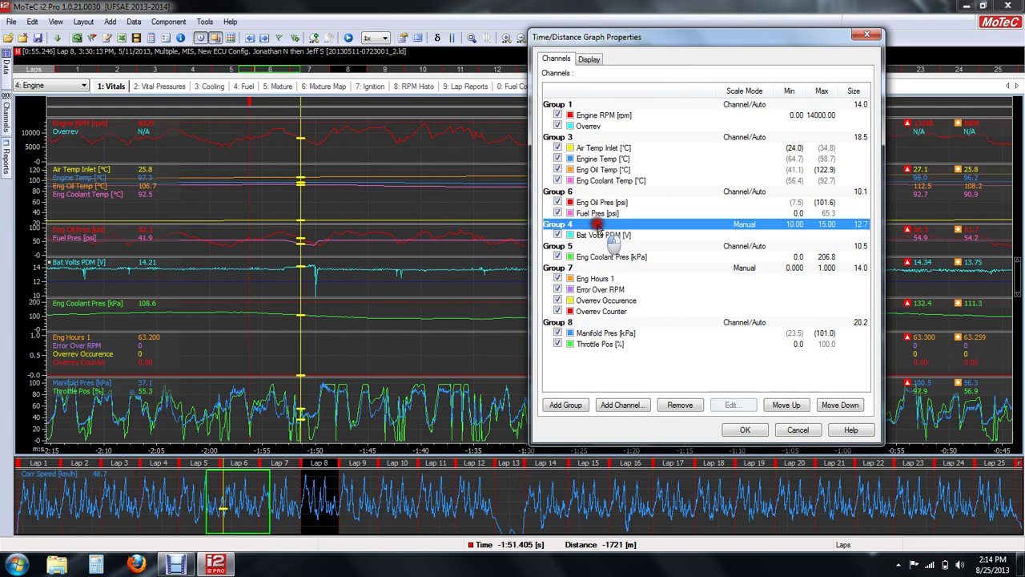
double_click(597, 228)
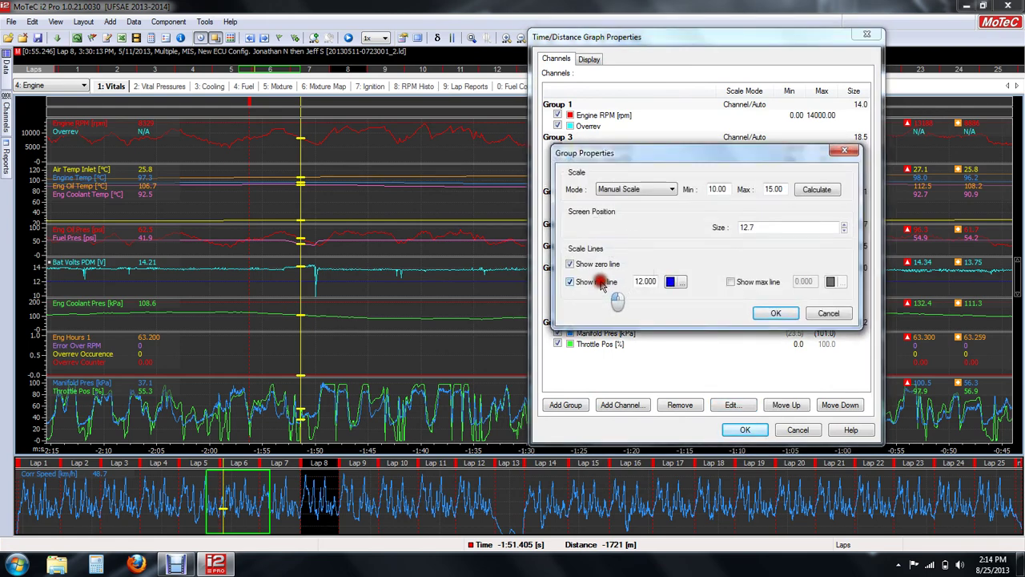
click(635, 279)
click(770, 322)
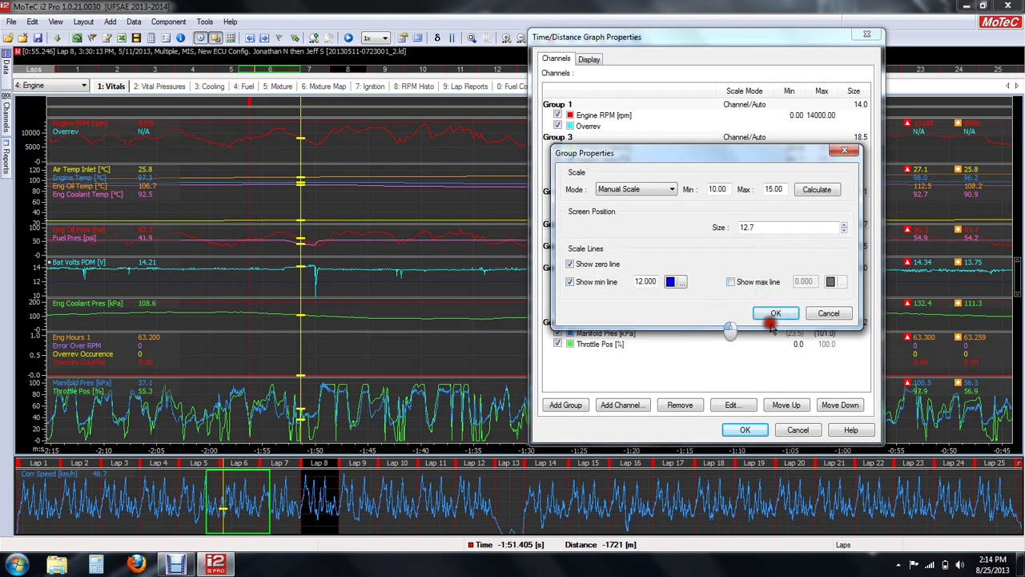
click(829, 313)
click(798, 430)
Examine the battery voltage trace across all laps of the log
scroll(472, 284, down, 5)
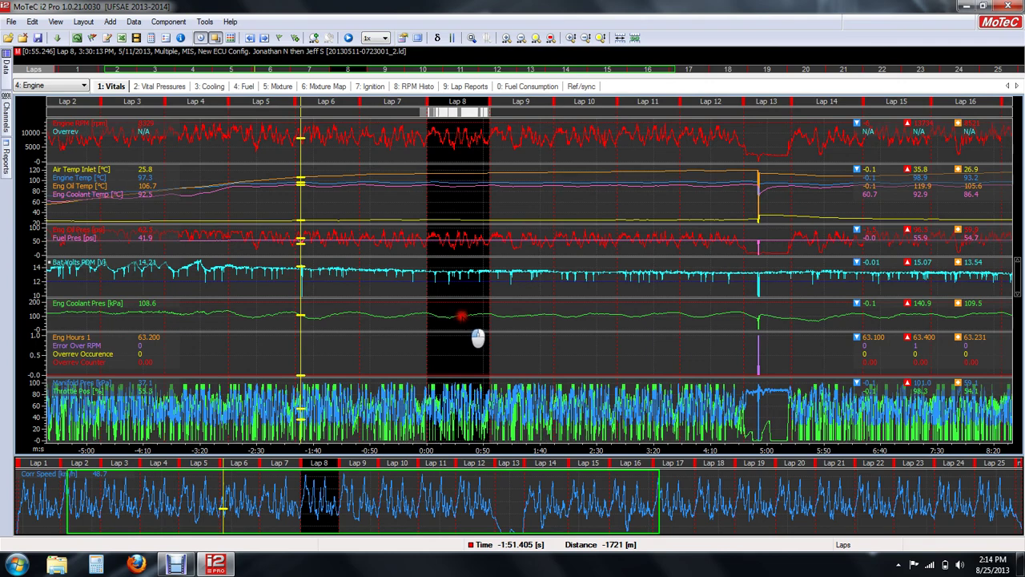
scroll(479, 335, down, 2)
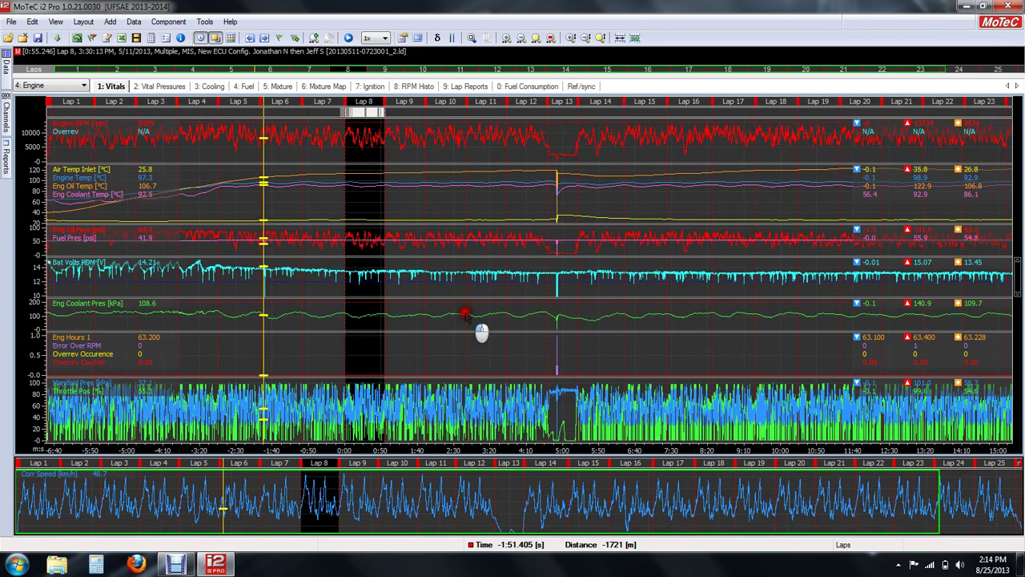
scroll(481, 333, up, 2)
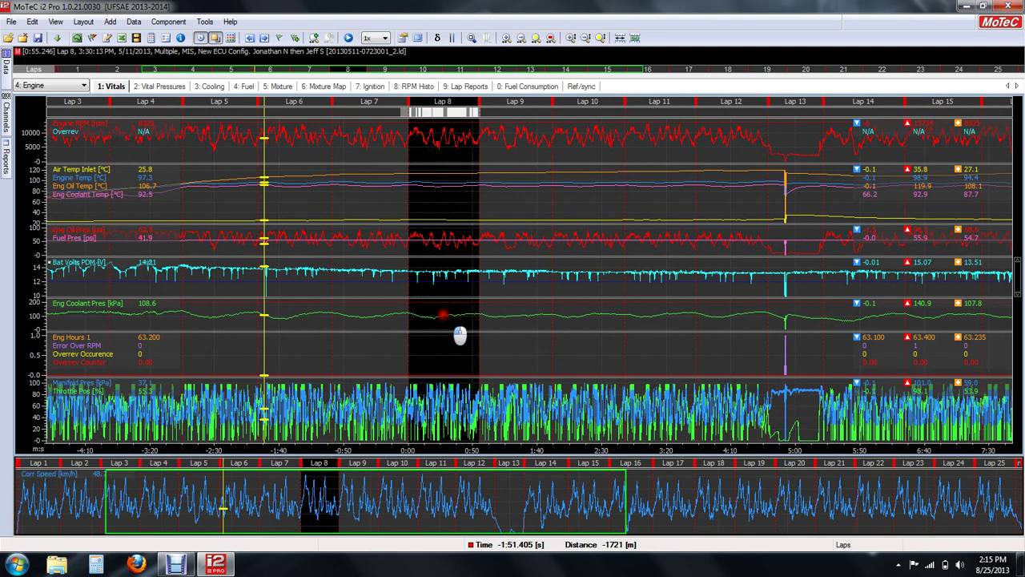
scroll(480, 312, down, 2)
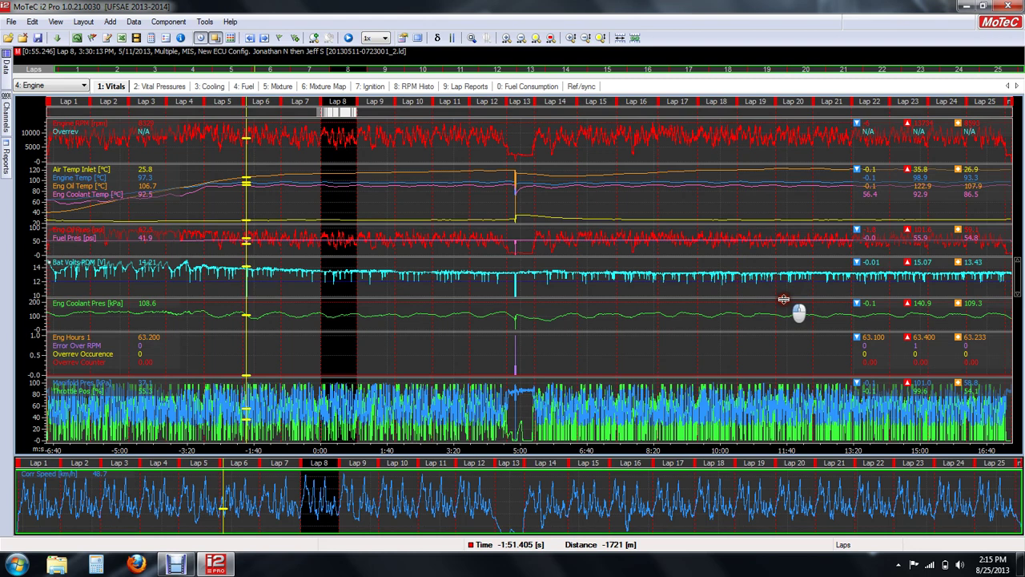
click(784, 300)
Show the Vital Pressures worksheet and inspect points on the oil pressure versus RPM plot, including an outlier below the main band
click(172, 86)
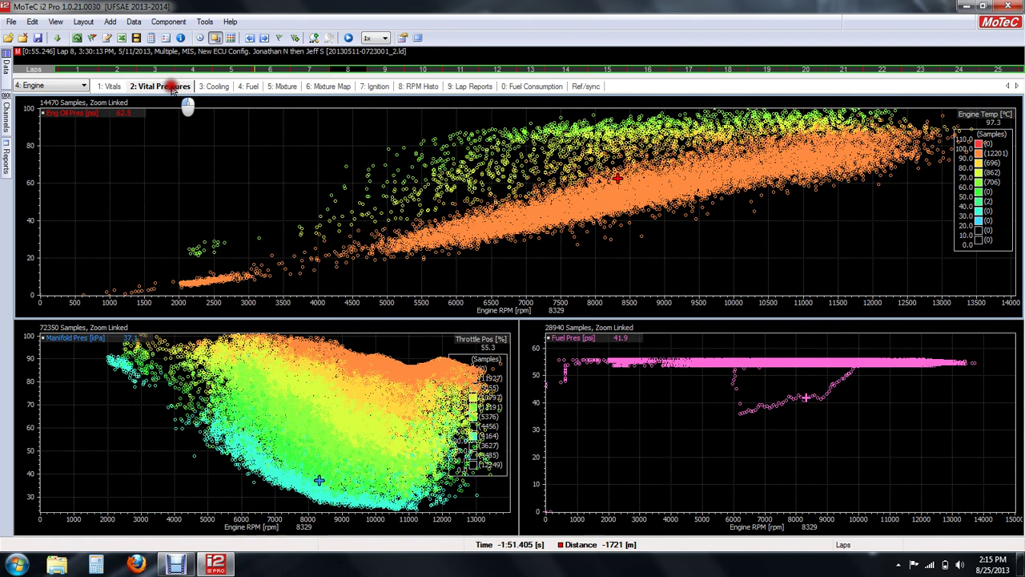
click(662, 176)
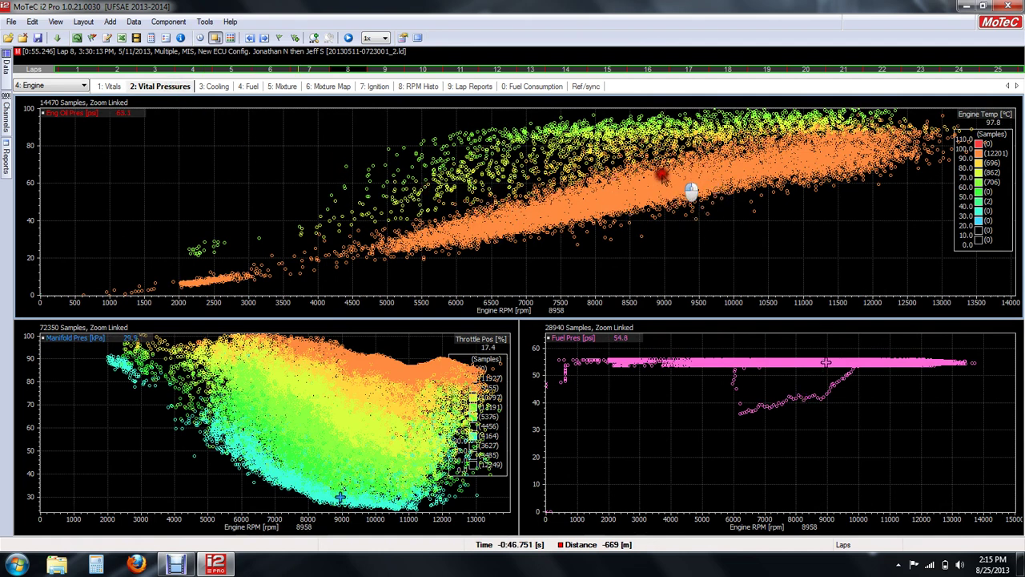
drag(662, 176, 496, 222)
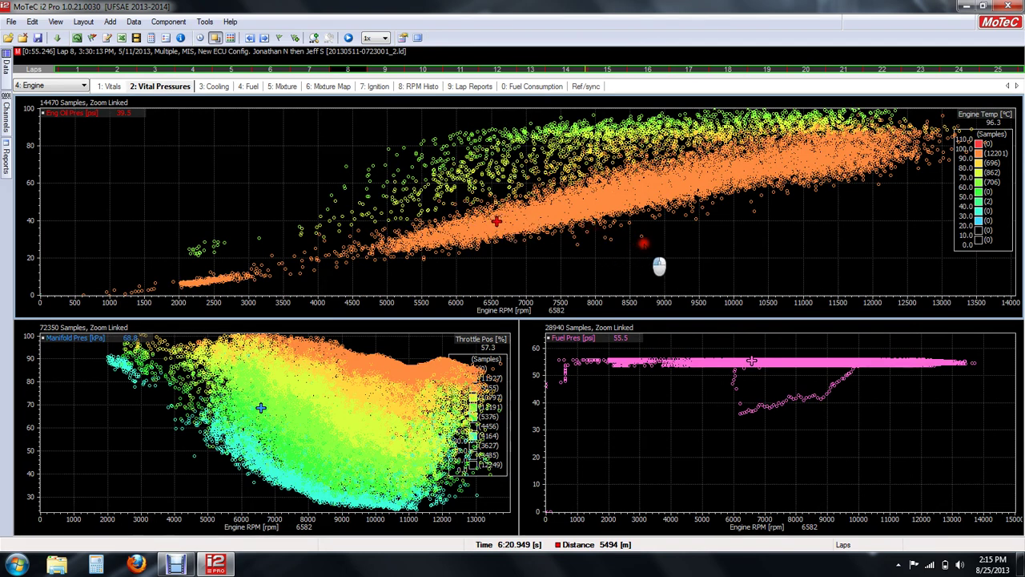
click(641, 237)
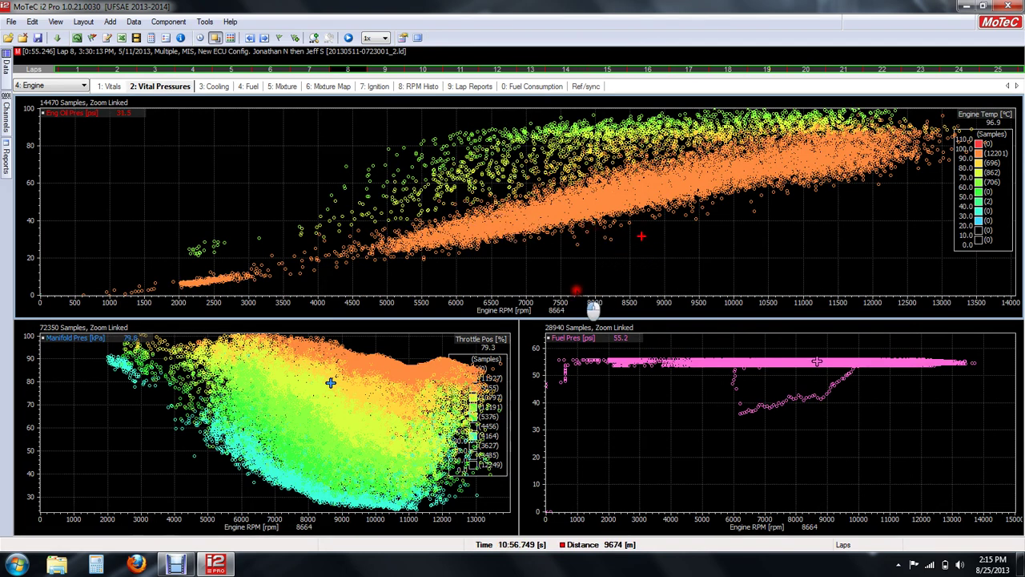
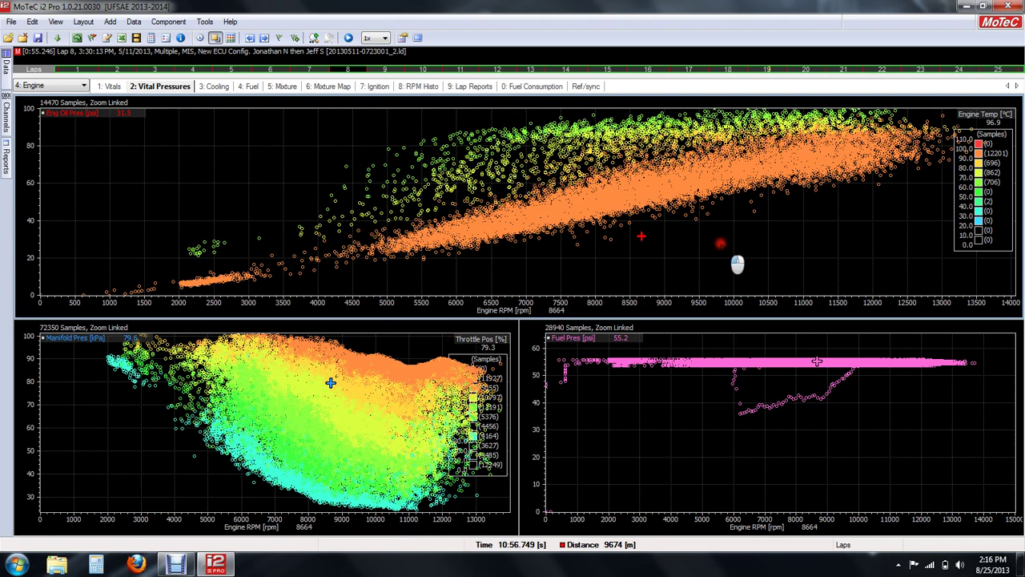
Review the channel and axis settings in the oil pressure scatter plot's properties and close them without changes
right_click(721, 244)
click(737, 250)
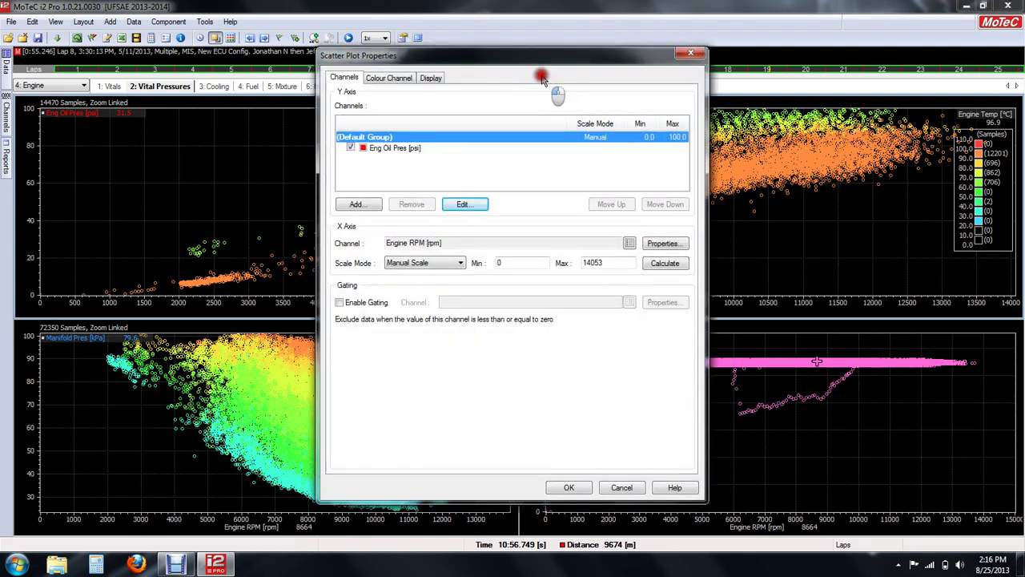
click(689, 54)
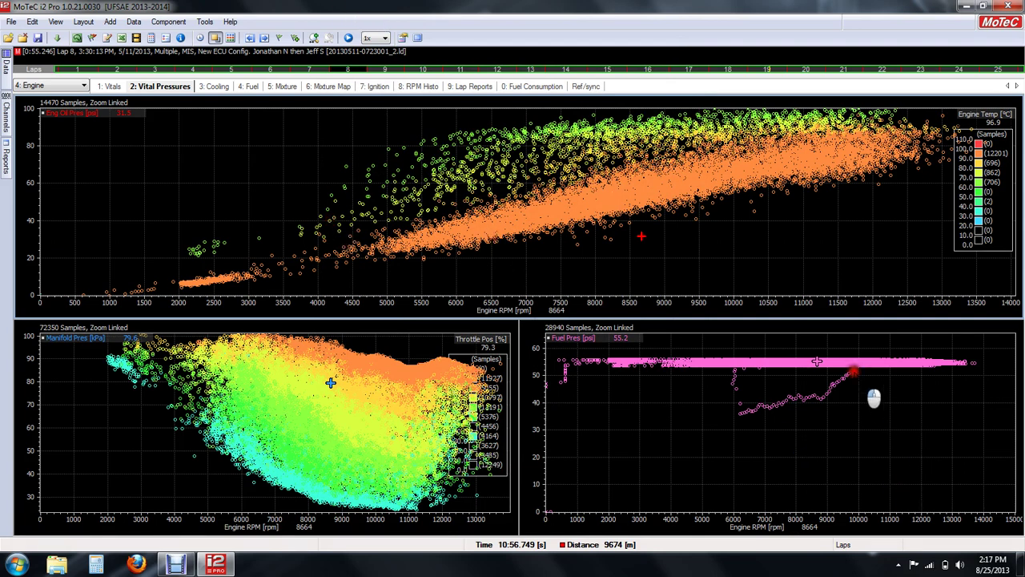
Inspect points along the low-pressure trail in the fuel pressure versus RPM plot
click(799, 396)
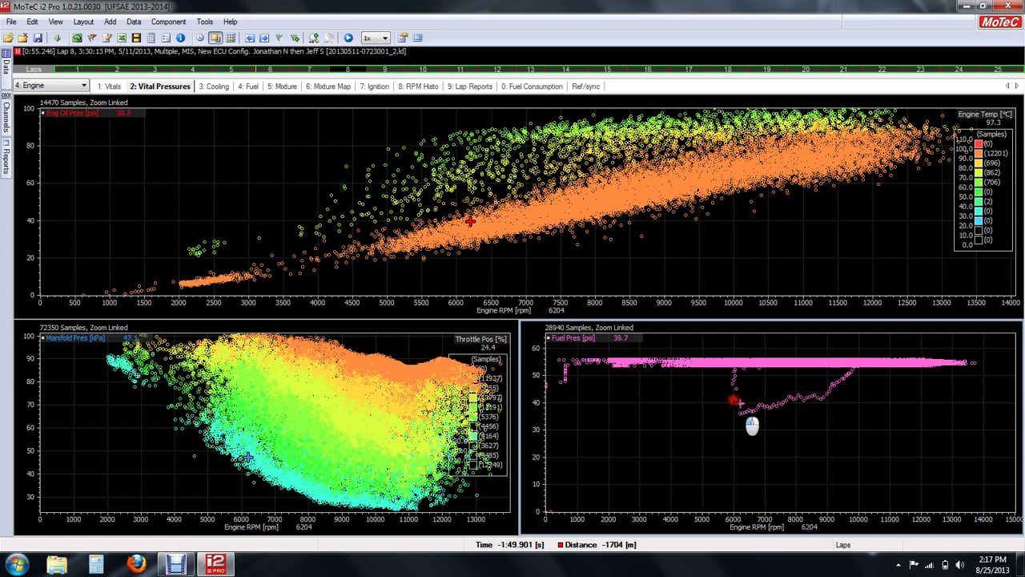
click(769, 410)
click(844, 383)
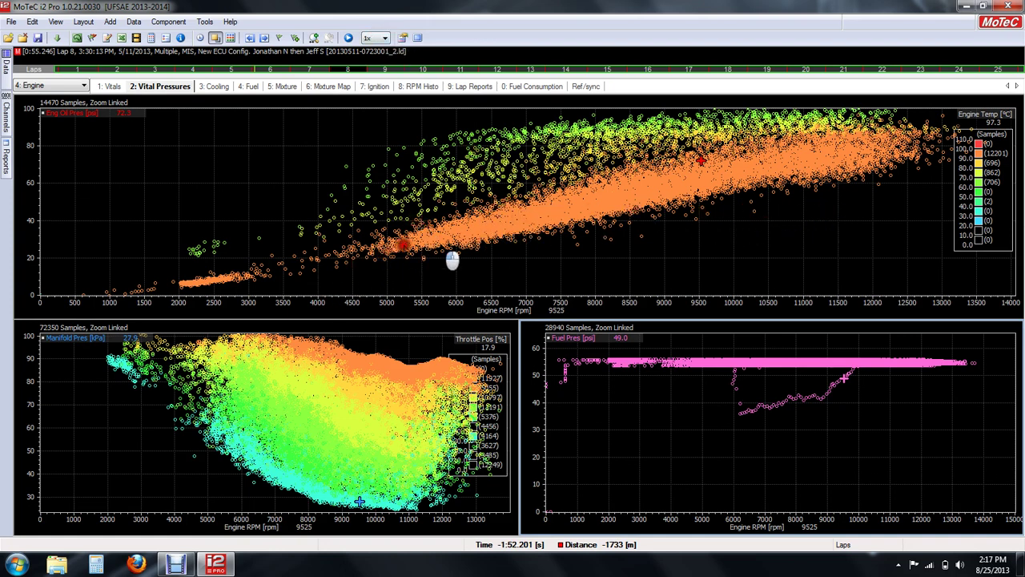
Trace the warm oil pressure band from low to high engine RPM on the oil pressure plot
click(388, 245)
drag(396, 264, 712, 192)
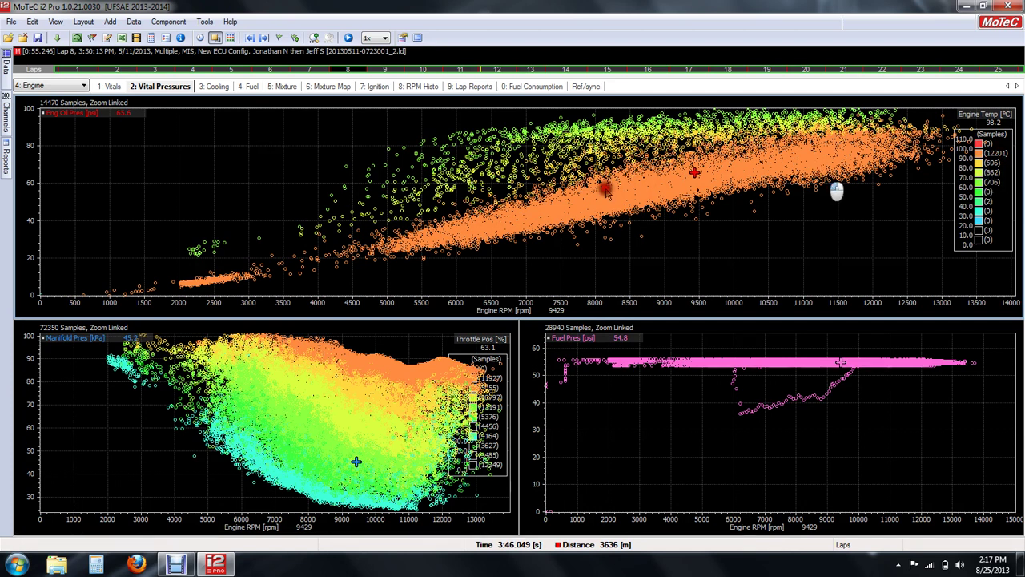
mouse_move(409, 267)
mouse_down()
mouse_move(505, 225)
mouse_move(541, 240)
mouse_move(495, 263)
mouse_move(384, 275)
mouse_up()
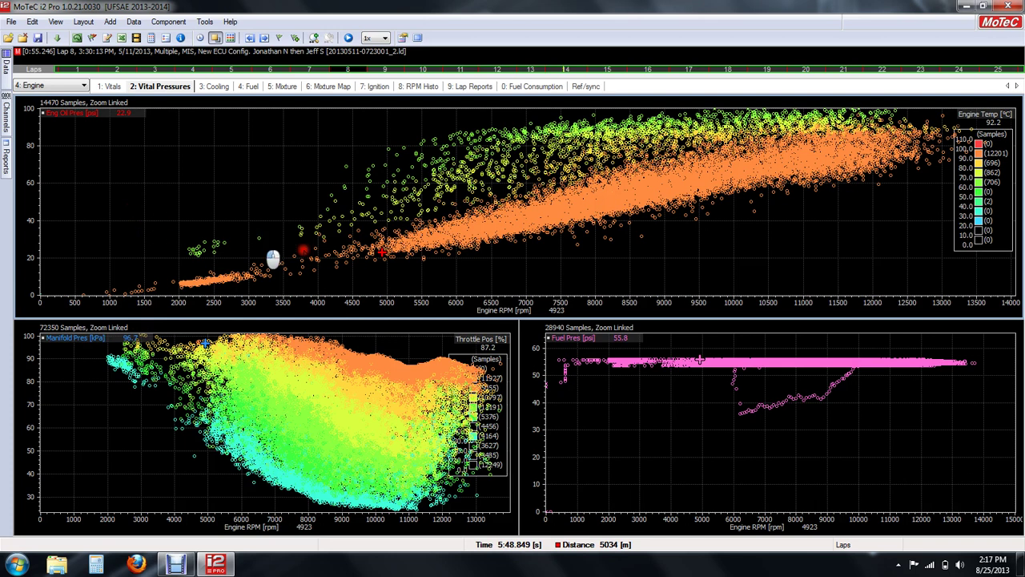
mouse_move(234, 299)
mouse_down()
mouse_move(400, 278)
mouse_move(403, 265)
mouse_move(499, 237)
mouse_move(640, 227)
mouse_move(771, 200)
mouse_move(810, 218)
mouse_up()
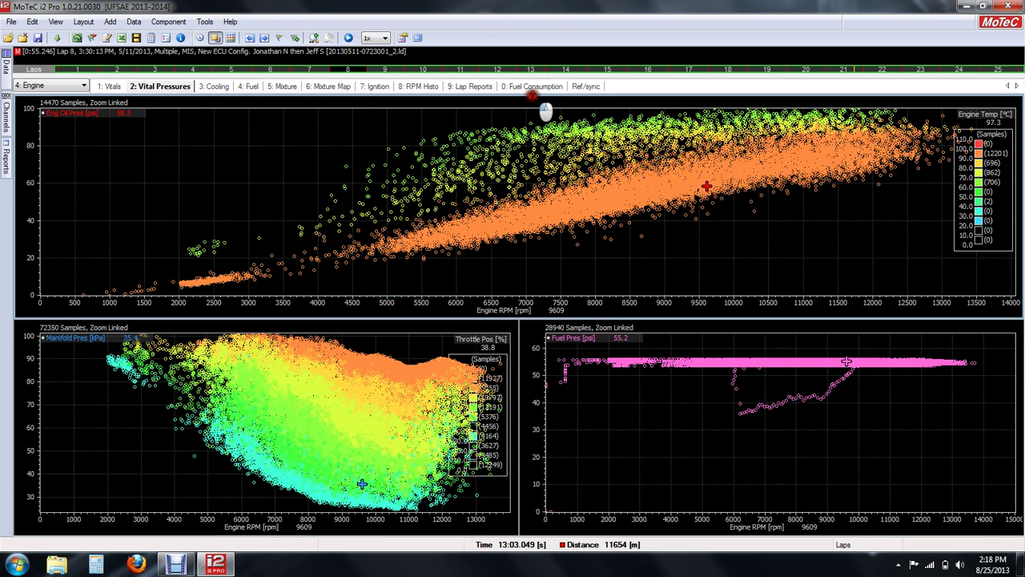
Inspect points at the high-RPM end of the warm oil pressure band against the Engine Temp colour legend
drag(789, 201, 834, 182)
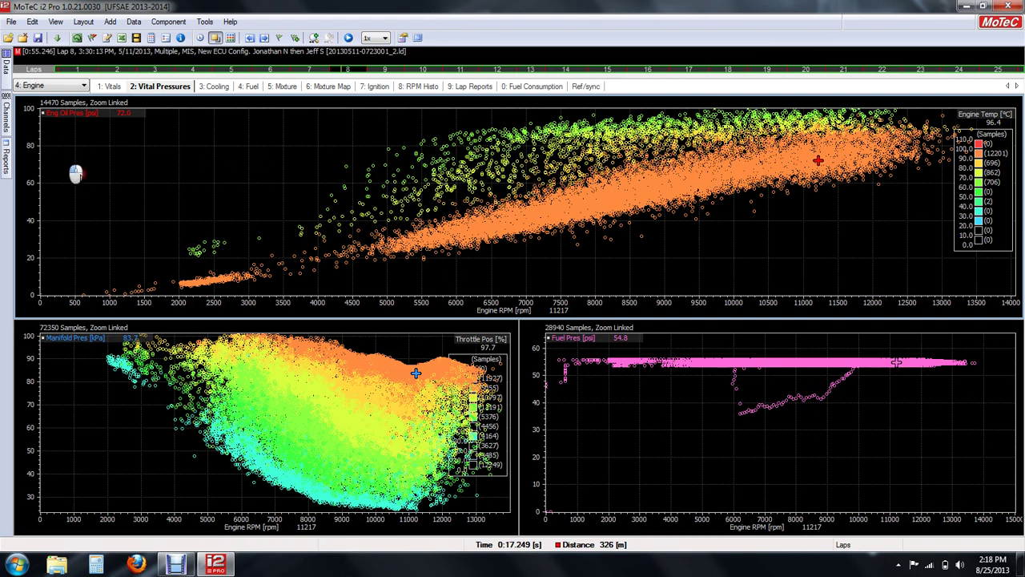
click(1002, 149)
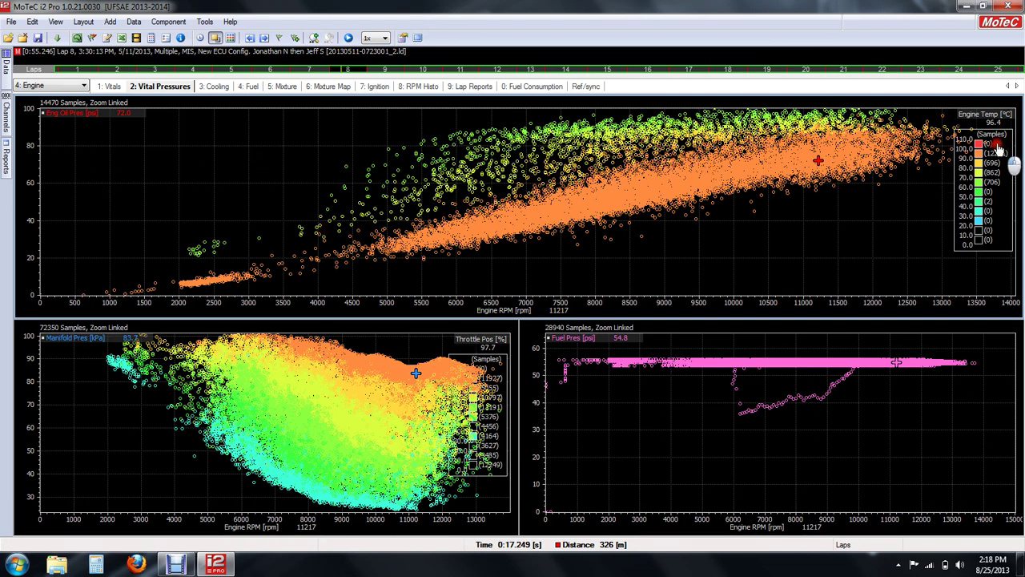
click(751, 71)
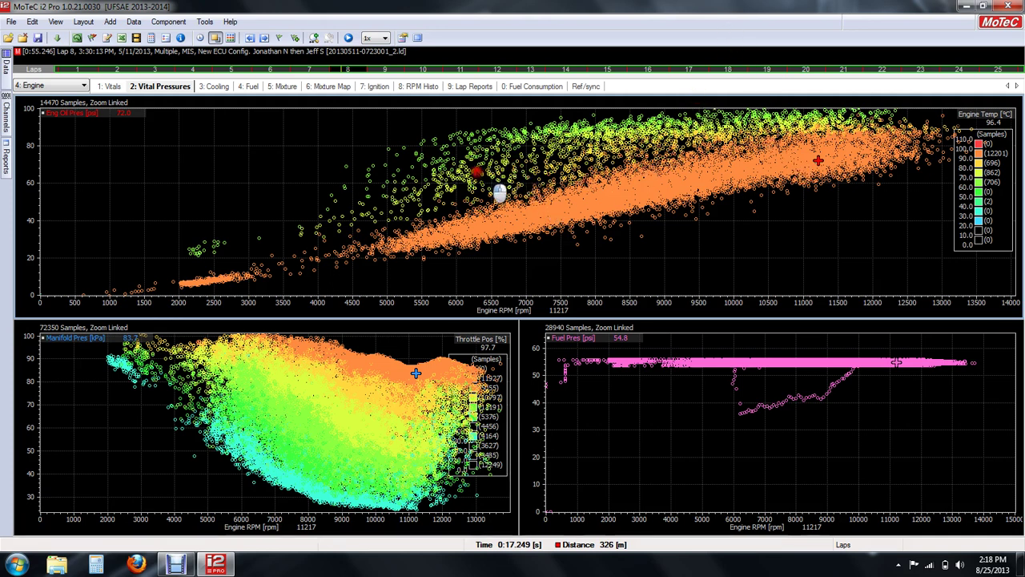
Inspect the cooler-engine points above the main band on the oil pressure plot, from about 4000 to 11300 rpm
click(315, 230)
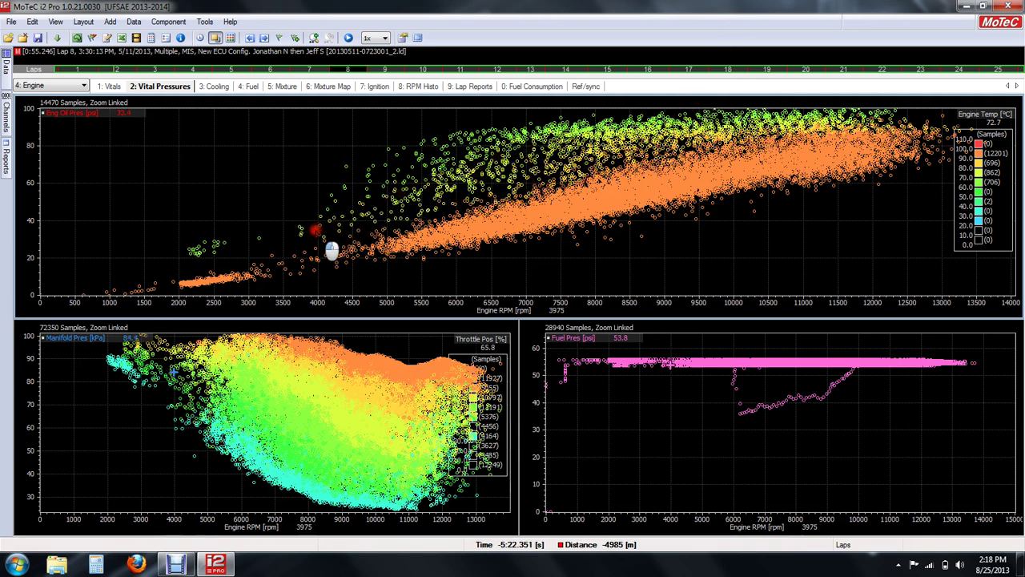
mouse_move(332, 250)
mouse_down()
mouse_move(420, 212)
mouse_move(446, 177)
mouse_move(488, 153)
mouse_move(327, 258)
mouse_move(471, 166)
mouse_up()
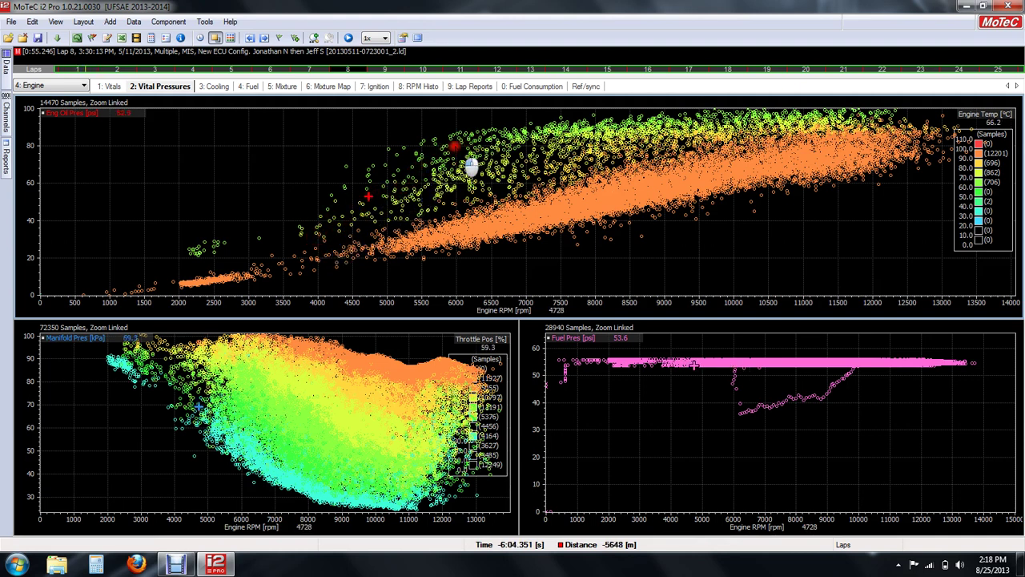
click(395, 224)
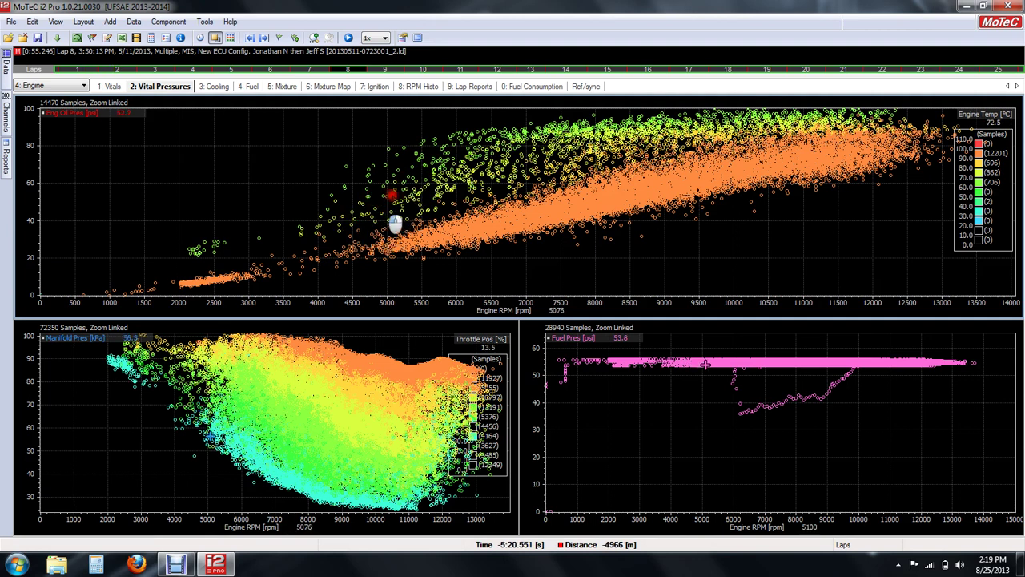
click(472, 167)
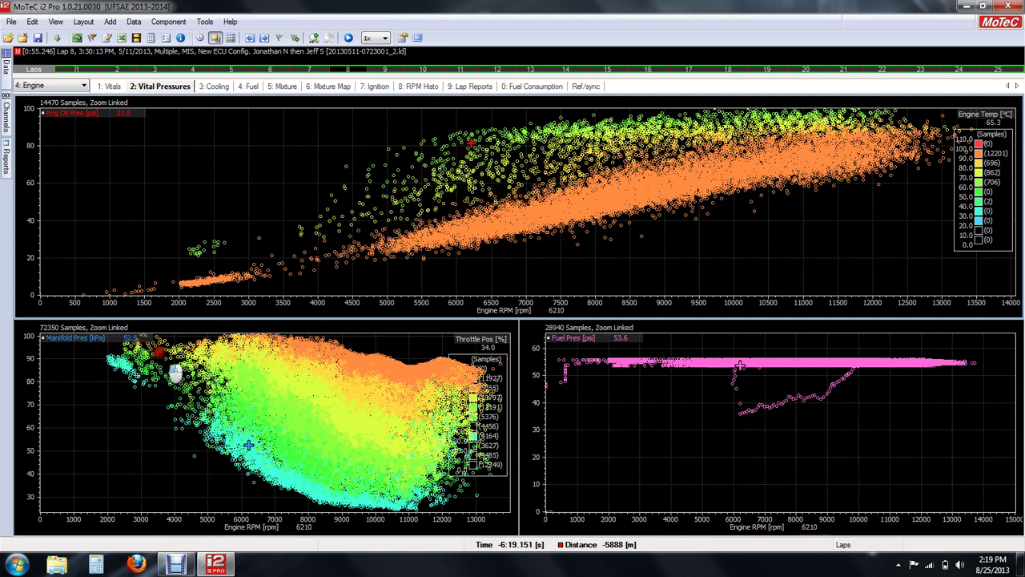
click(819, 130)
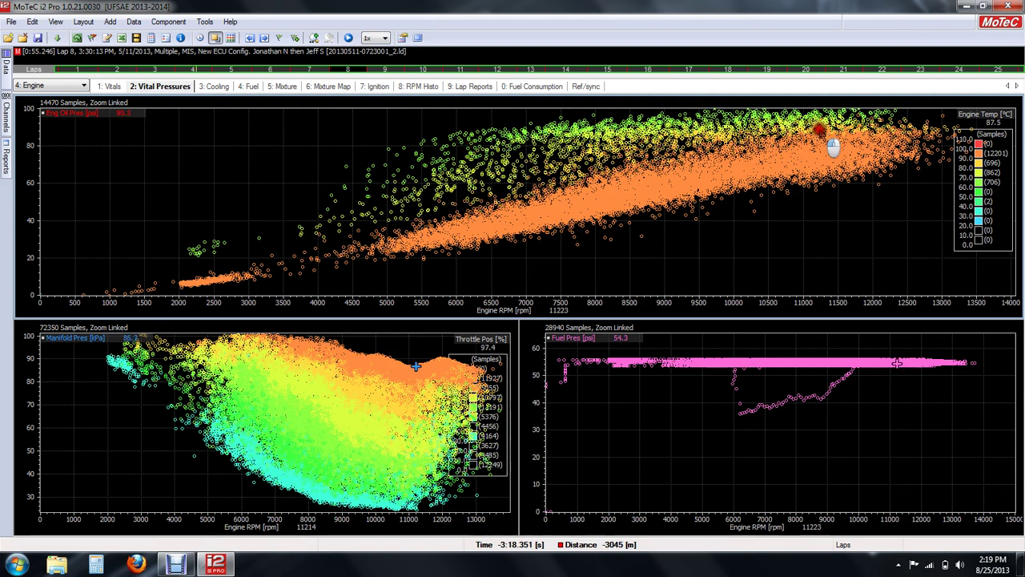
drag(833, 147, 845, 144)
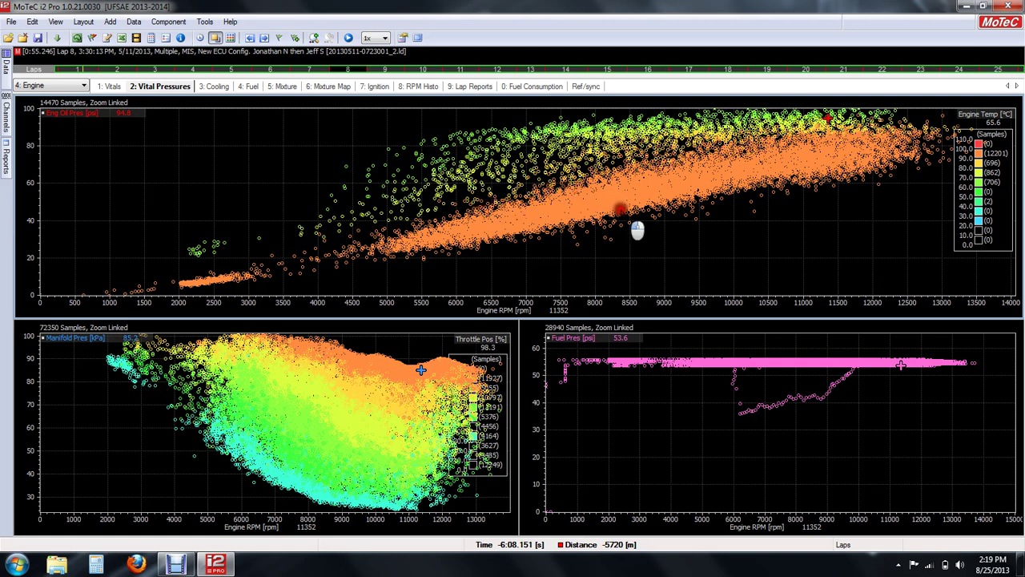
scroll(591, 207, down, 10)
scroll(612, 168, up, 8)
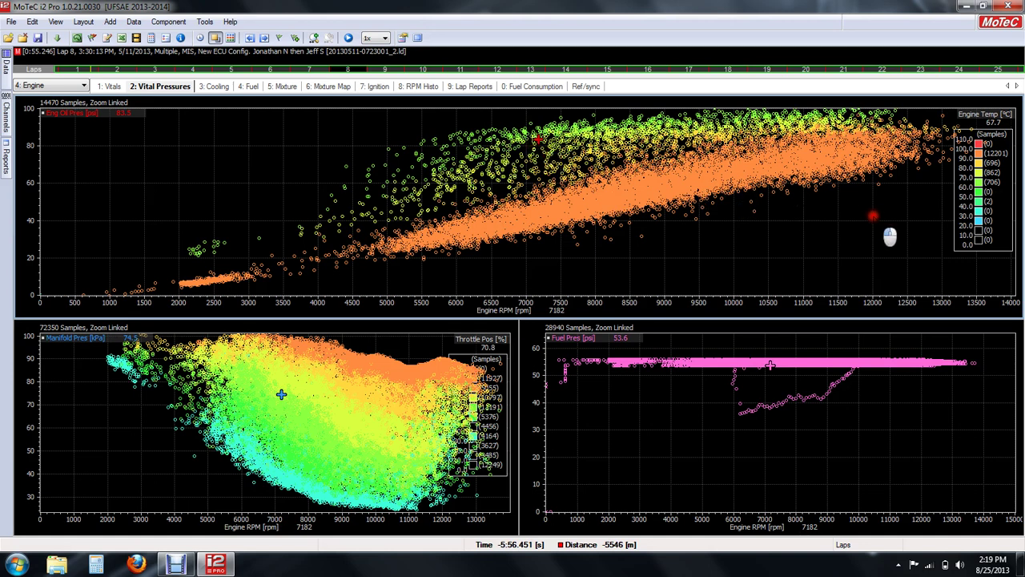
Hide all Engine Temp colour bands below 90 °C on the oil pressure scatter plot
click(979, 172)
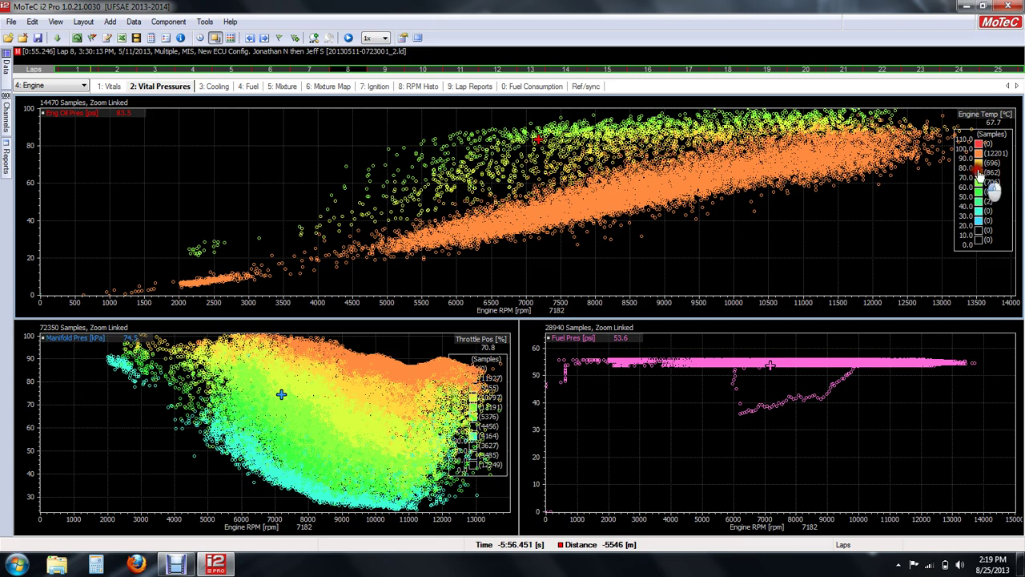
click(981, 171)
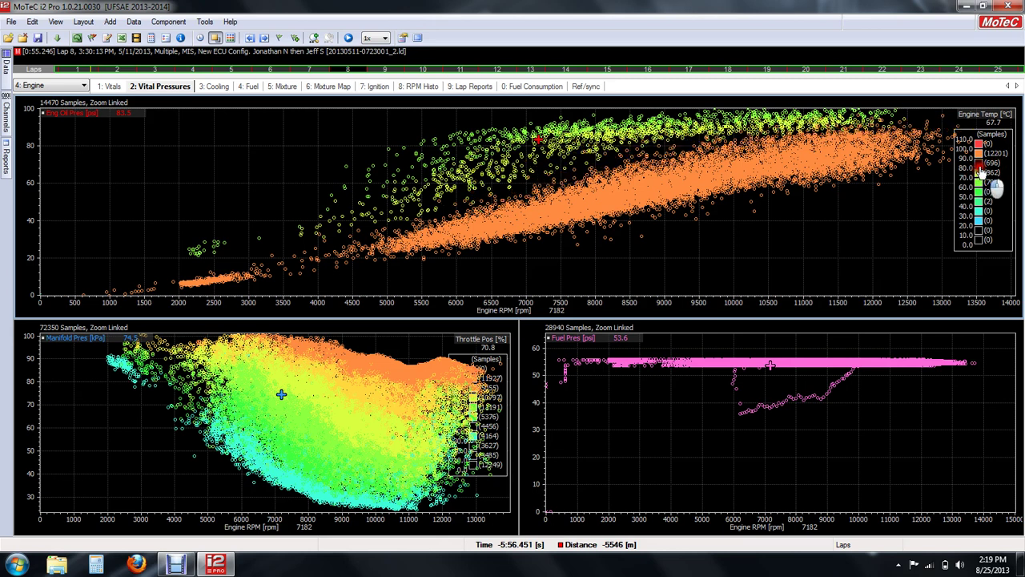
click(982, 177)
click(984, 183)
click(982, 192)
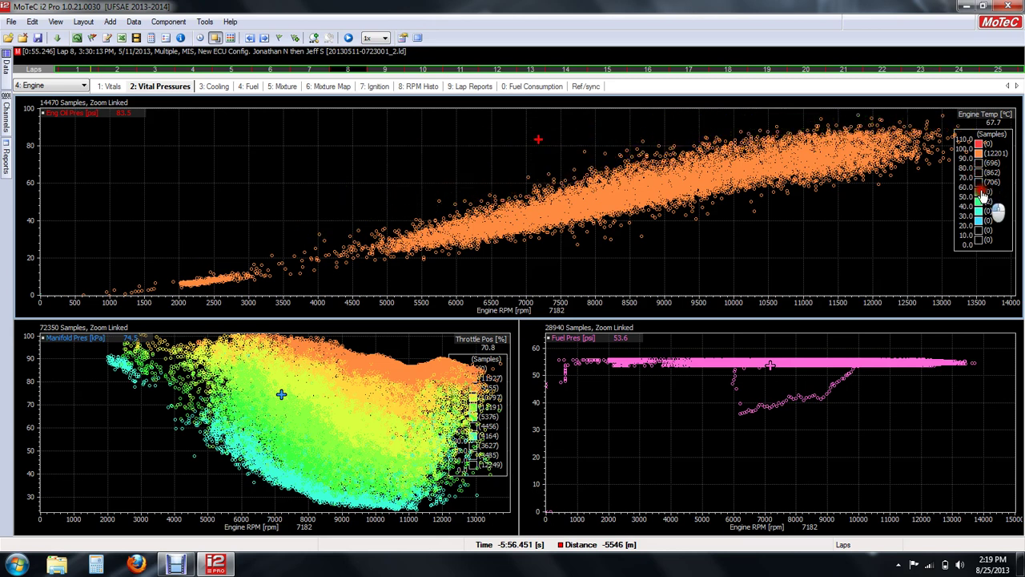
click(981, 201)
click(980, 210)
click(981, 221)
click(982, 232)
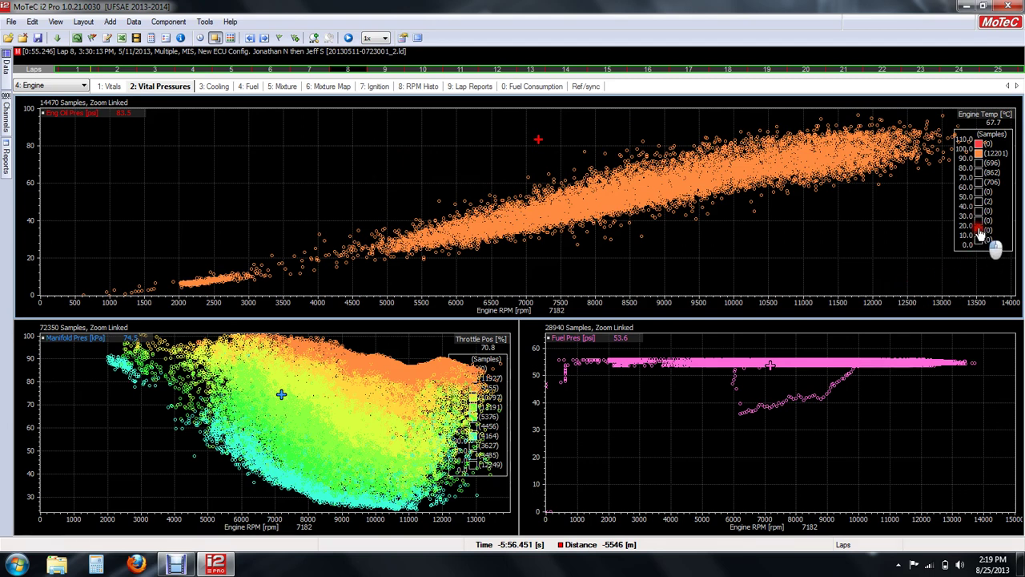
click(981, 234)
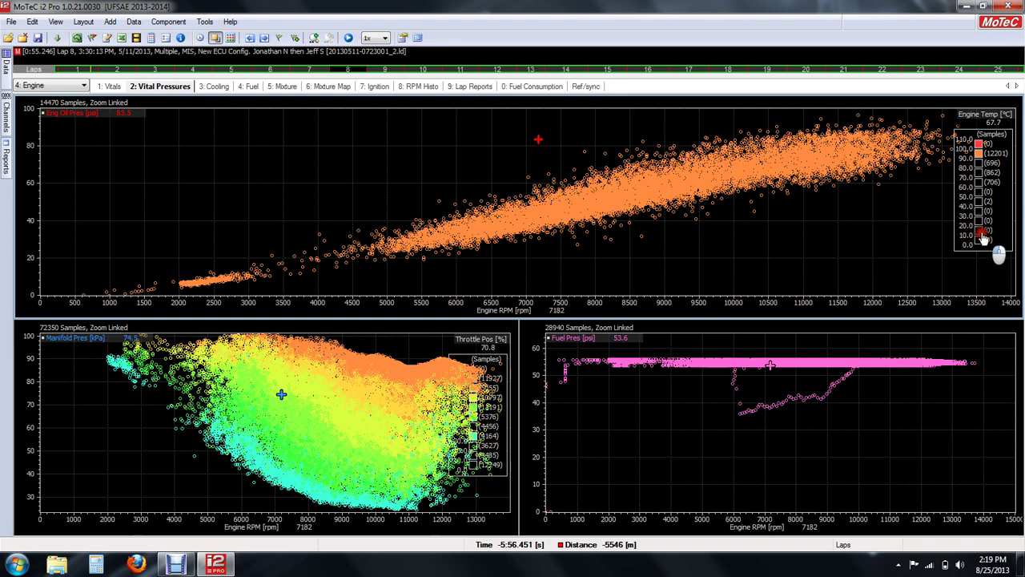
Show the Engine Temp bands from 60 to 90 °C again on the oil pressure scatter plot
click(982, 205)
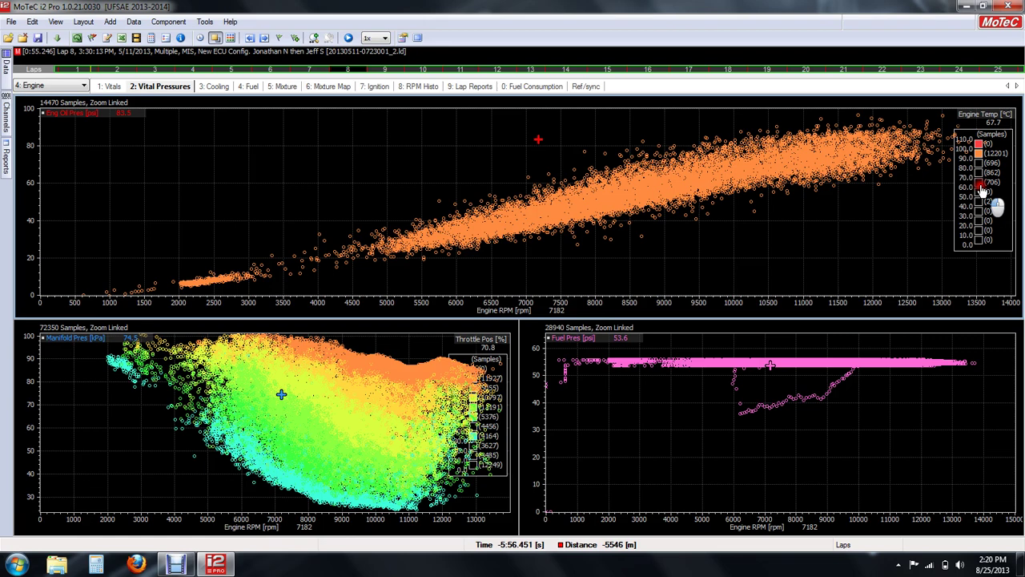
click(980, 184)
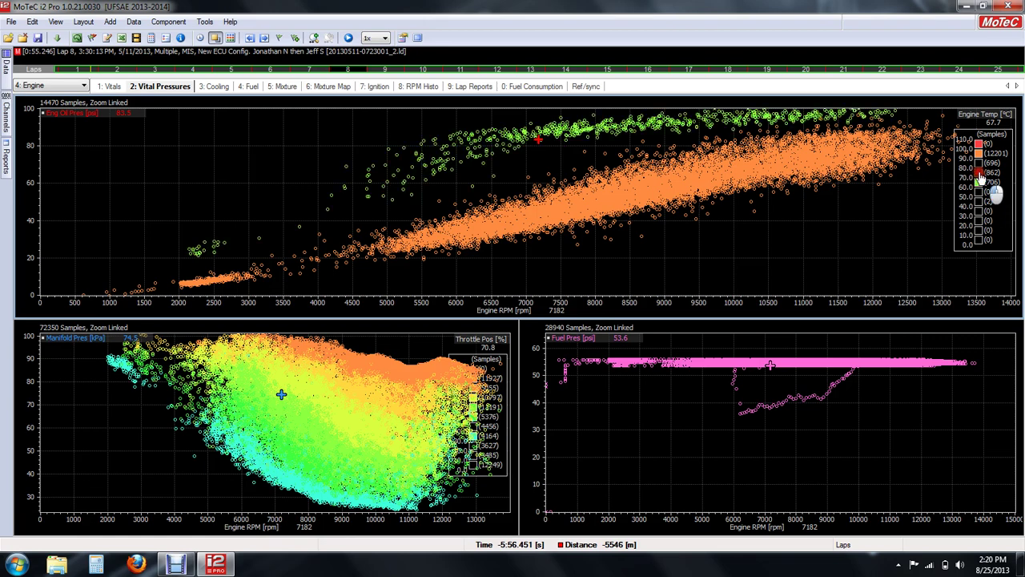
click(980, 173)
click(980, 163)
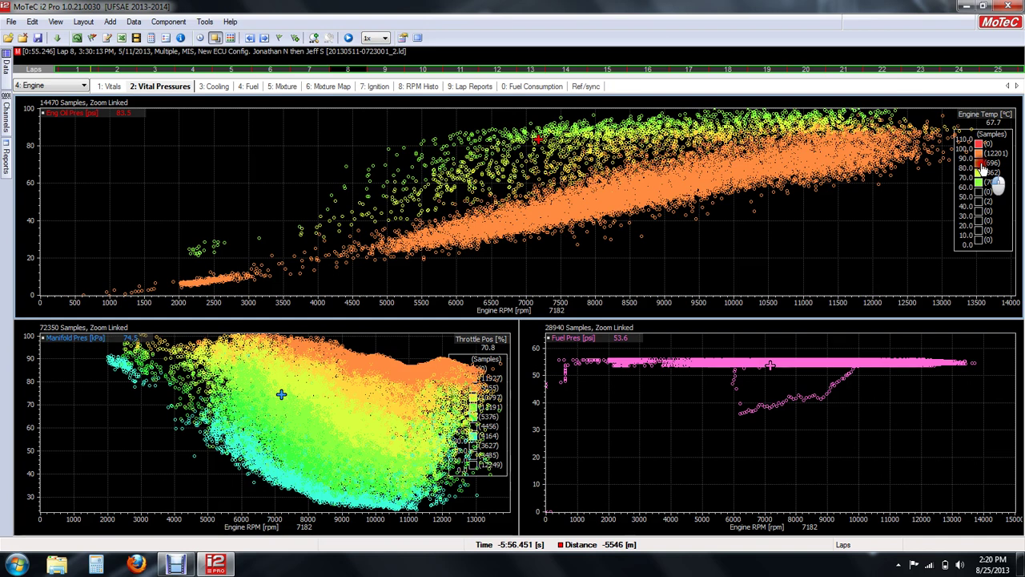
click(666, 193)
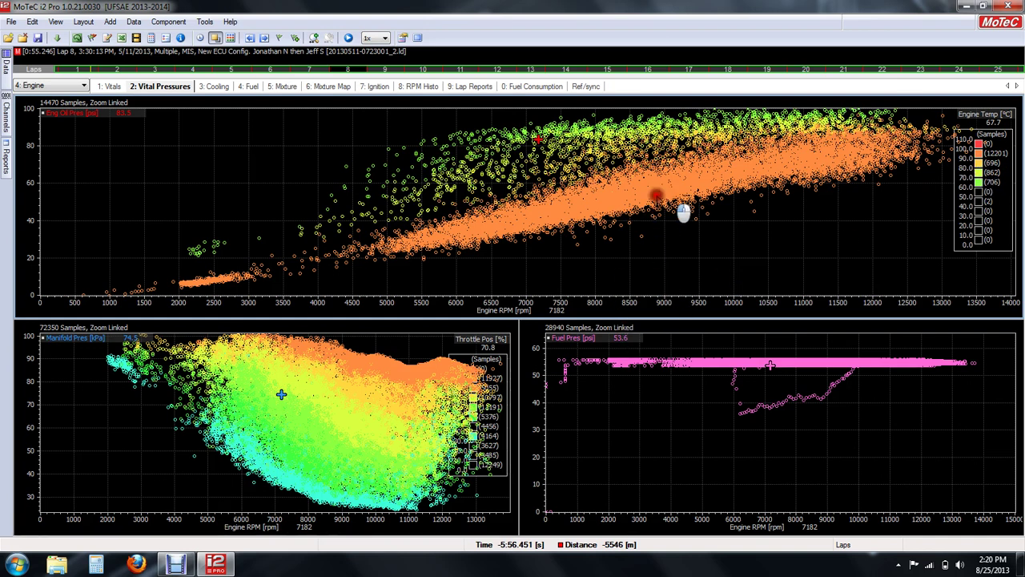
click(486, 241)
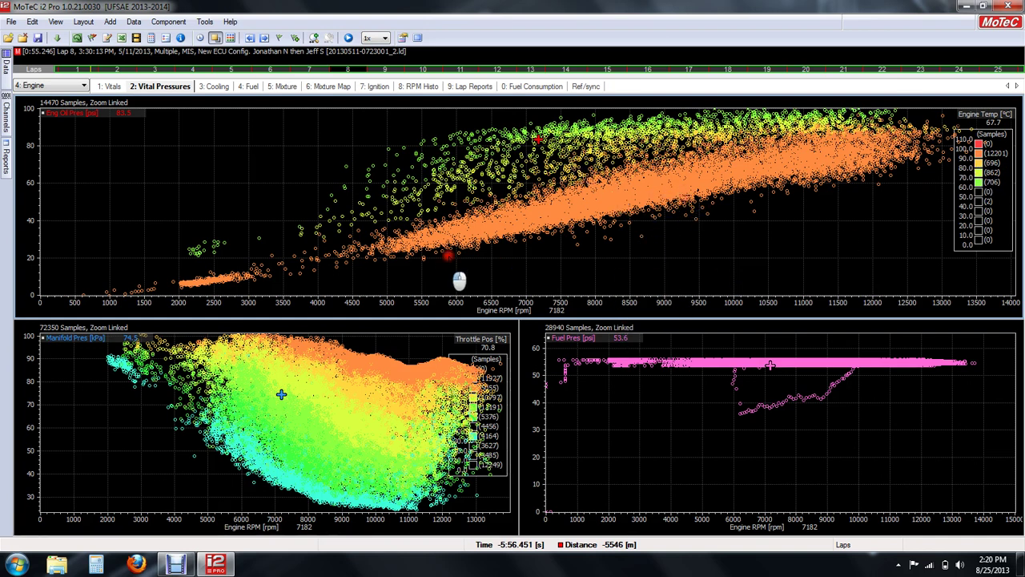
click(889, 143)
click(687, 183)
click(584, 239)
click(594, 224)
Open the oil pressure scatter plot's properties, move the dialog clear of the plot, and review its Y axis, X axis and gating settings
right_click(741, 249)
click(765, 256)
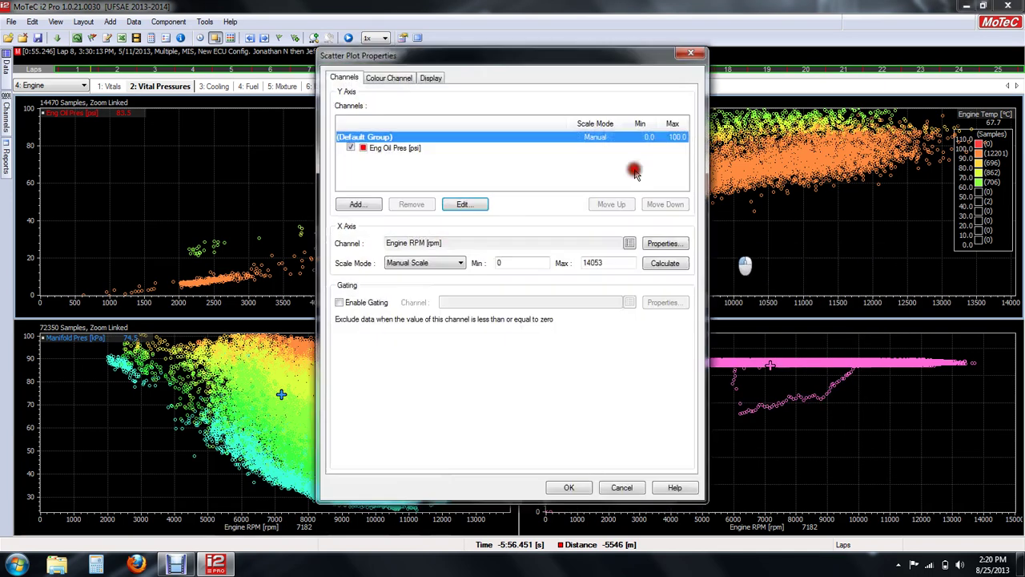
drag(602, 53, 307, 80)
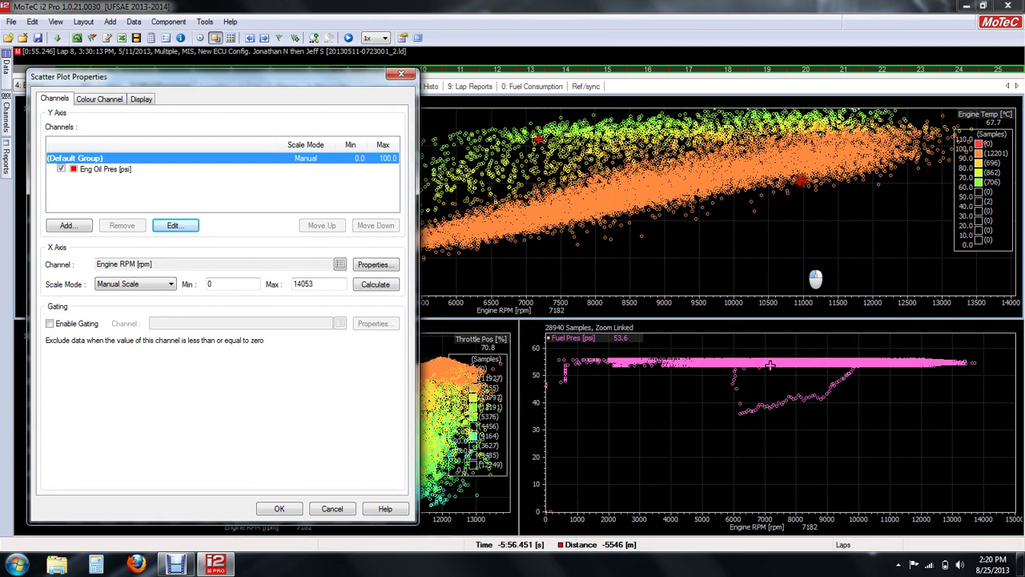
click(71, 171)
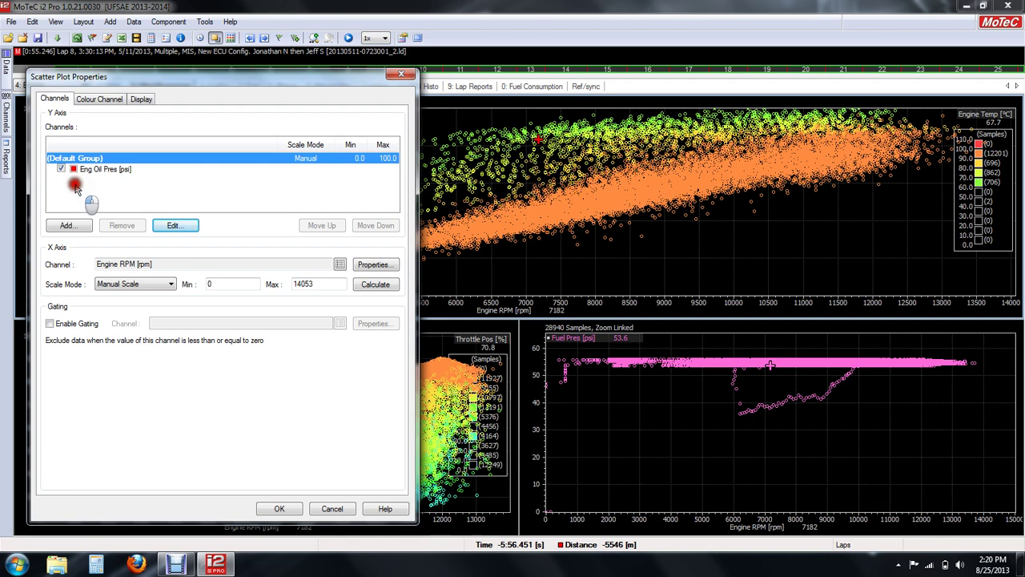
click(87, 198)
click(181, 279)
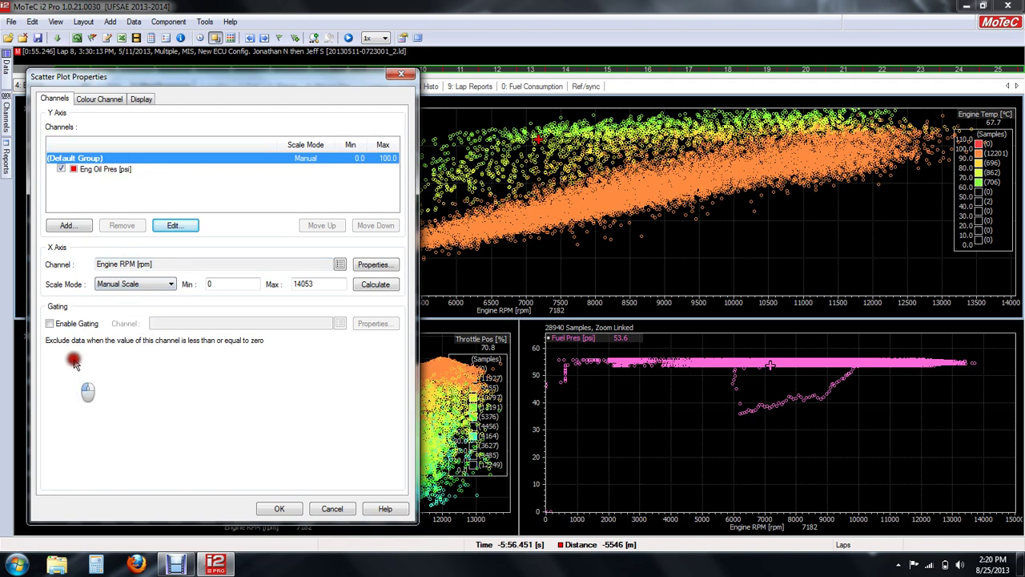
click(71, 333)
click(160, 357)
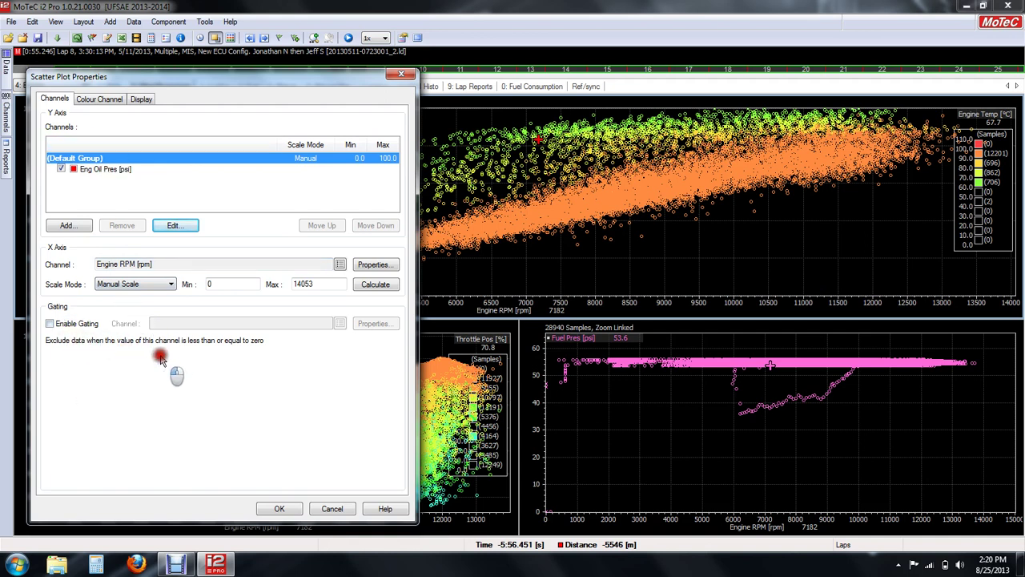
drag(160, 357, 152, 353)
Examine the Engine Temp colour channel's scale limits, band width and blend colours in the scatter plot properties
click(102, 100)
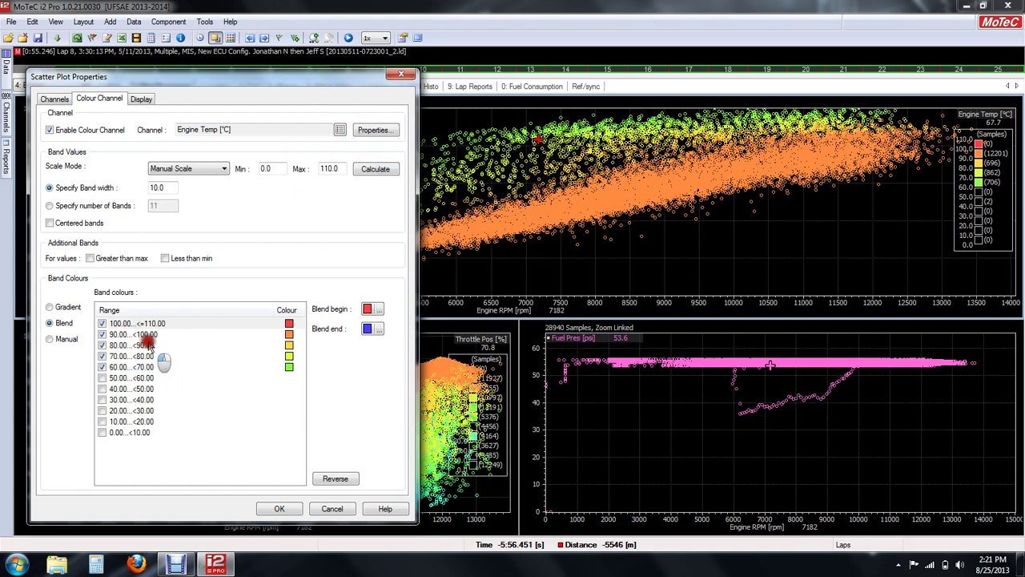
click(265, 169)
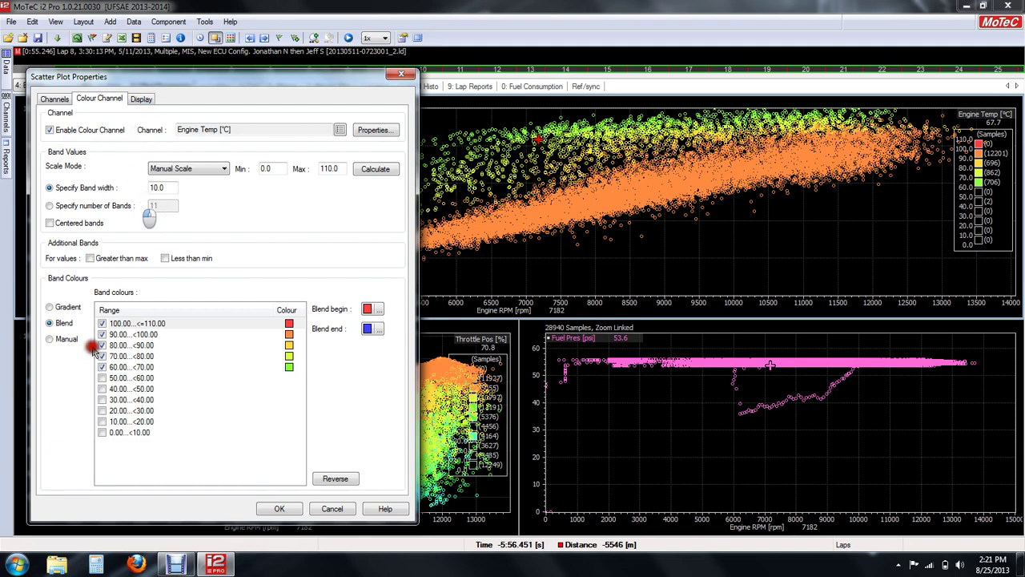
click(294, 325)
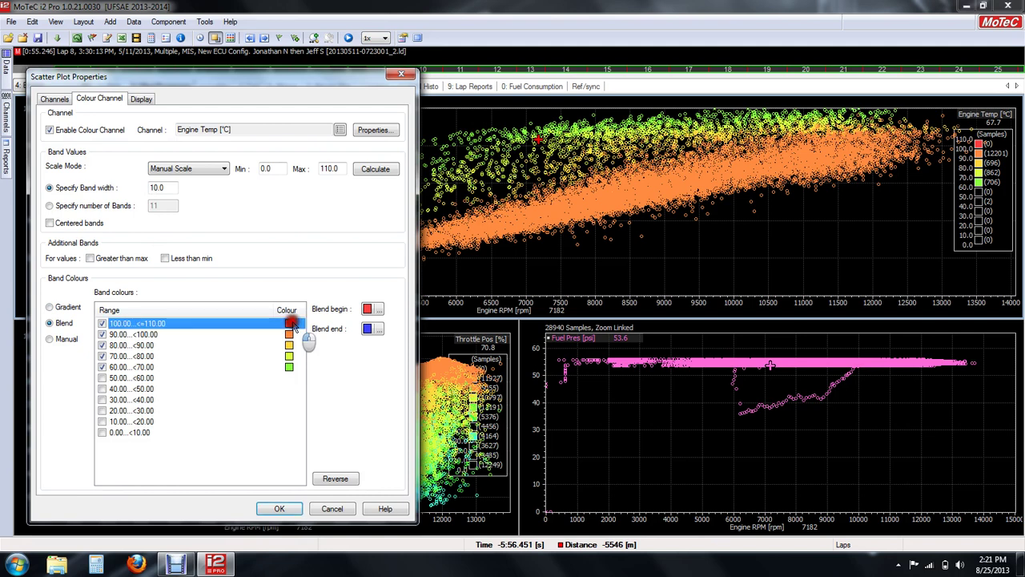
click(373, 312)
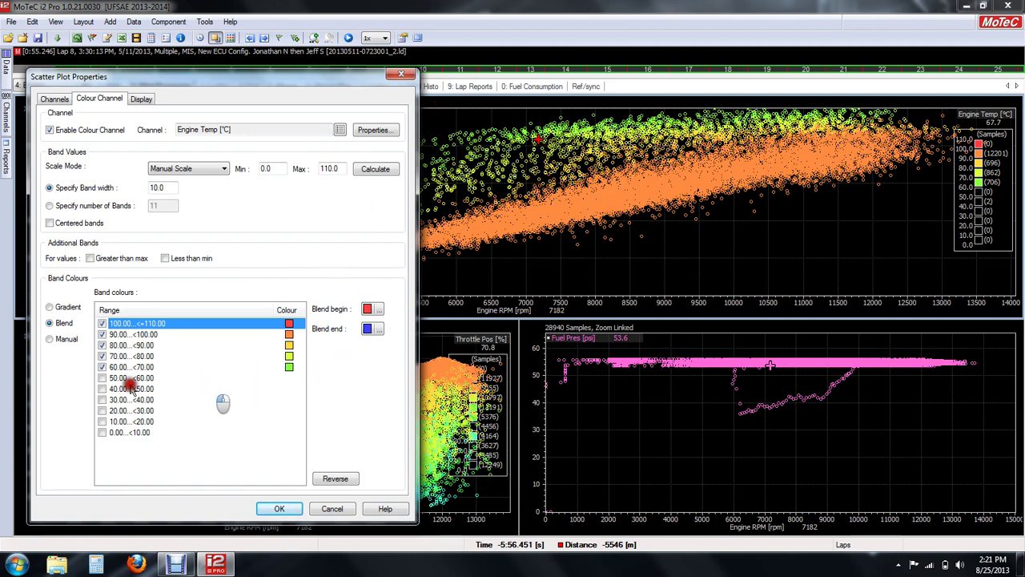
Enable all Engine Temp colour bands from 0 to 60 °C and apply the scatter plot properties
click(103, 380)
click(101, 388)
click(102, 400)
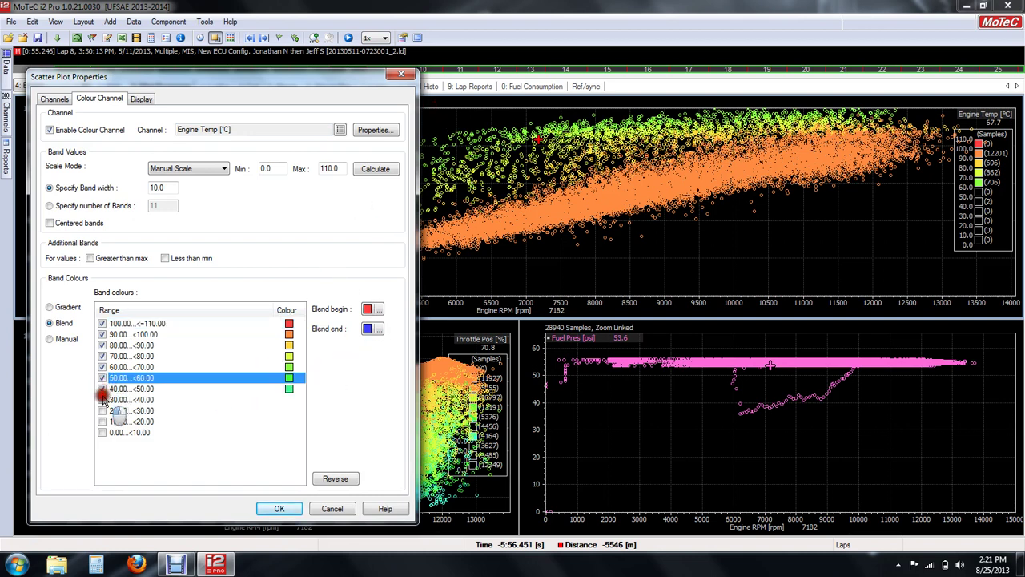
click(102, 410)
click(102, 421)
click(102, 433)
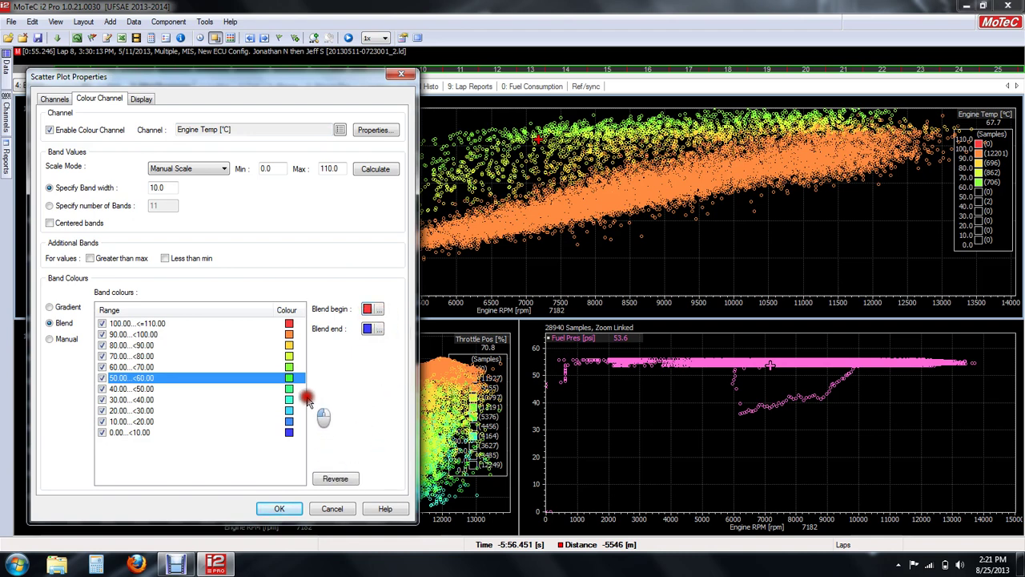
click(286, 508)
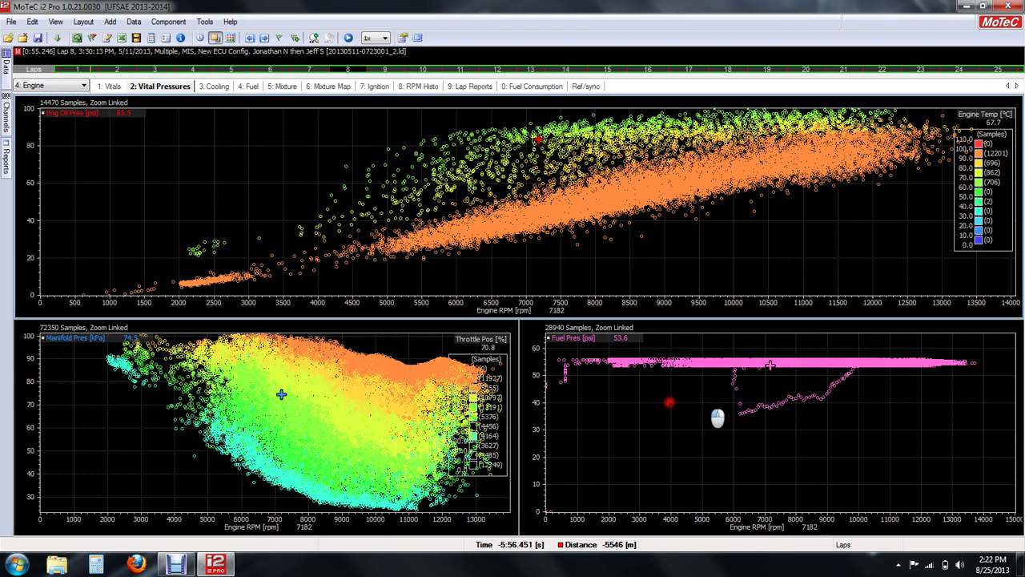
Inspect points along the low-pressure trail in the fuel pressure plot, and switch to the Electrical workbook
mouse_move(811, 405)
mouse_down()
mouse_move(845, 403)
mouse_move(831, 419)
mouse_move(877, 390)
mouse_move(827, 384)
mouse_up()
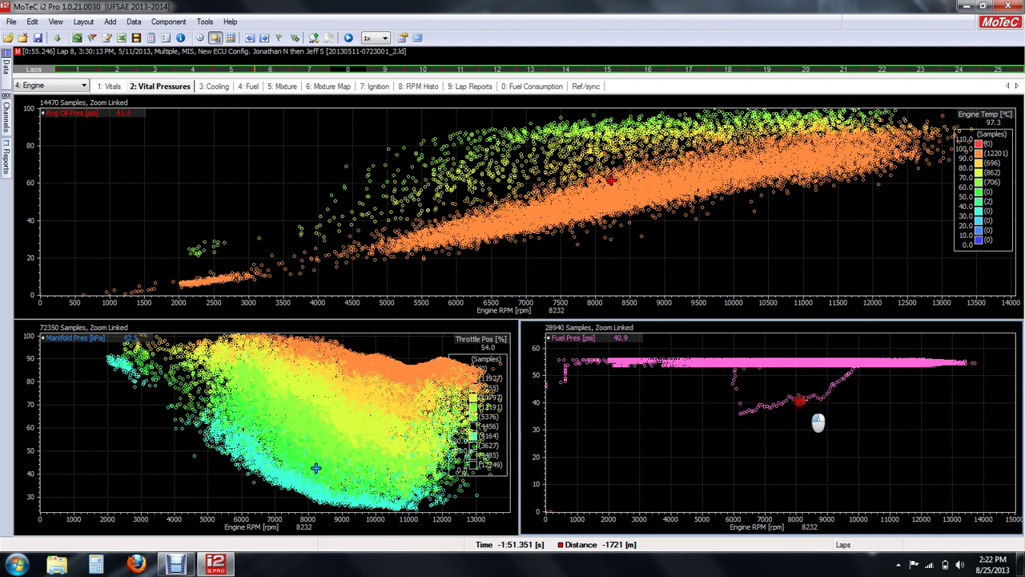
click(62, 84)
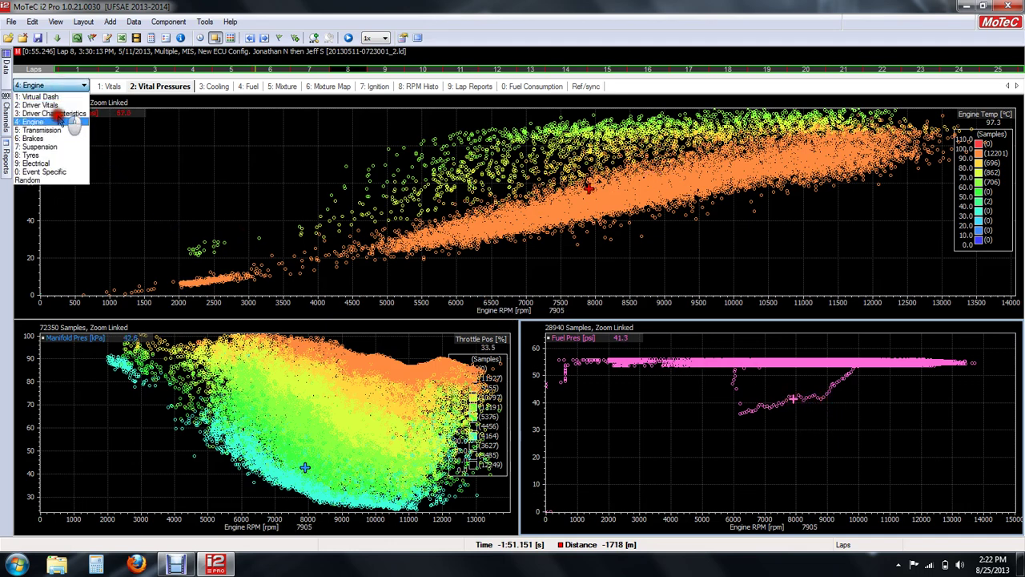
click(47, 166)
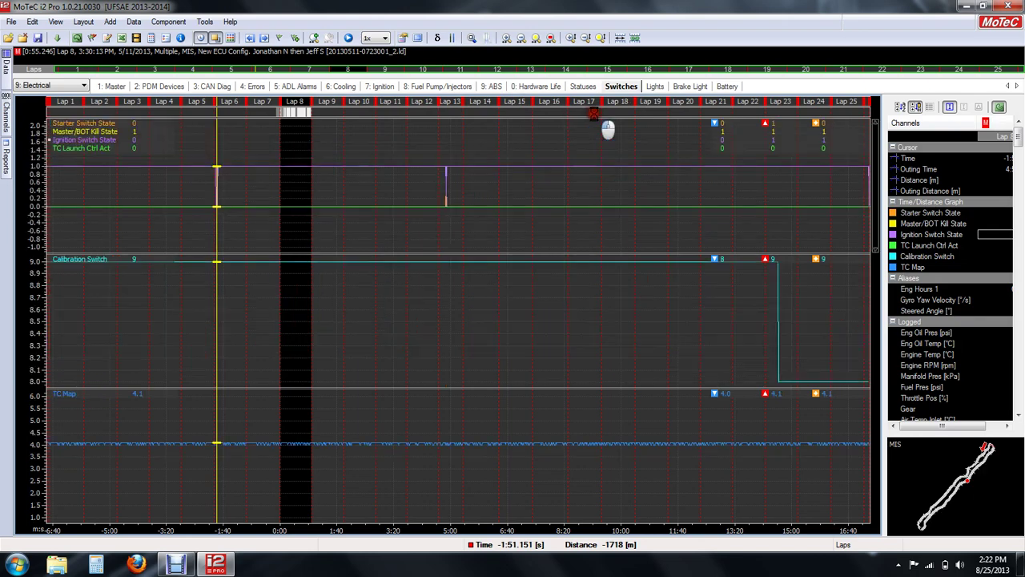
Go to the Engine workbook's Vitals worksheet and zoom in on the battery voltage dip around laps 5 and 6
click(436, 191)
drag(436, 191, 207, 223)
click(83, 85)
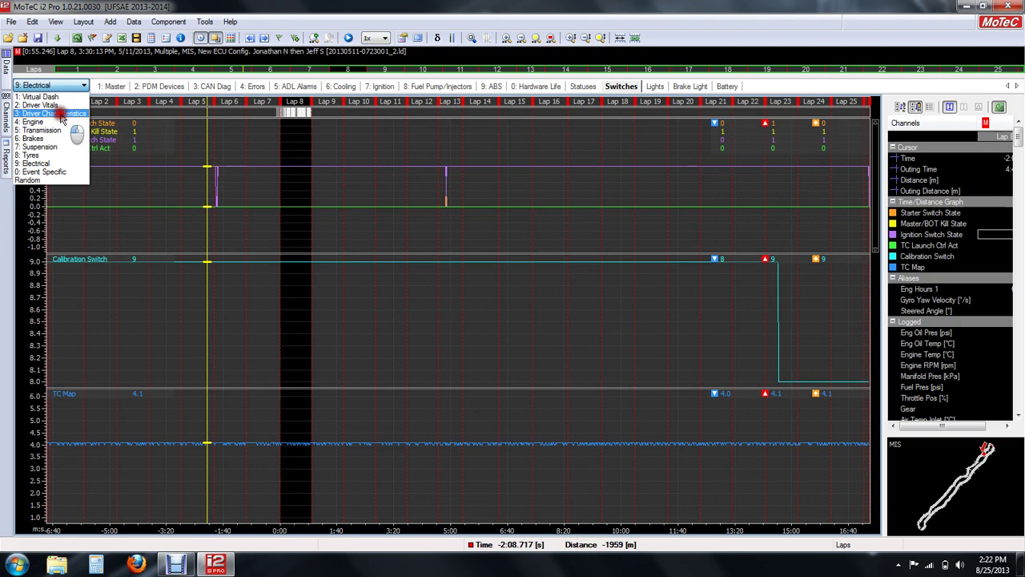
click(32, 122)
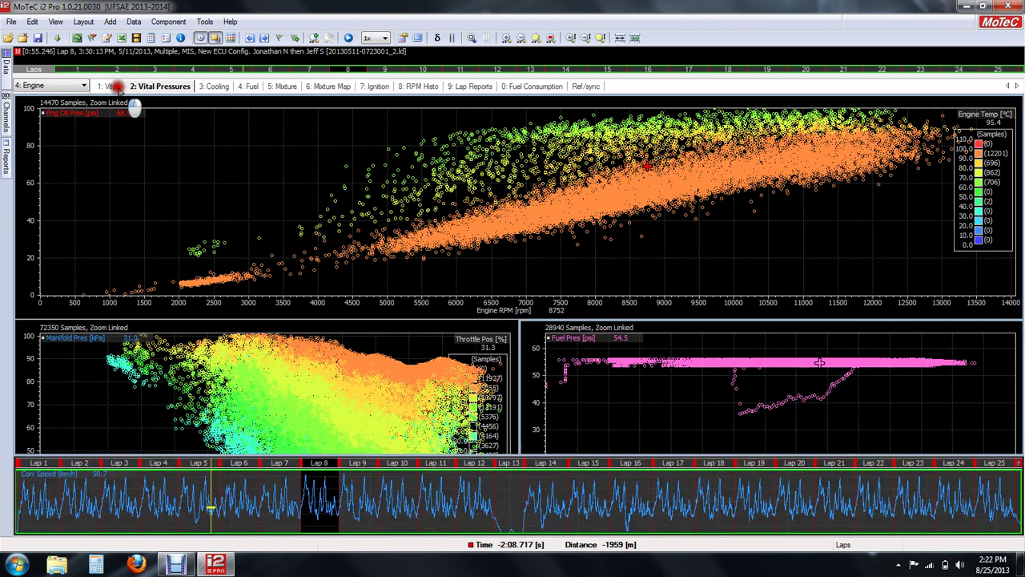
click(114, 85)
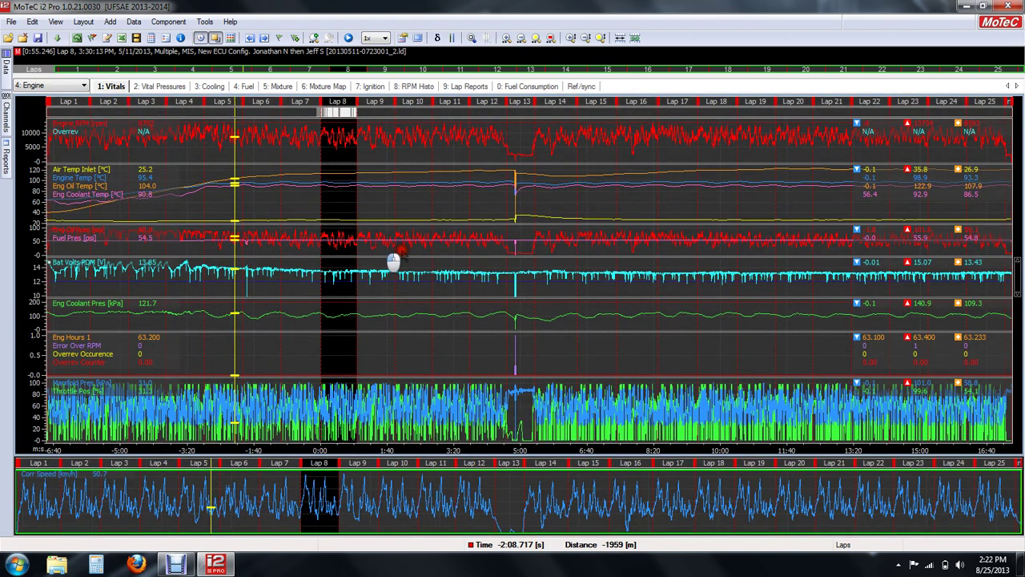
drag(222, 254, 265, 253)
drag(609, 281, 667, 282)
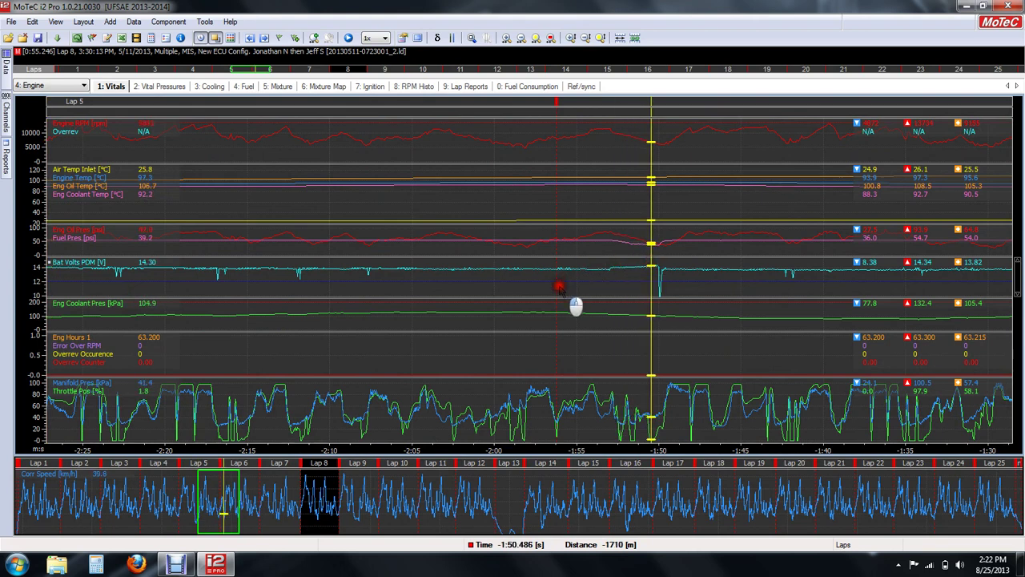
Return to the Electrical workbook's Switches worksheet and examine the Ignition Switch State around the voltage dip
click(69, 86)
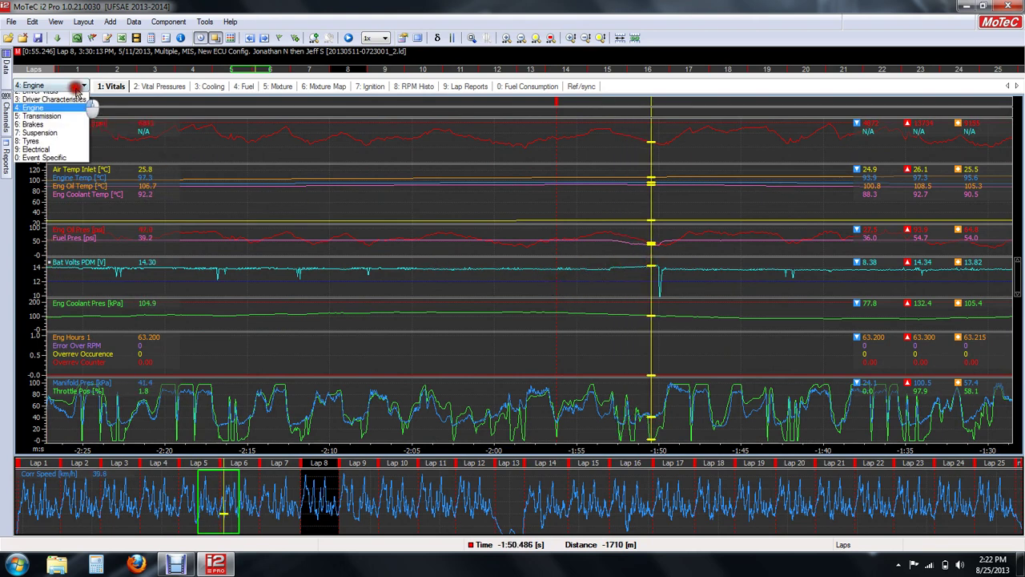
click(50, 164)
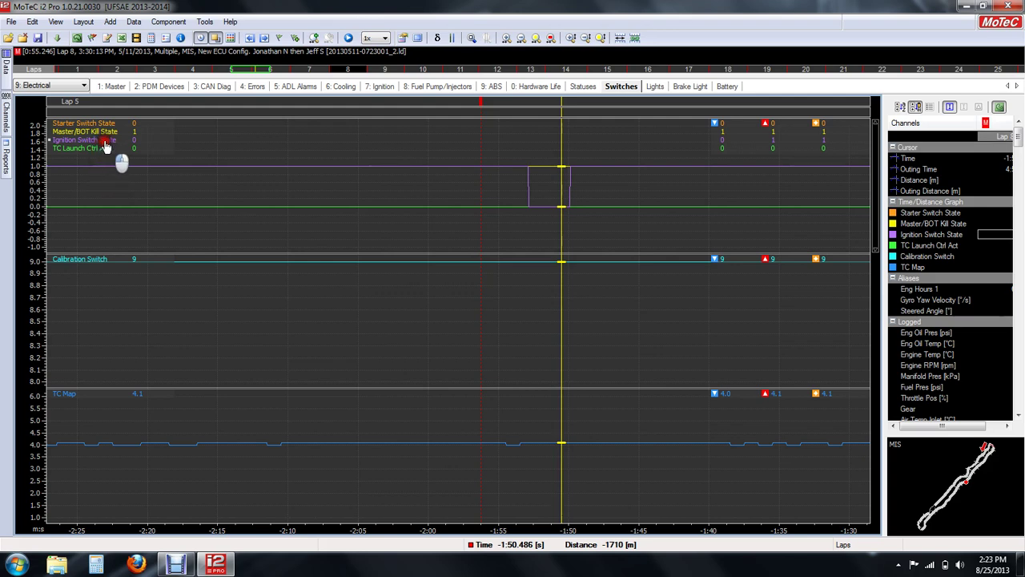
mouse_move(105, 147)
mouse_down()
mouse_move(221, 175)
mouse_move(429, 196)
mouse_move(591, 242)
mouse_move(566, 261)
mouse_move(530, 402)
mouse_up()
drag(530, 402, 530, 402)
scroll(497, 278, down, 3)
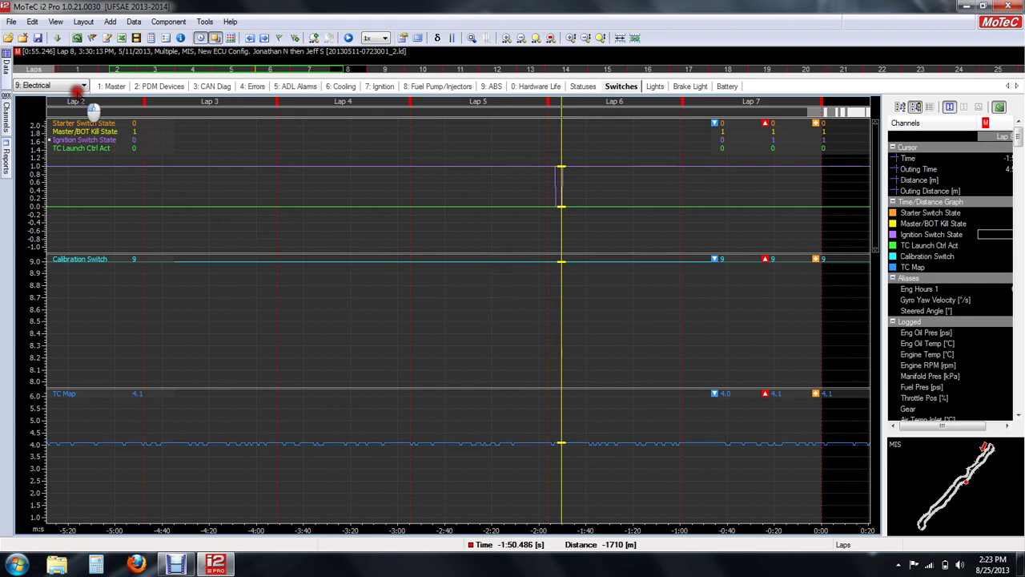
Switch back to the Engine workbook and limit the Vitals graphs to lap 8
click(79, 86)
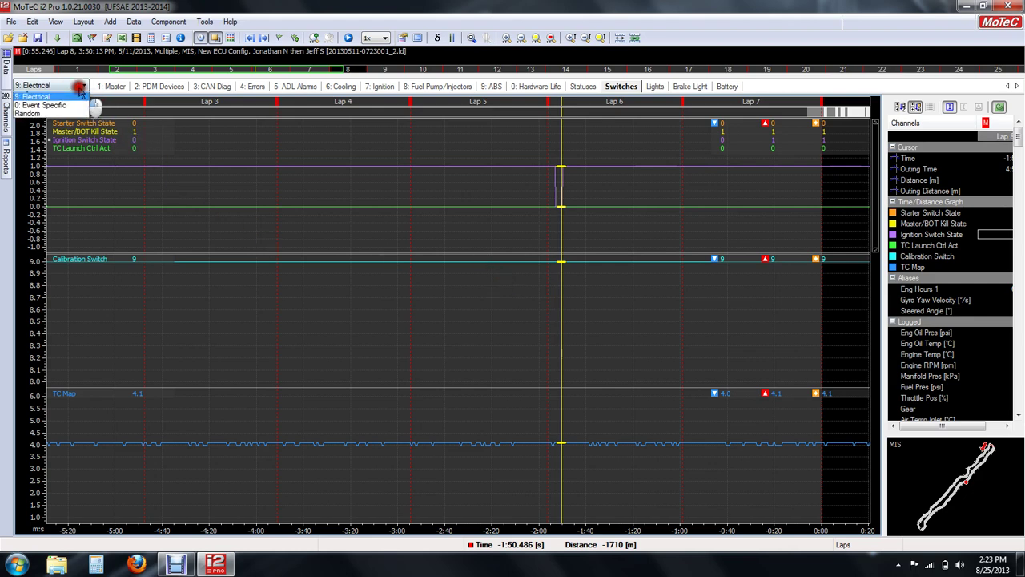
click(69, 124)
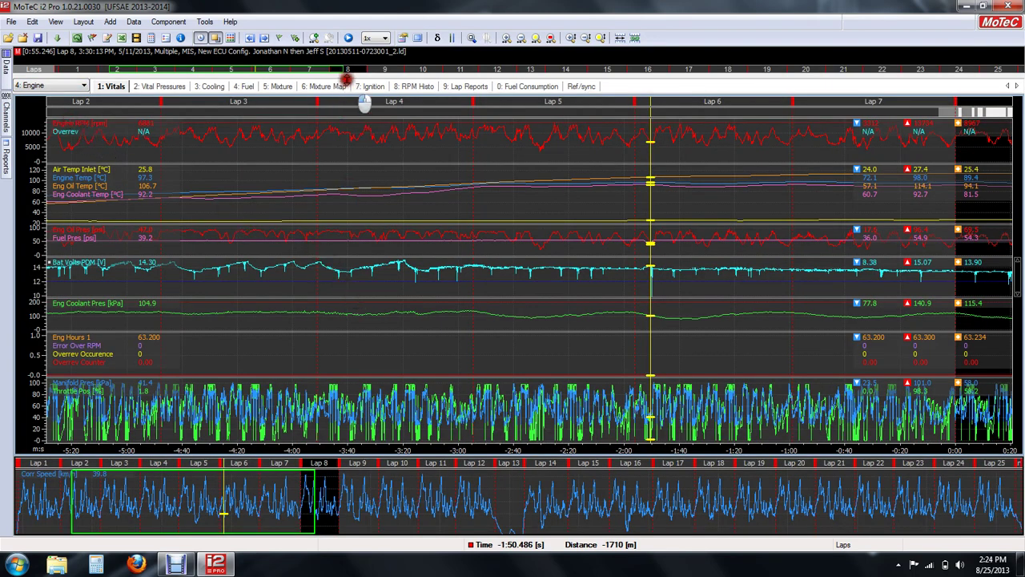
click(348, 71)
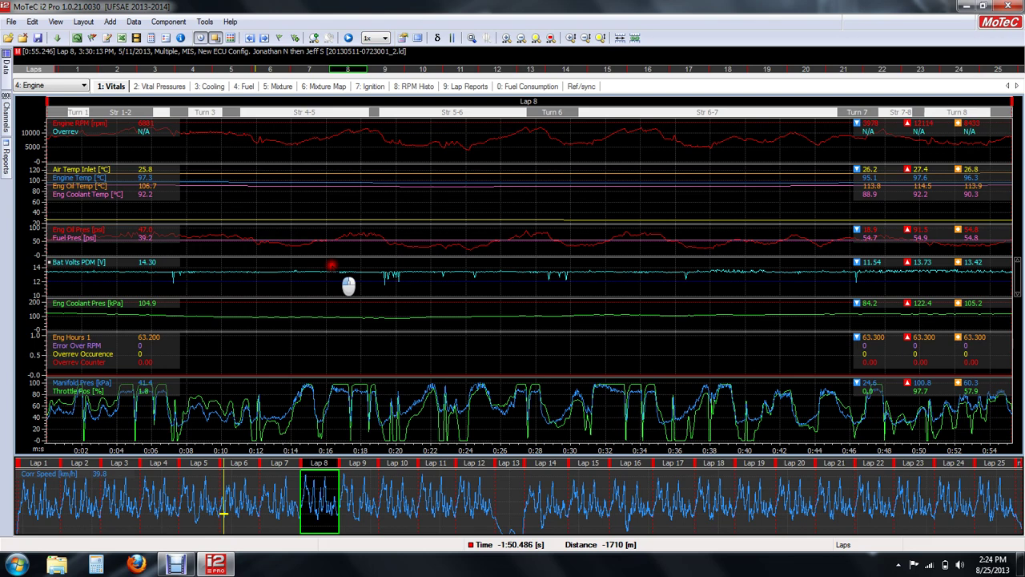
Widen the Vitals graphs to the whole outing and inspect the channels with the cursor in laps 20 and 19
drag(340, 501, 588, 501)
scroll(339, 284, down, 2)
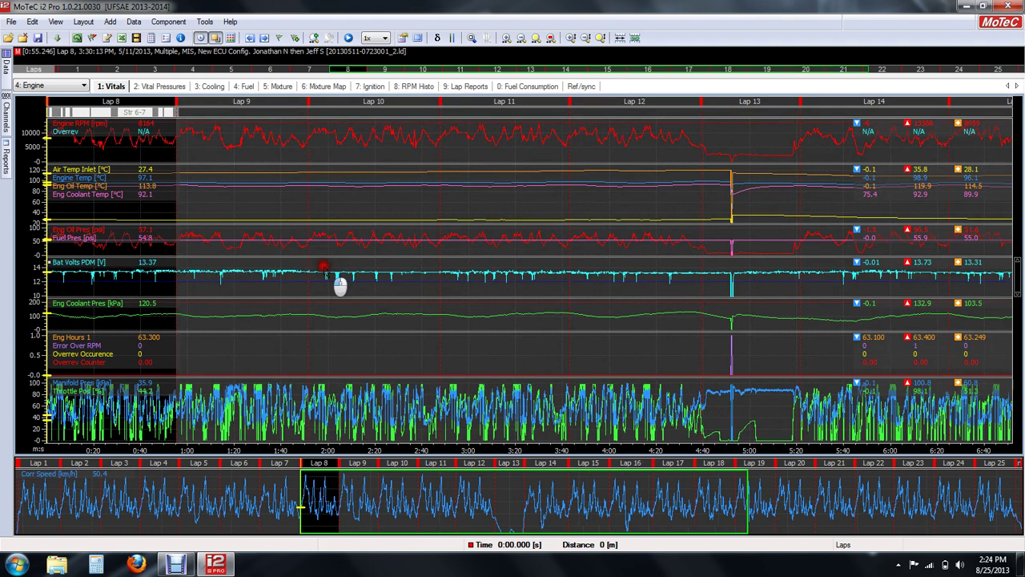
scroll(339, 285, down, 1)
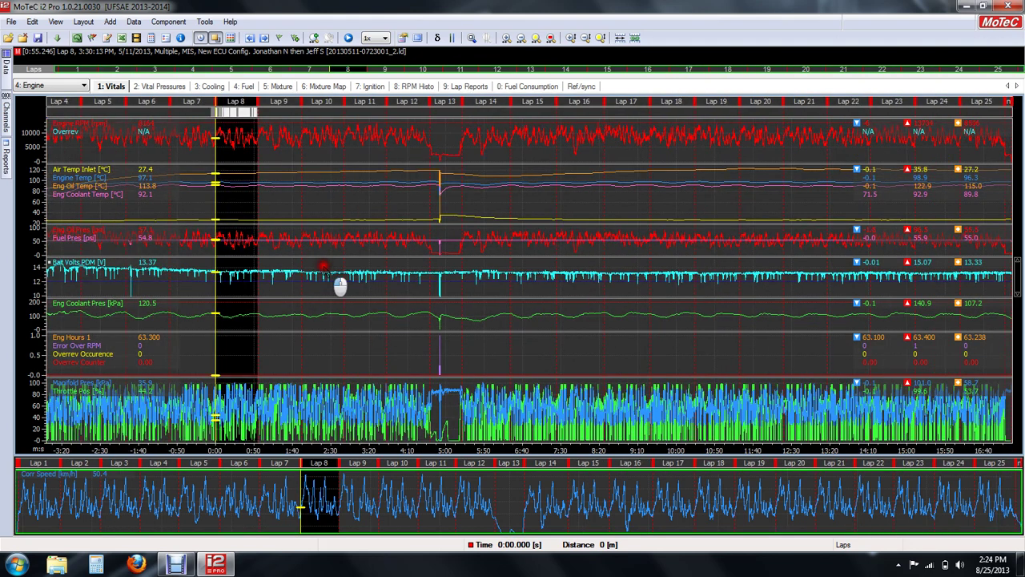
scroll(340, 285, down, 1)
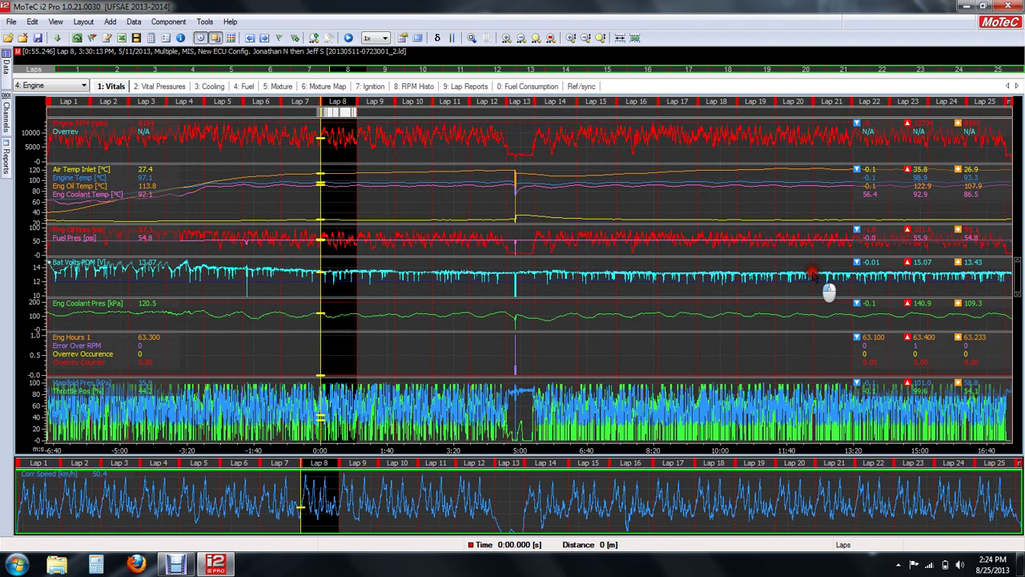
drag(784, 266, 794, 265)
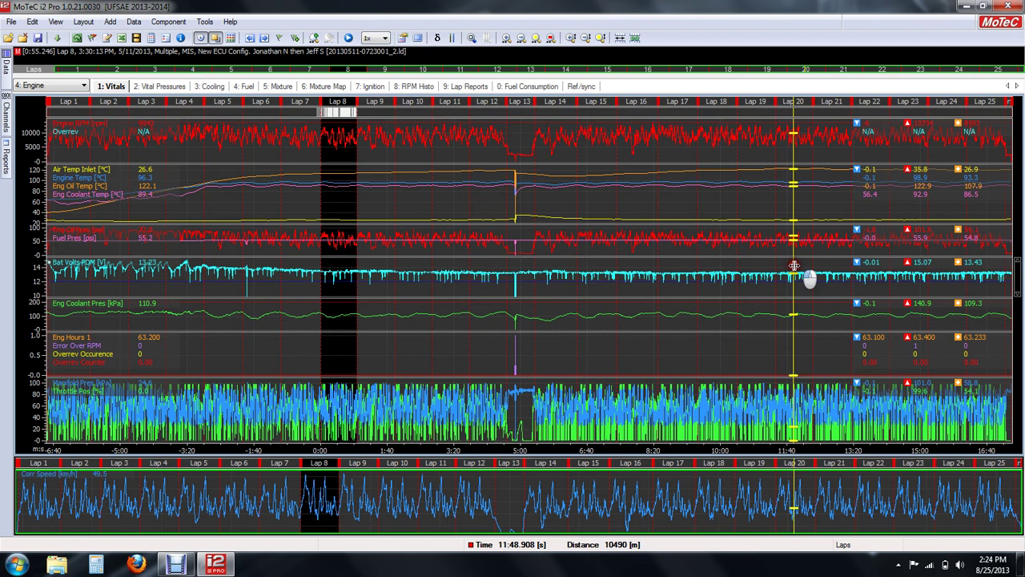
click(760, 305)
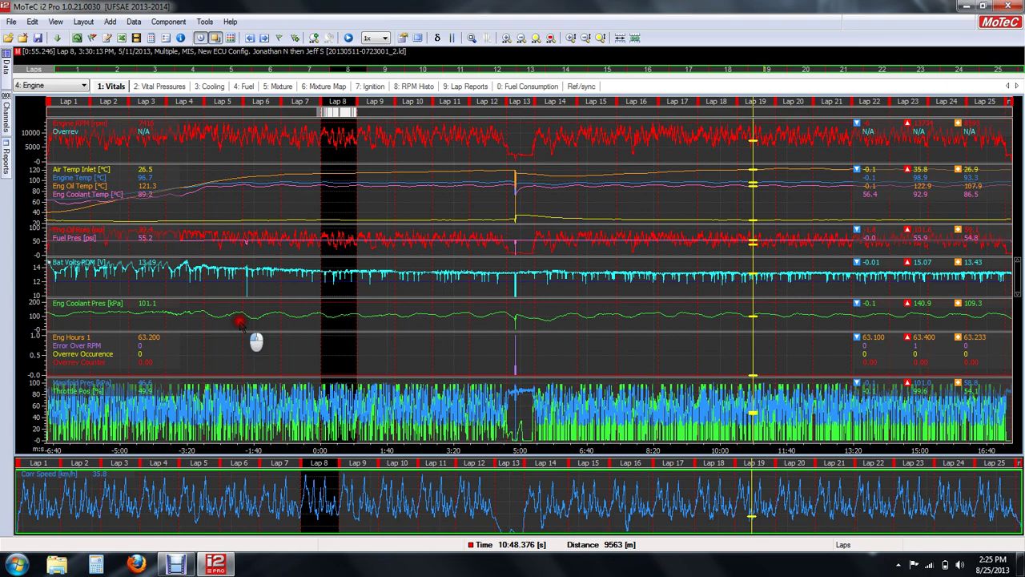
Look through the Engine workbook's Fuel, Mixture and Mixture Map worksheets, ending on Lap Reports
click(245, 86)
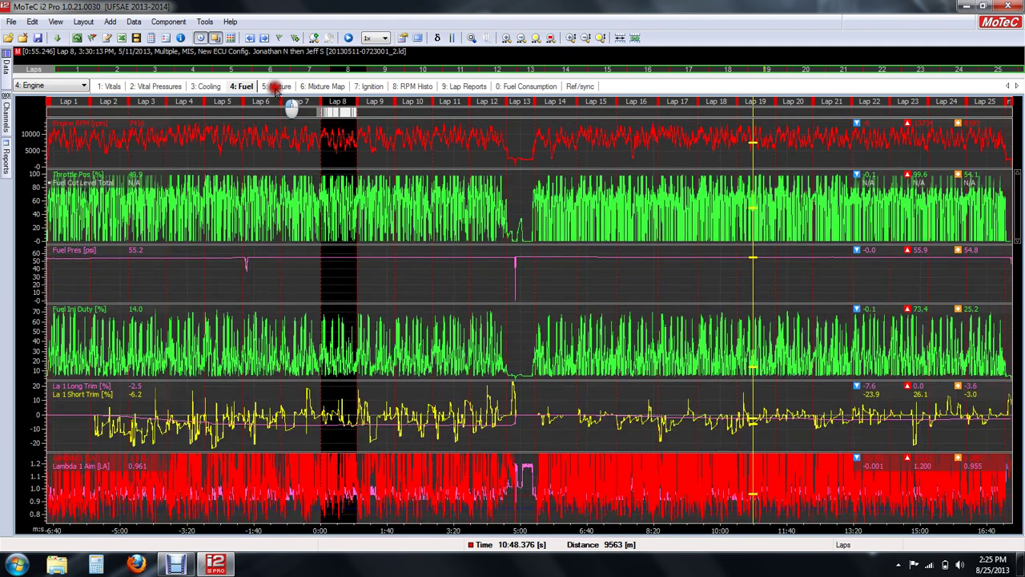
click(274, 86)
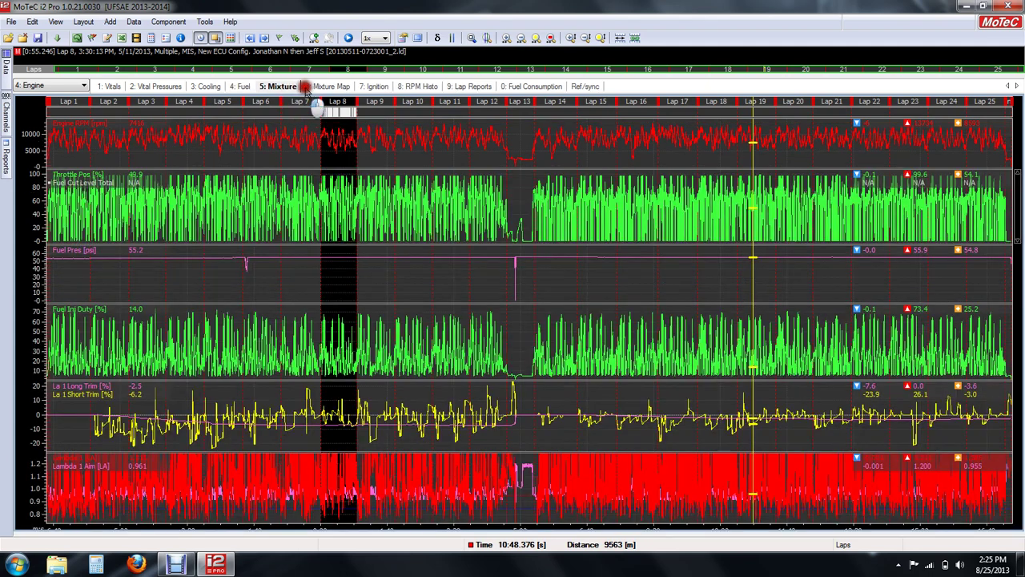
click(332, 87)
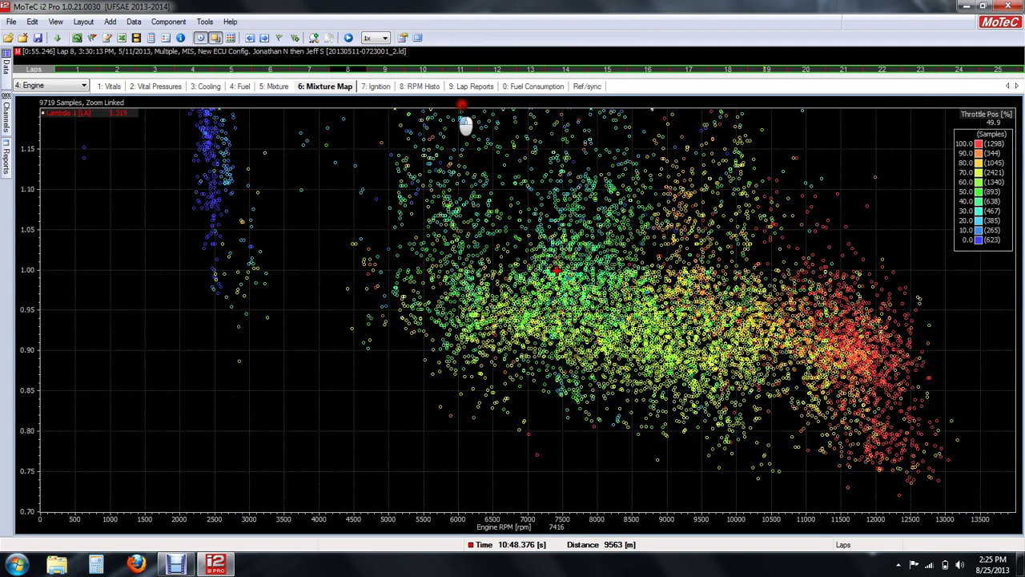
click(468, 86)
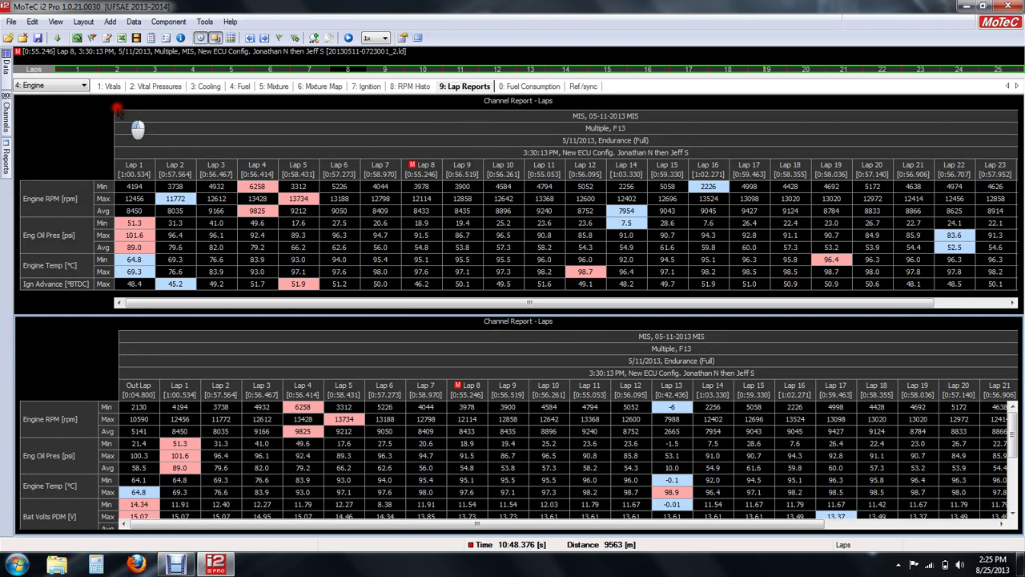
Review the upper channel report's channels and statistics in its properties, and close them without changes
right_click(72, 117)
click(92, 120)
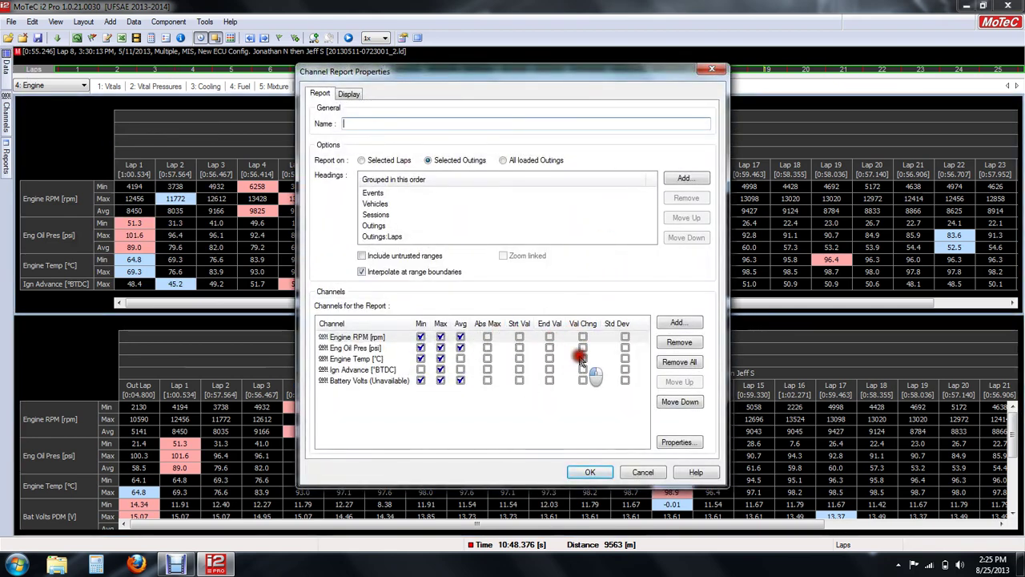
click(646, 473)
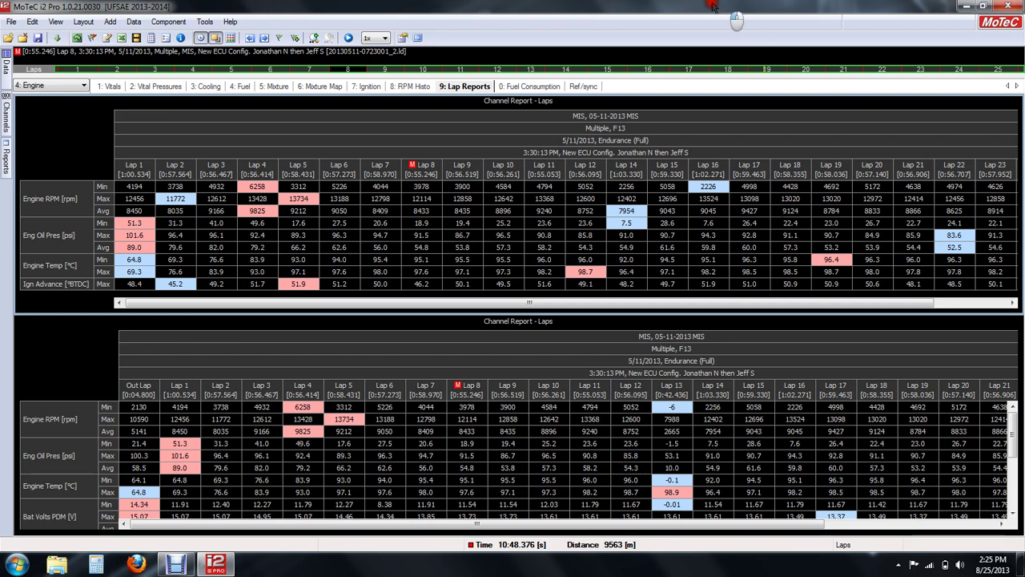
Return to the Vitals worksheet and inspect the engine channels with the cursor in laps 12 and 8
click(110, 86)
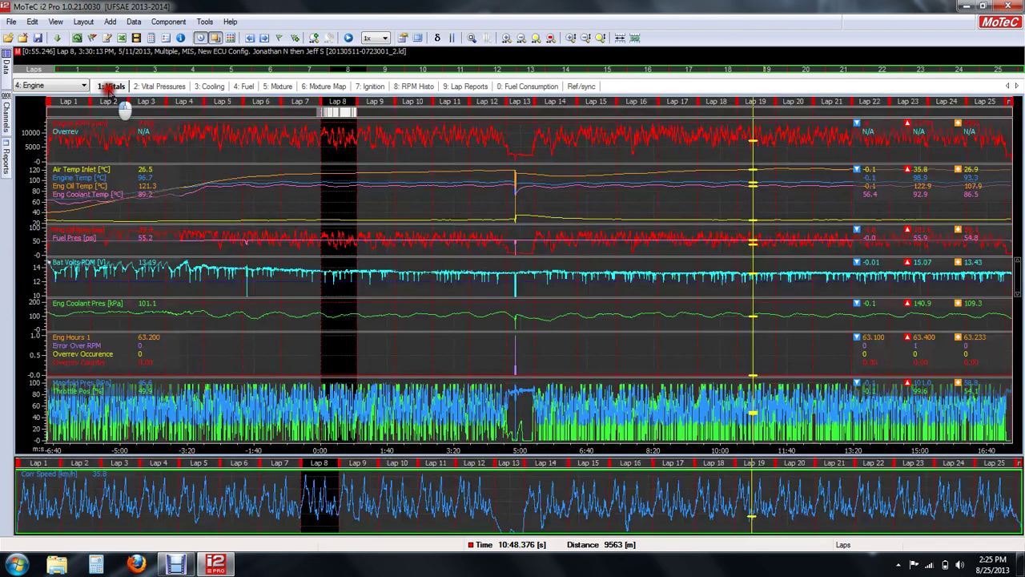
click(602, 347)
drag(602, 347, 589, 314)
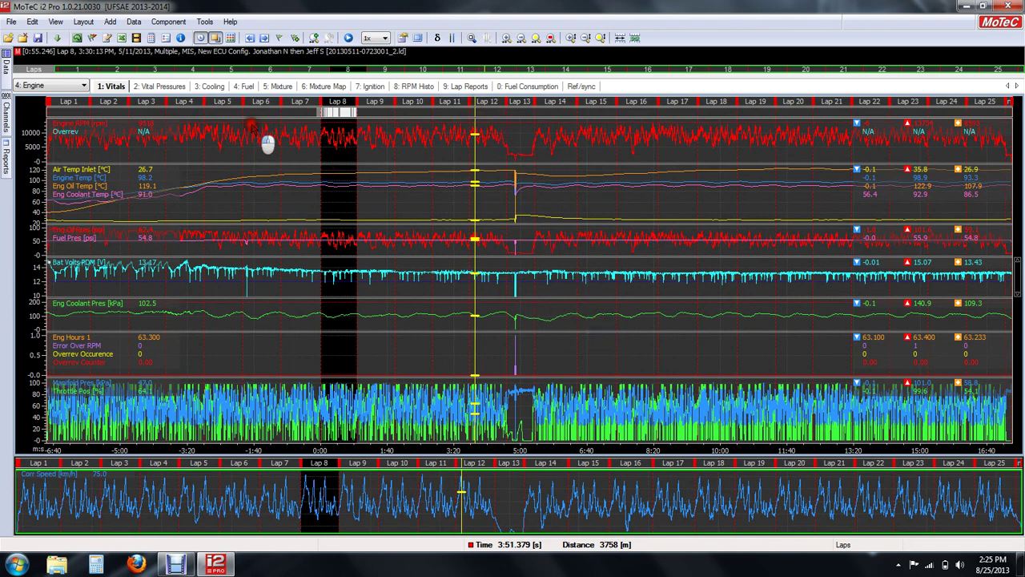
click(353, 196)
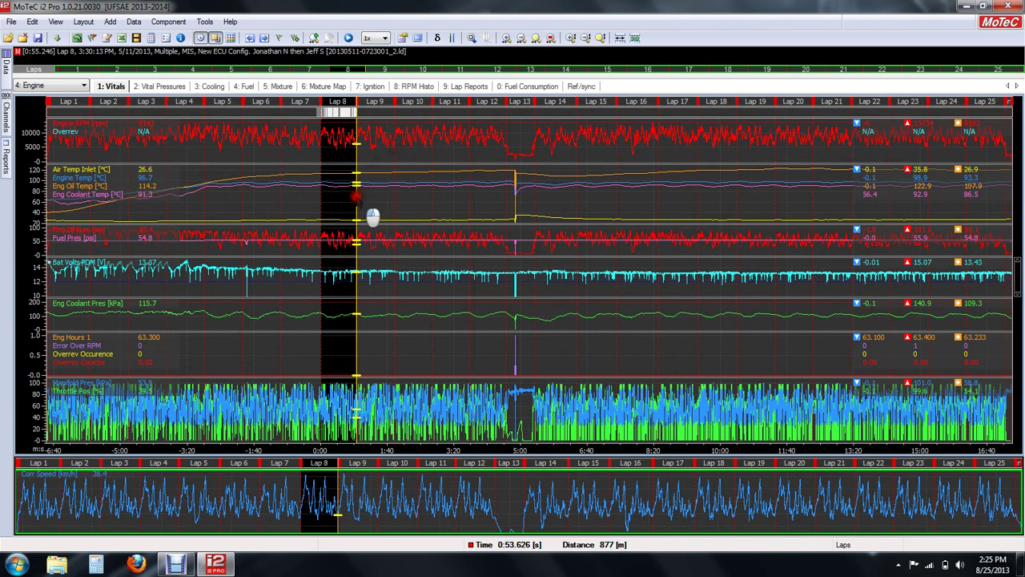
click(349, 188)
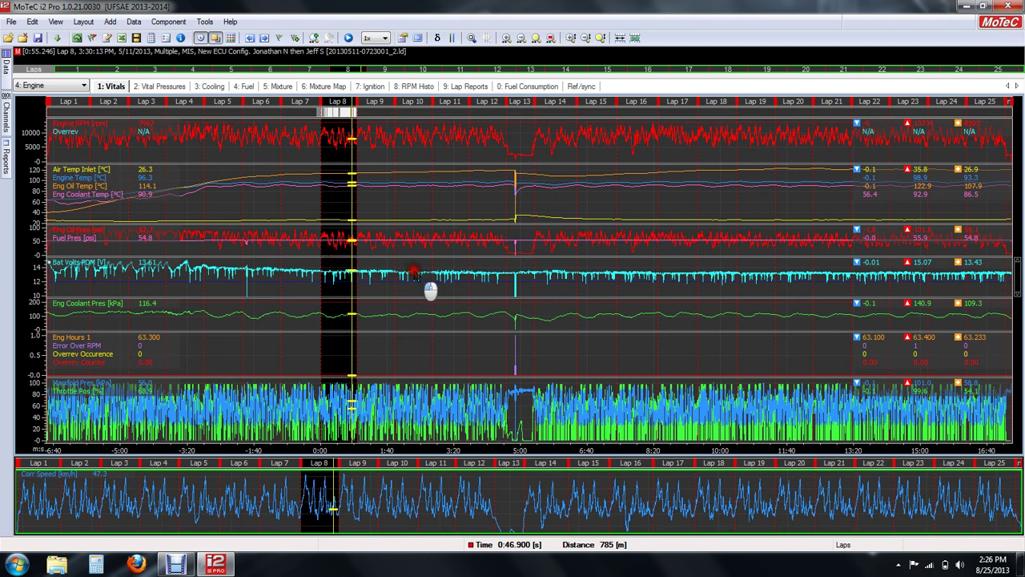
Change the graphs' horizontal axis from time to distance, look up the Time/Distance command, and place the cursor in lap 12
key(d)
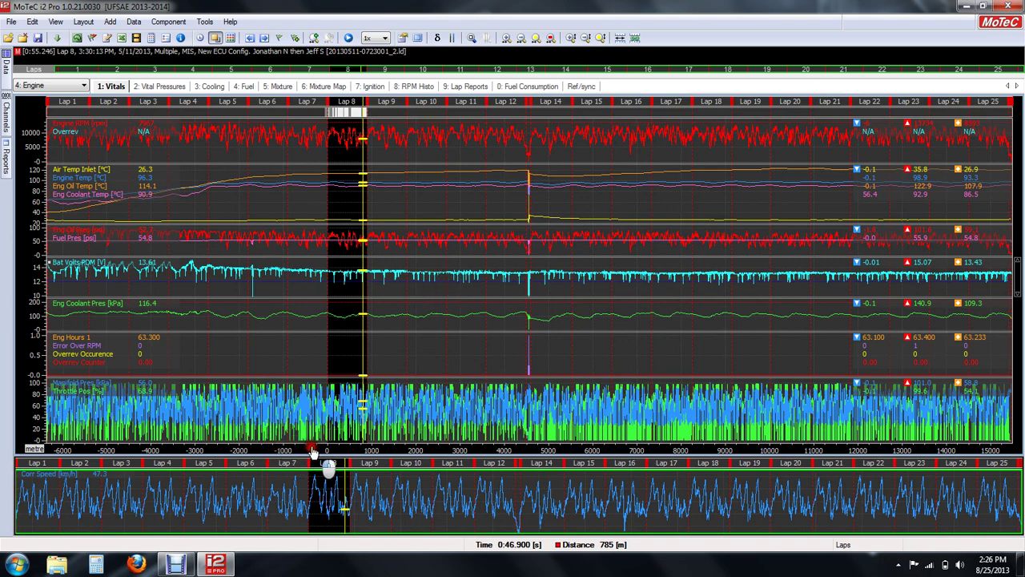
click(208, 23)
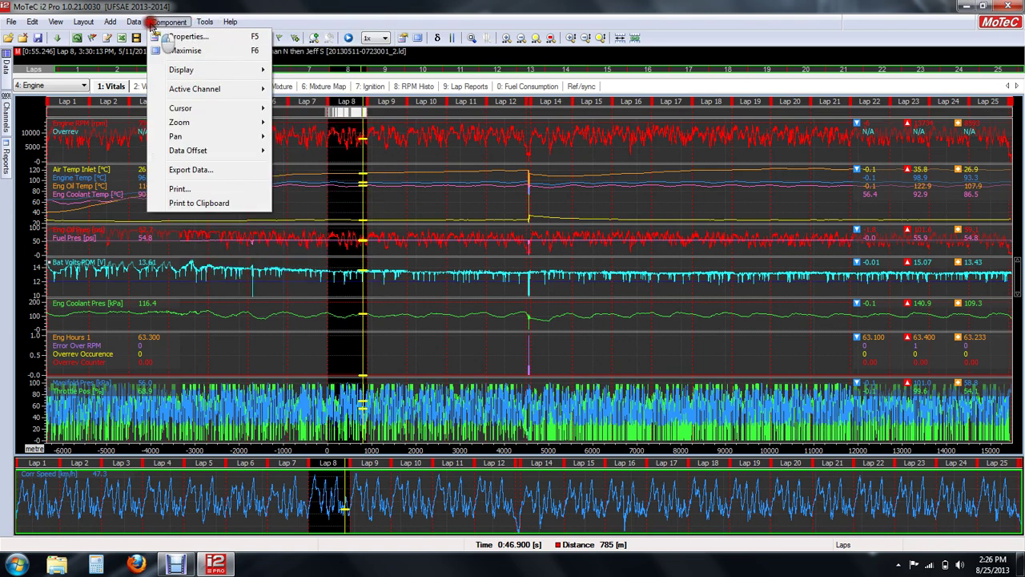
mouse_move(136, 24)
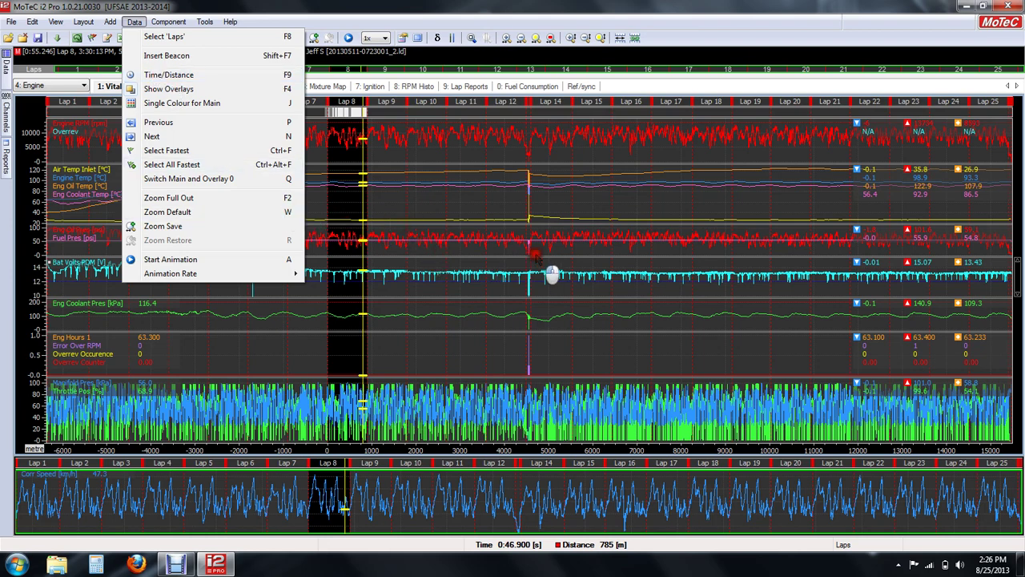
click(497, 217)
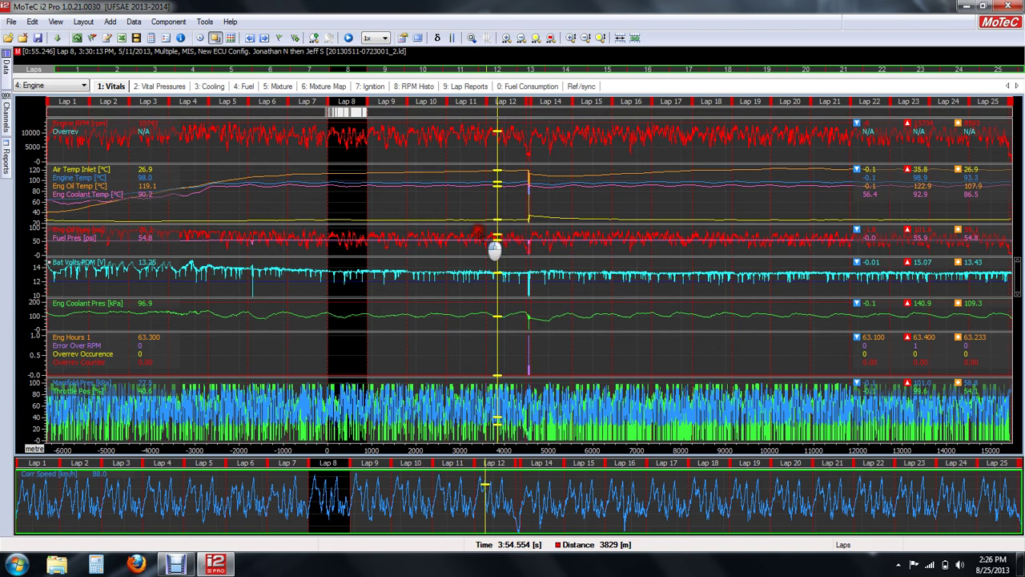
Toggle the Vitals graphs between time and distance to compare how lap 13 is displayed, ending on distance
key(d)
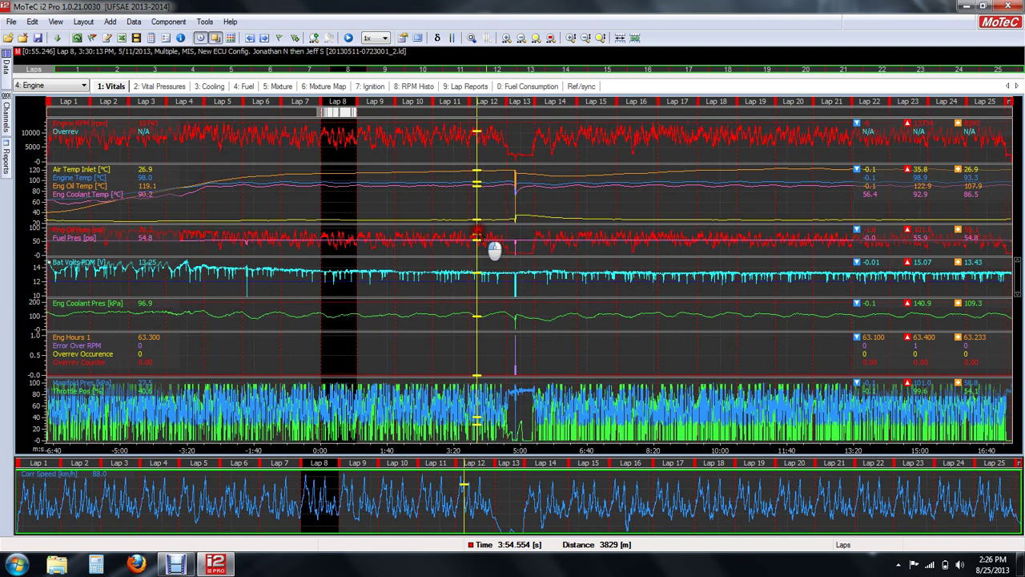
key(d)
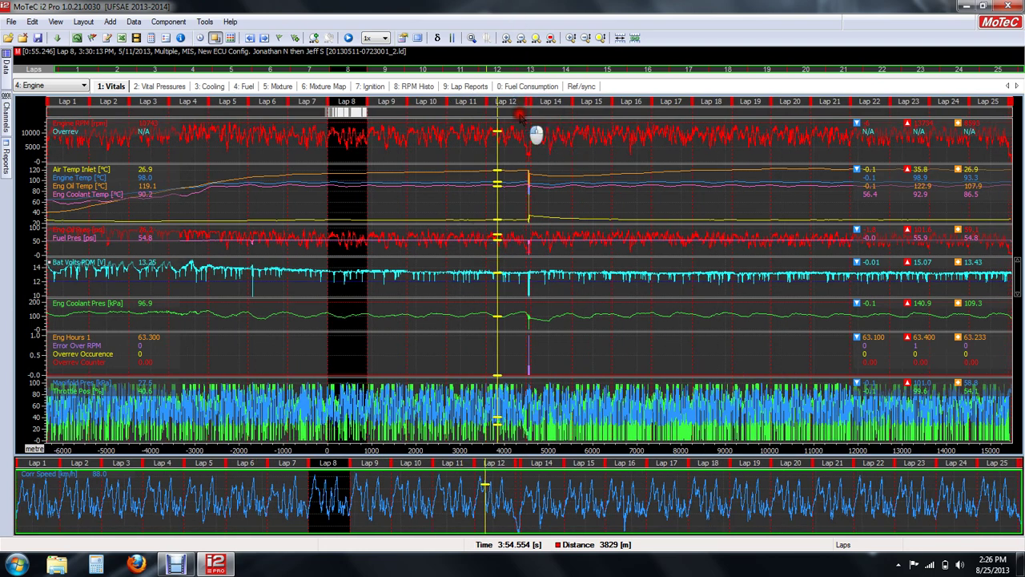
key(d)
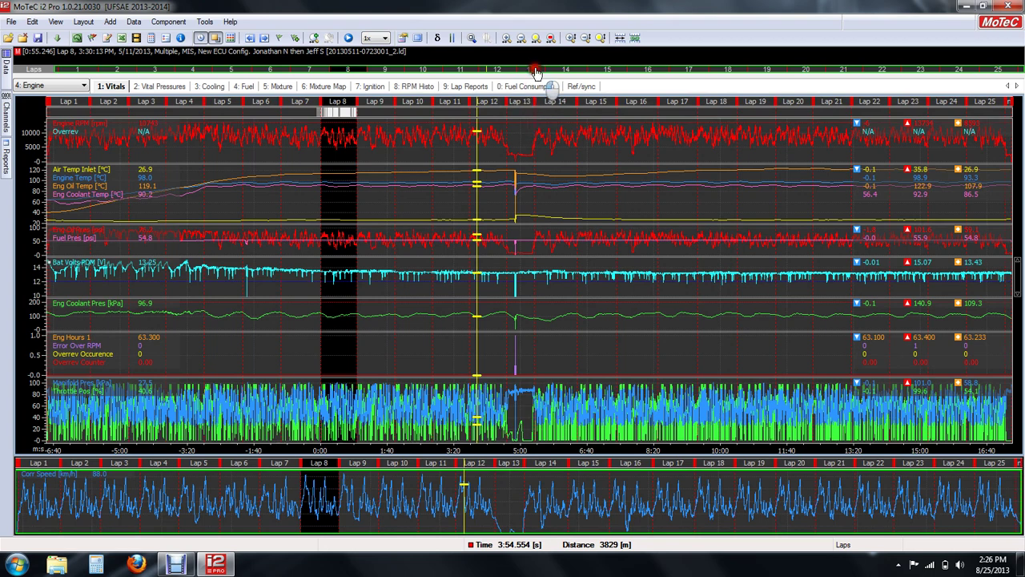
key(d)
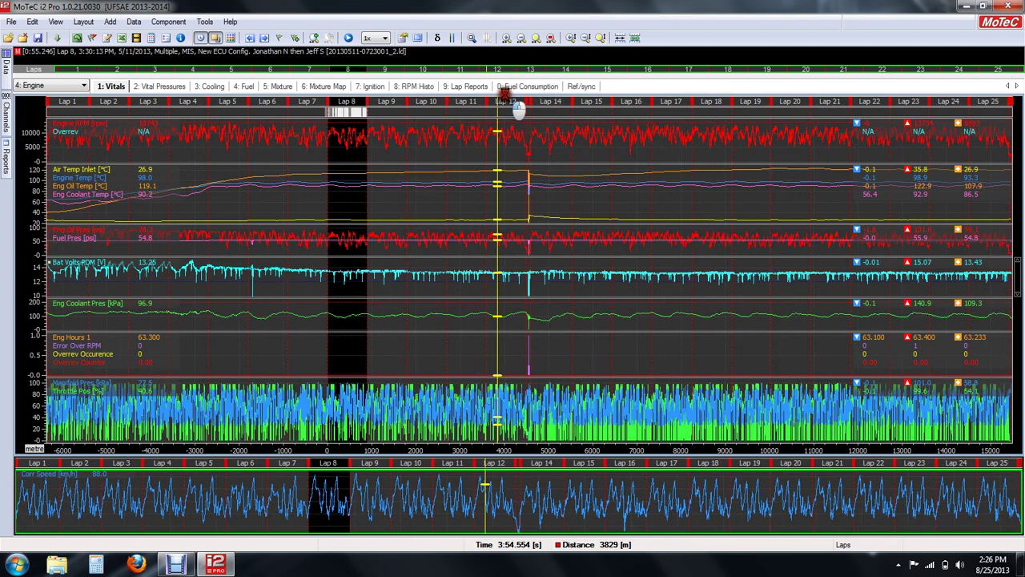
Show lap 13 in the Vitals graphs and widen the range to include the preceding lap 12
click(529, 71)
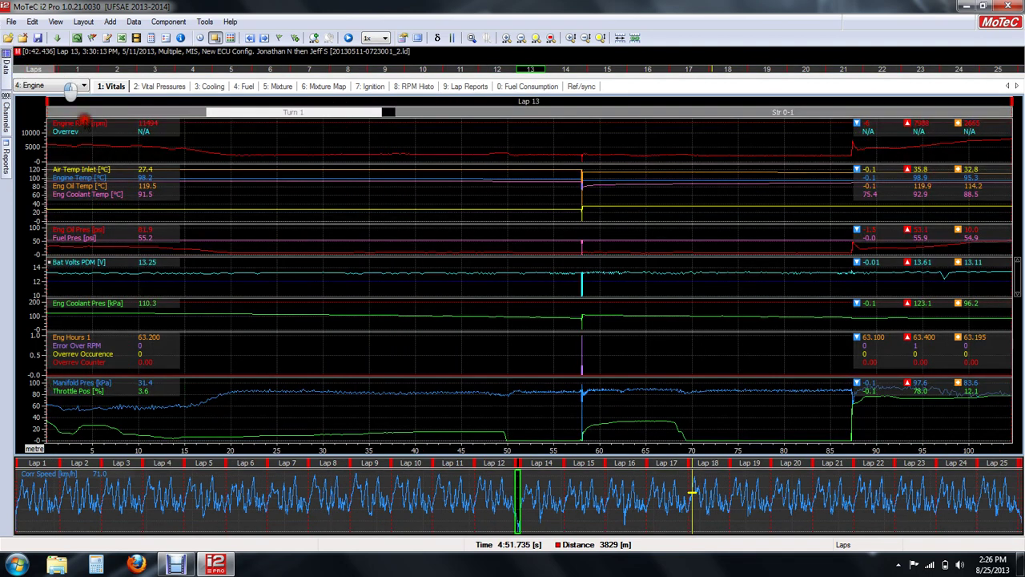
click(436, 366)
scroll(437, 367, down, 3)
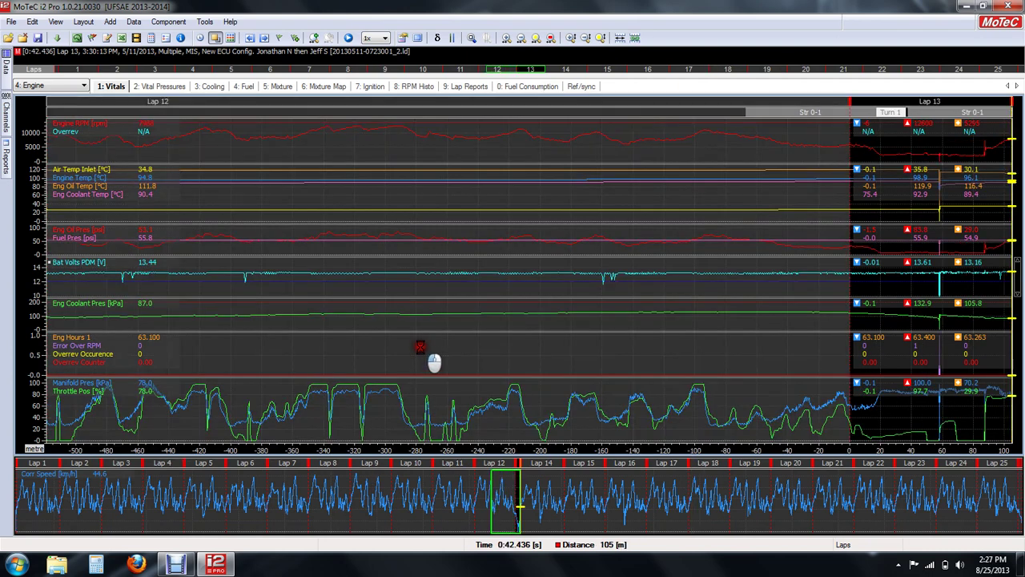
Place the cursor in lap 14 at about 562 m and examine the distance-based Vitals graphs across laps 12 to 14
drag(522, 488, 541, 488)
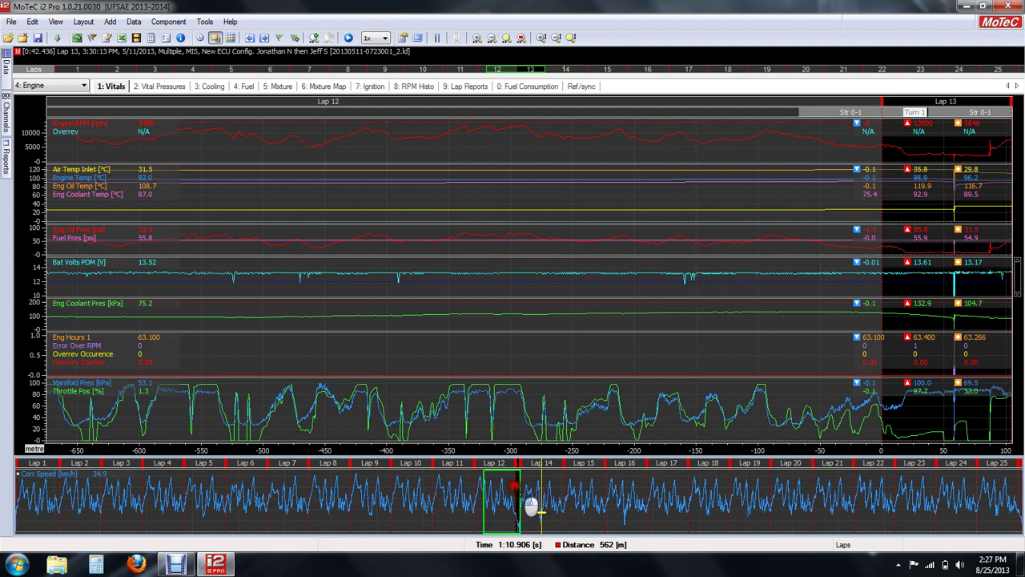
scroll(811, 244, down, 3)
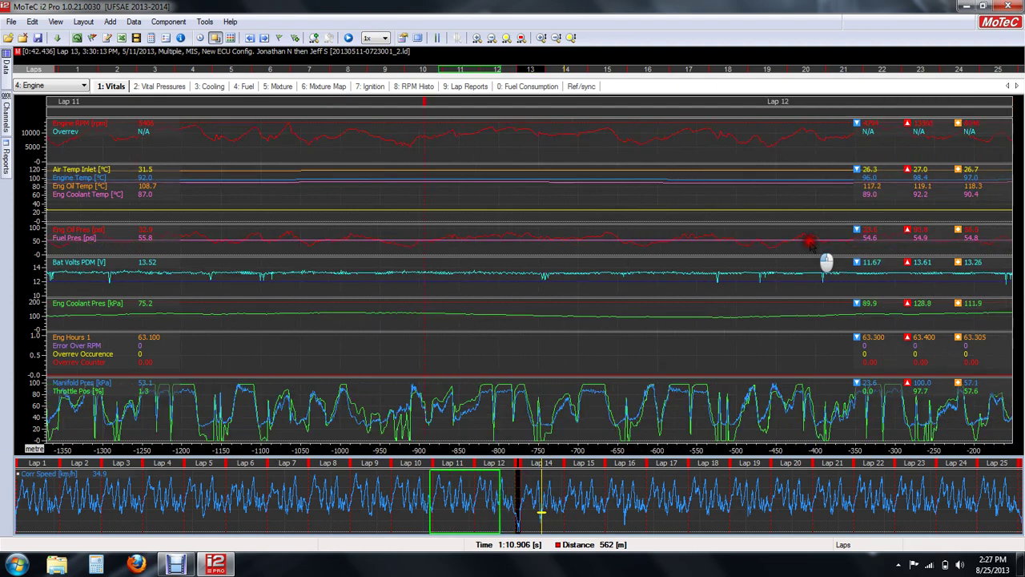
scroll(811, 243, up, 2)
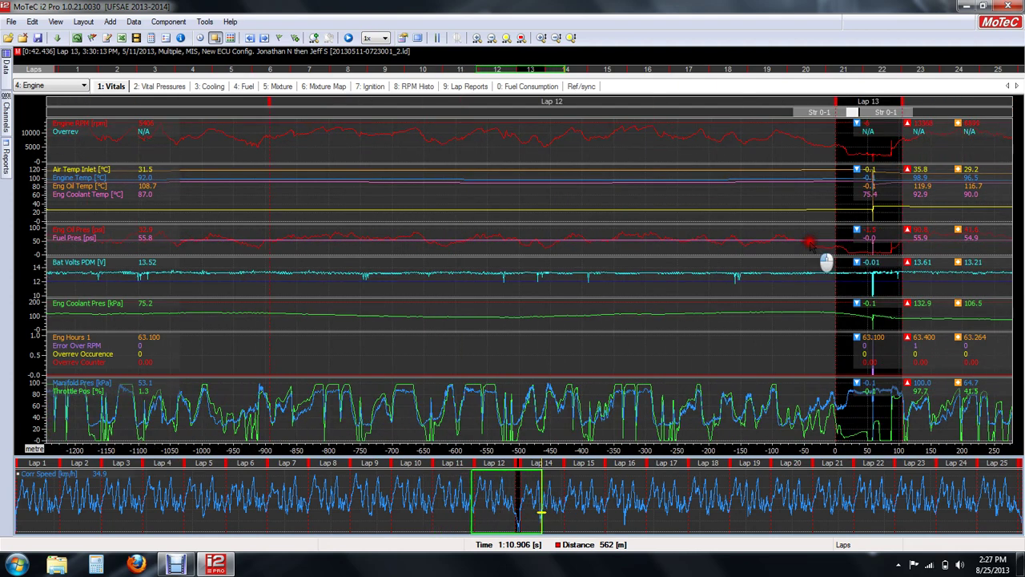
scroll(811, 245, up, 1)
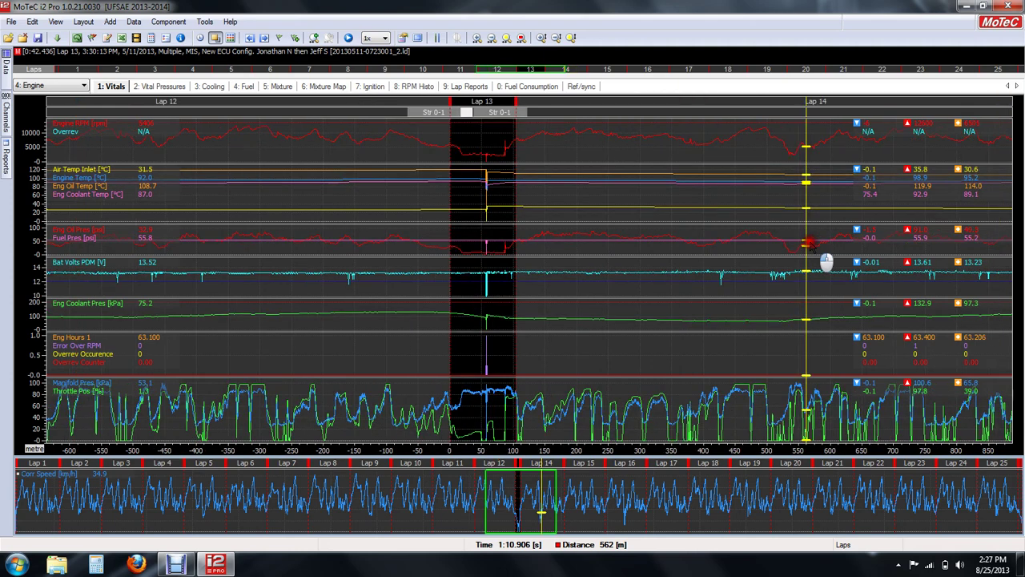
scroll(811, 245, down, 2)
scroll(811, 244, up, 2)
scroll(811, 244, down, 1)
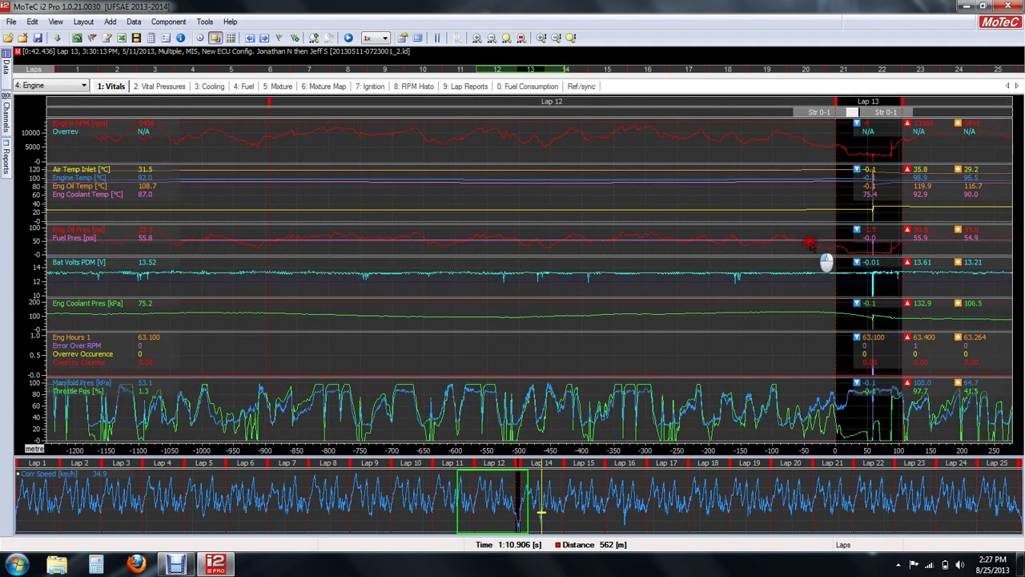
scroll(811, 245, up, 1)
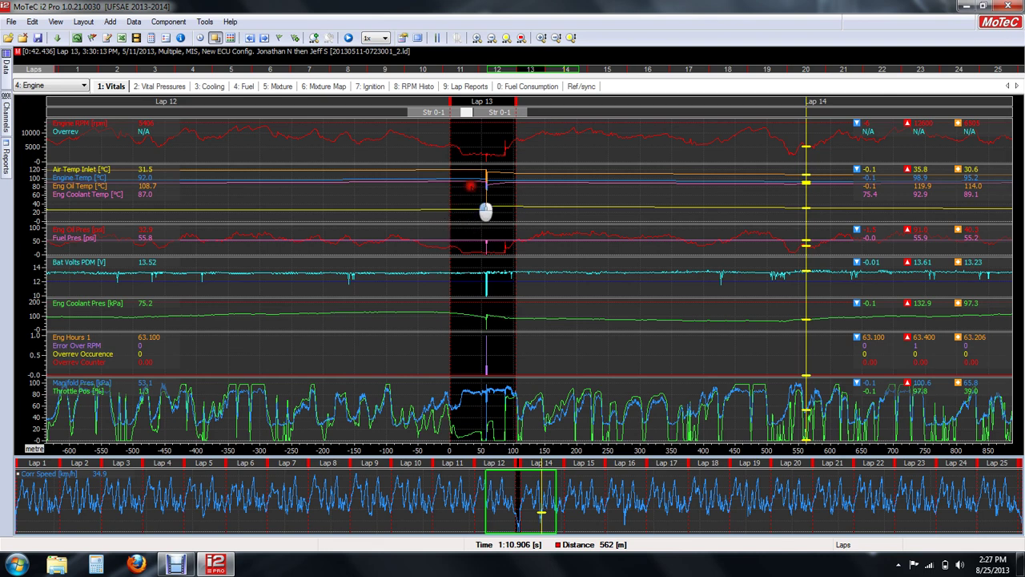
Zoom in on the channel dropout in lap 13 and place the cursor beside it at about 58 m
click(467, 170)
drag(468, 180, 507, 200)
click(393, 229)
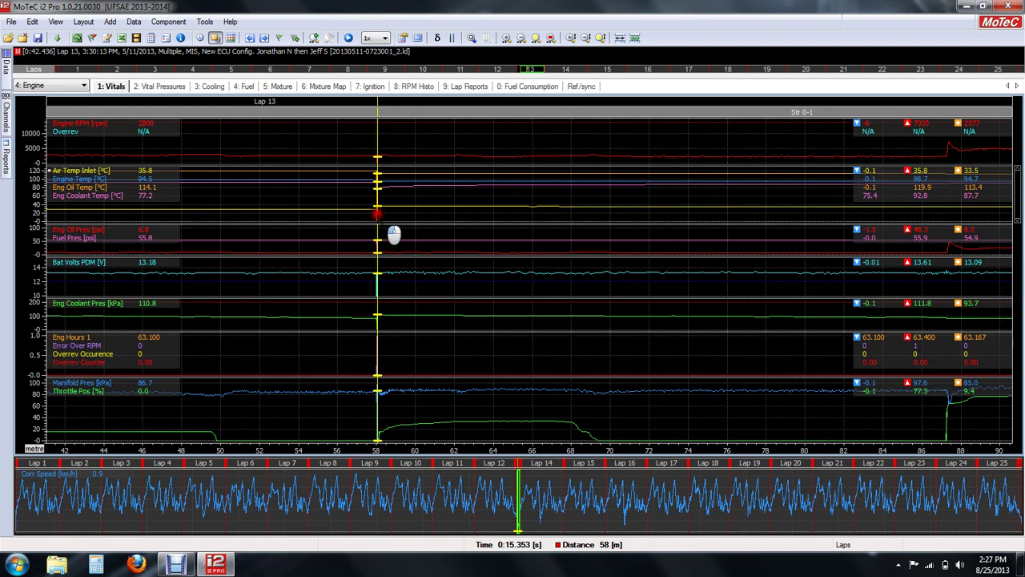
Switch the Vitals graphs from distance to time and place the cursor at about 0:36 in lap 13
scroll(411, 228, down, 3)
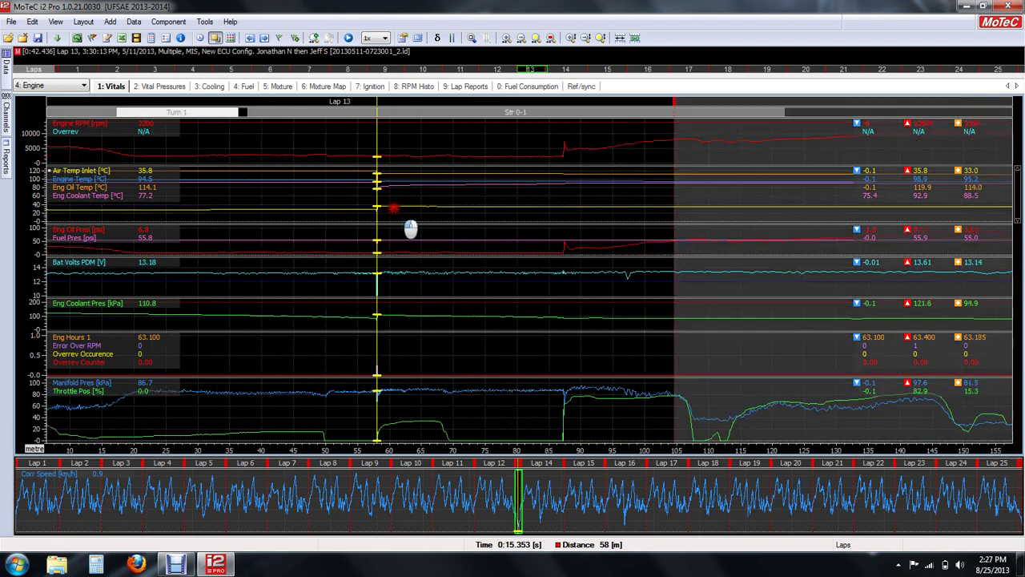
scroll(410, 228, down, 2)
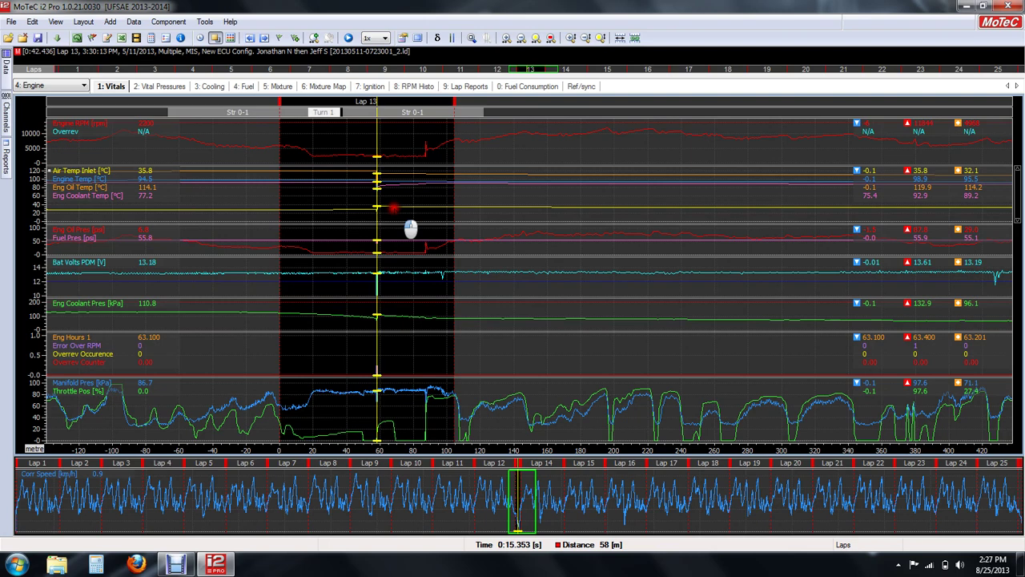
key(d)
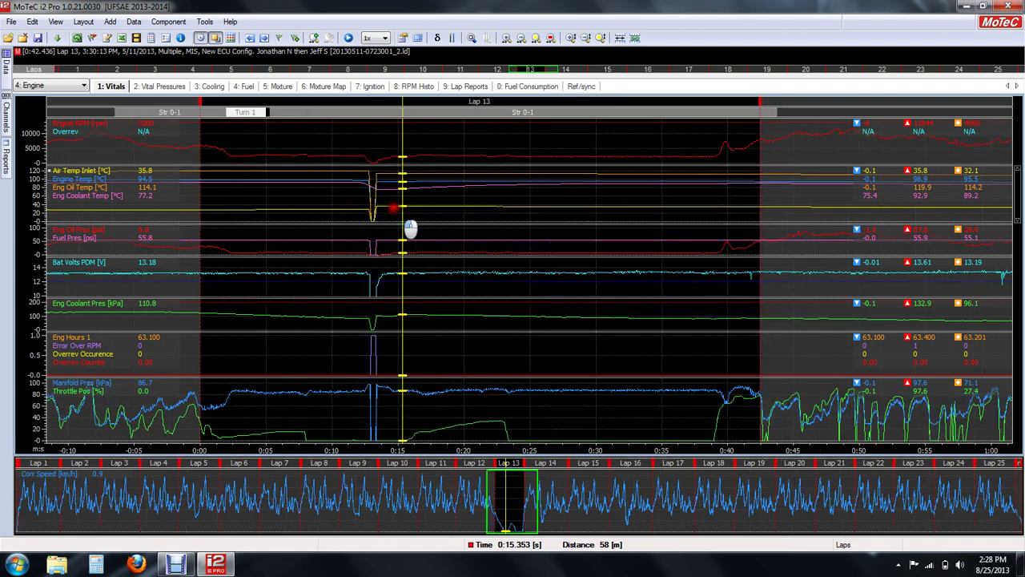
drag(245, 235, 678, 258)
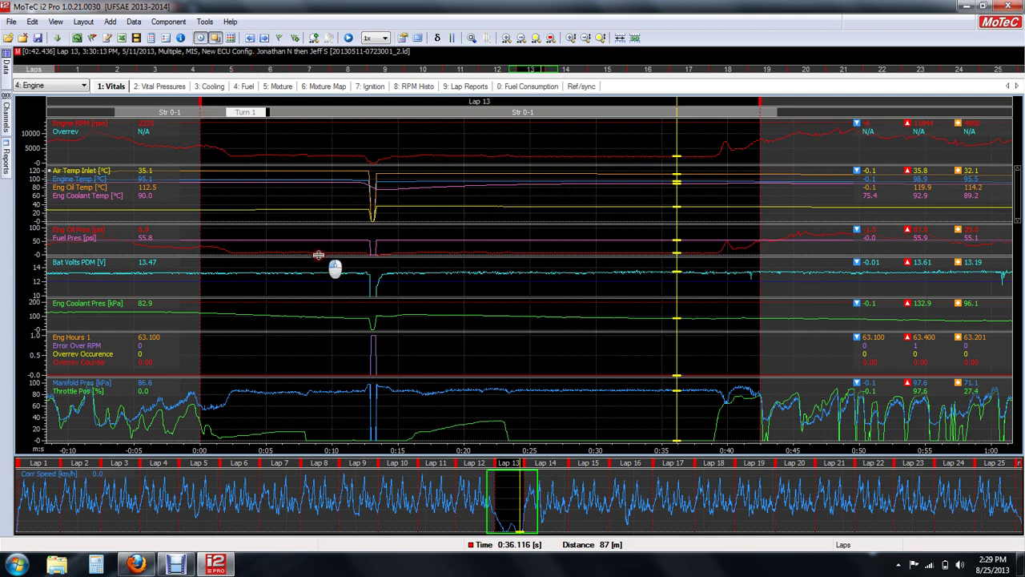
scroll(318, 255, down, 2)
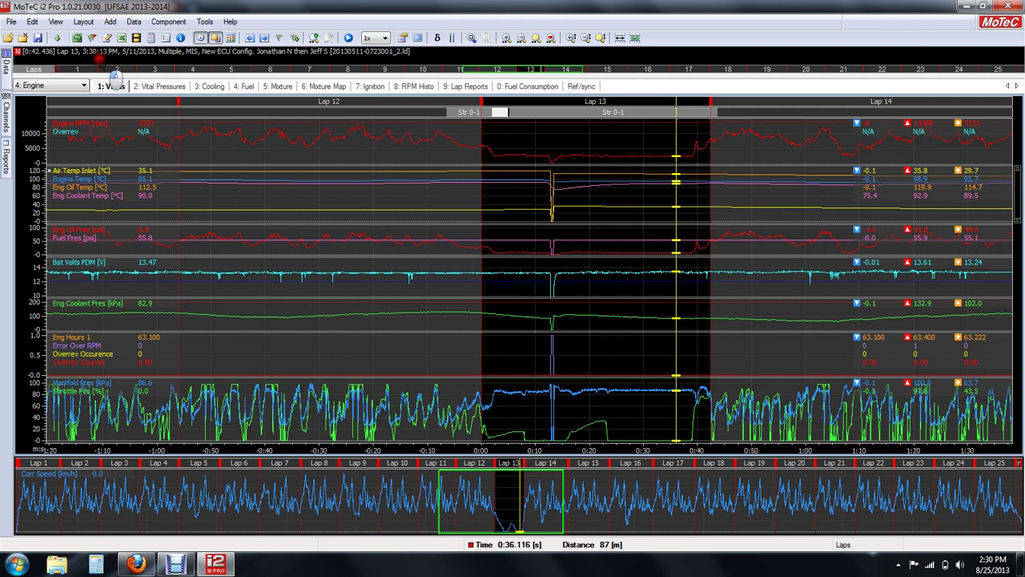
Open the Maths editor and show the expressions, filters and constants of the global Vehicle maths file
click(153, 36)
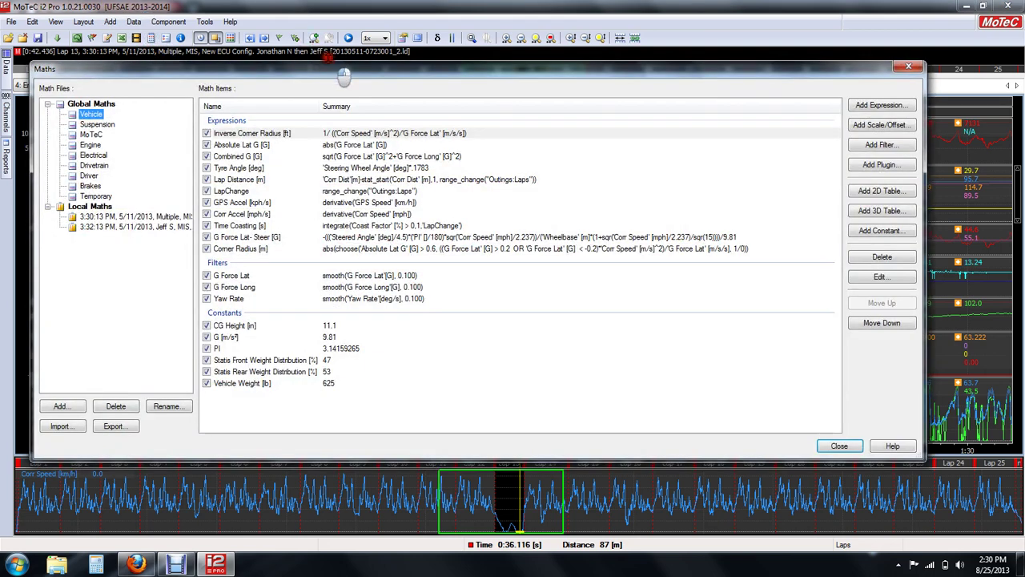
click(909, 66)
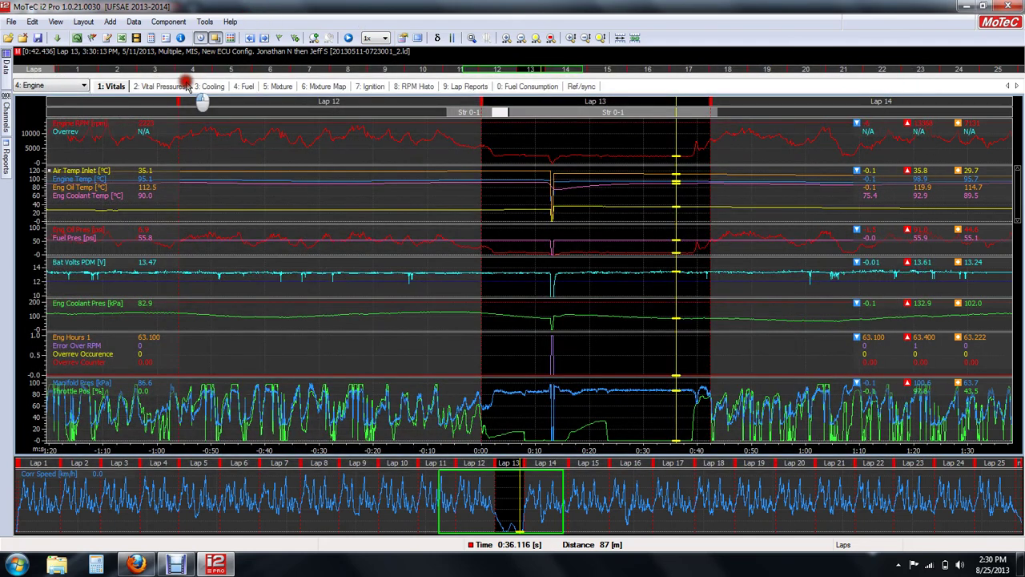
click(152, 39)
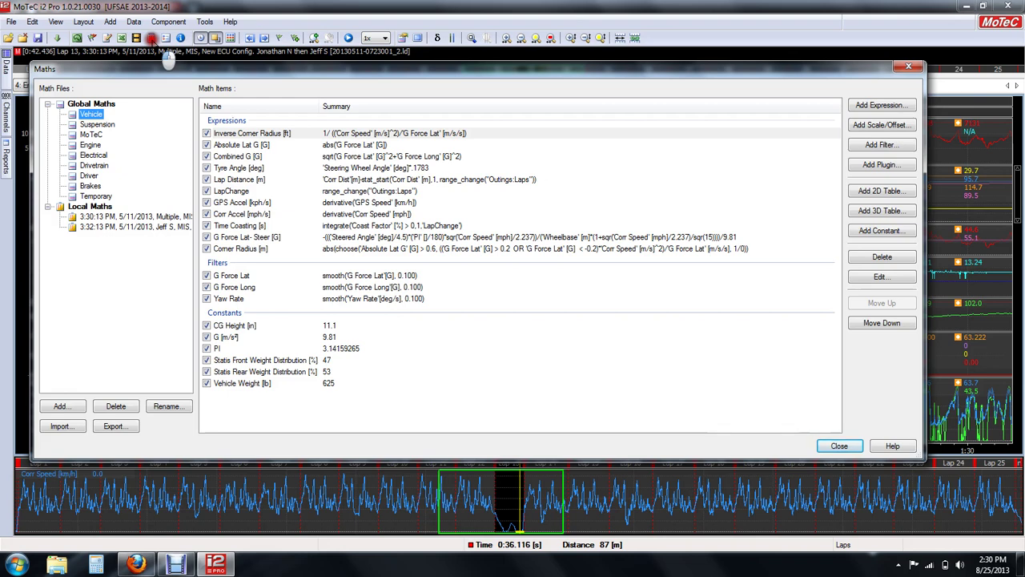
click(137, 135)
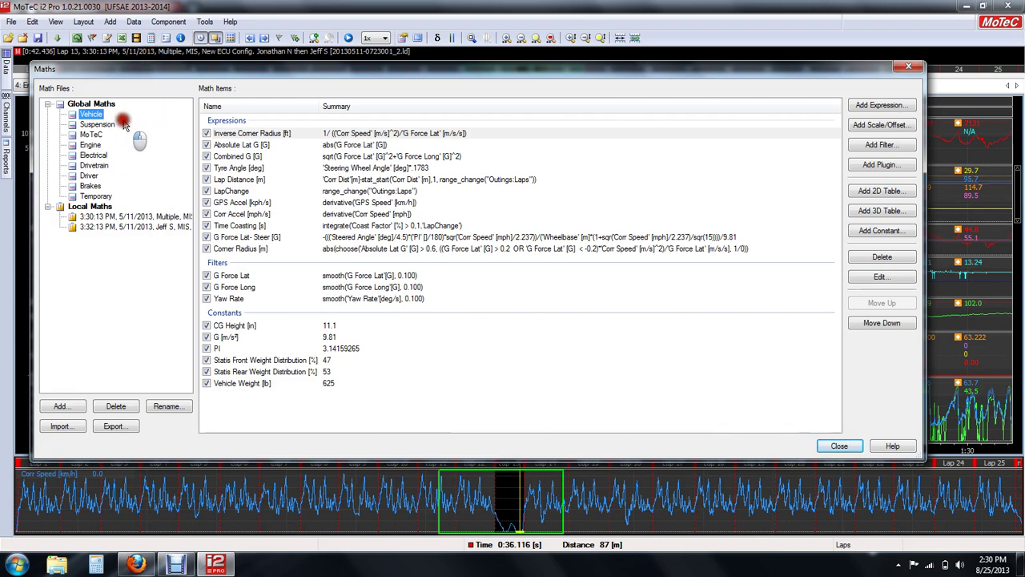
click(93, 114)
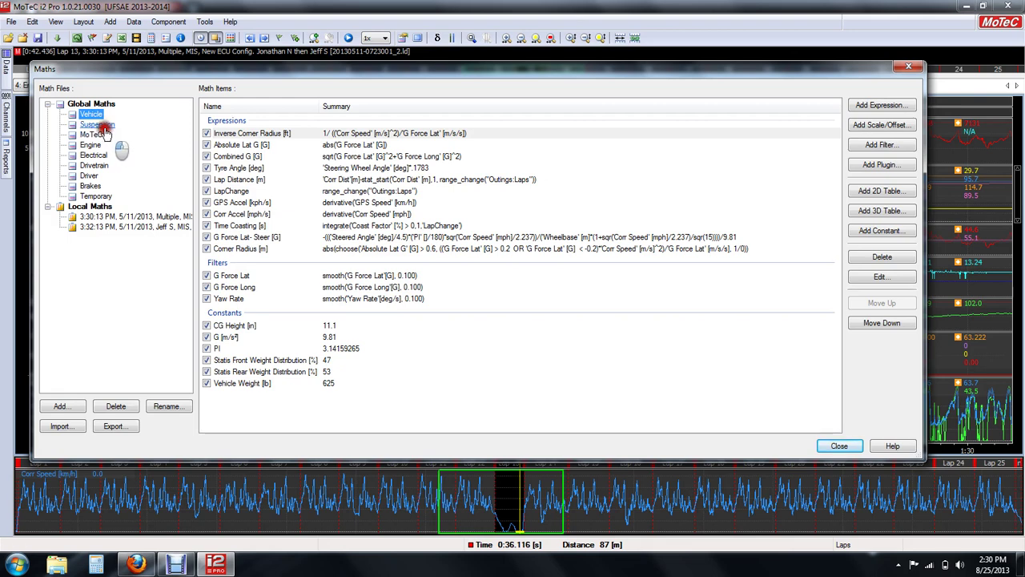
Browse the global maths files from Suspension through MoTeC, Engine, Electrical, Drivetrain and Driver to Brakes
click(98, 126)
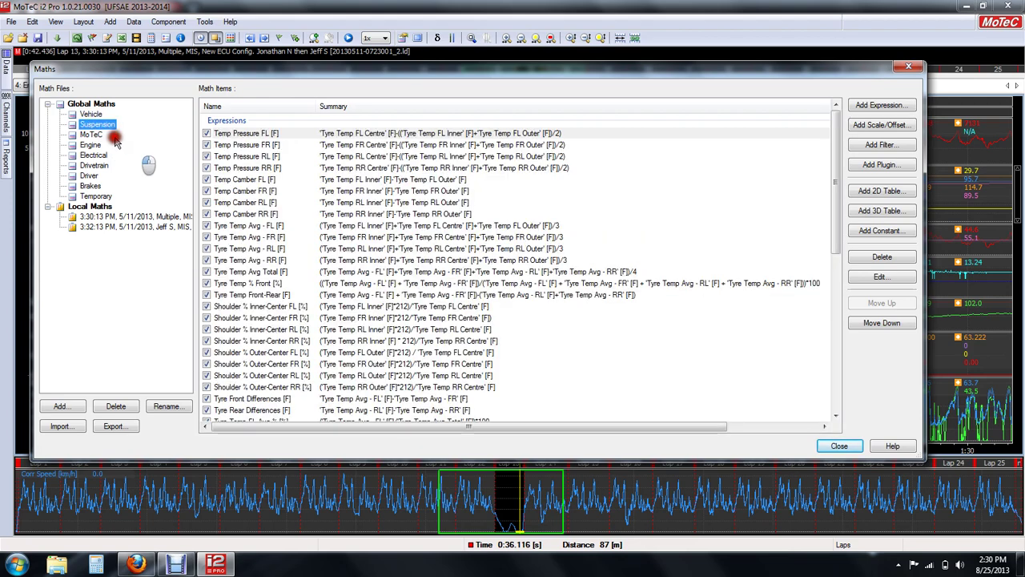
click(90, 135)
click(90, 145)
click(91, 156)
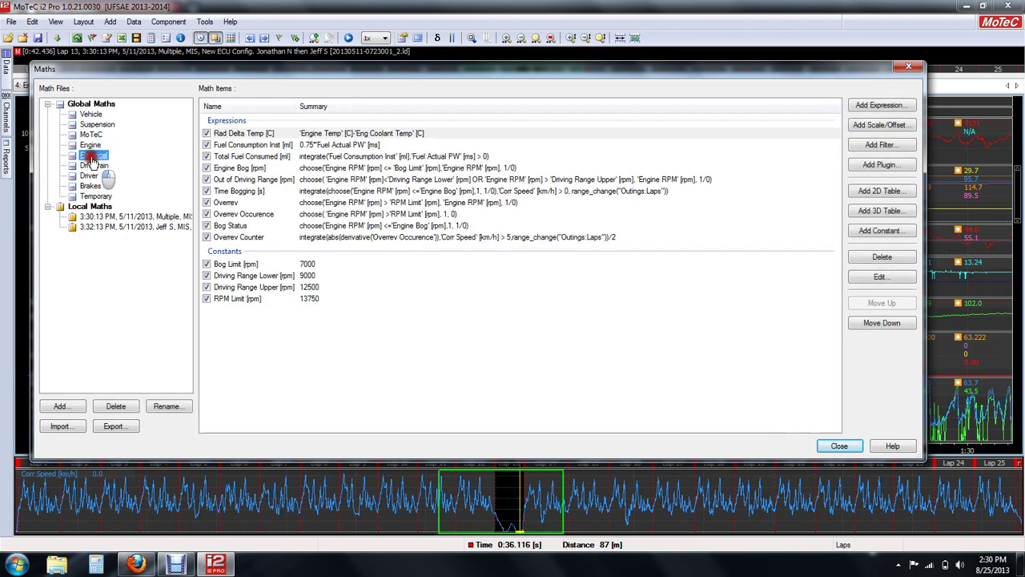
click(92, 166)
click(88, 176)
click(90, 186)
click(88, 196)
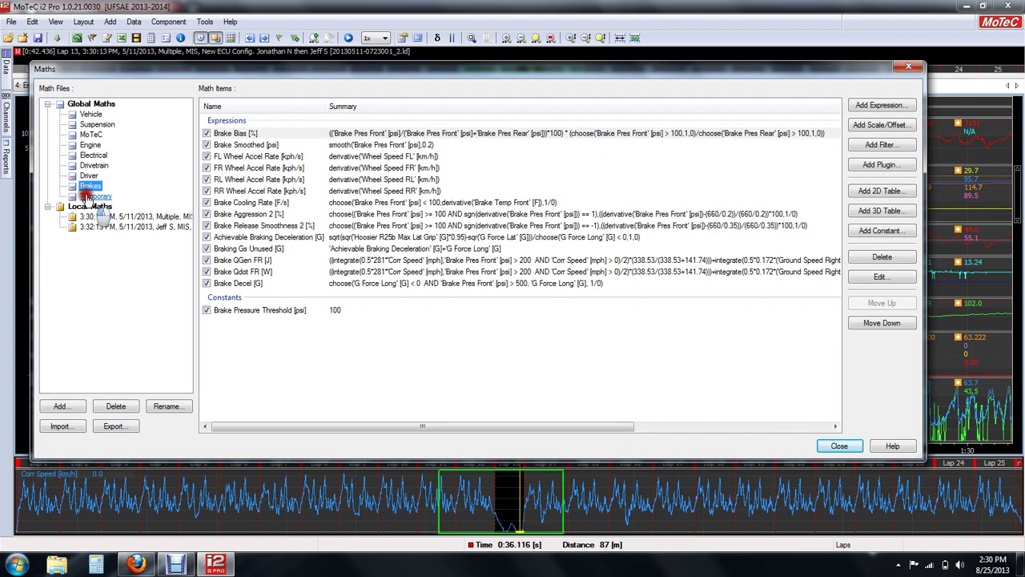
Move the Maths dialog clear of the Engine RPM graph and select the Overrev expression in the Engine maths file
click(92, 147)
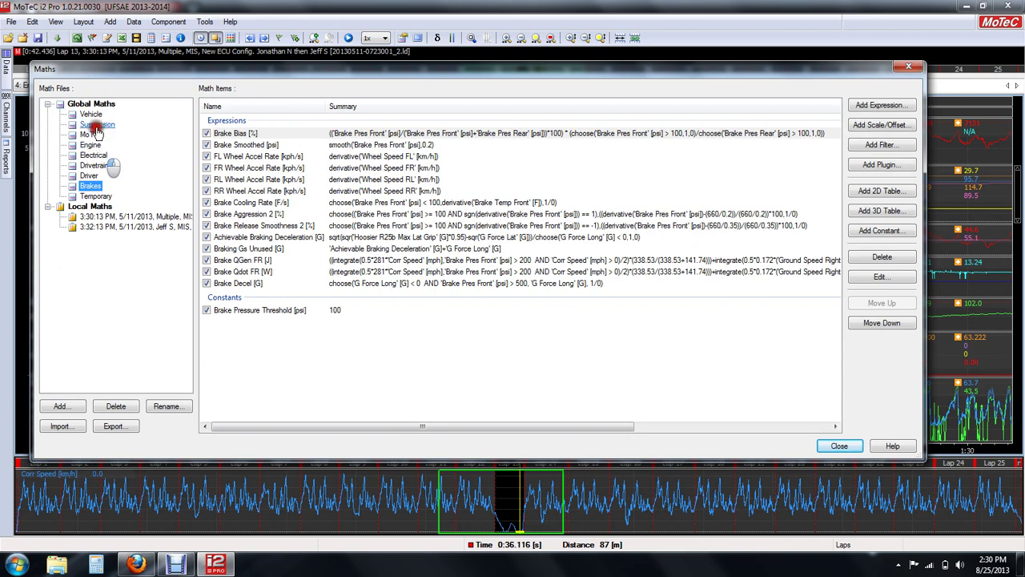
drag(205, 73, 277, 173)
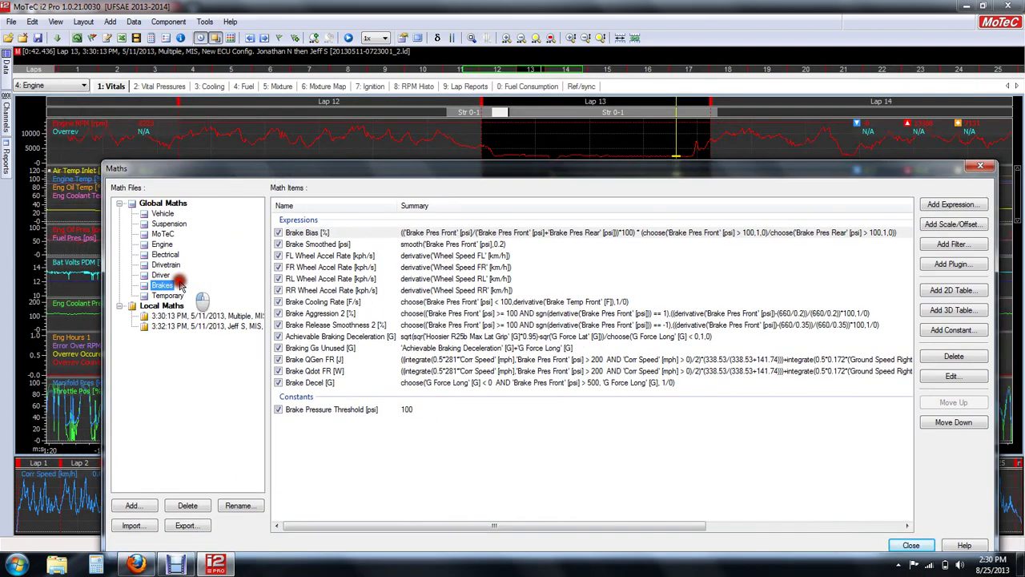
click(164, 245)
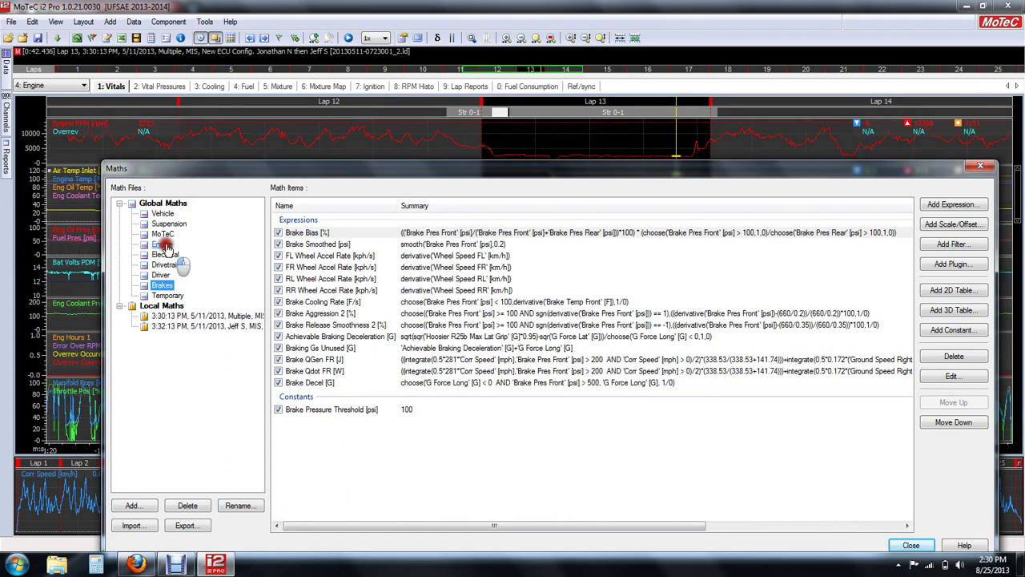
click(77, 153)
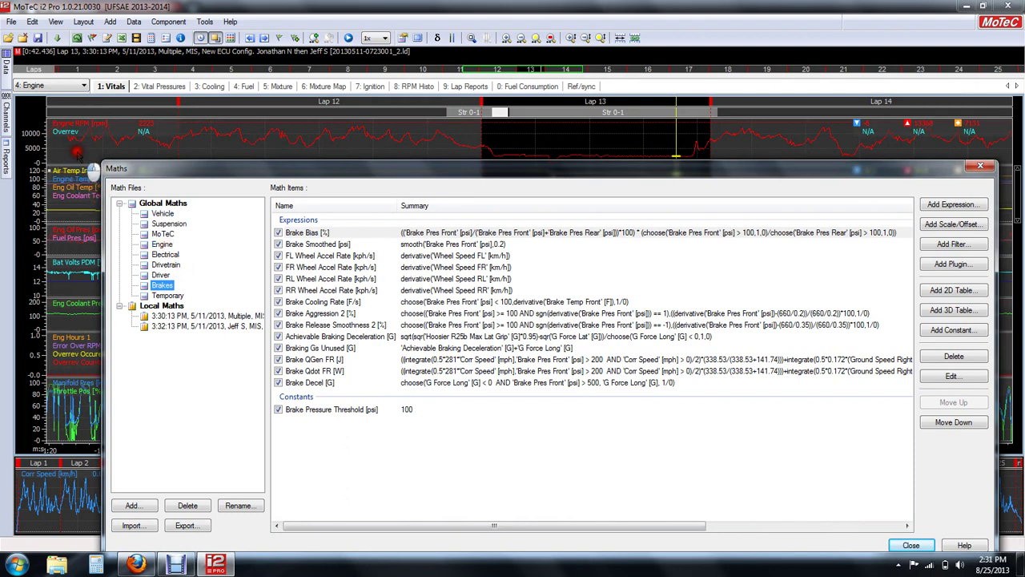
click(162, 244)
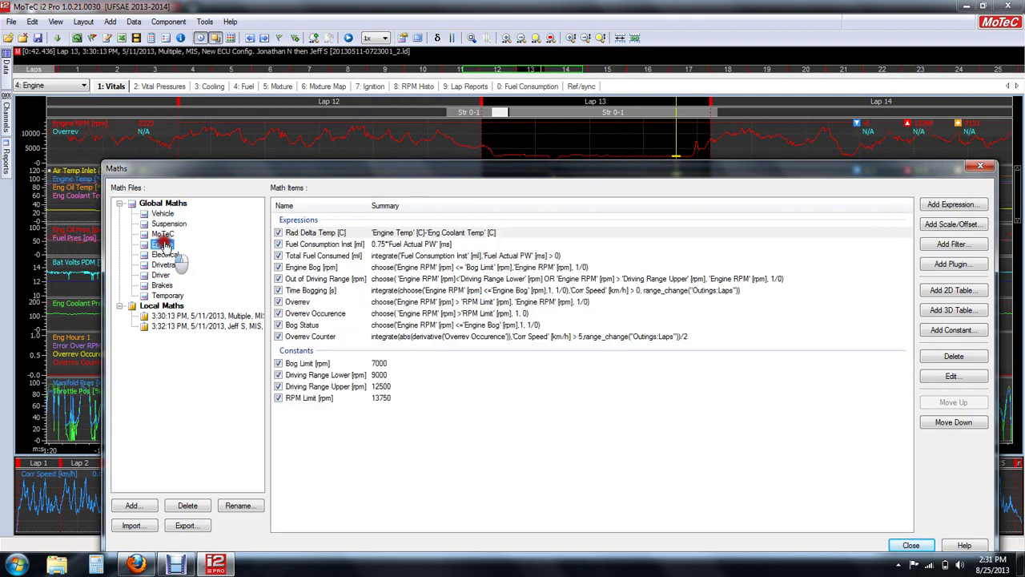
click(611, 255)
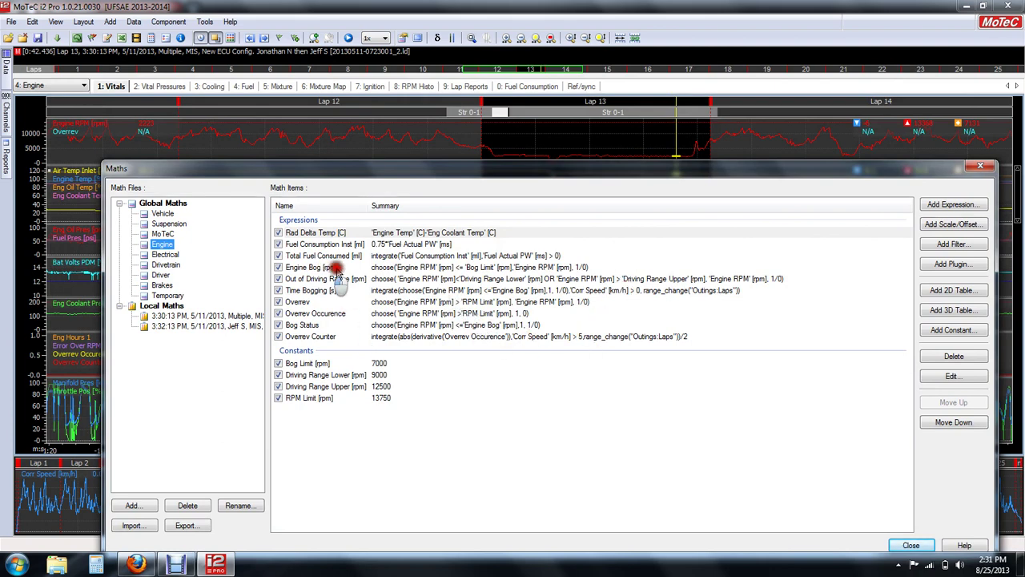
click(432, 304)
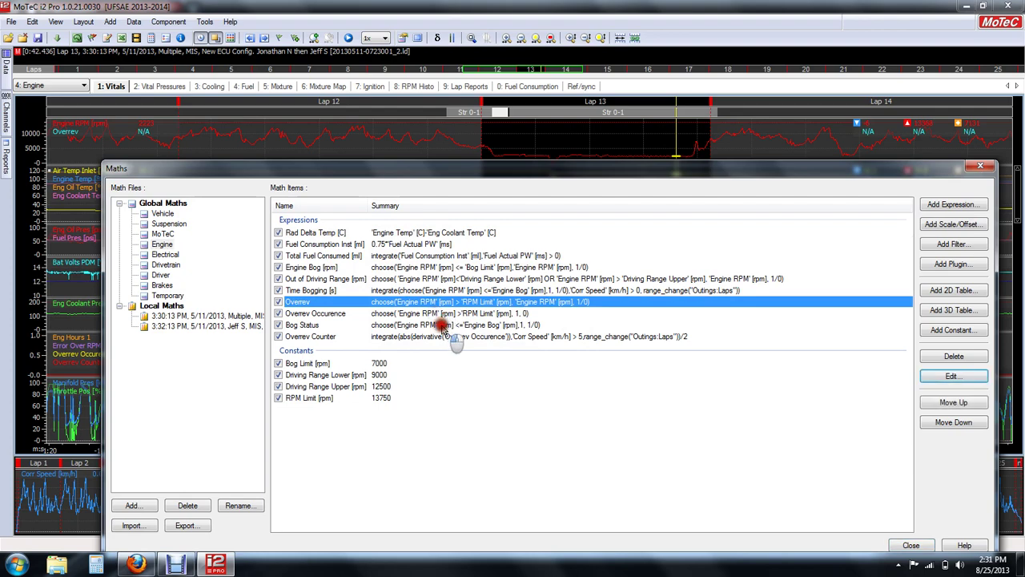
Open the Overrev expression for editing and examine its rate, quantity and result unit options
double_click(437, 304)
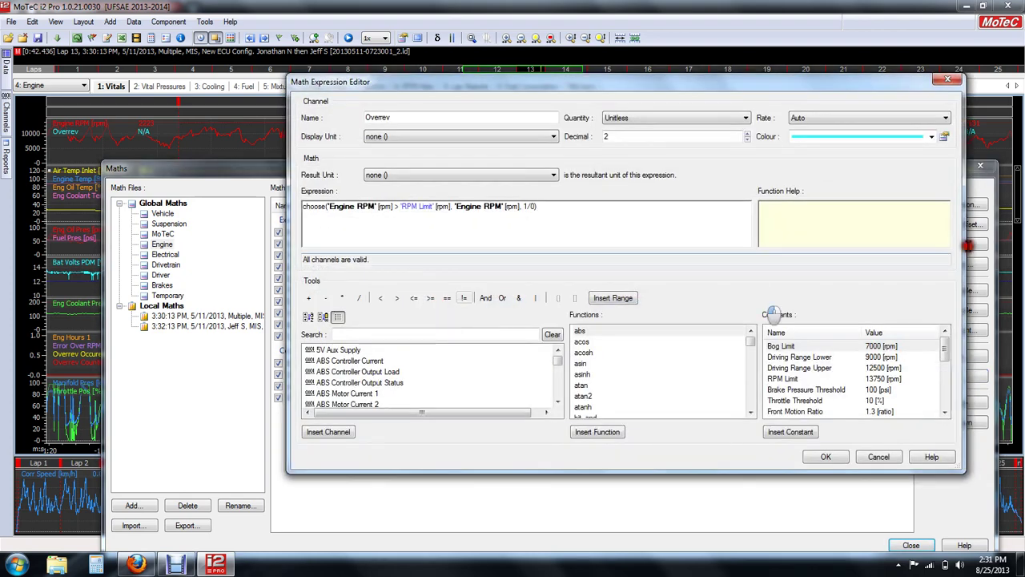
drag(816, 78, 552, 110)
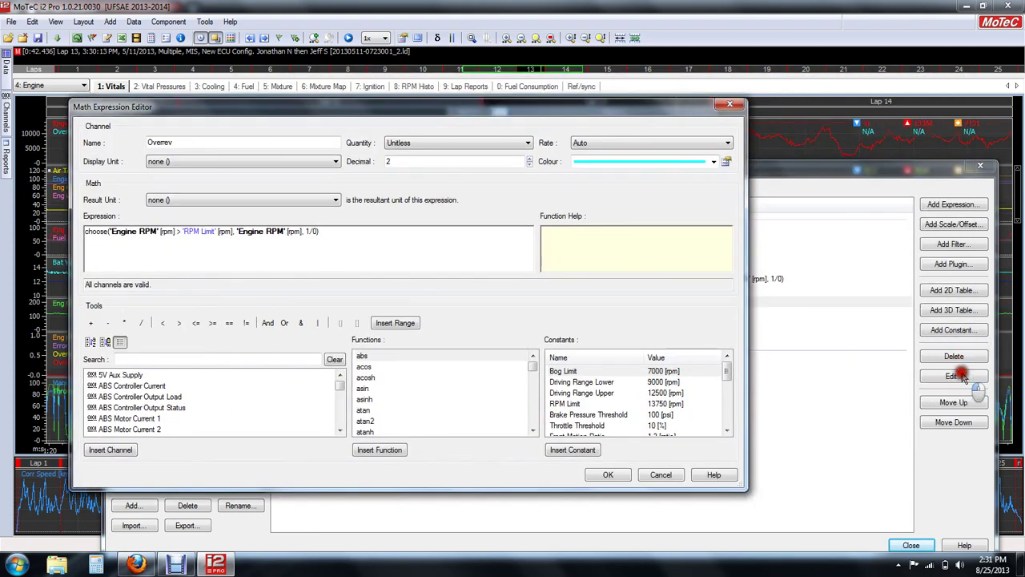
drag(435, 108, 579, 80)
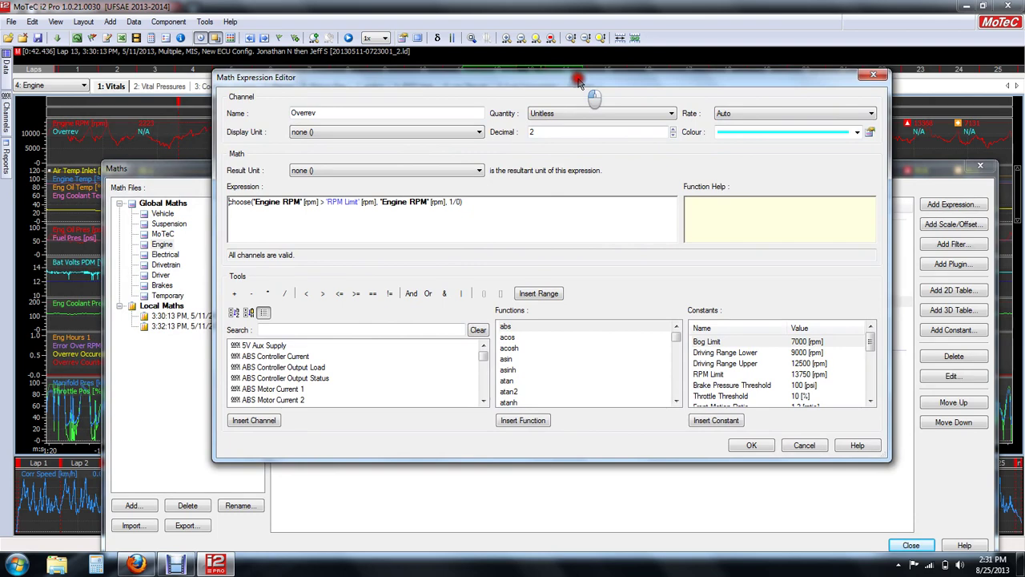
click(739, 115)
click(735, 114)
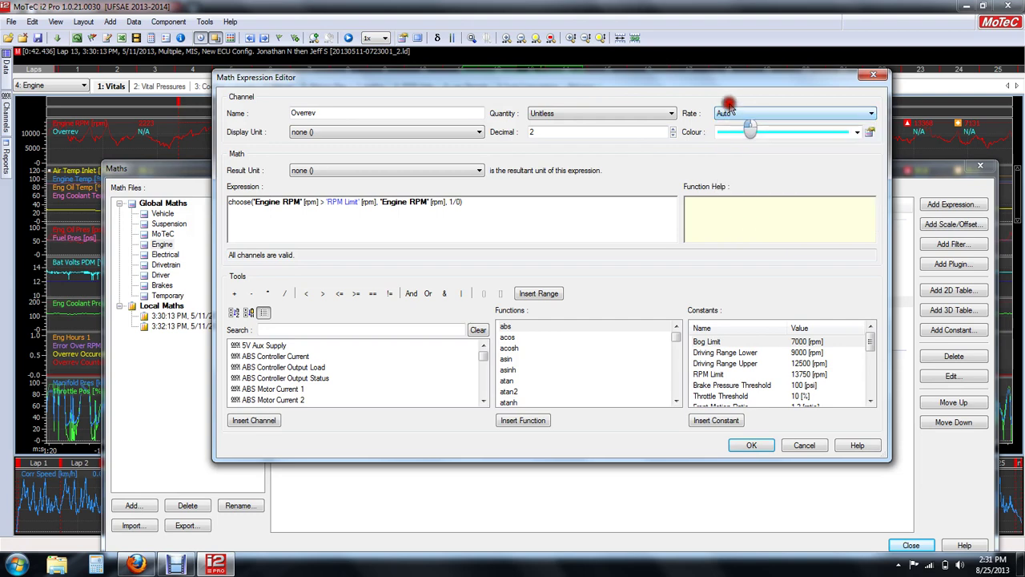
click(637, 113)
click(637, 111)
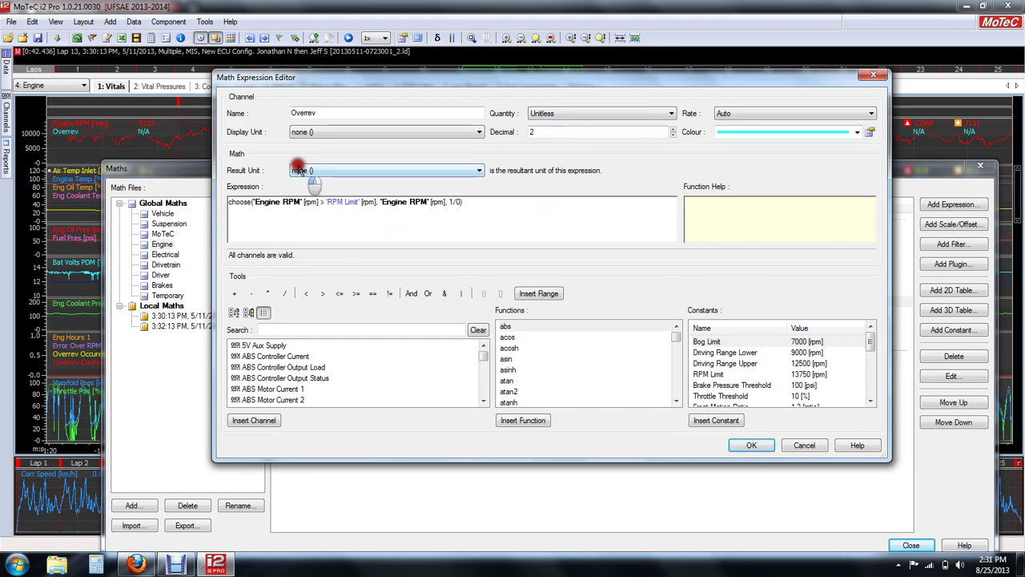
click(307, 171)
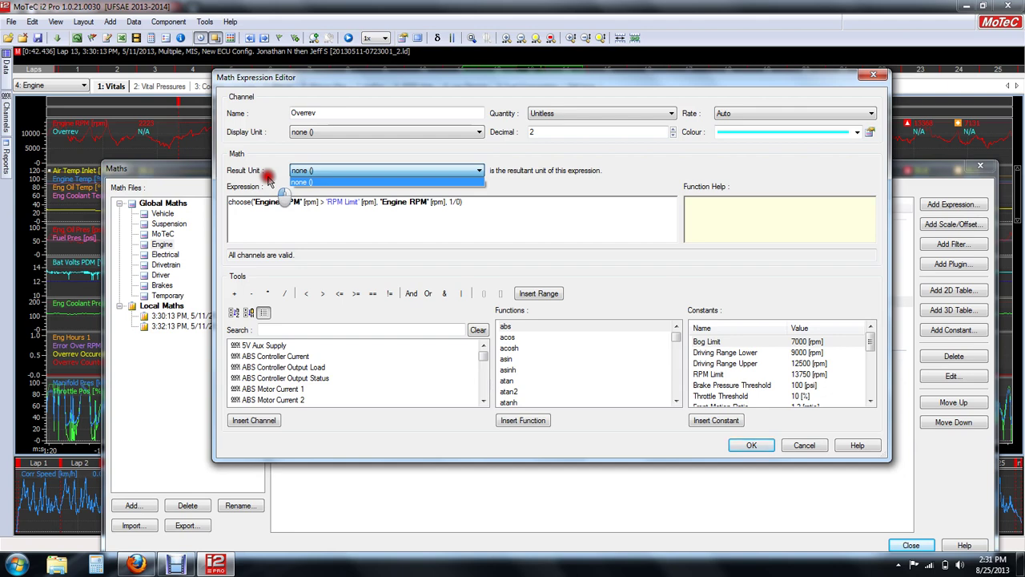
click(531, 195)
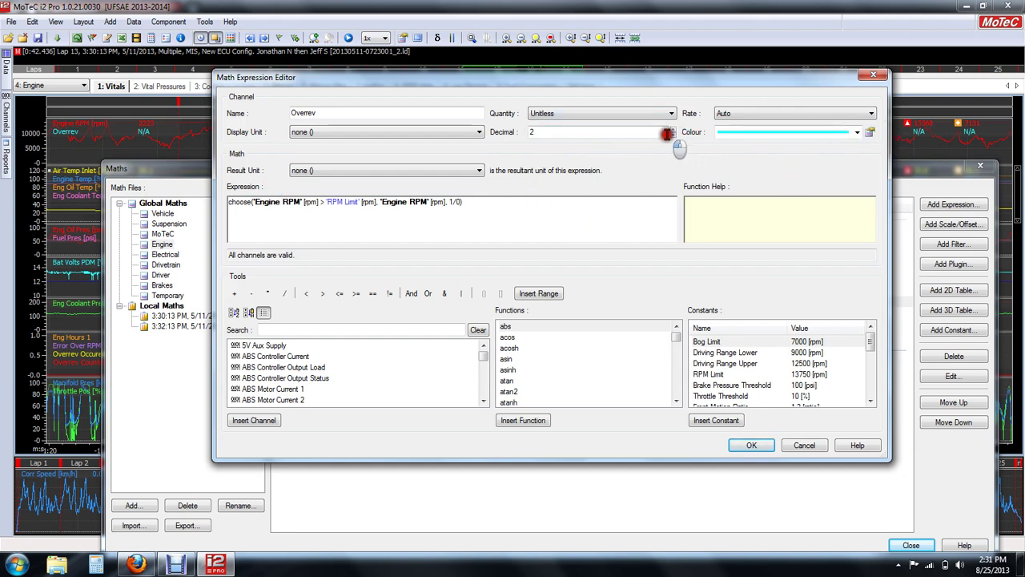
Set the number of decimals for the Overrev channel to 0
click(673, 136)
click(673, 135)
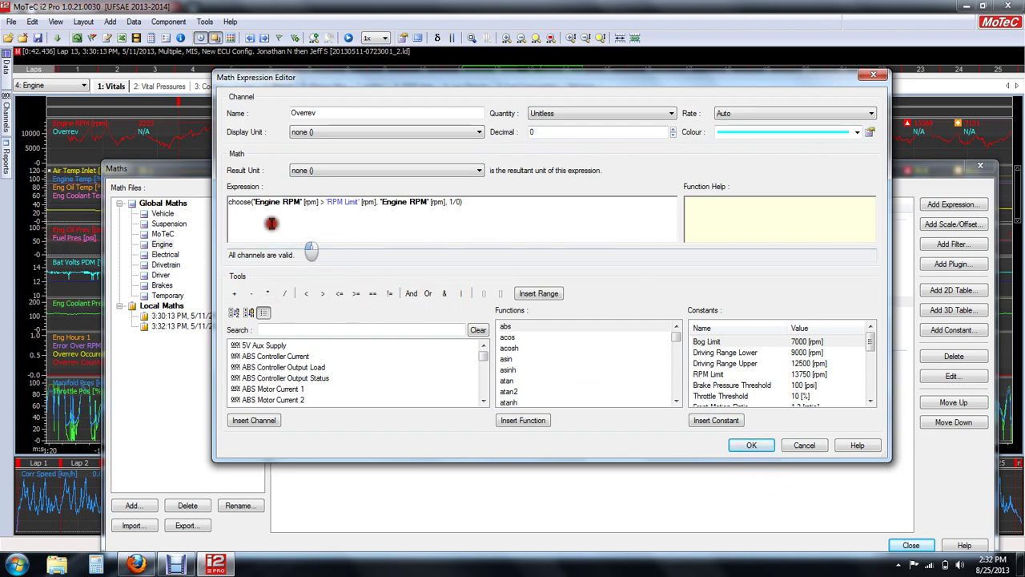
click(515, 239)
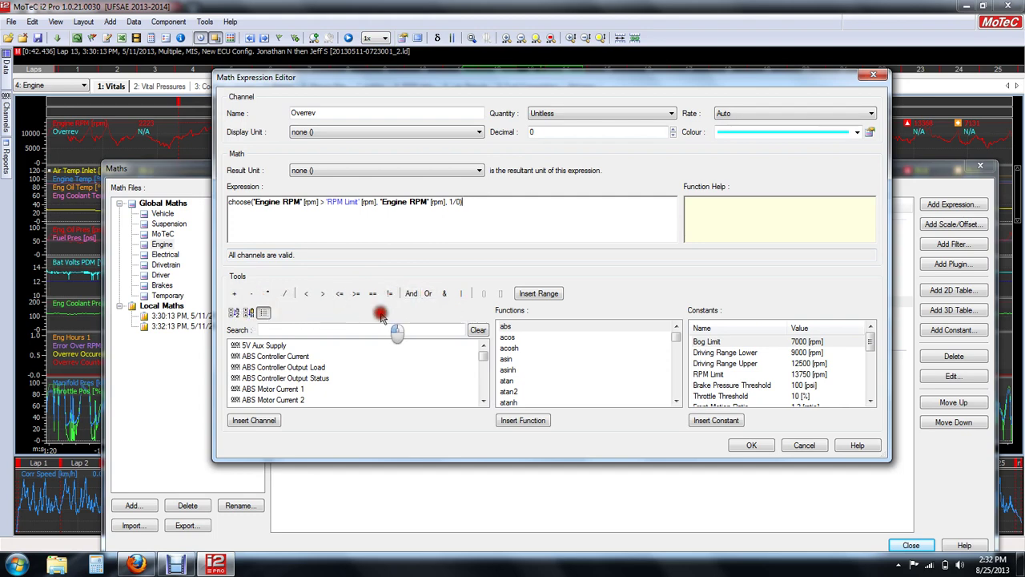
Insert the FAN PWM Aux channel at the end of the Overrev expression
click(282, 366)
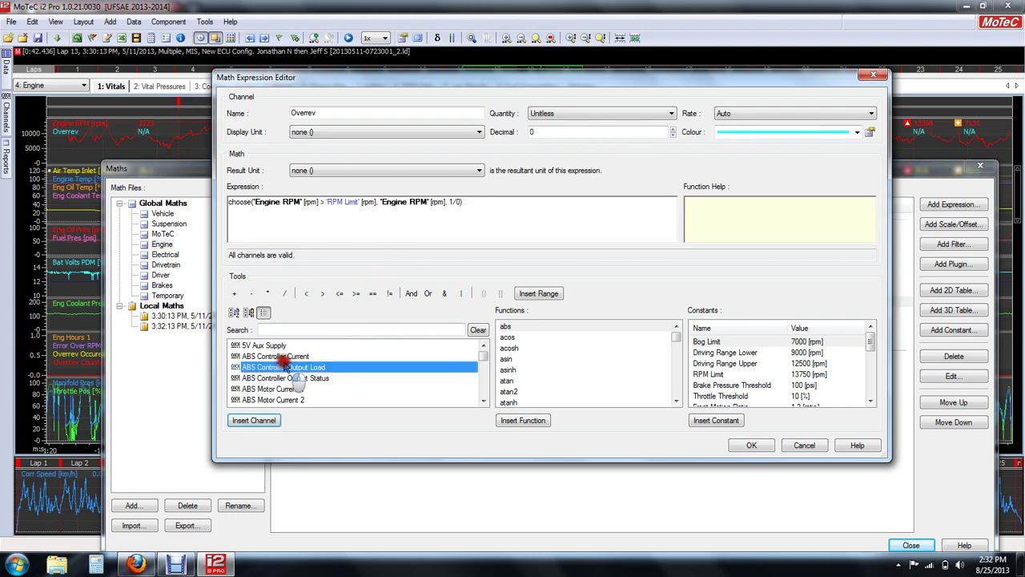
scroll(304, 362, down, 1)
scroll(304, 362, down, 15)
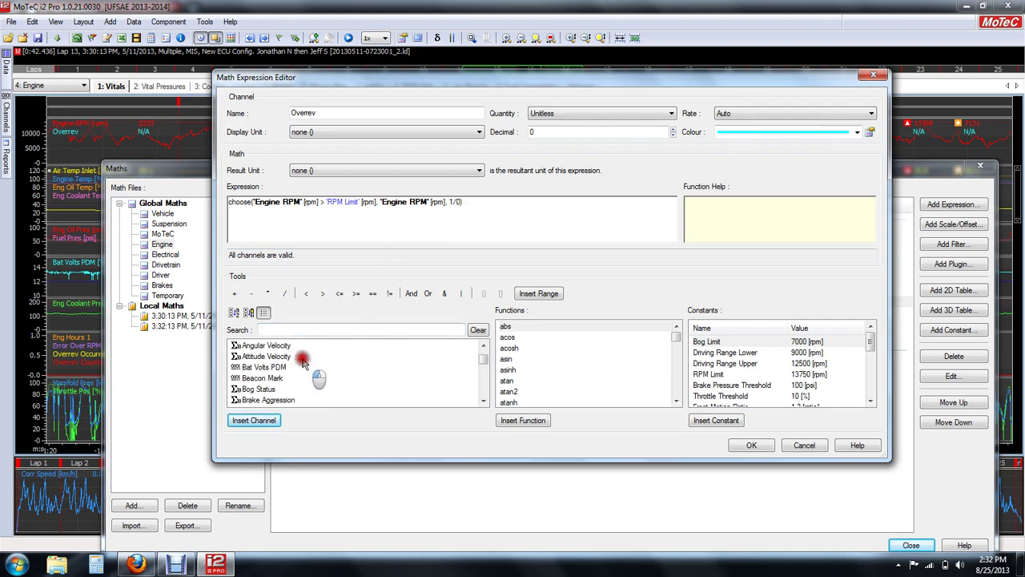
scroll(304, 362, down, 12)
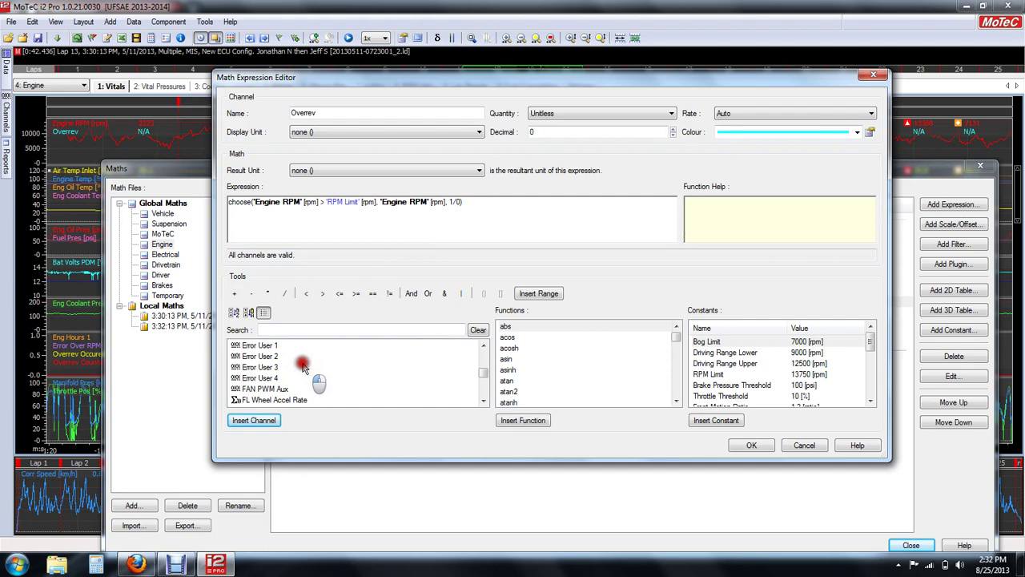
click(553, 226)
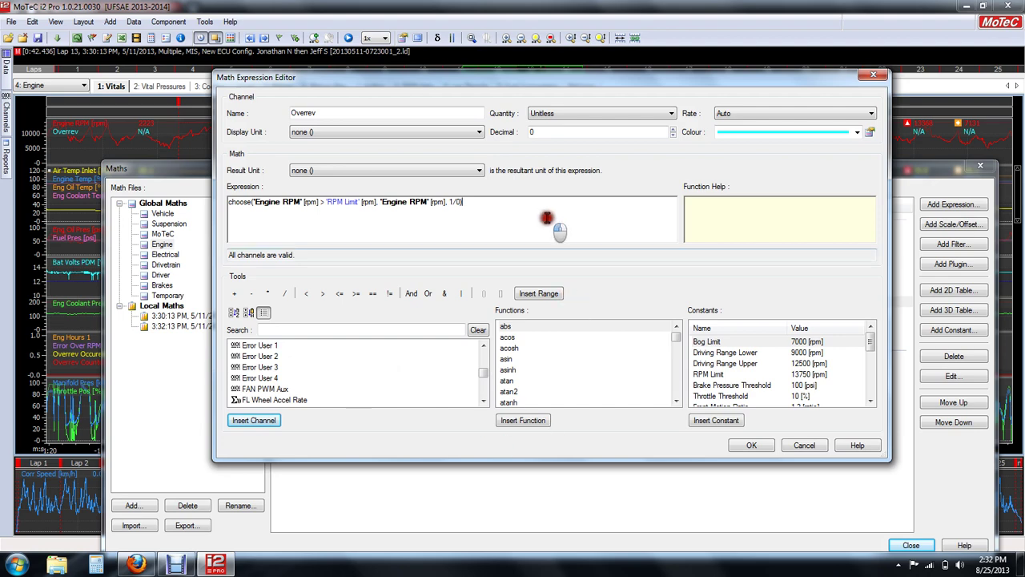
double_click(262, 390)
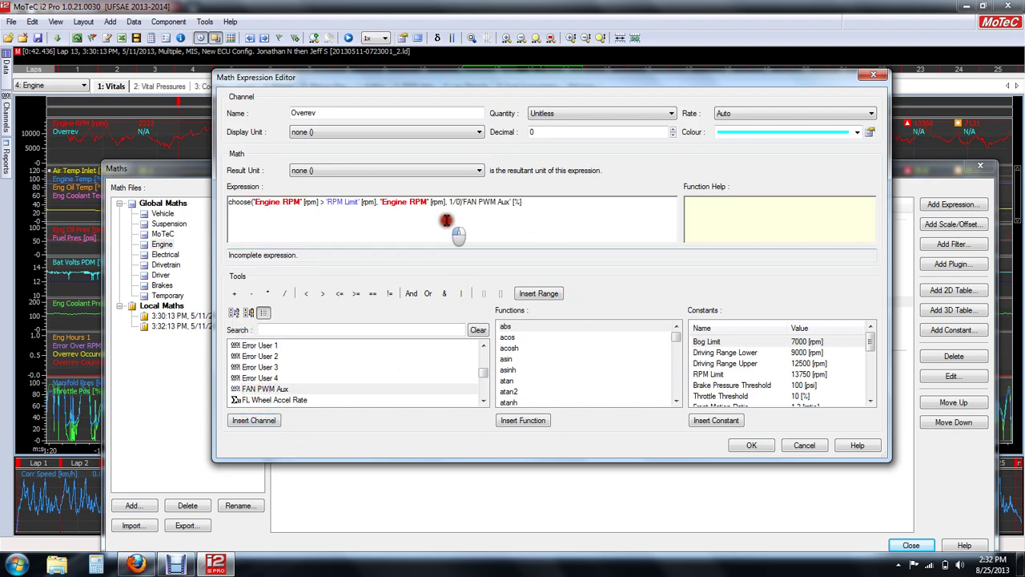
Remove the FAN PWM Aux channel from the end of the Overrev expression
click(452, 219)
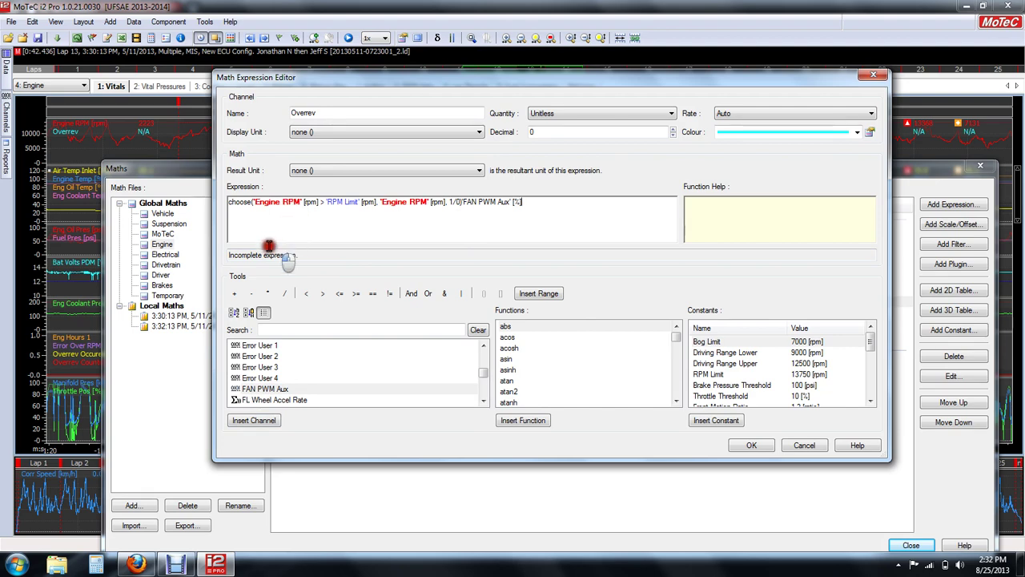
drag(544, 207, 463, 224)
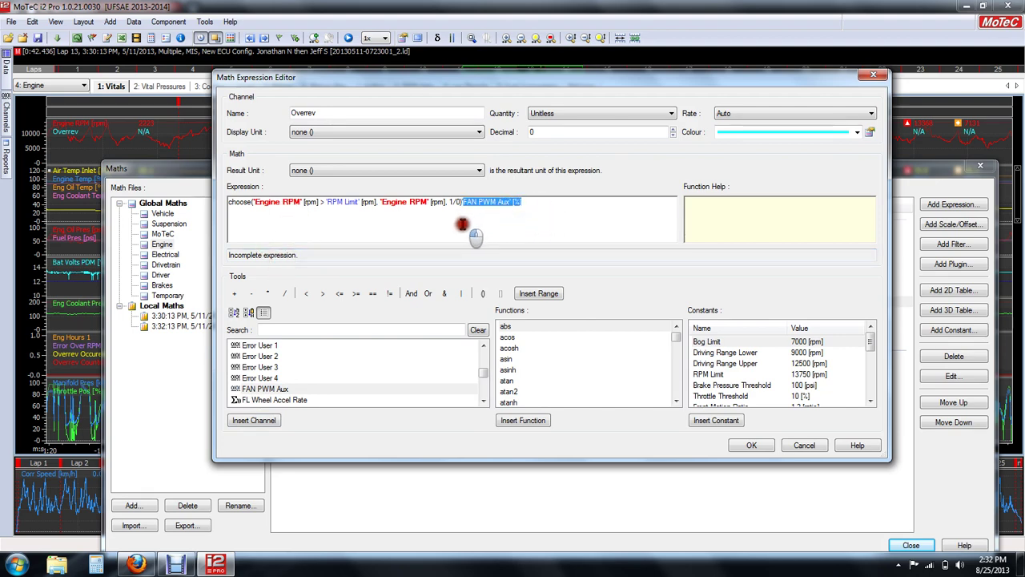
key(Delete)
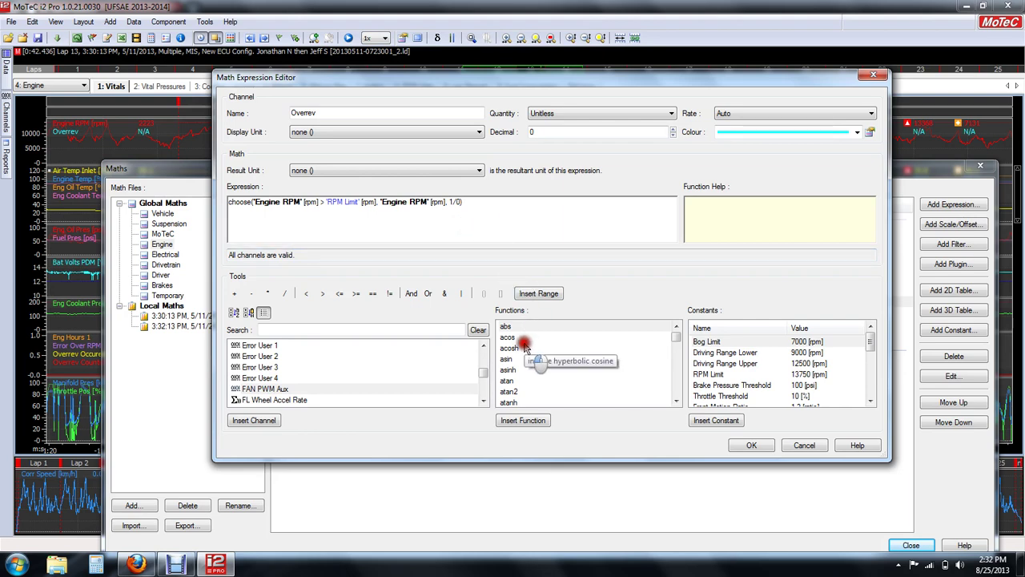
Look through the available functions and constants, and leave the Overrev expression without saving changes
scroll(529, 353, down, 1)
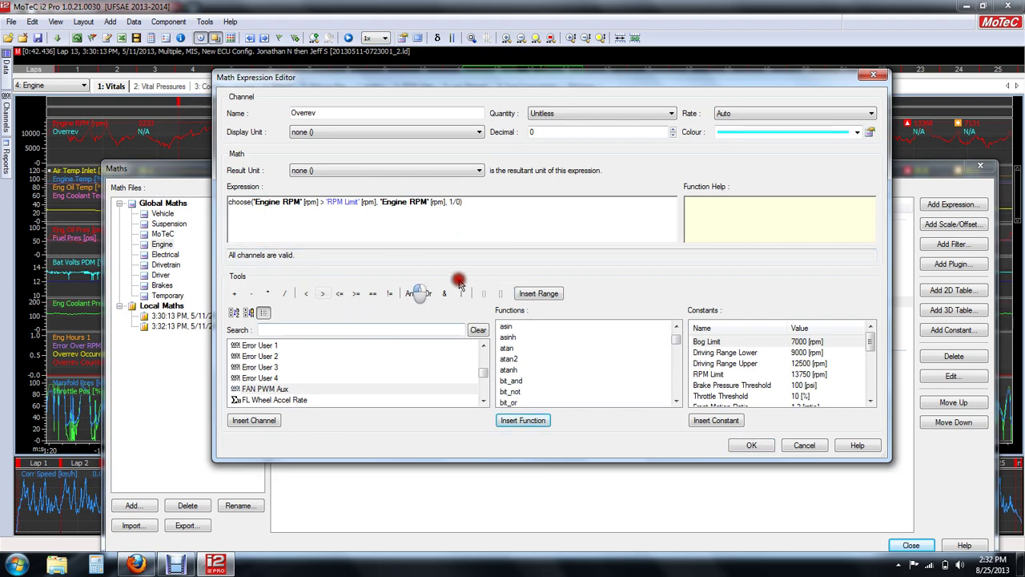
scroll(545, 361, down, 10)
scroll(544, 359, down, 10)
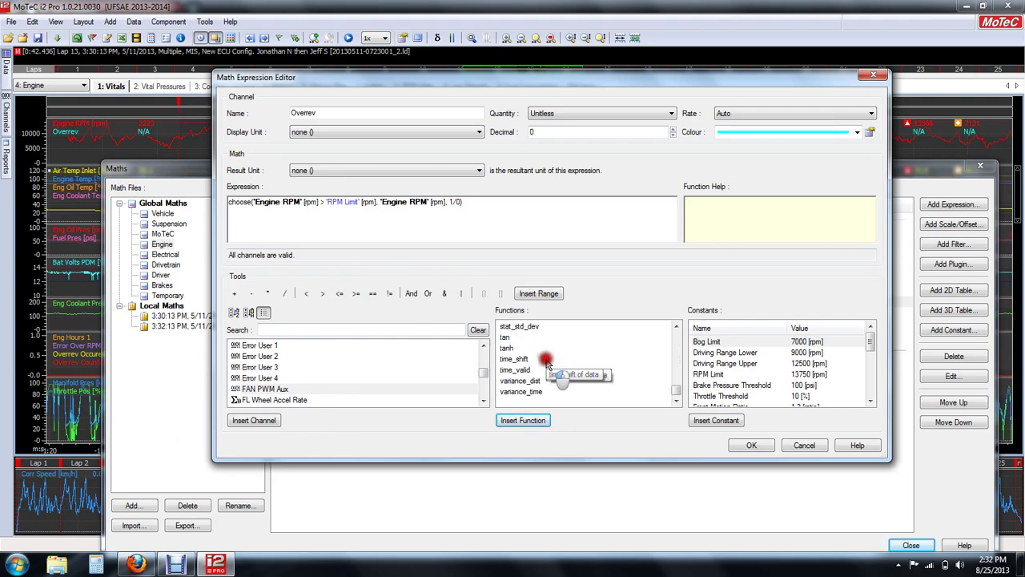
scroll(561, 367, up, 3)
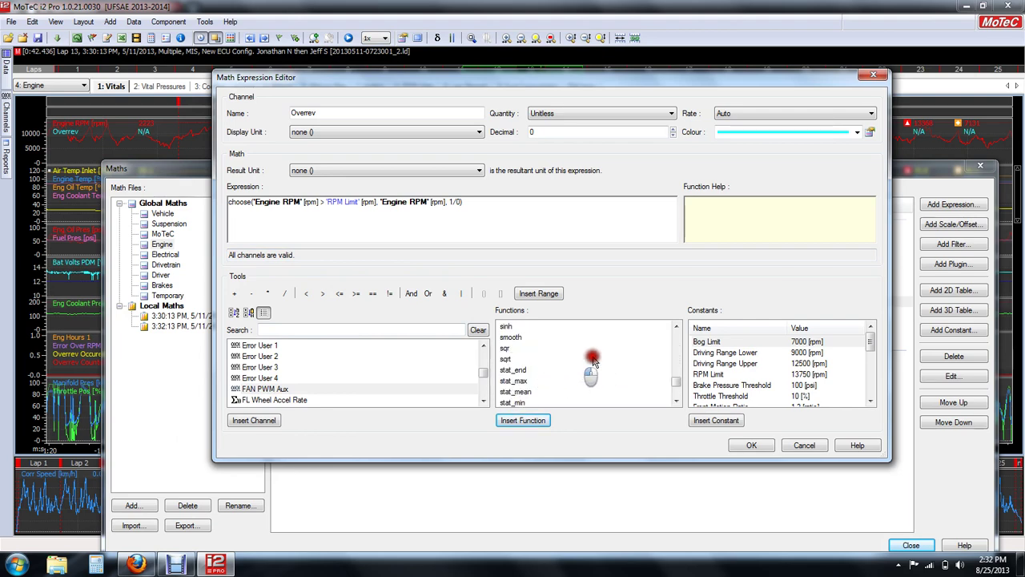
click(753, 363)
scroll(753, 370, down, 4)
scroll(753, 370, down, 2)
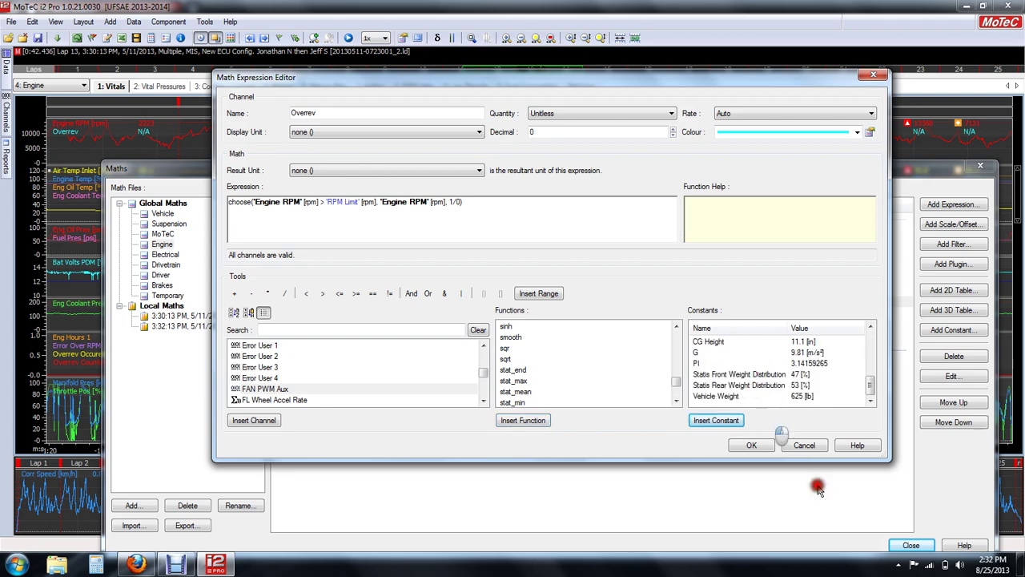
click(805, 446)
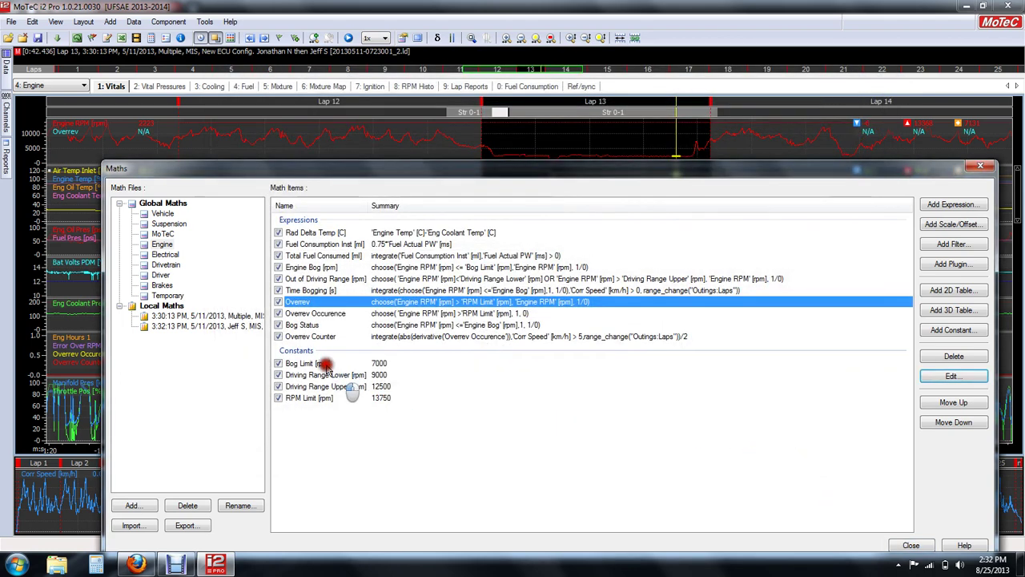
Review the Bog Limit, Driving Range and RPM Limit constants, and view the properties of Driving Range Lower without changing them
click(322, 363)
click(317, 377)
click(325, 387)
click(324, 398)
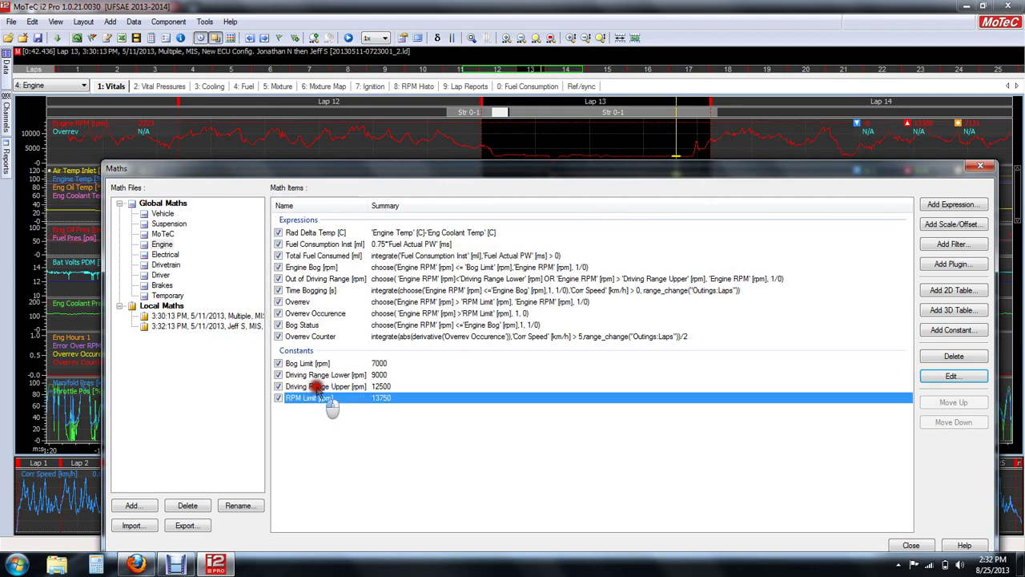
click(322, 387)
click(320, 376)
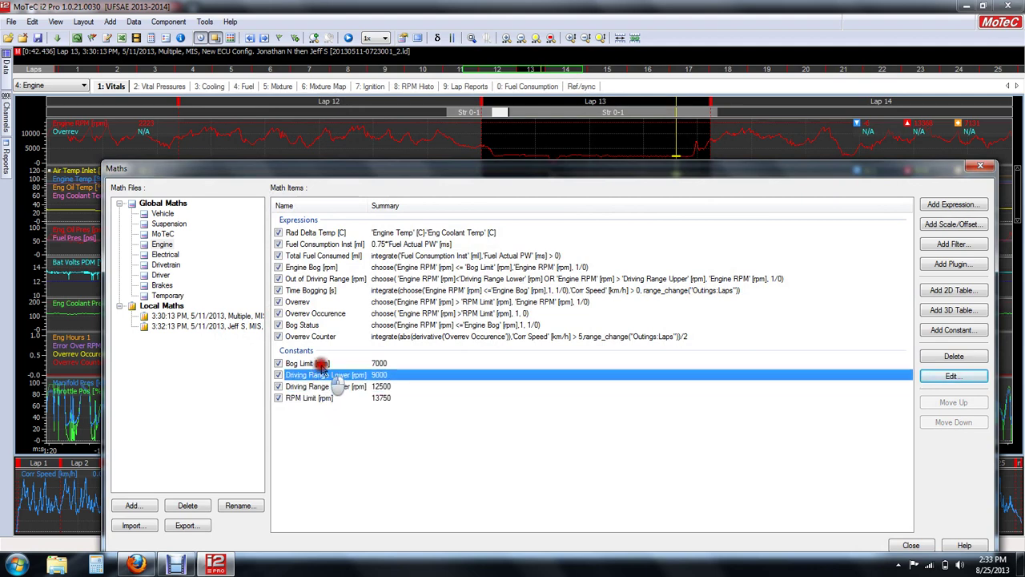
double_click(377, 377)
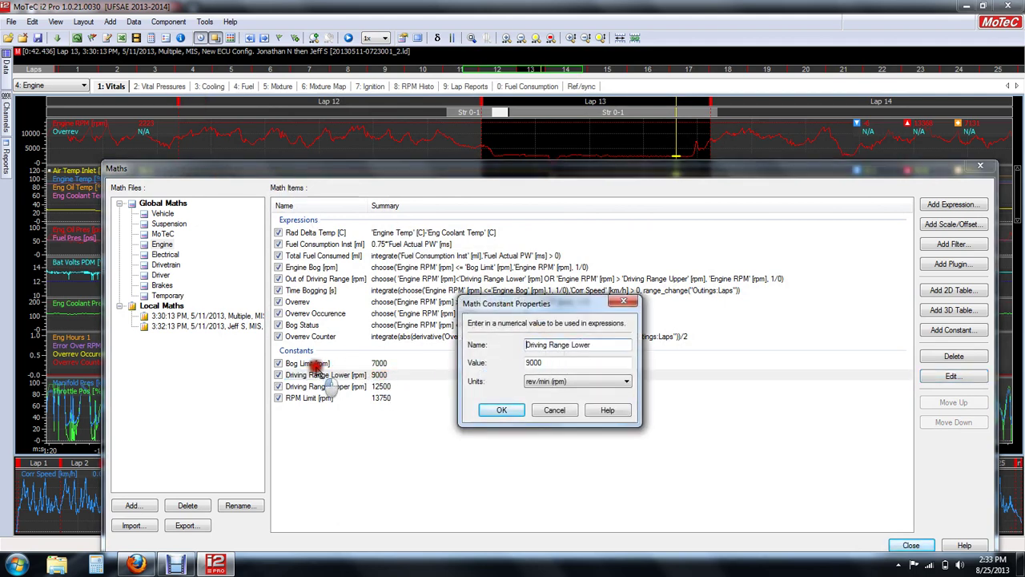
click(561, 412)
Reopen the Overrev expression, locate choose among the functions and read its function help
click(388, 302)
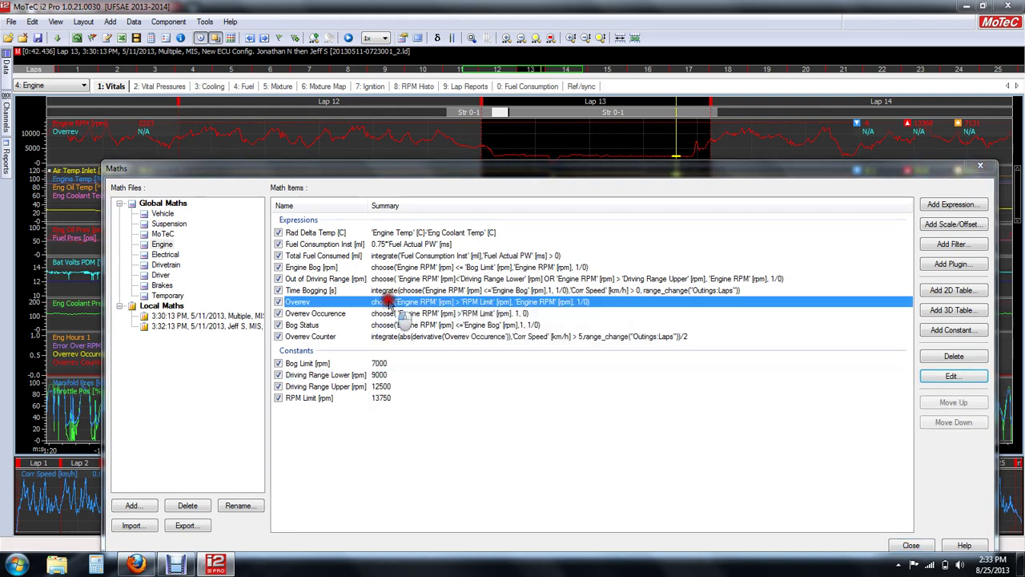
double_click(389, 302)
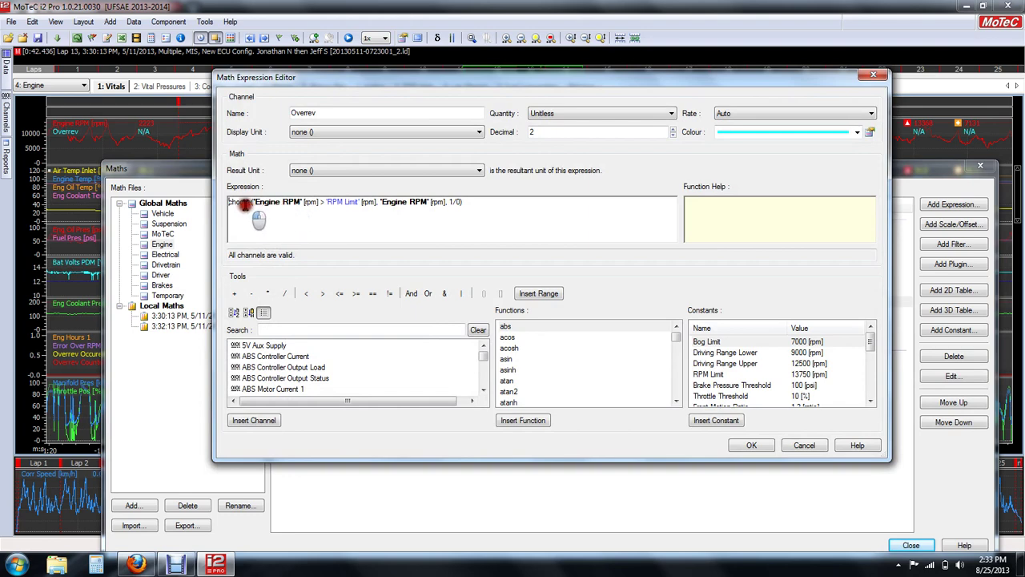
click(245, 205)
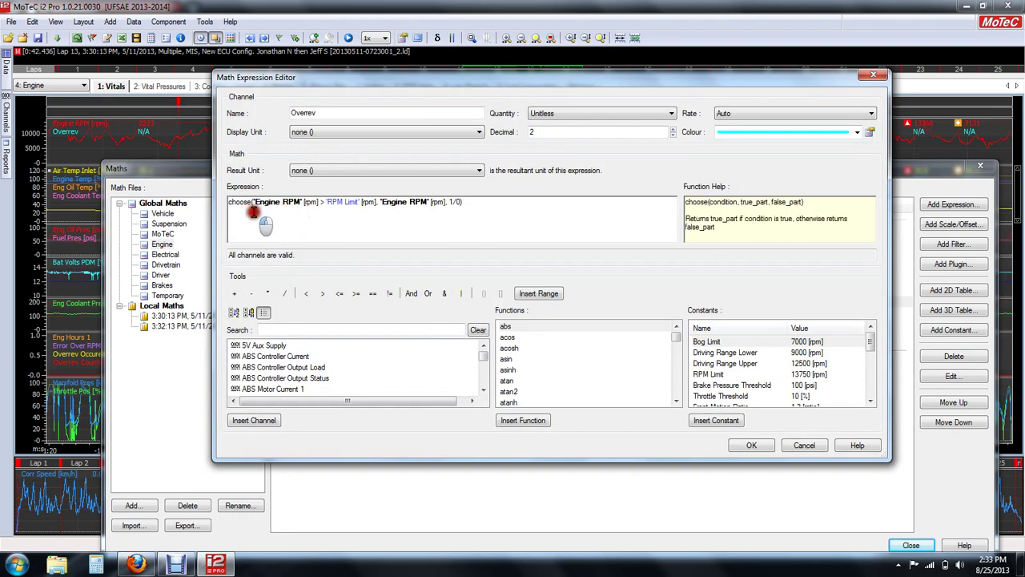
click(555, 359)
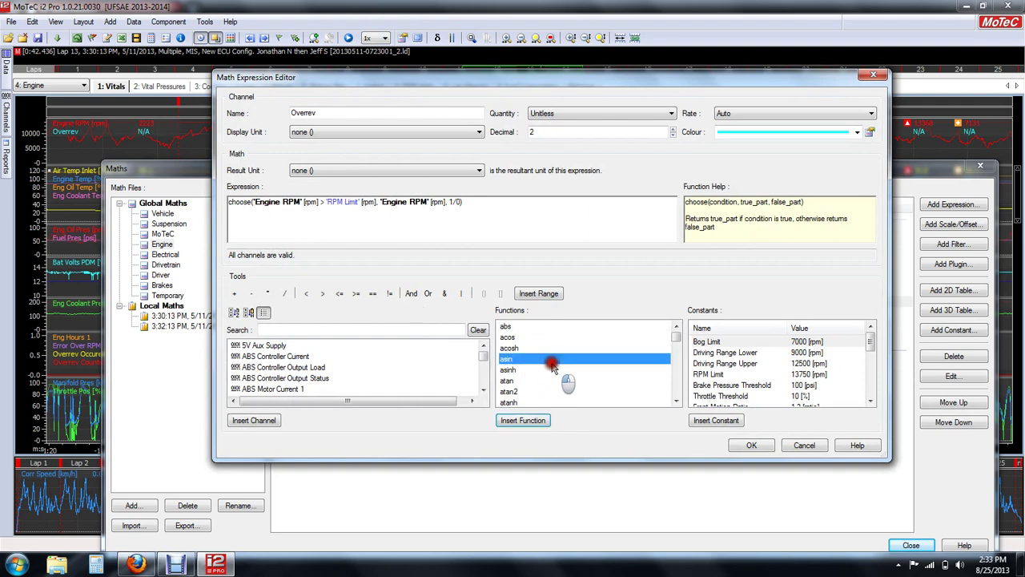
scroll(558, 370, down, 1)
scroll(559, 370, down, 3)
click(513, 326)
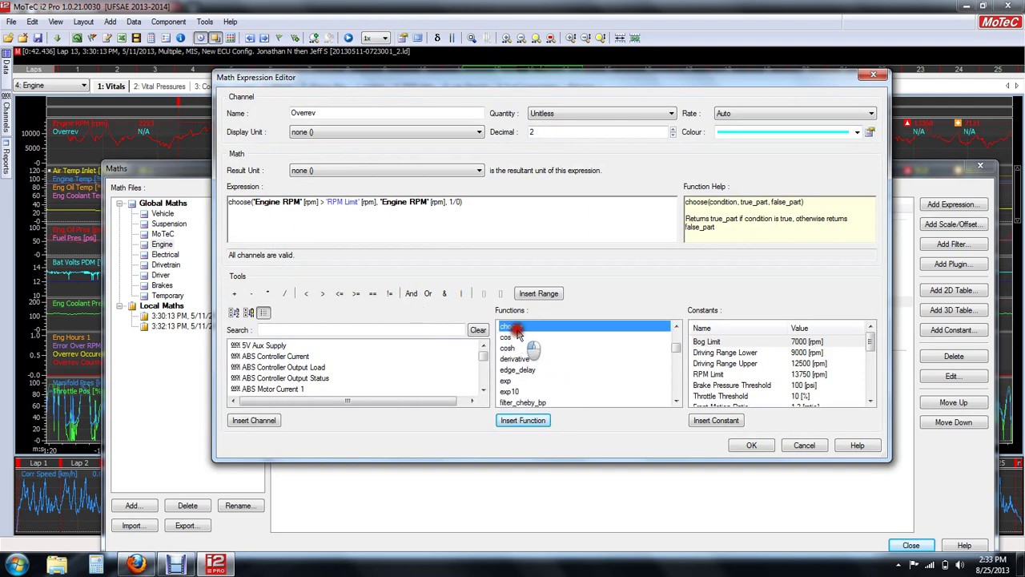
click(249, 203)
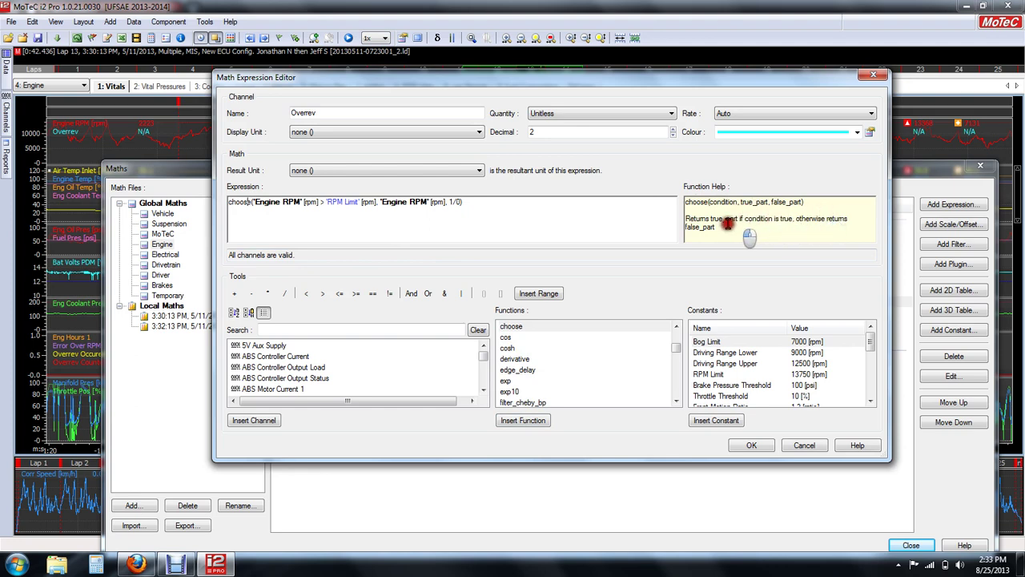
click(704, 218)
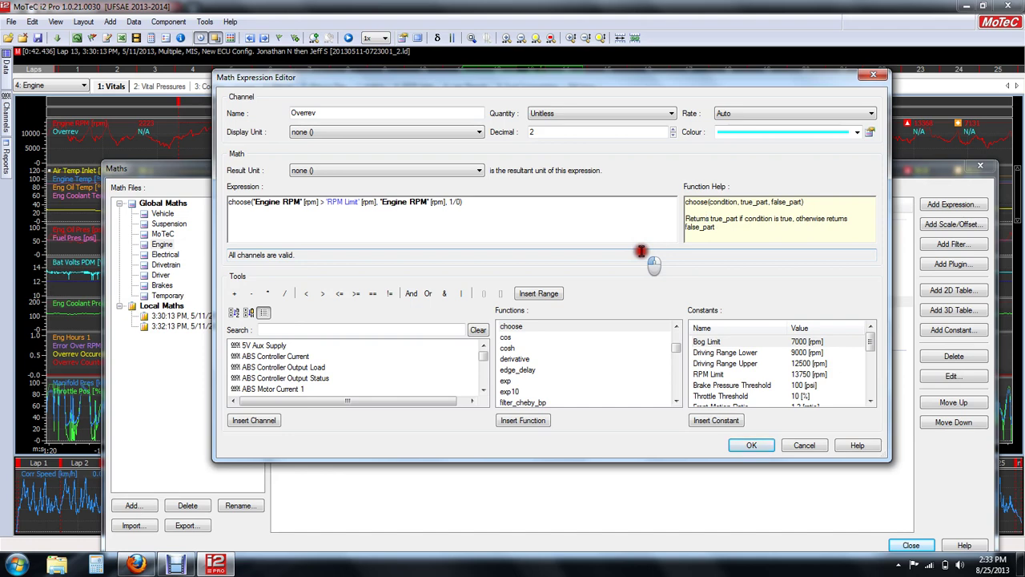
Examine the choose condition in the Overrev expression, checking the Engine RPM channel against the RPM Limit constant
click(277, 202)
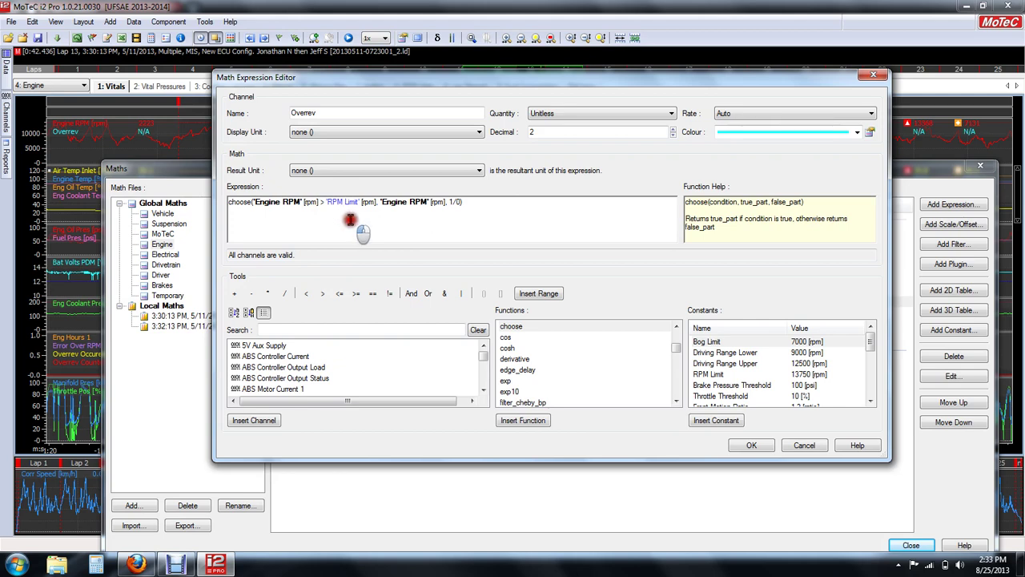
click(749, 374)
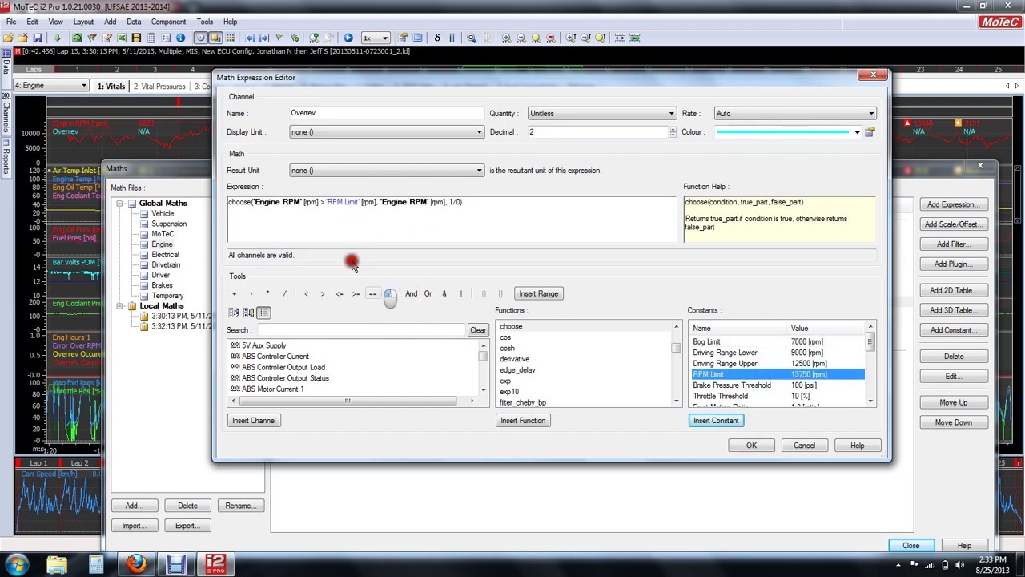
click(285, 203)
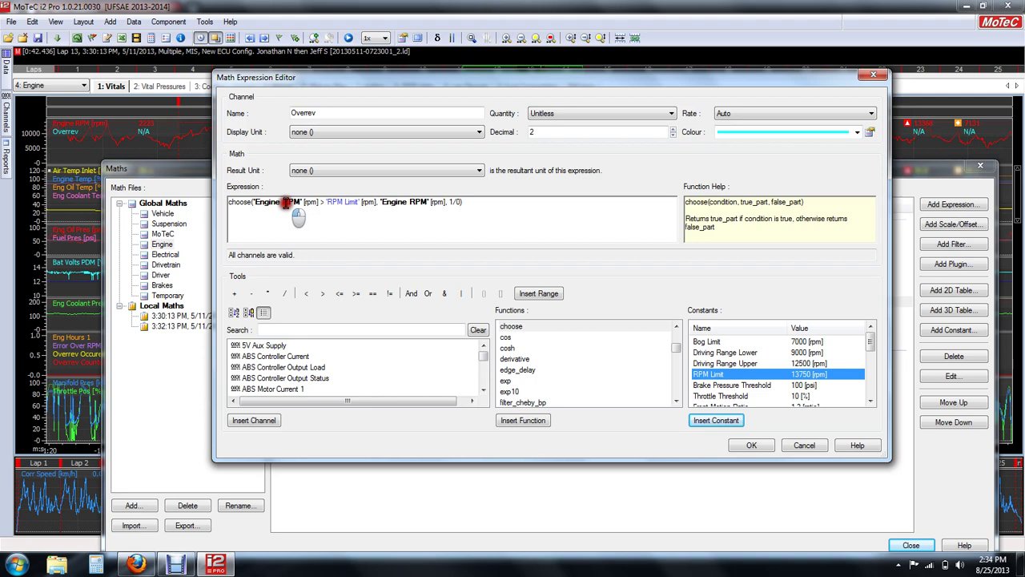
Review the RPM Limit condition, true part and 1/0 false part of the Overrev expression, leaving it unchanged
click(353, 206)
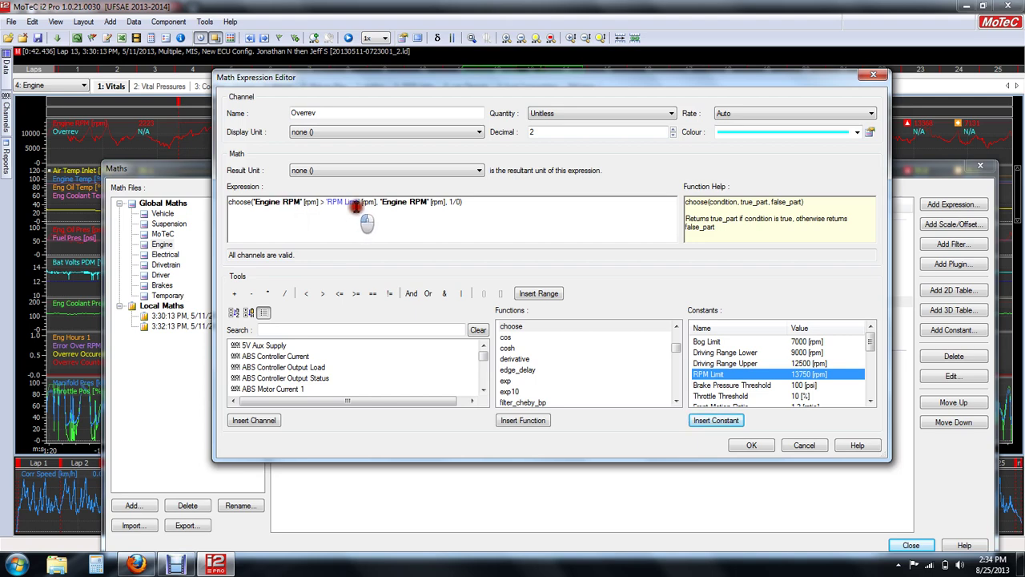
click(403, 203)
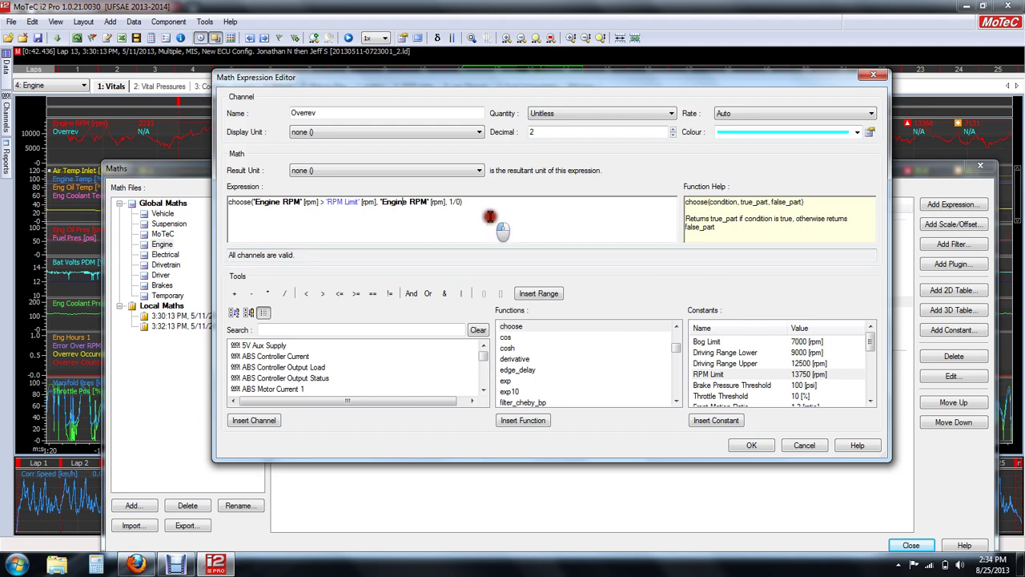
click(455, 202)
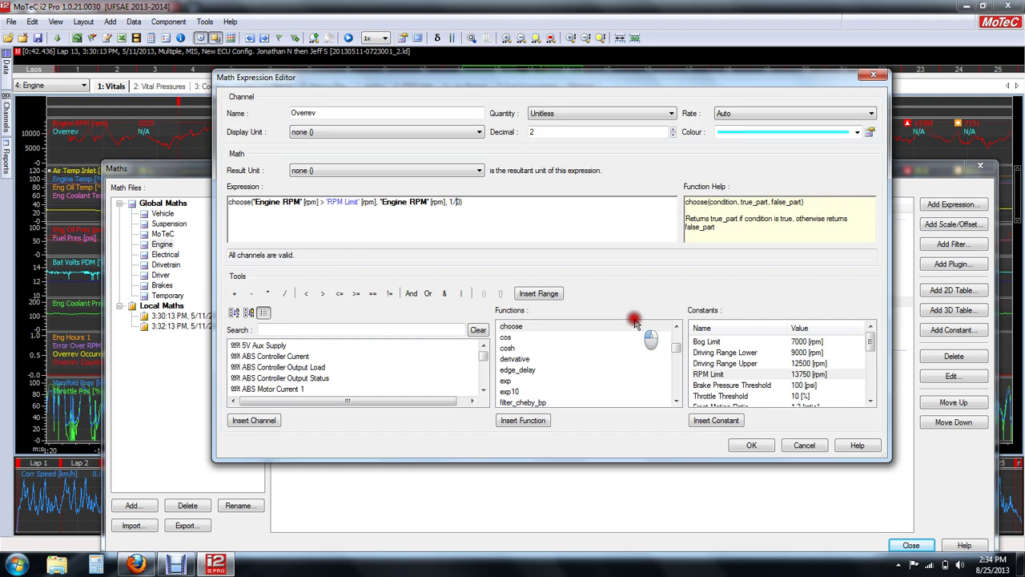
click(818, 449)
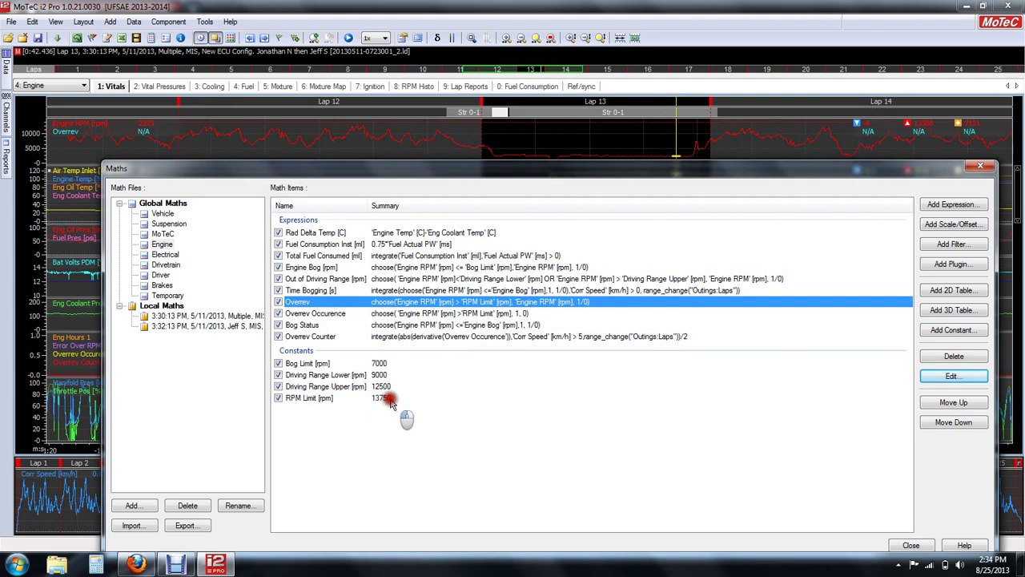
Set the RPM Limit constant to 12000 rpm and return to the engine graphs
double_click(390, 401)
double_click(566, 362)
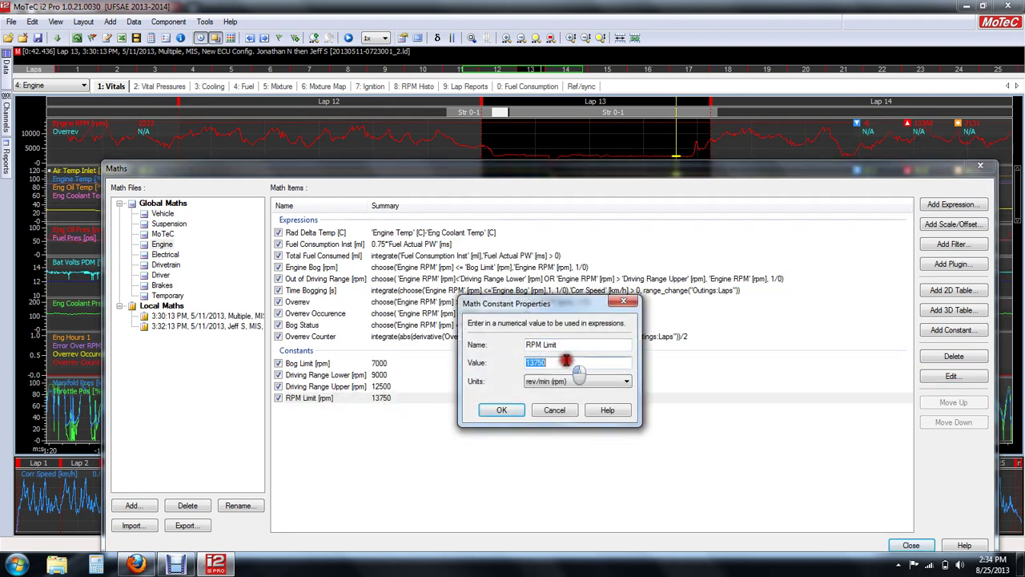
mouse_move(1020, 566)
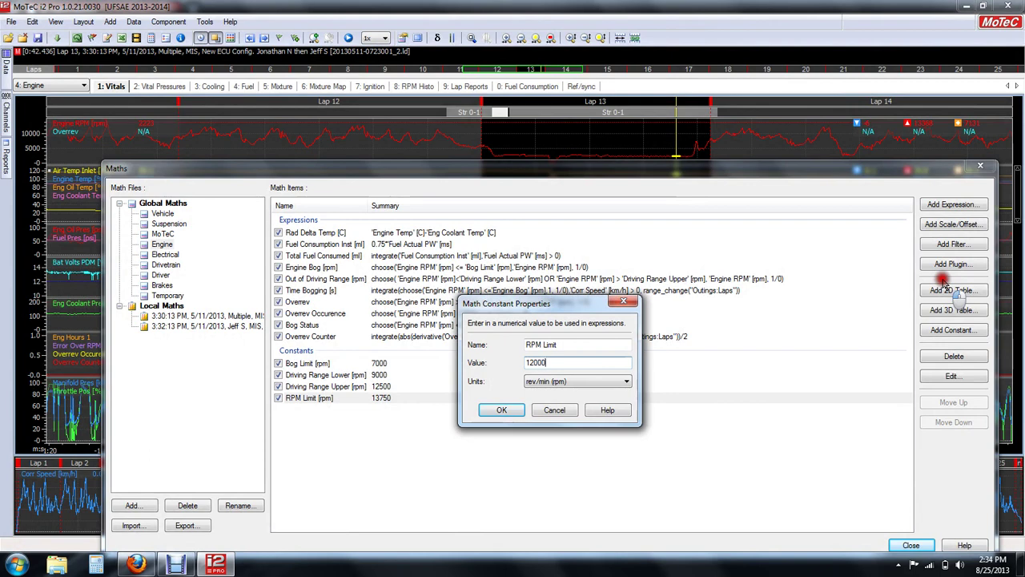
click(512, 410)
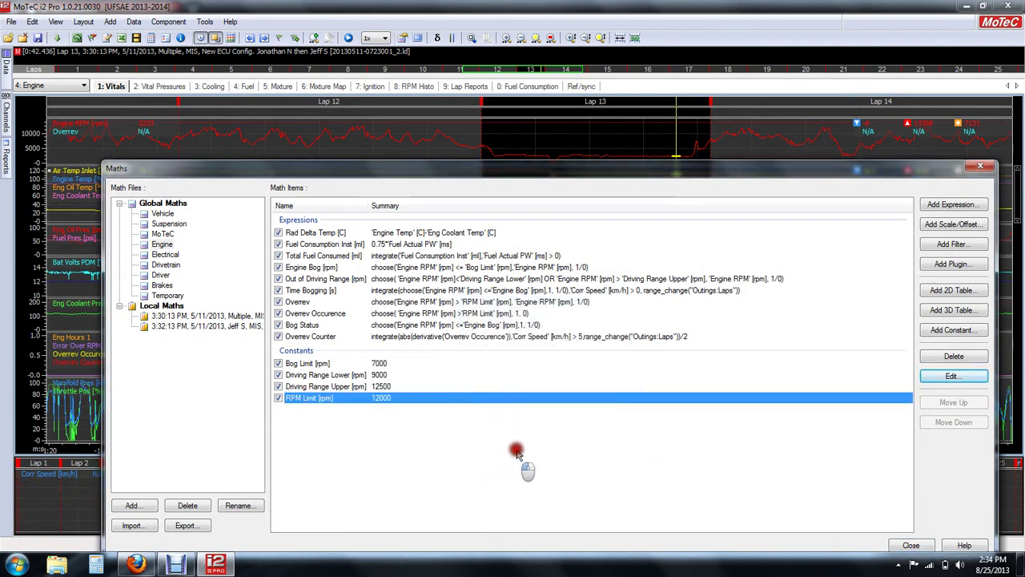
click(911, 545)
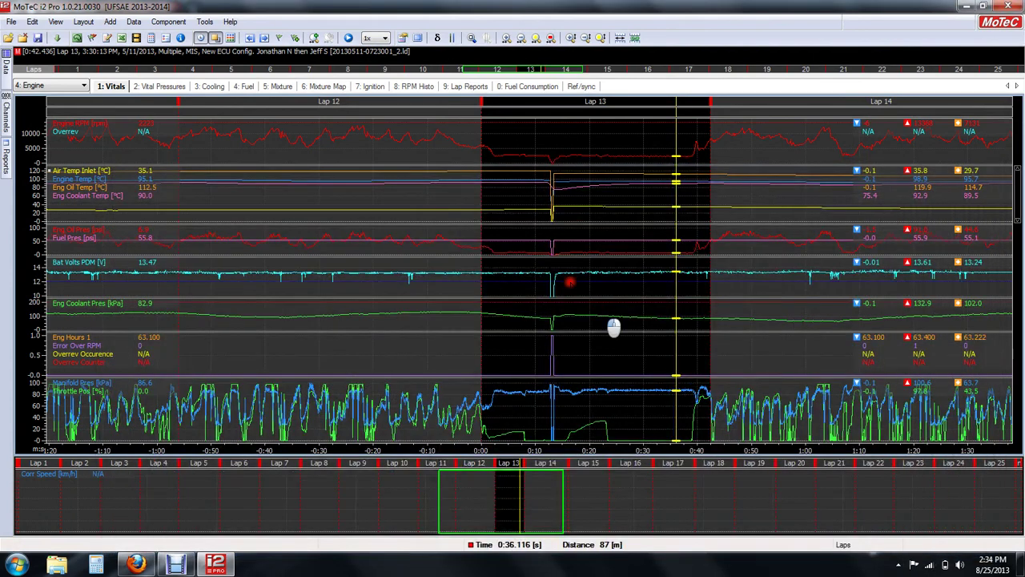
Inspect the Overrev trace against Engine RPM over laps 11 to 13, including its minimum and maximum values
click(298, 194)
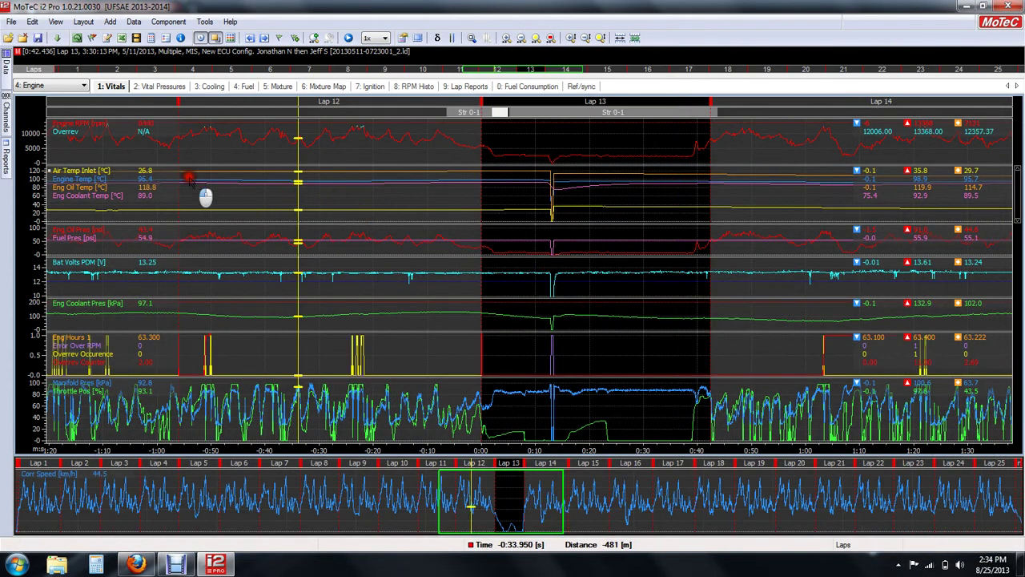
scroll(302, 248, up, 4)
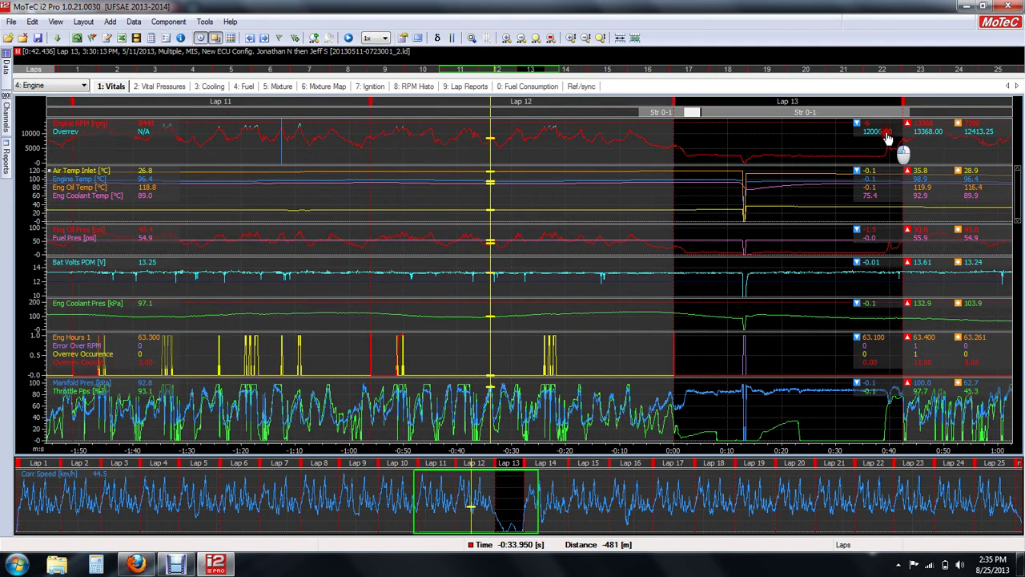
click(942, 137)
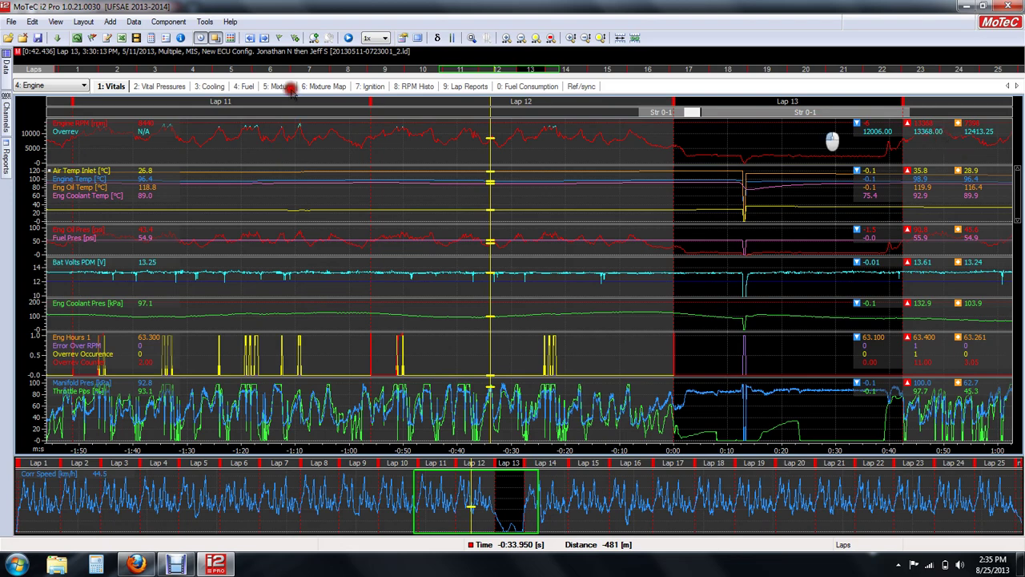
click(272, 159)
scroll(273, 160, up, 2)
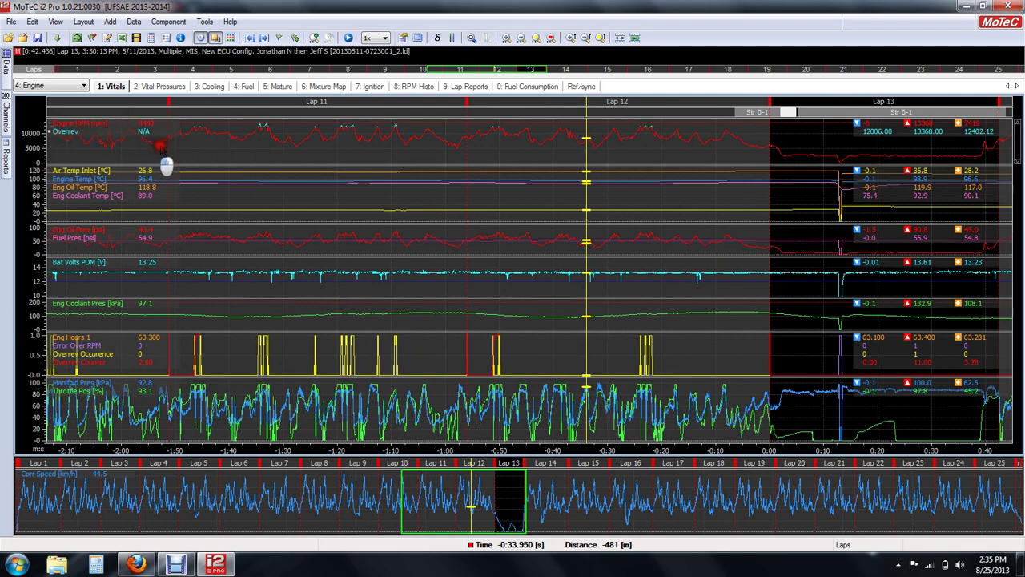
Examine Overrev closely during the Lap 11 RPM peaks, comparing a cursor position on a peak with one between peaks
drag(244, 142, 276, 144)
click(401, 158)
drag(403, 158, 458, 161)
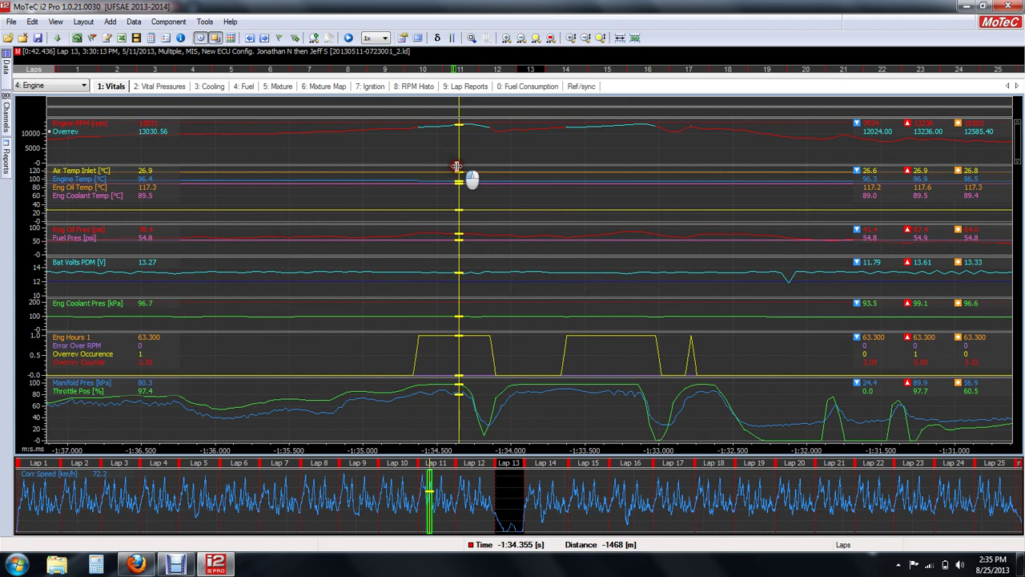
scroll(344, 377, down, 2)
scroll(355, 383, down, 2)
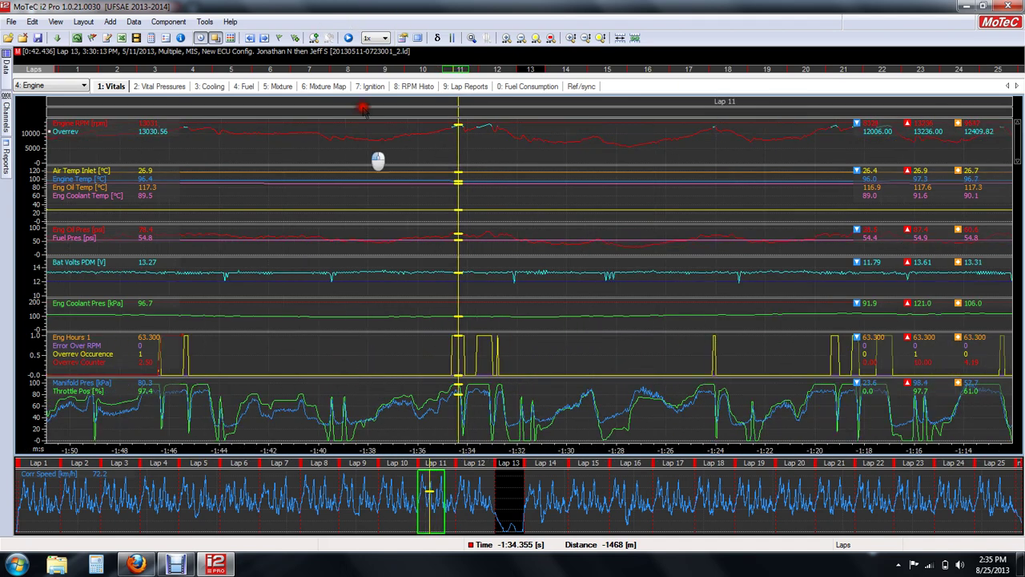
drag(435, 133, 317, 165)
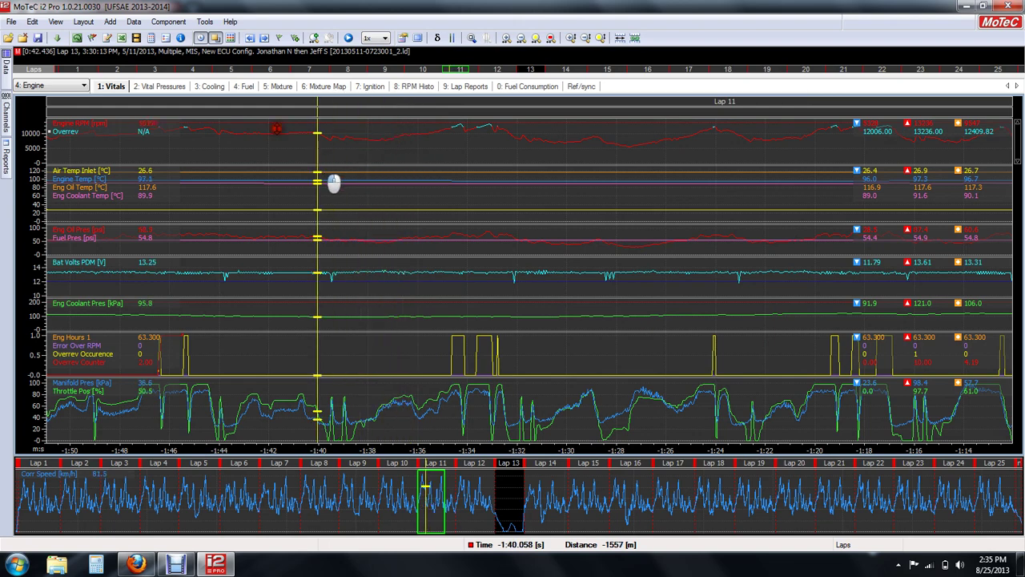
Change the false part of the Overrev choose expression to 0, save it and return to the graphs
click(151, 38)
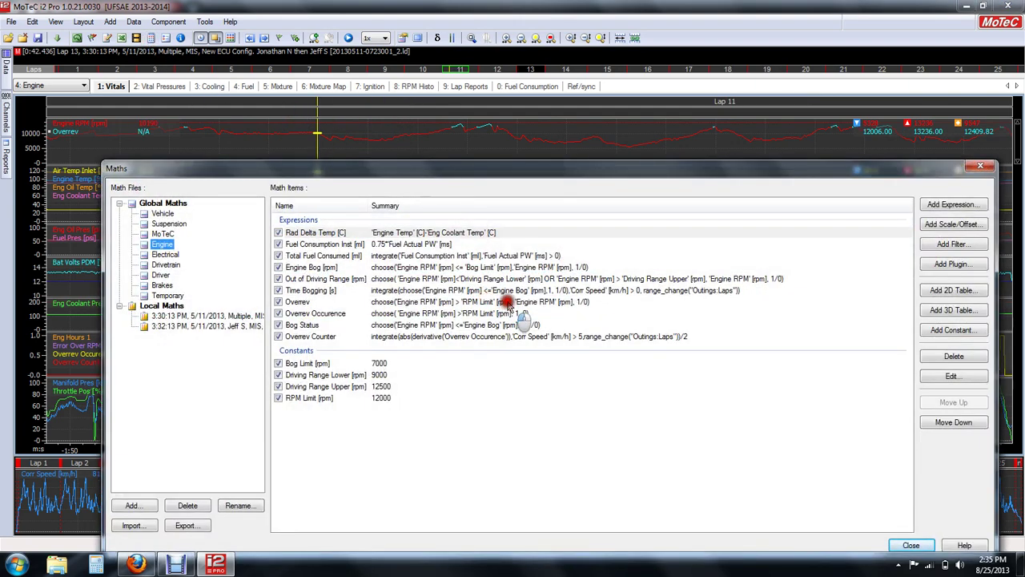
double_click(507, 303)
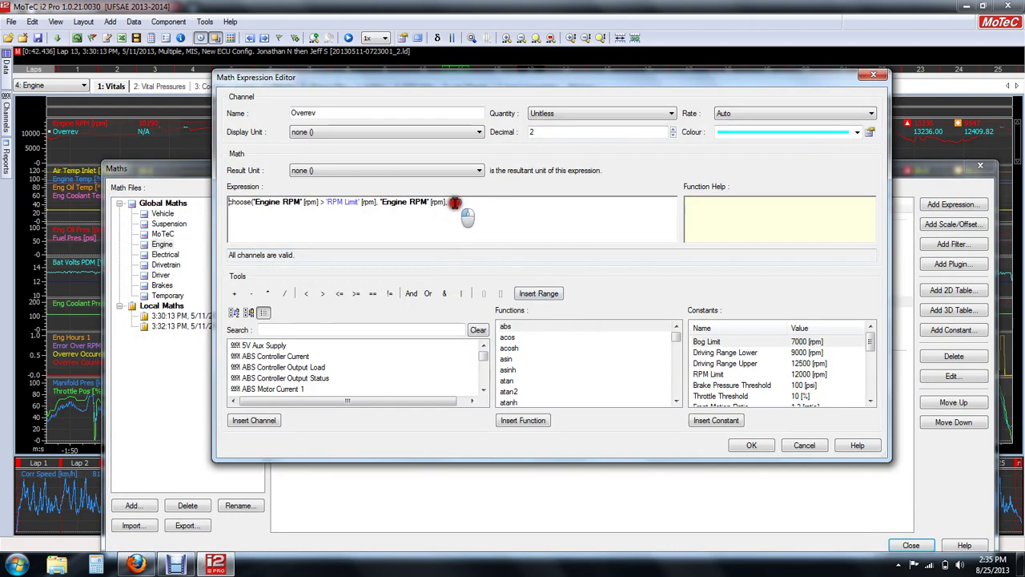
click(454, 201)
click(521, 263)
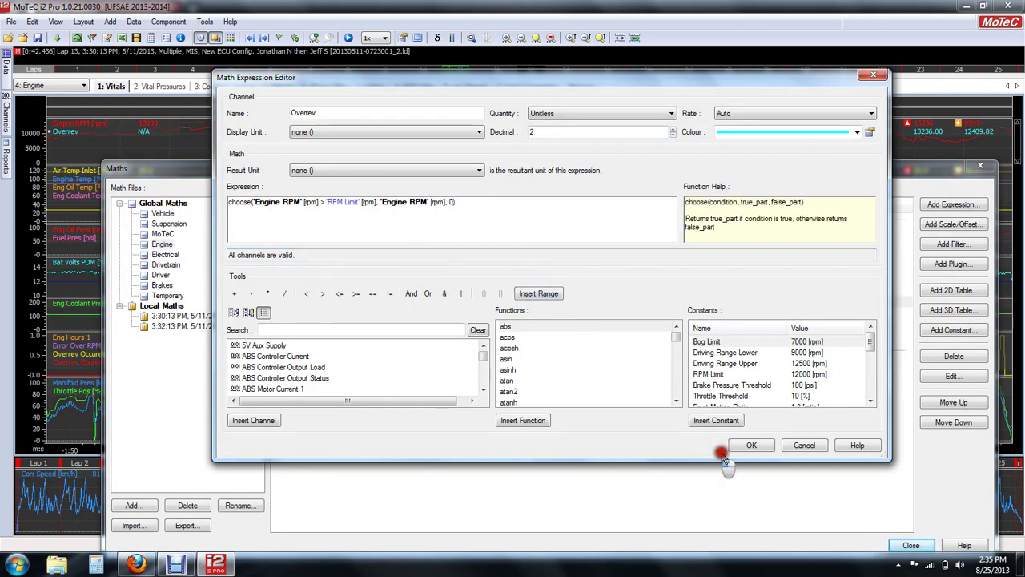
click(745, 446)
click(911, 544)
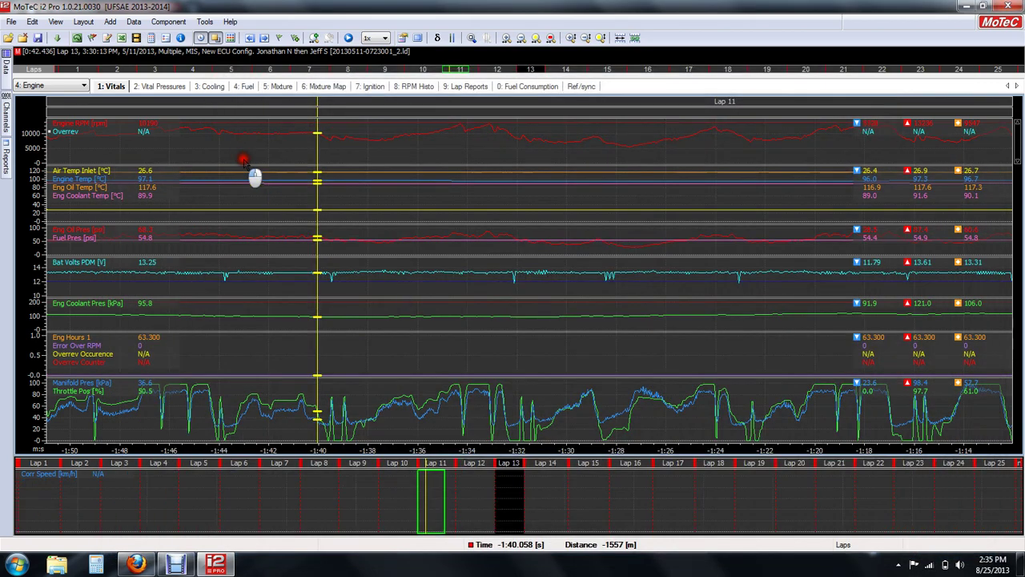
Check how the Overrev trace behaves between and during the Lap 11 RPM peaks with a false part of 0
click(409, 159)
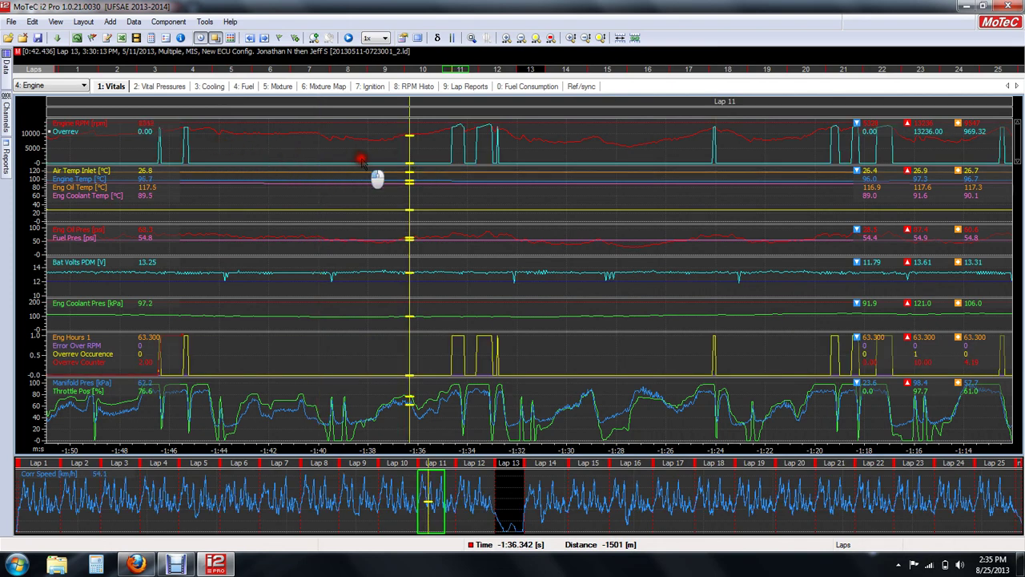
click(279, 152)
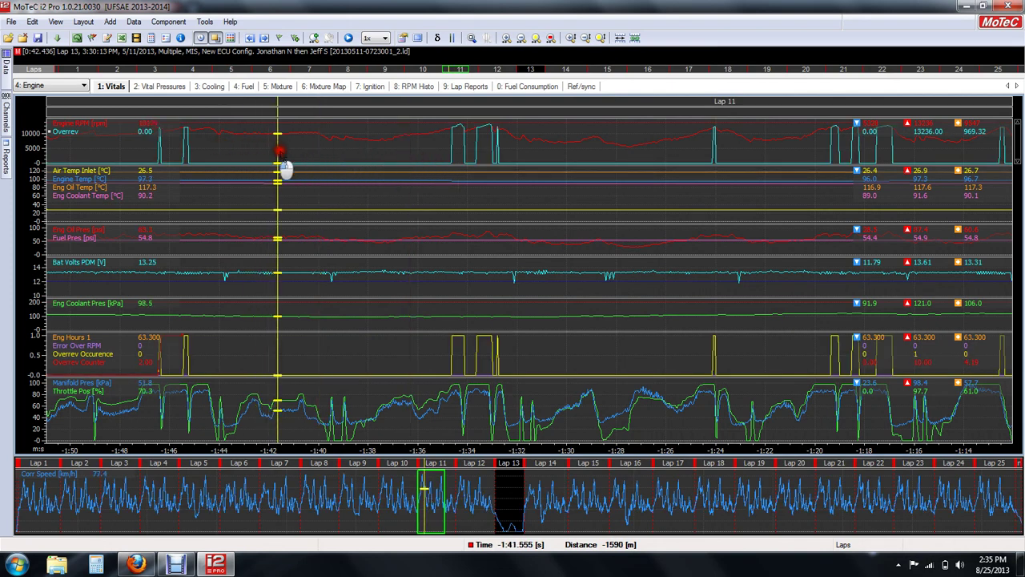
drag(278, 152, 443, 160)
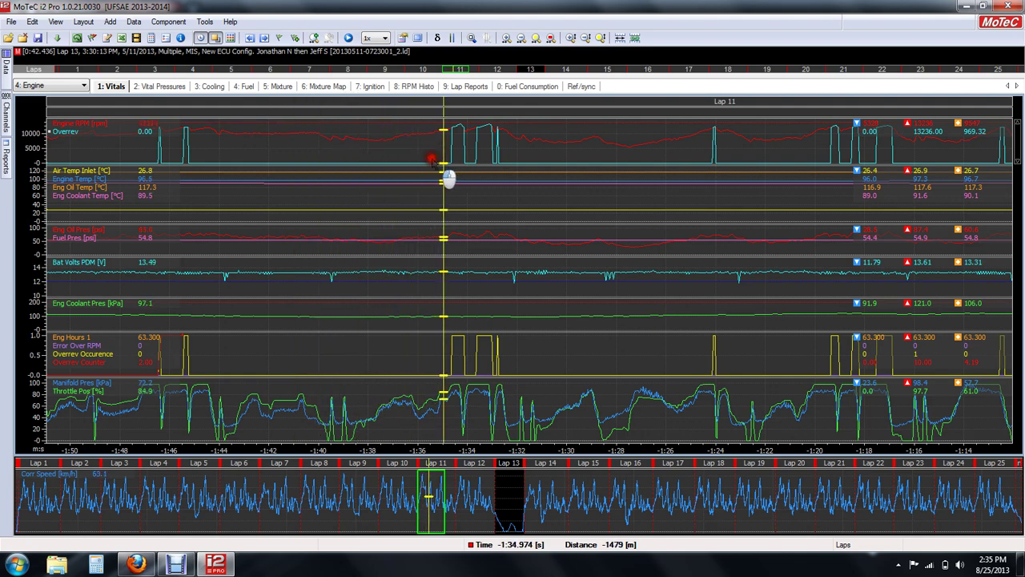
scroll(446, 157, up, 5)
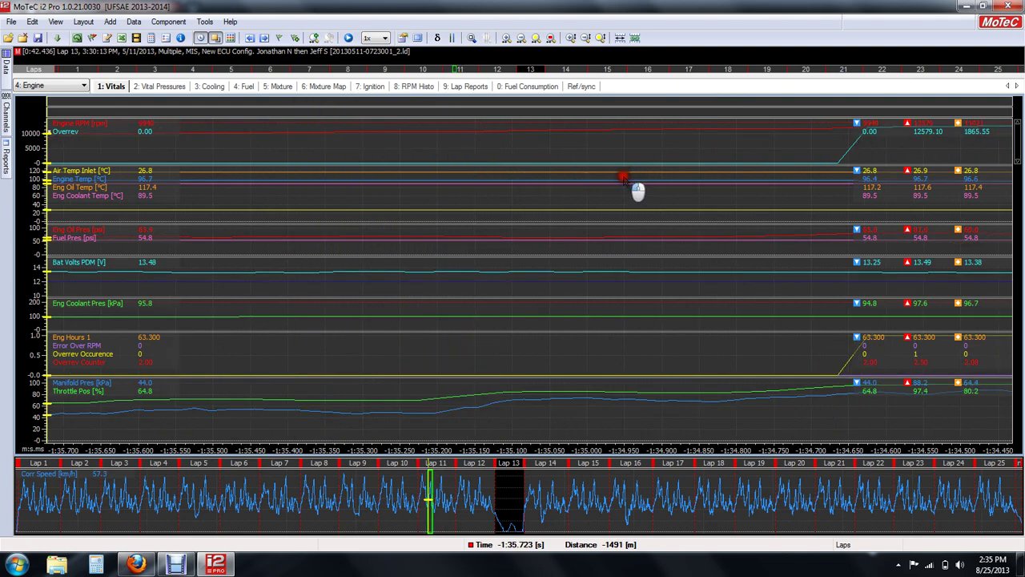
scroll(623, 176, down, 2)
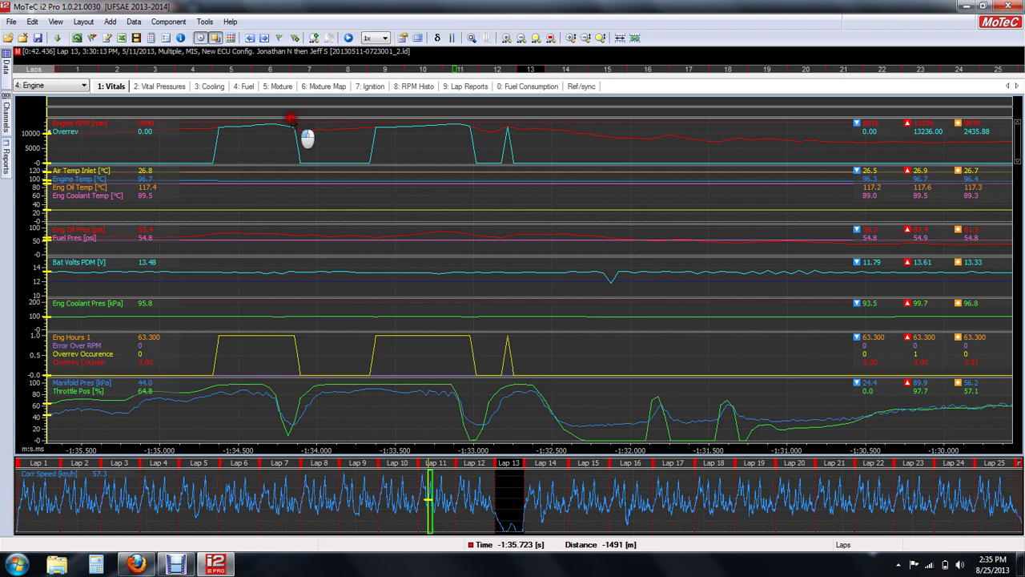
Restore the false part of the Overrev expression to 1/0, save it and return to the graphs
click(151, 38)
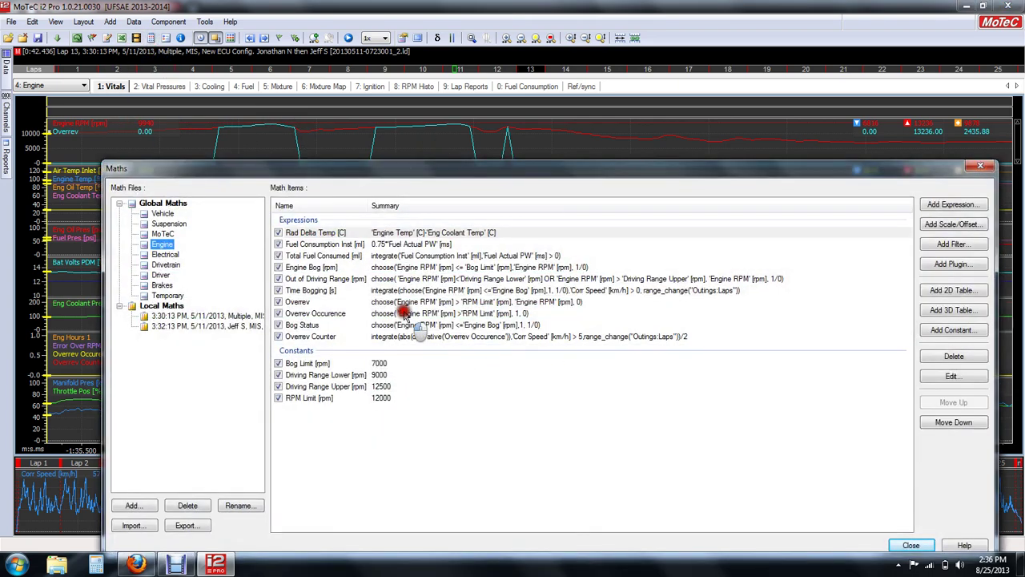
double_click(448, 303)
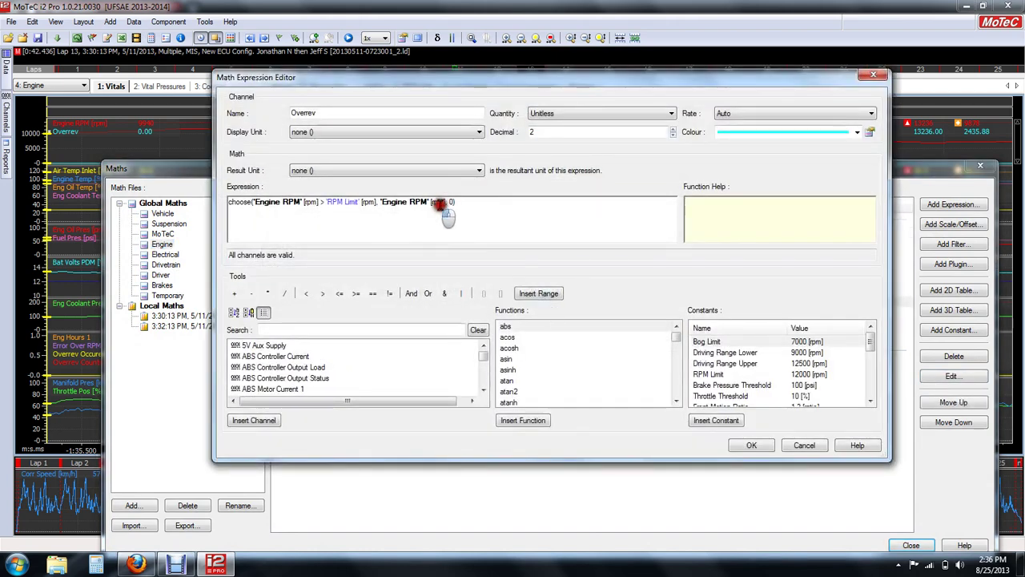
click(440, 204)
text(1/)
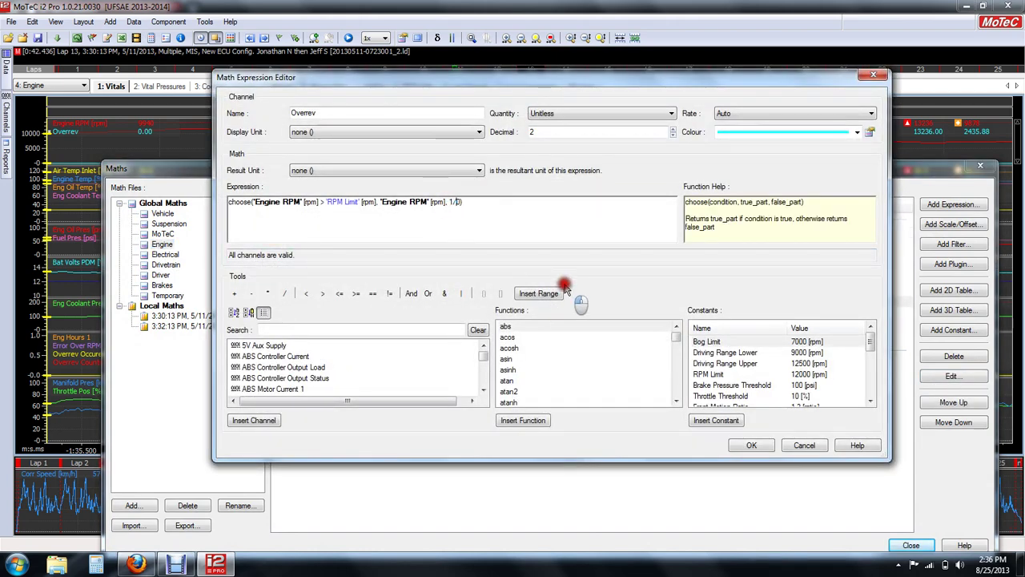
click(752, 446)
click(911, 545)
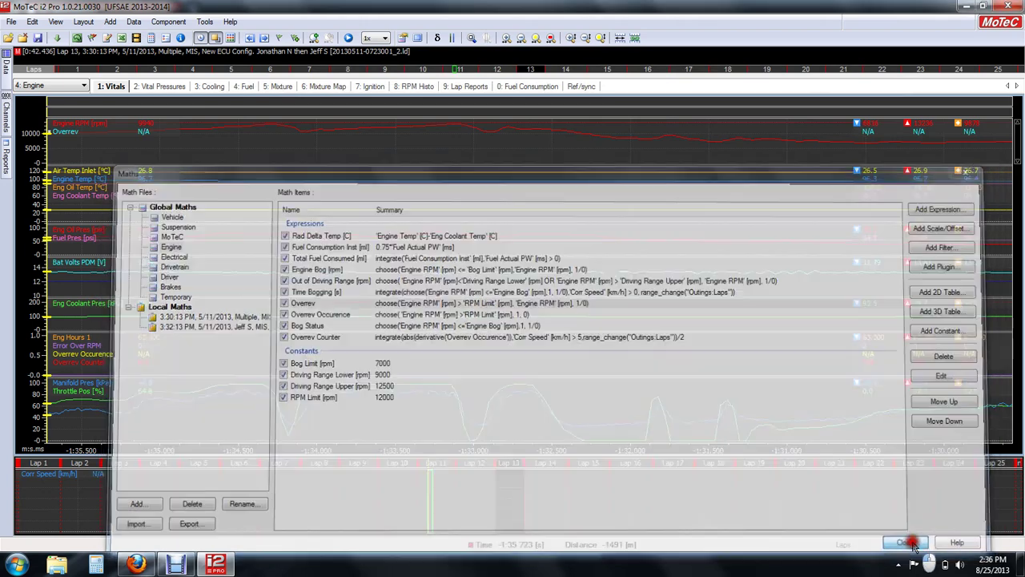
Select Lap 11 and follow Overrev Occurence and Overrev Counter along the lap with the cursor
click(450, 71)
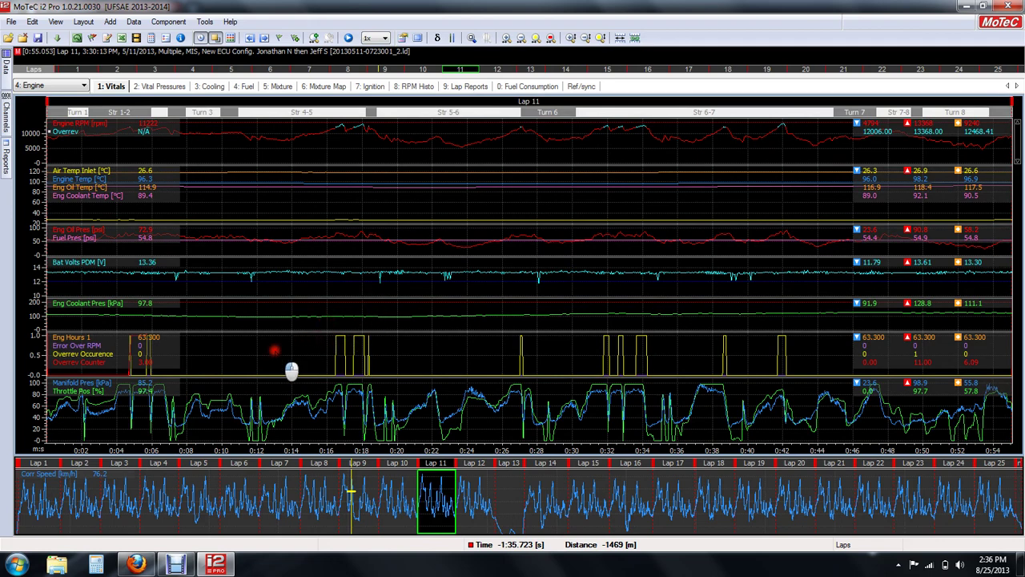
drag(275, 350, 78, 355)
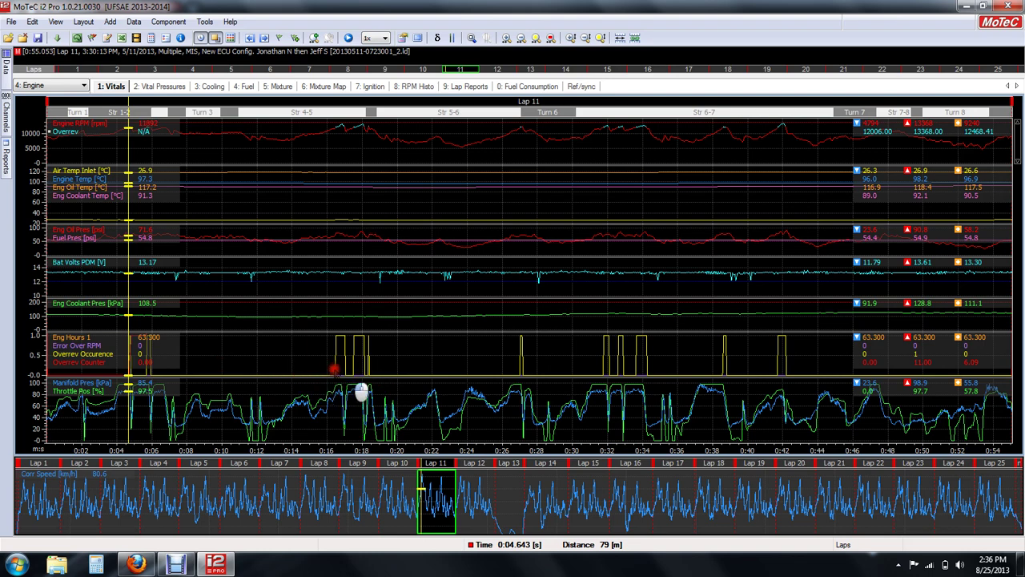
drag(318, 361, 400, 360)
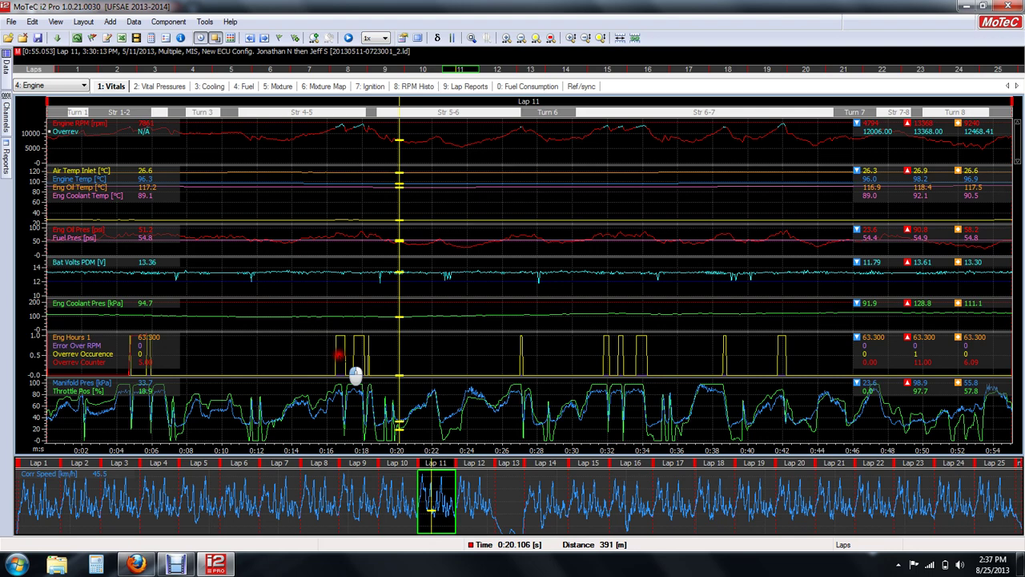
drag(272, 362, 177, 382)
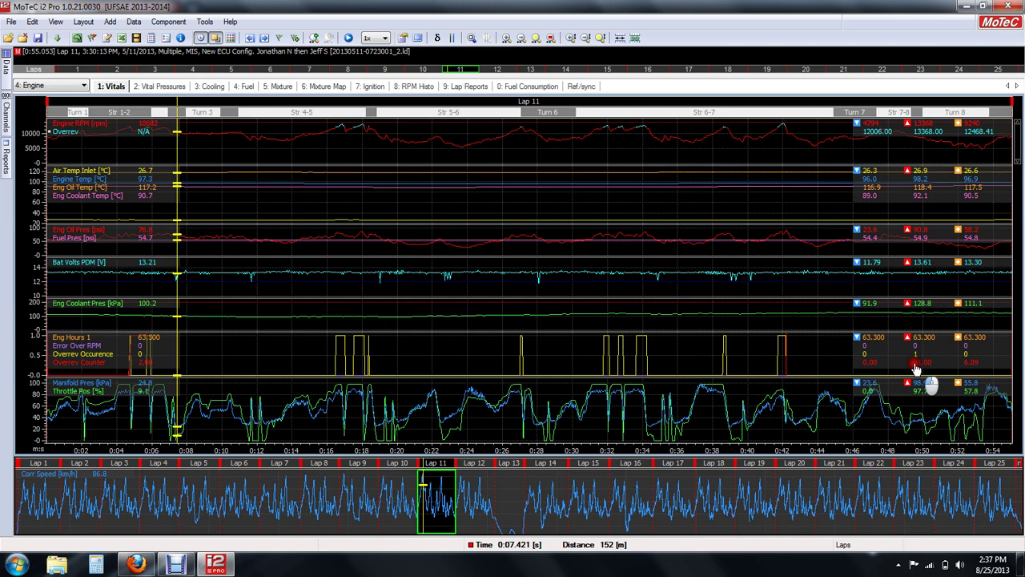
Examine the abs, derivative and integrate functions in the Overrev Counter expression, and return to the graphs without changing it
click(151, 37)
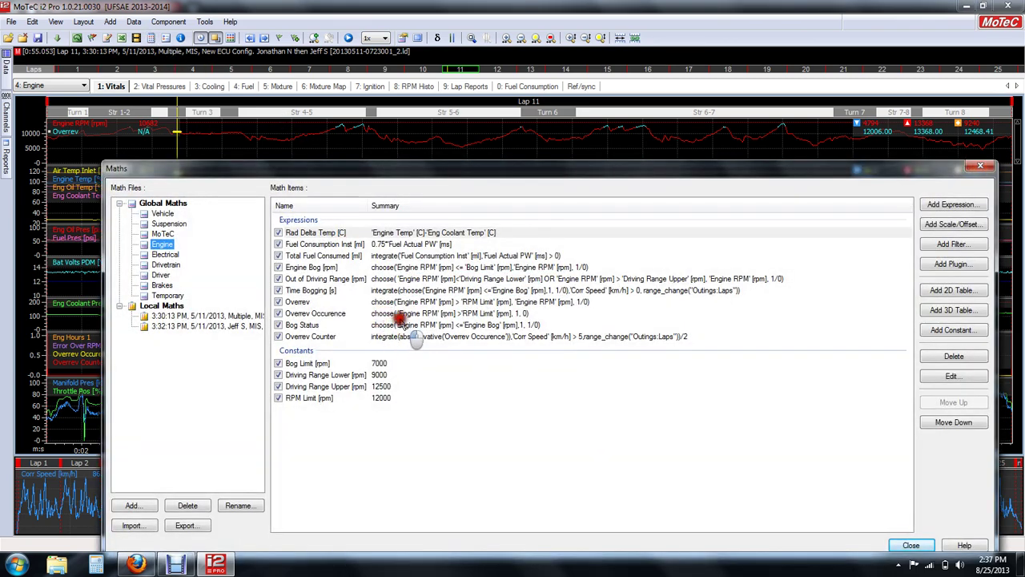
double_click(391, 337)
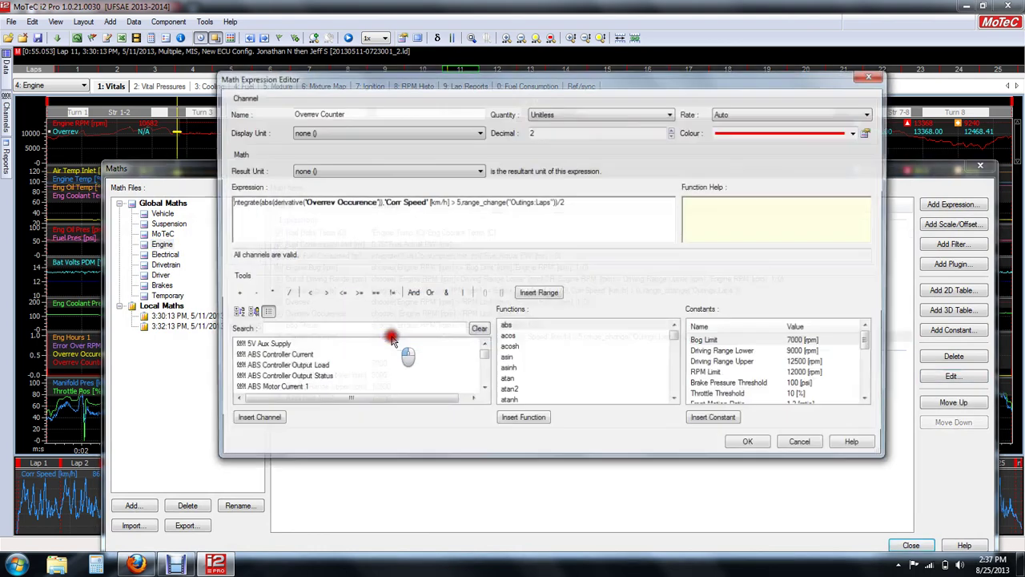
click(240, 204)
click(264, 203)
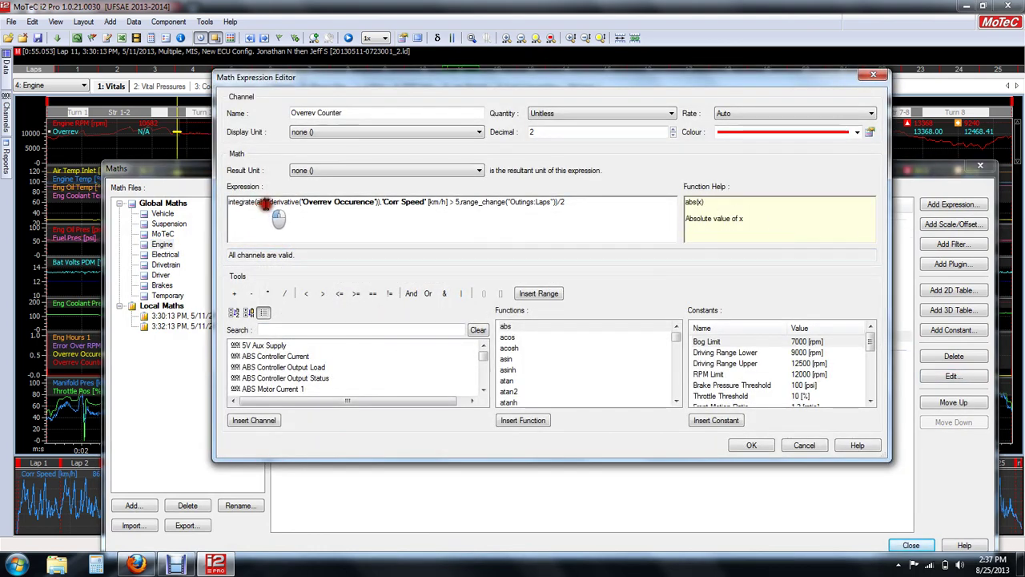
click(279, 202)
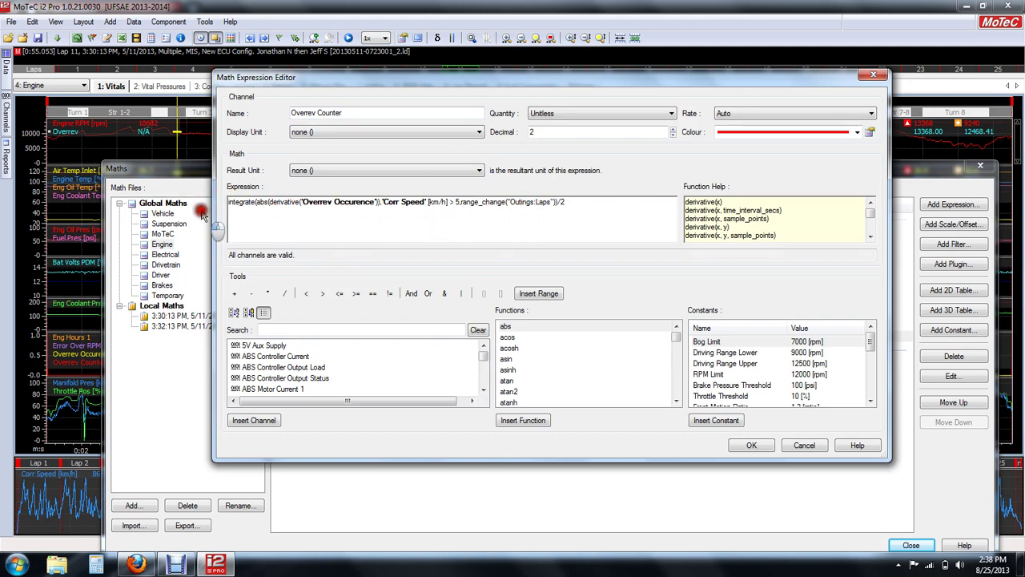
click(236, 203)
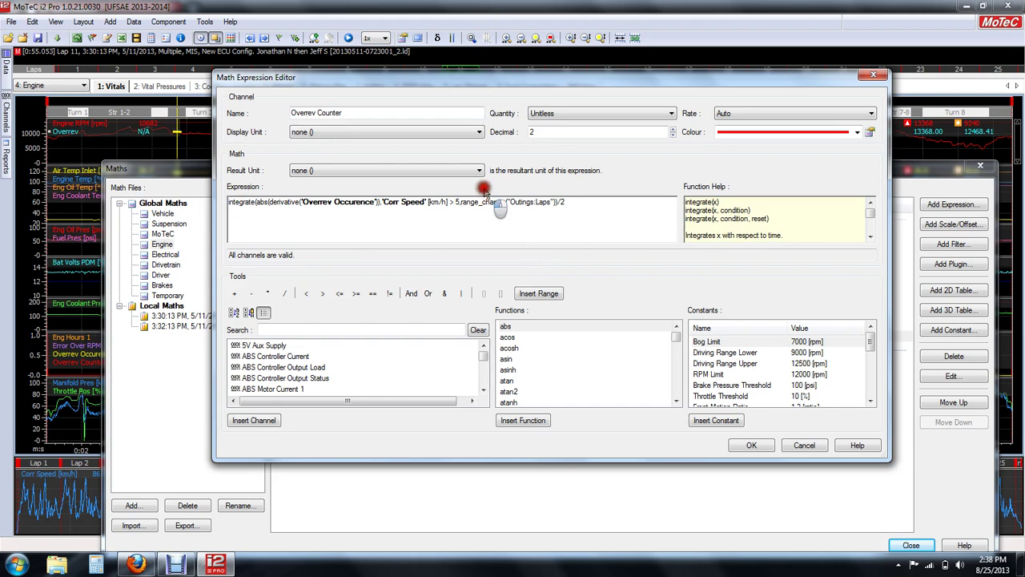
click(803, 446)
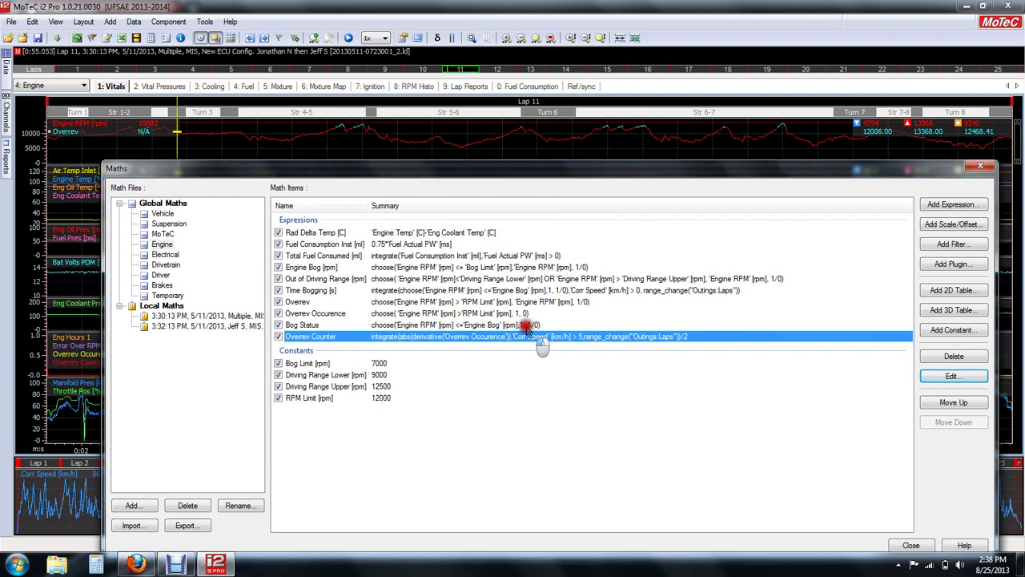
click(911, 545)
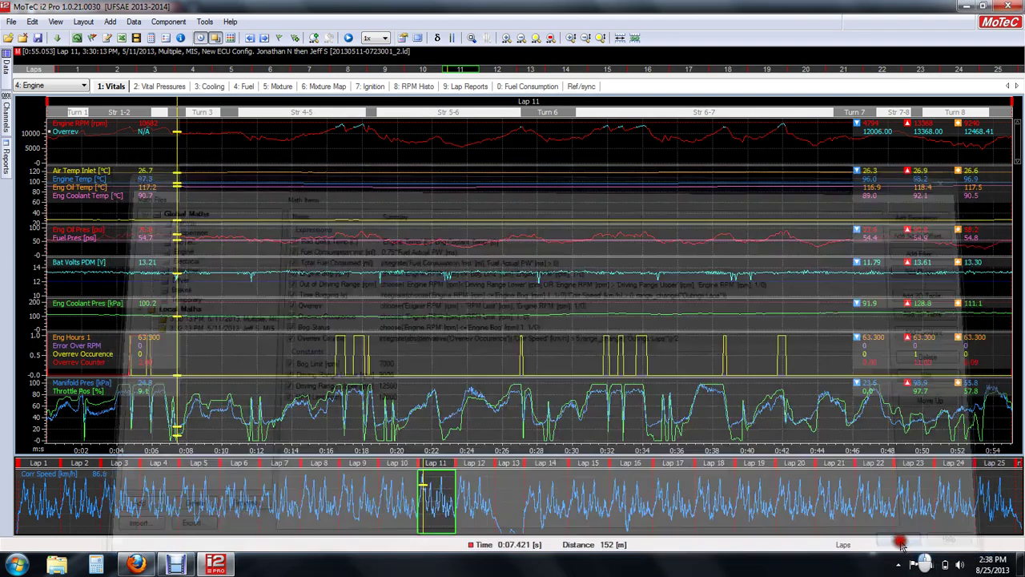
View the engine Ref/sync graphs and the Brake Temp Rainbow track maps in the Brakes workbook
scroll(331, 339, down, 2)
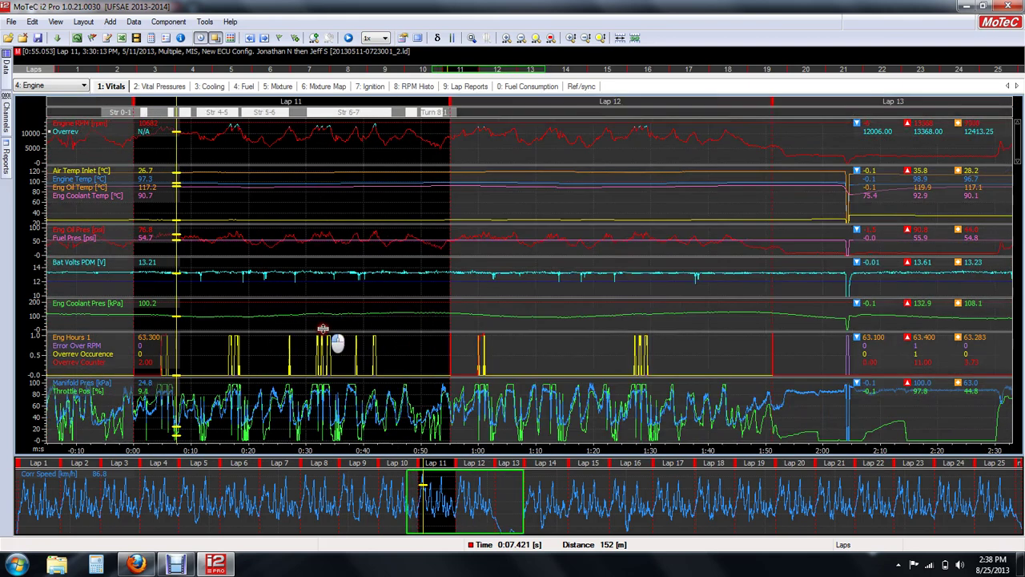
click(576, 86)
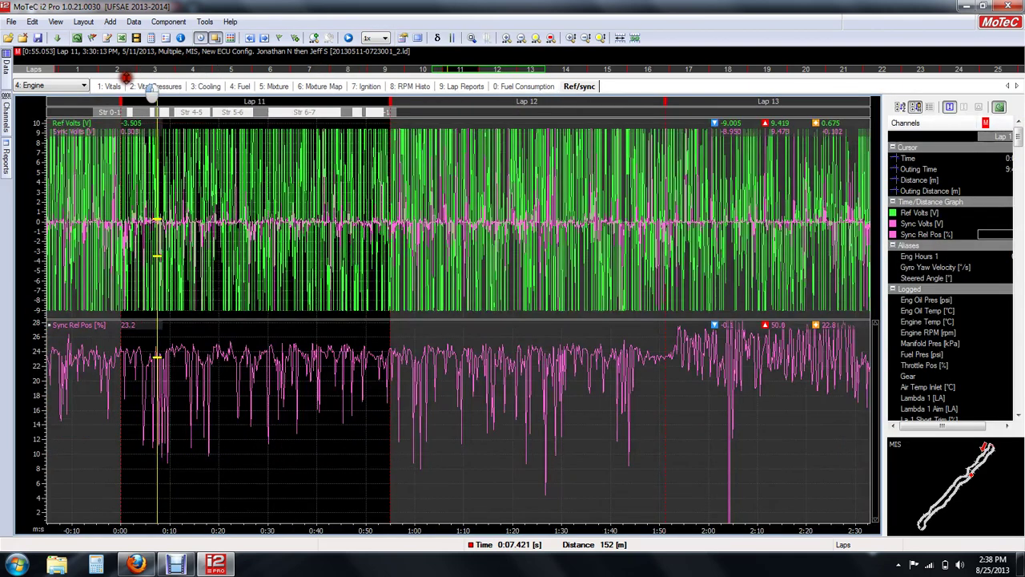
click(70, 86)
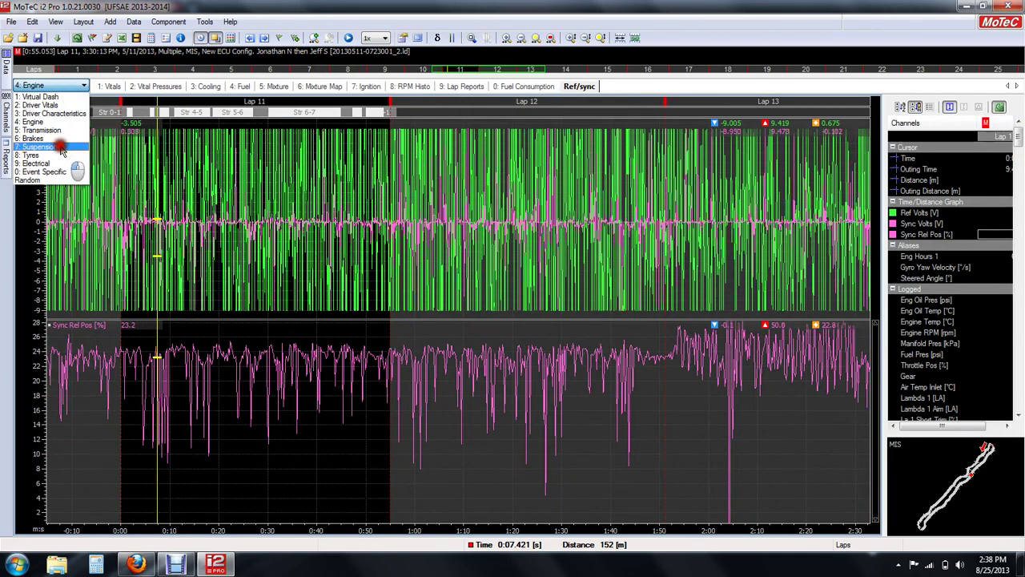
click(60, 138)
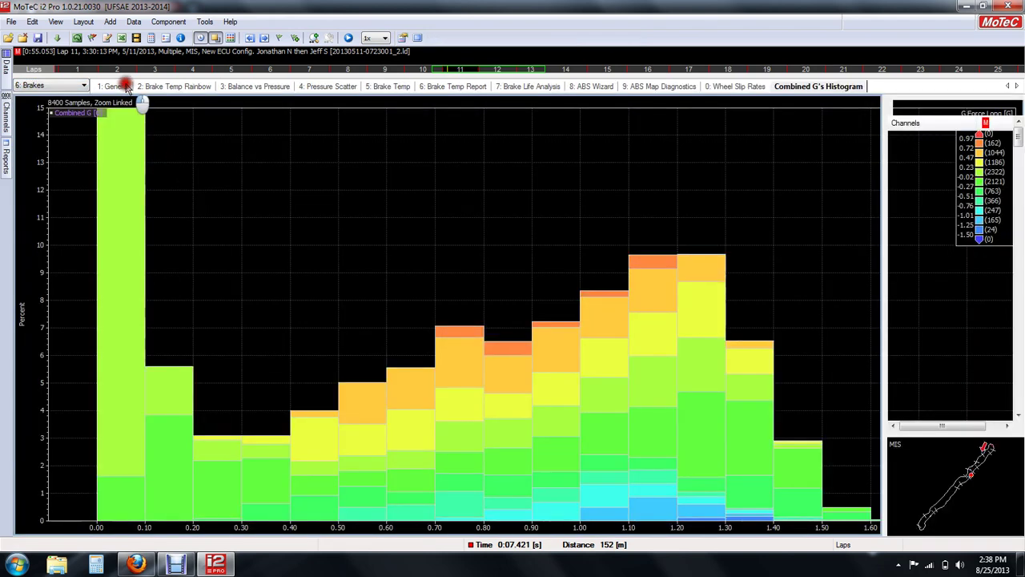
click(172, 87)
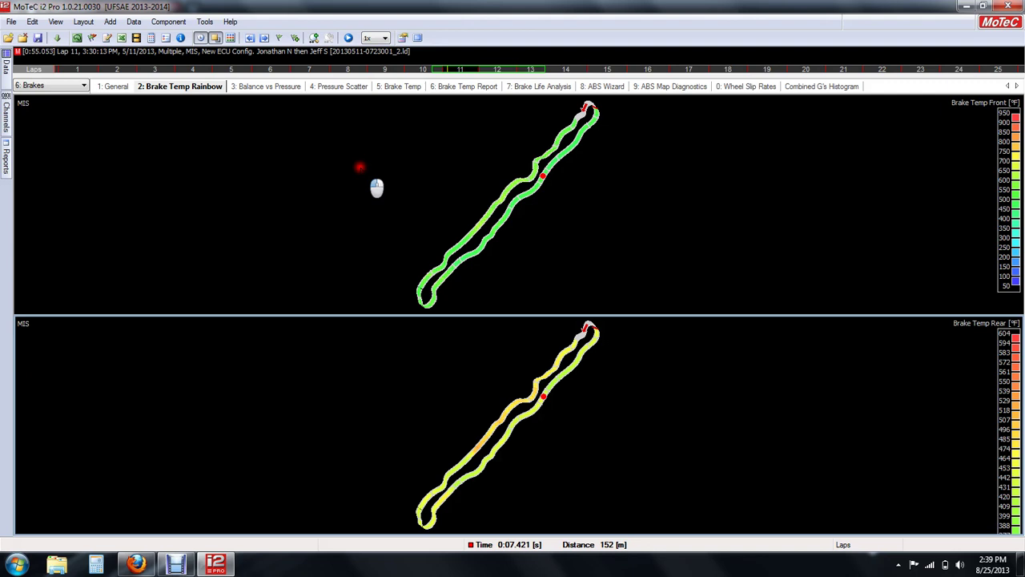
View the Bogging Report among the driver characteristics for Lap 11 and follow the bogging sections along the track map
click(32, 85)
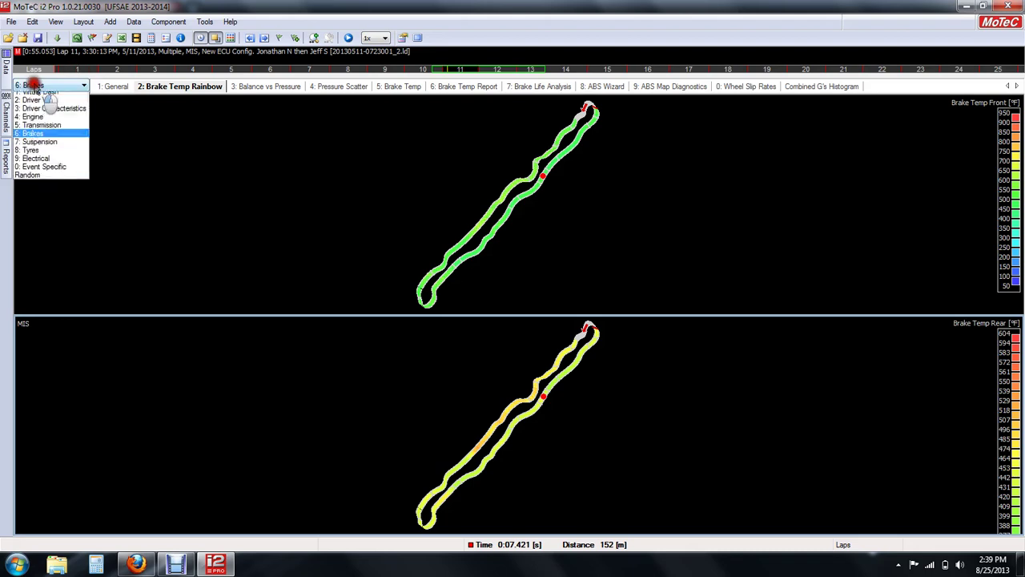
click(48, 113)
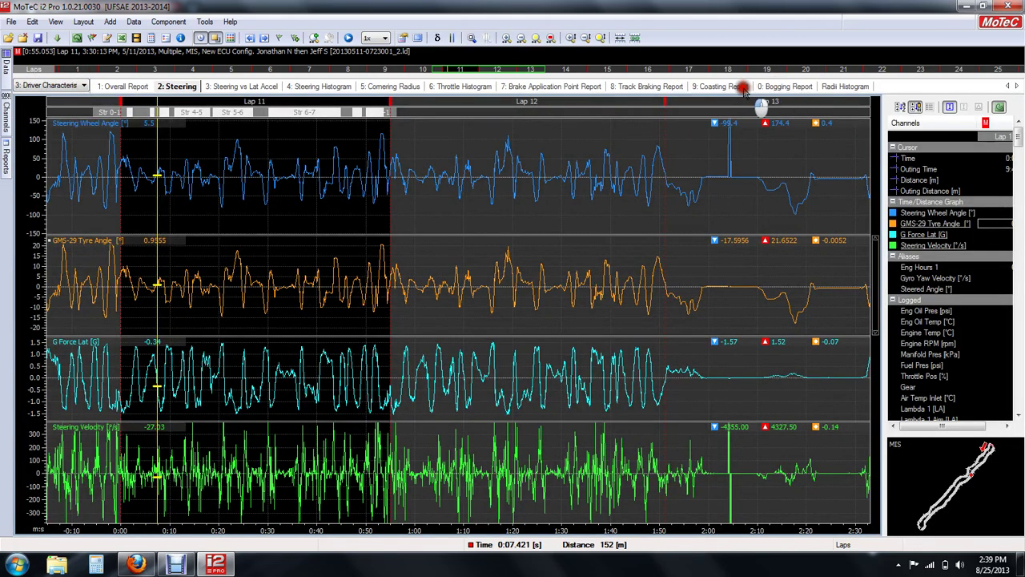
click(781, 87)
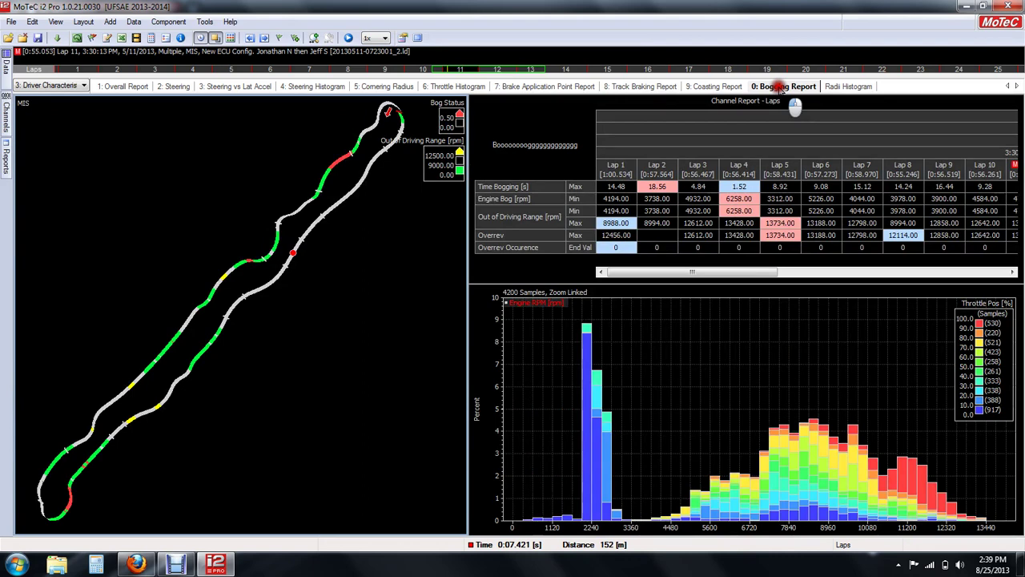
click(272, 168)
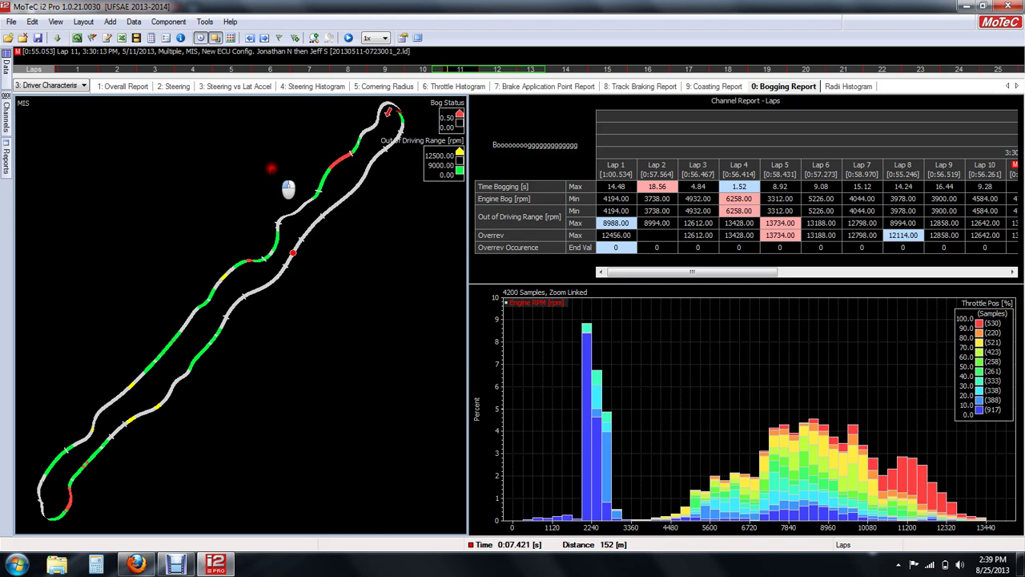
click(466, 72)
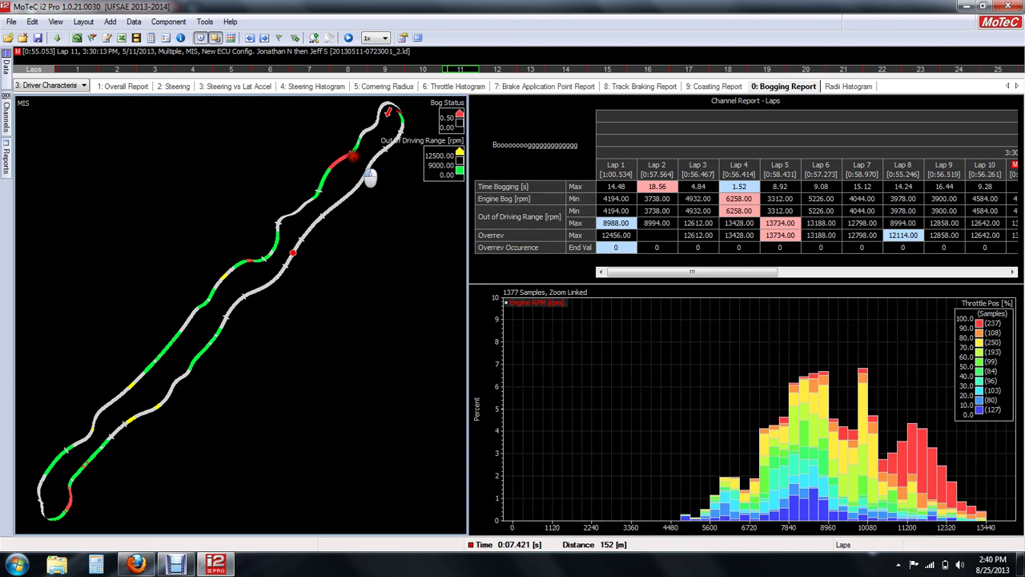
drag(368, 170, 205, 128)
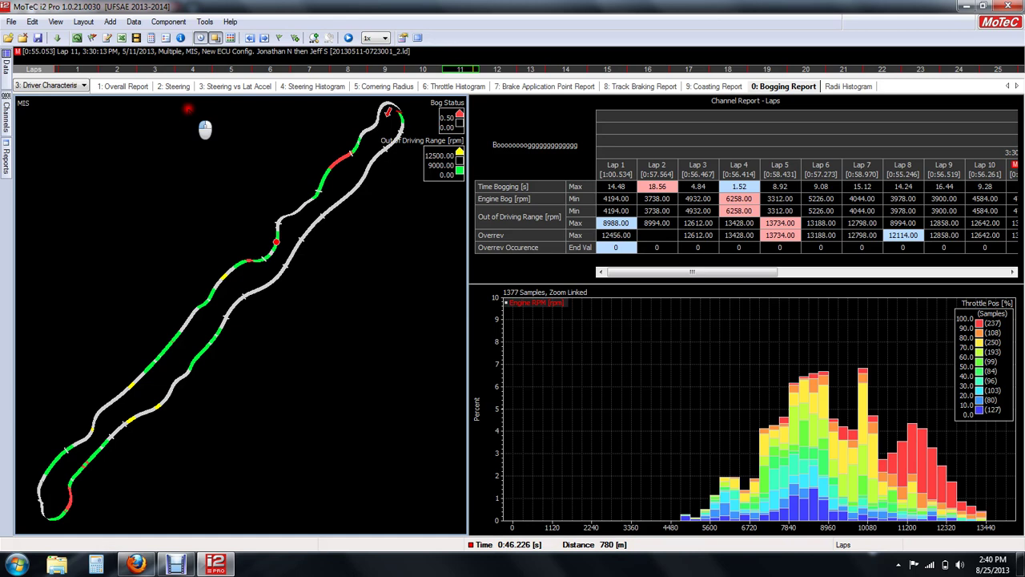
Overlay Lap 15 and Lap 16 of the full endurance run on main Lap 11, leaving Laps 17 and 18 out
click(7, 72)
click(7, 64)
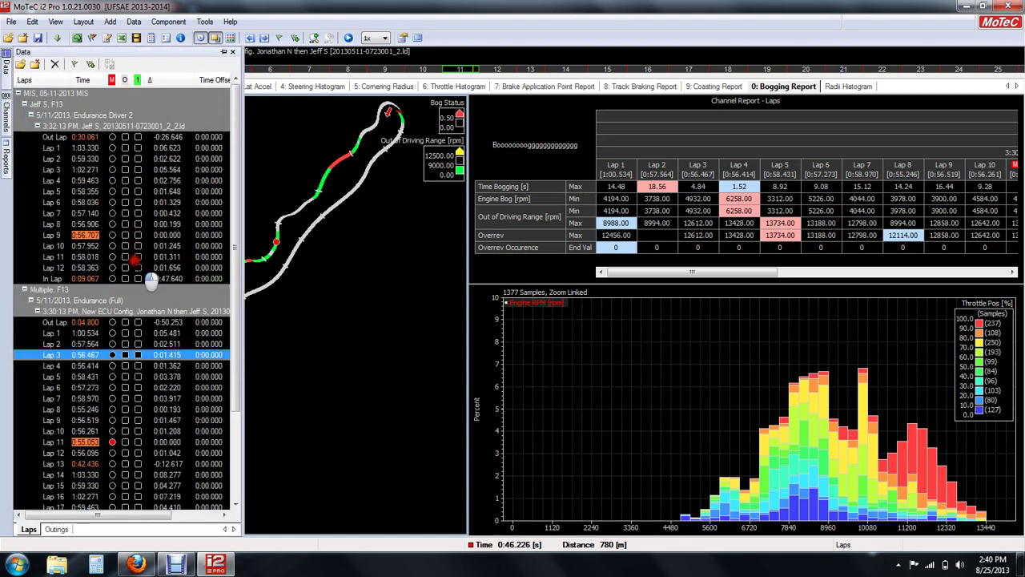
scroll(157, 267, down, 3)
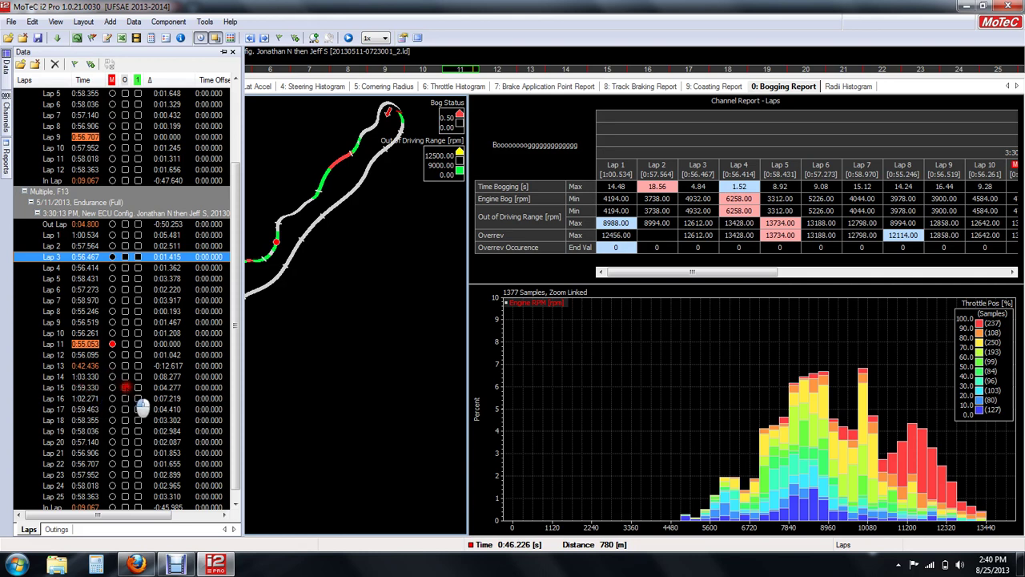
click(126, 387)
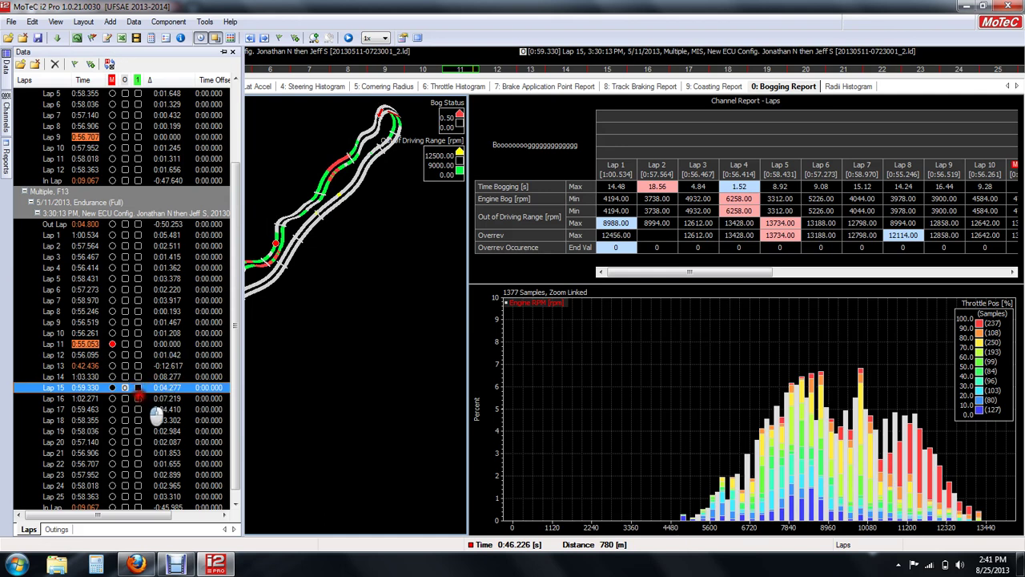
click(137, 398)
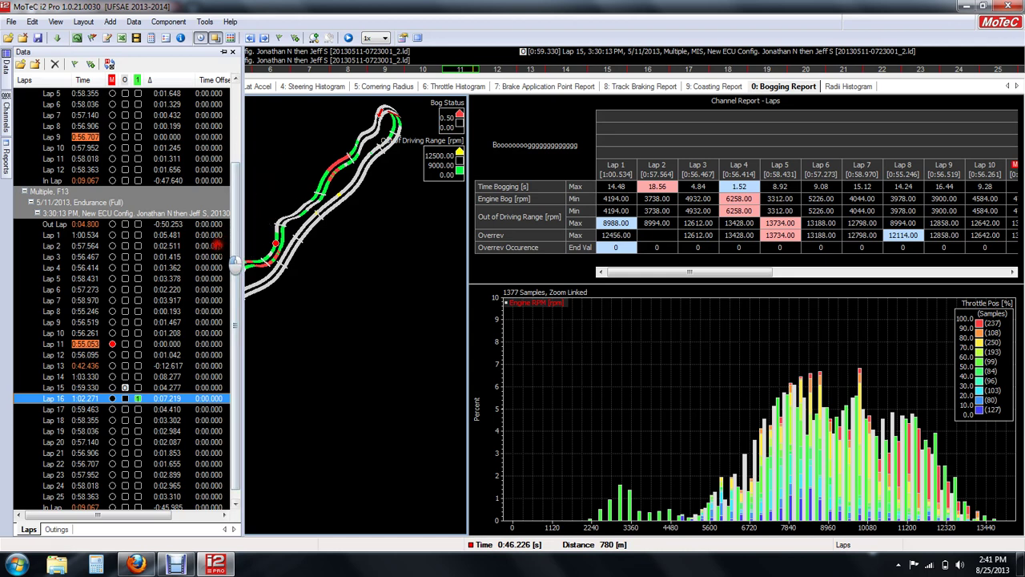
click(137, 410)
click(138, 420)
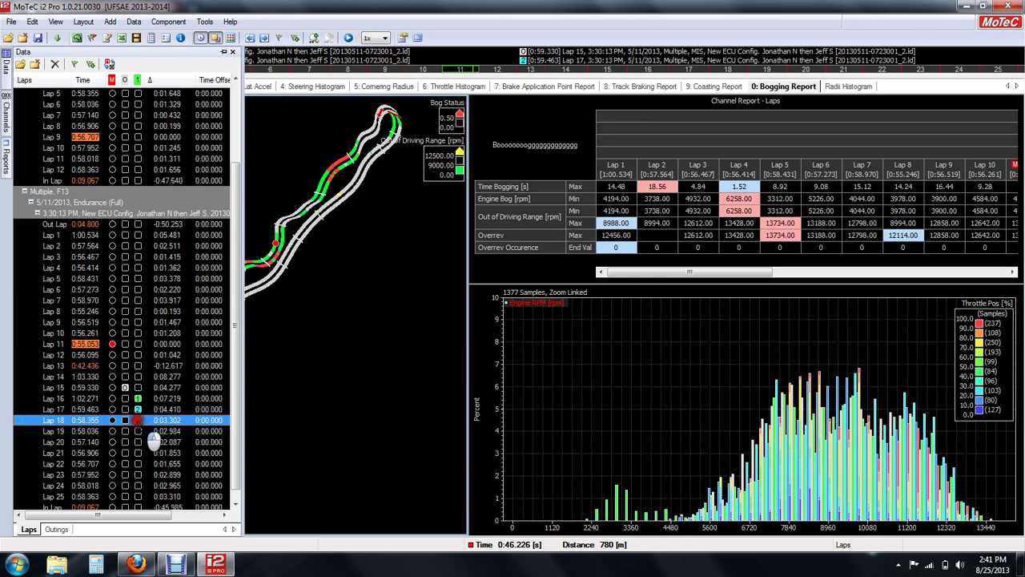
click(138, 410)
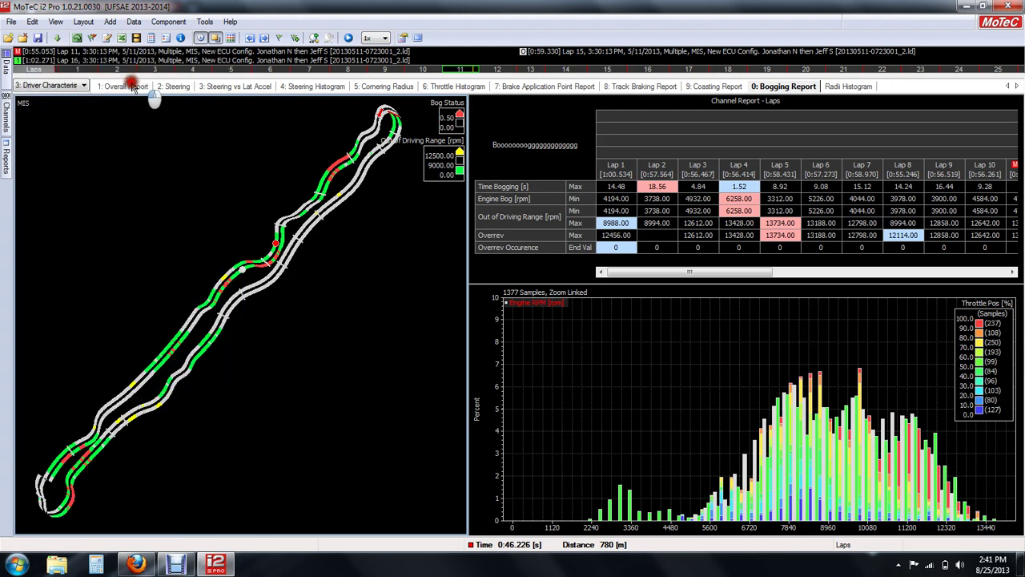
View the driver Overall Report, and compare the overlaid laps on the engine Vitals graphs
click(121, 87)
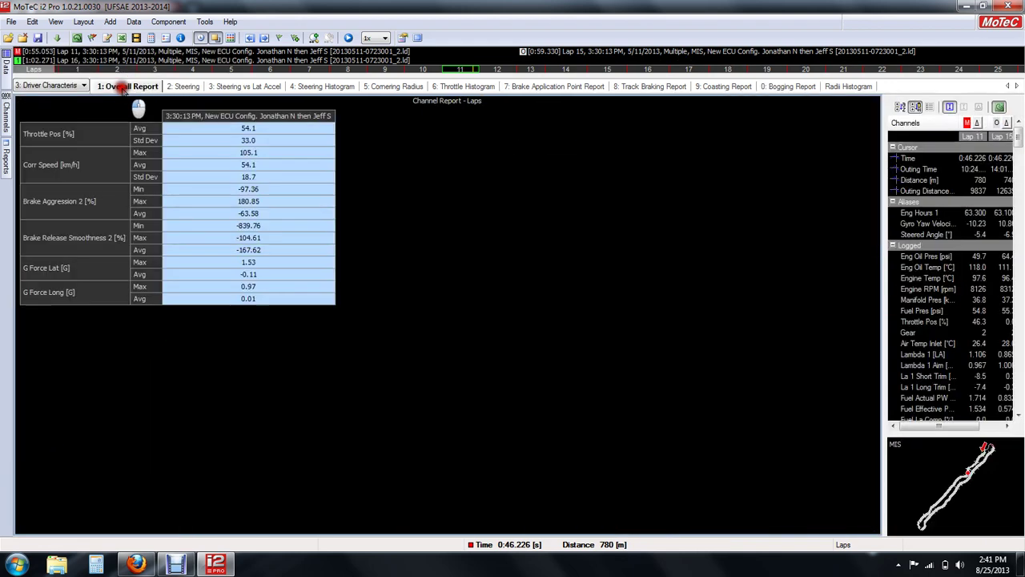
key(ctrl+4)
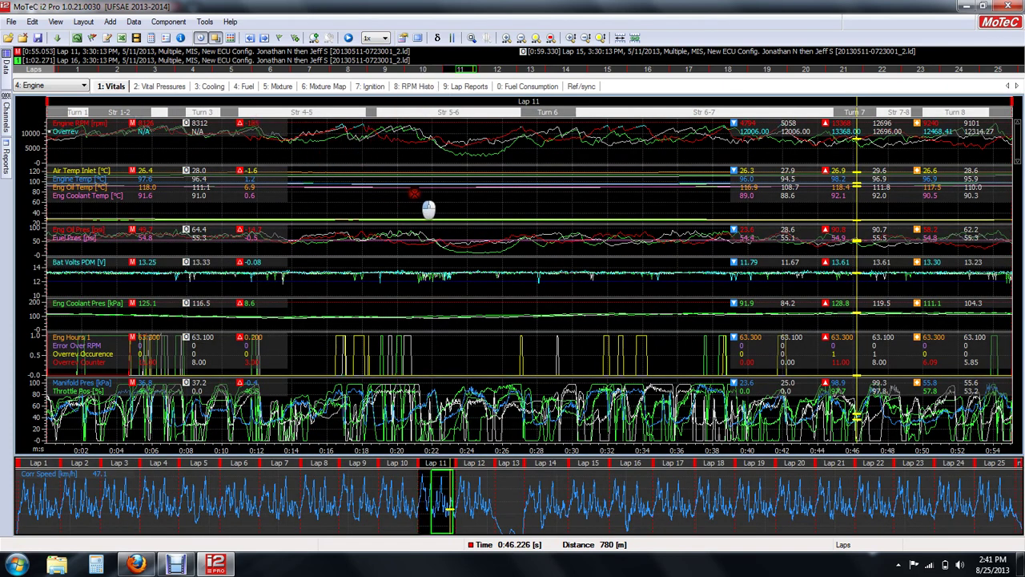
scroll(419, 201, up, 2)
scroll(431, 210, down, 2)
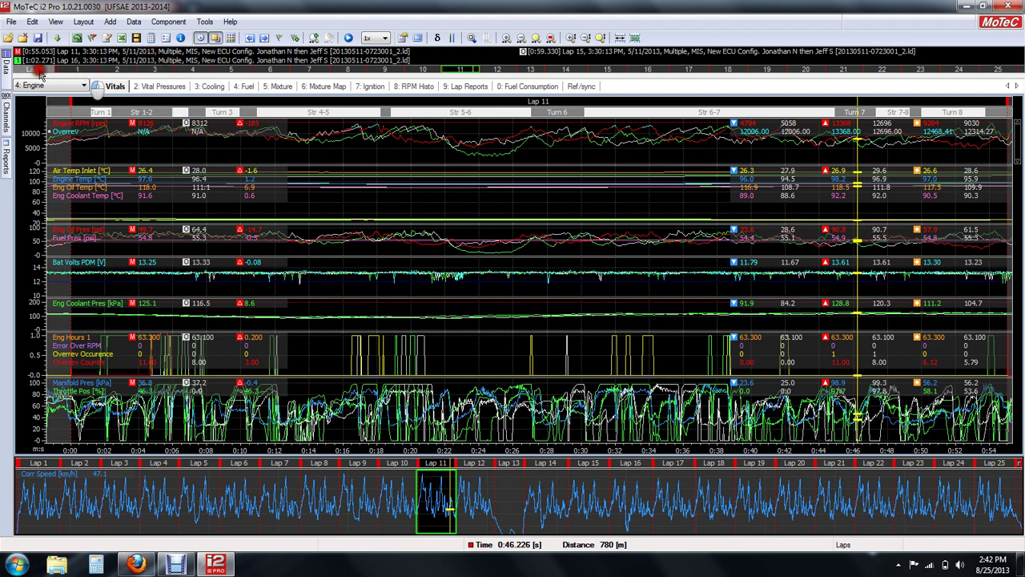
Remove Lap 16 from the overlays and fit the Vitals graphs to Lap 11
click(6, 63)
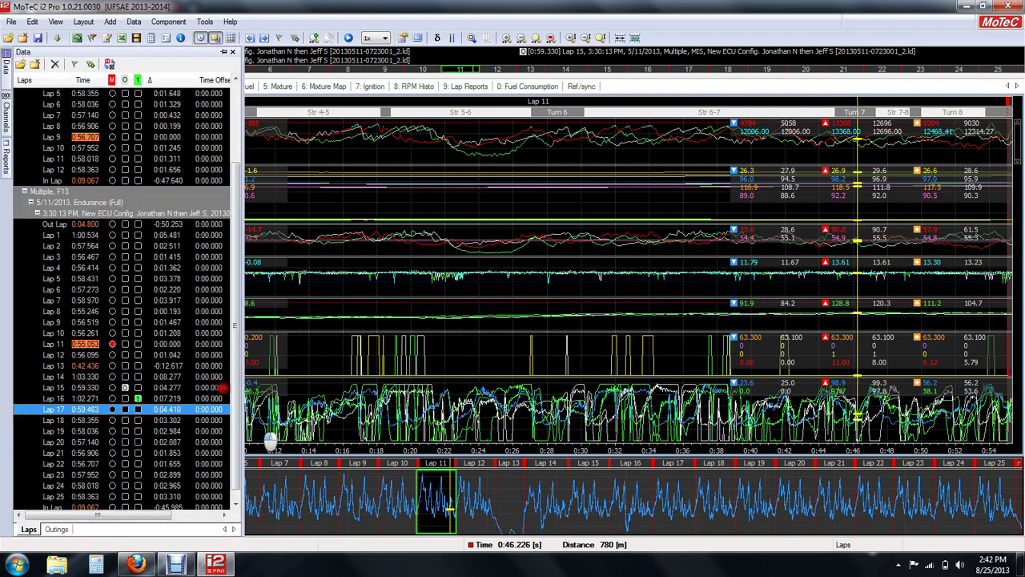
click(154, 411)
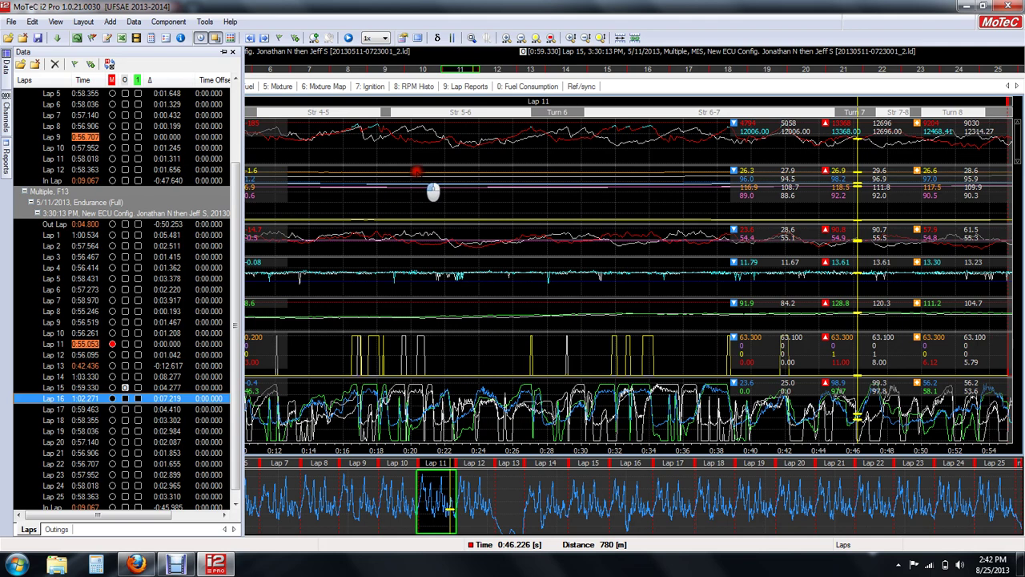
click(413, 169)
scroll(247, 220, down, 3)
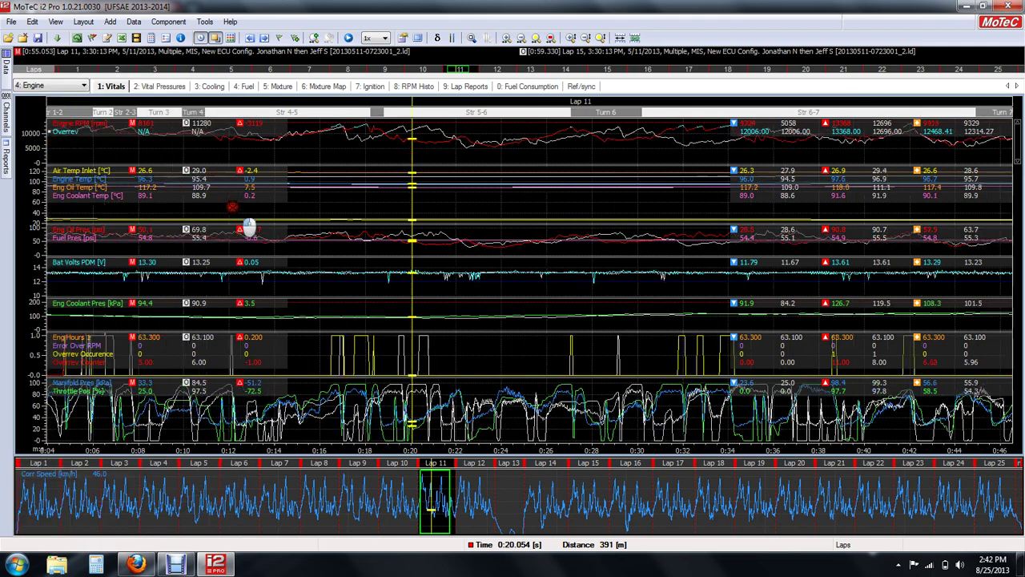
scroll(247, 220, down, 2)
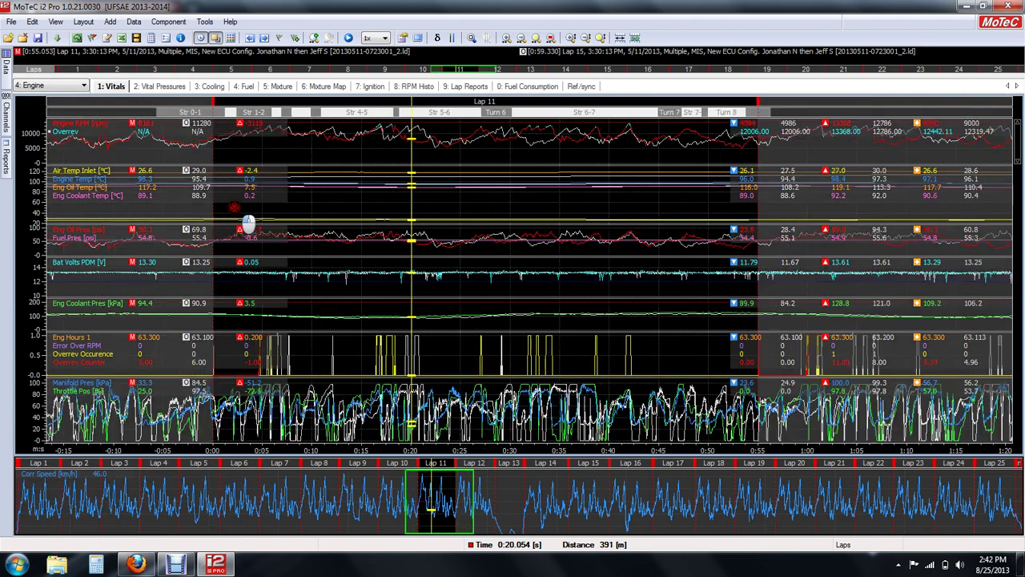
click(467, 74)
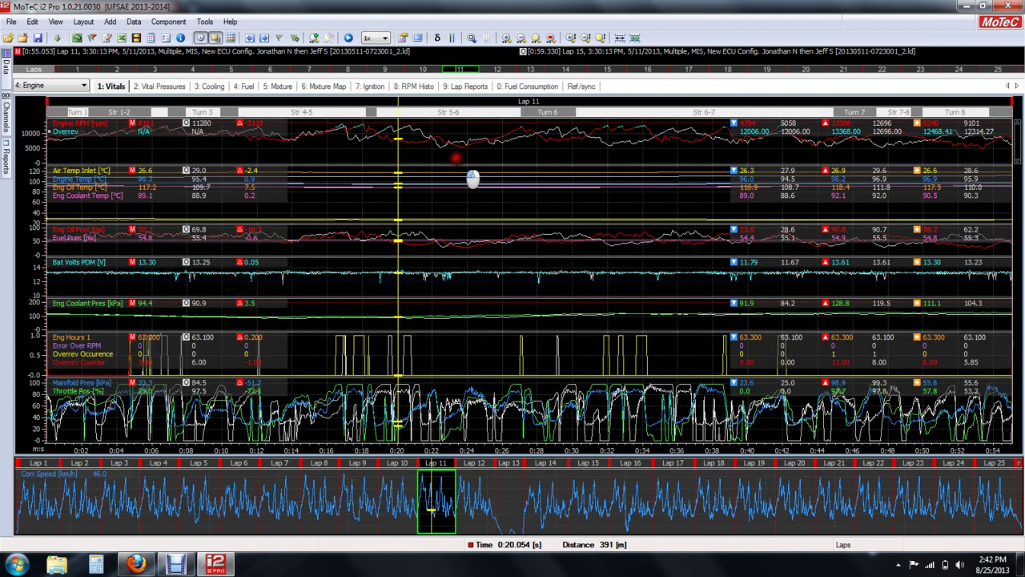
Make Lap 10 the main lap with Lap 9 as its overlay, and place the graph cursor between Turns 5 and 6
click(6, 78)
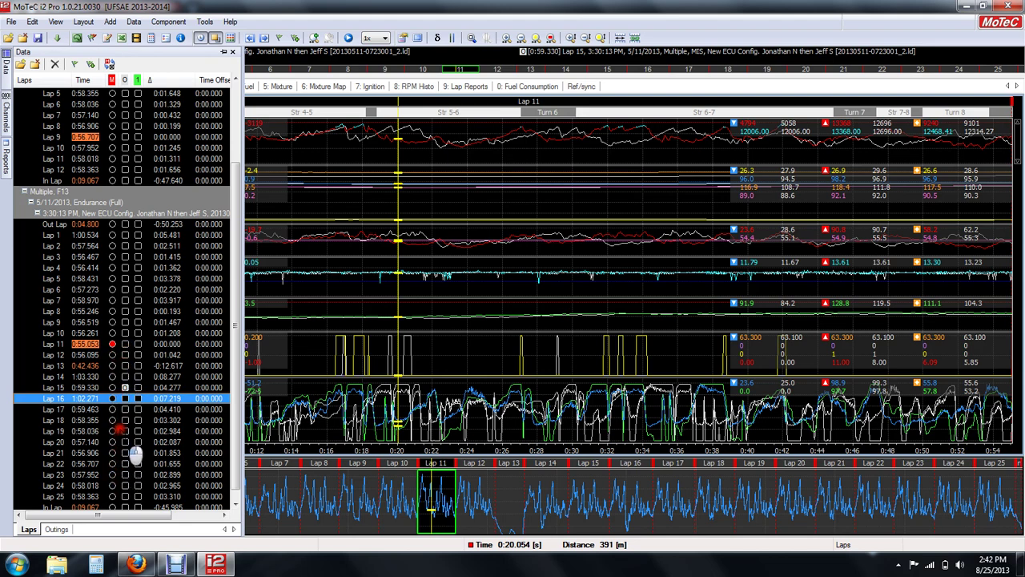
click(124, 333)
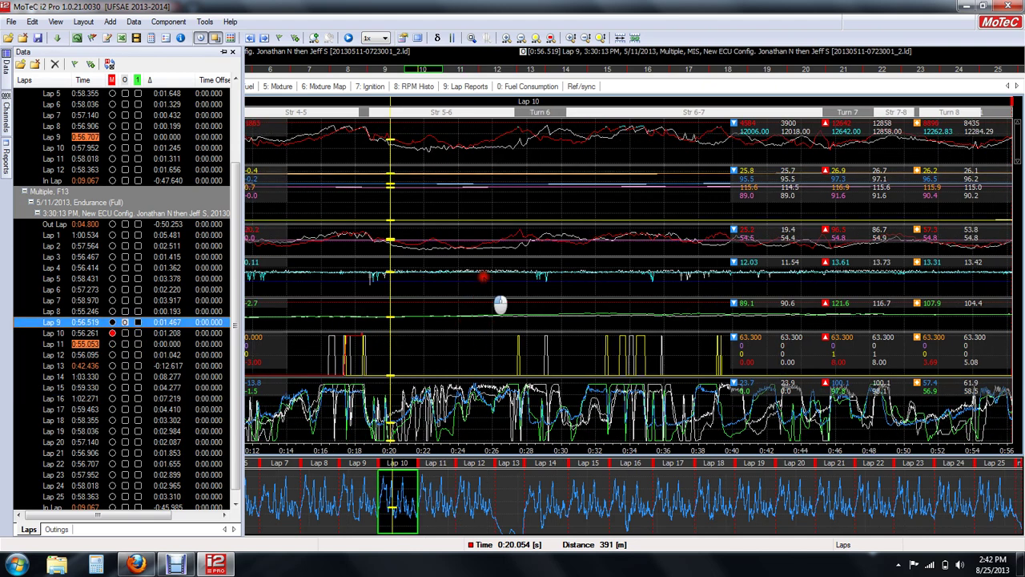
click(474, 293)
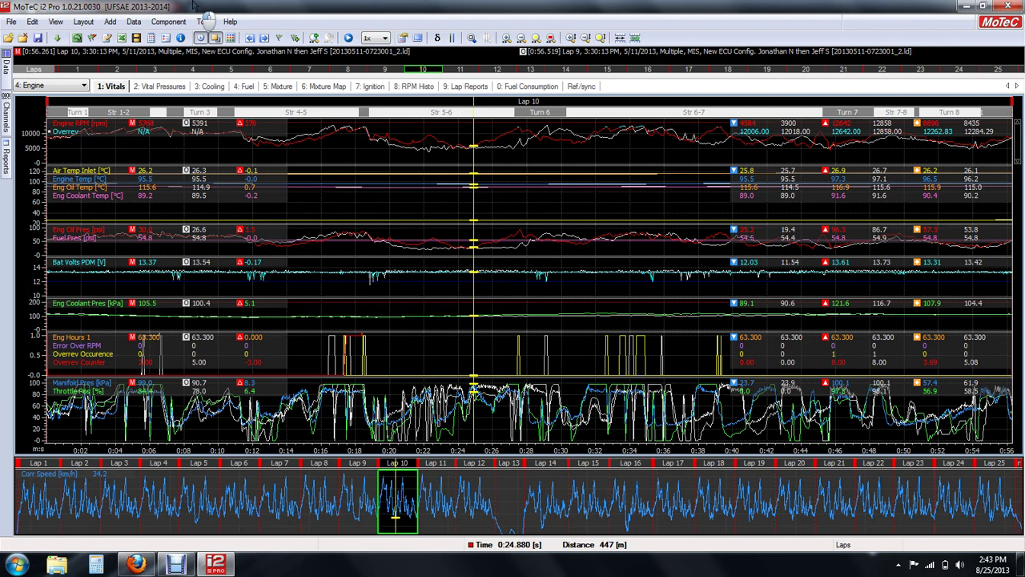
Try offsetting Lap 10 against its Lap 9 overlay with the alignment axes, then turn the axes off
click(11, 242)
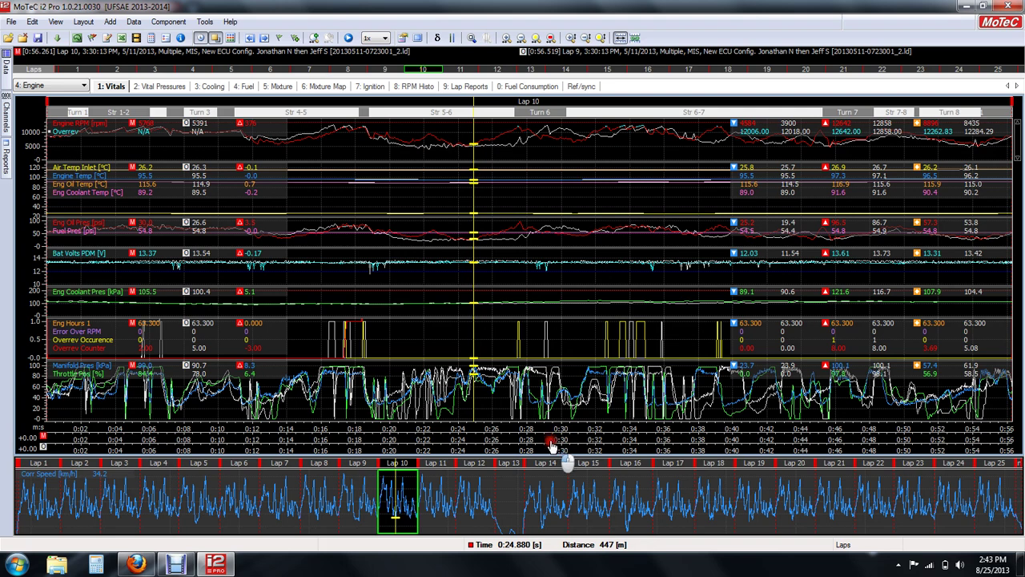
mouse_move(551, 445)
mouse_down()
mouse_move(521, 445)
mouse_move(565, 439)
mouse_move(550, 442)
mouse_move(570, 453)
mouse_up()
click(537, 287)
click(514, 275)
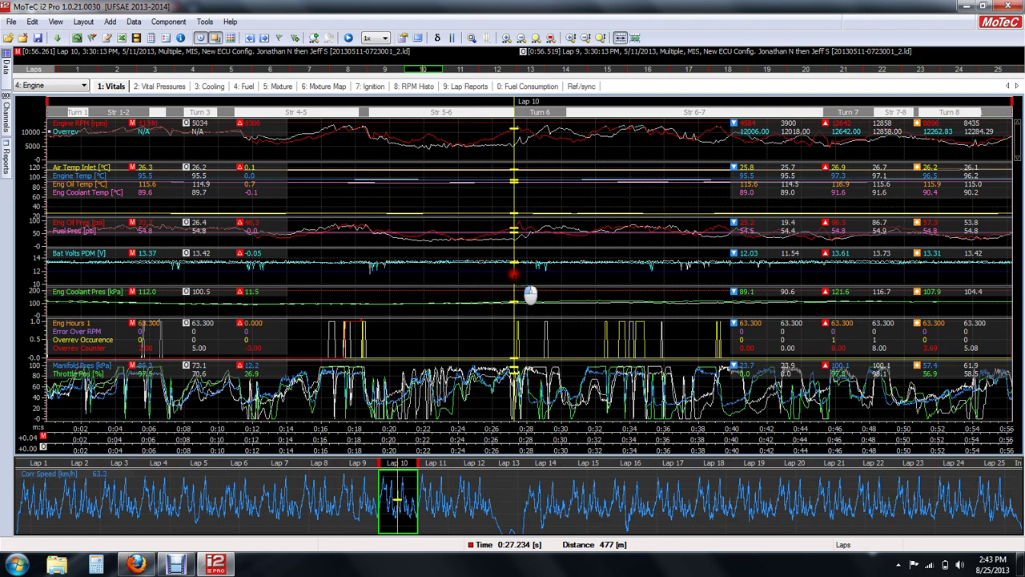
right_click(470, 279)
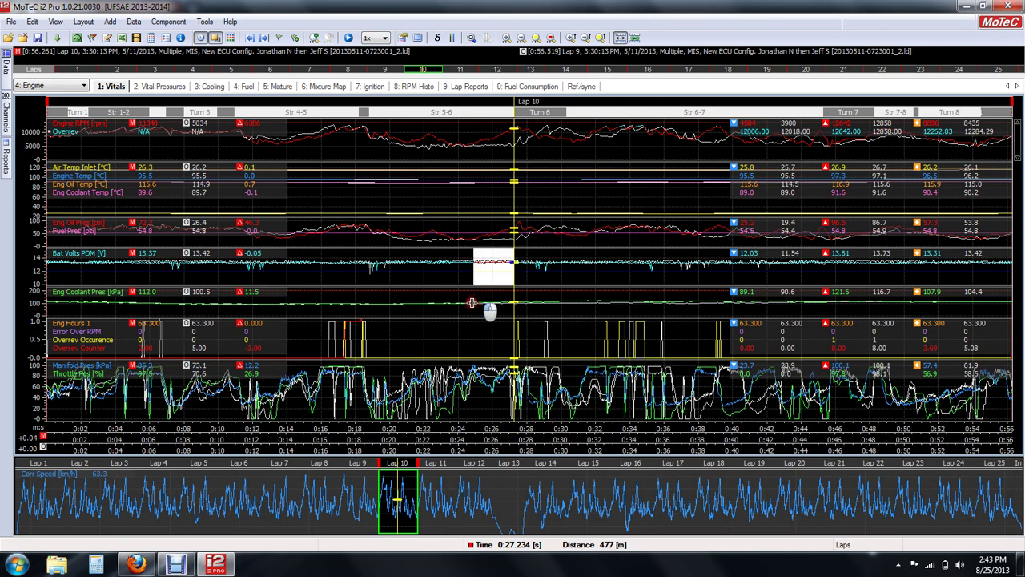
click(480, 280)
click(565, 324)
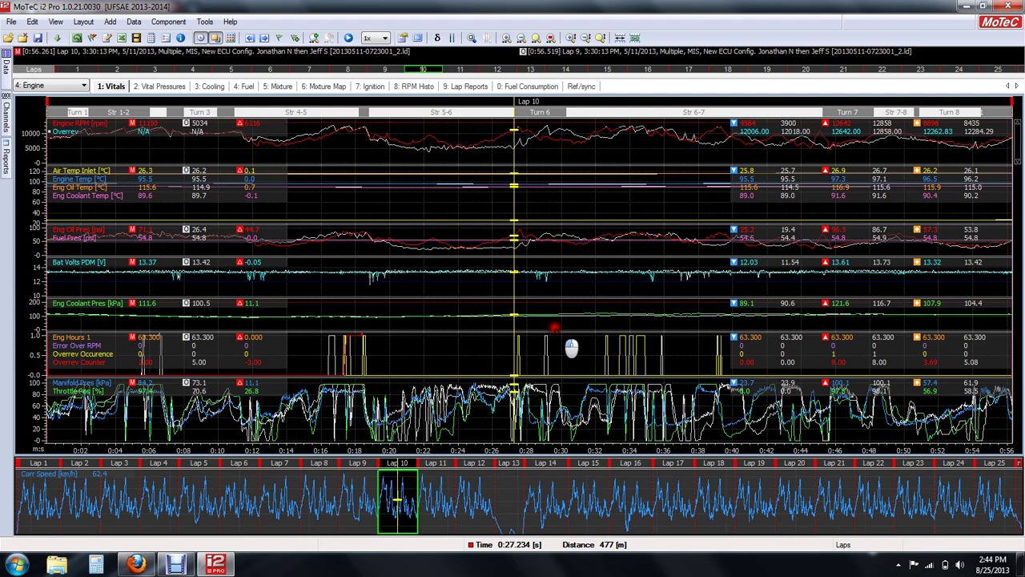
Show the variance graph above the engine channels and hide it again
key(v)
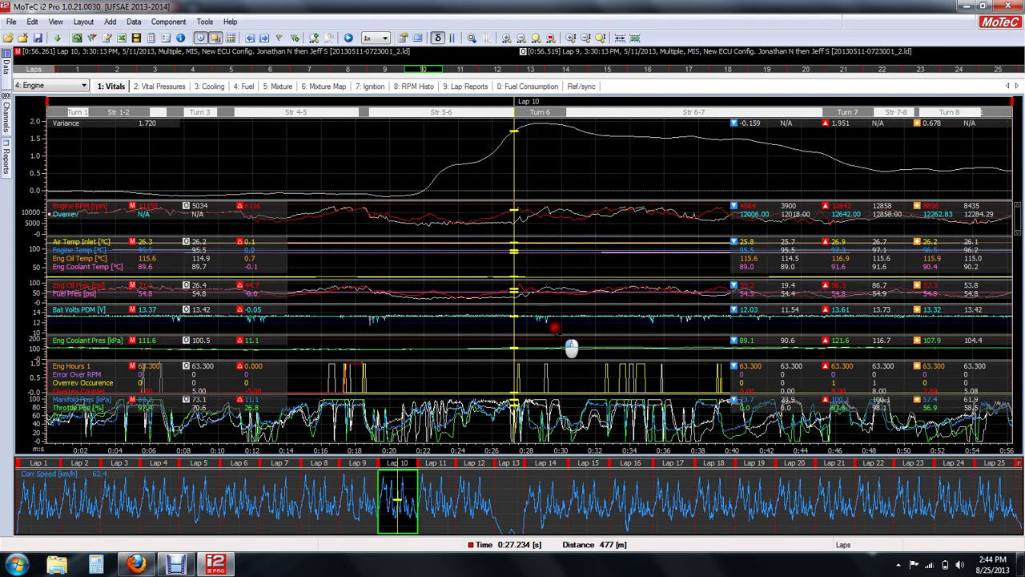
key(v)
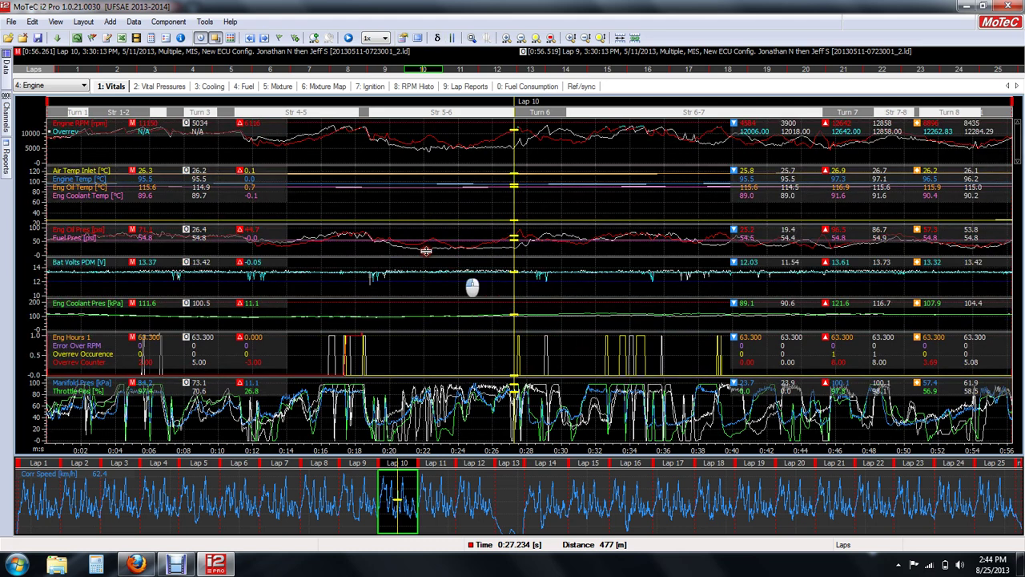
Search the help for "keys", read through the Keyboard Shortcuts topic, and close the help
click(240, 22)
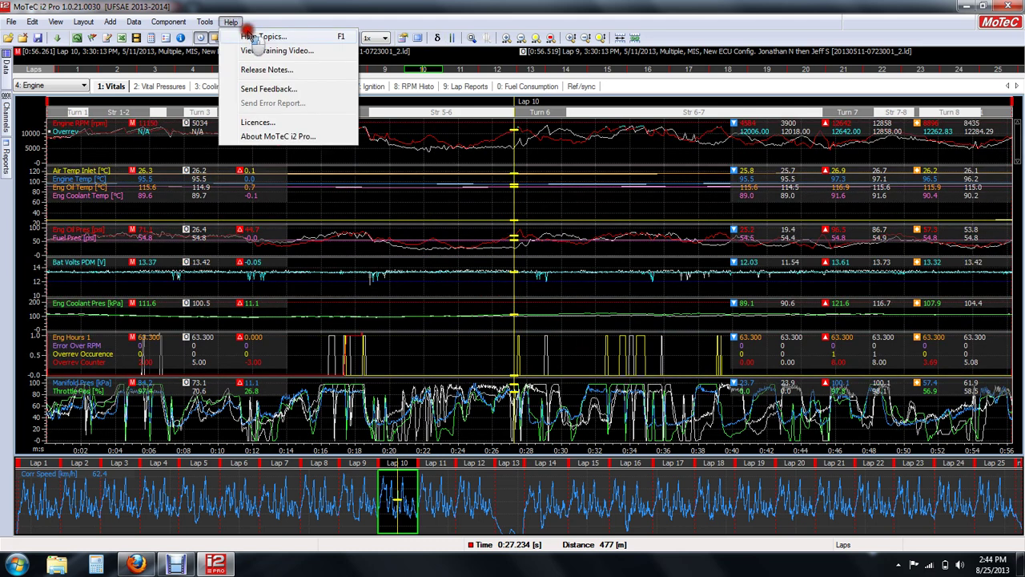
click(254, 36)
click(278, 80)
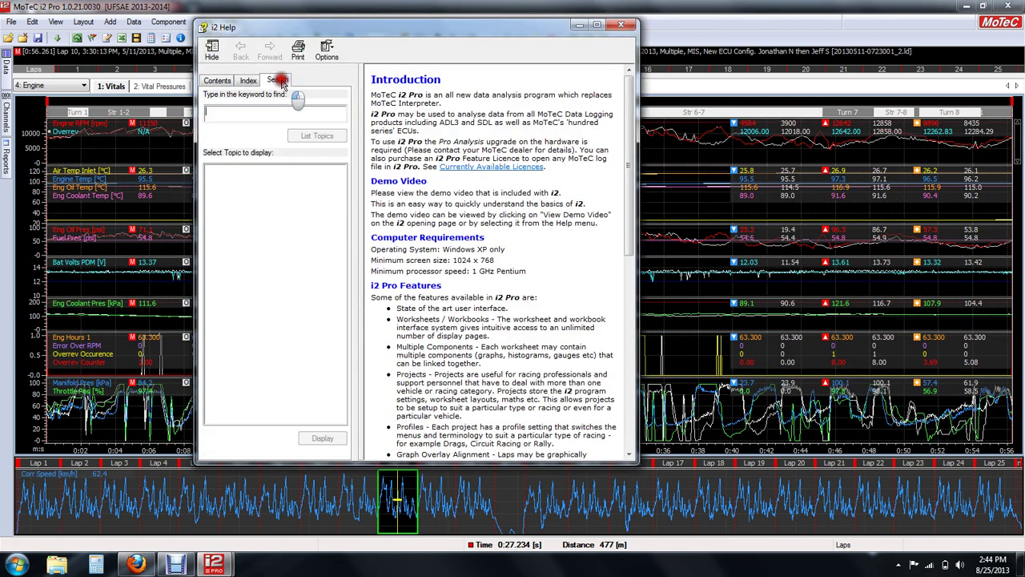
click(268, 112)
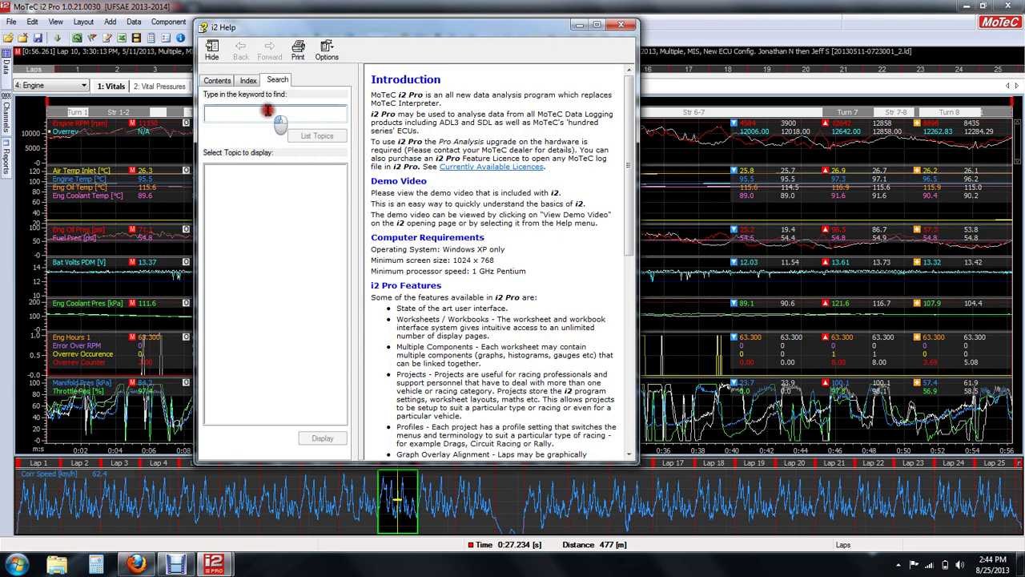
text(keys)
key(Return)
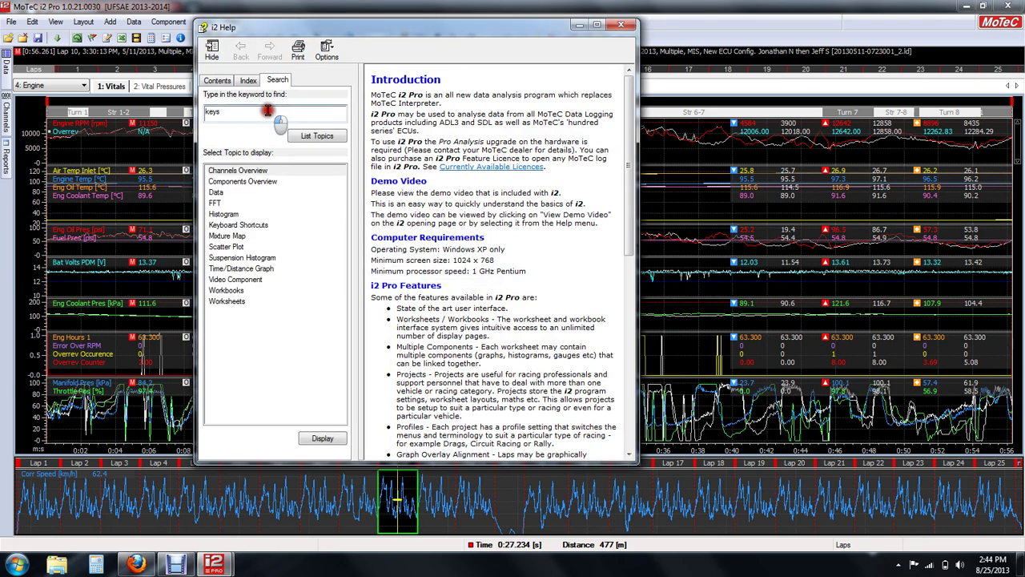
double_click(238, 227)
click(423, 115)
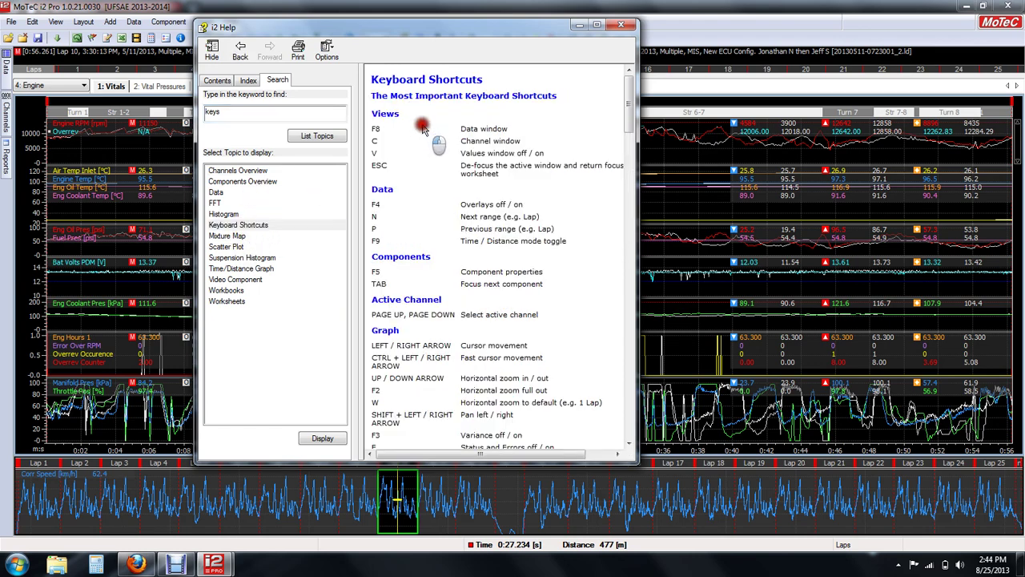
scroll(423, 133, down, 10)
scroll(421, 145, down, 10)
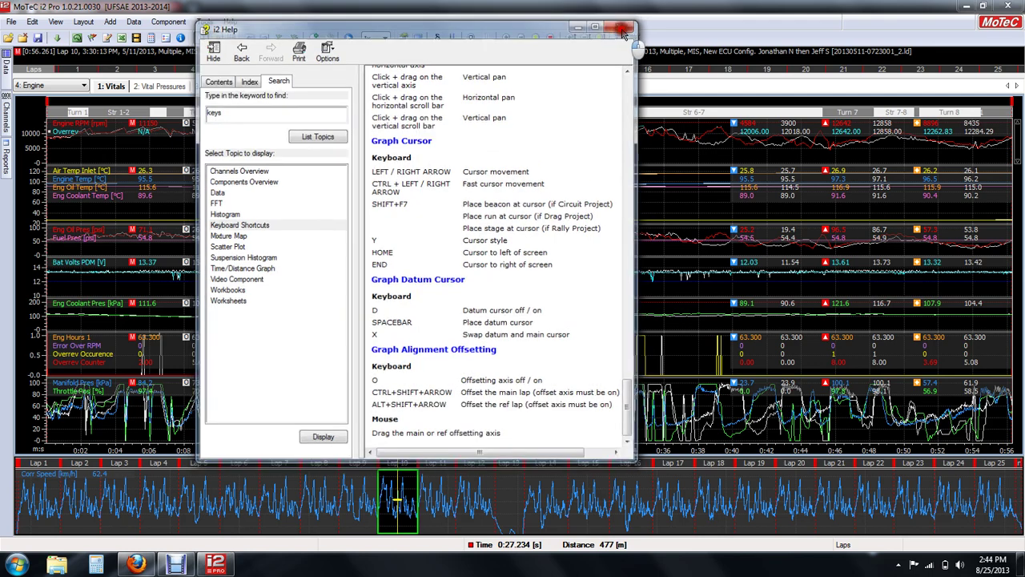
click(621, 25)
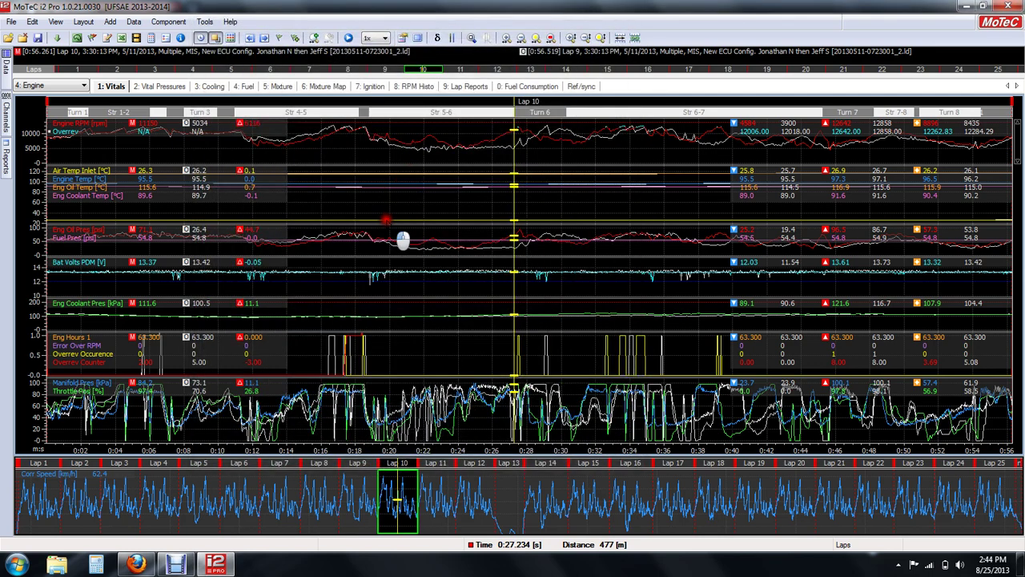
Show the variance graph for Laps 10 and 9, and plot the laps against distance instead of time
key(v)
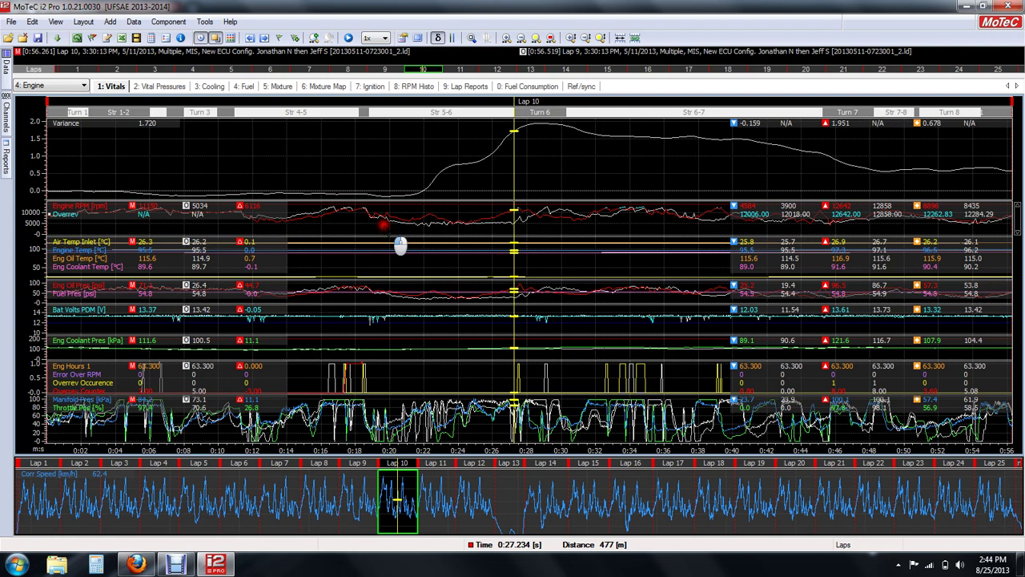
key(d)
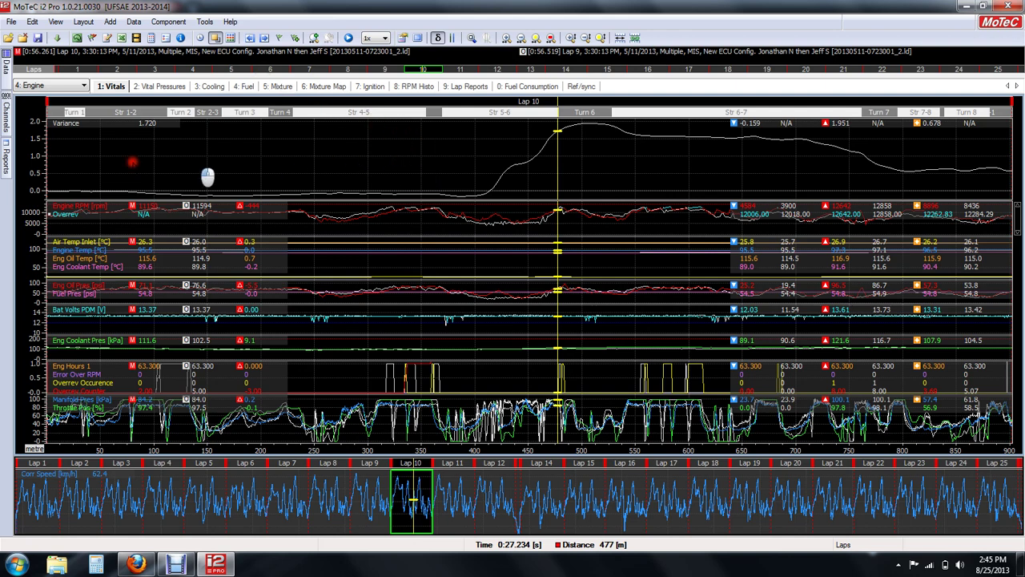
Read the variance along Lap 10 at Turn 6, near the lap's end, on Str 5-6 and on Str 4-5
drag(93, 184, 601, 180)
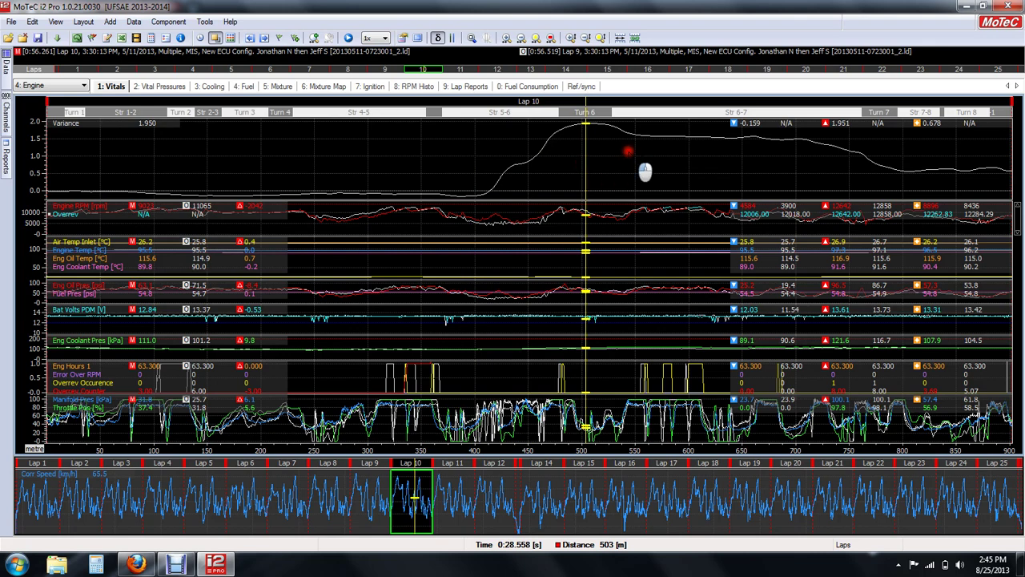
click(626, 158)
drag(640, 144, 962, 205)
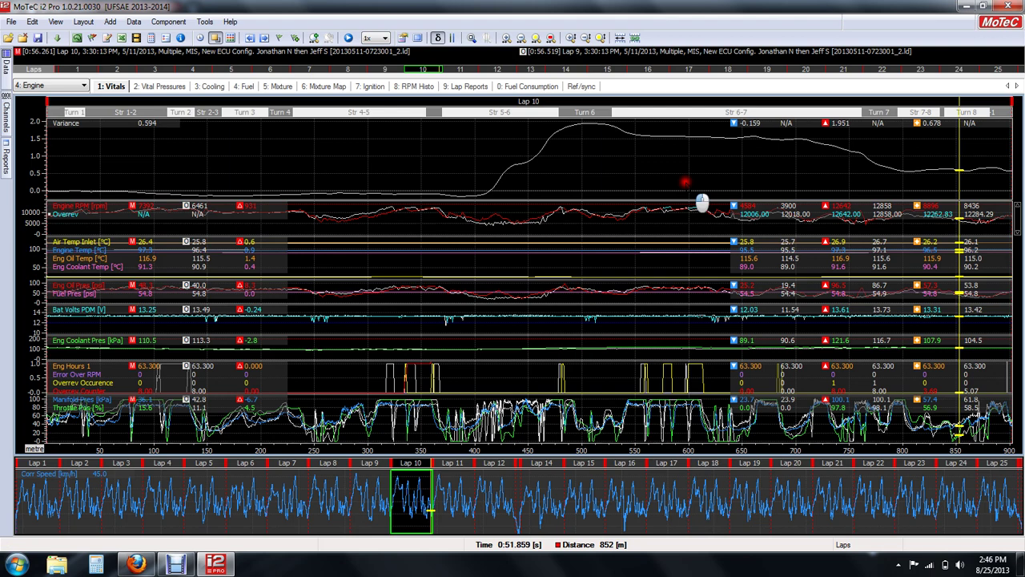
drag(403, 201, 488, 240)
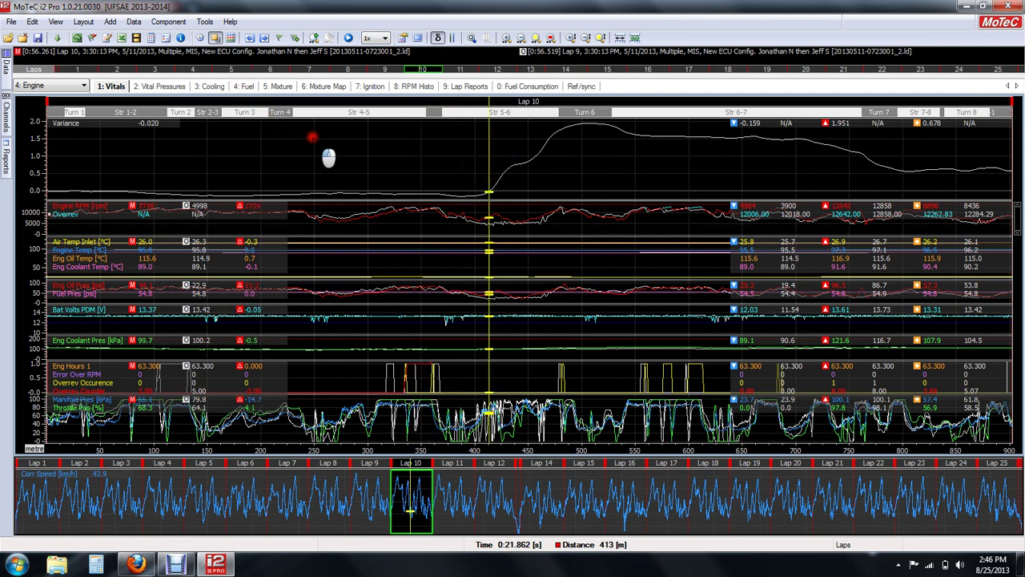
drag(367, 152, 359, 153)
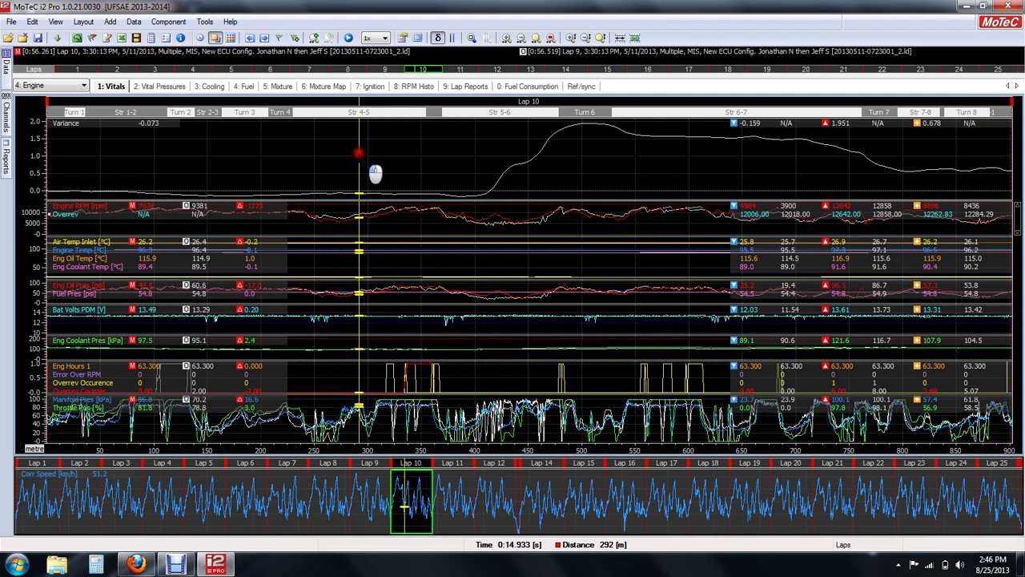
View the MIS track map, follow the cursor's position from Str 4-5 to Str 6-7, and close the map
key(t)
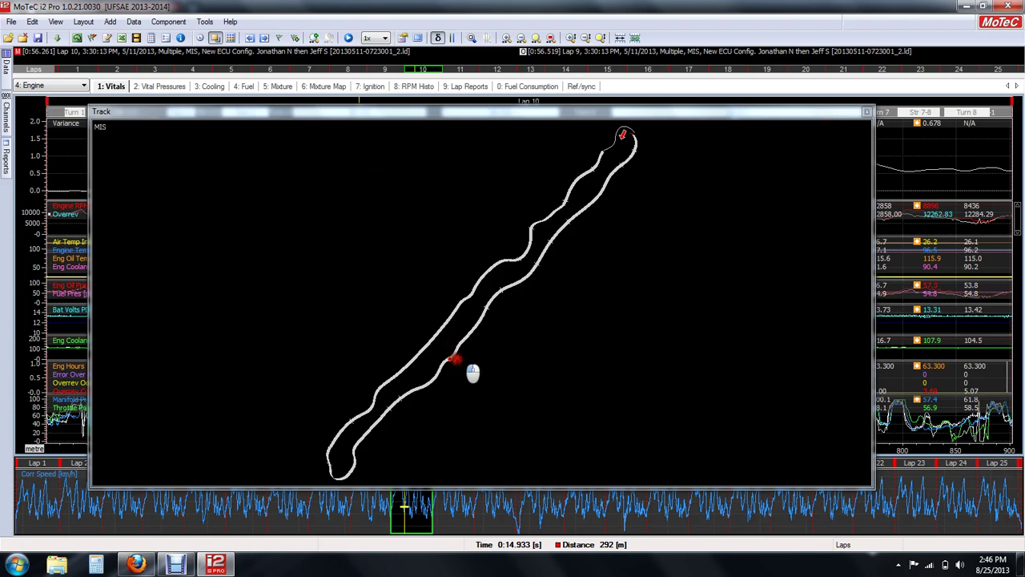
drag(467, 382, 495, 188)
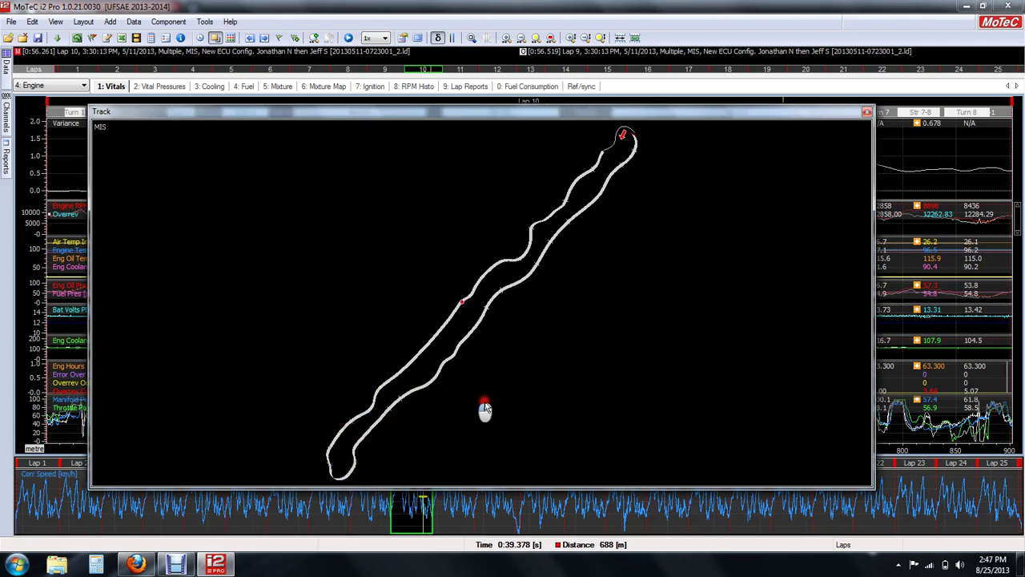
click(866, 112)
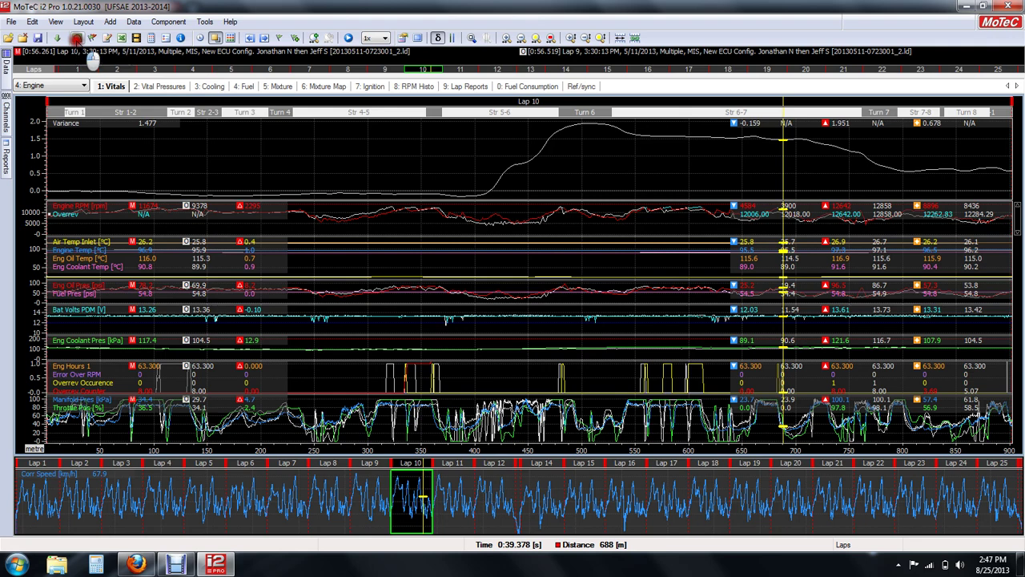
Generate the MIS track from Lap 11 in the Track Editor, using GPS, Drive Line, closed circuit and 0.0% curvature
drag(76, 39, 660, 89)
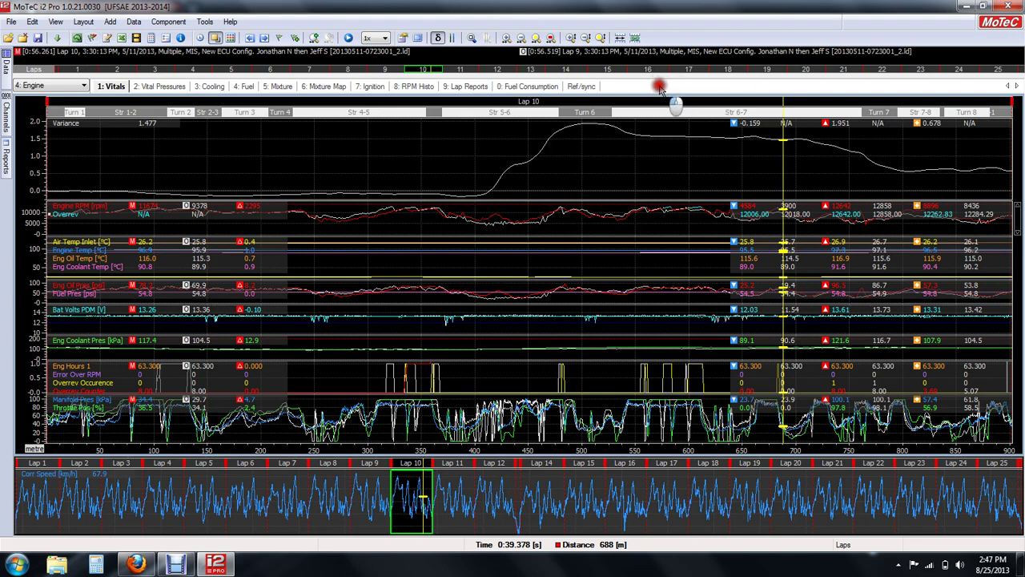
click(56, 85)
click(78, 37)
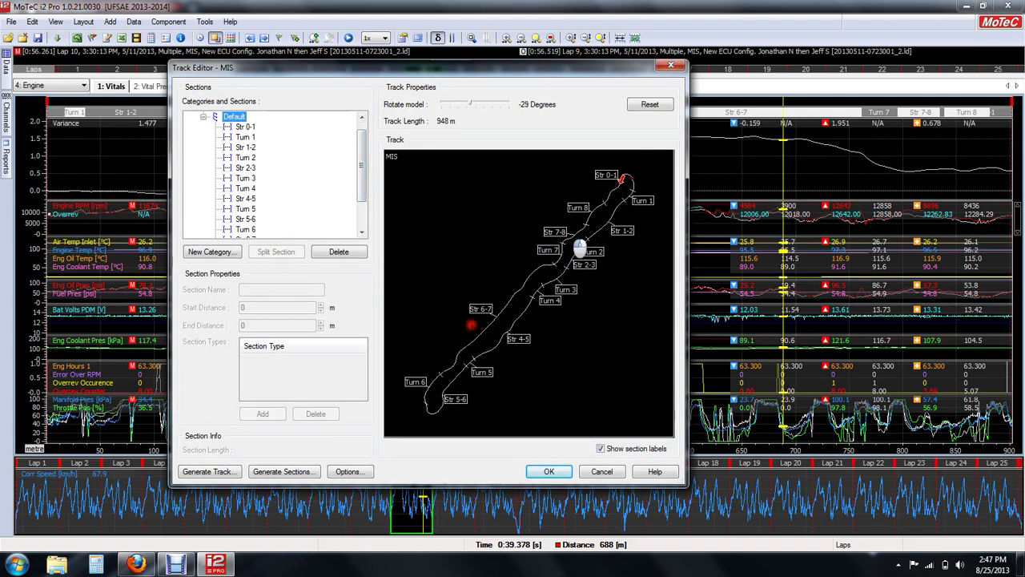
click(228, 472)
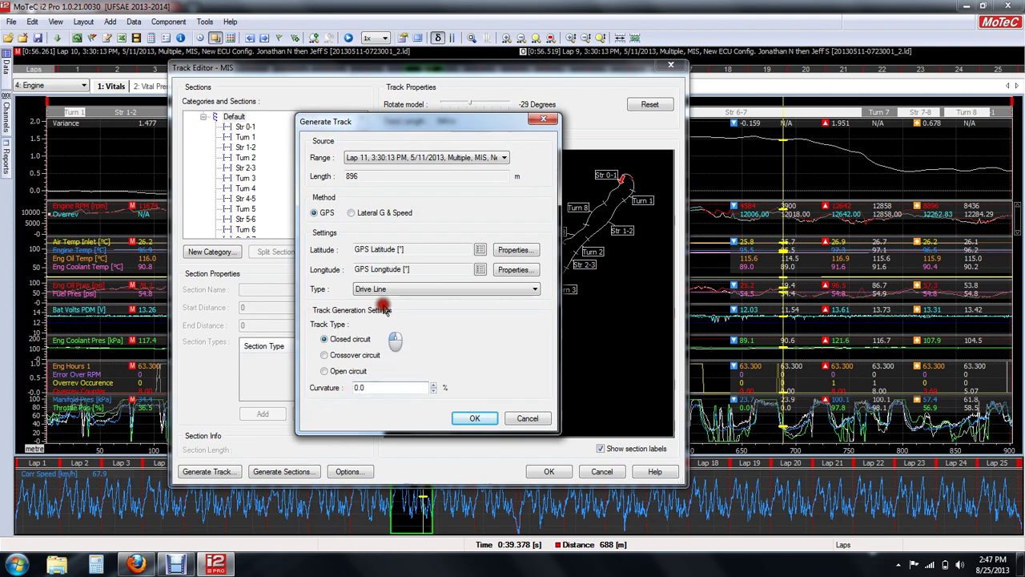
click(384, 290)
click(374, 215)
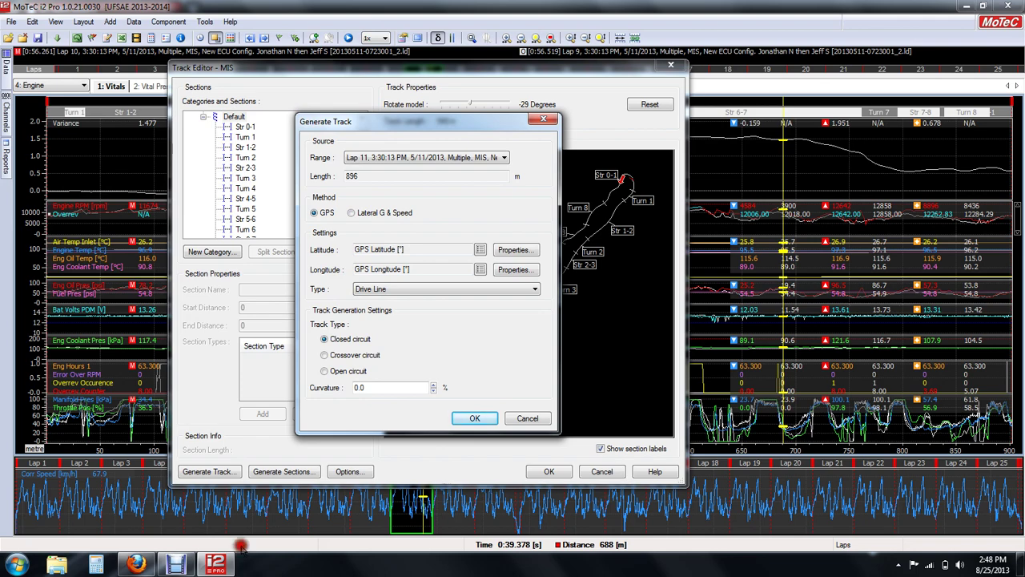
click(412, 292)
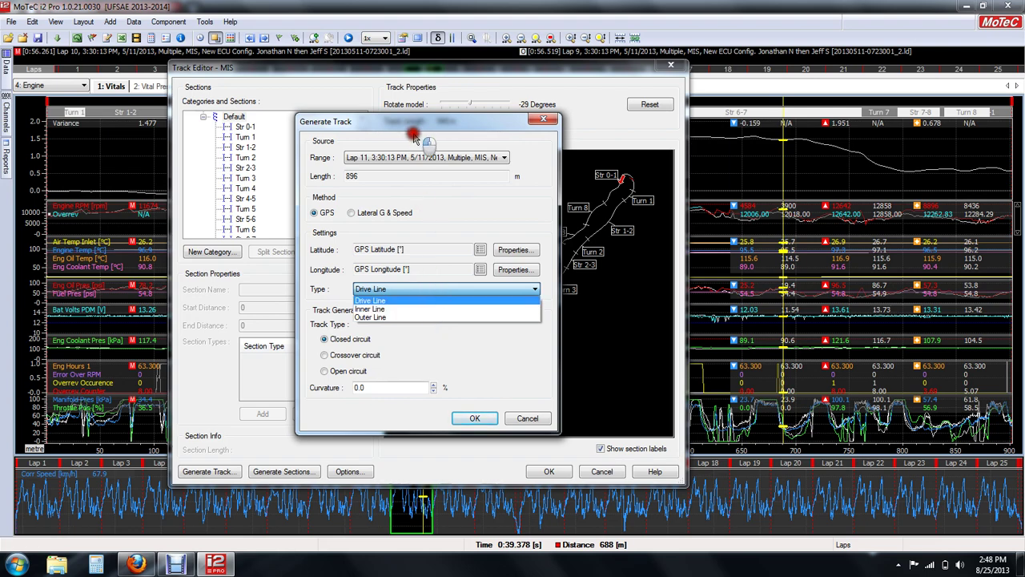
click(426, 151)
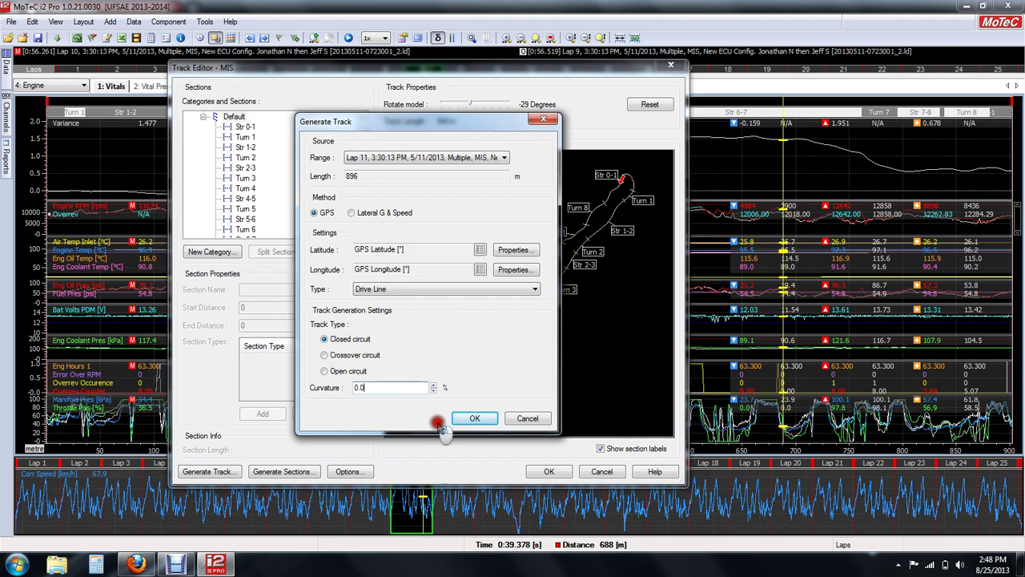
click(474, 418)
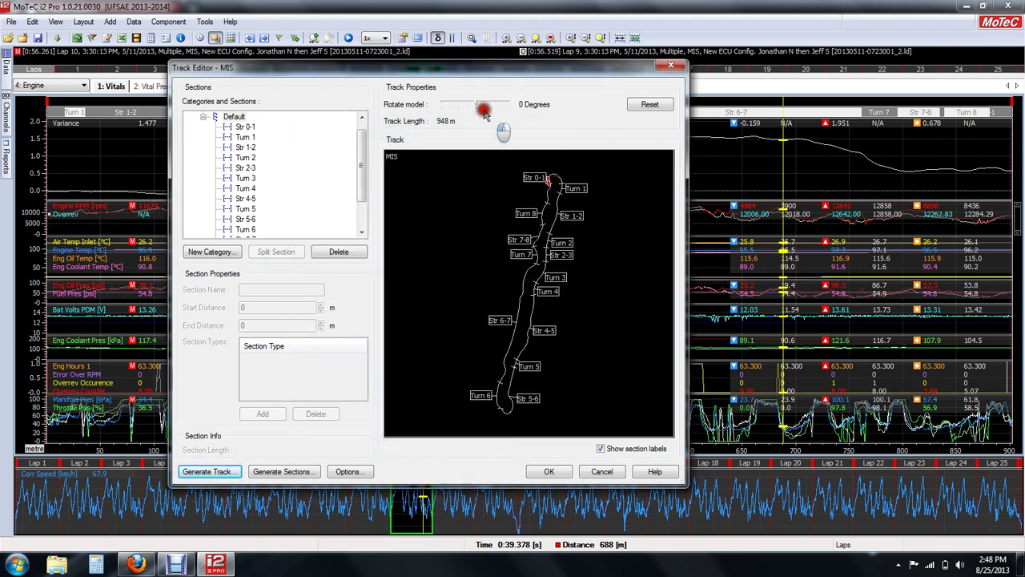
Rotate the track model to -33 degrees, view the section generation settings without generating sections, and close the Track Editor
mouse_move(476, 105)
mouse_down()
mouse_move(491, 106)
mouse_move(457, 110)
mouse_move(471, 109)
mouse_up()
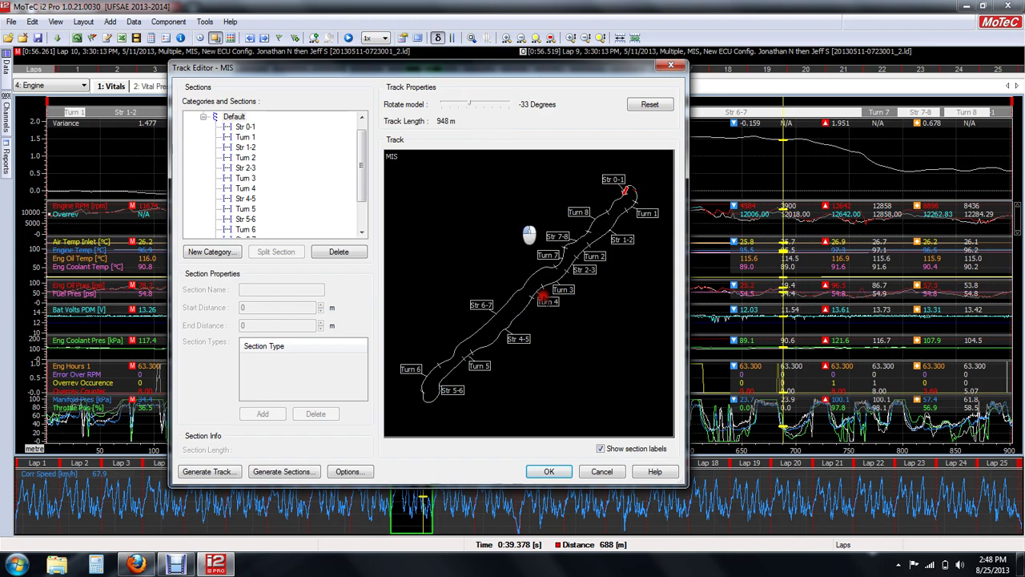
click(285, 472)
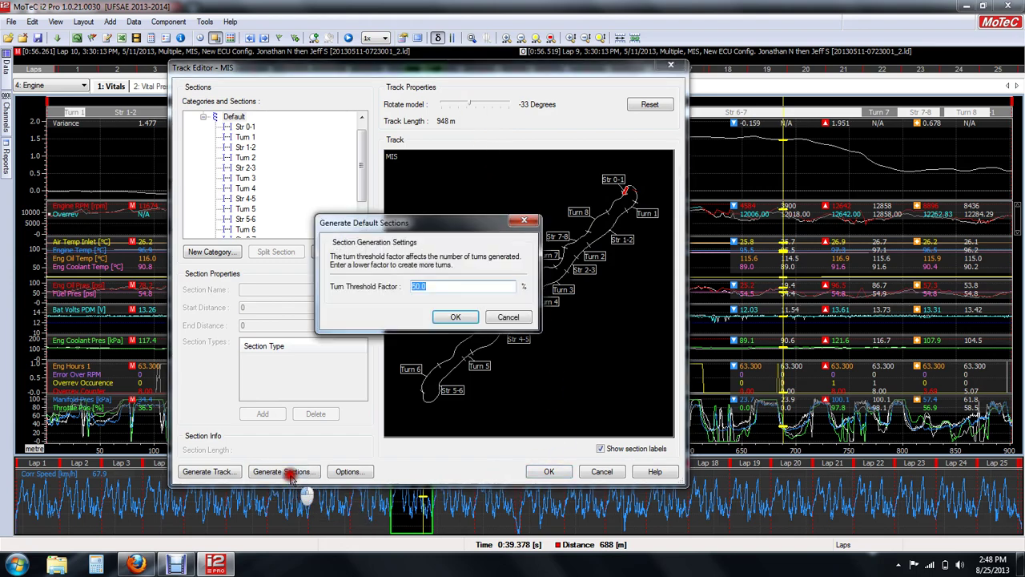
click(511, 315)
click(553, 471)
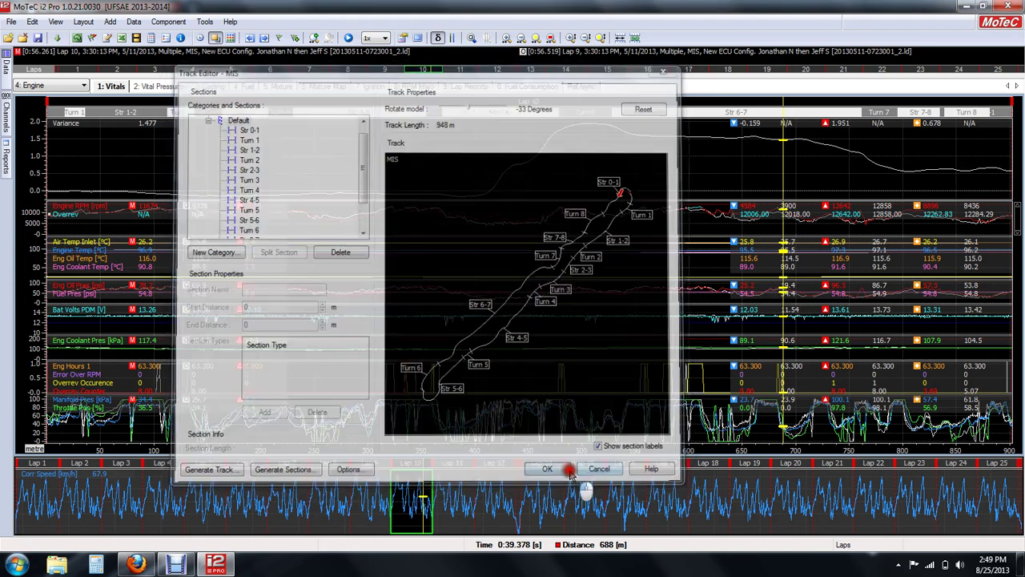
Inspect the lap list in the Lap Editor and its settings for generating laps from GPS, without executing them
click(92, 38)
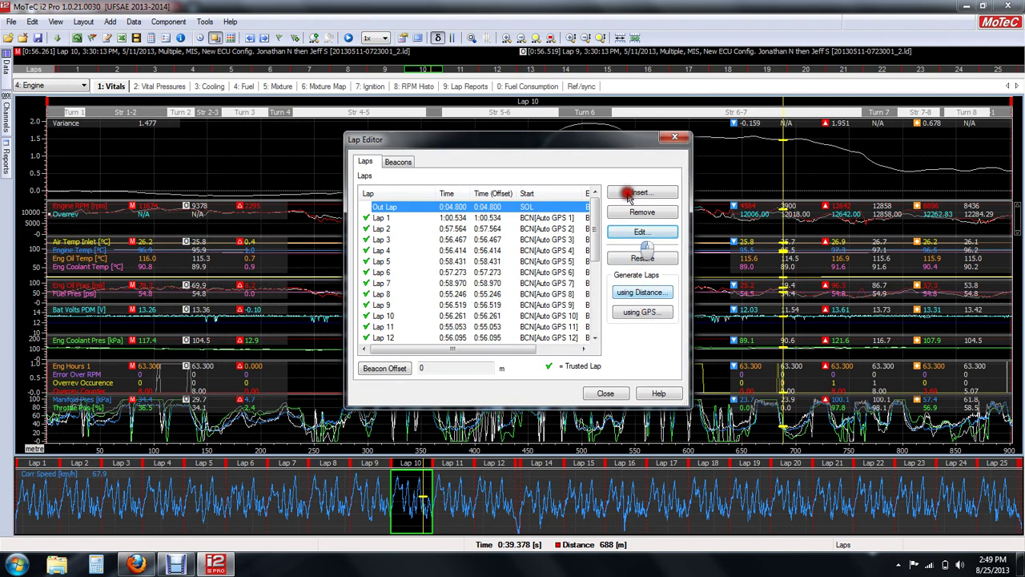
click(630, 312)
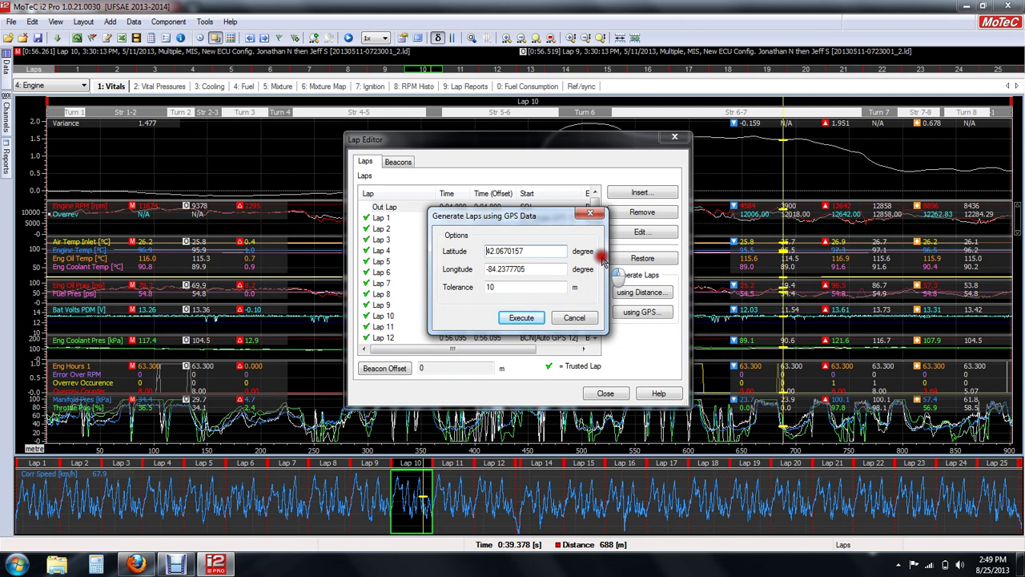
click(577, 317)
drag(598, 251, 587, 275)
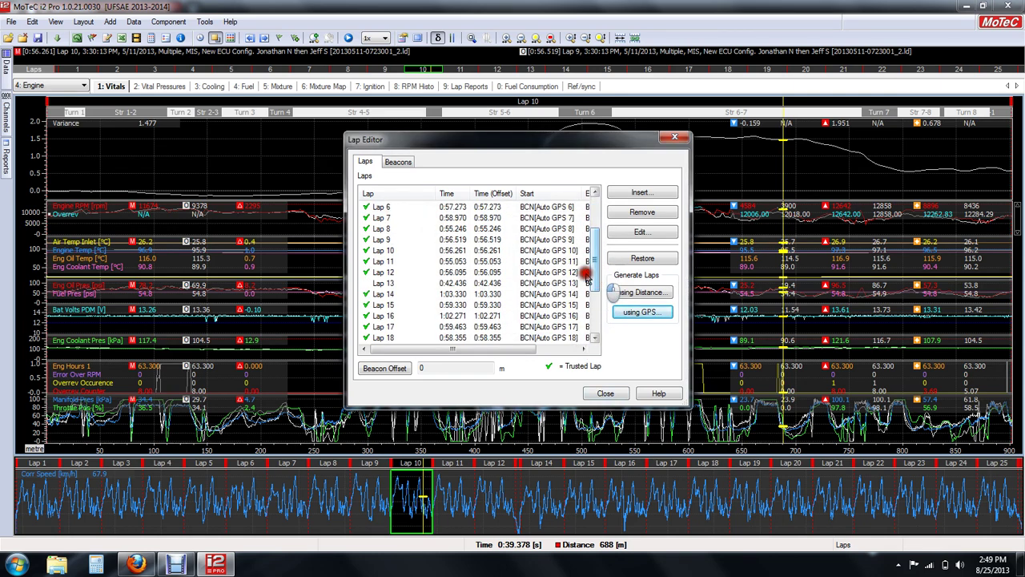
Select Lap 13 in the Lap Editor, view the list of beacons, and close the editor
click(373, 282)
click(371, 284)
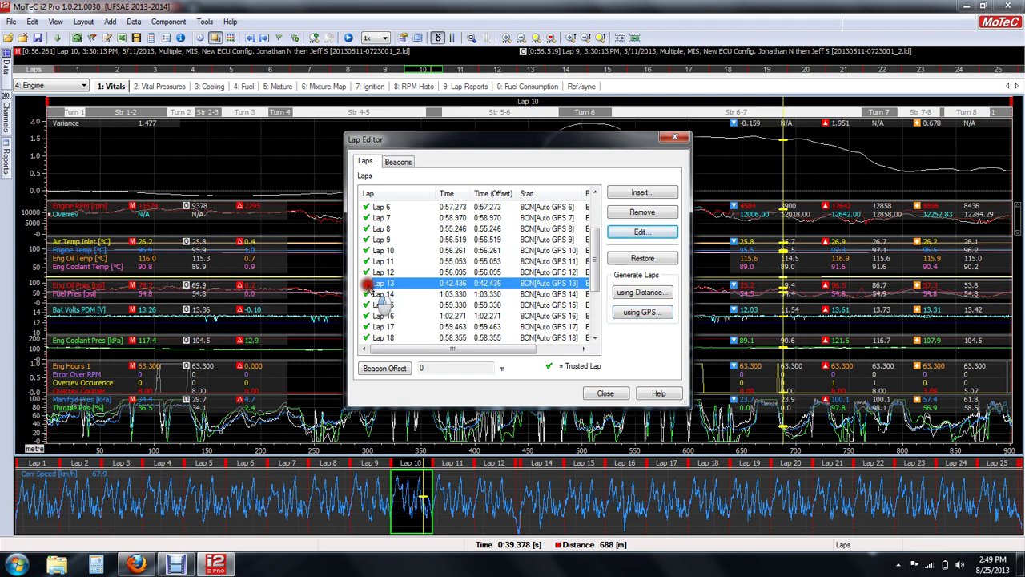
click(363, 290)
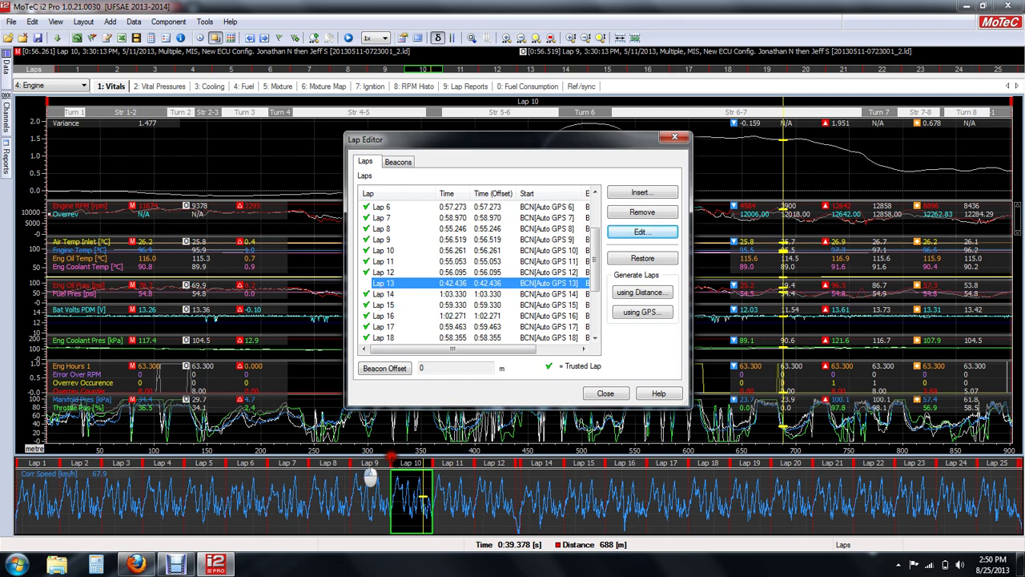
click(399, 163)
click(675, 137)
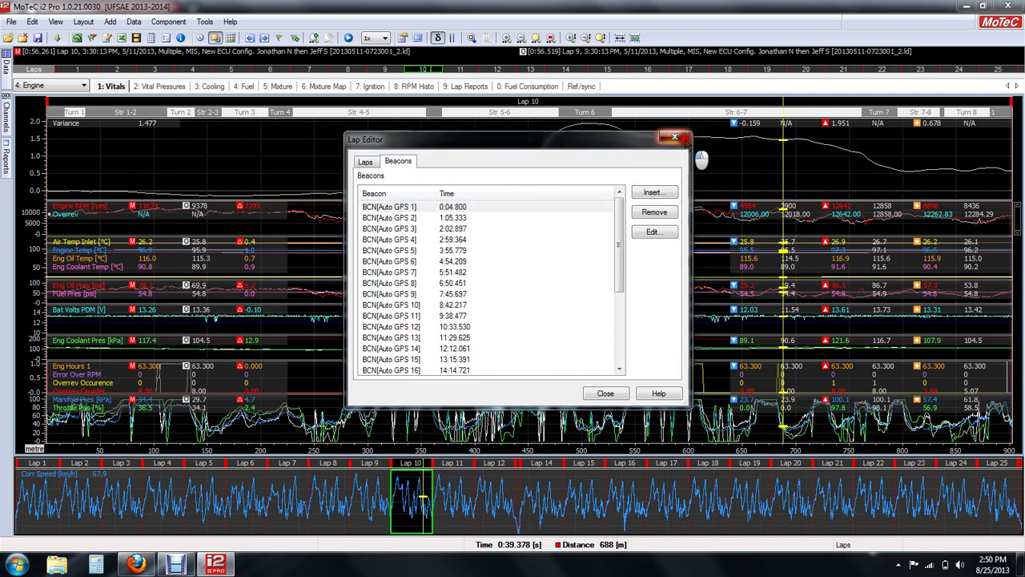
Move the data cursor along Lap 10 from the end of Turn 4 to about 332 m in Str 4-5
click(293, 152)
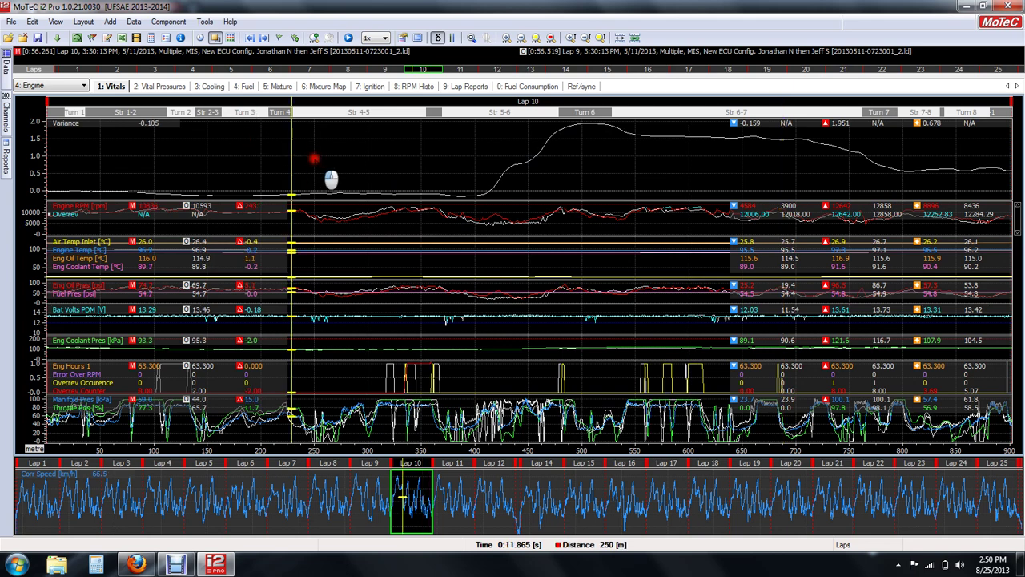
drag(313, 160, 344, 165)
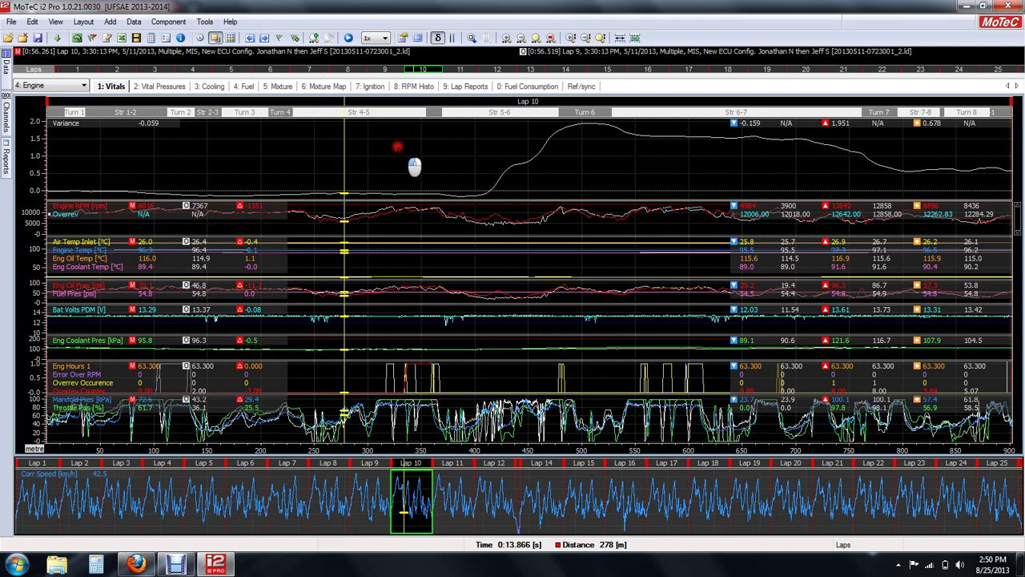
click(402, 153)
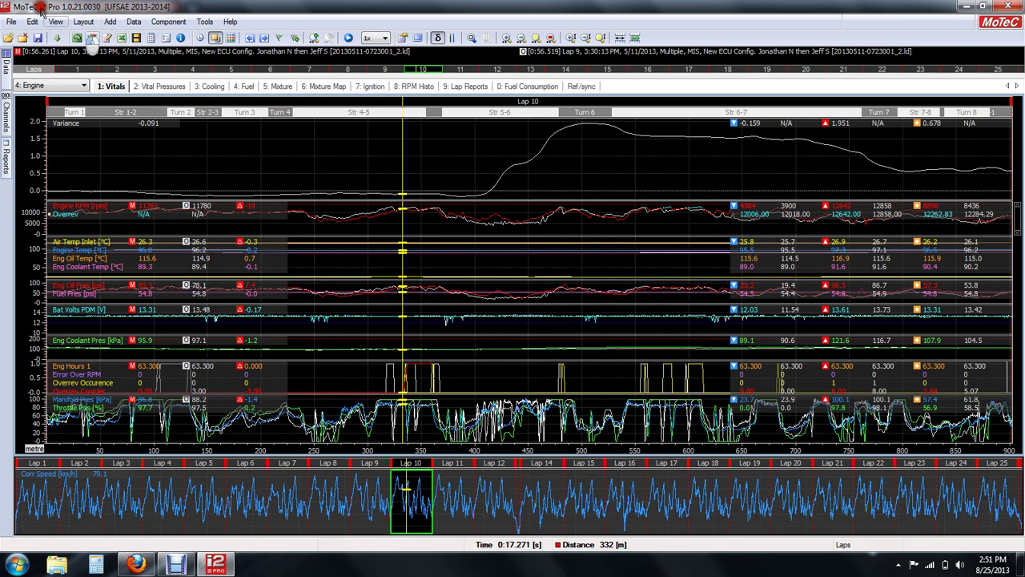
View the data export options and the available output file formats, and cancel without exporting
click(8, 22)
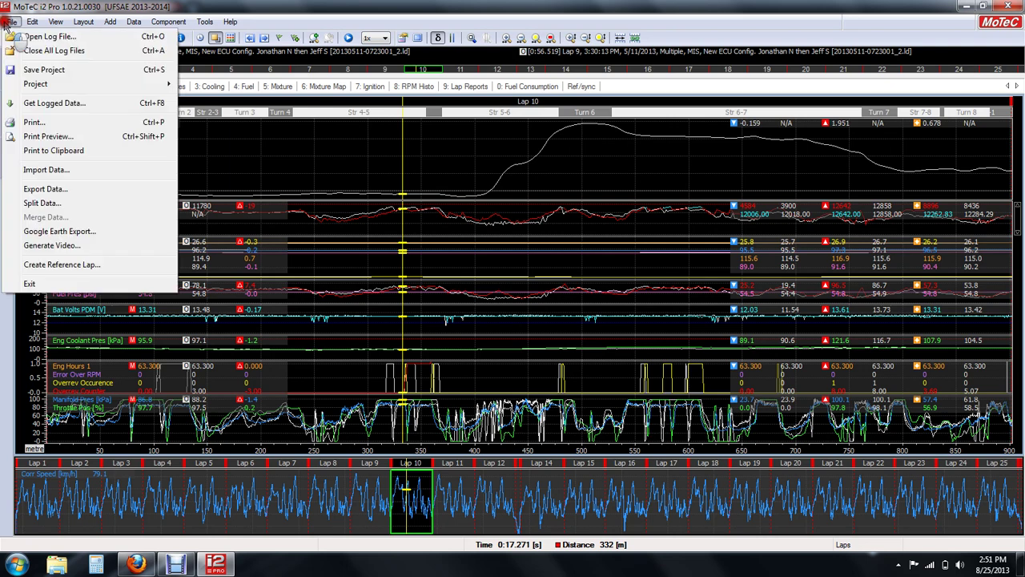
click(83, 189)
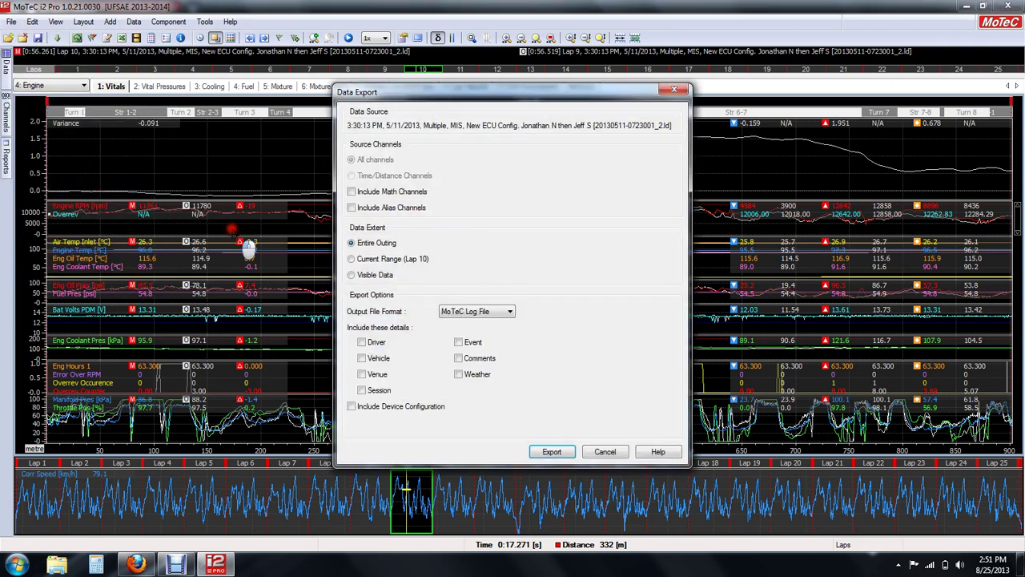
click(453, 311)
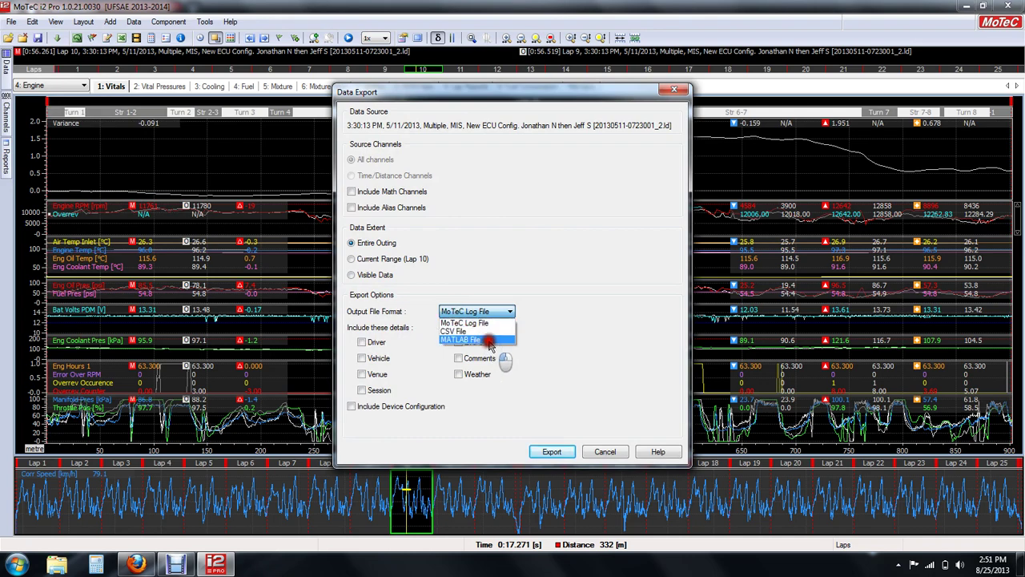
click(568, 353)
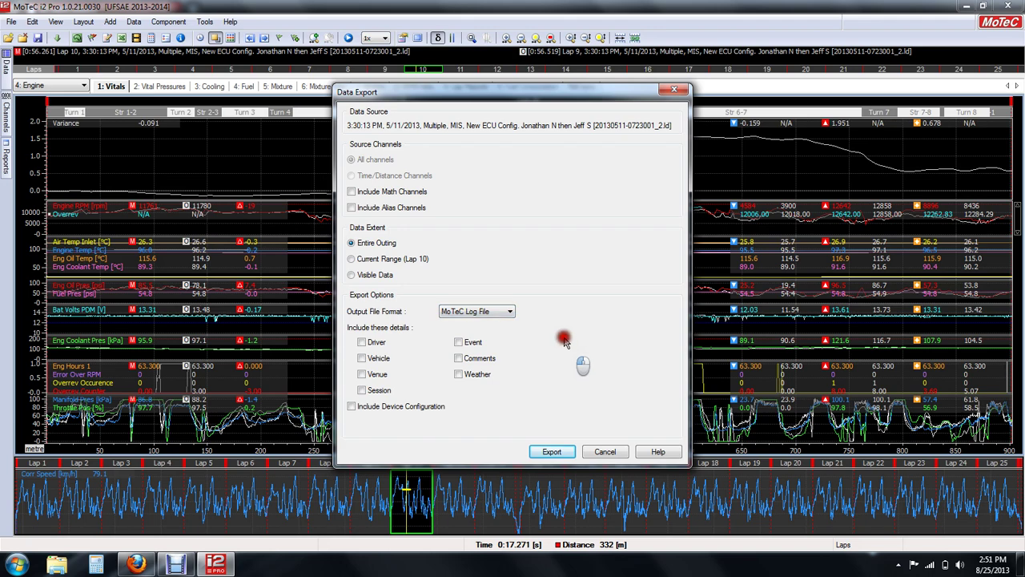
click(606, 452)
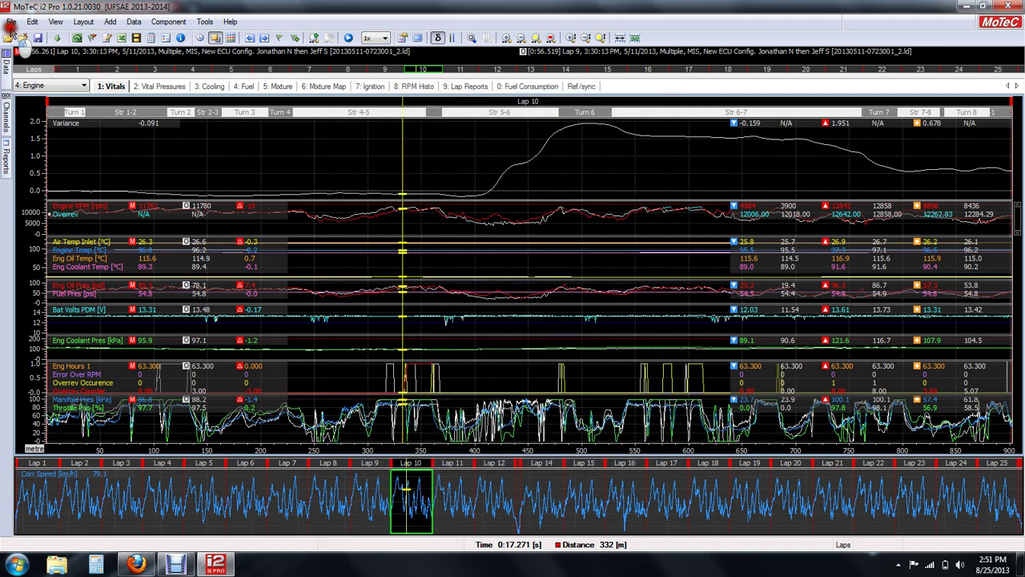
Place the data cursor at about 266 m in Str 4-5 and remove the Variance graph from the Vitals worksheet
click(13, 22)
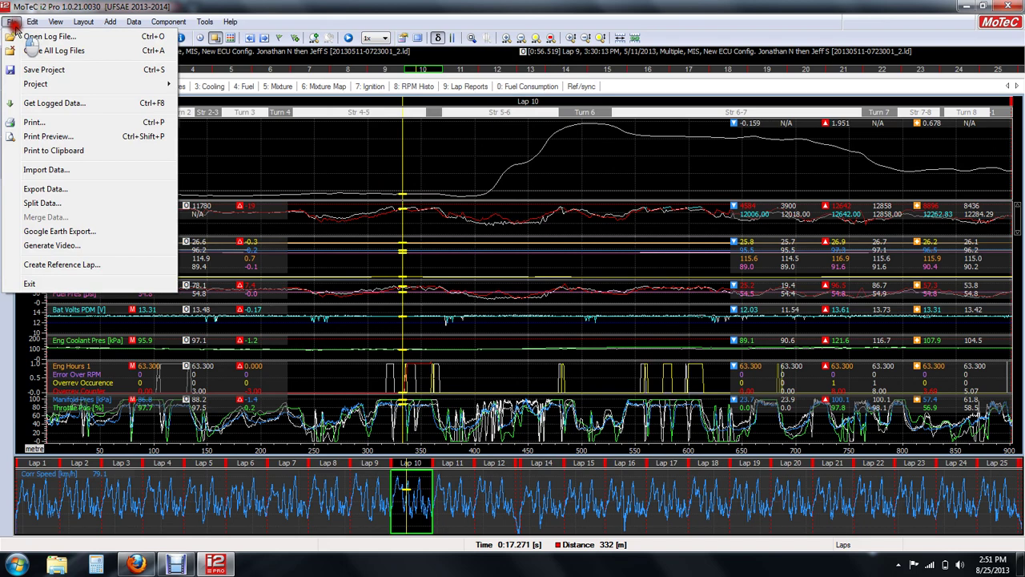
click(324, 176)
click(297, 170)
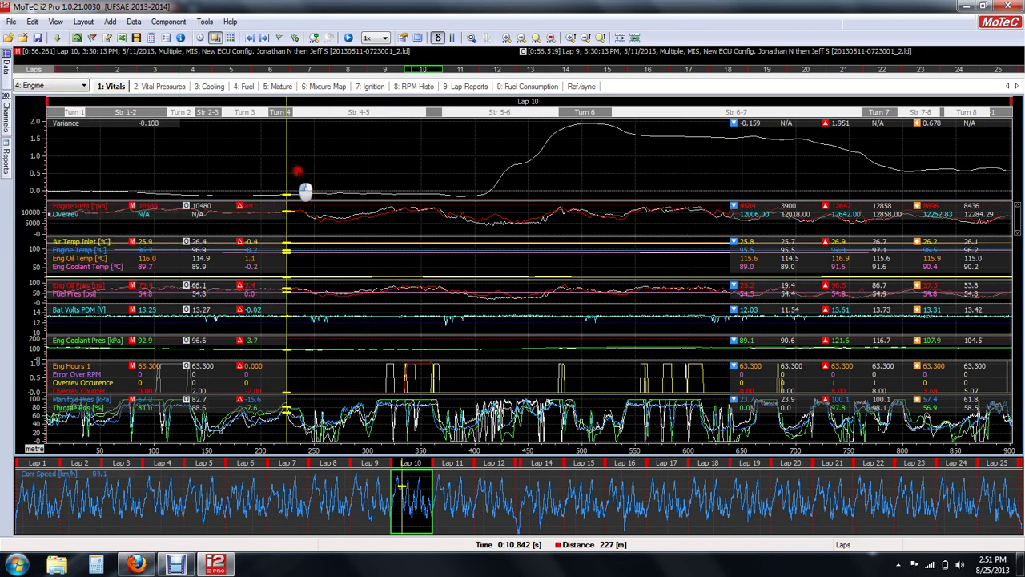
drag(305, 190, 347, 188)
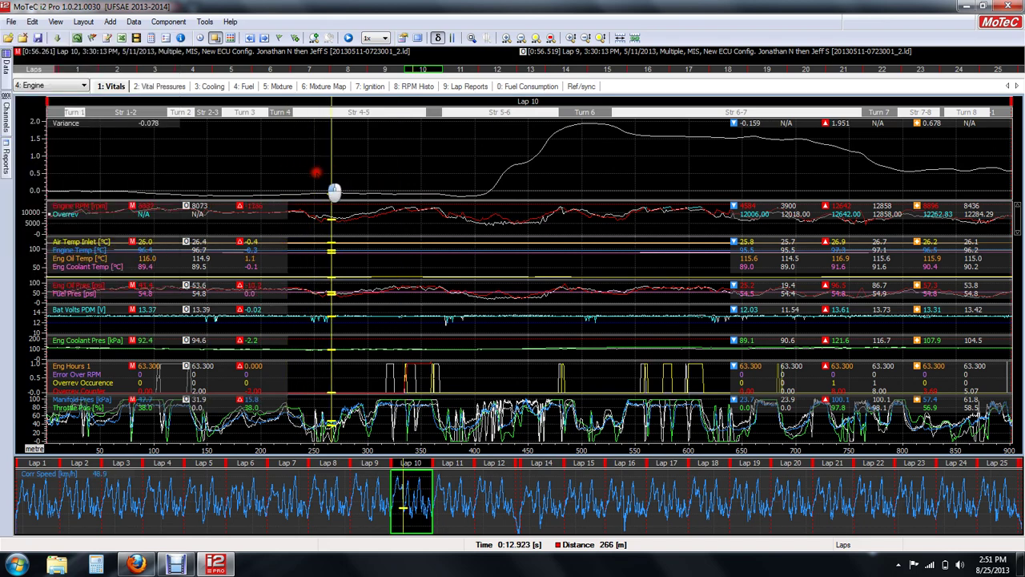
key(Delete)
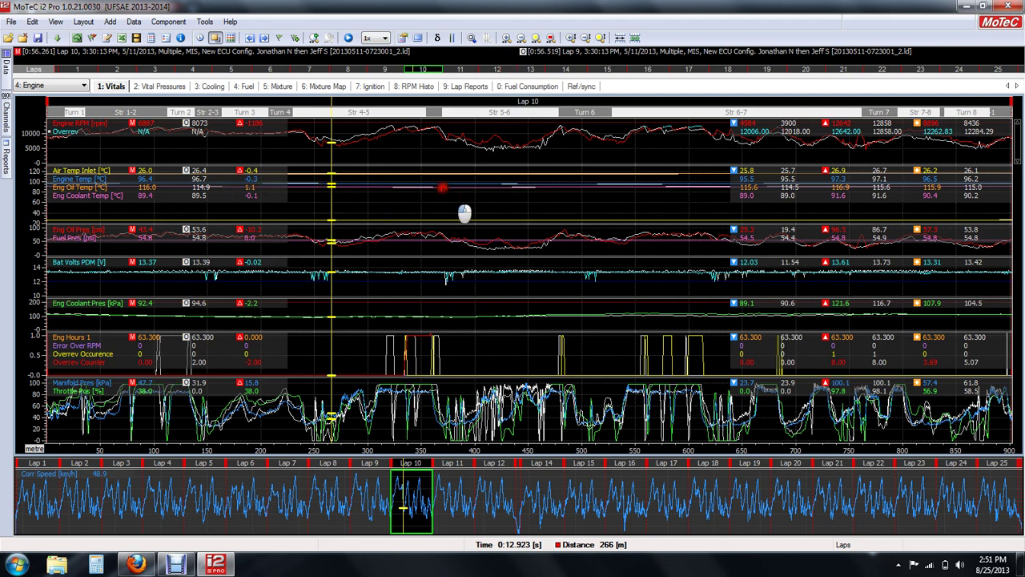
Print the Vitals worksheet to the clipboard and paste it into a new picture in Paint
click(12, 21)
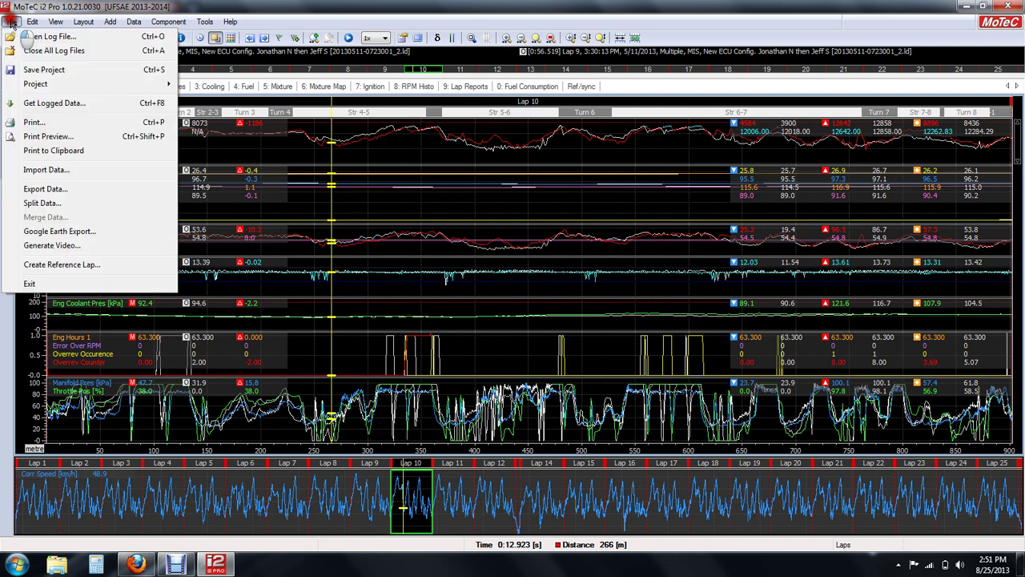
click(53, 155)
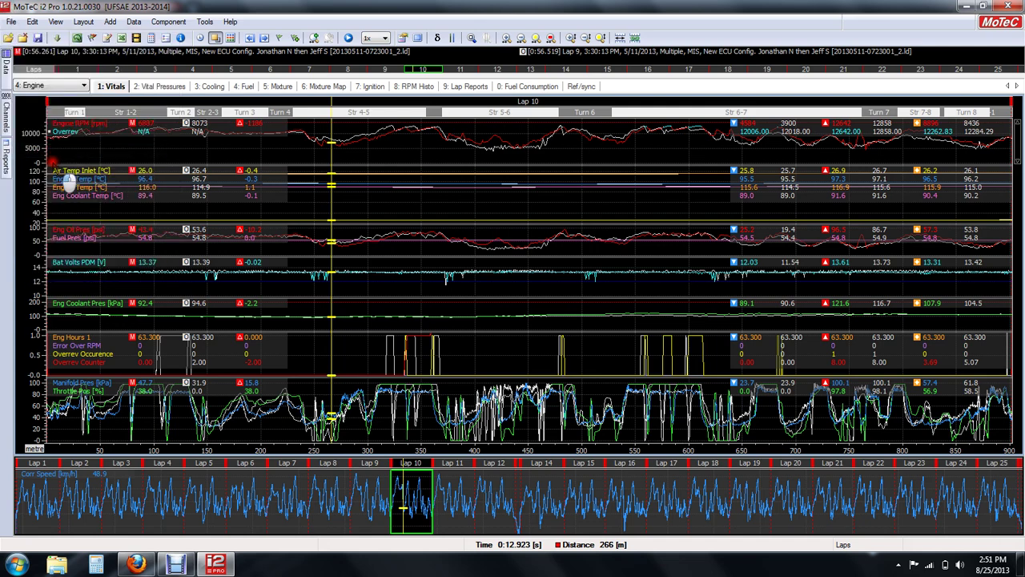
click(16, 564)
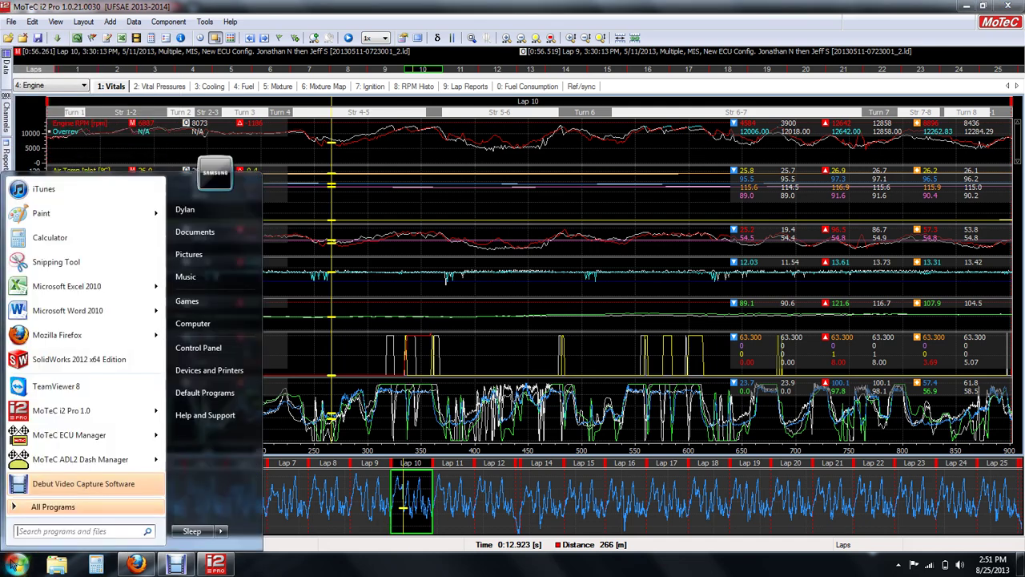
click(44, 214)
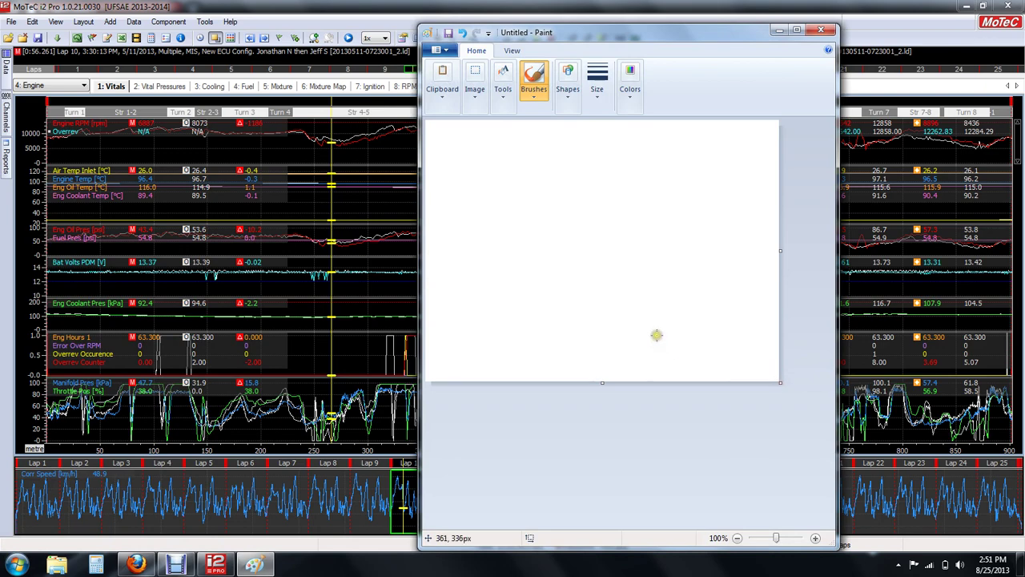
key(ctrl+v)
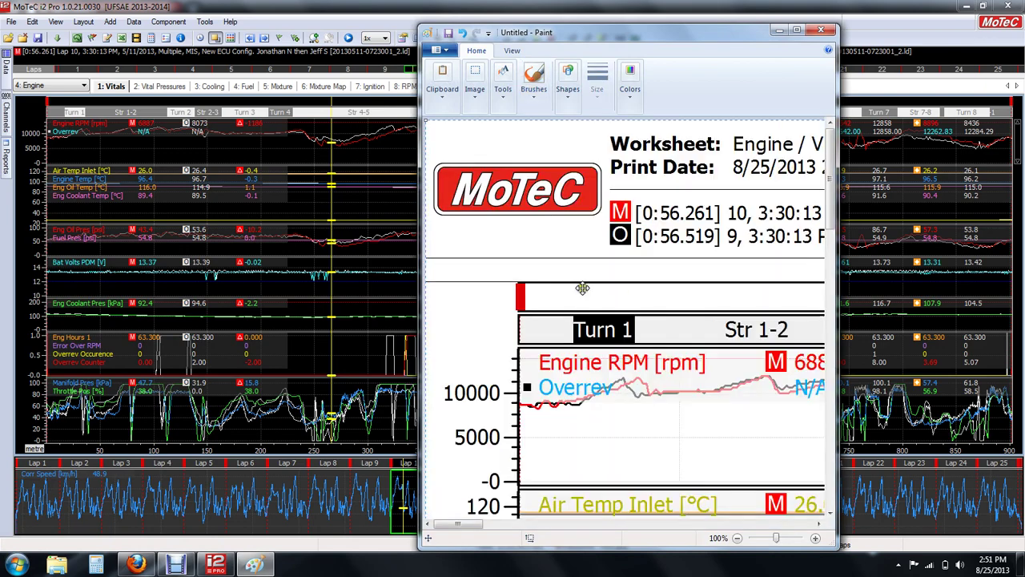
Inspect the pasted worksheet in a maximized Paint window at 50% zoom, and close Paint without saving
click(797, 29)
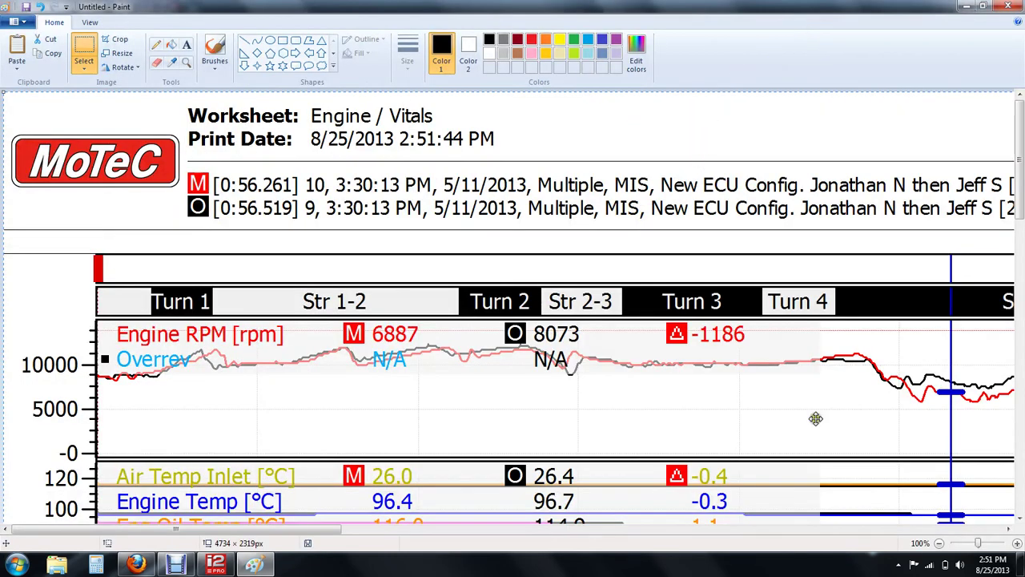
click(940, 543)
click(940, 543)
click(940, 543)
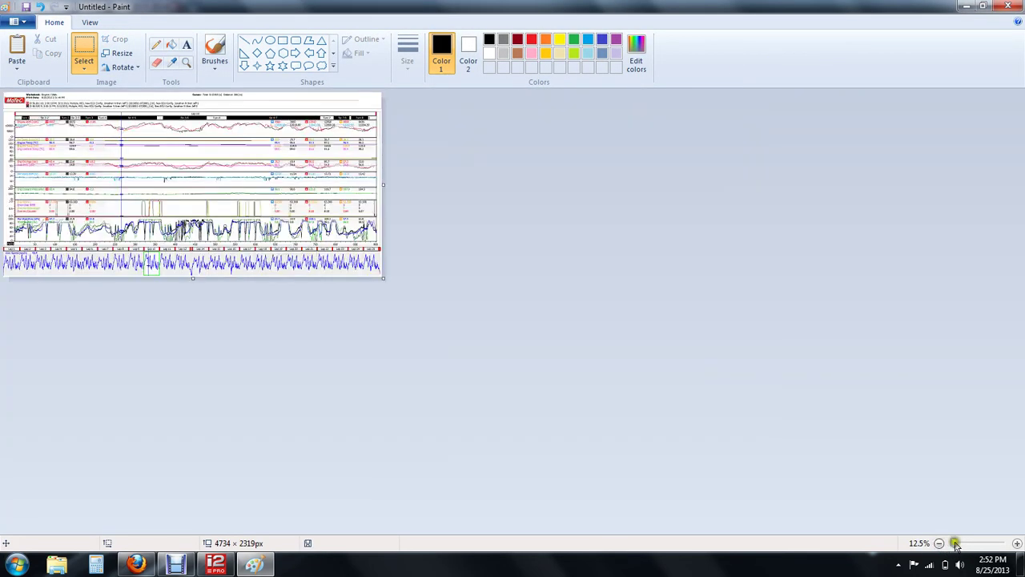
click(1018, 543)
click(1017, 543)
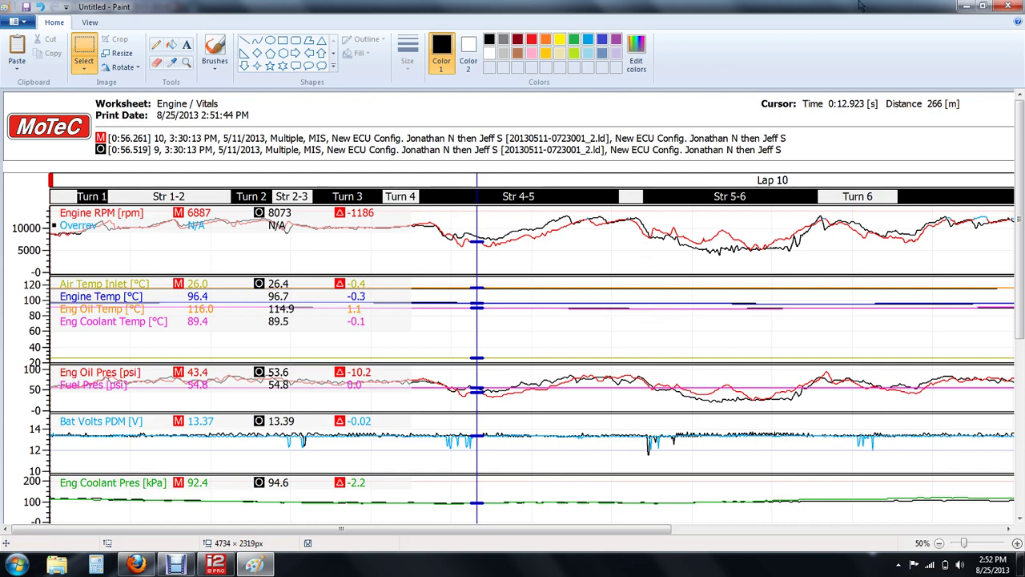
click(1009, 7)
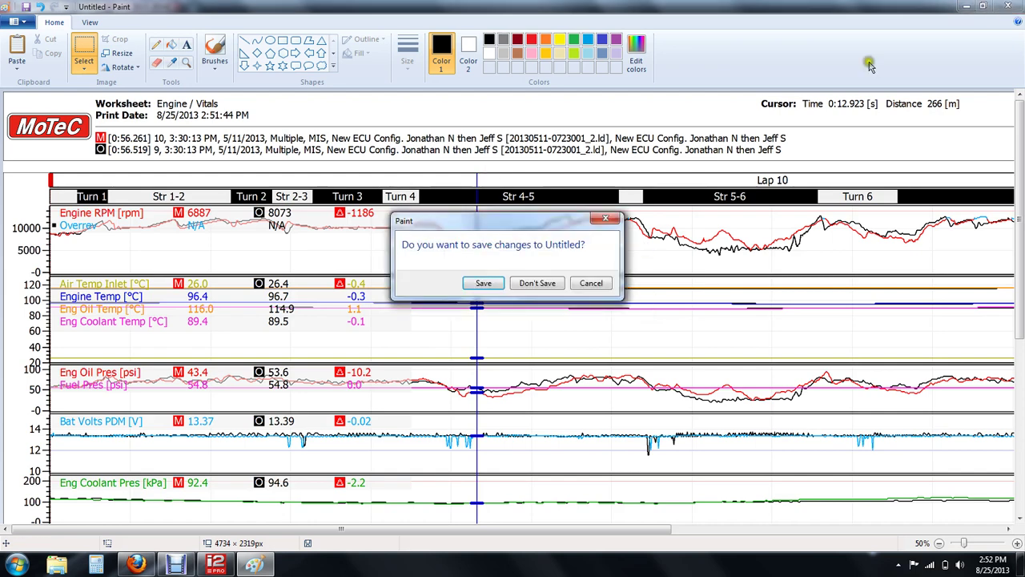
click(551, 292)
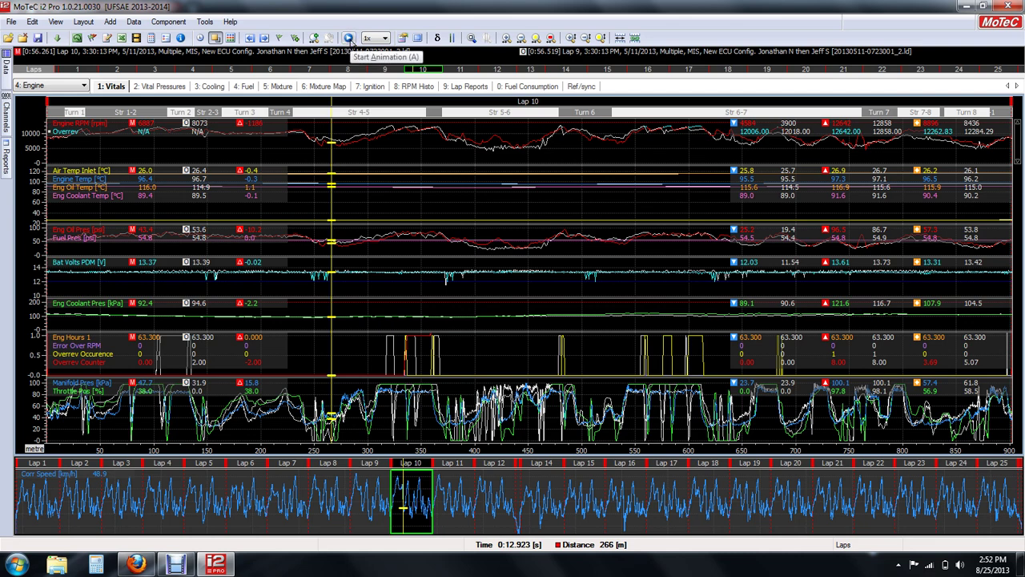
Switch to the Virtual Dash workbook and remove the Lap 9 overlay so that only Lap 10 is displayed
click(64, 85)
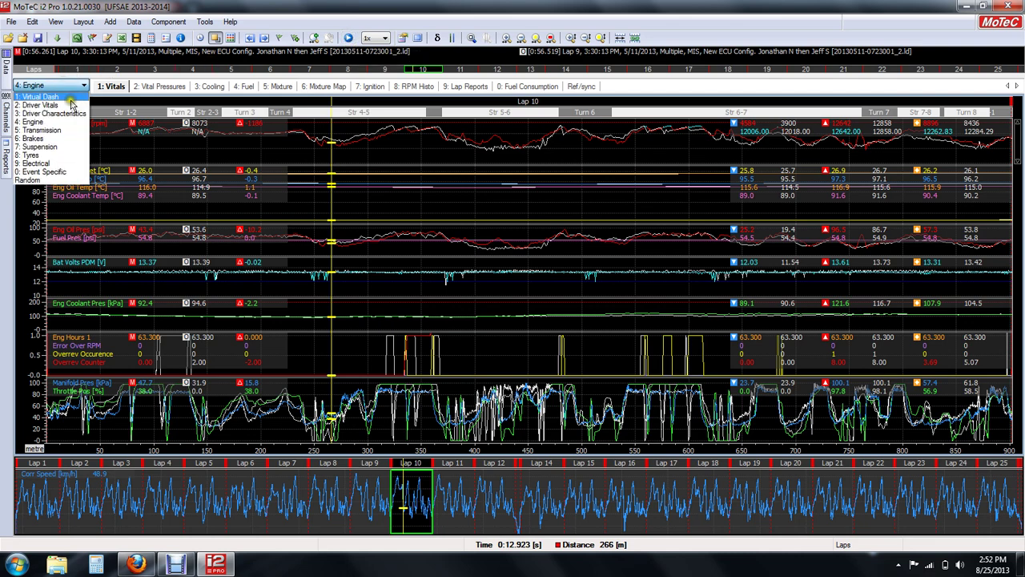
click(70, 97)
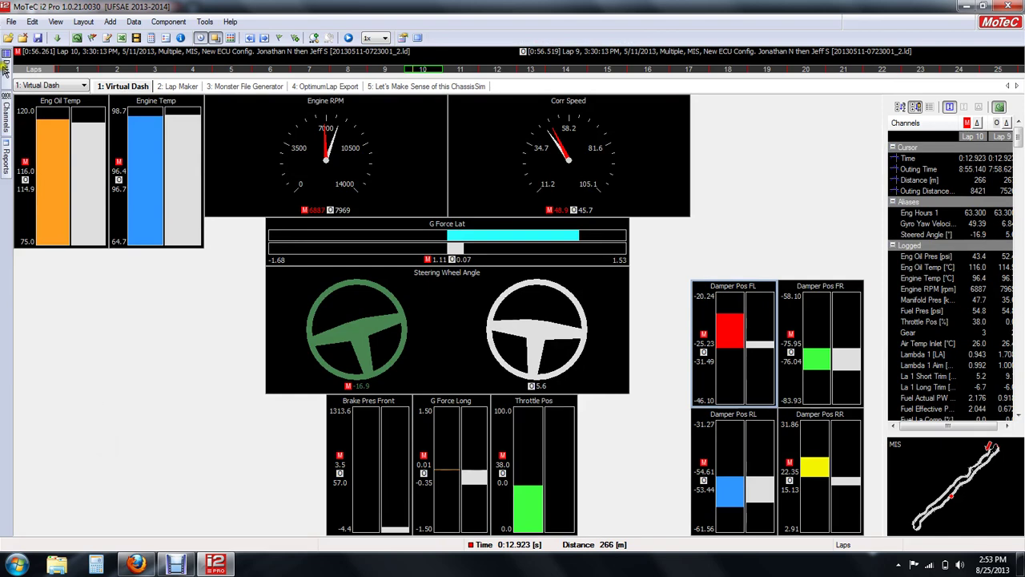
mouse_move(7, 67)
click(125, 322)
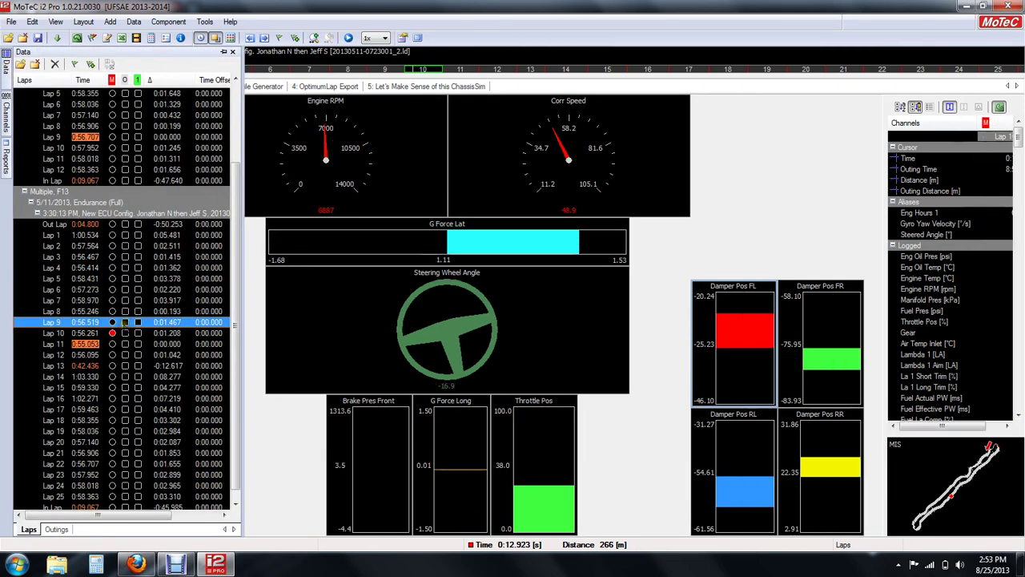
Play the Lap 10 animation on the Virtual Dash at 1x speed and stop it at about 627 m
click(348, 37)
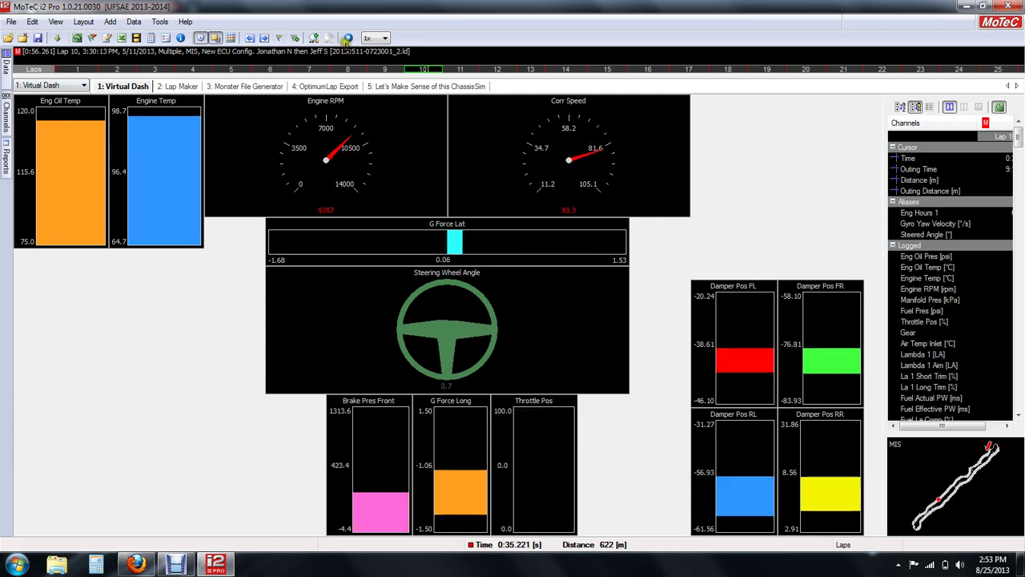
click(346, 37)
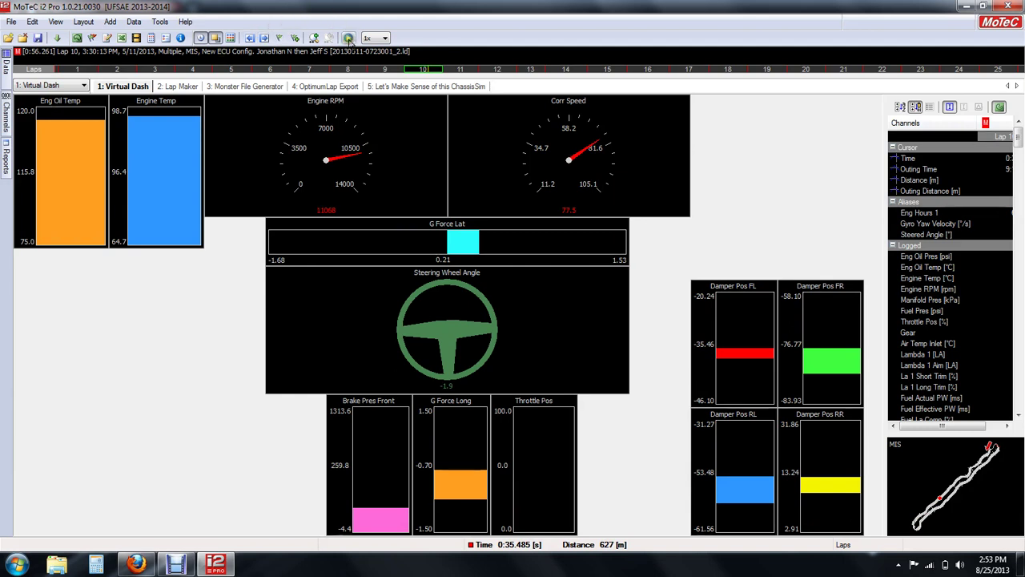
click(349, 38)
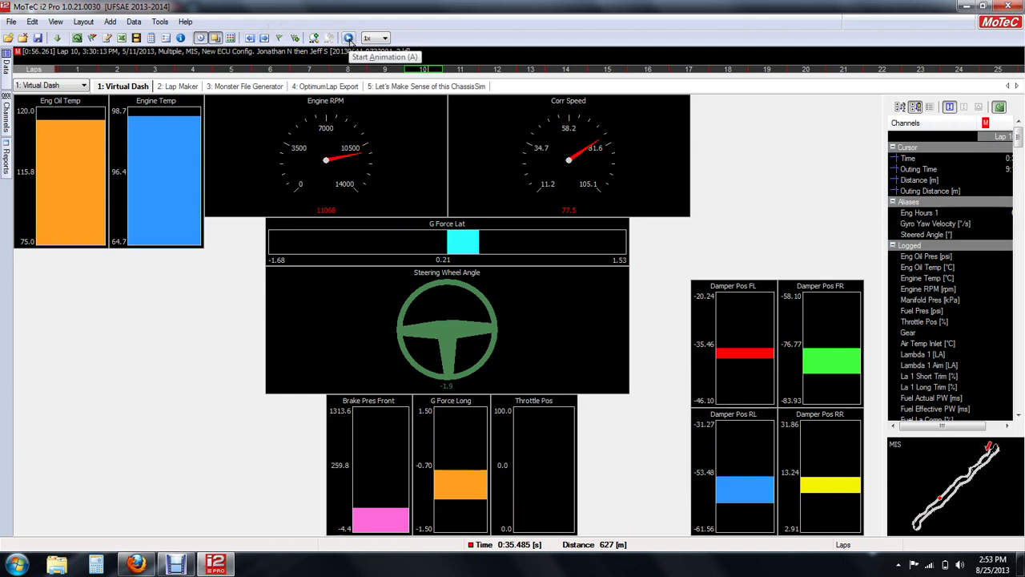
click(349, 40)
Switch to the Transmission workbook and view its General and No-Lift Shift worksheets
click(46, 85)
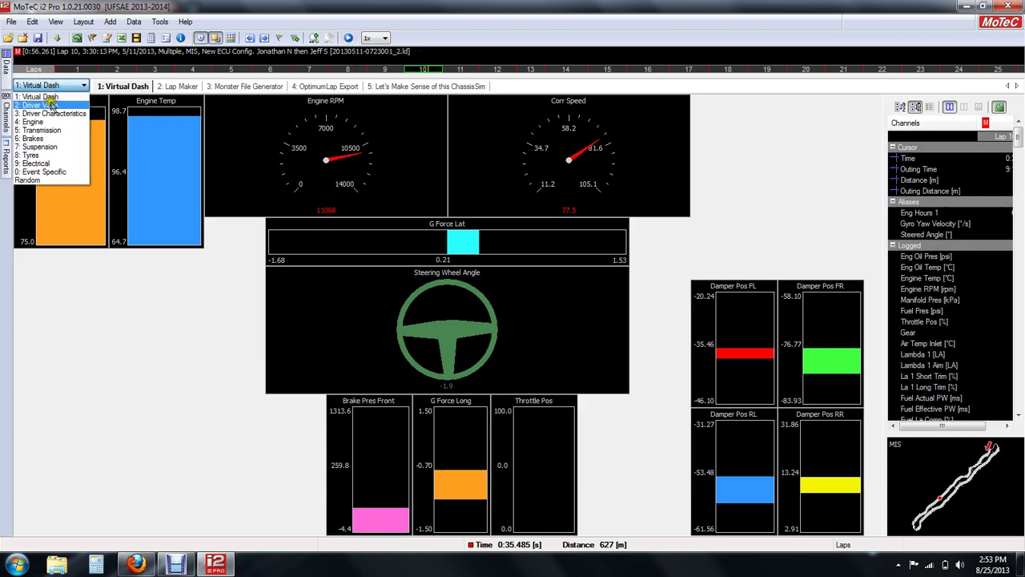
click(54, 130)
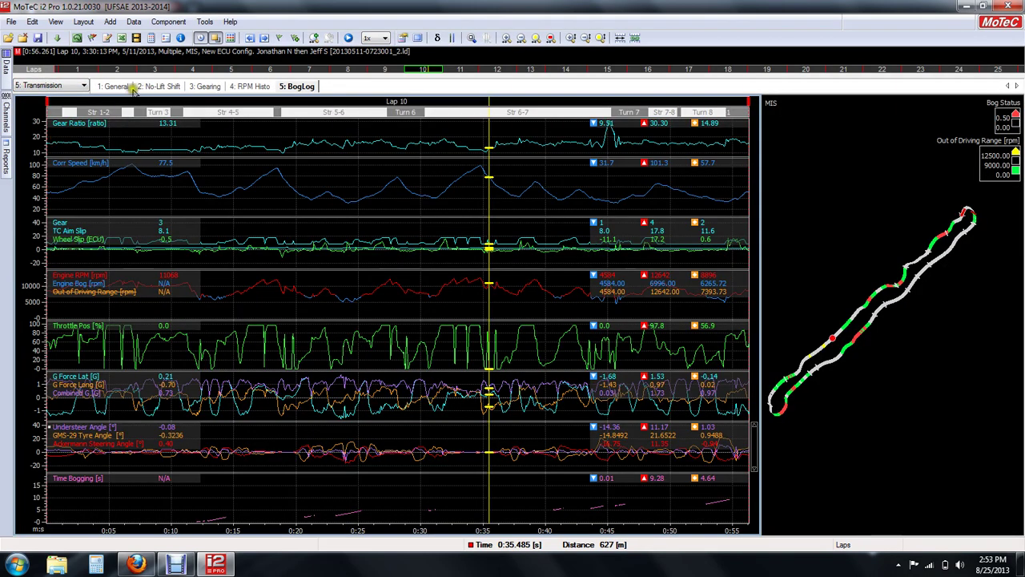
click(131, 87)
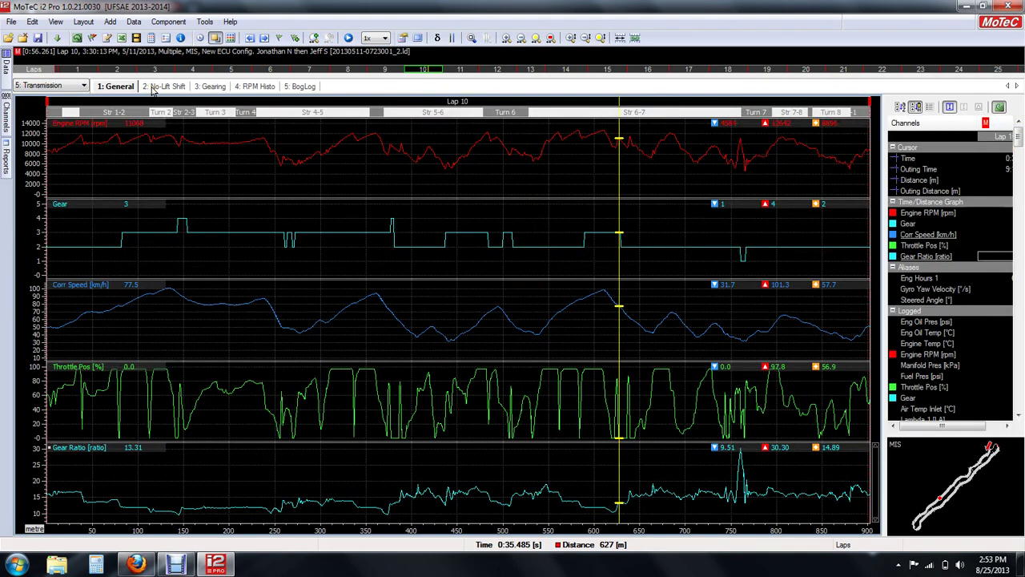
click(154, 87)
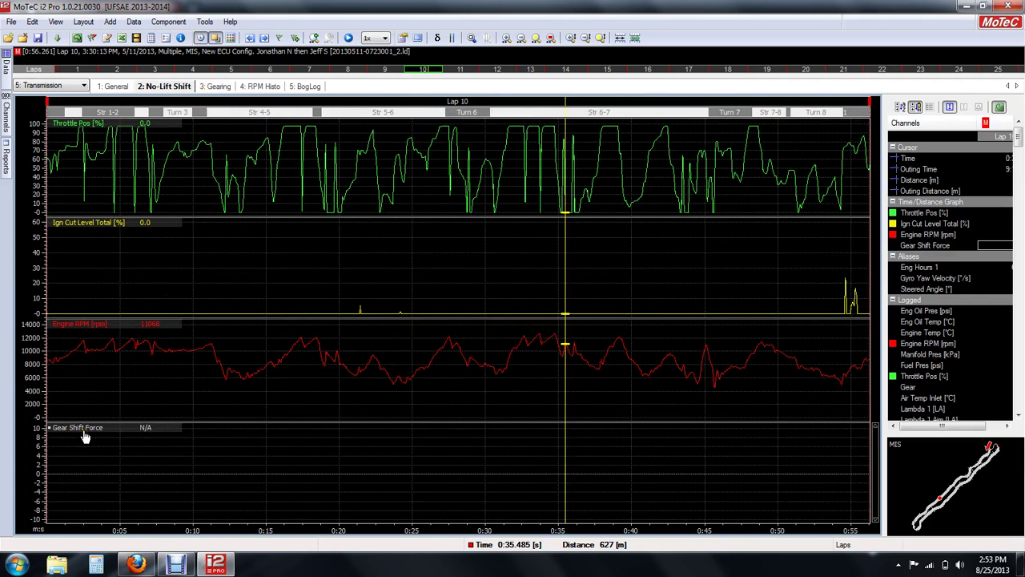
Move the data cursor to about 0:24.0 and about 0:07.7 of Lap 10 on the No-Lift Shift graphs
drag(101, 453, 398, 516)
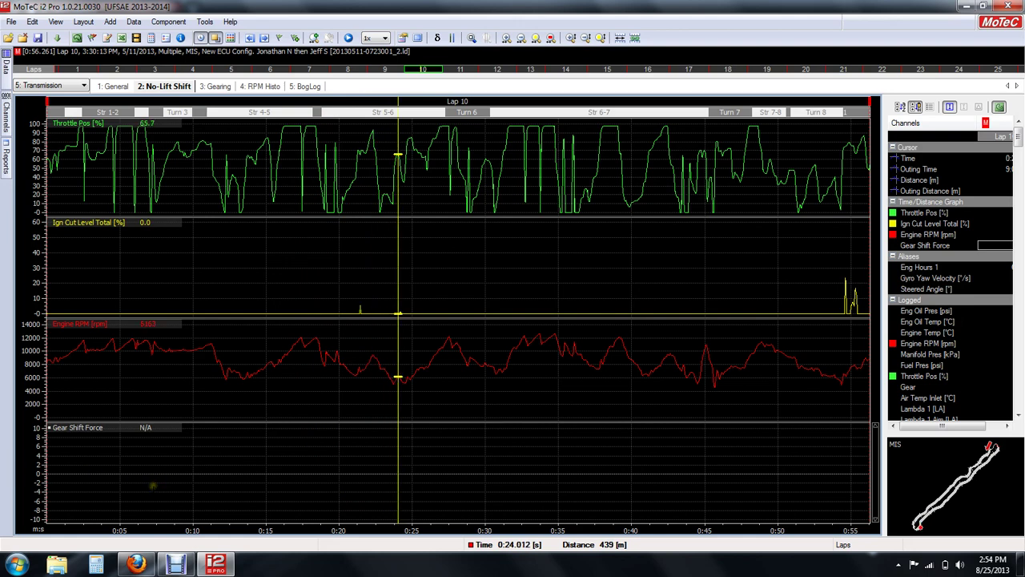
drag(149, 487, 160, 489)
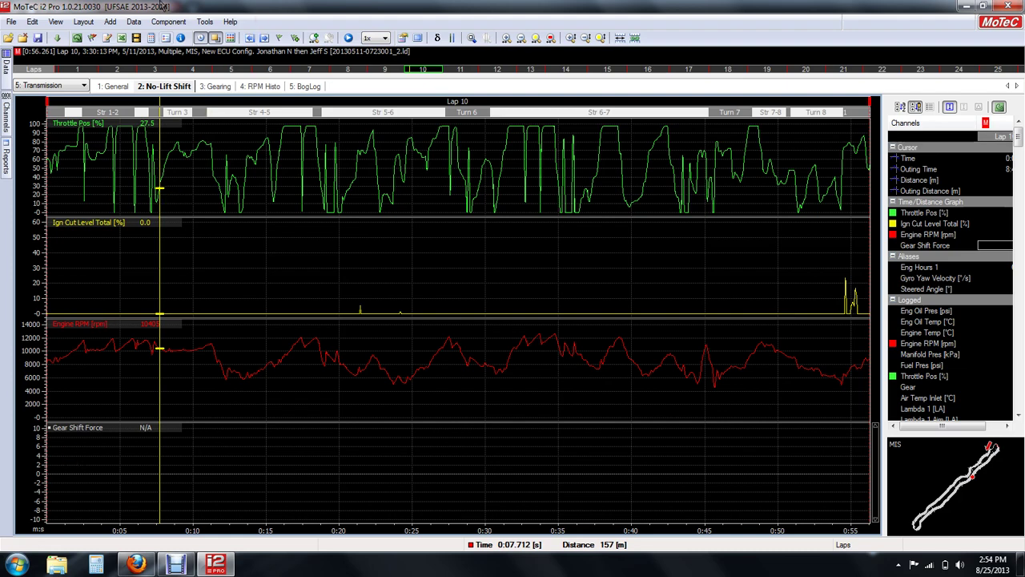
Inspect the Wheel Speed FL alias and its Ground Speed Left channel in the Channel Alias Editor, and close it without changes
click(114, 23)
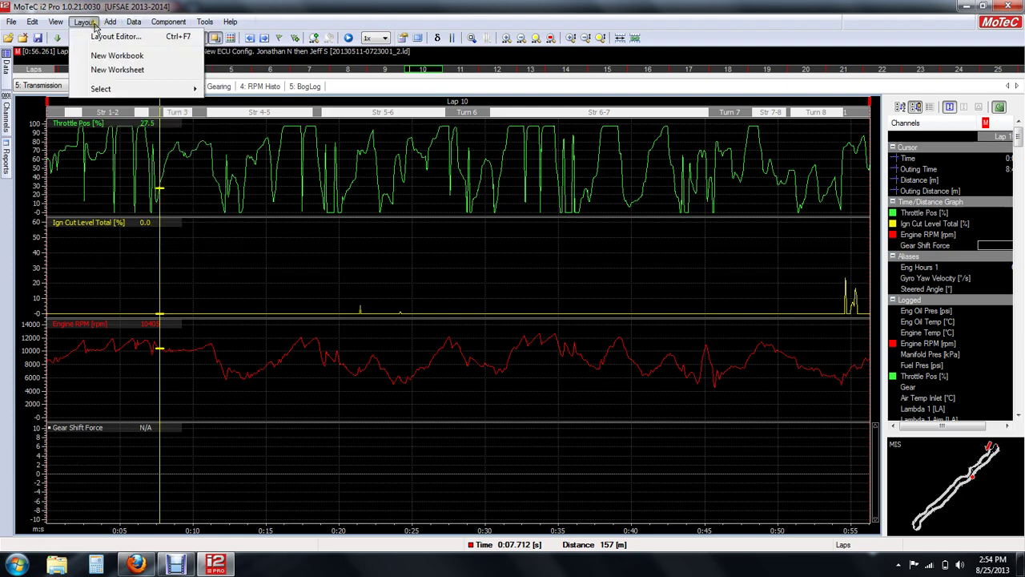
mouse_move(134, 24)
mouse_move(209, 24)
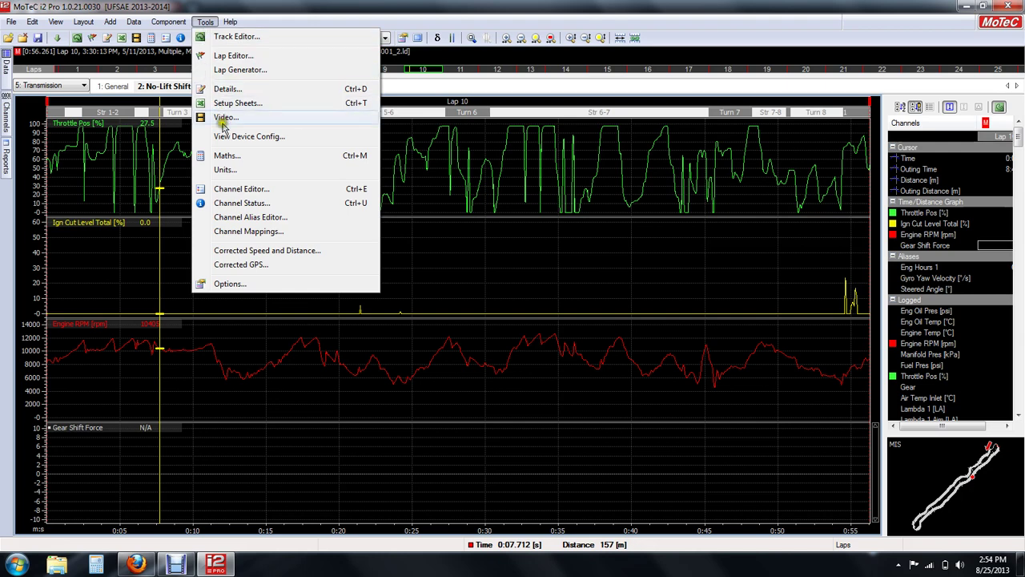
click(269, 221)
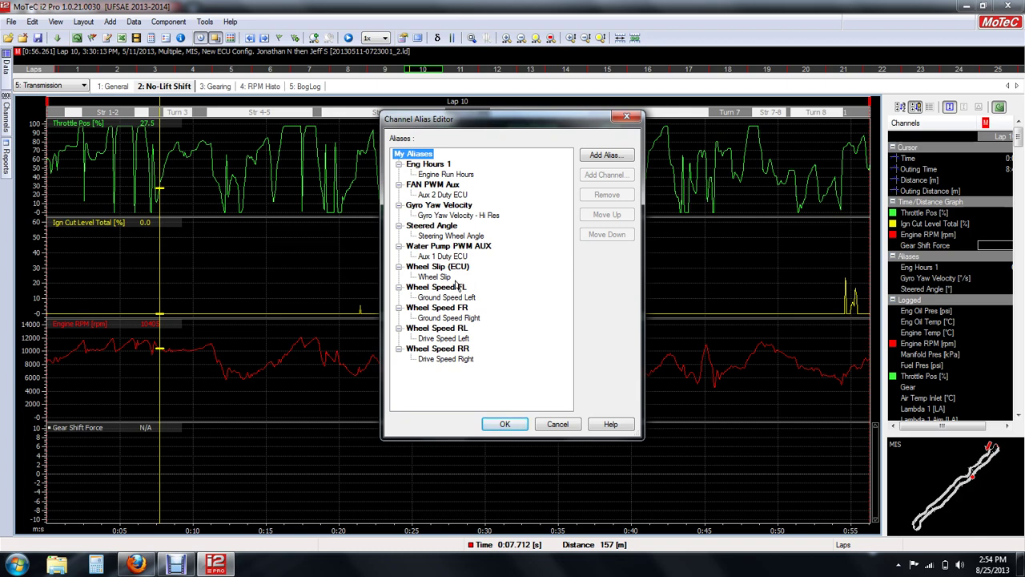
click(446, 297)
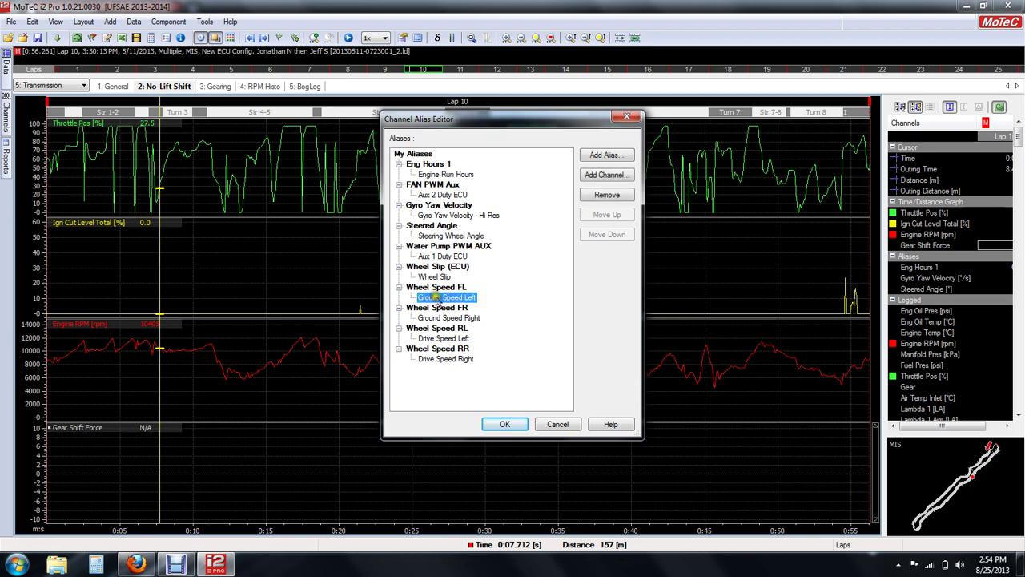
click(439, 290)
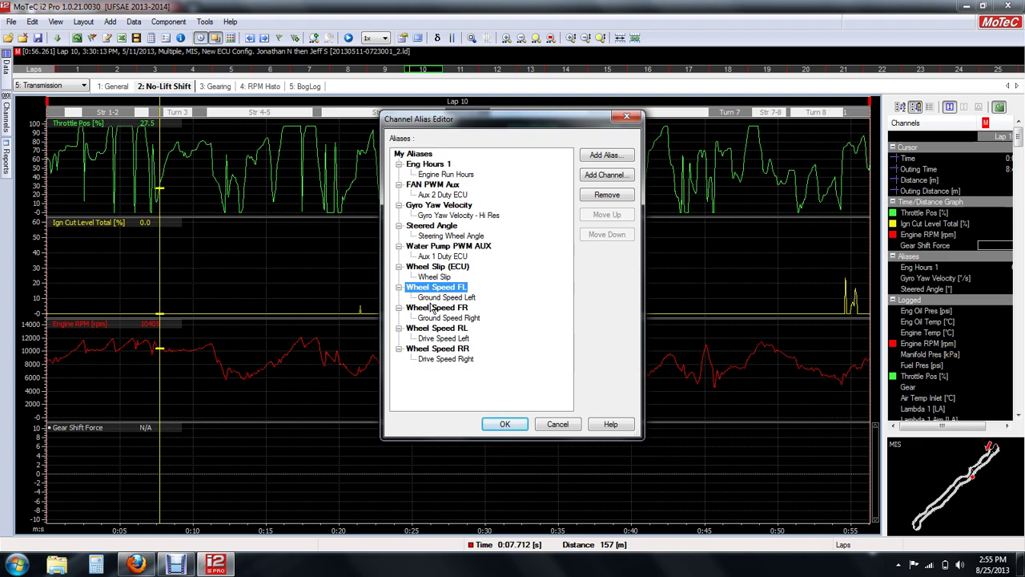
click(551, 425)
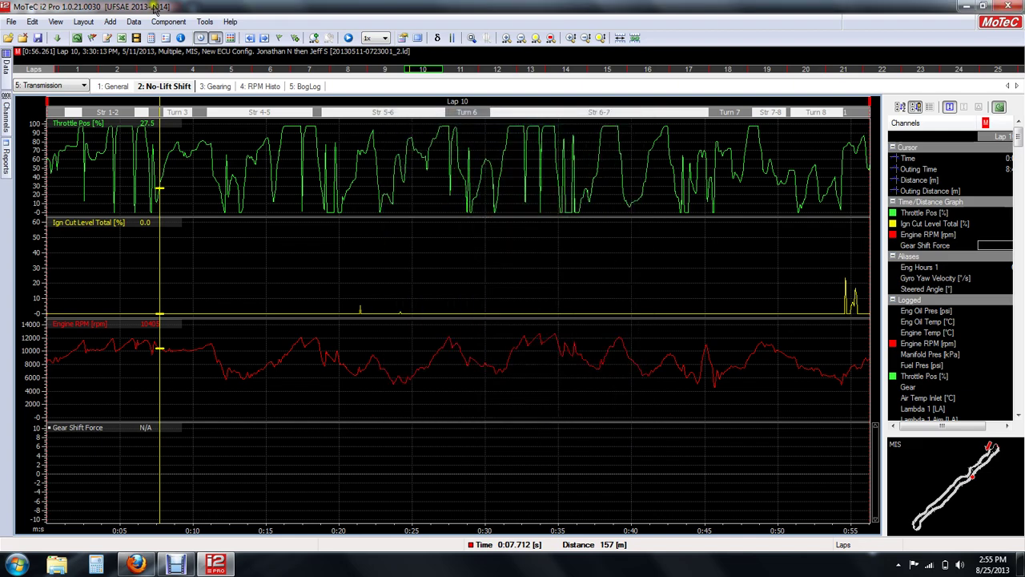
click(205, 22)
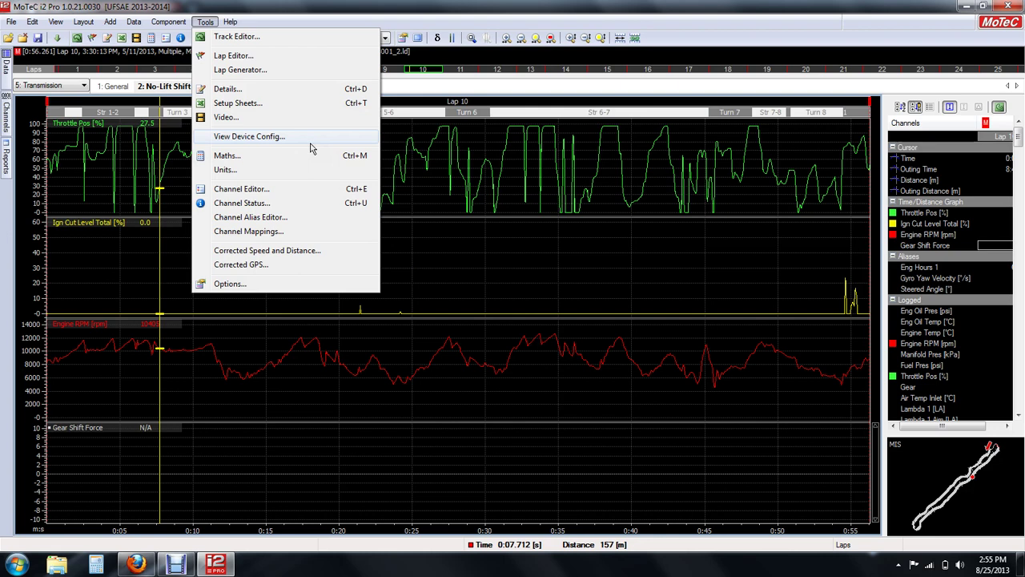
click(525, 366)
click(501, 255)
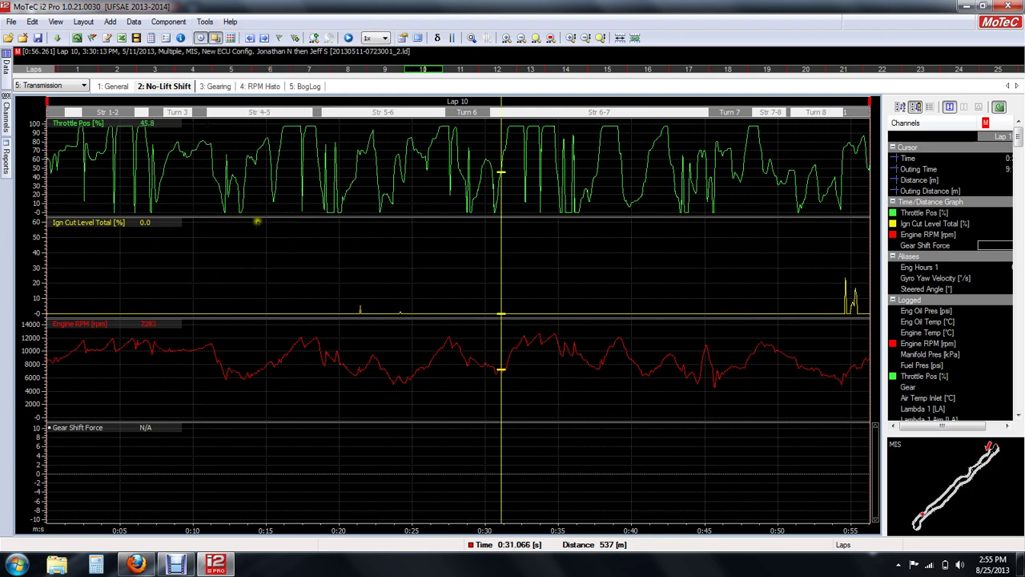
right_click(92, 228)
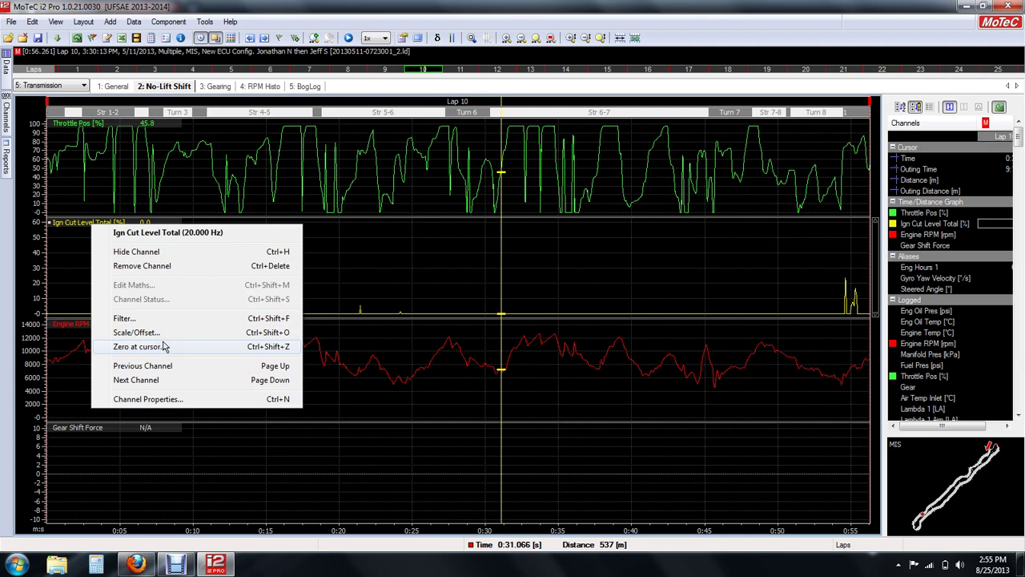
click(528, 308)
Switch to the Suspension workbook, display Lap 13 on Damper Positions and place the cursor at about 0:15.5
click(85, 85)
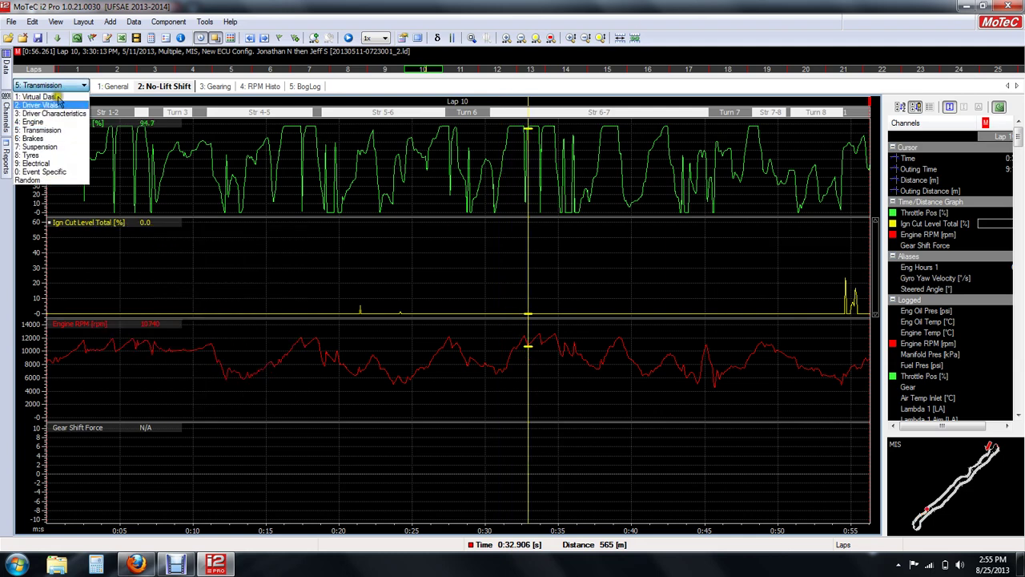
click(59, 149)
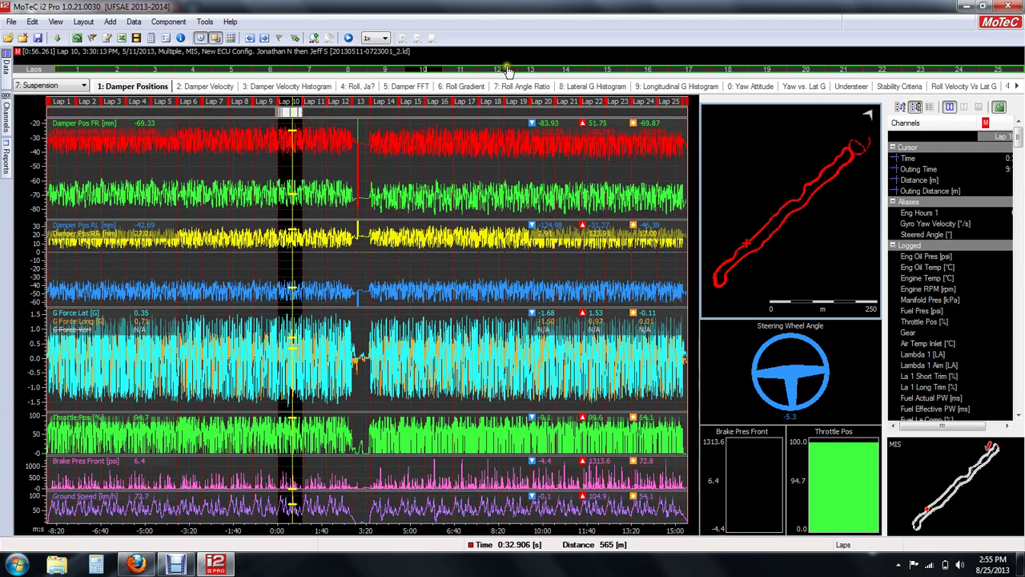
click(535, 70)
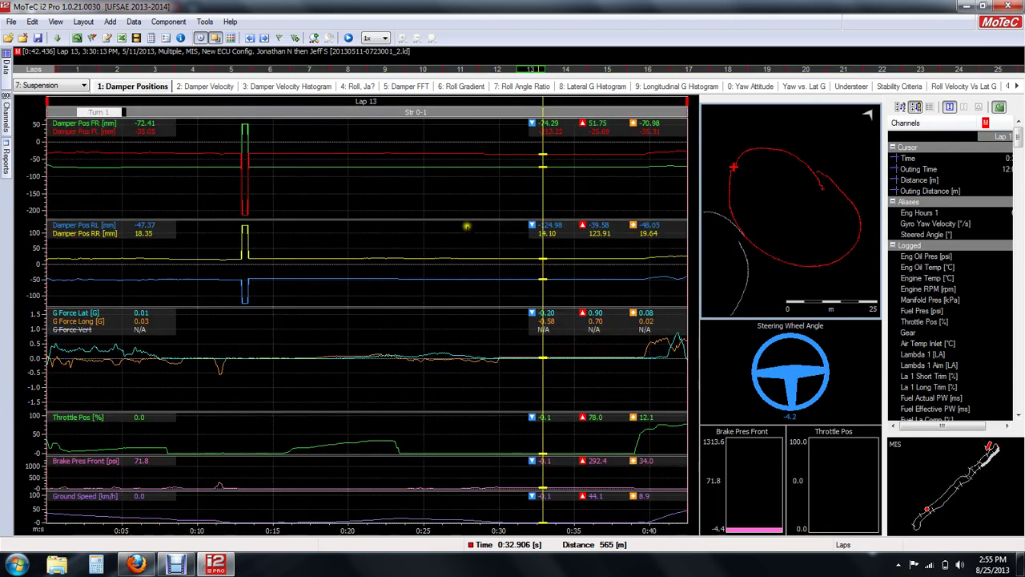
click(369, 193)
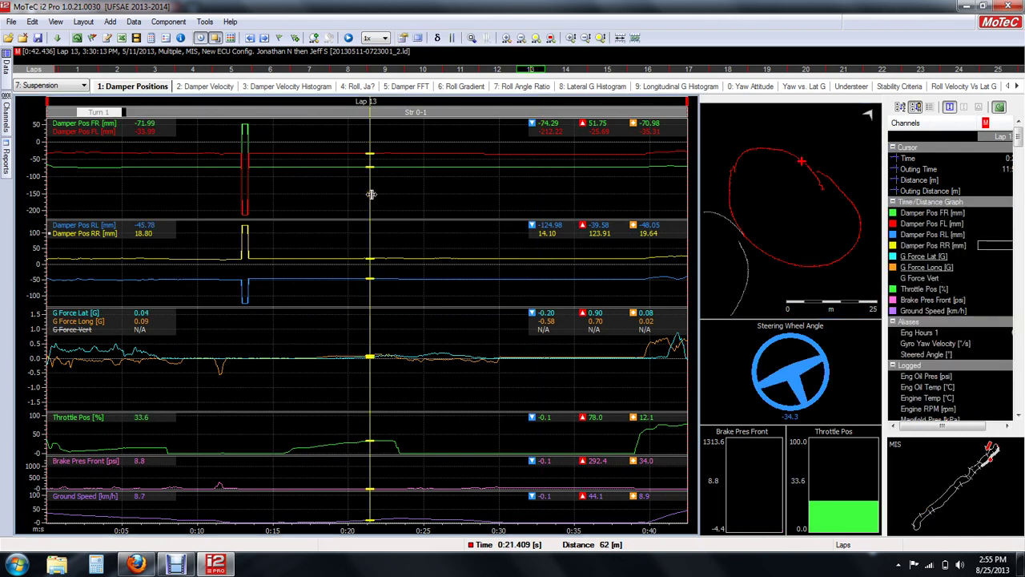
drag(370, 193, 281, 224)
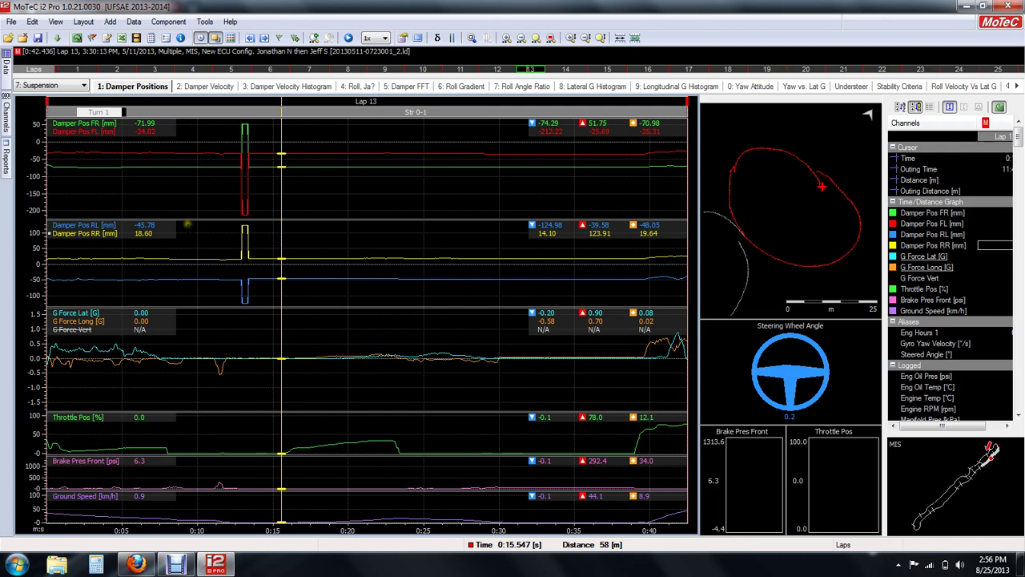
Zero the Damper Pos RR channel at the cursor with a scale of 1.000 and an offset of -18.600 mm
right_click(103, 242)
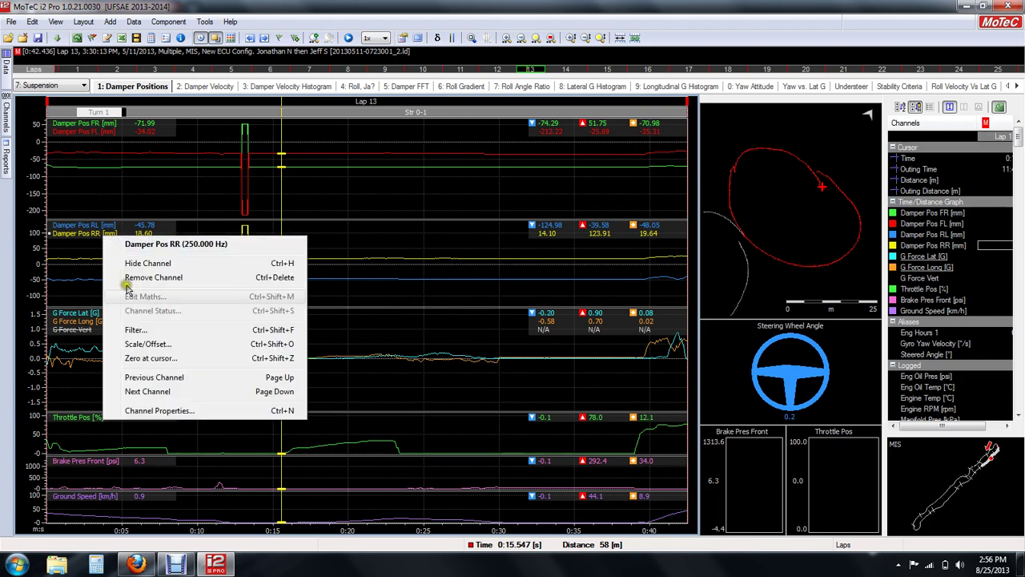
click(160, 344)
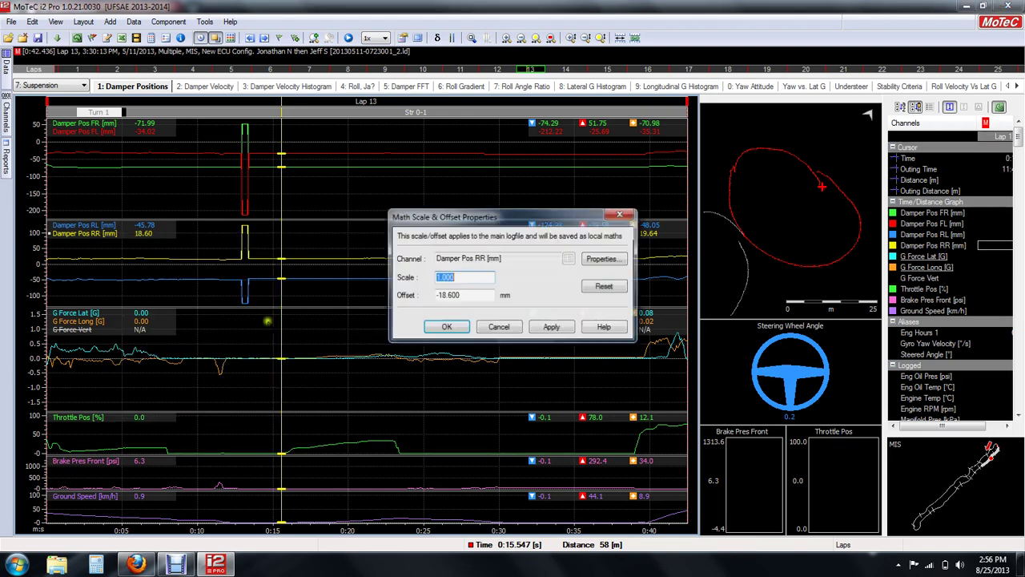
click(443, 330)
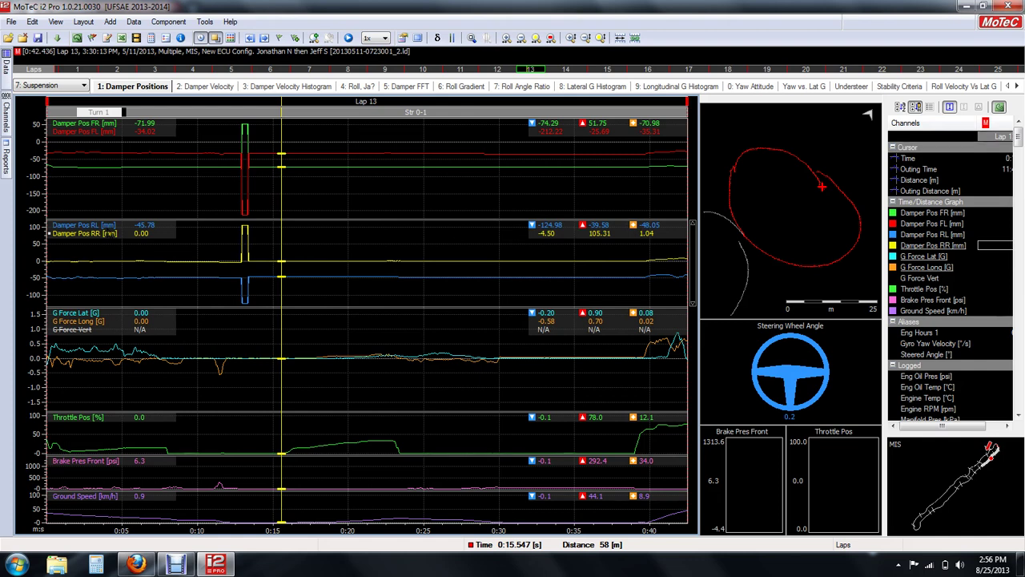
Examine the damper position spike at about 0:13 of Lap 13, and move the cursor to about 0:18.4
click(244, 208)
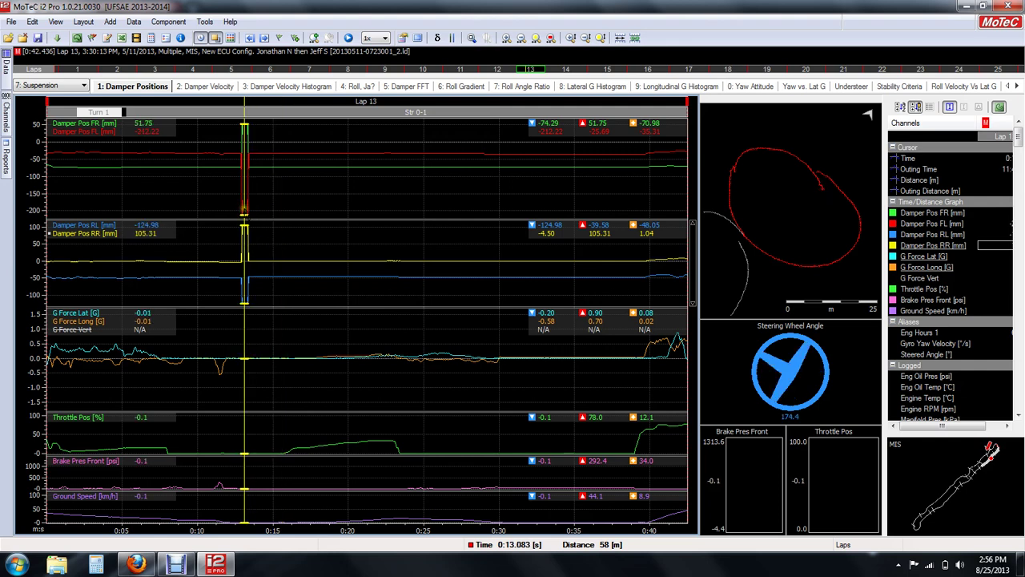
click(246, 210)
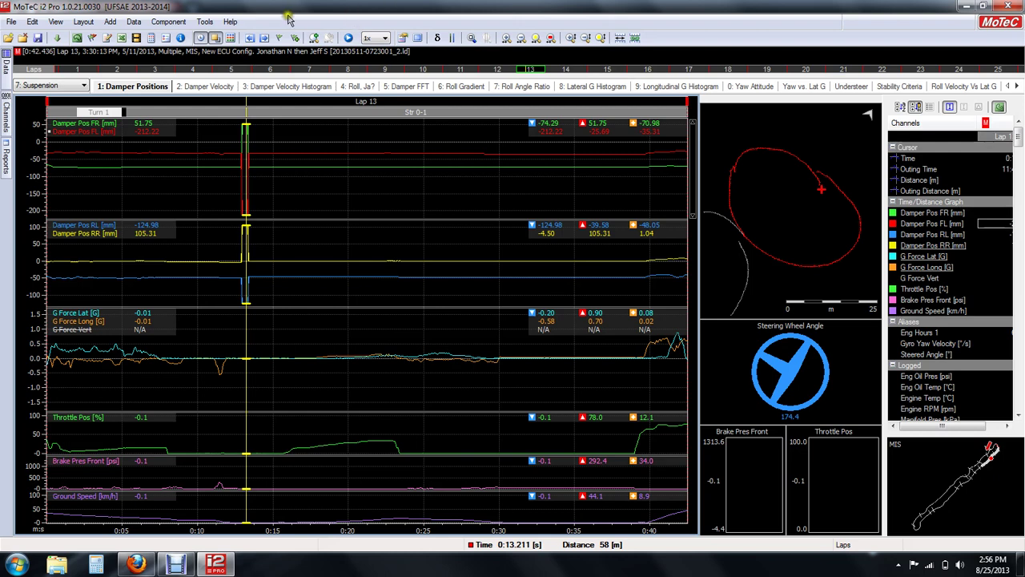
click(206, 21)
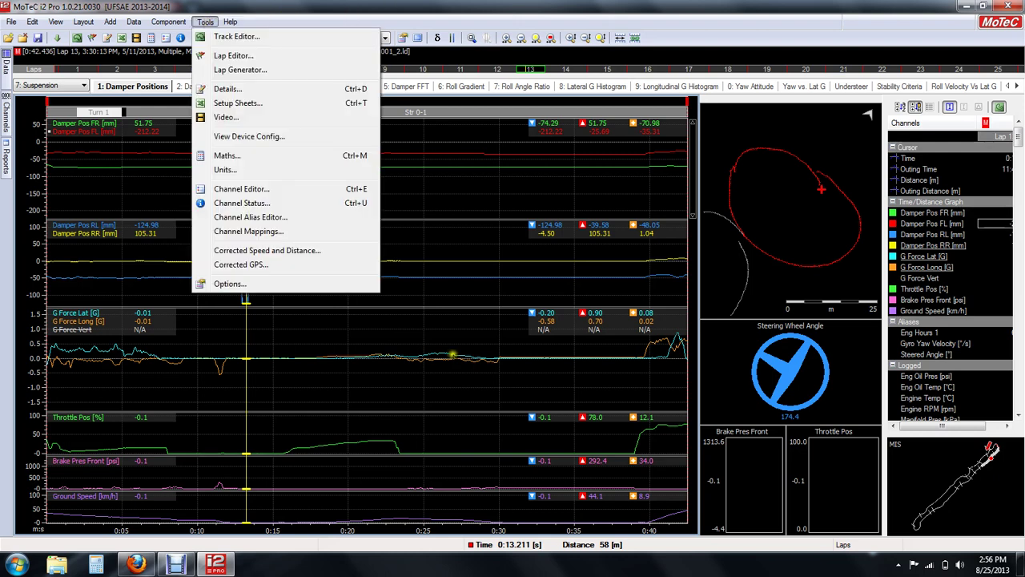
click(445, 361)
mouse_move(444, 360)
mouse_down()
mouse_move(242, 362)
mouse_move(323, 373)
mouse_up()
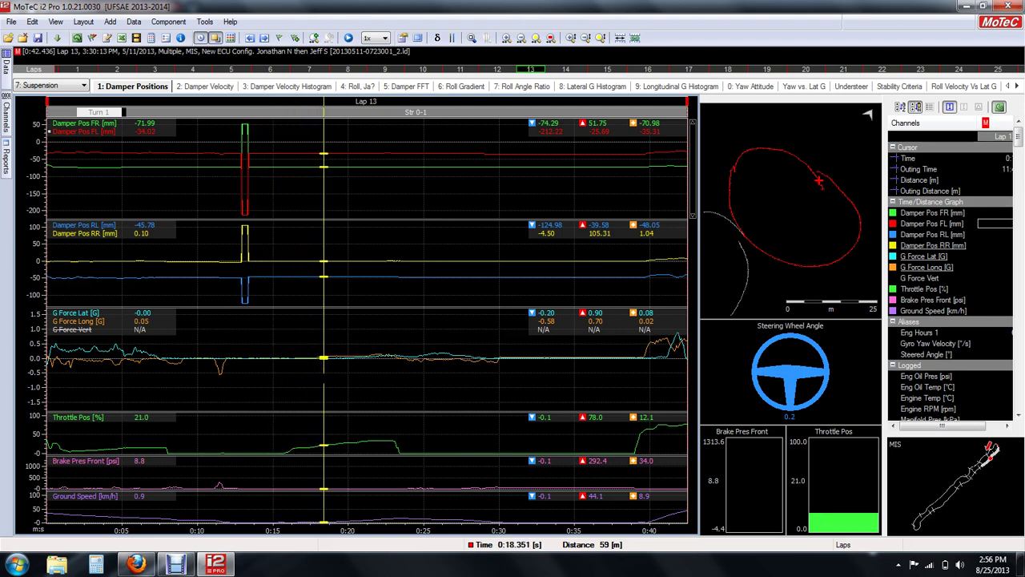
Switch to the Engine workbook and view its Vitals and Cooling worksheets for Lap 13
click(53, 85)
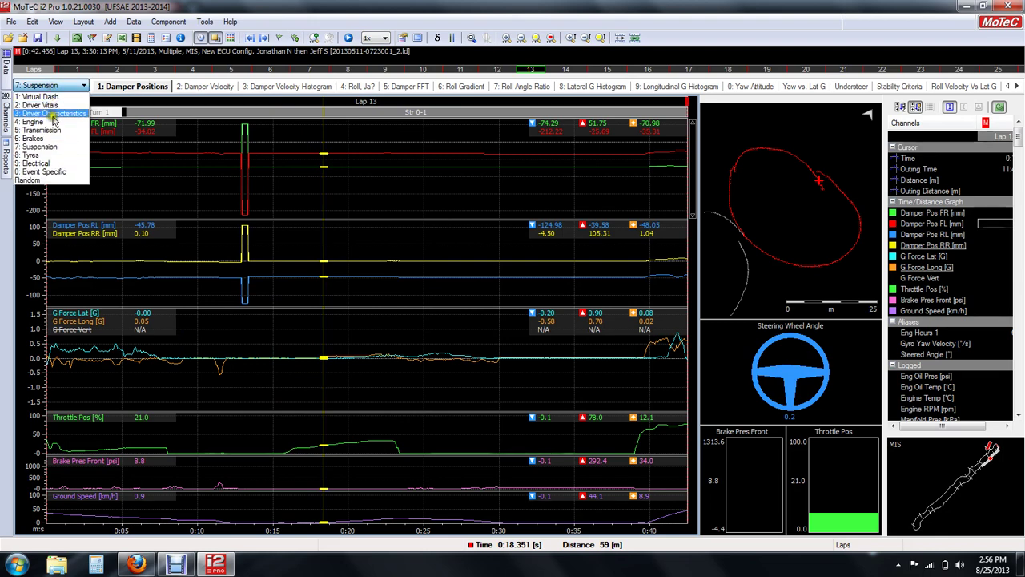
click(40, 125)
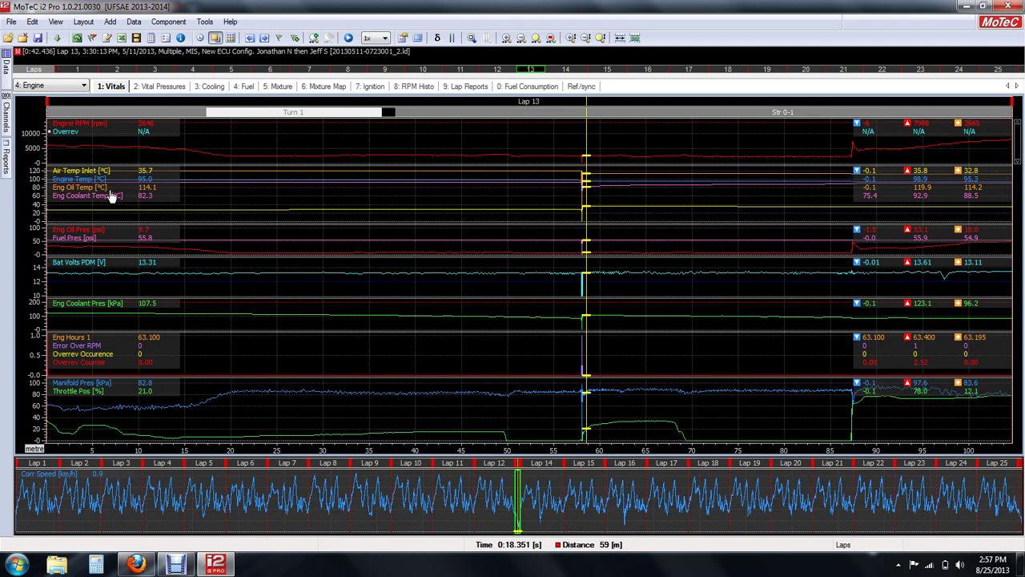
click(207, 86)
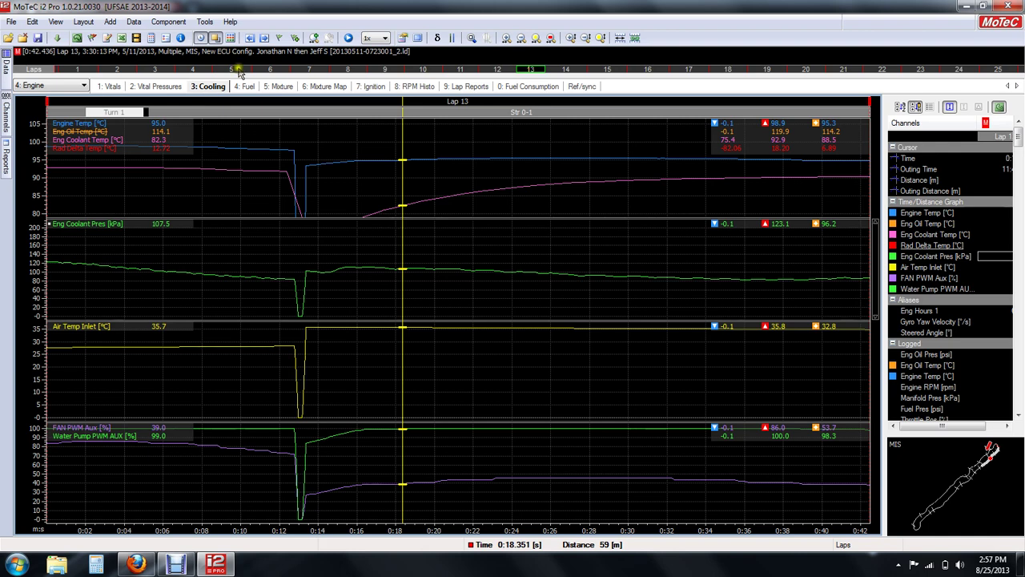
View the logged data's device configuration in ADL2 Dash Manager and decline changing the event settings
click(205, 21)
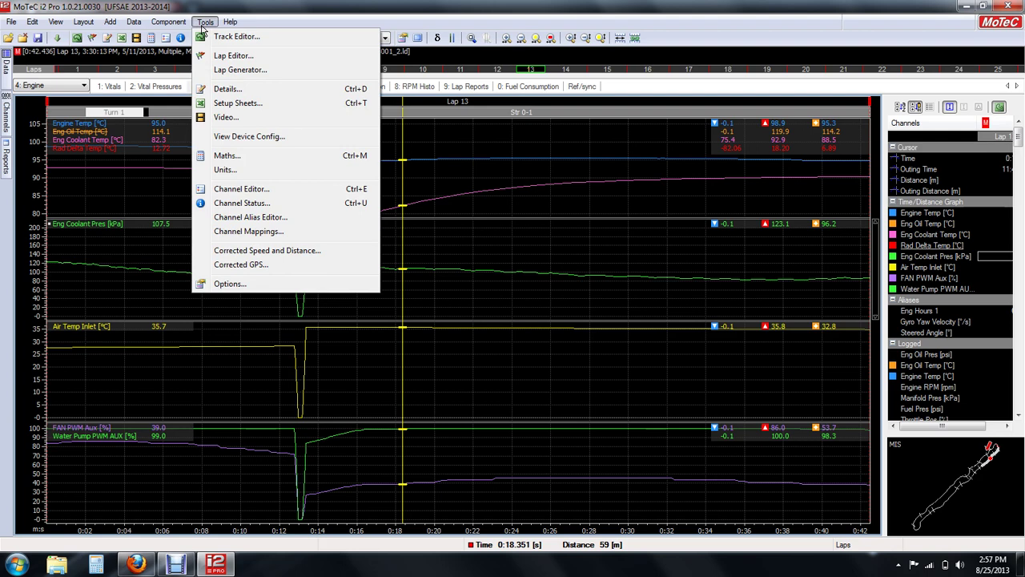
click(246, 144)
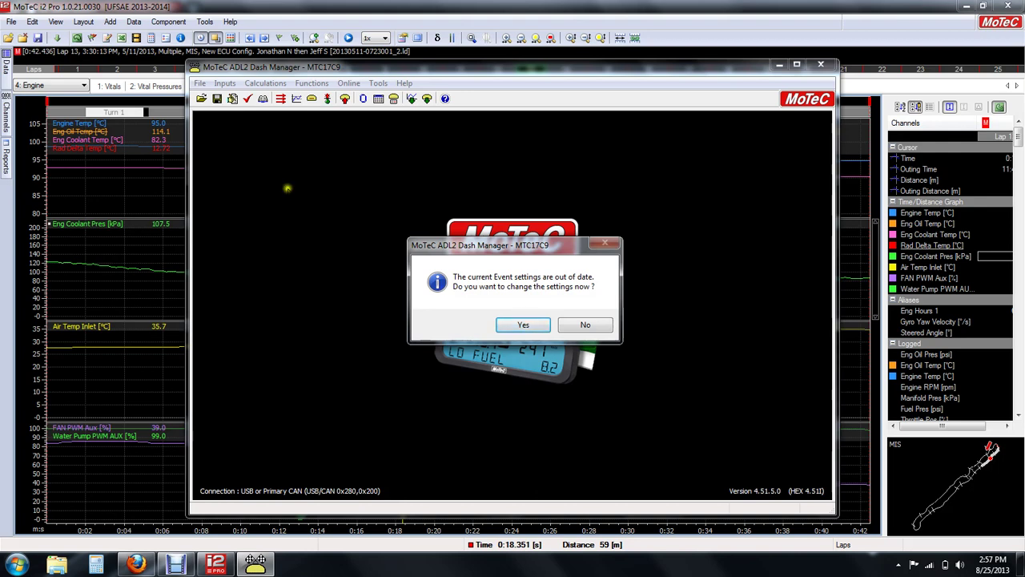
click(585, 325)
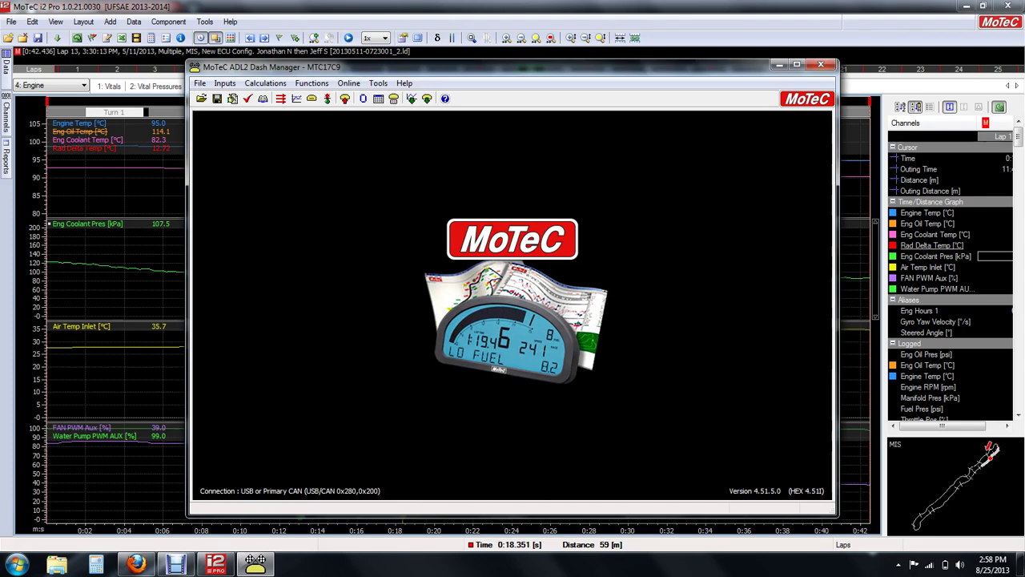
Look up the Air Temp Inlet channel in the Configuration Summary and examine its communications source and logging use
click(262, 99)
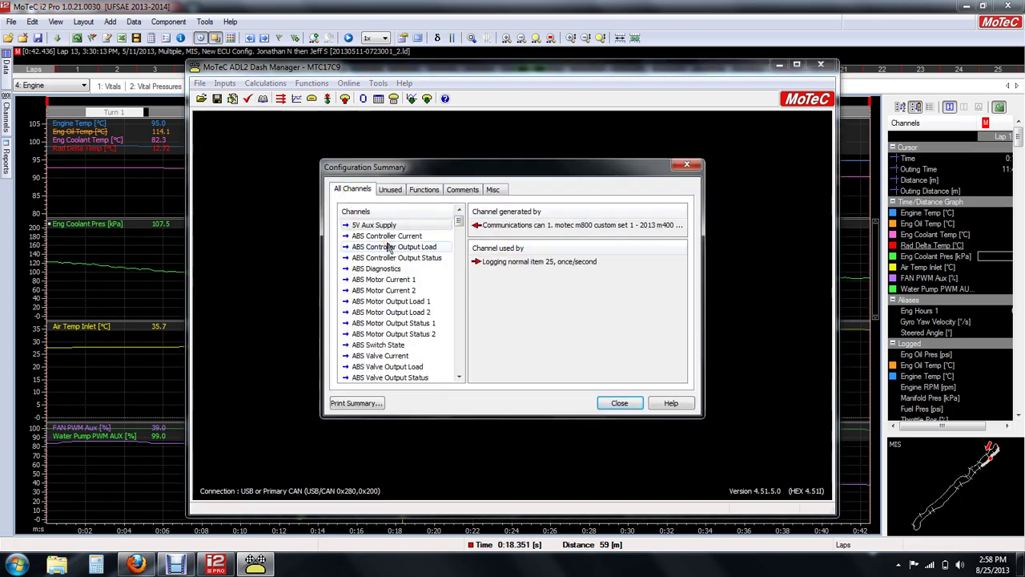
click(389, 247)
click(391, 268)
scroll(394, 275, down, 1)
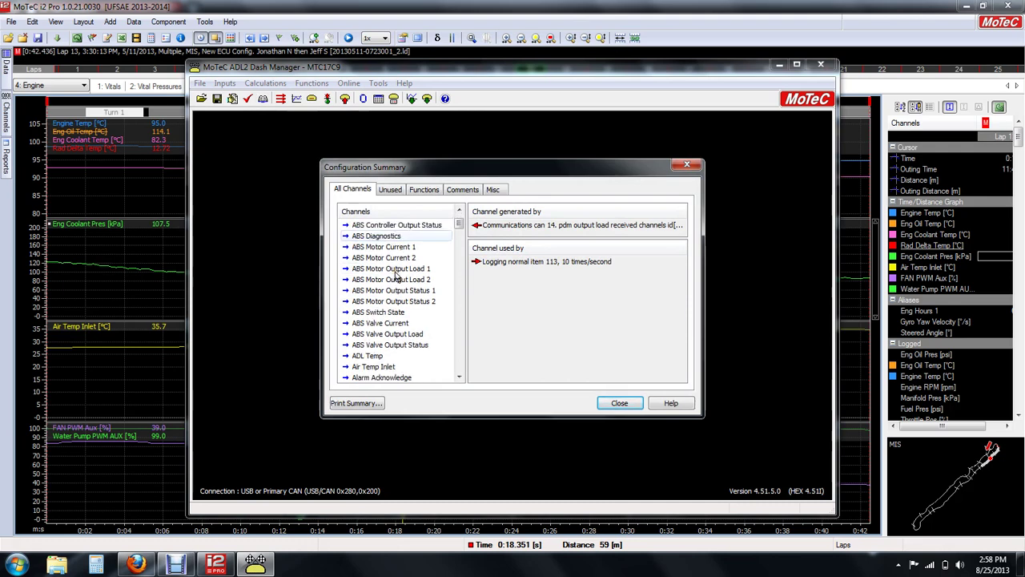
scroll(395, 274, down, 2)
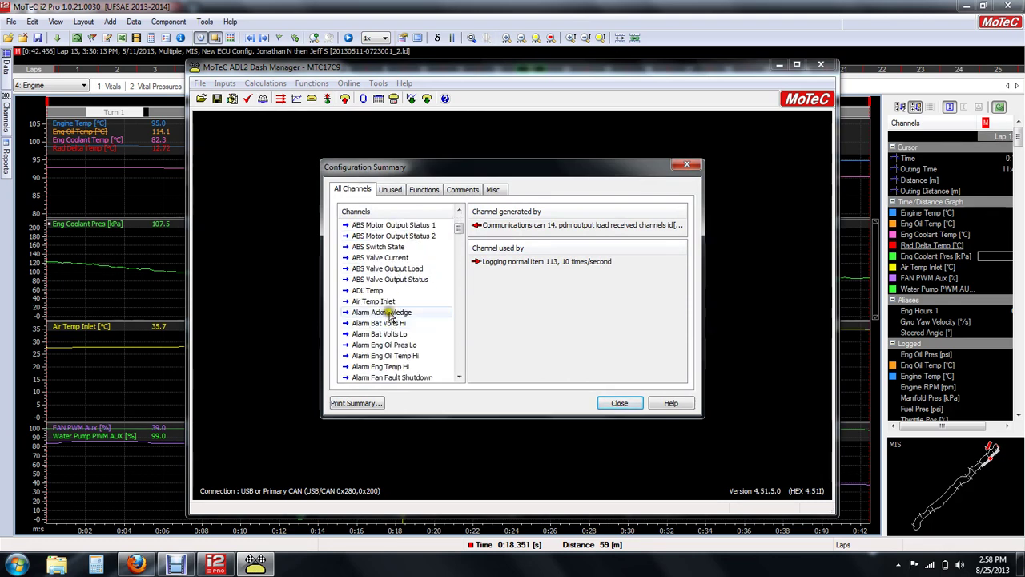
click(390, 302)
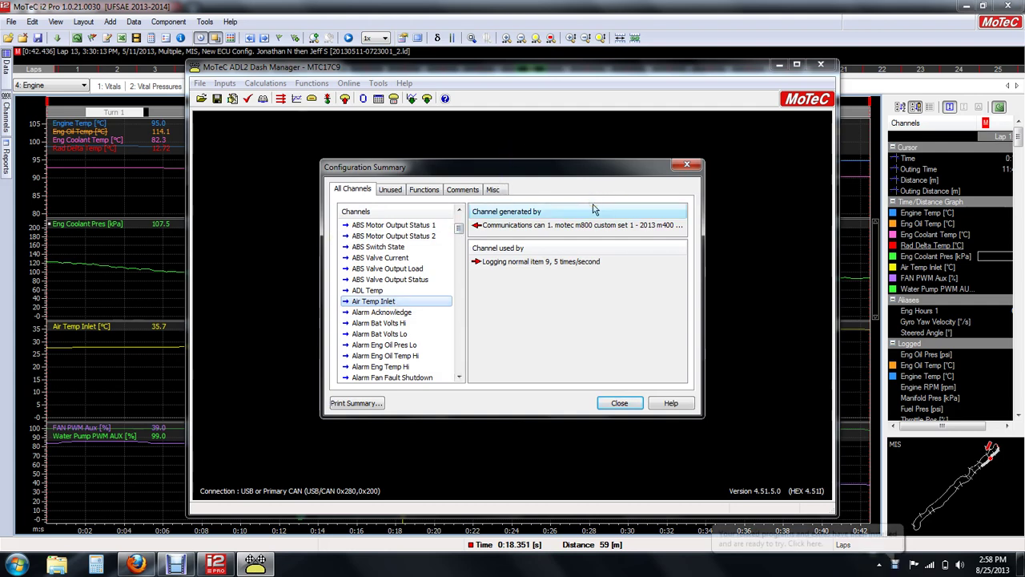
click(522, 259)
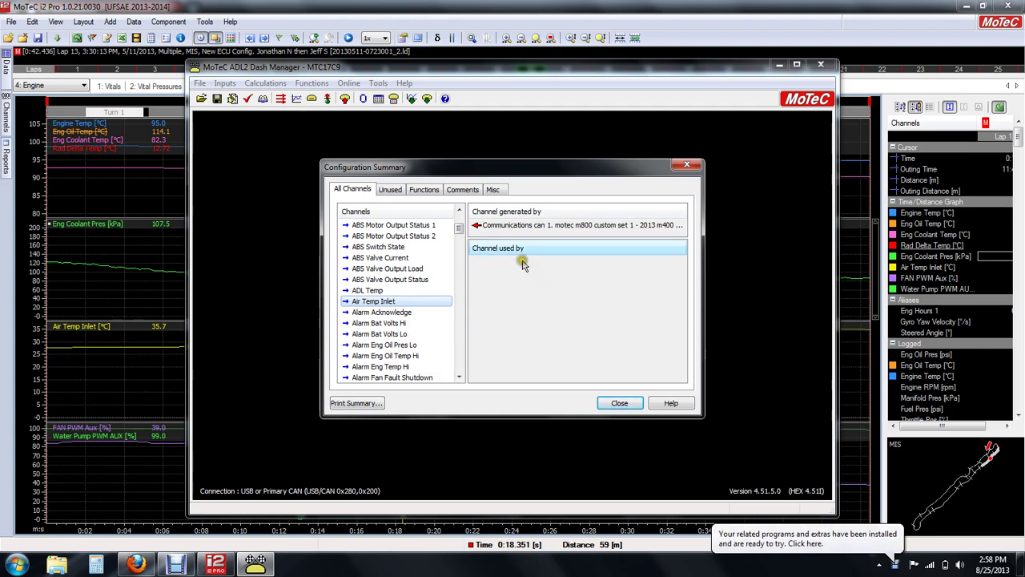
click(550, 227)
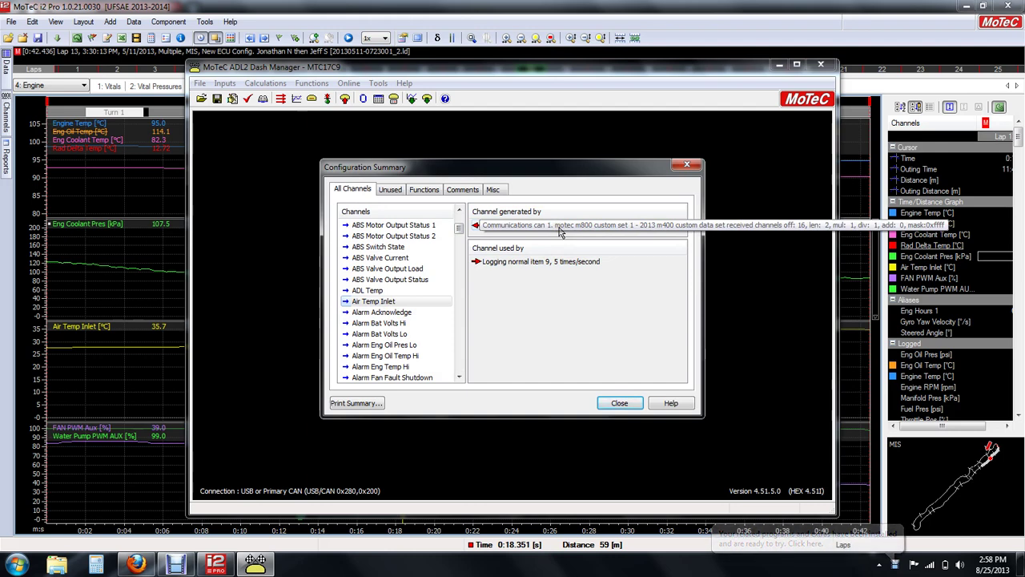
View the CAN 1 received channels in the dash's Communications Setup, and close Dash Manager without changing the configuration
click(560, 228)
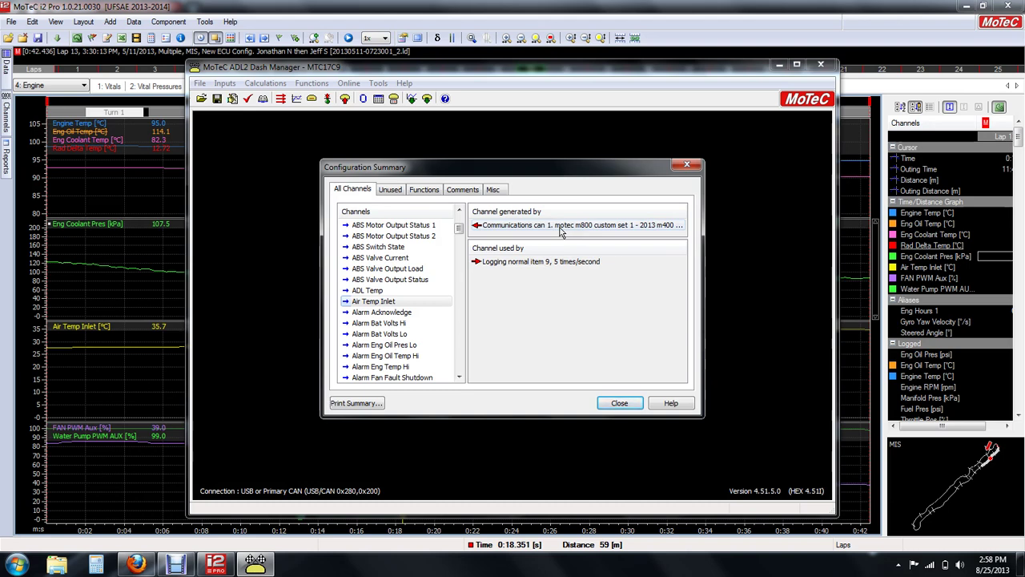
click(619, 403)
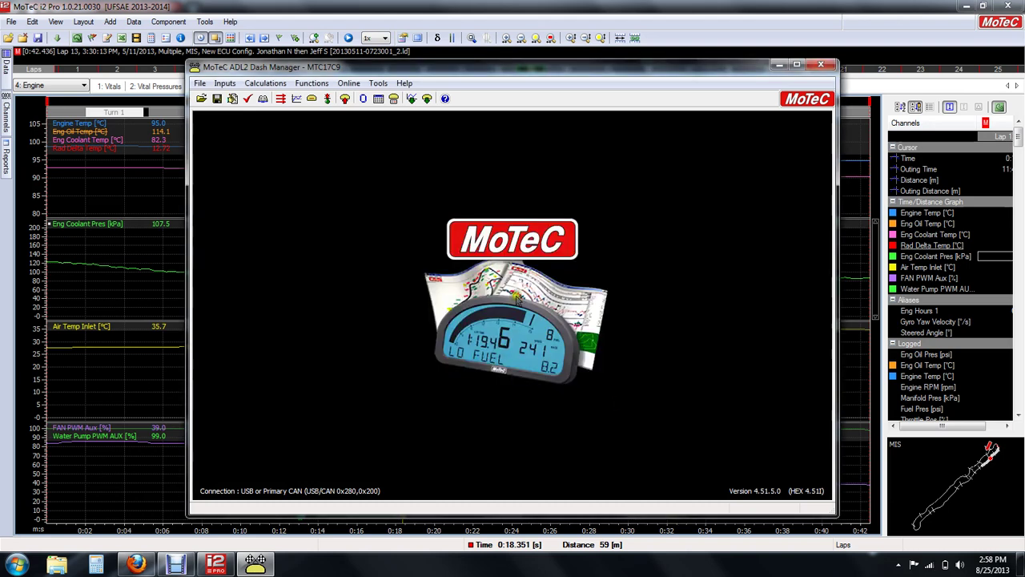
click(237, 85)
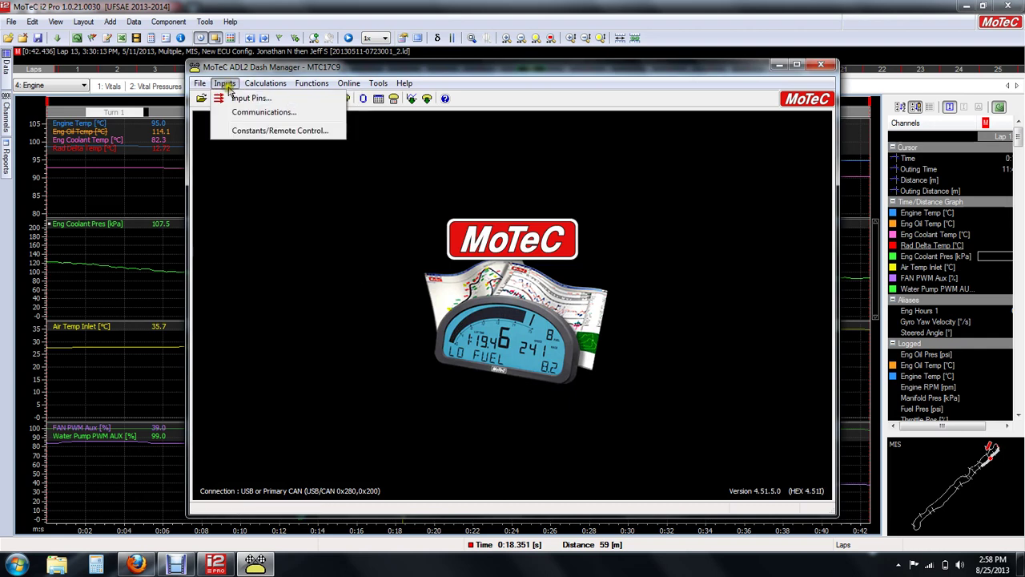
click(238, 113)
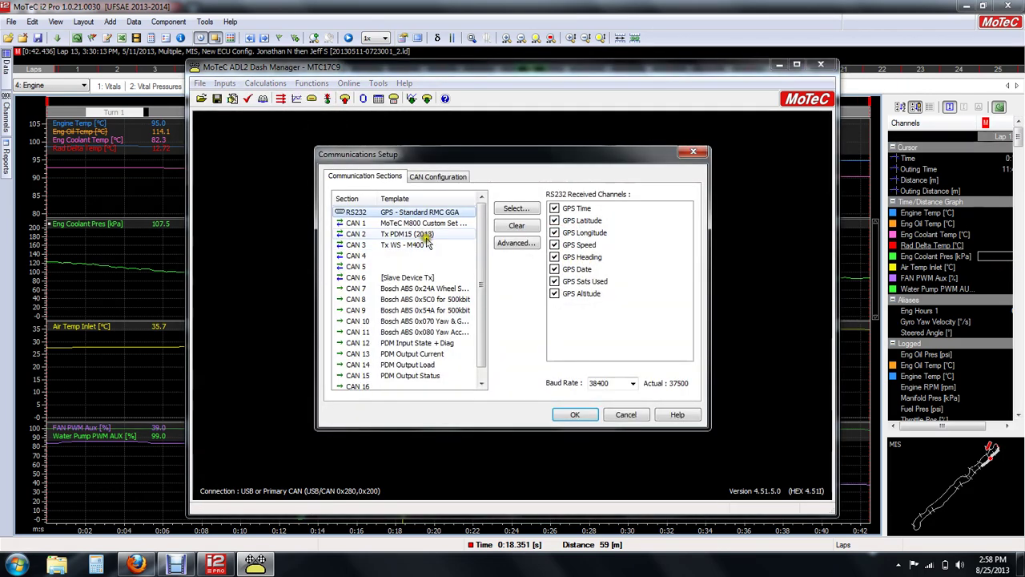
click(425, 226)
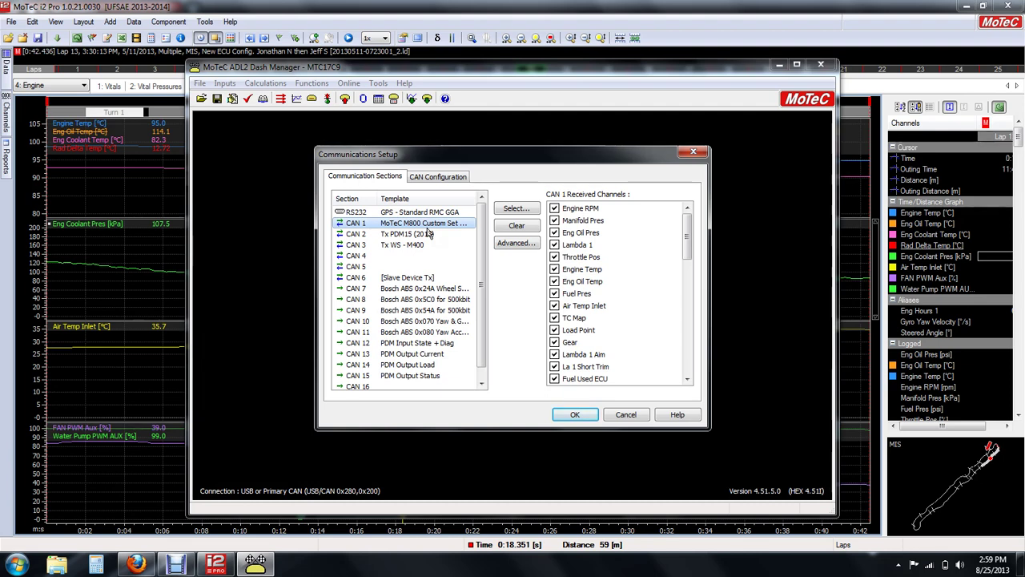
click(693, 151)
click(820, 64)
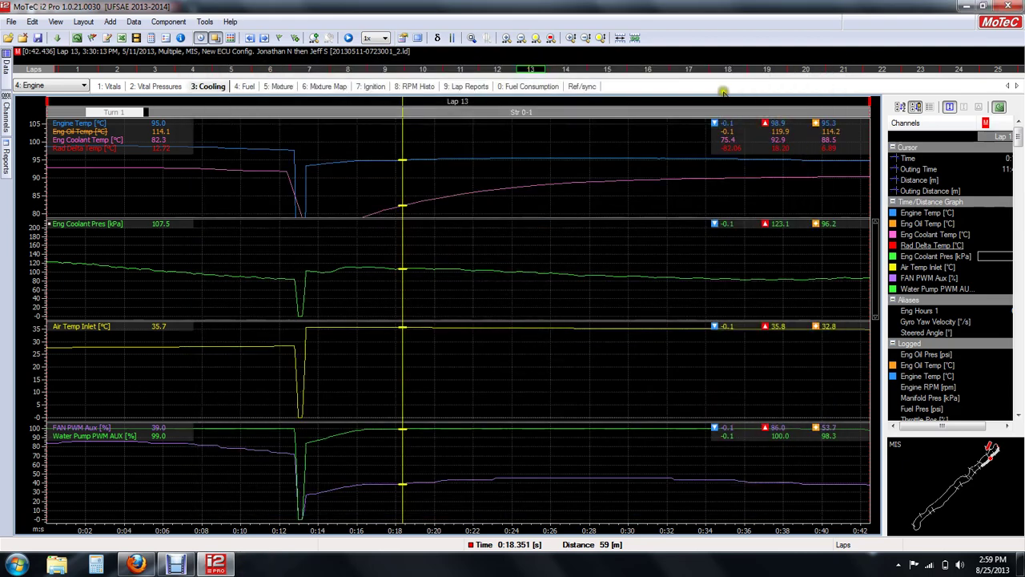
Move the Lap 13 cursor to about 0:11.7, and browse the Logged Data folders without opening another log file
drag(263, 255, 272, 256)
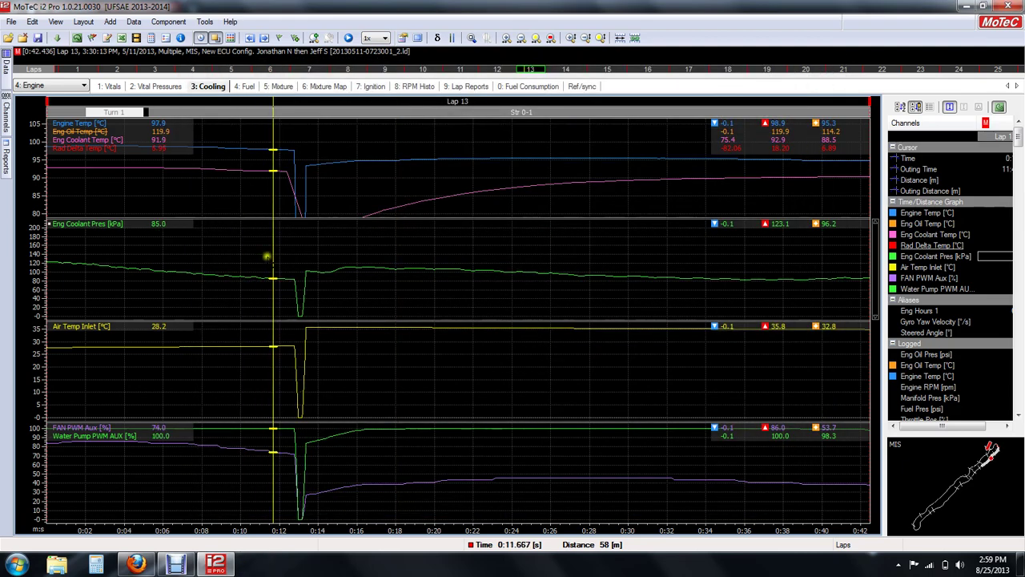
click(8, 38)
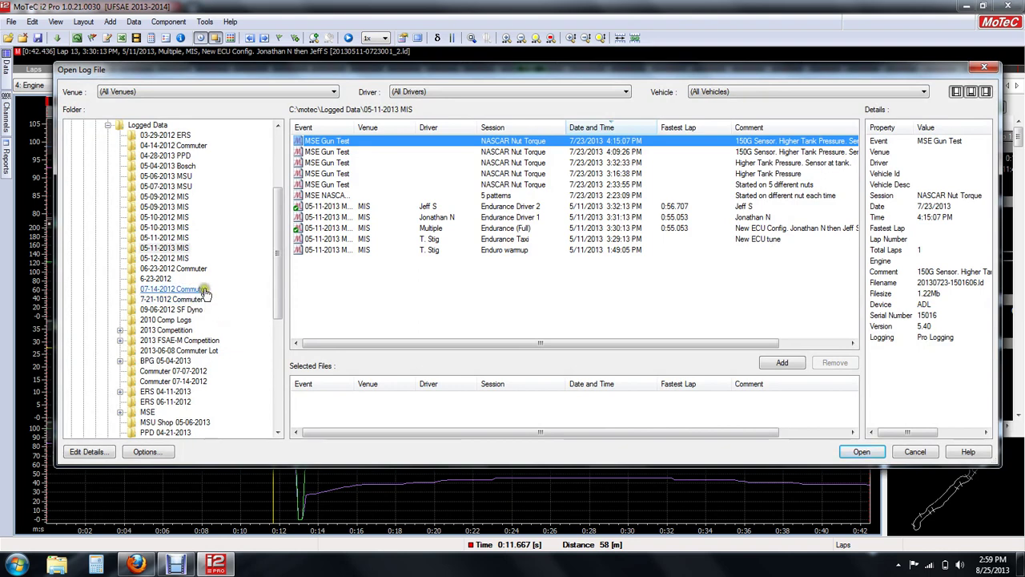
drag(278, 280, 284, 310)
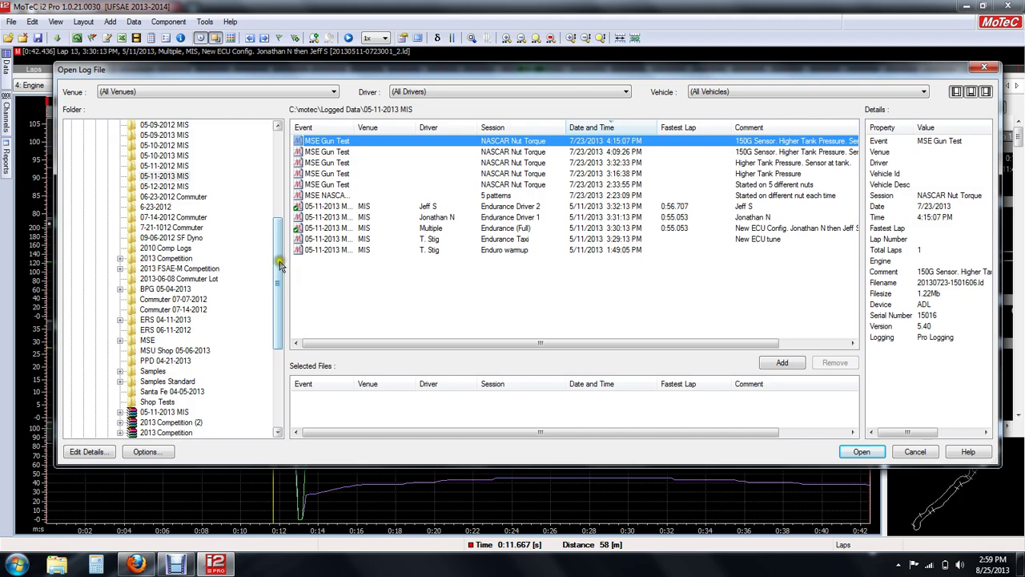
drag(280, 266, 278, 216)
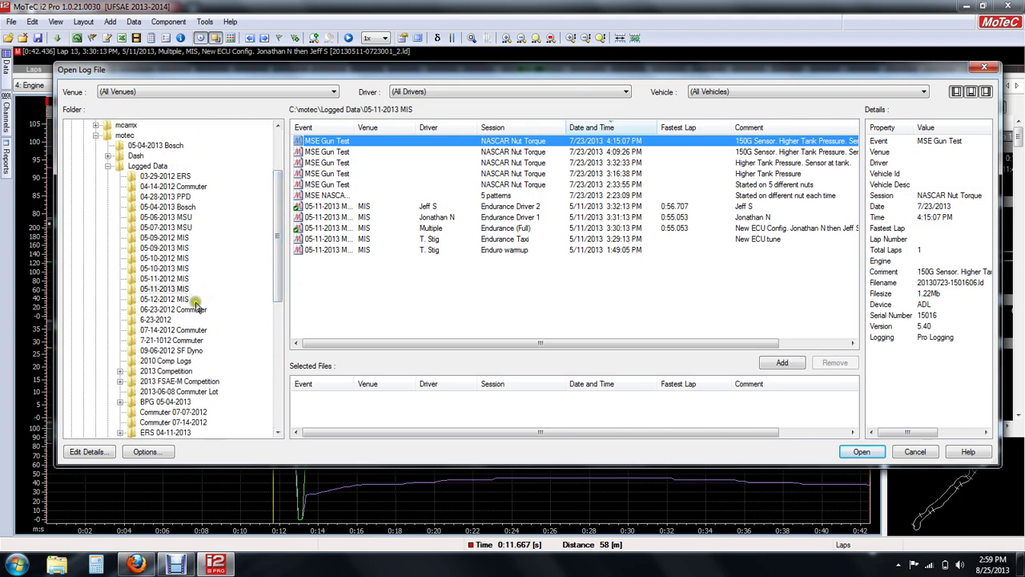
key(Escape)
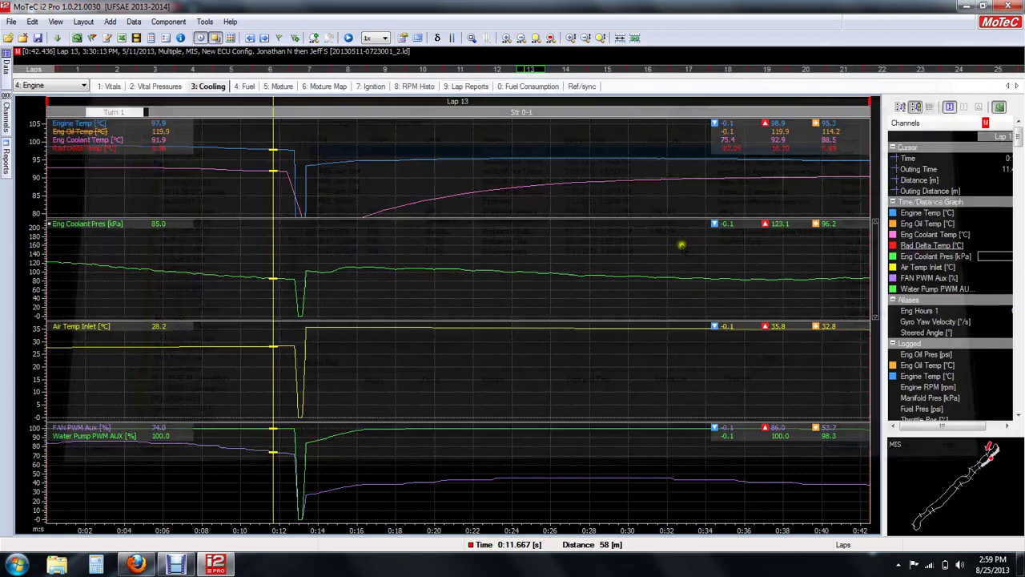
Examine the Cooling data dropout at about 0:13 of Lap 13 as individual sample points and lines, and compare it with Laps 14 to 16
click(312, 391)
click(299, 398)
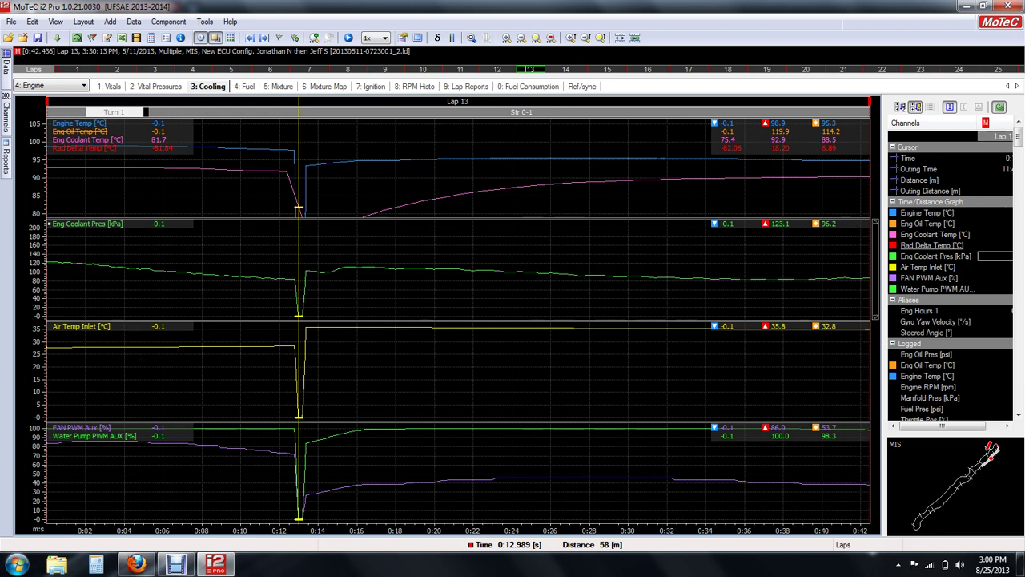
click(142, 355)
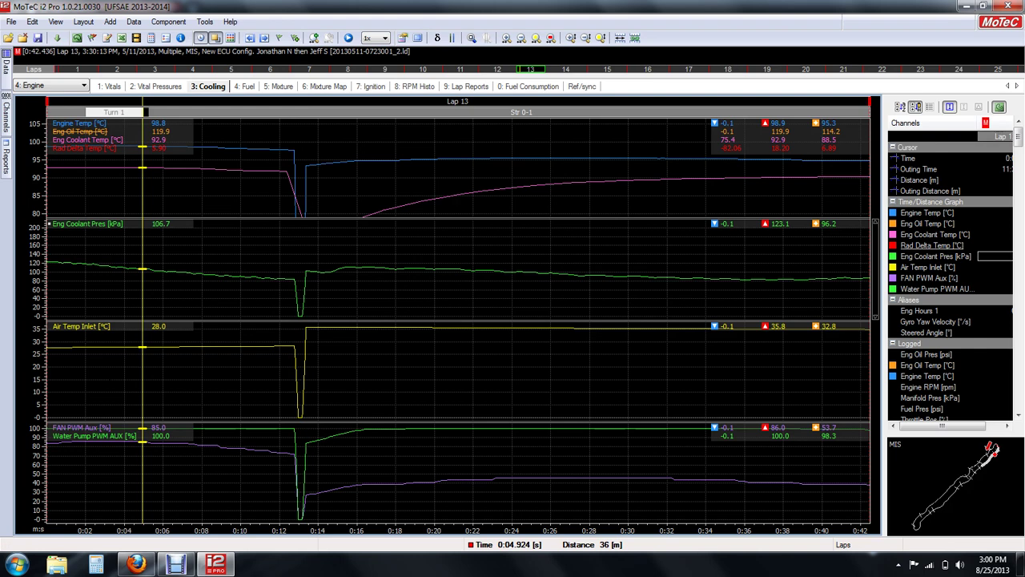
key(d)
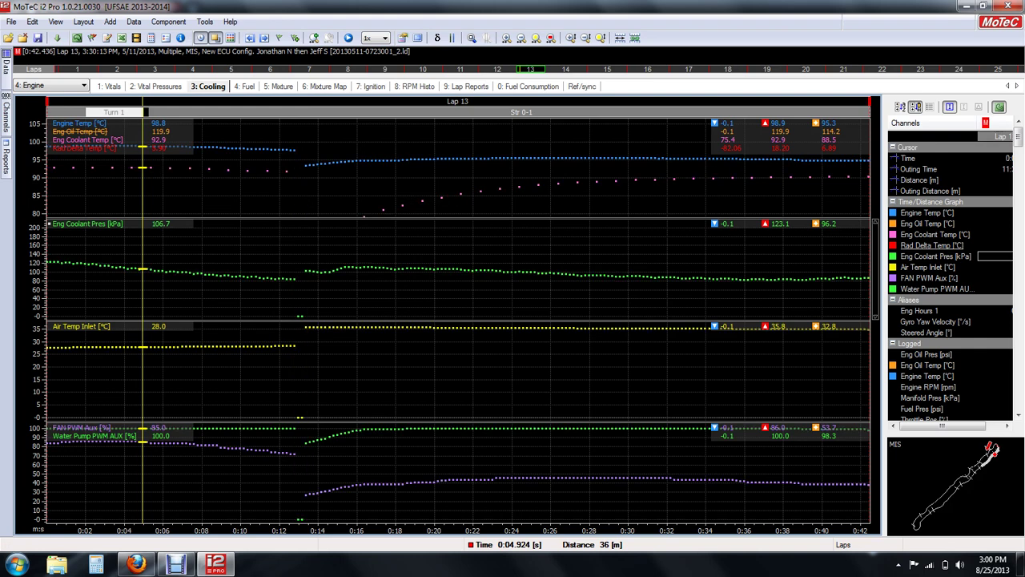
key(d)
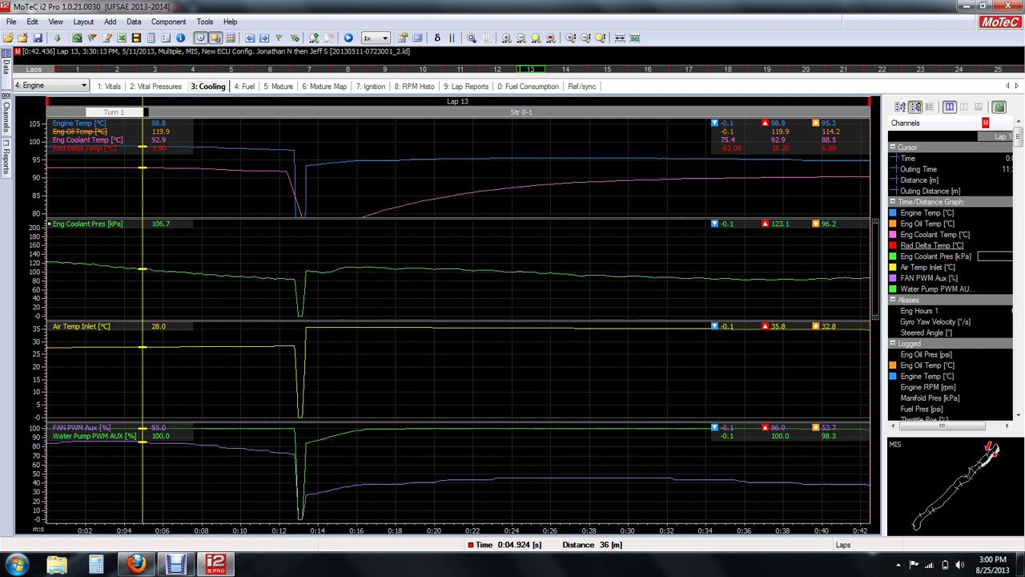
scroll(326, 386, down, 2)
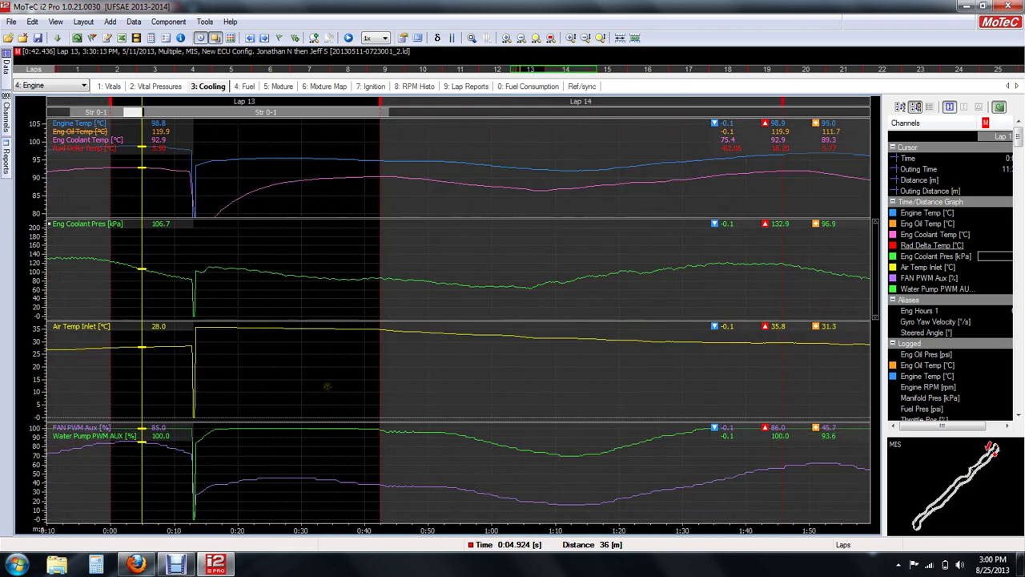
scroll(327, 390, down, 2)
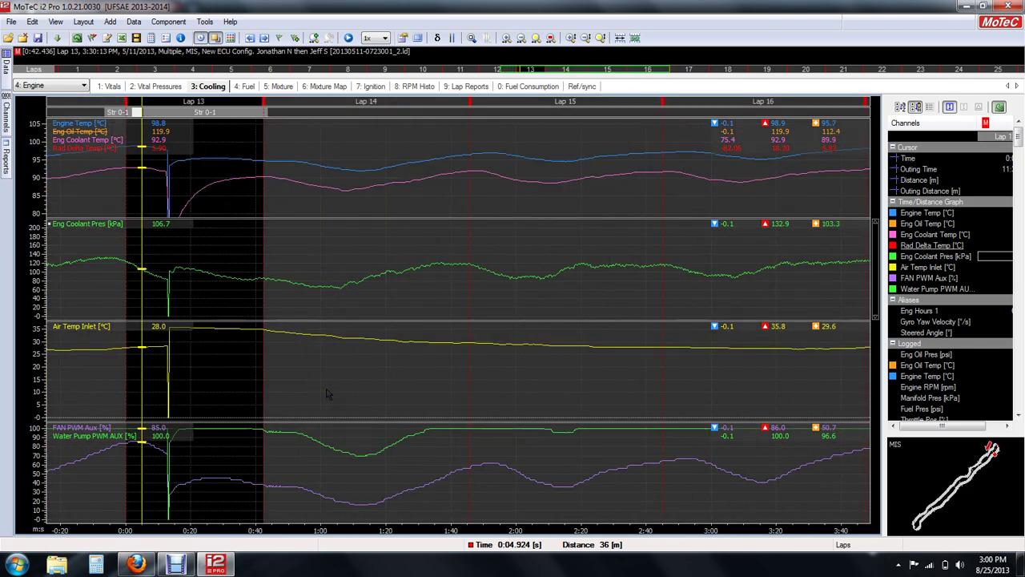
View the logged data's device configuration in ADL2 Dash Manager again, declining the event settings change
click(205, 21)
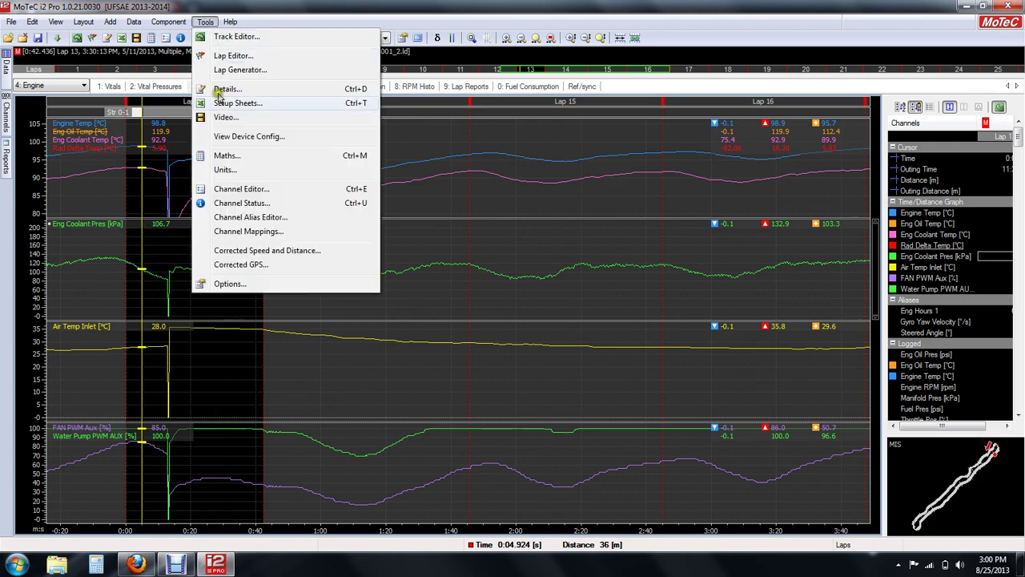
click(232, 136)
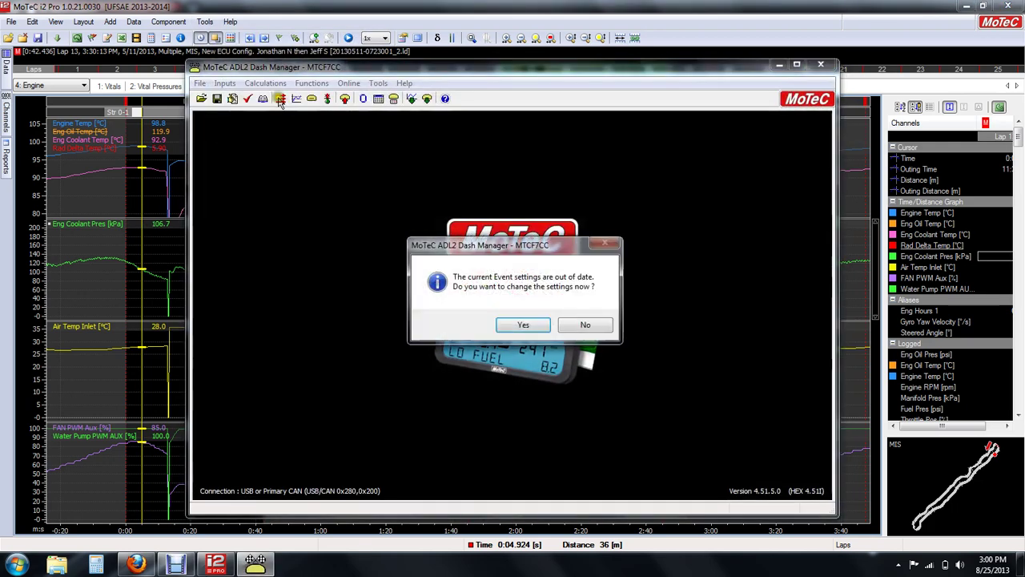
click(584, 325)
Examine the Inputs and Calculations groups under Functions in the Configuration Summary, and close the summary
click(280, 99)
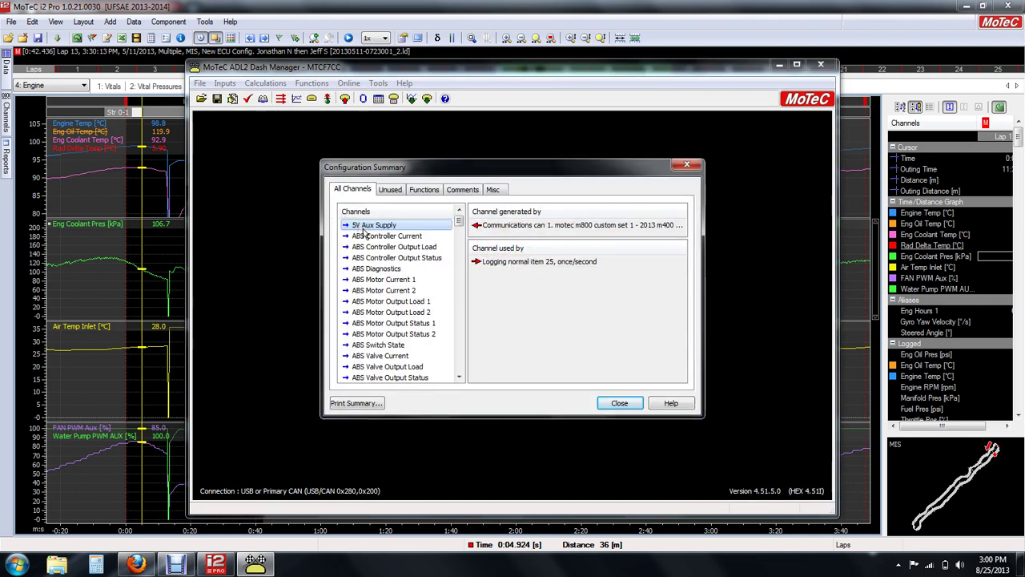
click(427, 191)
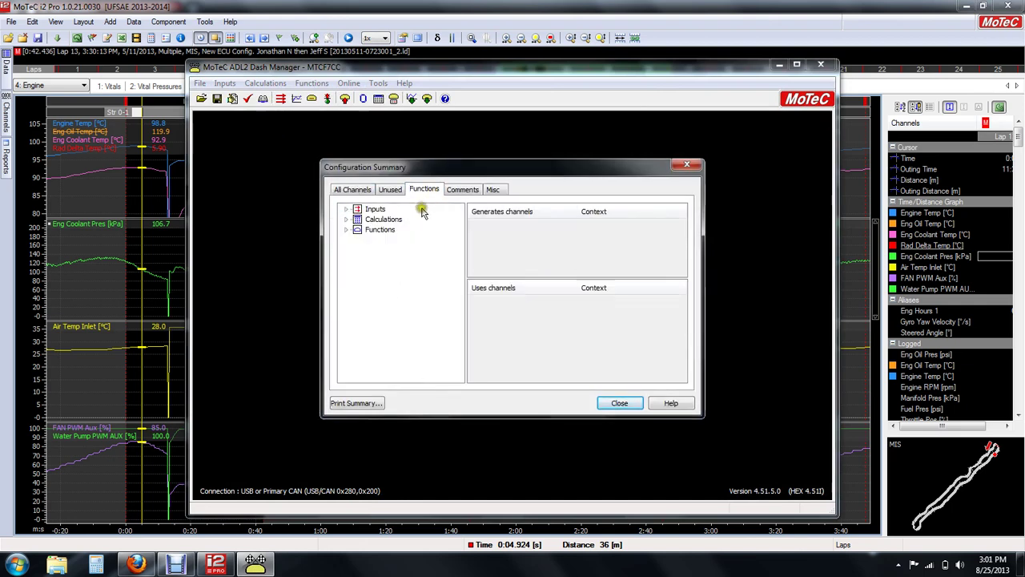
click(346, 209)
click(347, 209)
click(346, 219)
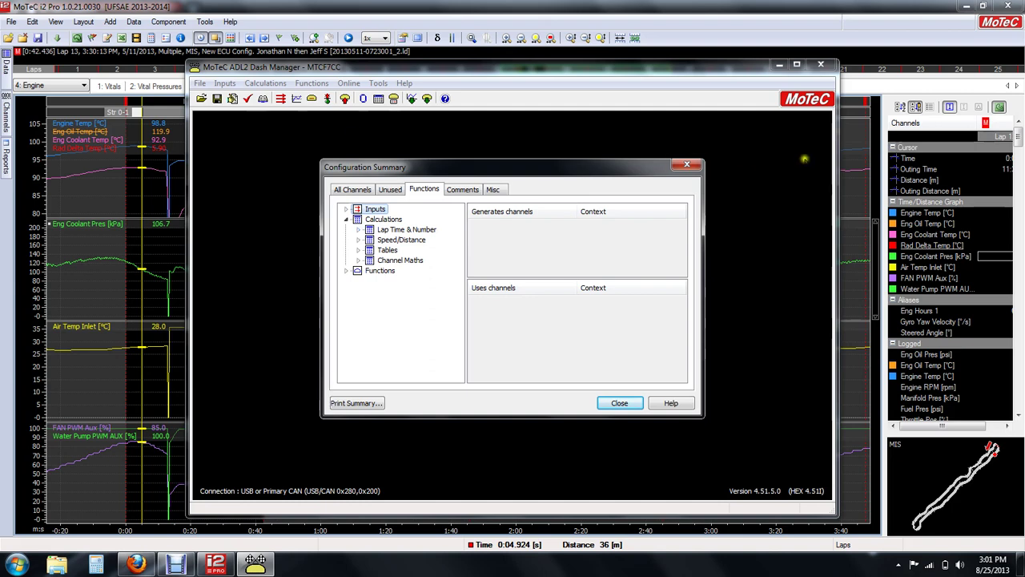
click(687, 166)
View the ground speed method and wheel speed input channels in the Speed and Distance Setup, and cancel it unchanged
click(308, 84)
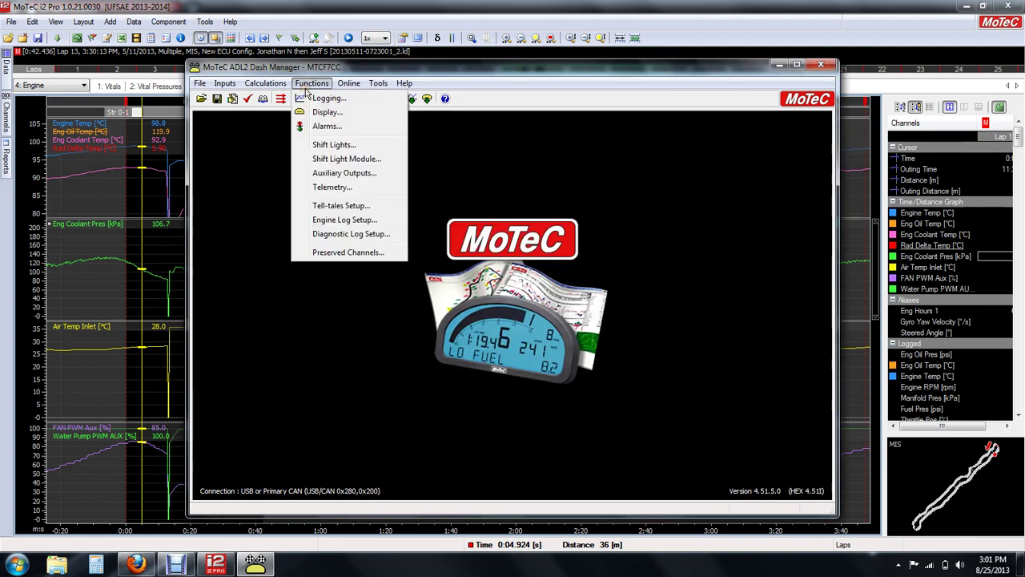
mouse_move(266, 83)
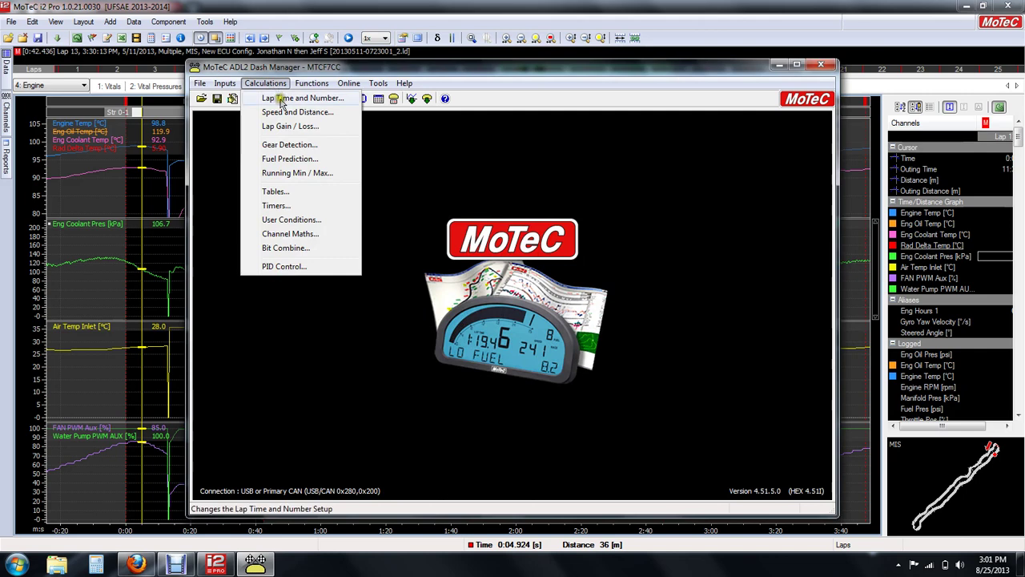
click(290, 113)
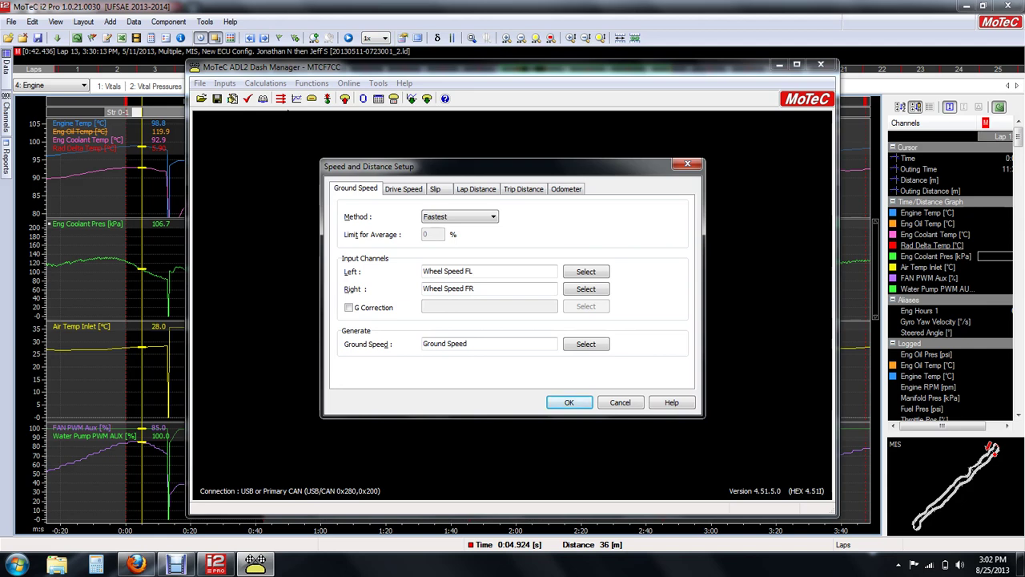
click(618, 401)
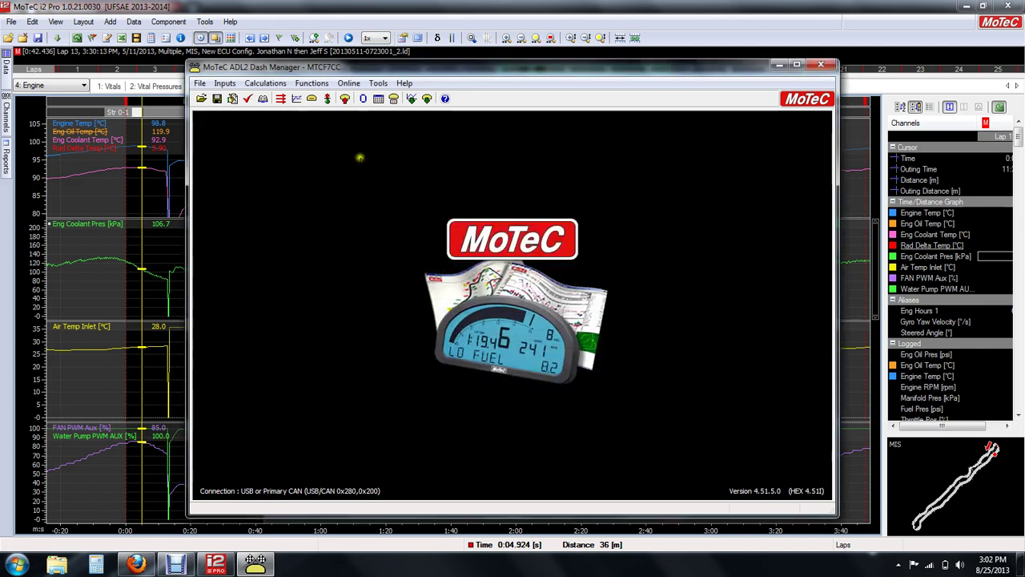
Examine the channel logging rates and the start and stop conditions in the Logging Setup, and close it unchanged
click(297, 99)
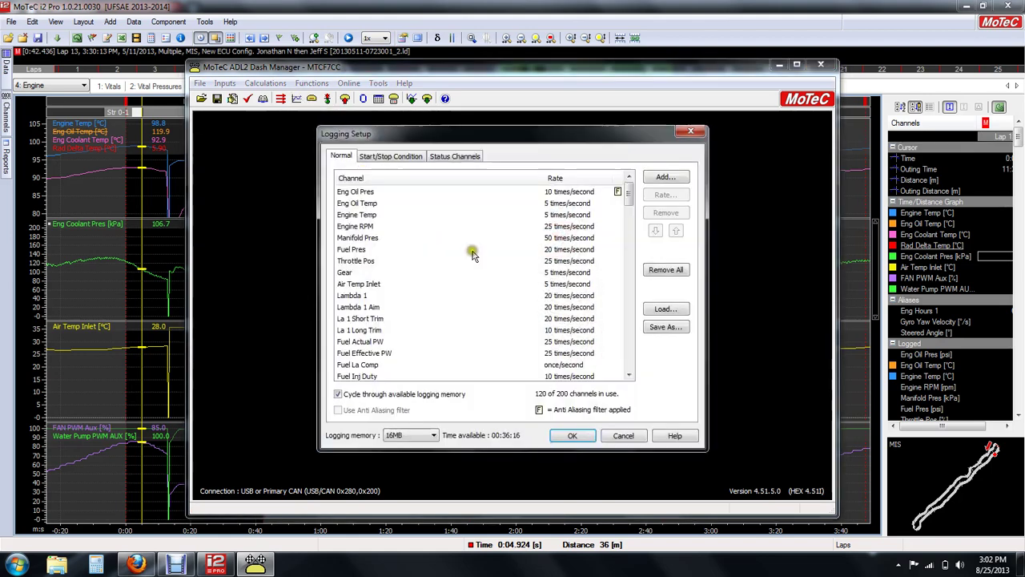
mouse_move(630, 197)
mouse_down()
mouse_move(633, 214)
mouse_move(632, 190)
mouse_up()
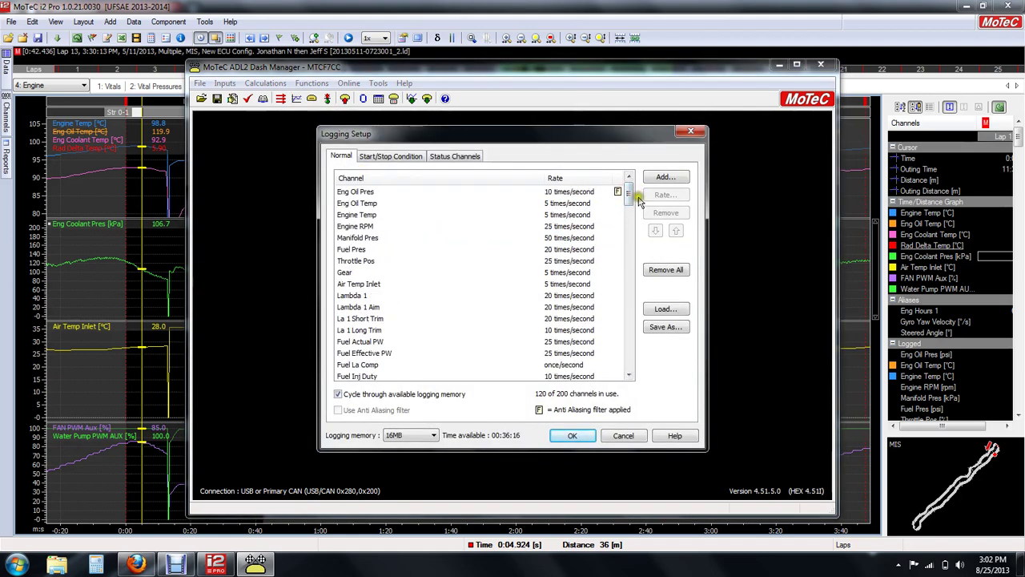
click(385, 156)
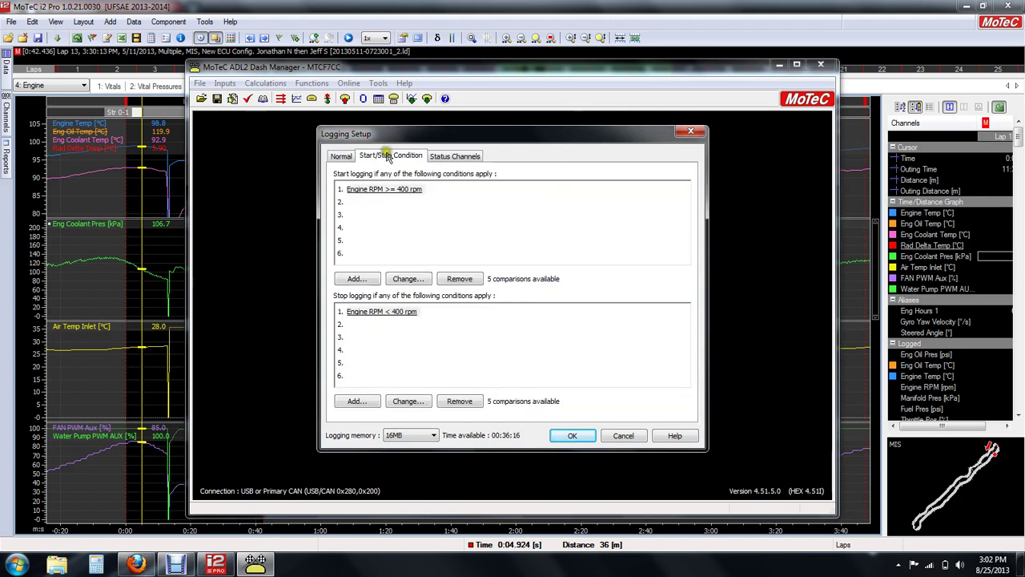
click(702, 130)
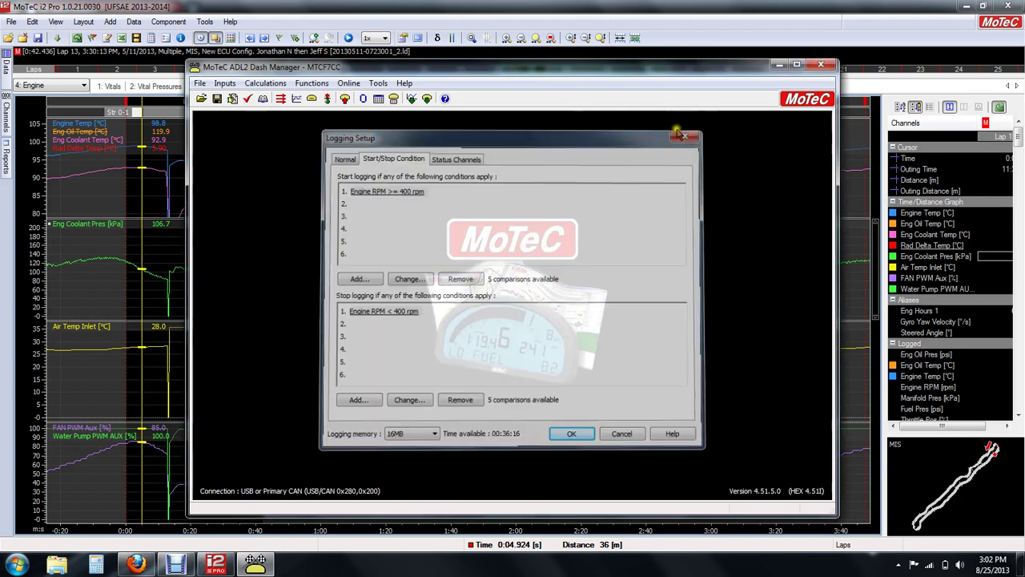
click(261, 85)
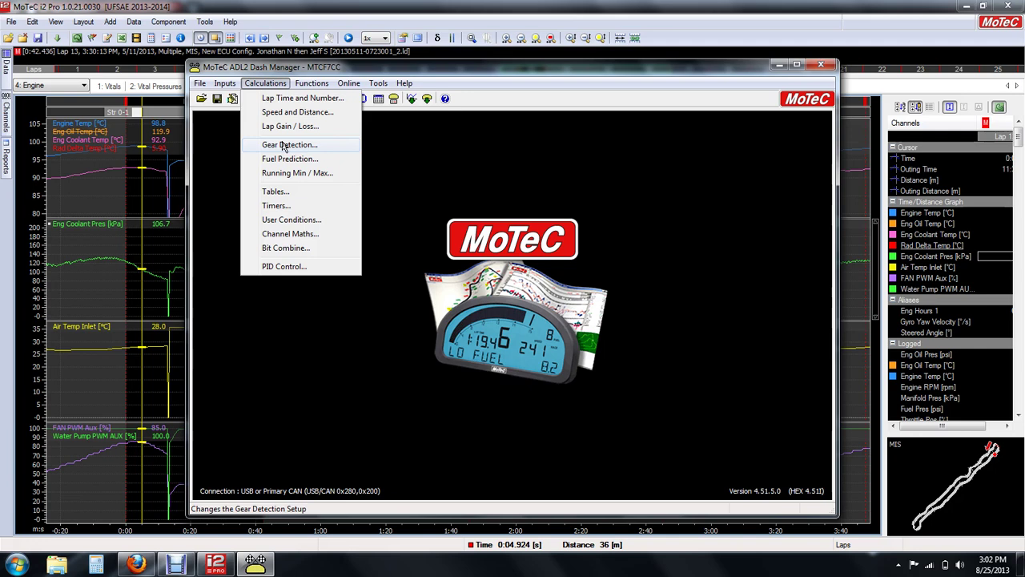
click(222, 130)
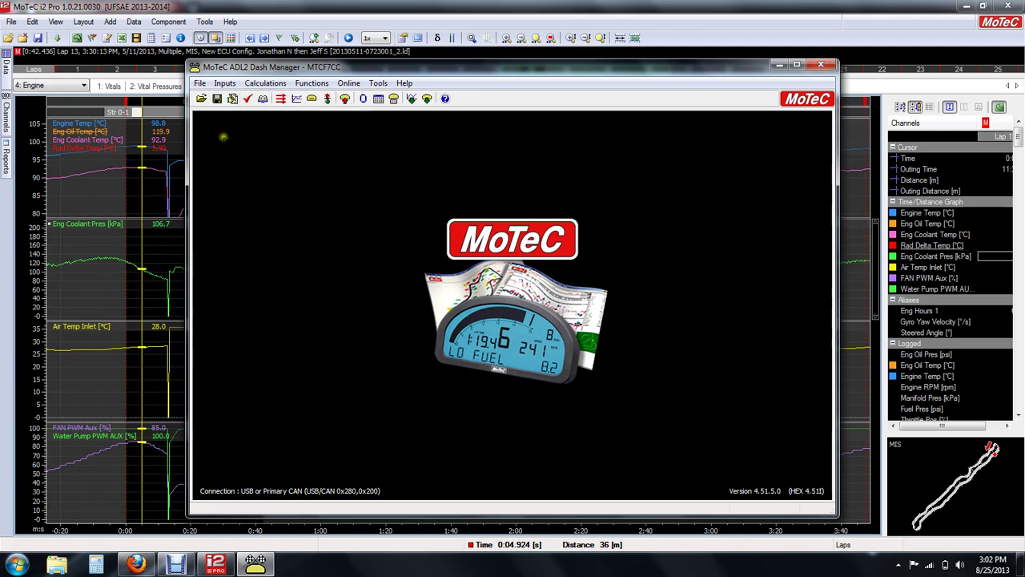
click(246, 98)
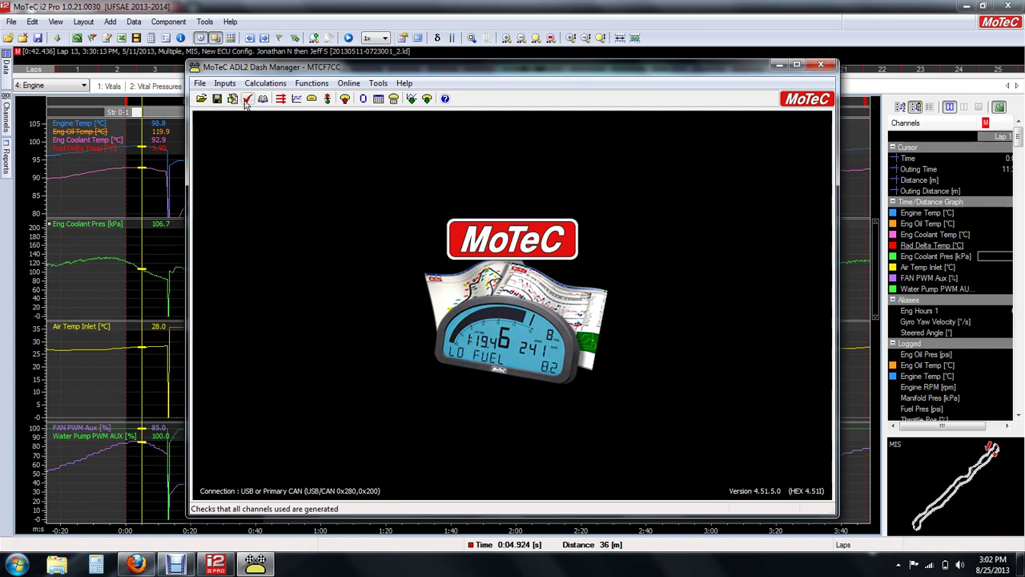
click(346, 86)
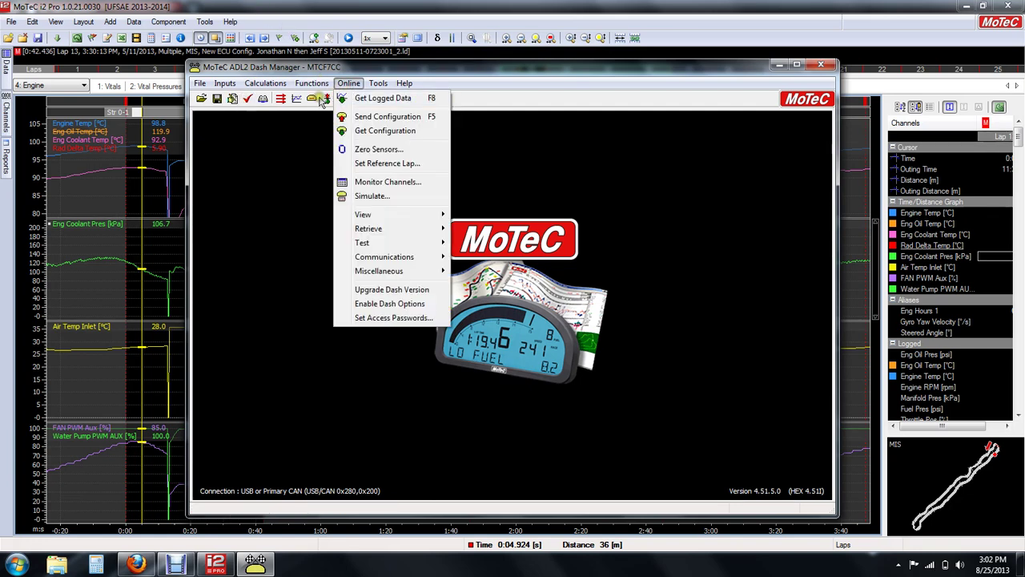
click(296, 166)
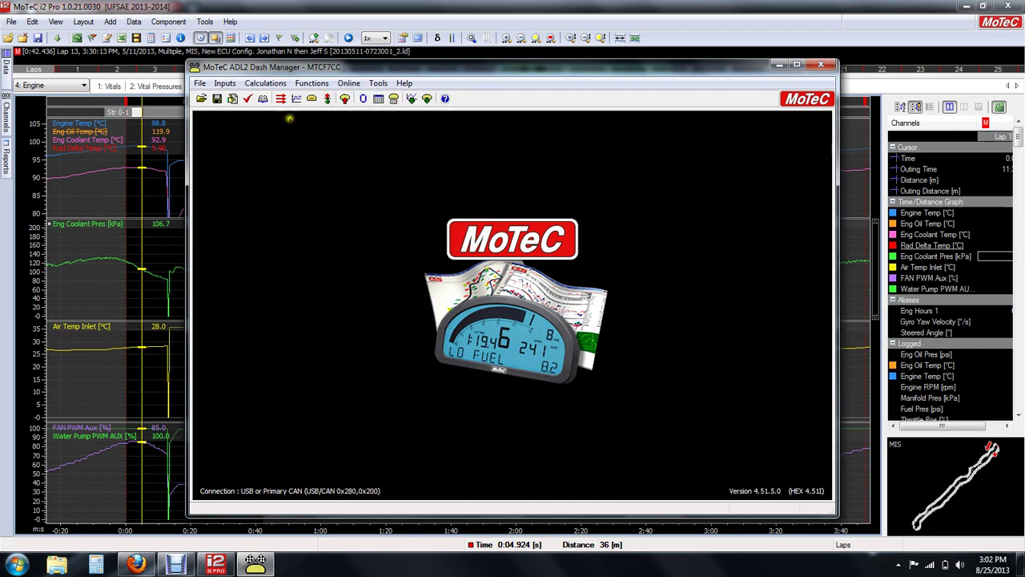
View the brake pressure calculations in the Channel Maths Setup, and close it unchanged
click(278, 87)
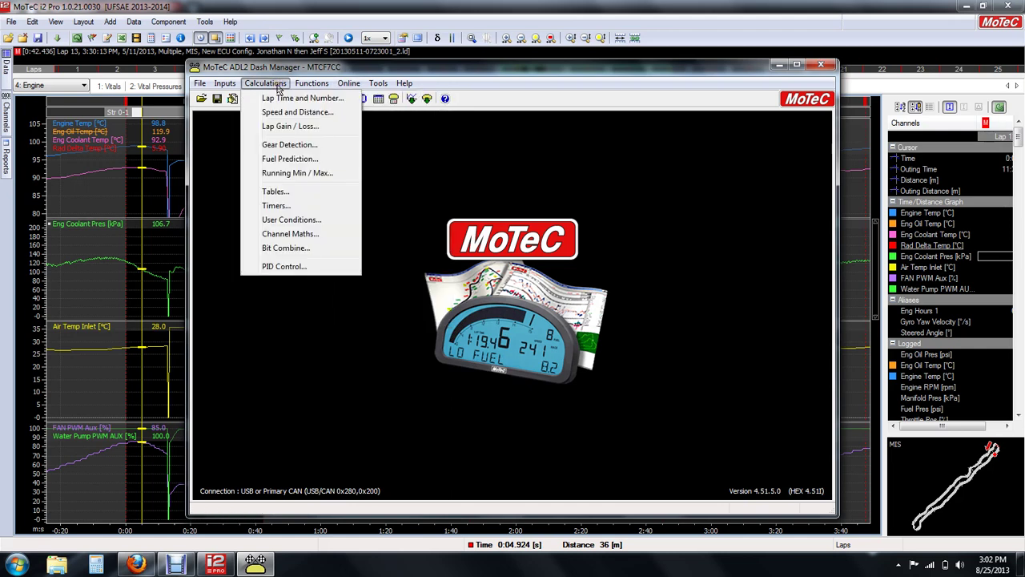
click(336, 238)
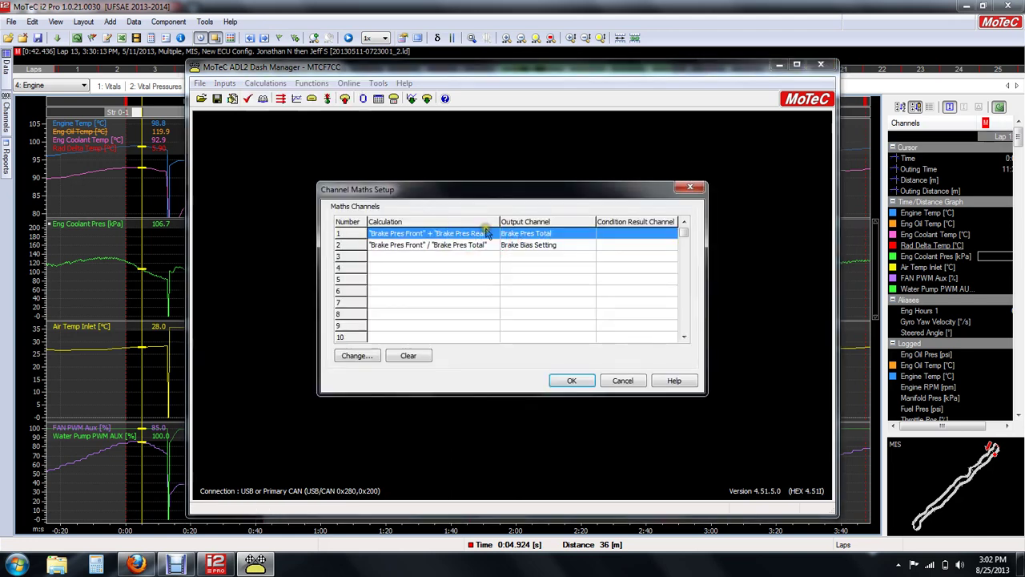
click(685, 199)
View the User Conditions and Alarms setups, closing each one unchanged
click(265, 84)
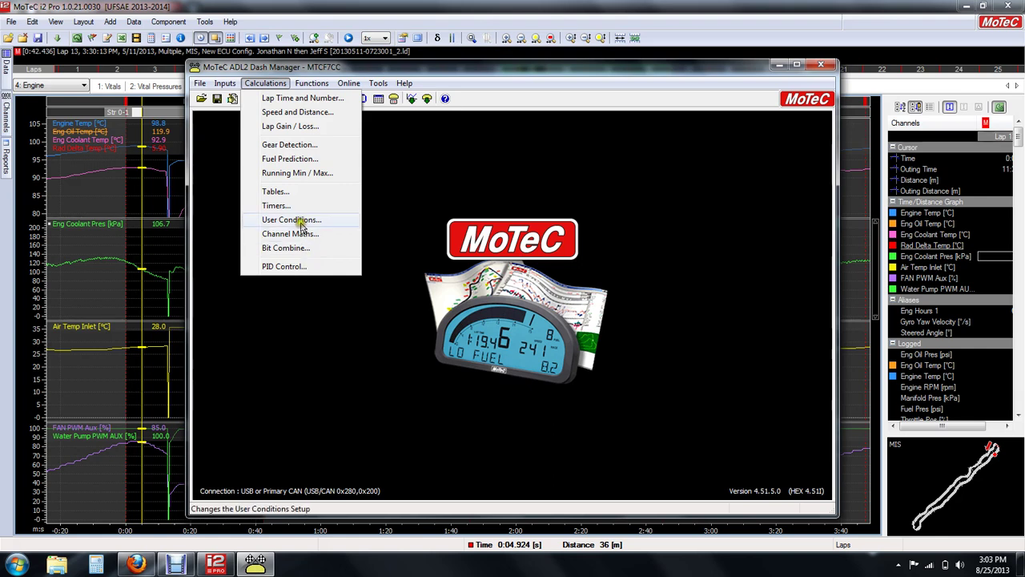
click(298, 220)
click(648, 169)
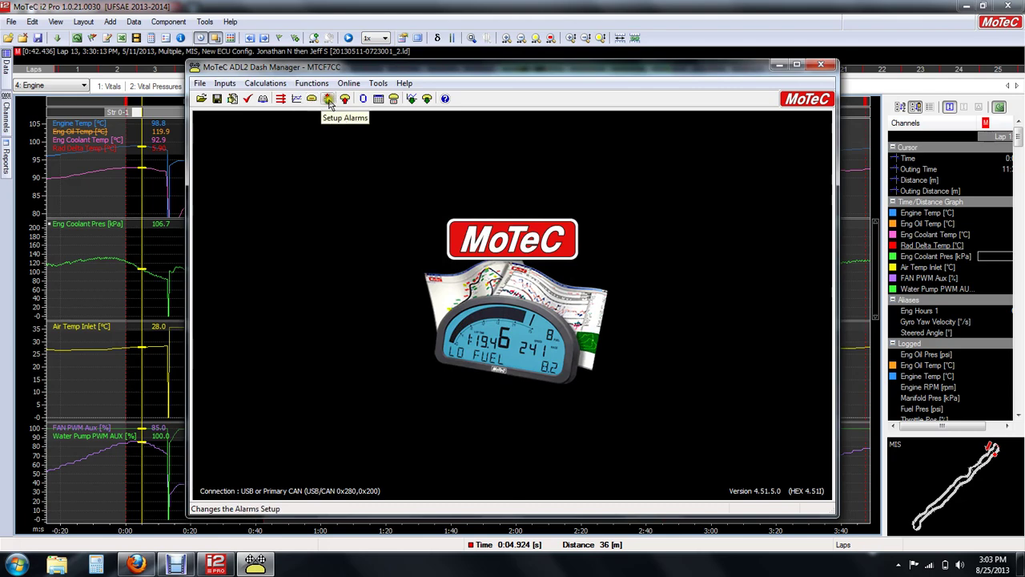
click(326, 100)
click(665, 156)
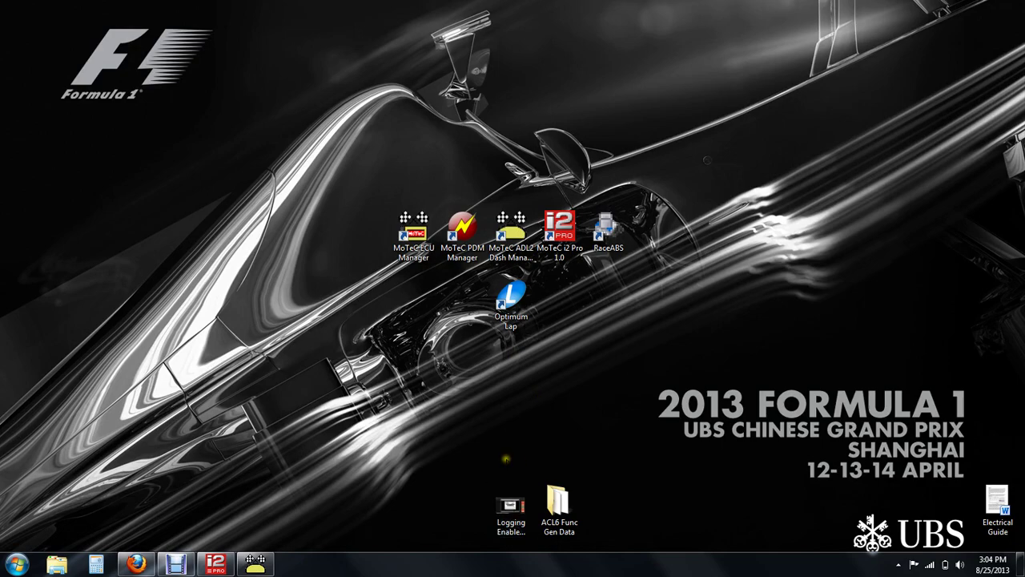
Return to ADL2 Dash Manager, examine the start and stop conditions in the Logging Setup, and close it unchanged
click(313, 541)
click(215, 564)
click(255, 564)
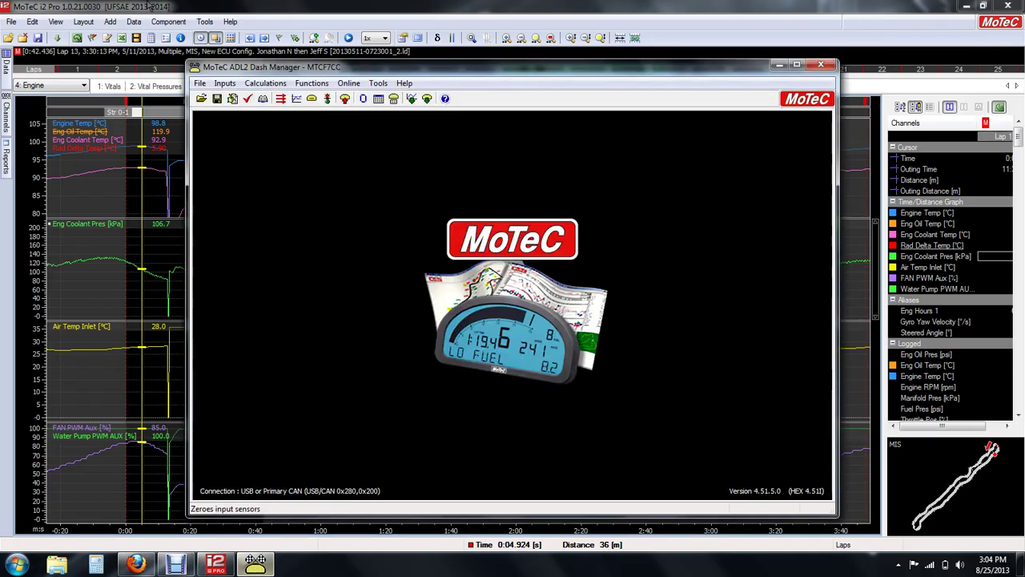
click(297, 97)
click(373, 155)
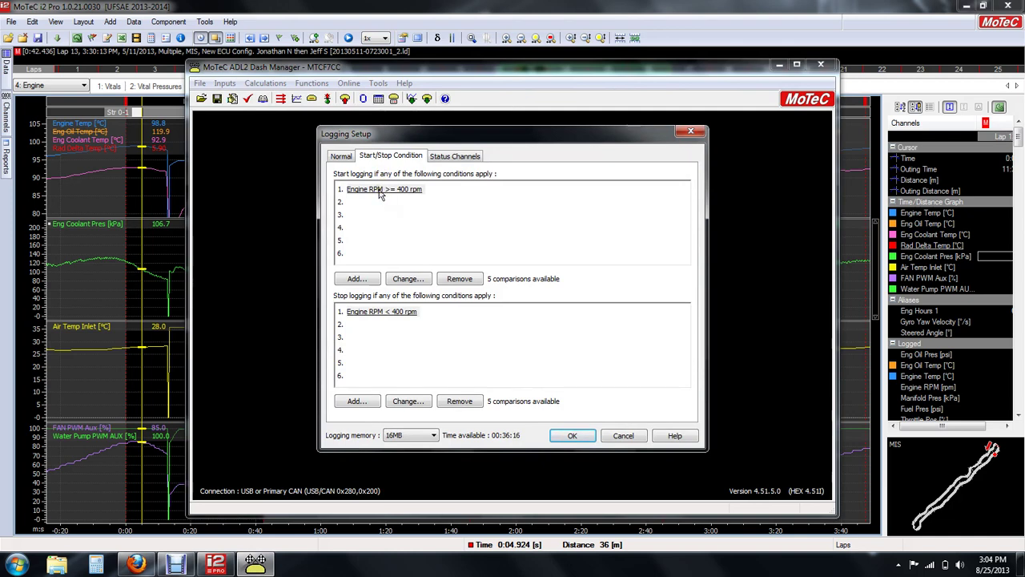
click(374, 313)
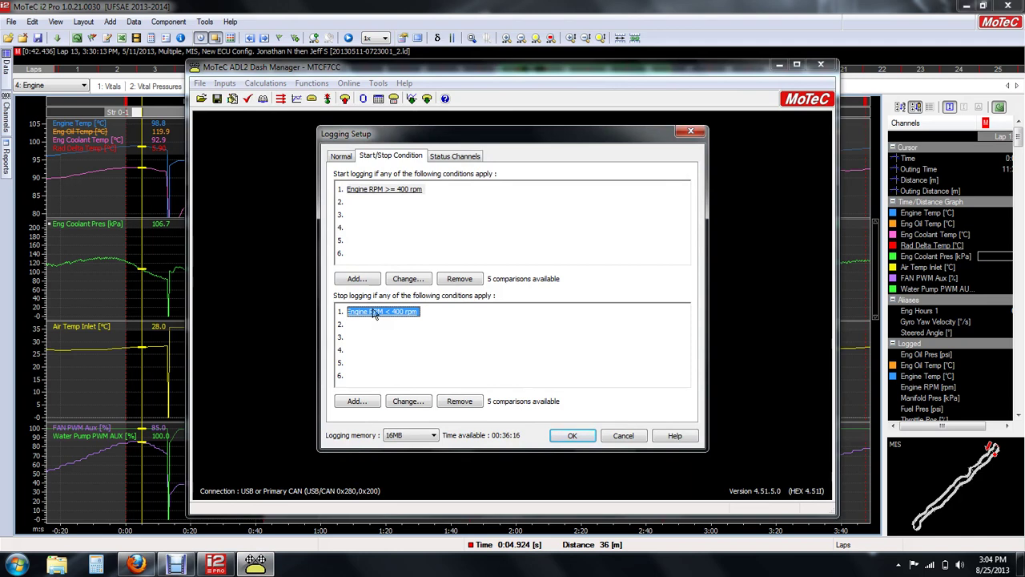
click(691, 131)
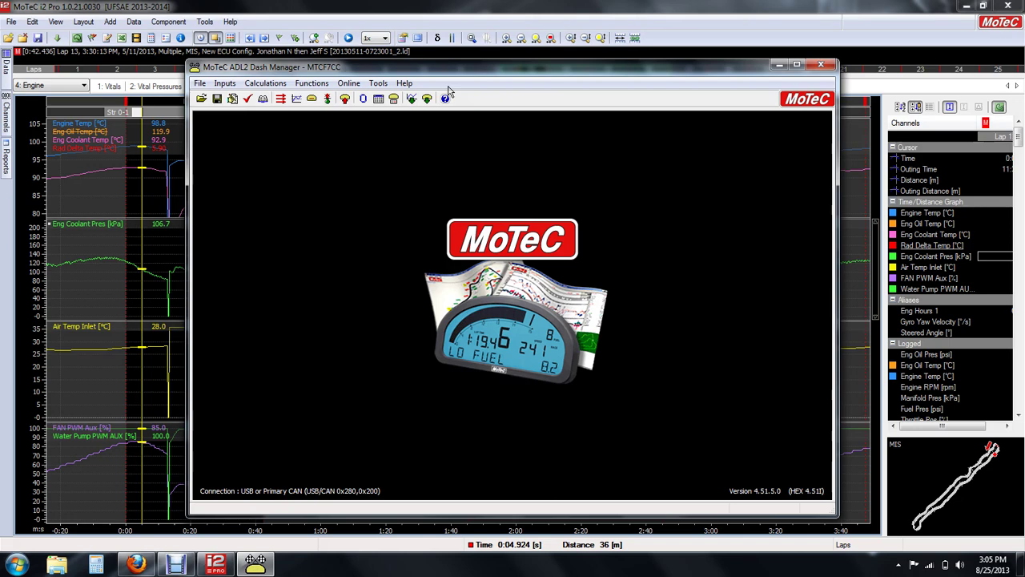
Open the Logging Enable Switch image from the desktop, view it full size, and close it
key(super+d)
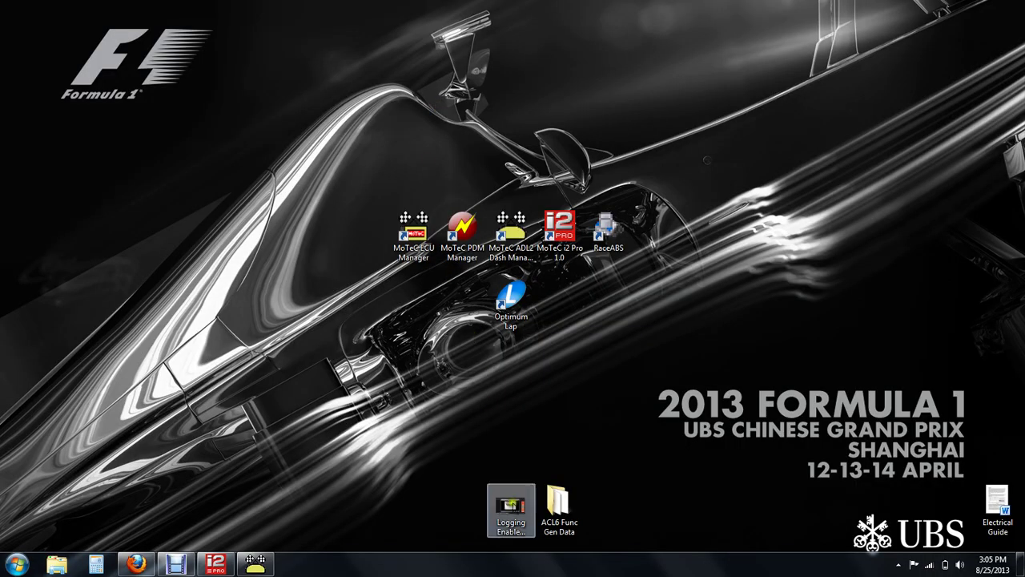
double_click(511, 507)
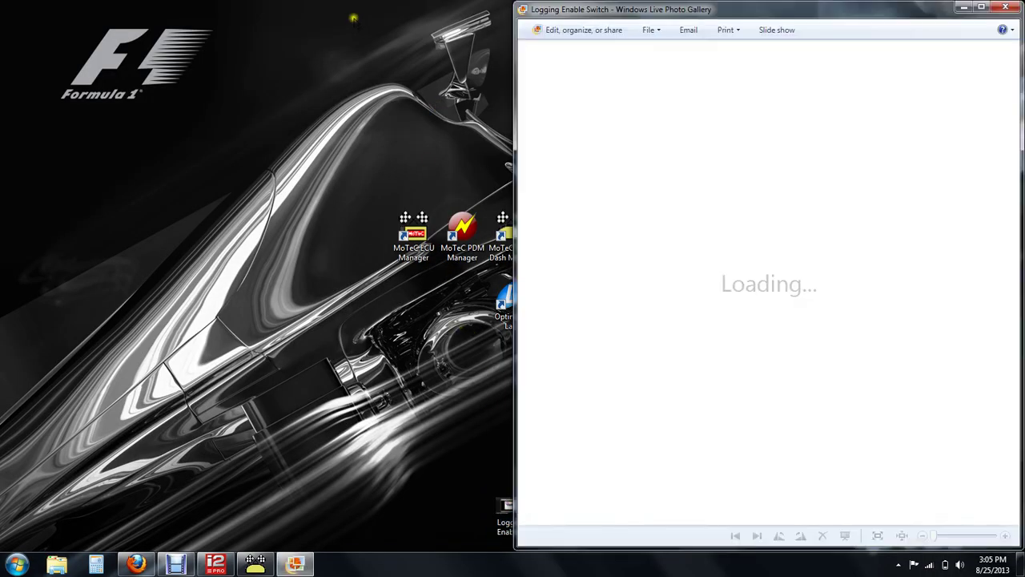
click(982, 9)
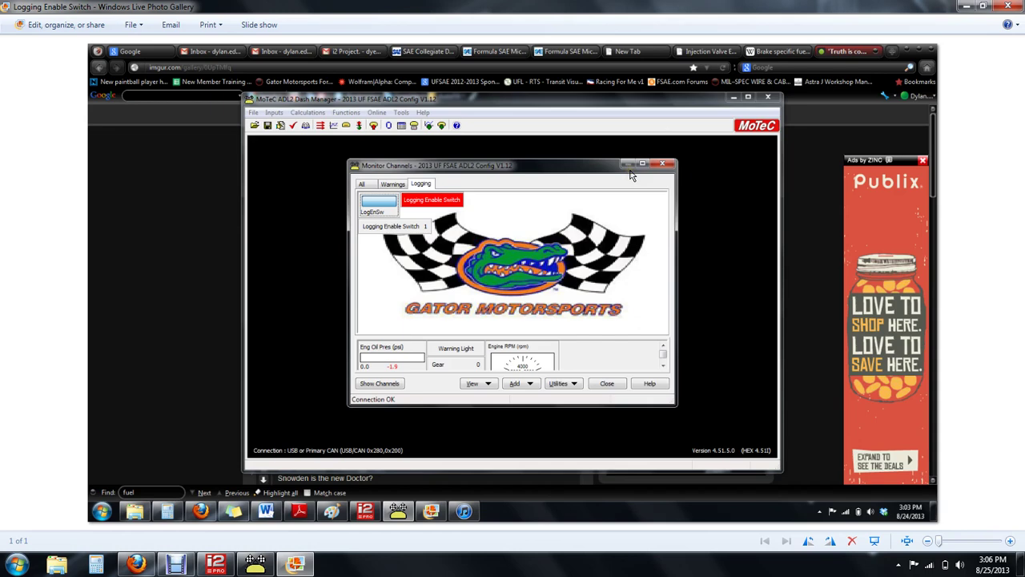
click(1008, 8)
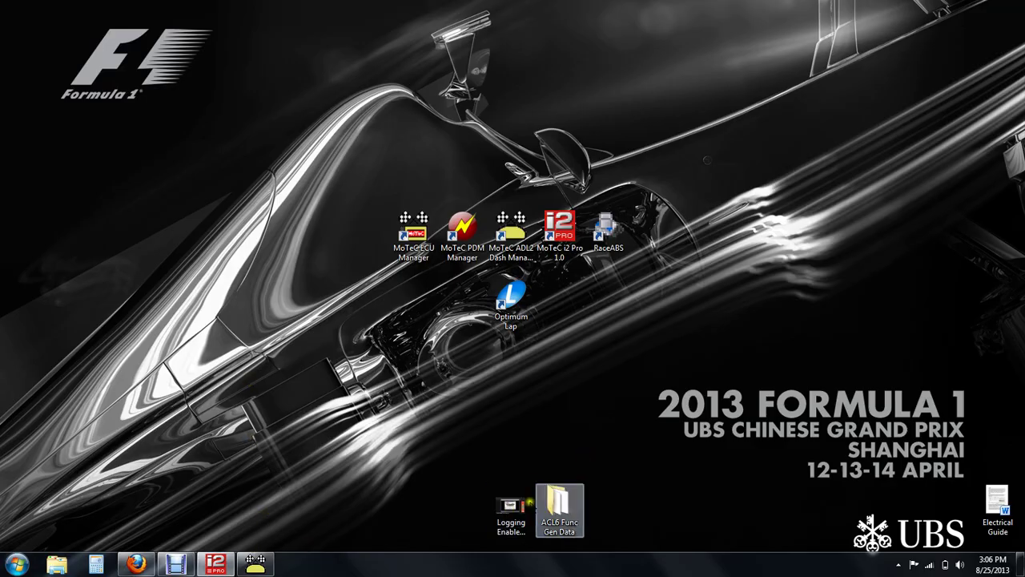
Switch to MoTeC i2 Pro and open the CAN0 log from 8/15/2013 3:33:46 PM in the ACL6 Func Gen Data folder
click(213, 570)
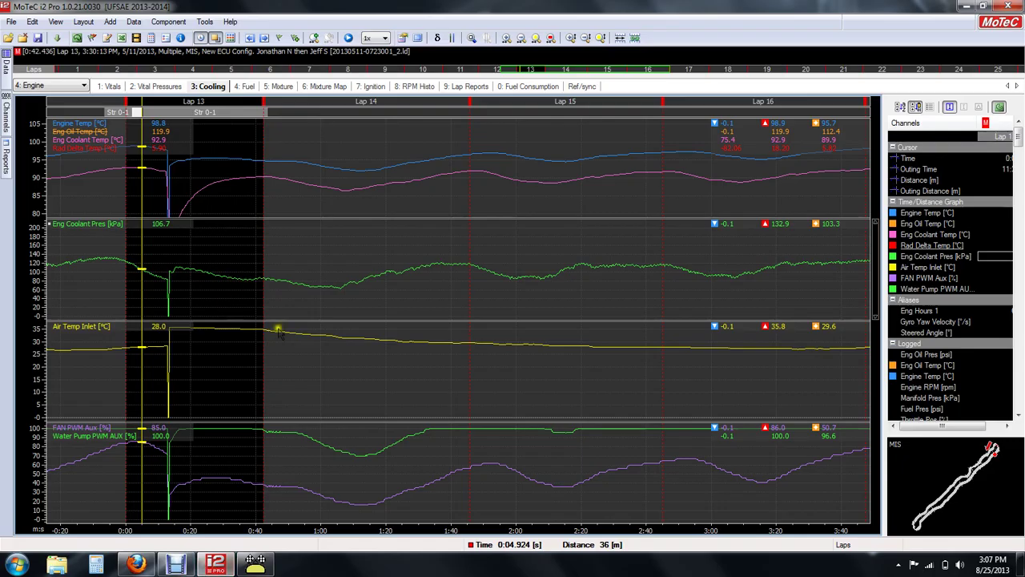
drag(193, 382, 352, 383)
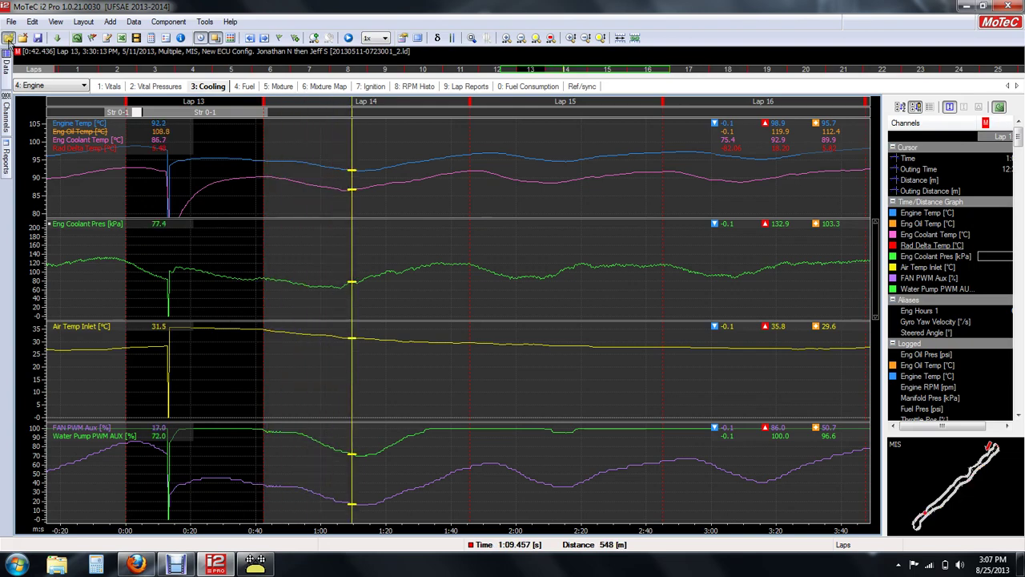
click(8, 40)
drag(279, 230, 279, 164)
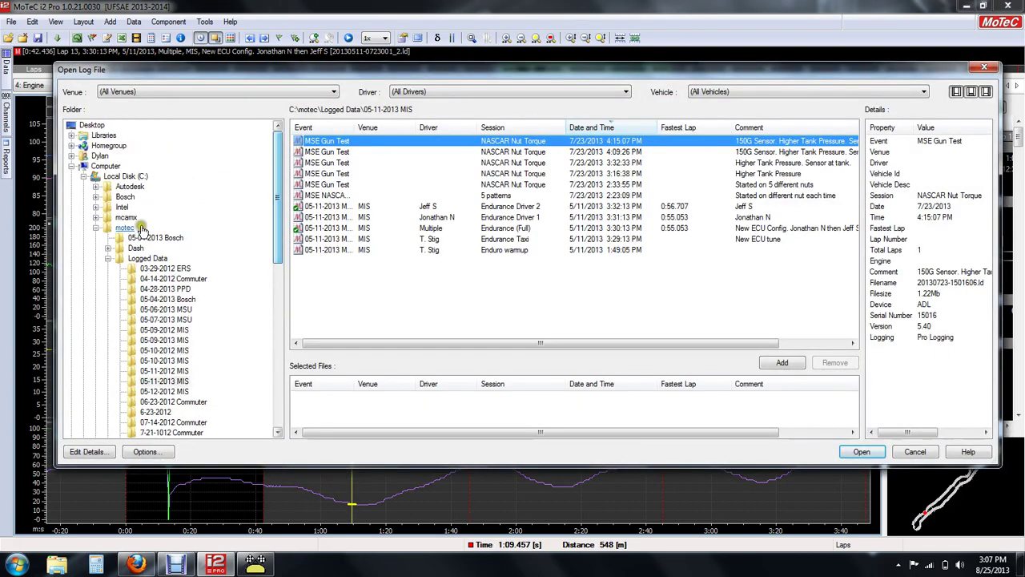
click(96, 228)
click(72, 166)
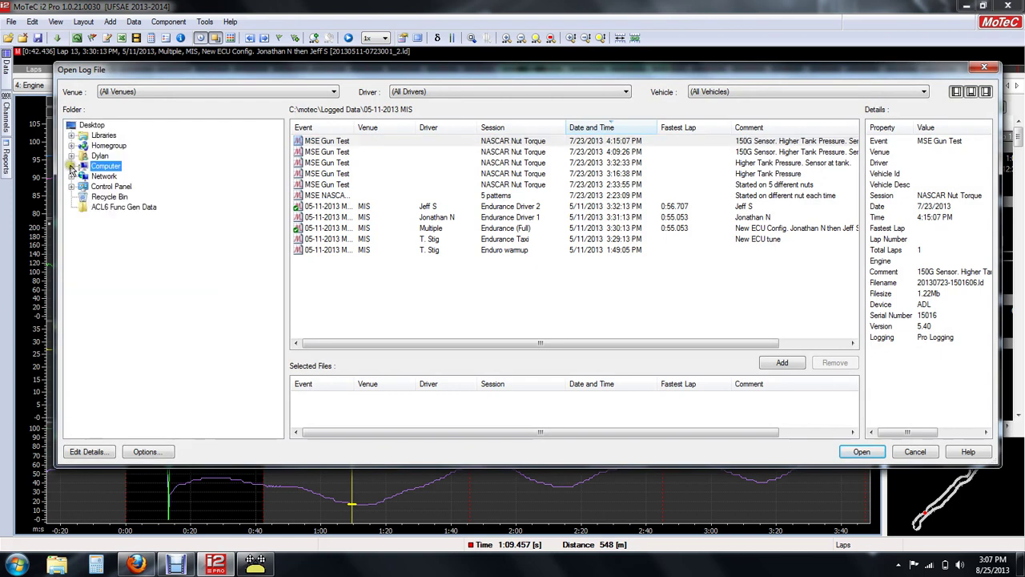
click(110, 209)
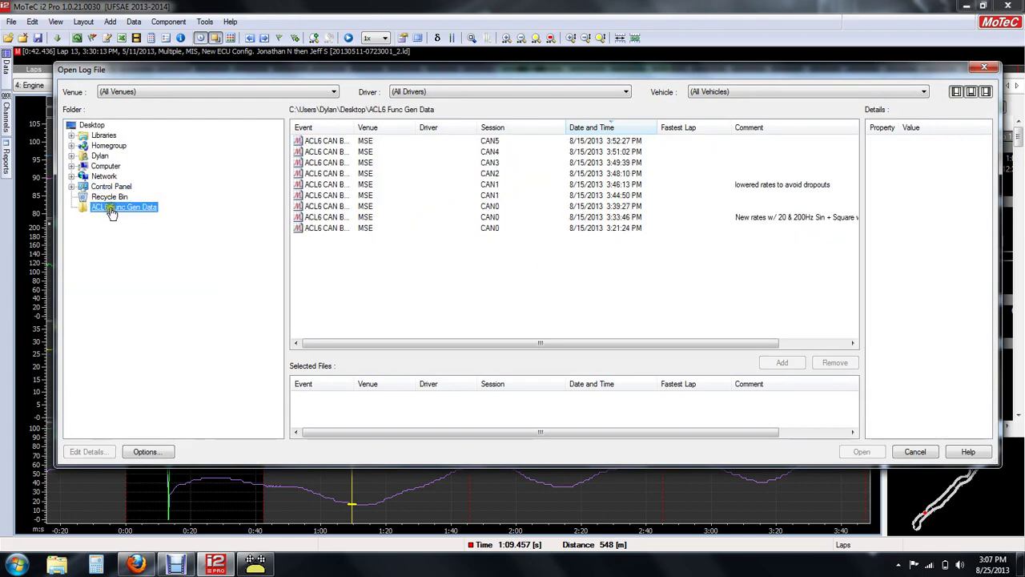
click(484, 220)
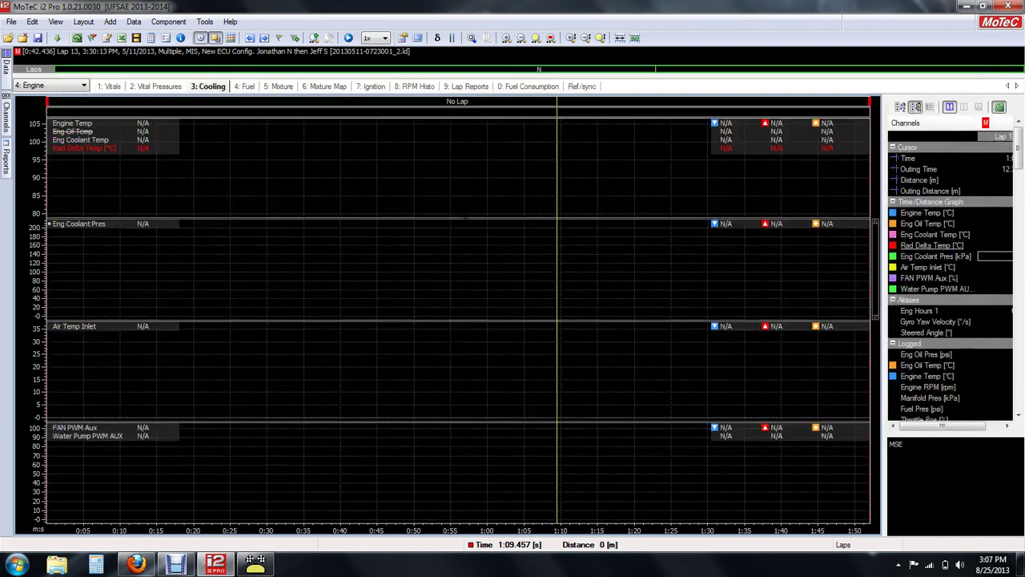
double_click(463, 216)
Switch to the Random workbook and display Worksheet (2) with the SVIM 100 voltage channels
click(77, 86)
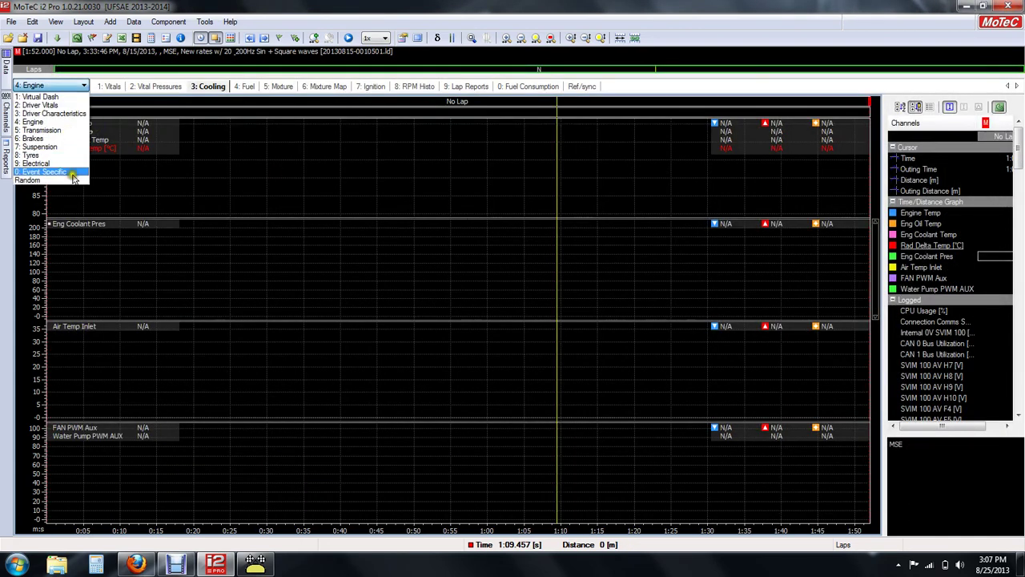
click(67, 175)
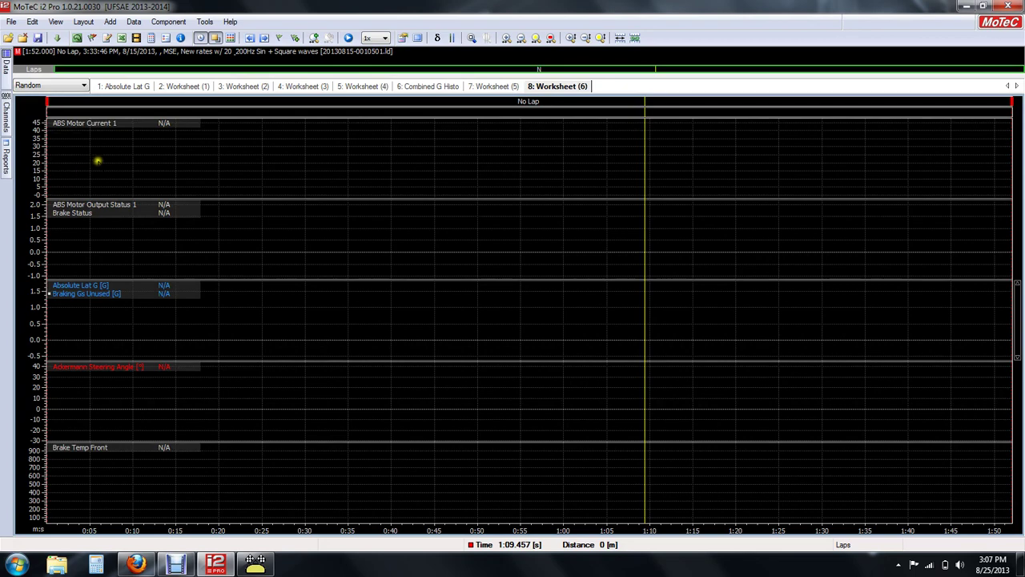
click(183, 88)
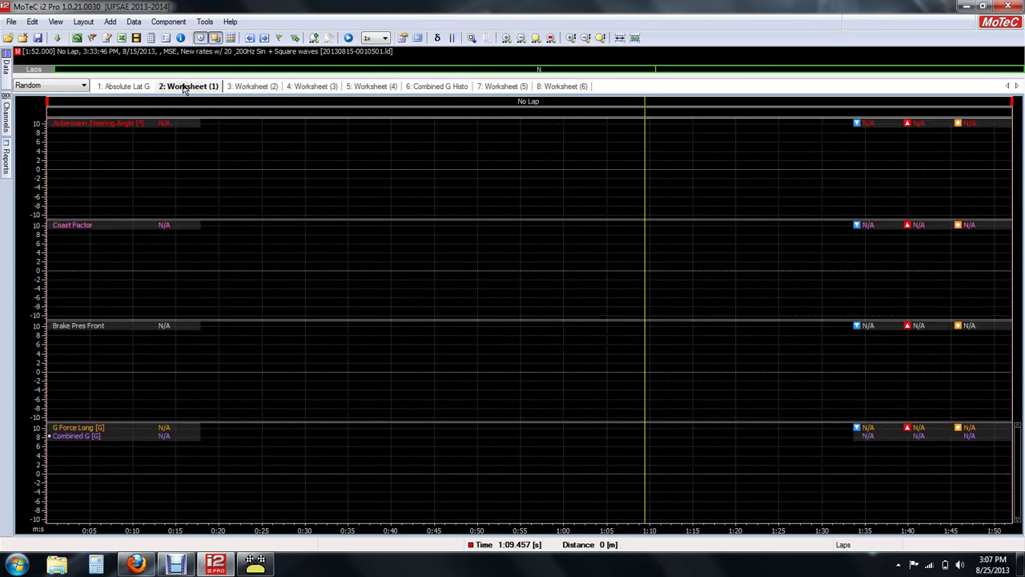
click(137, 85)
click(247, 89)
click(312, 86)
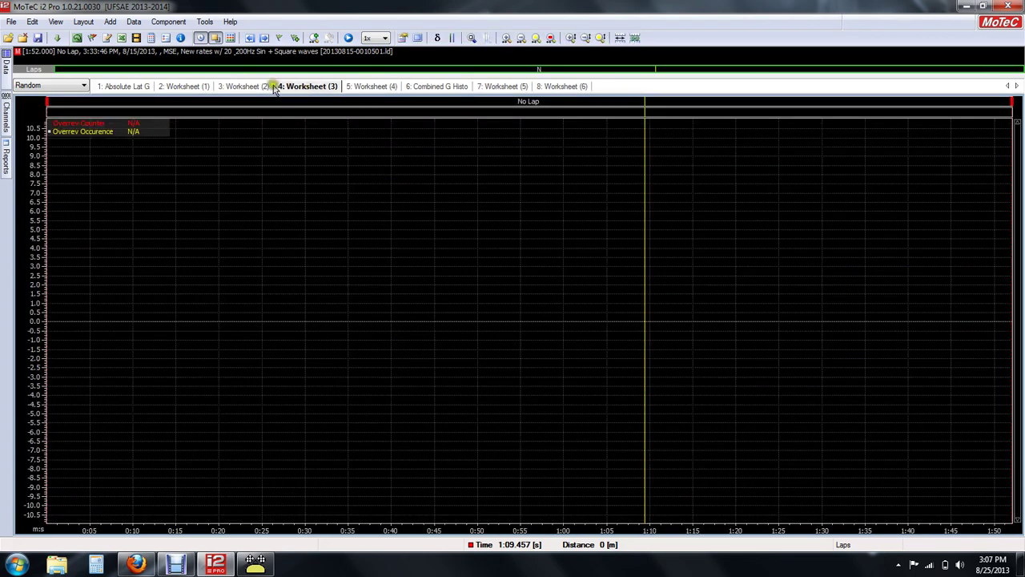
click(253, 87)
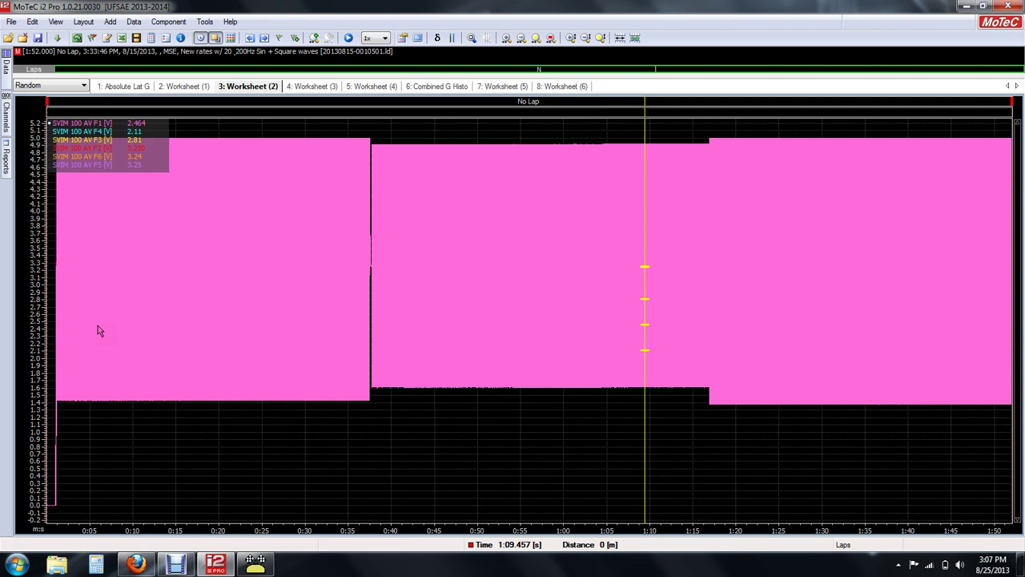
Zoom the time axis in around 5.875 s until several individual cycles of the SVIM 100 voltage waveforms are distinguishable
click(98, 329)
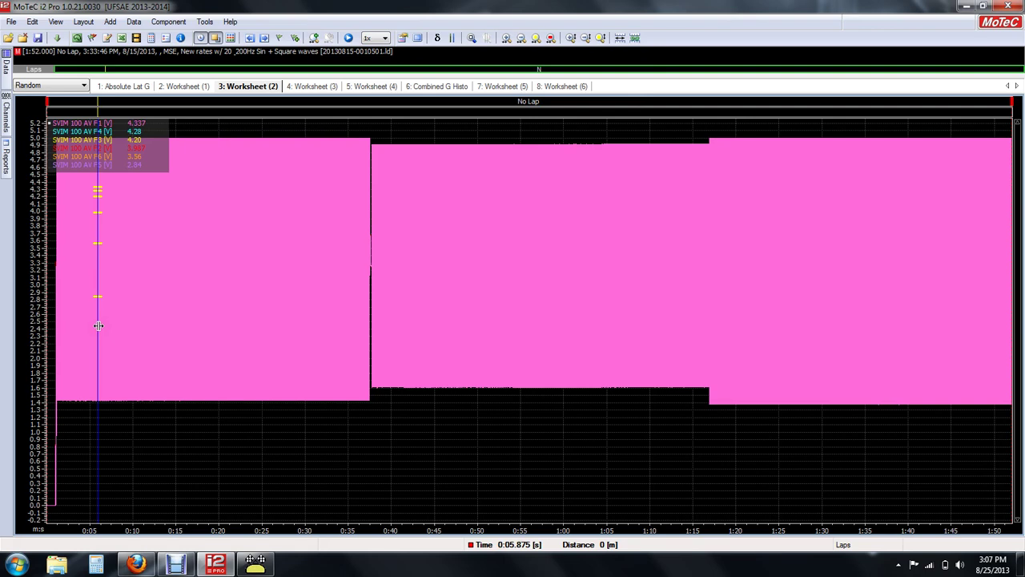
scroll(98, 325, up, 5)
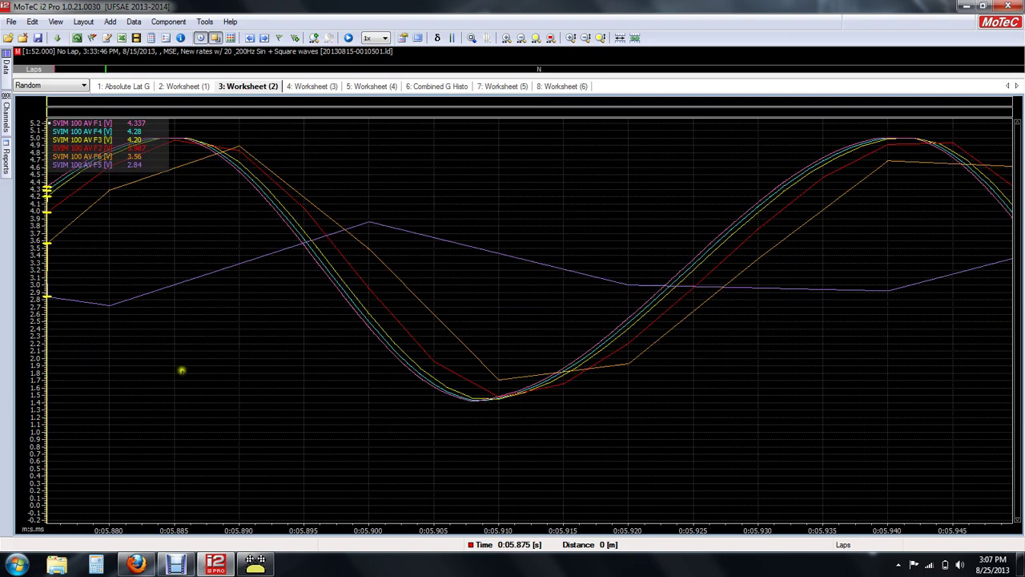
scroll(182, 371, down, 2)
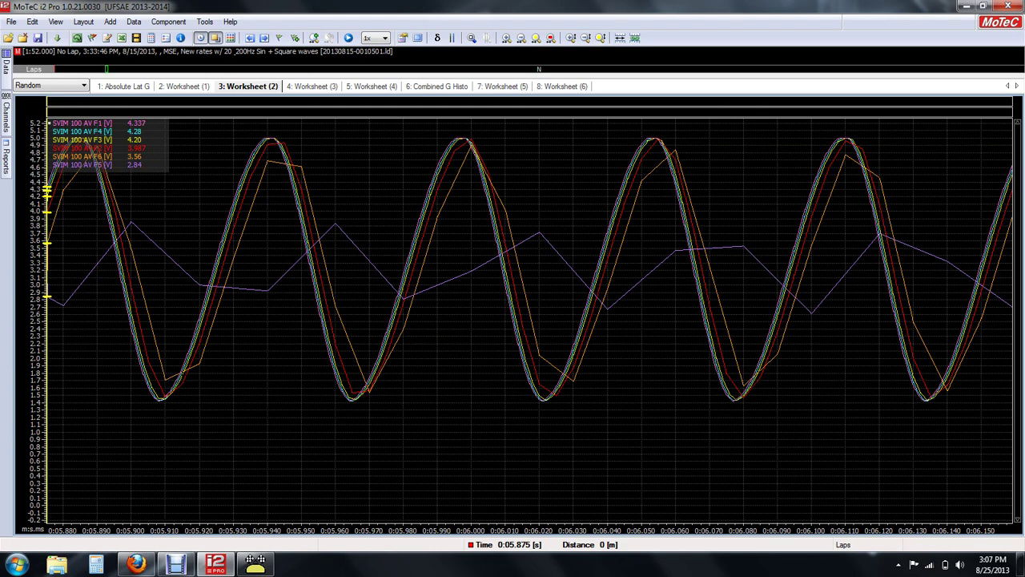
Check the sampling rate of each of the six SVIM 100 AV channels, F1 through F6, without changing them
right_click(93, 125)
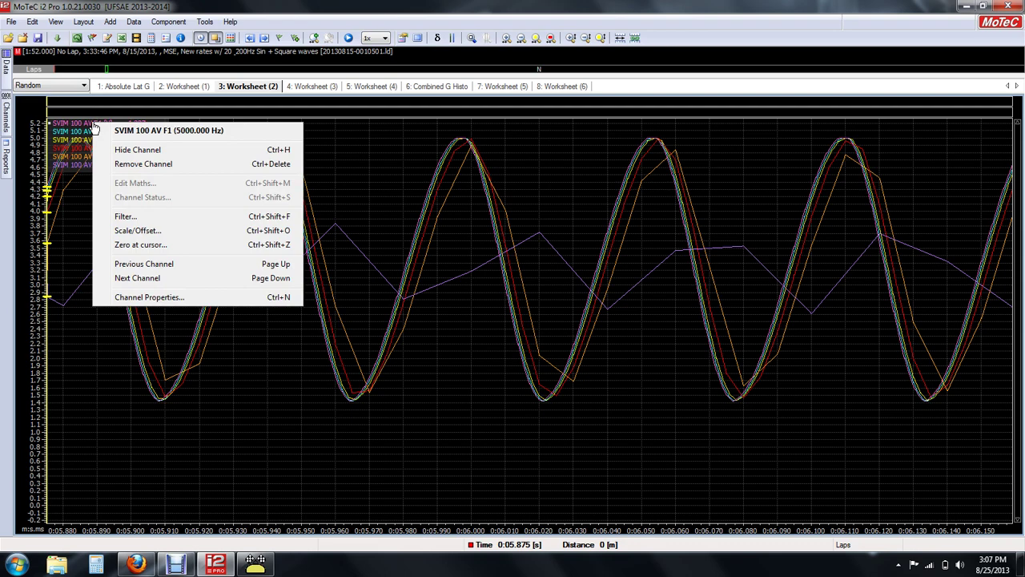
right_click(82, 133)
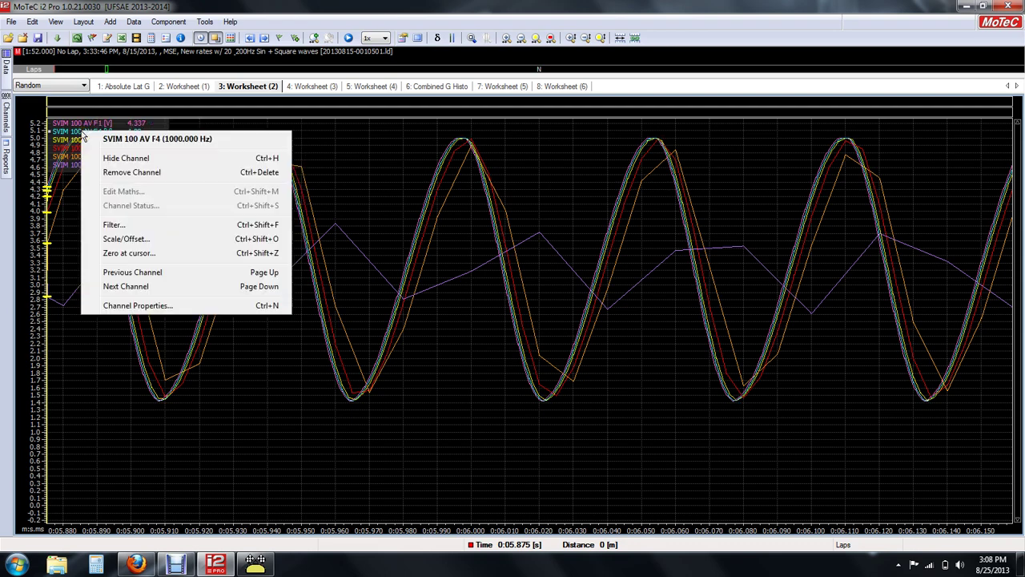
right_click(70, 142)
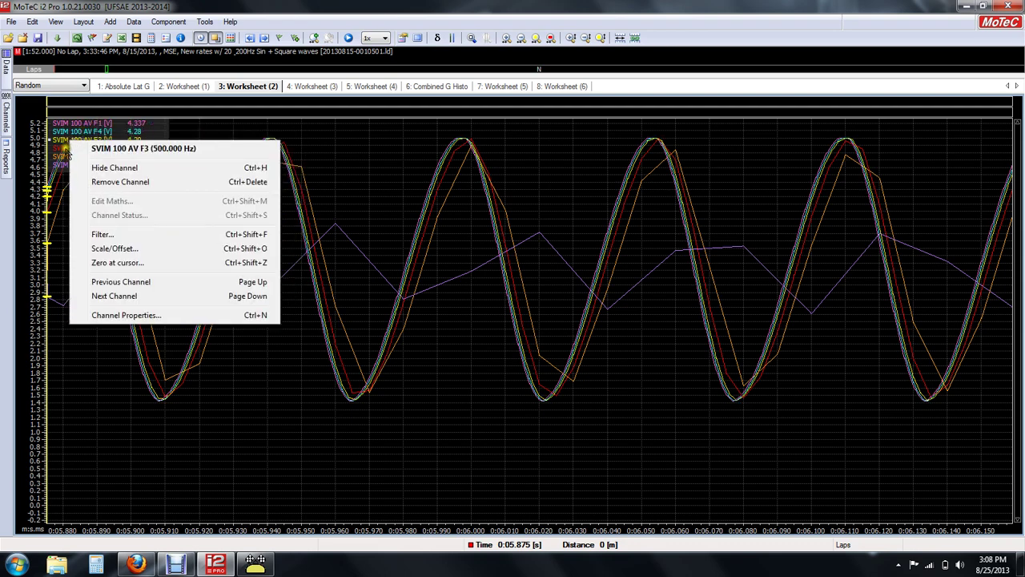
right_click(60, 146)
right_click(59, 158)
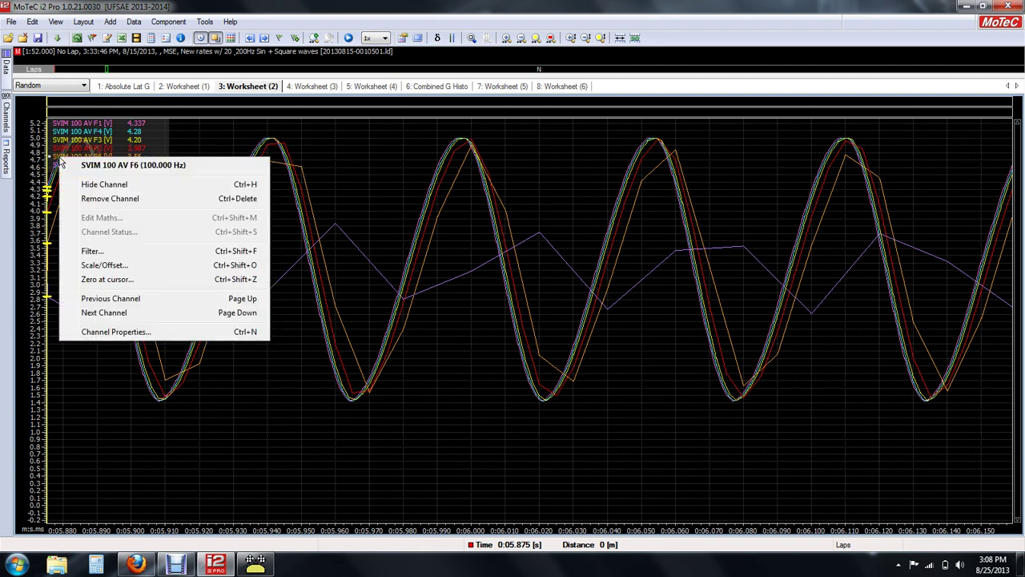
right_click(54, 165)
click(293, 144)
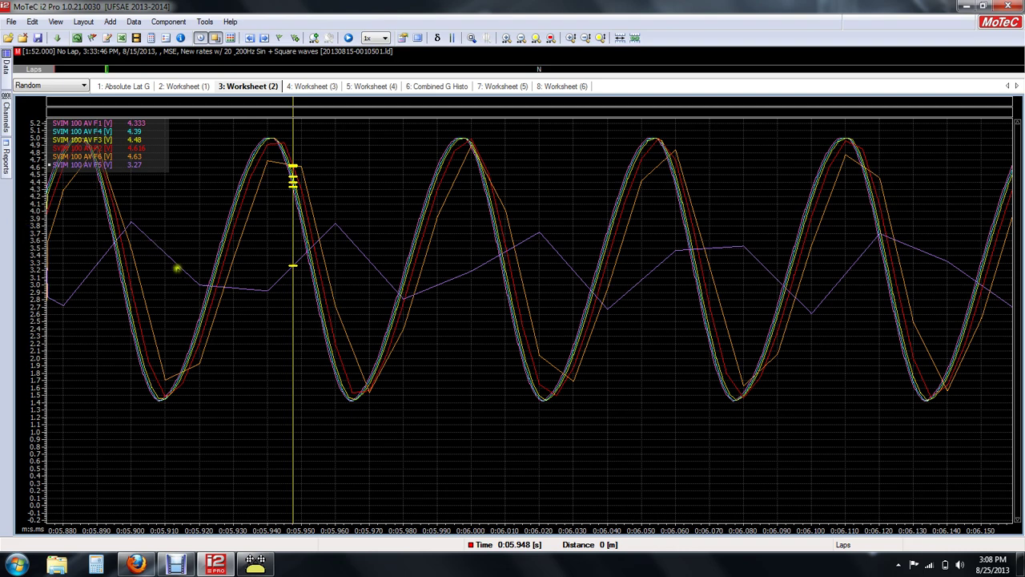
Place the cursor at 5.995 s and show the voltage traces as individual sample points
drag(312, 332, 455, 349)
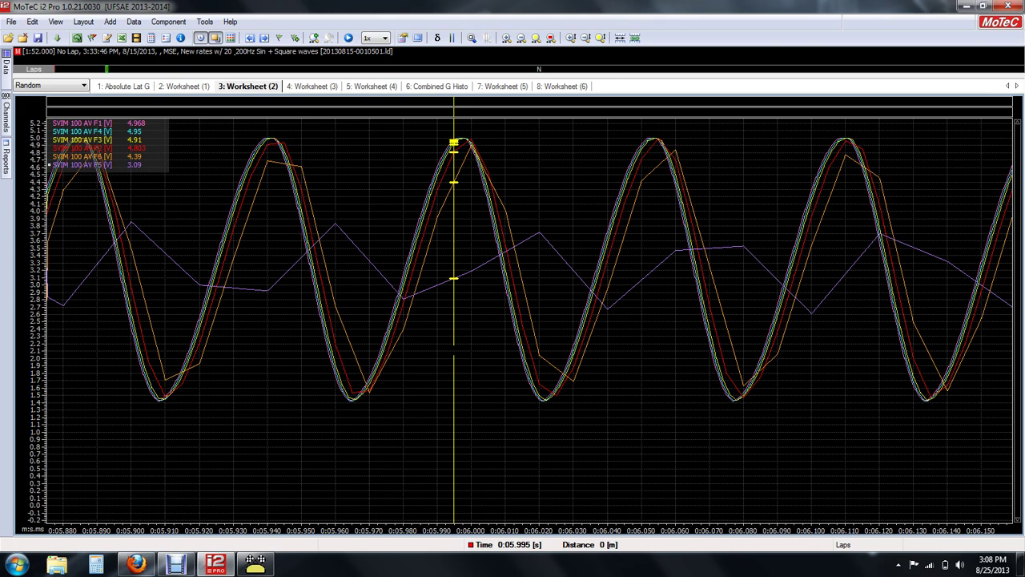
key(d)
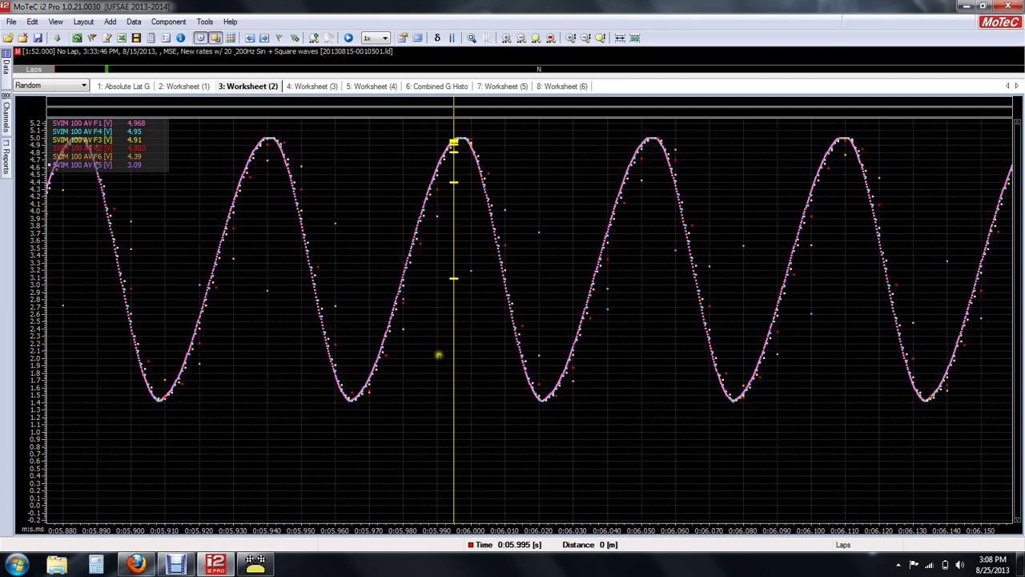
click(488, 359)
Step the cursor back through the samples to 5.975 s to compare how often each SVIM channel's value updates
key(Left)
key(Left)
key(Left)
key(Left)
key(Left)
key(Left)
key(Left)
key(Left)
key(Left)
key(Left)
key(Left)
key(Left)
key(Left)
key(Left)
key(Left)
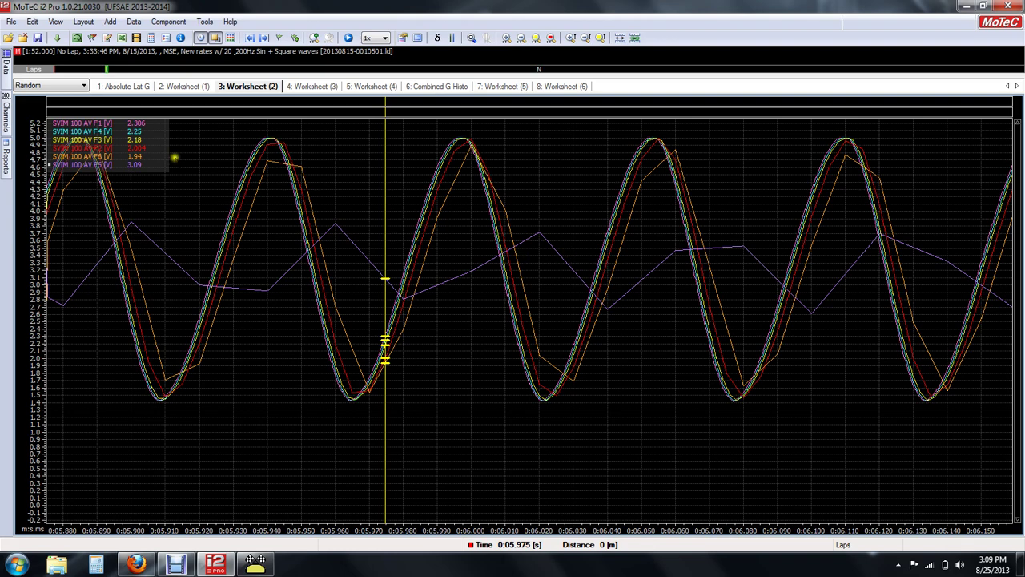
Compare the SVIM channel values at 6.044 s, 5.983 s and 6.068 s, and check the sampling rate of channel F6
drag(464, 273, 620, 370)
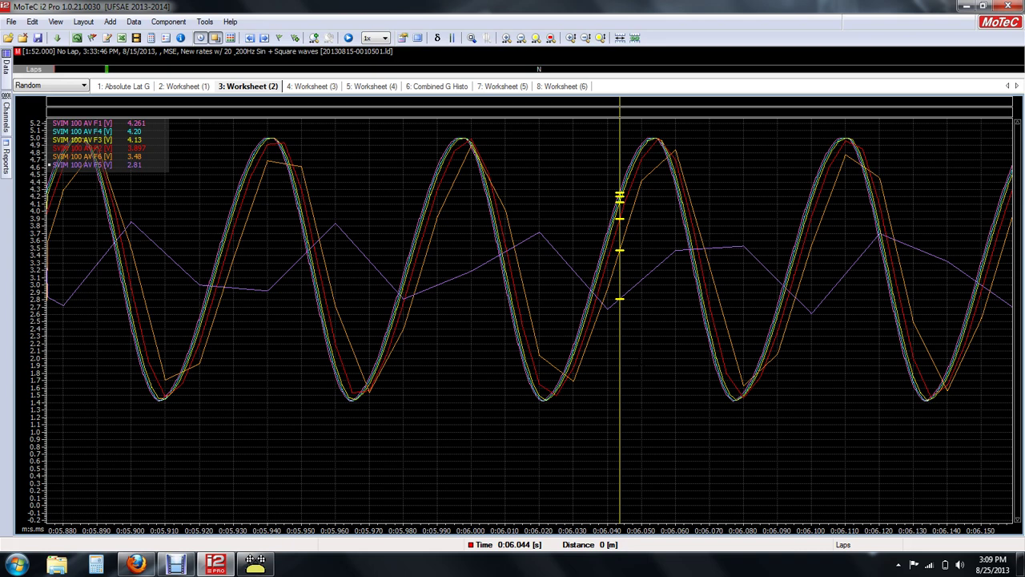
right_click(66, 163)
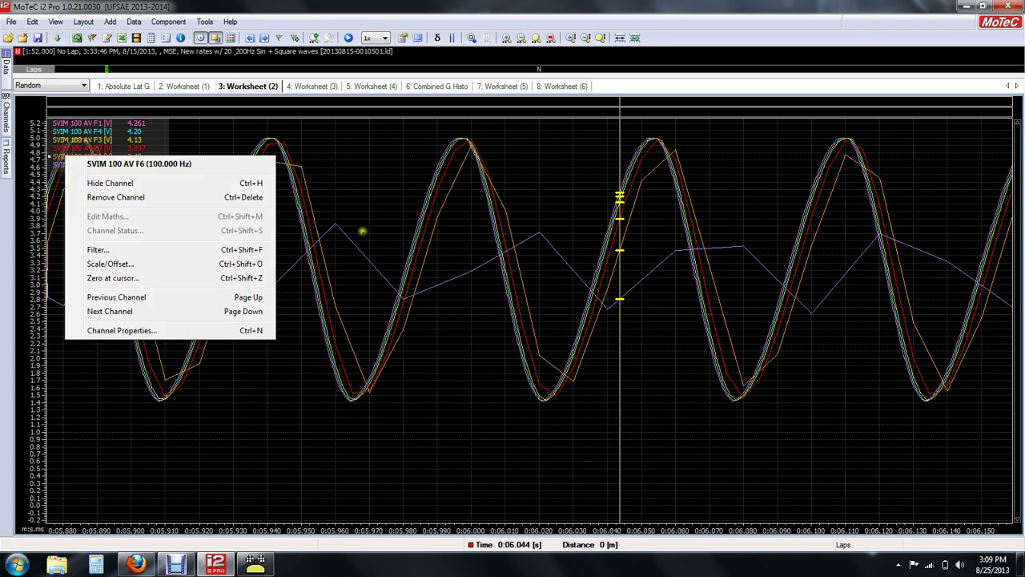
click(411, 229)
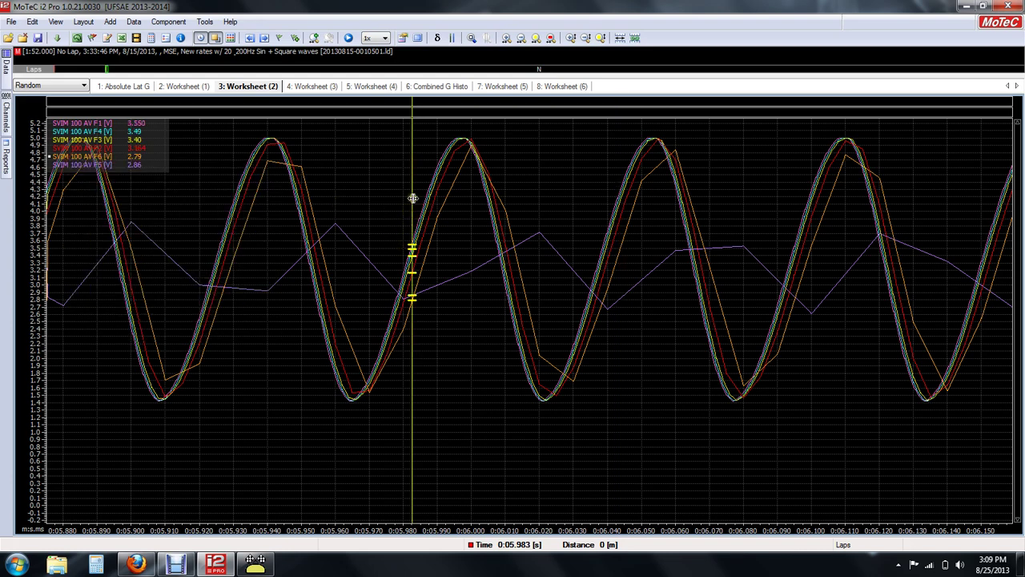
drag(463, 170, 702, 244)
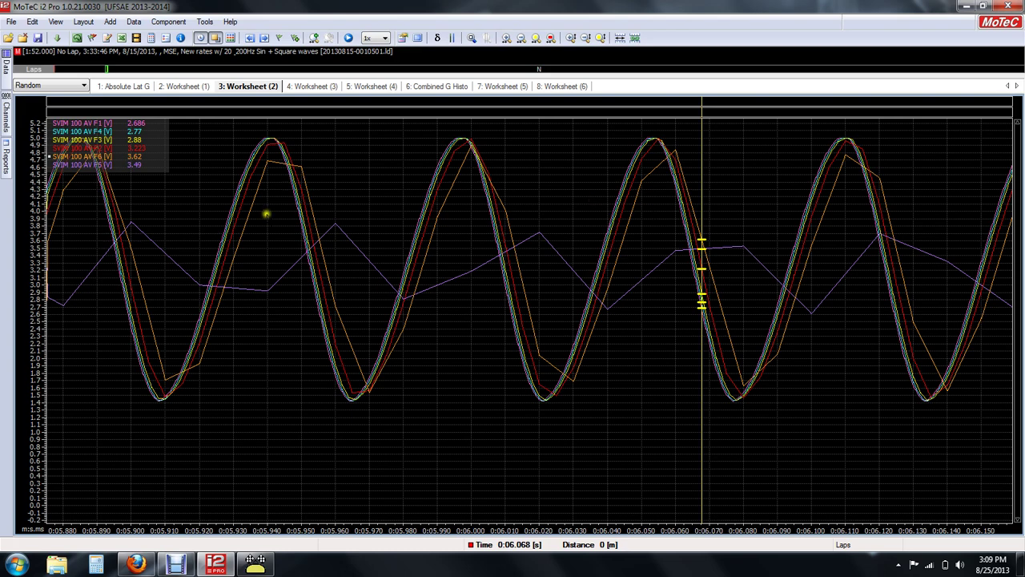
Hide the SVIM 100 AV F5, F6 and F2 channels so only F1, F4 and F3 remain plotted
right_click(102, 170)
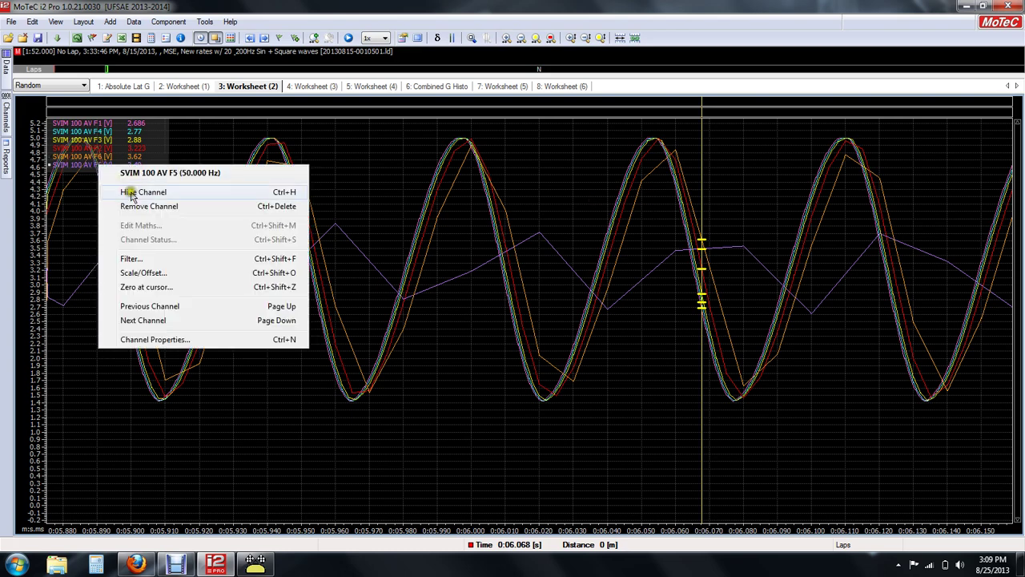
click(128, 191)
right_click(98, 157)
click(129, 200)
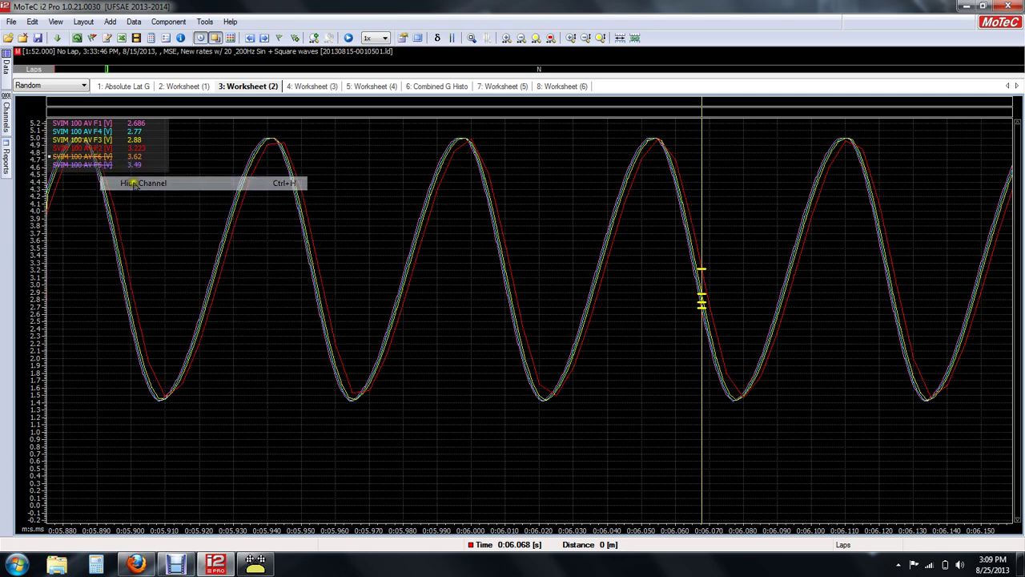
right_click(98, 149)
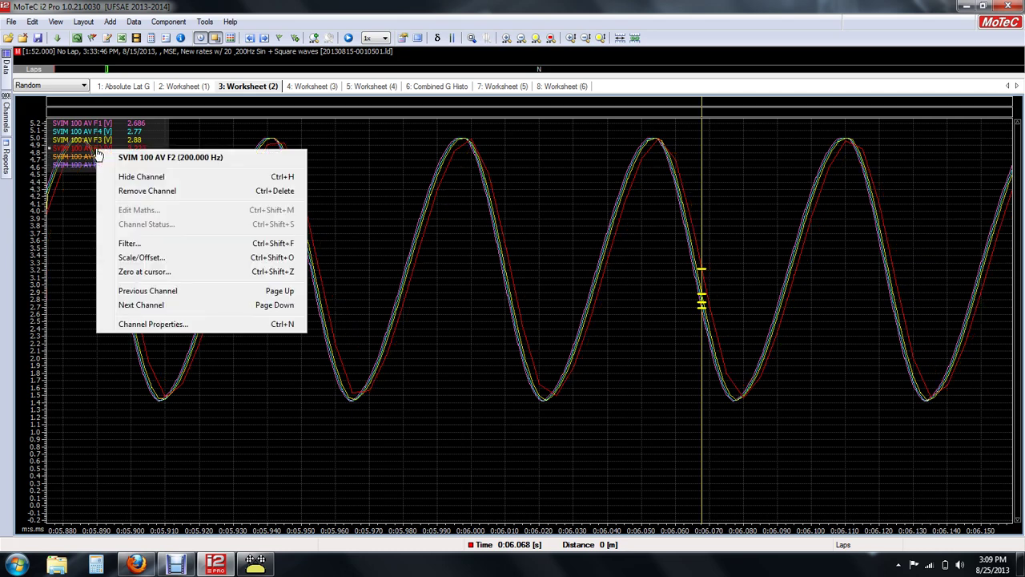
click(142, 177)
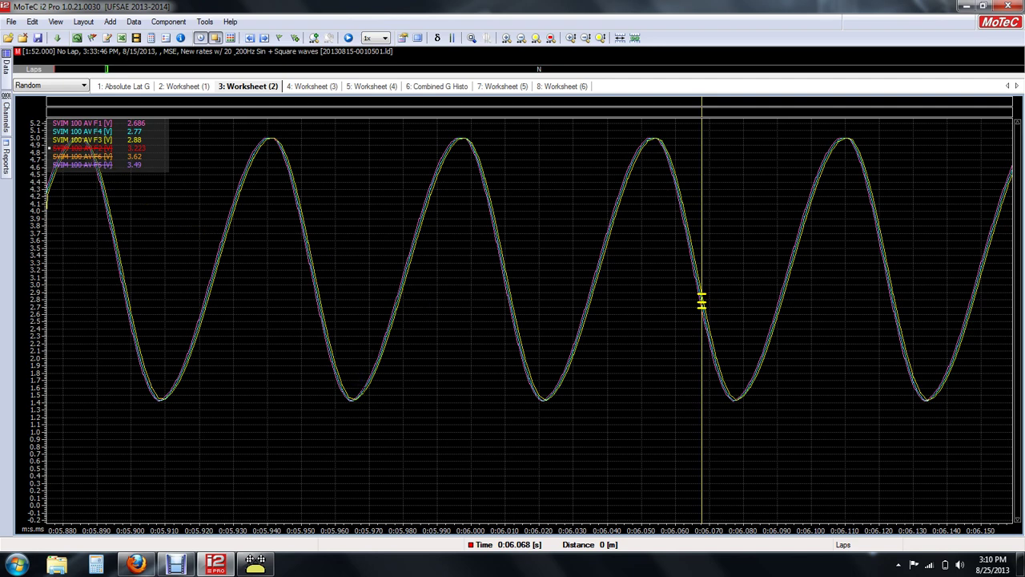
Zoom the time axis to about 5.967–6.013 s and place the cursor at 5.978 s on the rising slope
drag(358, 375, 516, 378)
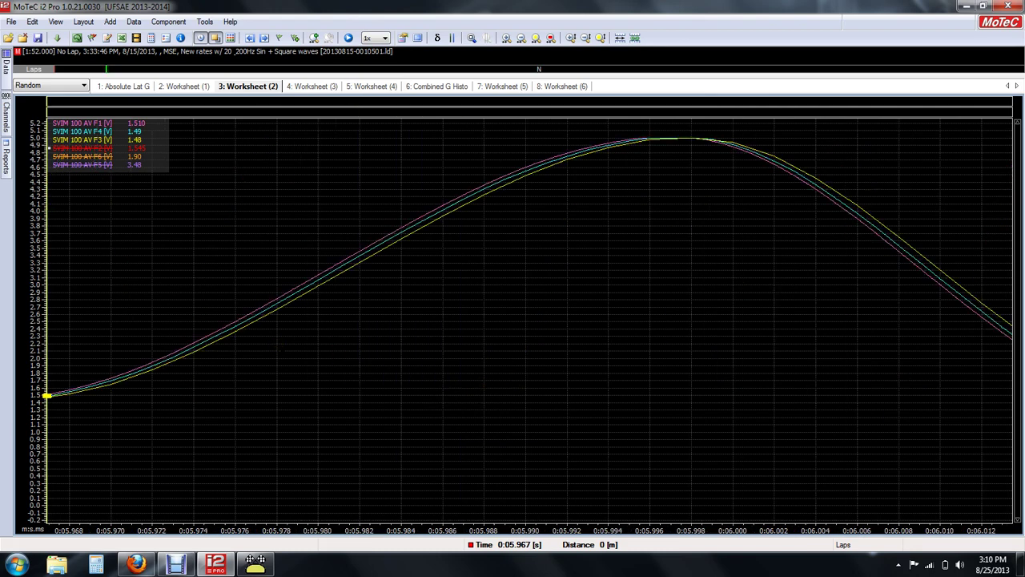
click(276, 339)
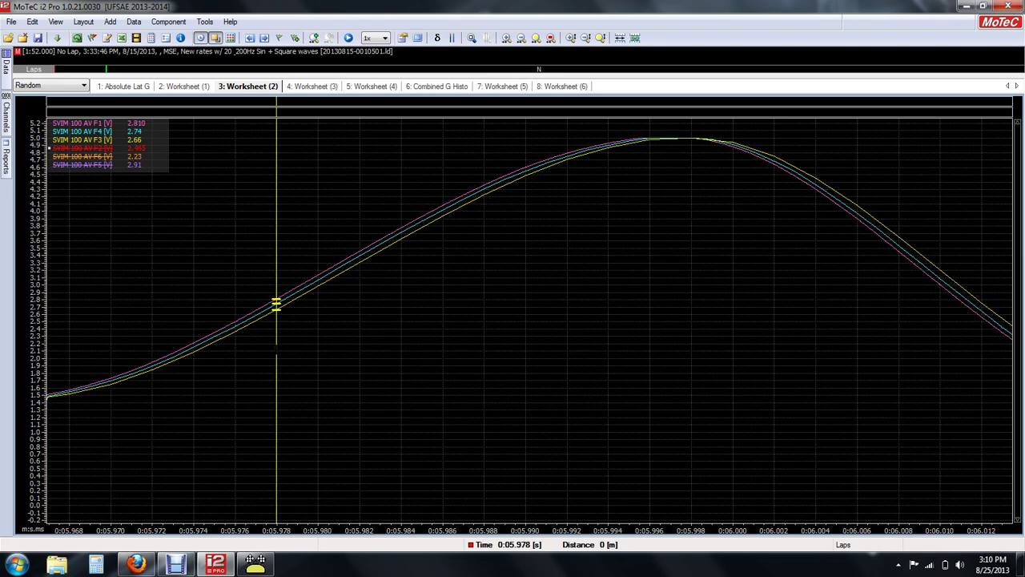
click(274, 347)
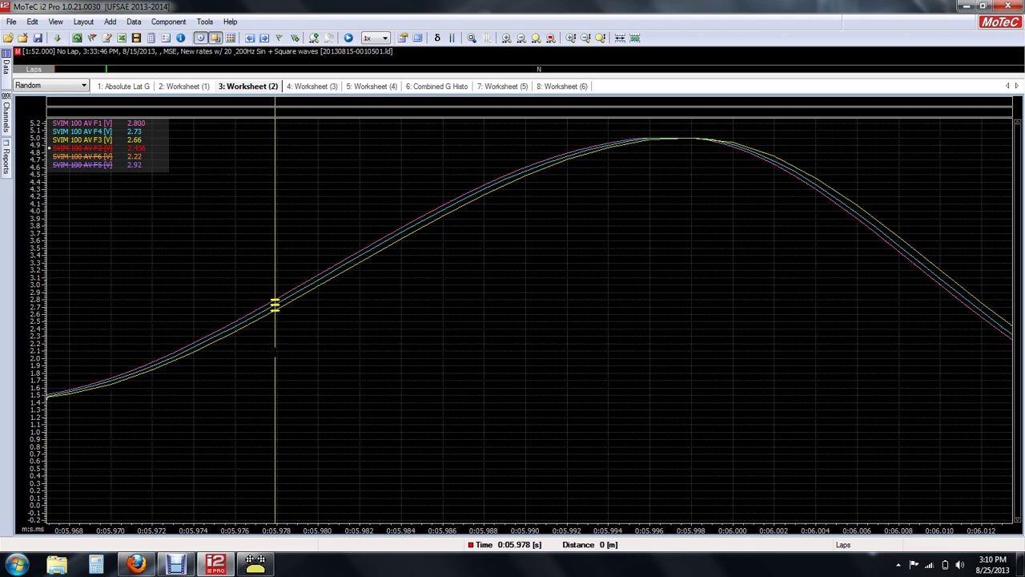
Set a reference cursor at 5.978 s and fine-adjust the main cursor to 5.979 s to measure the channels' voltage differences
click(93, 165)
key(r)
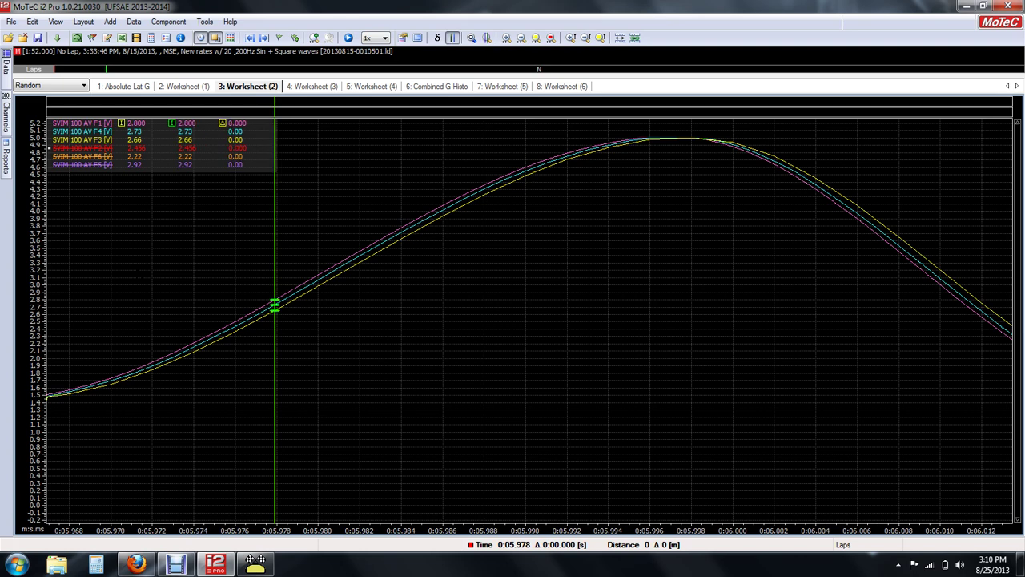
drag(430, 374, 297, 468)
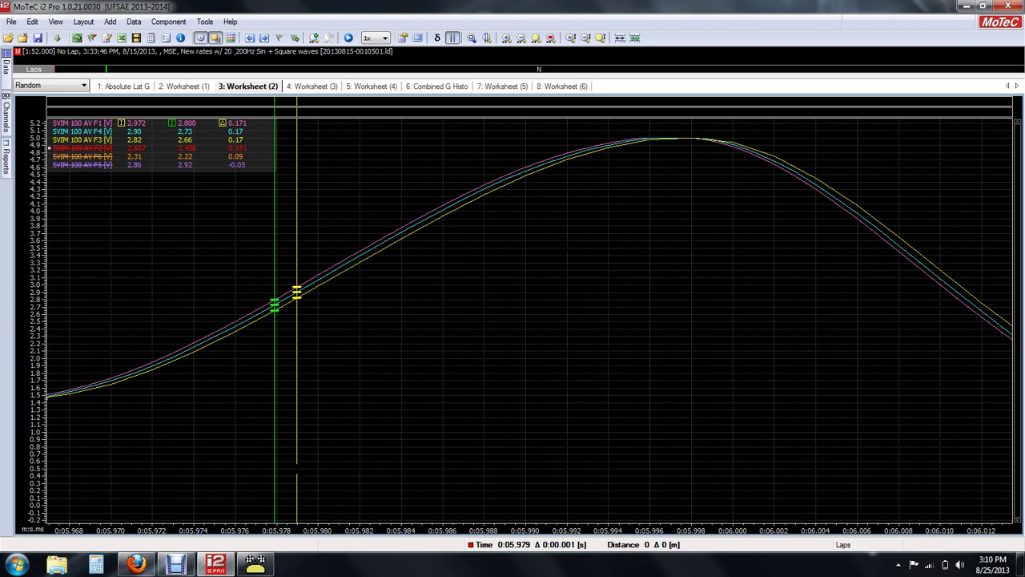
key(Left)
key(Left)
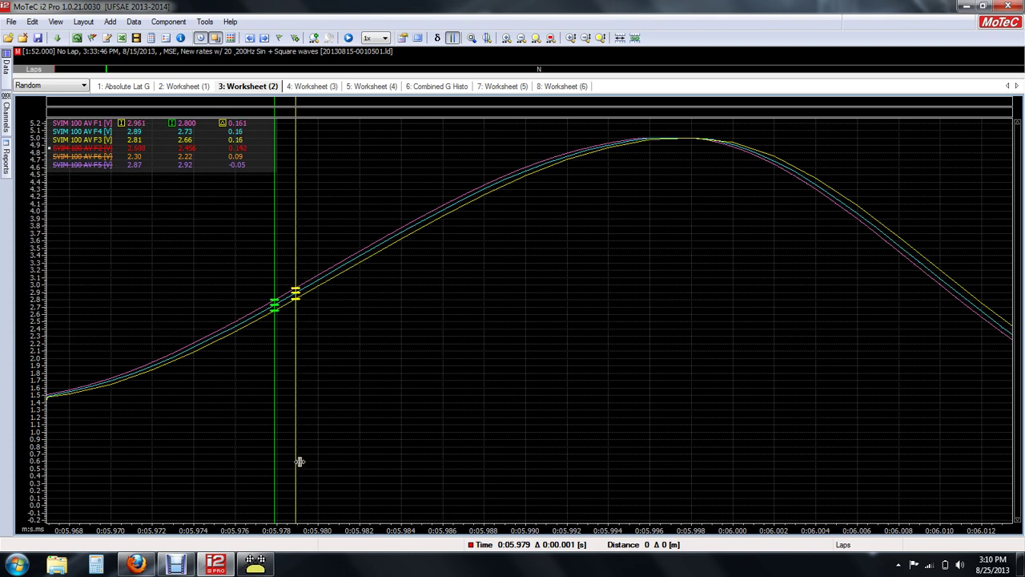
key(Right)
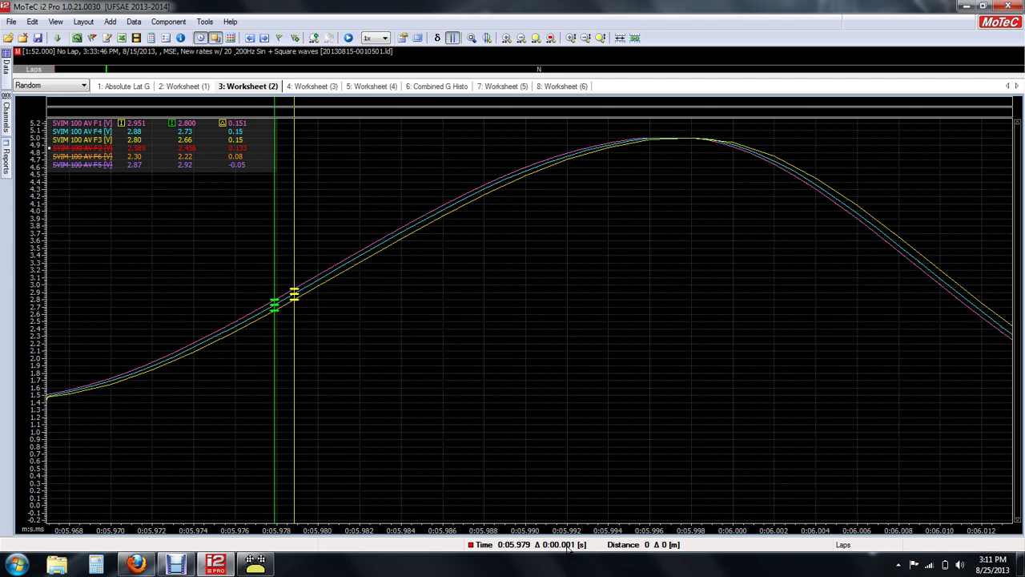
Return to the full recording and examine the sine-wave cycles from 31.596 s at close range
scroll(762, 142, down, 1)
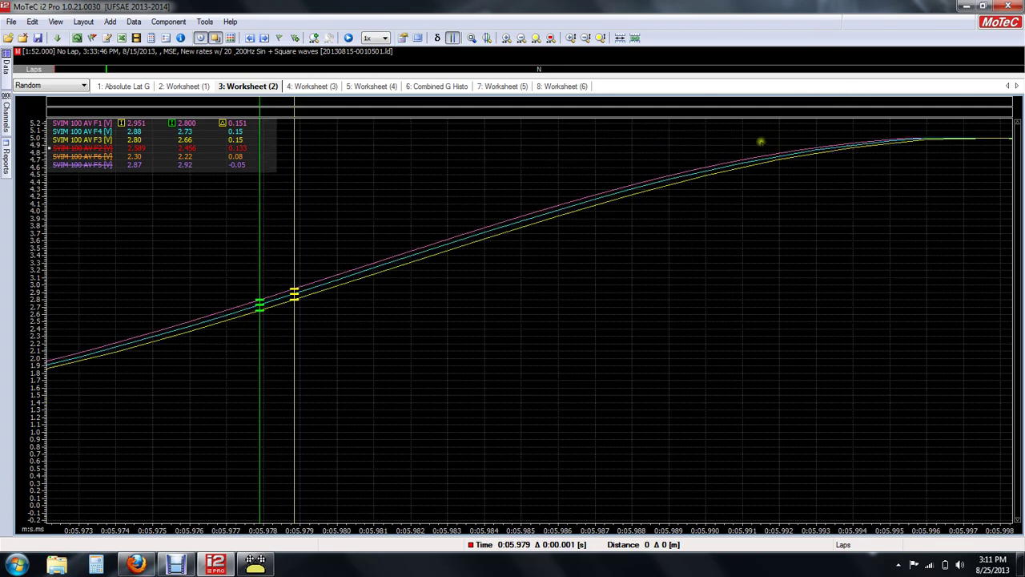
scroll(365, 393, down, 3)
scroll(364, 392, down, 1)
scroll(396, 387, down, 2)
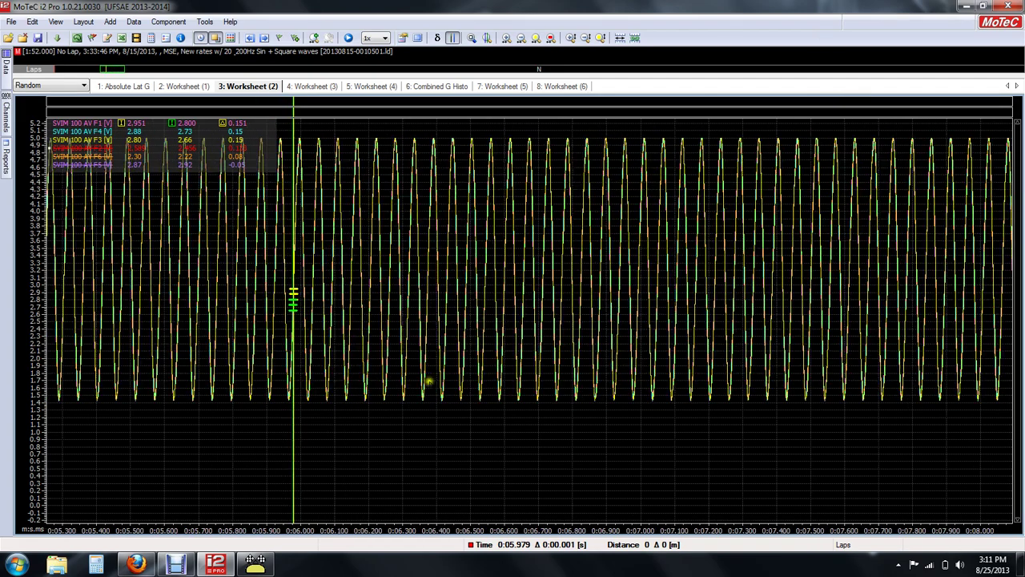
scroll(697, 335, down, 1)
scroll(697, 337, down, 4)
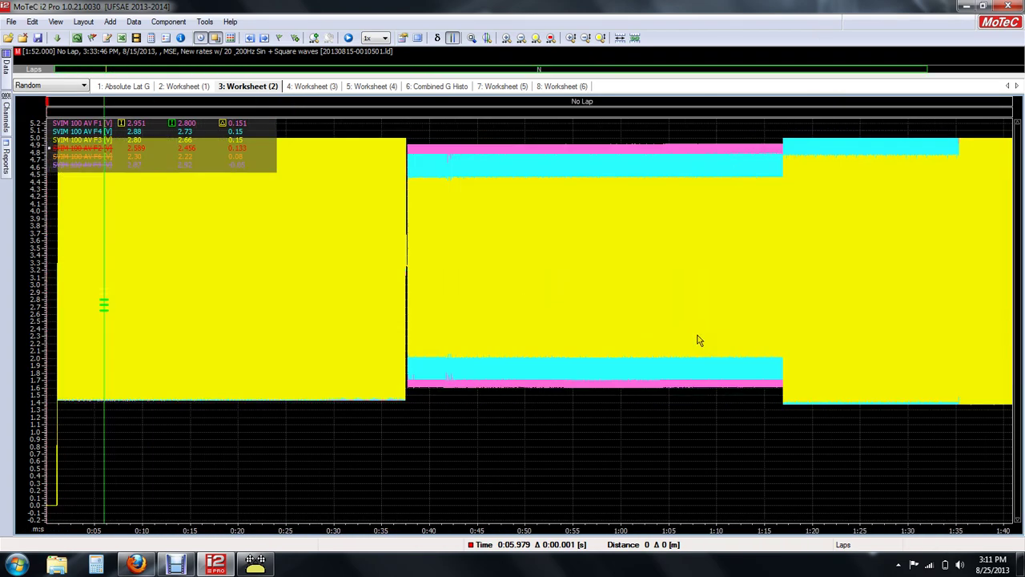
click(350, 296)
scroll(349, 296, up, 10)
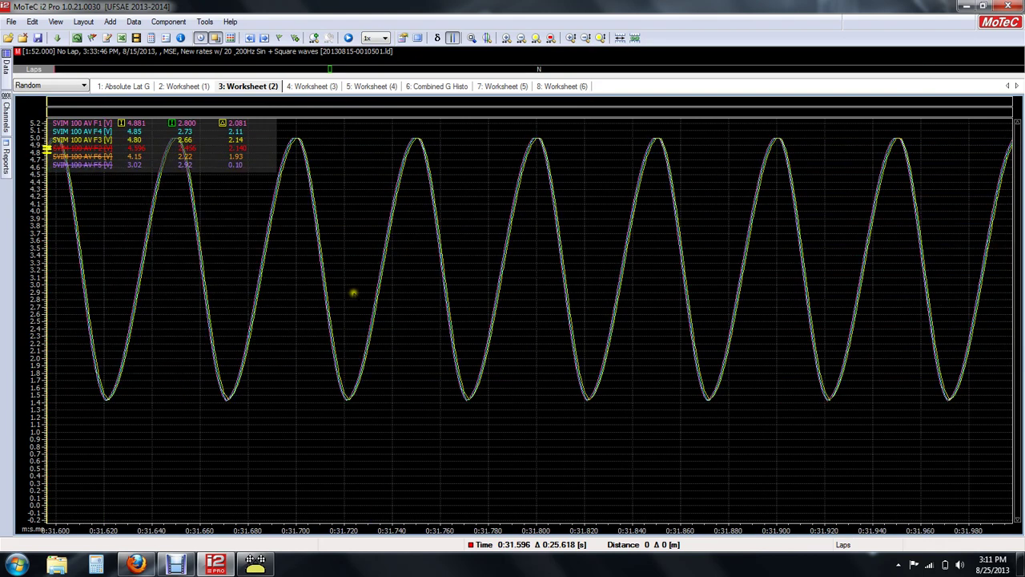
Examine the F1, F4 and F3 waveforms from 38.212 s in the second, higher-frequency section of the recording
scroll(351, 298, down, 2)
scroll(352, 298, down, 3)
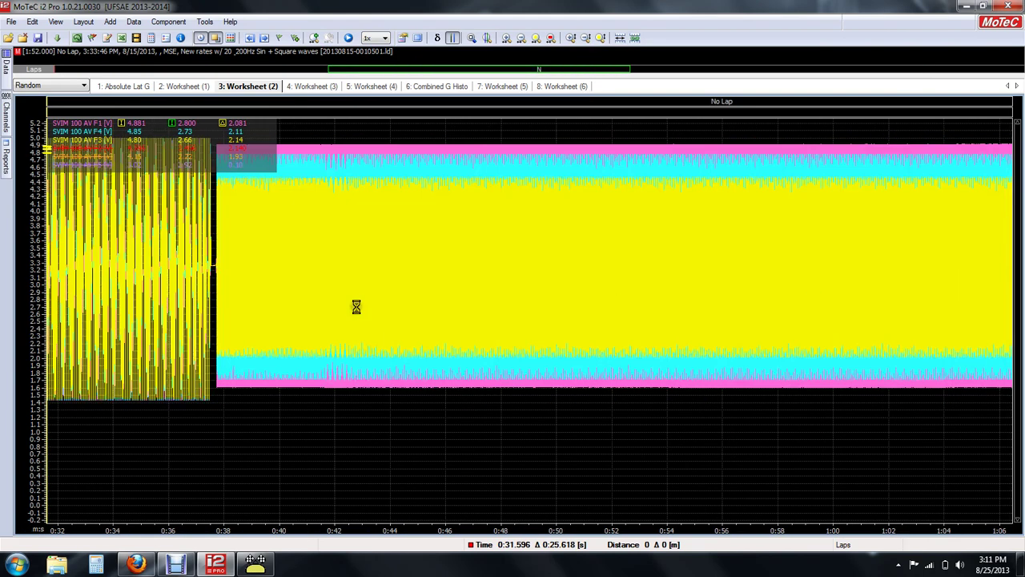
click(230, 278)
scroll(231, 275, up, 8)
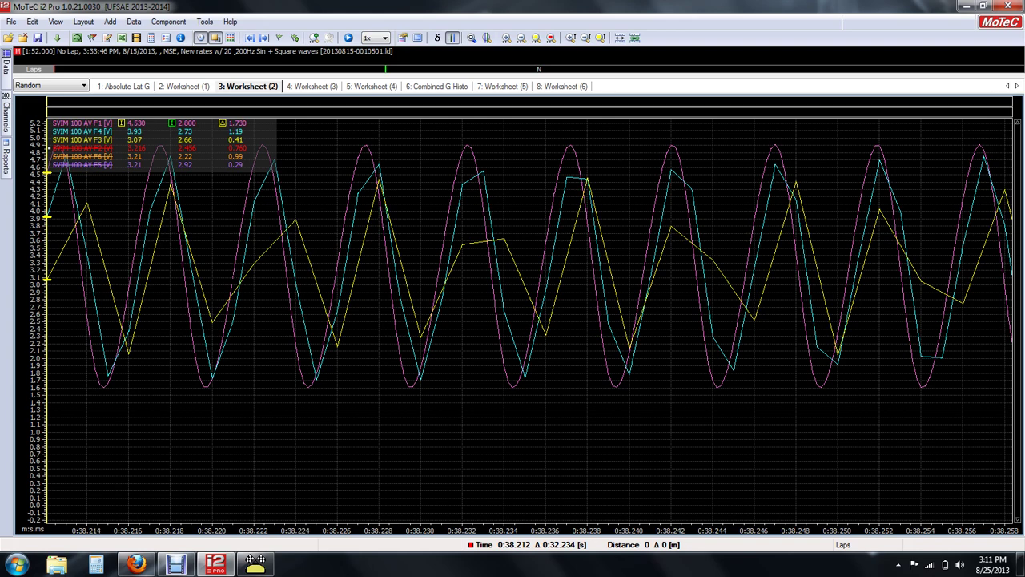
Examine the F1, F4 and F3 traces as individual sample points from 38.225 s, over one and then several cycles
drag(317, 337, 407, 343)
key(d)
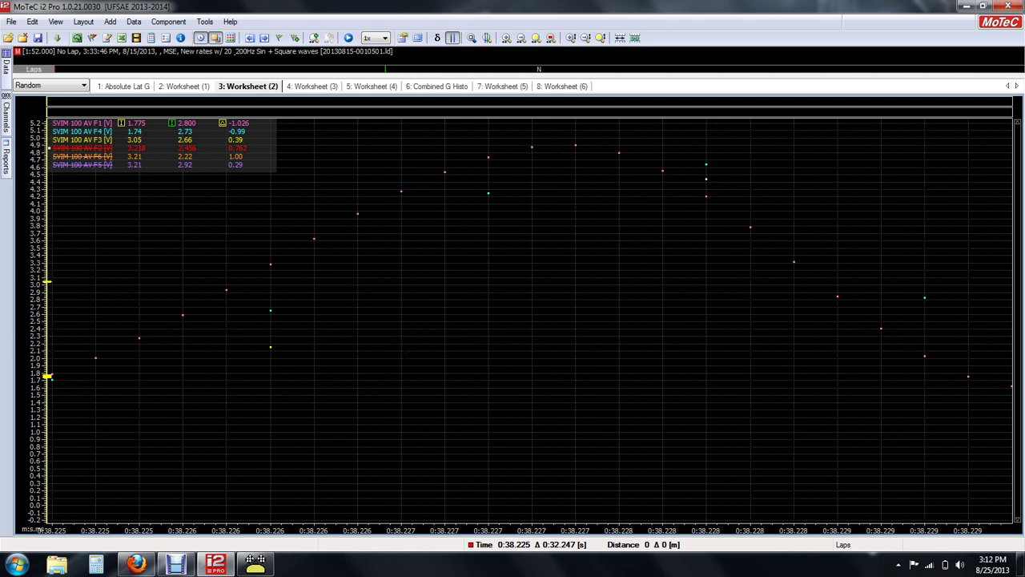
key(Down)
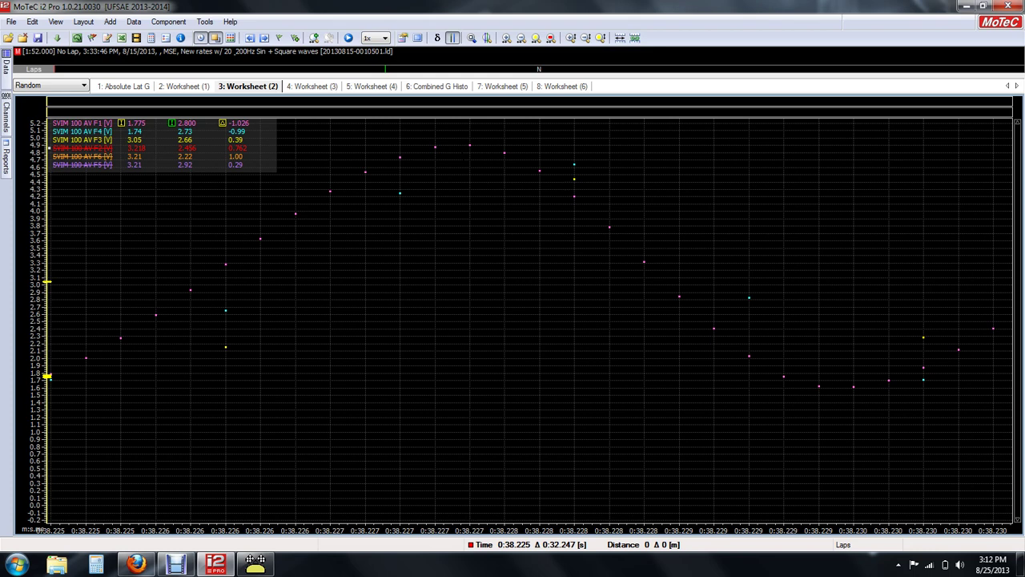
key(Down)
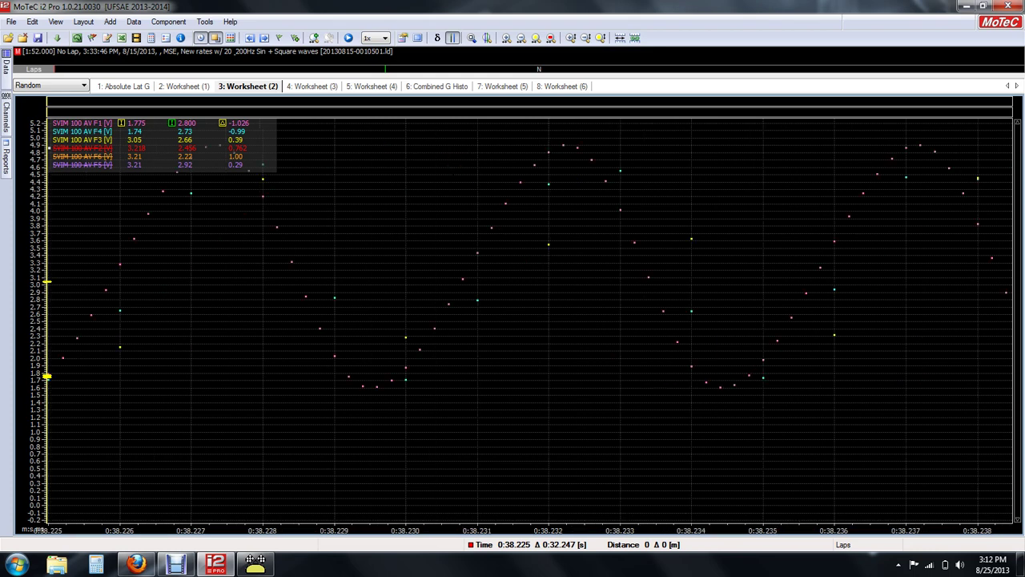
key(Down)
key(Down)
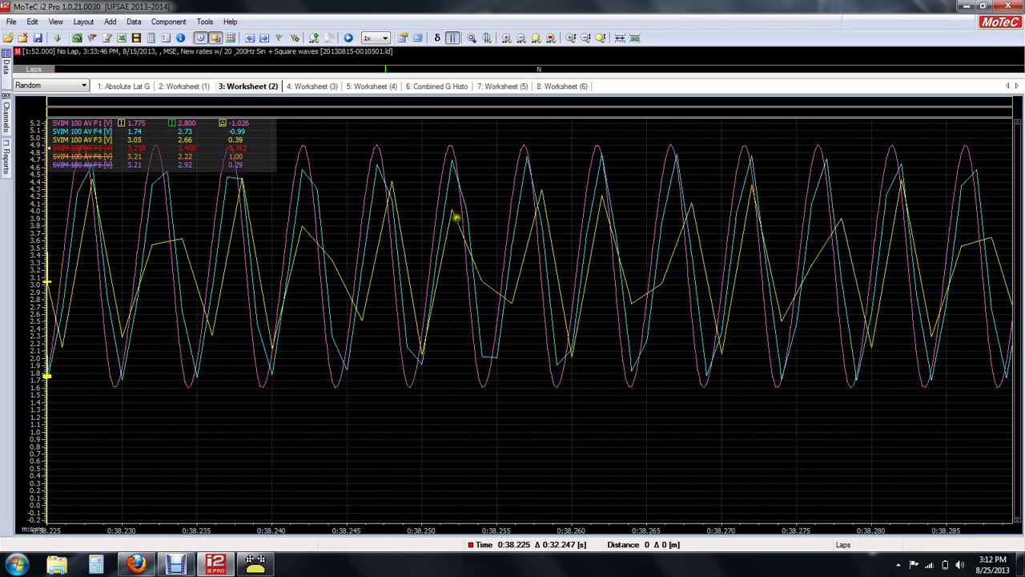
Return to the full recording, place the cursor at 1:21.806 and examine the individual high-frequency square-wave cycles there
key(Down)
key(Down)
key(Down)
key(Down)
key(Down)
key(Down)
key(Down)
key(Down)
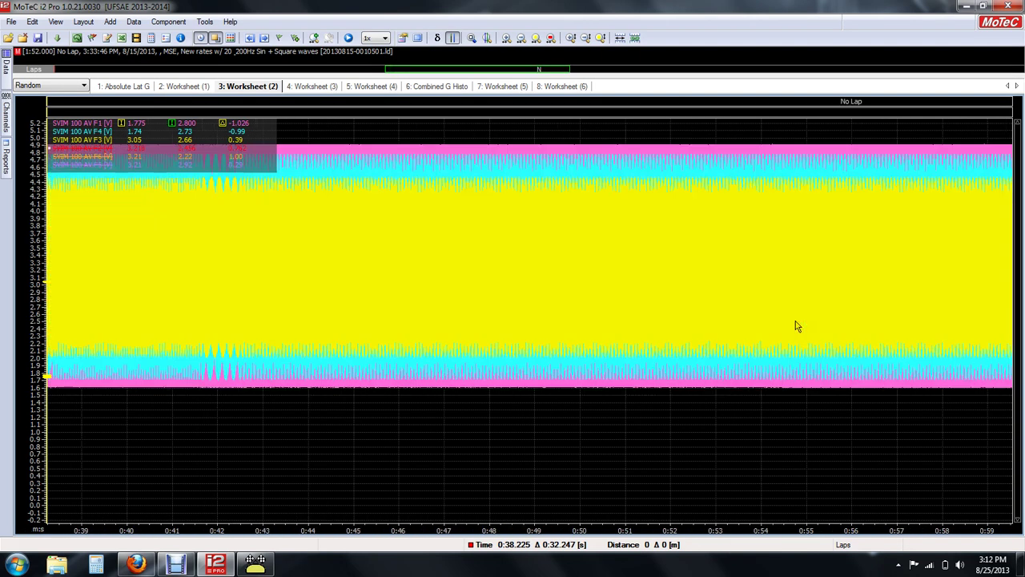
key(Down)
click(753, 254)
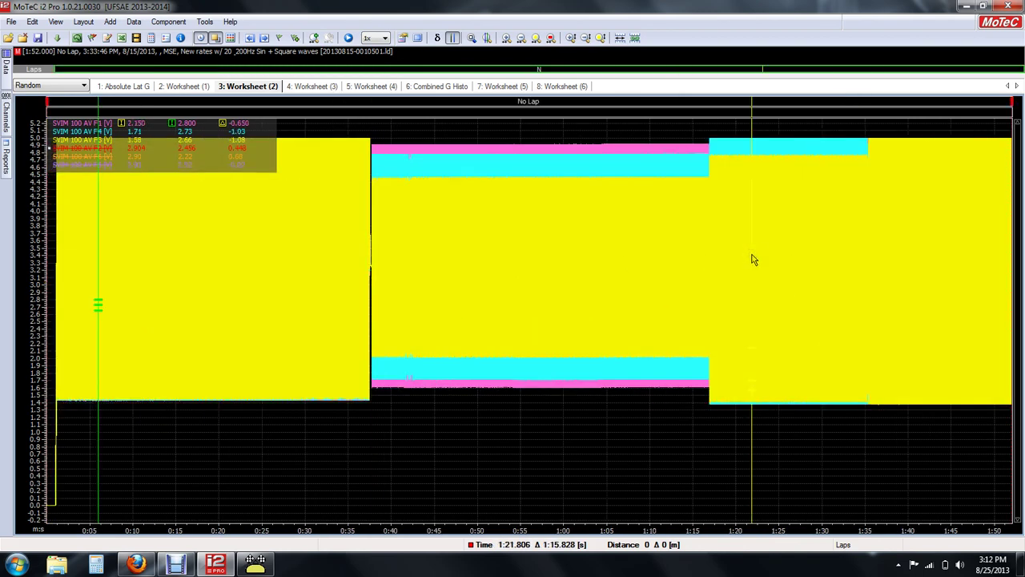
key(Up)
key(Up)
key(Up)
key(Up)
key(Up)
key(Up)
key(Up)
key(Up)
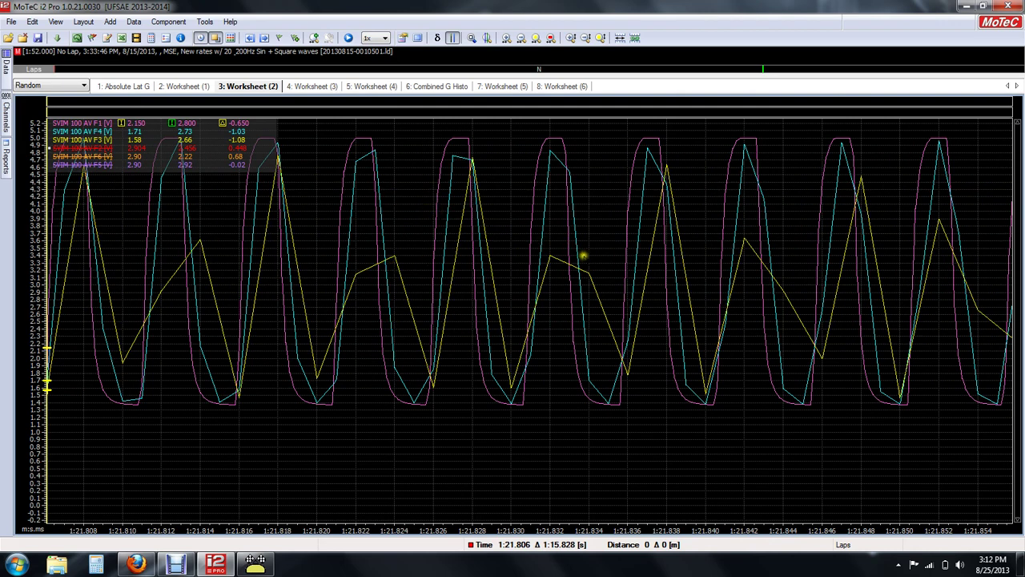
Find the slower square waves in the last section, near 1:44.935, and zoom in on a single pulse from 1:45.111
key(Down)
key(Down)
key(Down)
key(Down)
key(Down)
key(Down)
key(Down)
key(Down)
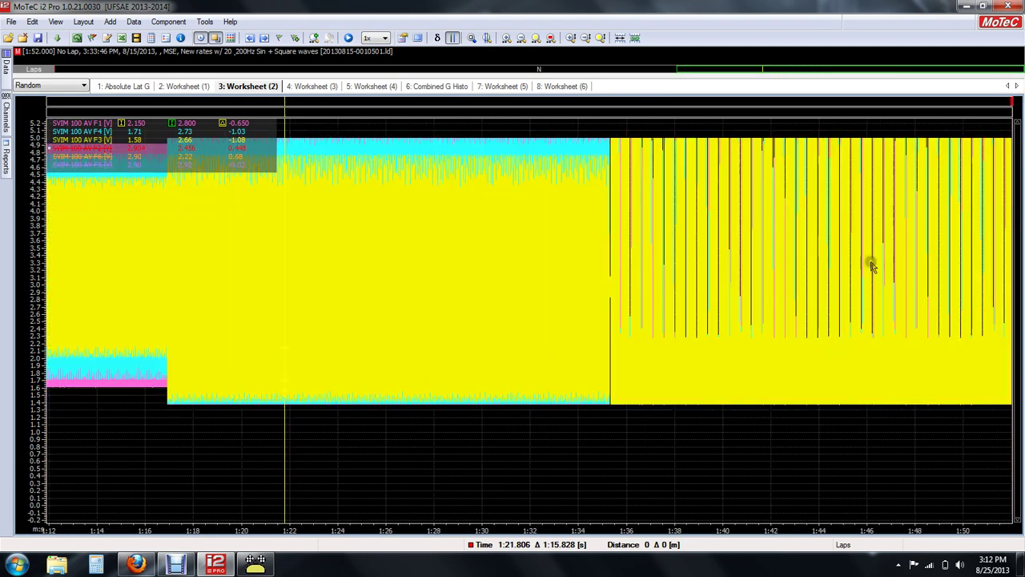
click(952, 245)
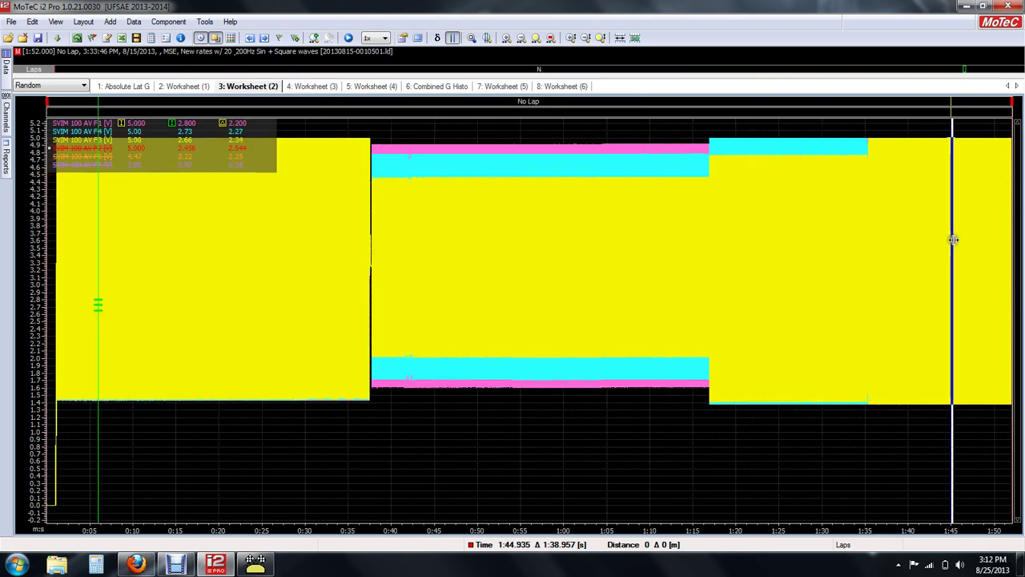
key(Up)
key(Up)
key(Up)
key(Up)
key(Up)
key(Up)
drag(745, 240, 763, 239)
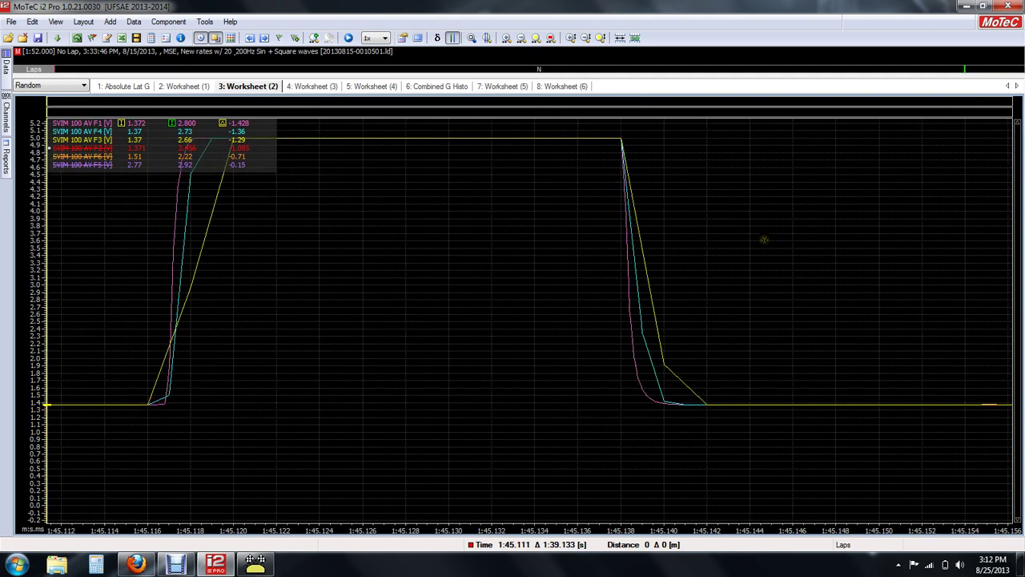
Unhide the SVIM 100 AV F2, F6 and F5 channels and widen the time range to several square-wave cycles
right_click(69, 144)
click(90, 173)
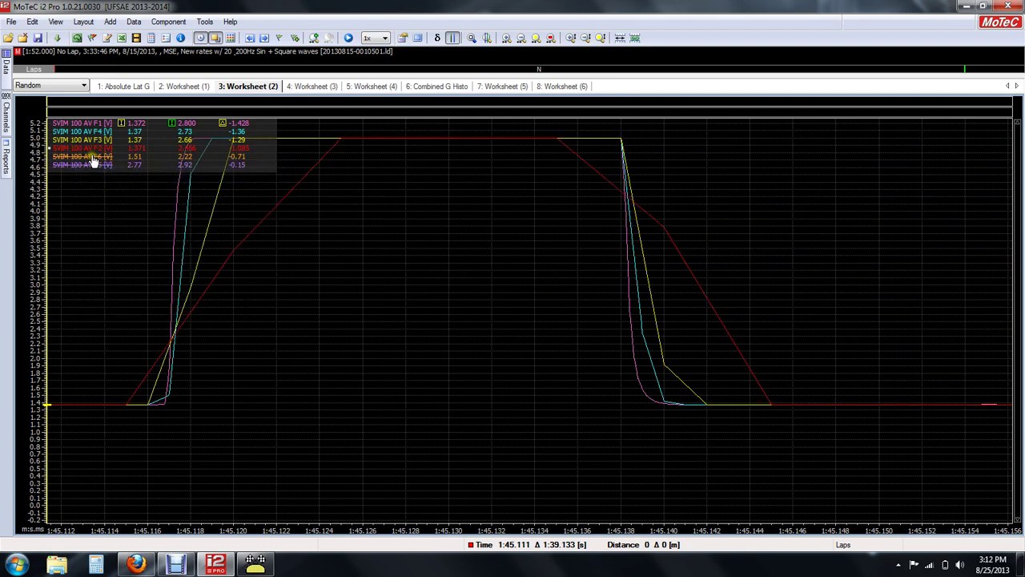
right_click(90, 157)
click(102, 178)
right_click(102, 166)
click(104, 173)
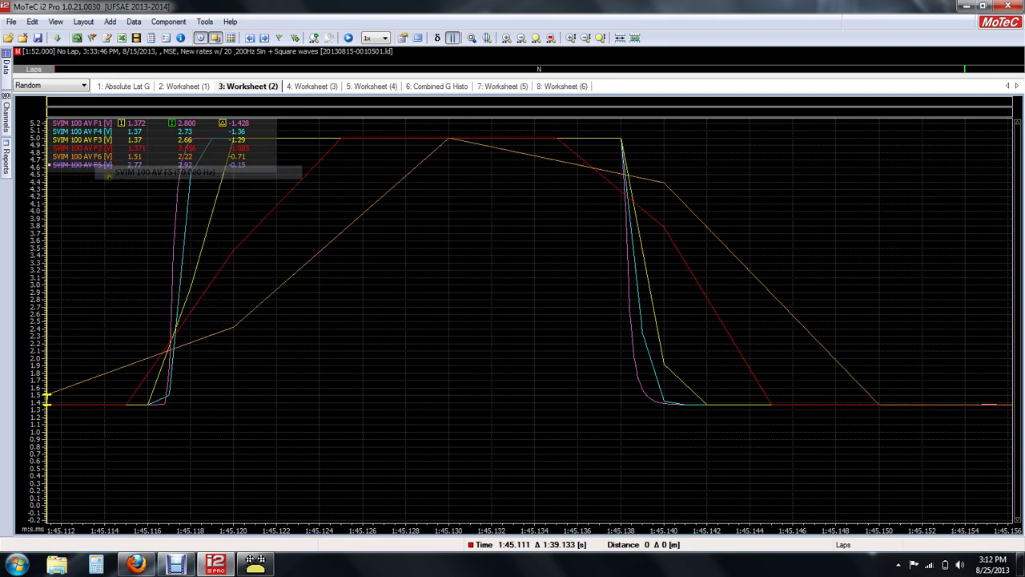
right_click(99, 168)
click(105, 193)
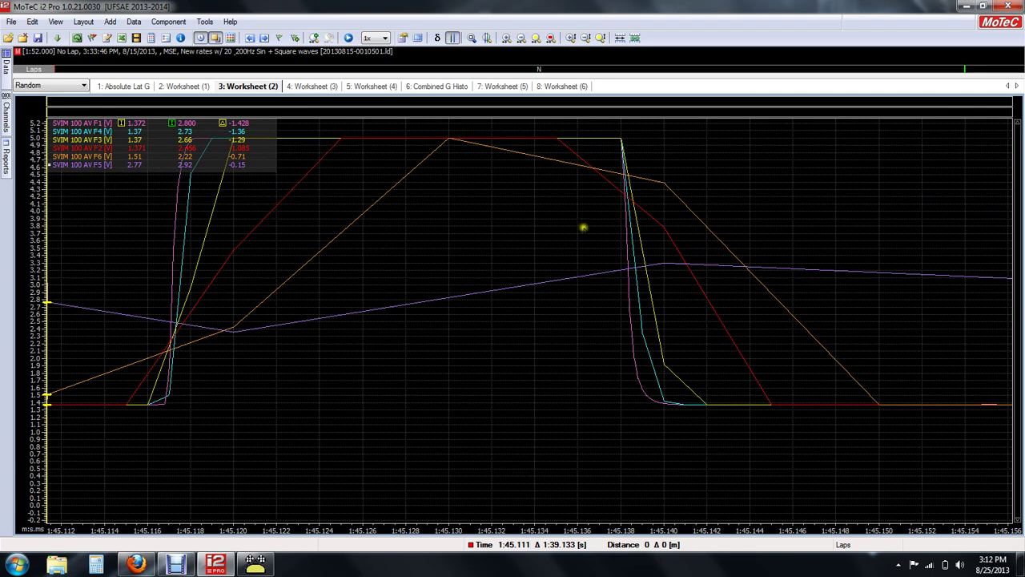
scroll(584, 232, down, 3)
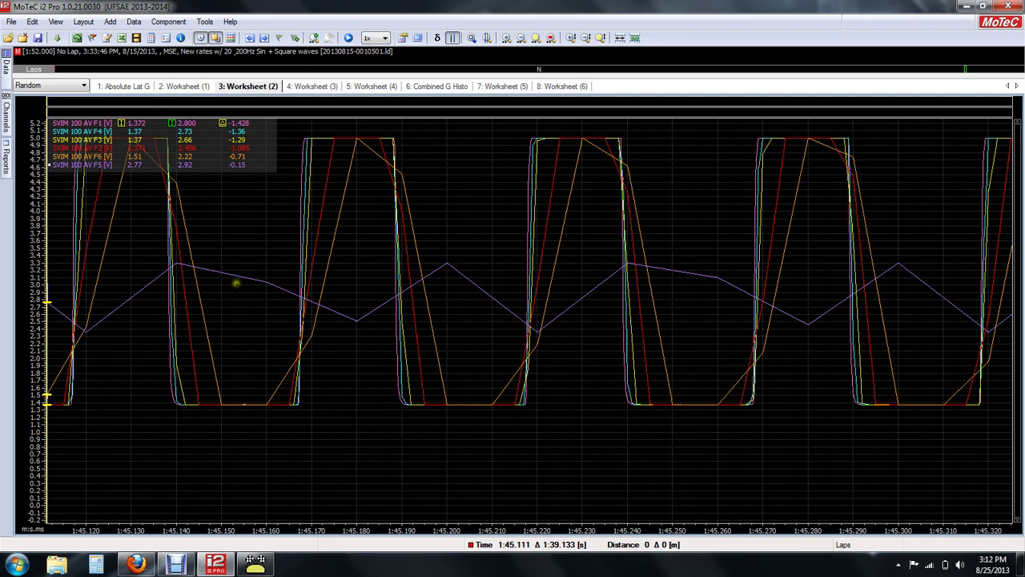
Return to the full recording and zoom in on the sine-wave cycles in the first section, from 0:06.768
key(z)
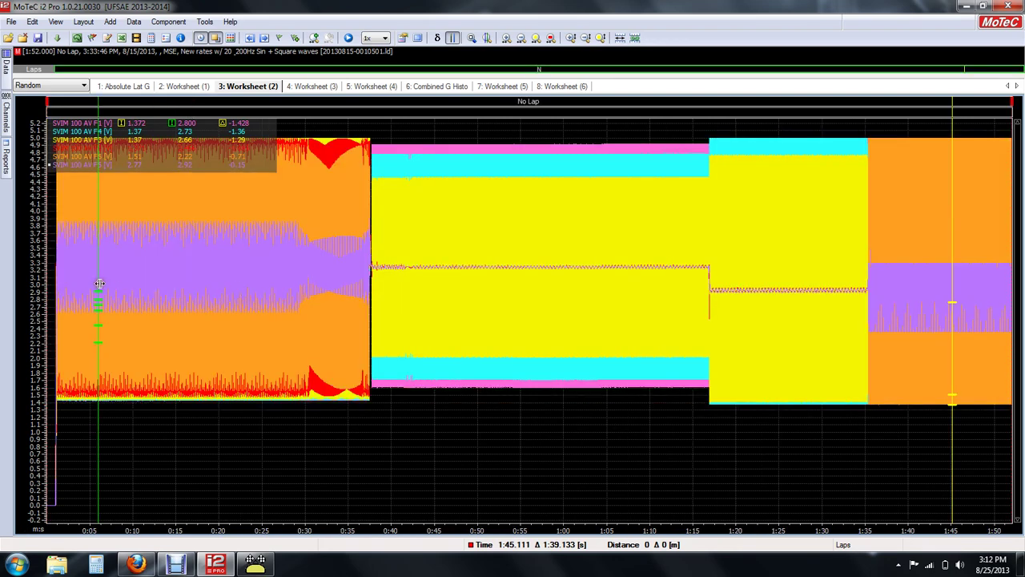
drag(100, 283, 112, 283)
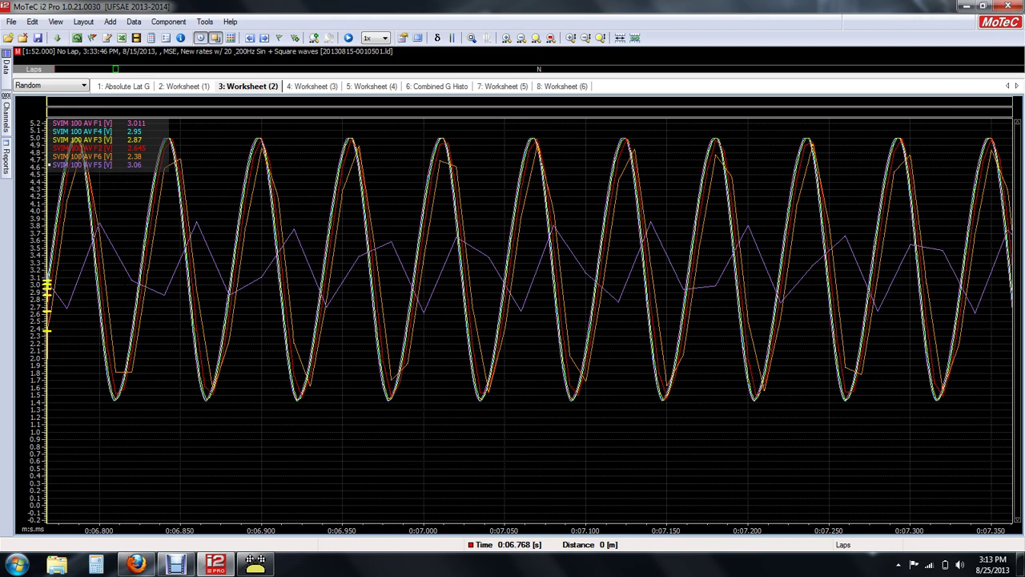
scroll(288, 353, up, 1)
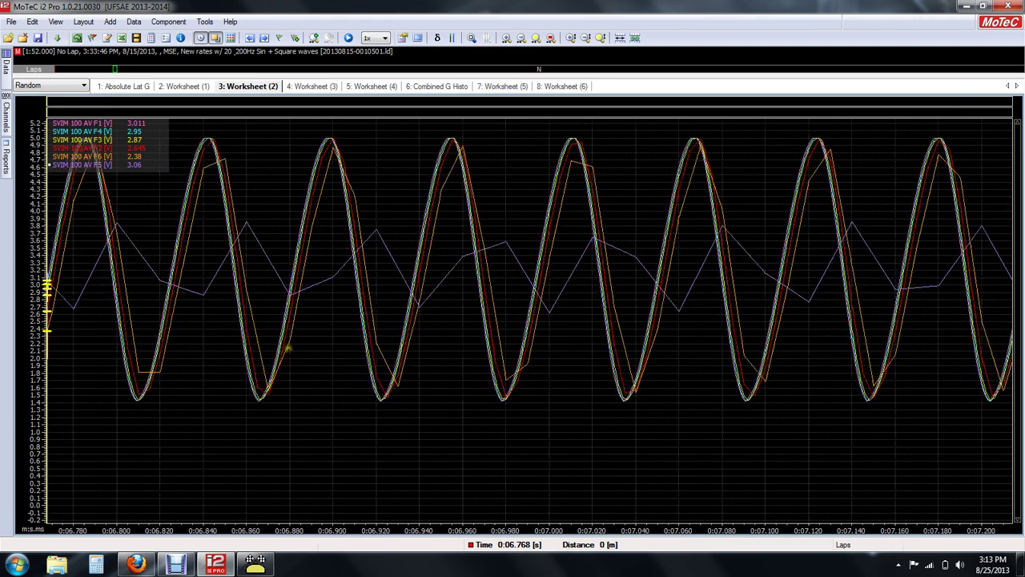
scroll(293, 336, up, 1)
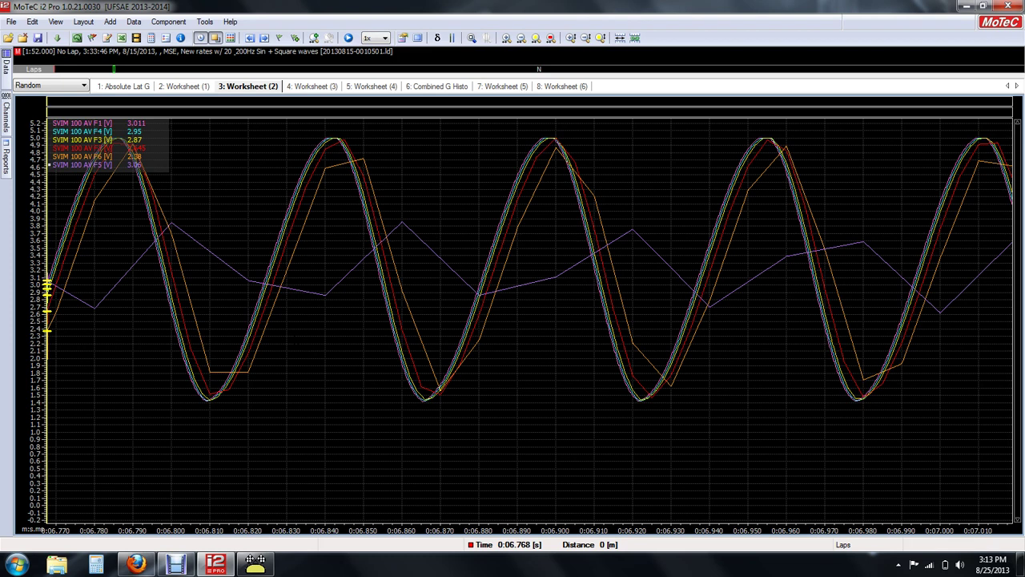
Open the Electrical workbook's Master worksheet and load Lap 9 (0:56.707) of the Endurance Driver 2 outing as the main lap
click(48, 85)
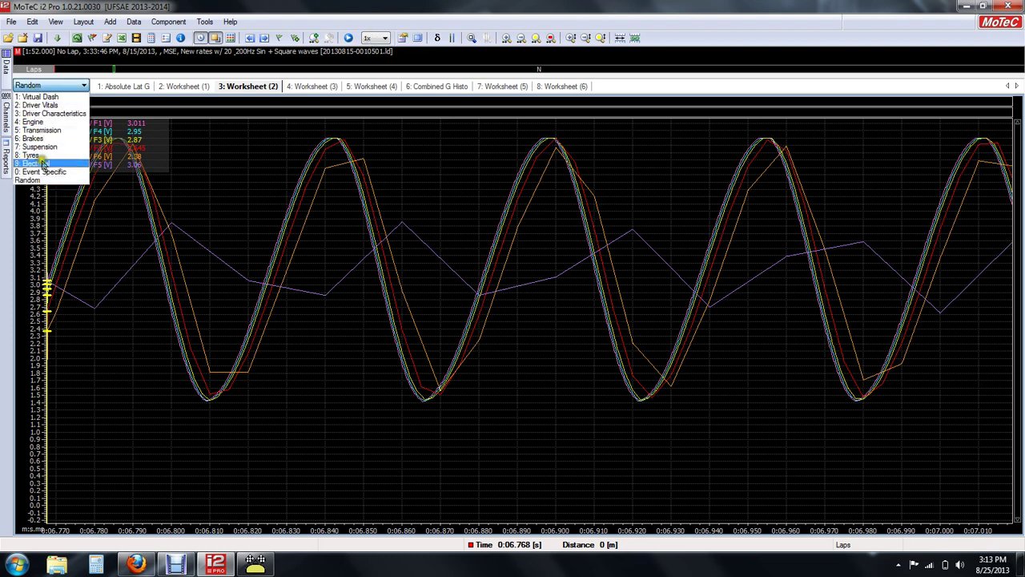
click(36, 163)
click(115, 86)
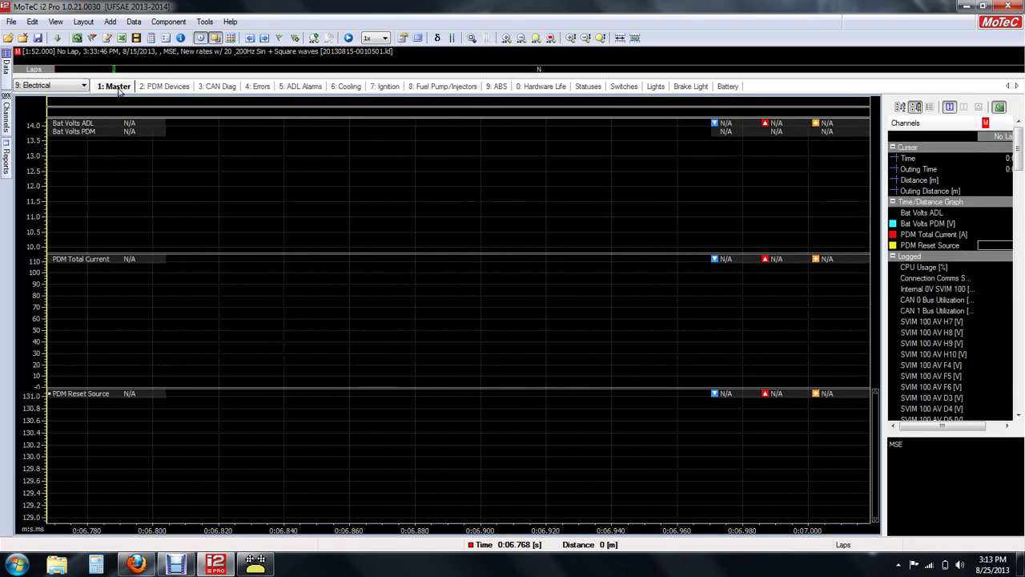
click(6, 70)
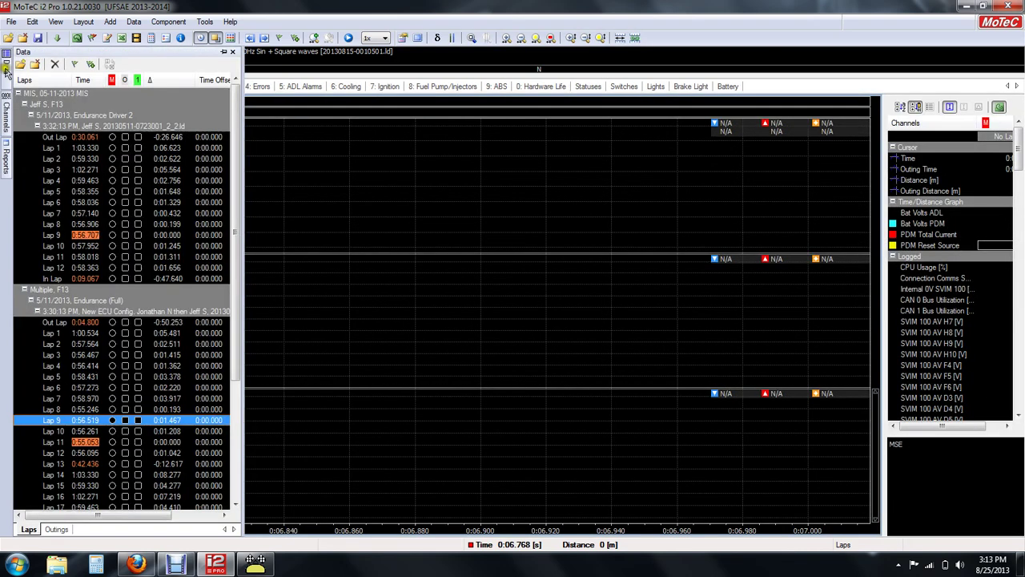
double_click(109, 234)
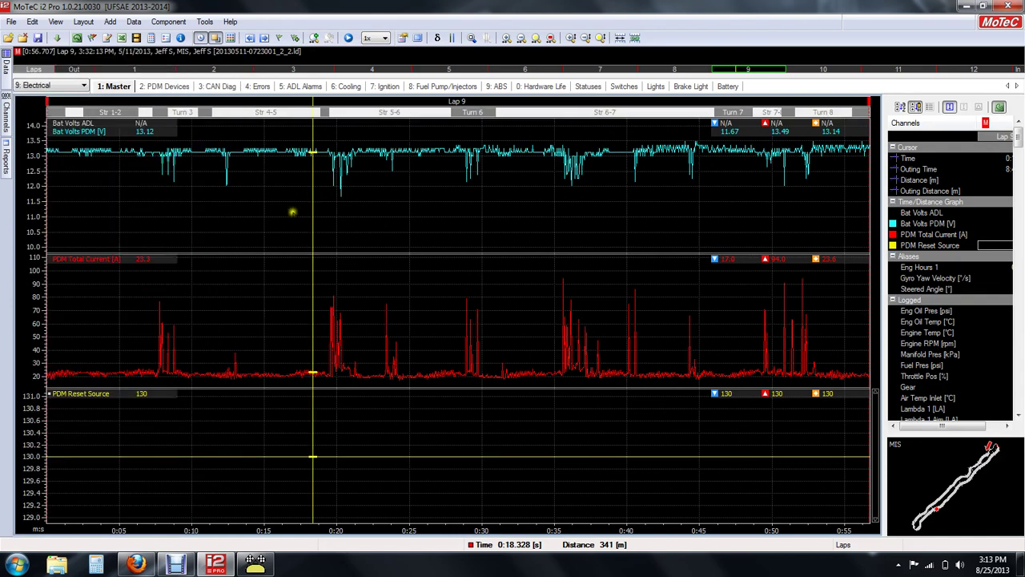
Filter the Bat Volts PDM channel with smoothing by 11 samples and no phase shift
right_click(93, 134)
click(128, 230)
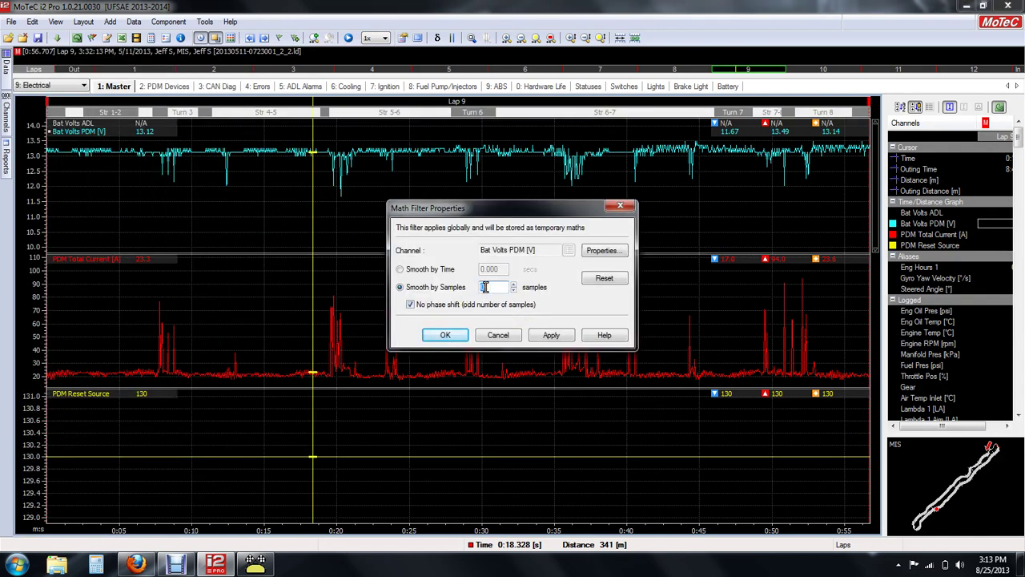
text(11)
click(570, 337)
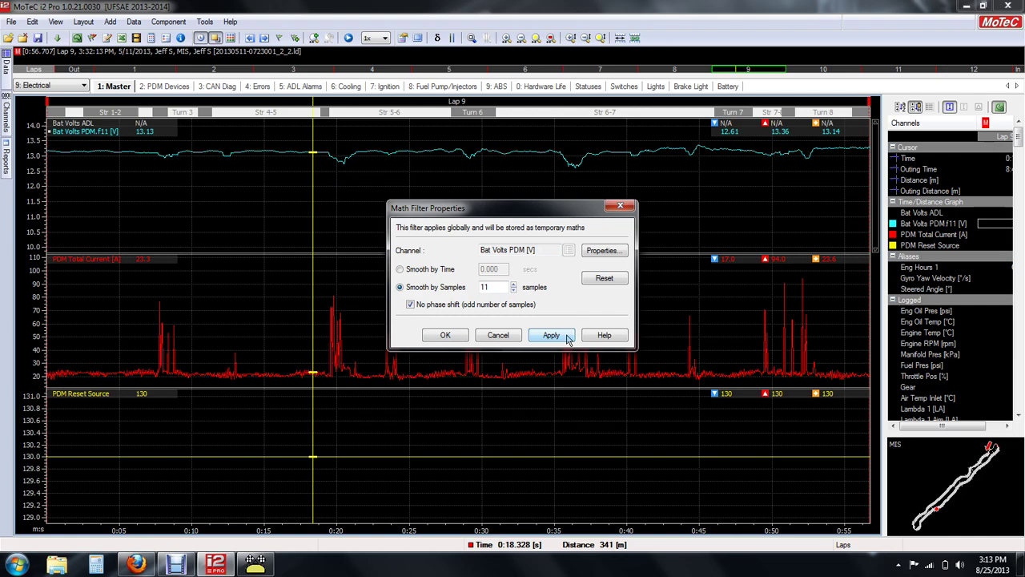
click(448, 335)
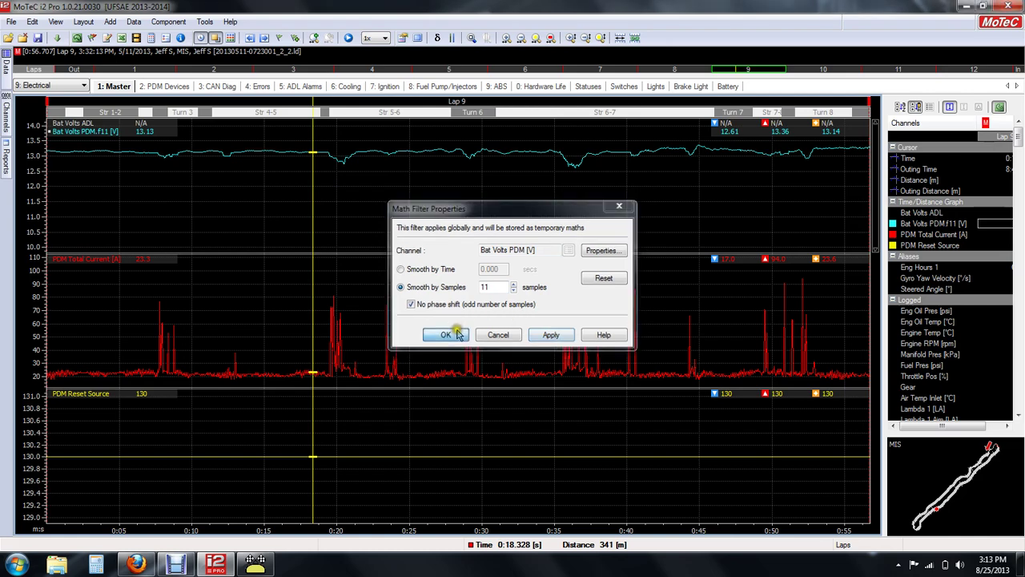
Reload the 1:52.000 sine and square wave recording, switch to the Random workbook and zoom in on the sine waves from 0:11.304
click(6, 65)
scroll(141, 382, down, 3)
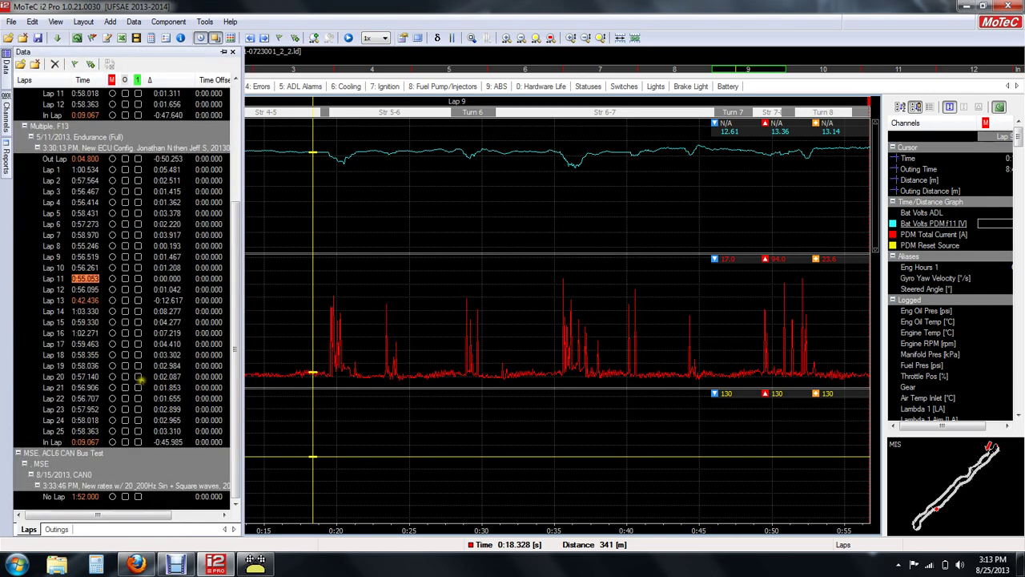
click(116, 496)
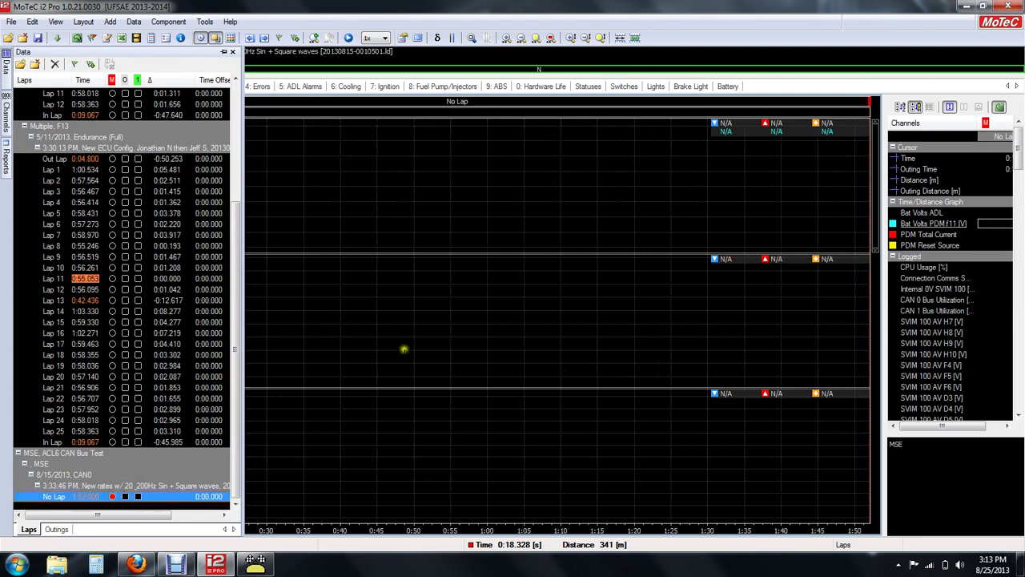
click(48, 86)
click(52, 182)
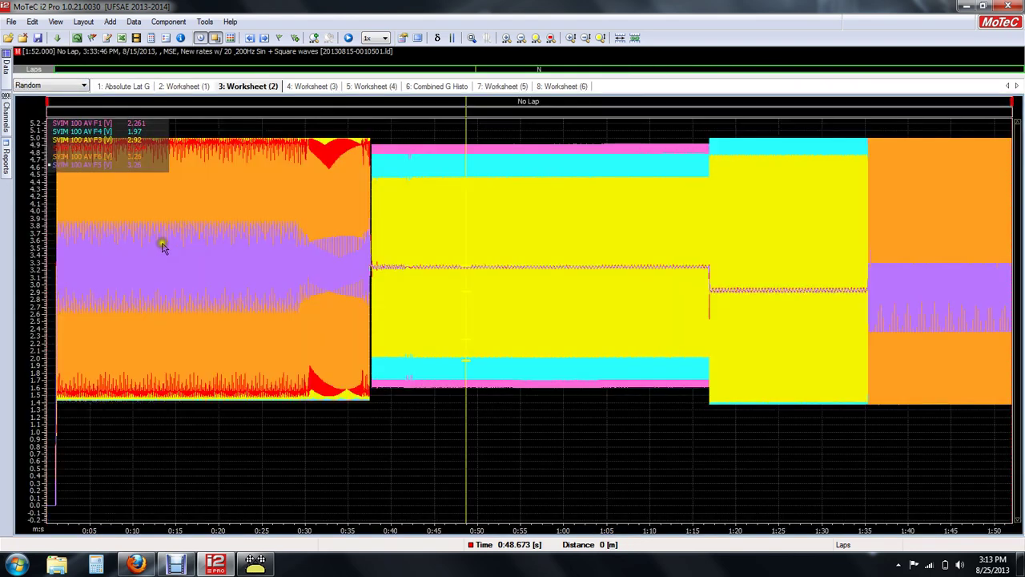
click(142, 245)
scroll(146, 246, up, 3)
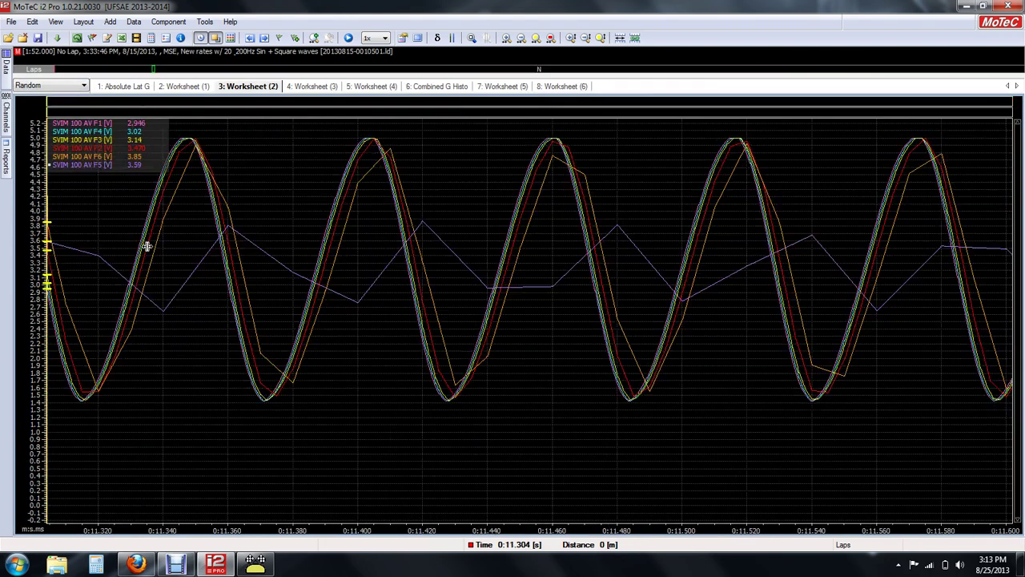
Filter the SVIM 100 AV F3 channel with smoothing by 3 samples and no phase shift
right_click(96, 145)
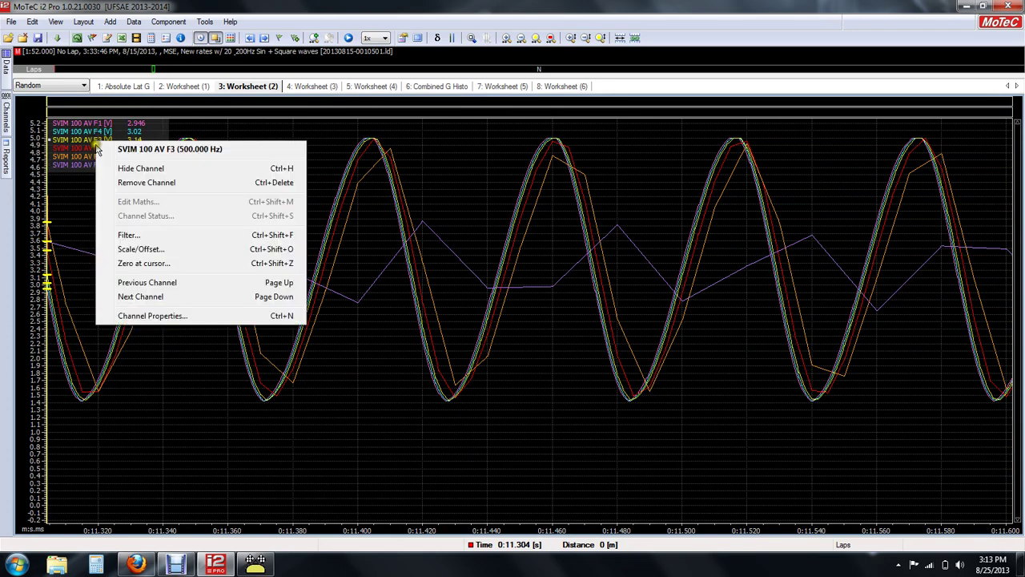
click(158, 235)
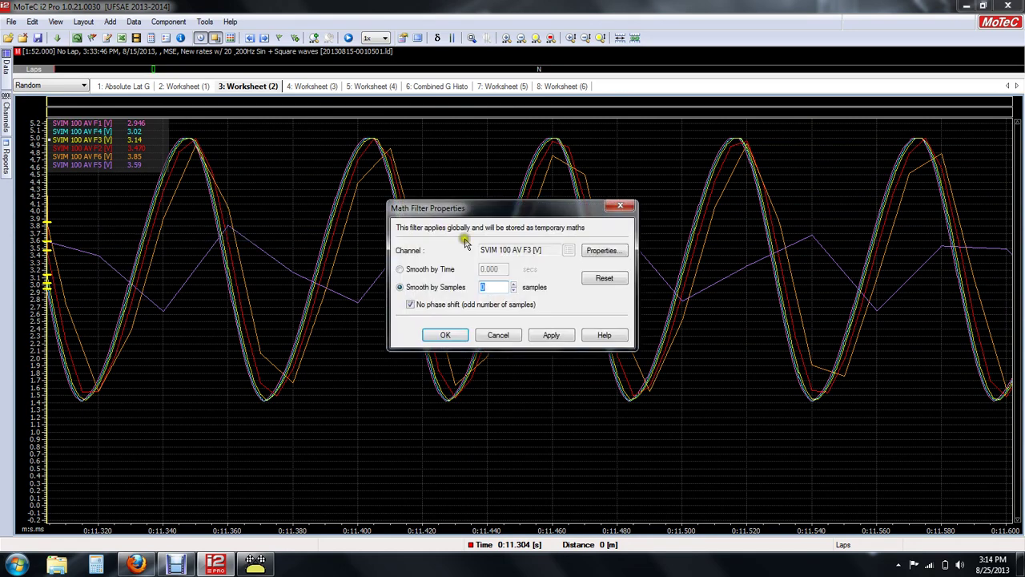
click(552, 335)
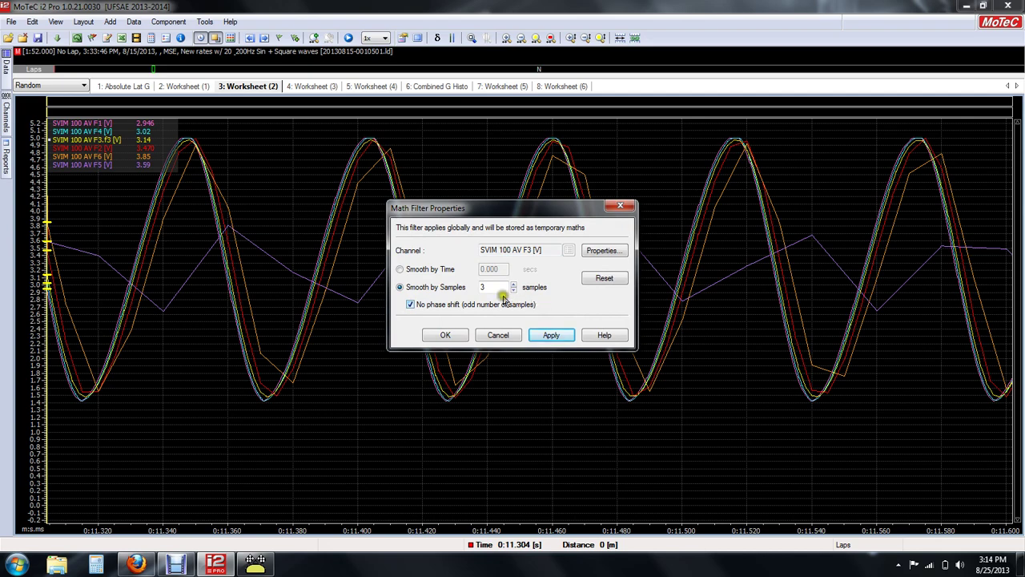
Increase the SVIM 100 AV F3 smoothing to 15 samples and apply it
click(513, 284)
click(514, 285)
click(514, 284)
click(514, 284)
click(514, 285)
click(514, 285)
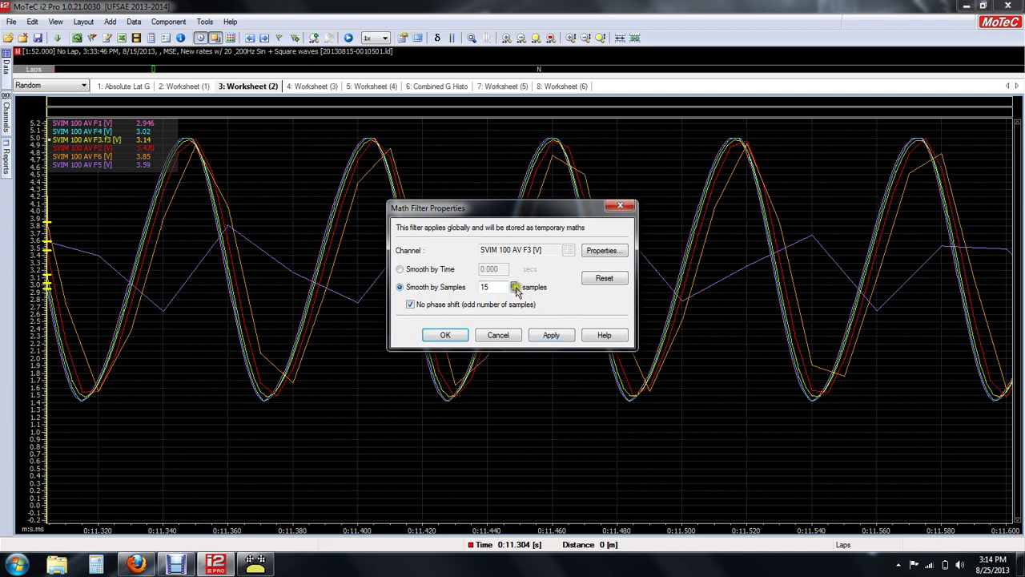
click(552, 335)
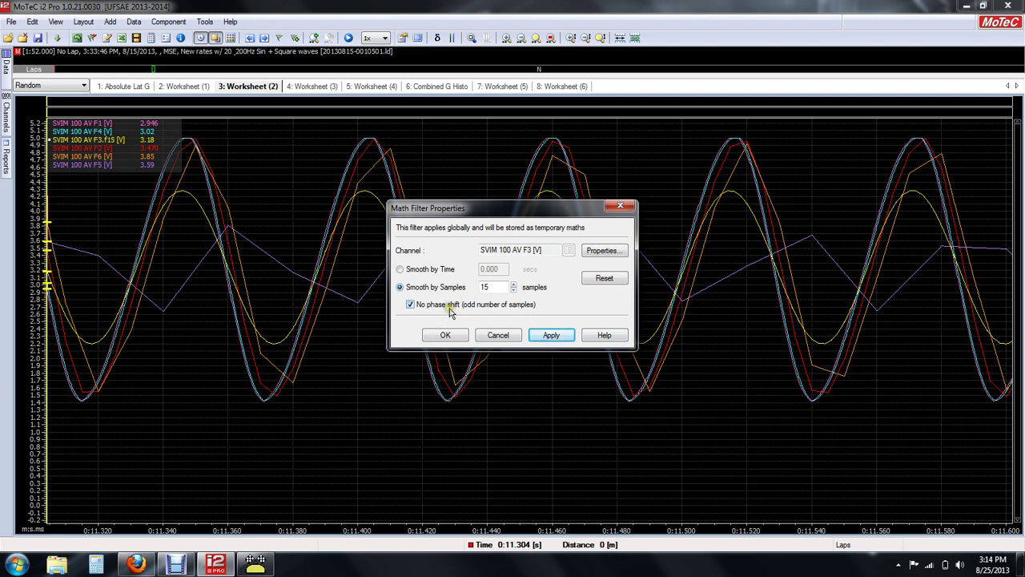
Remove the SVIM 100 AV F3 filter by setting its smoothing to 0 samples
double_click(485, 287)
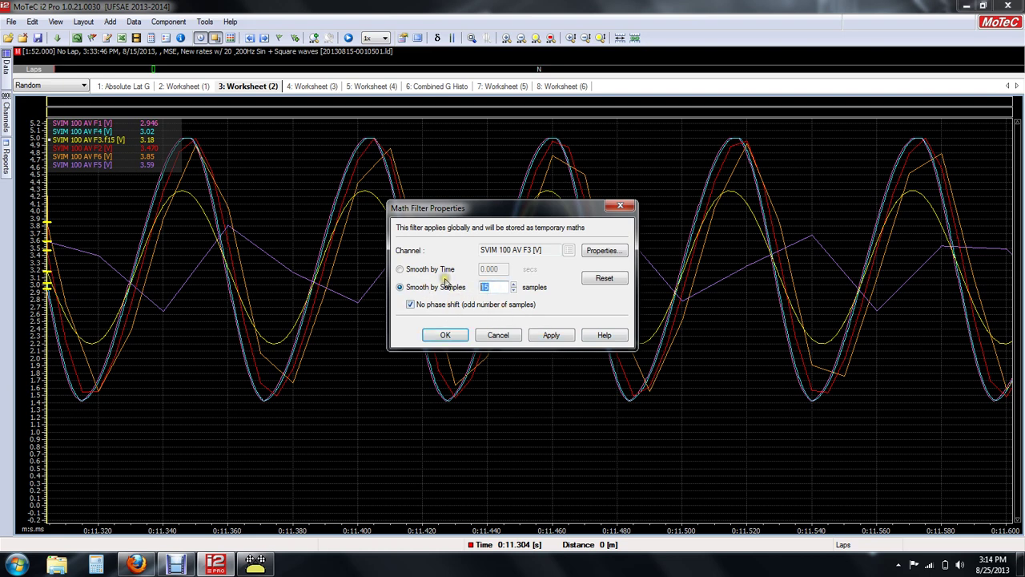
text(0)
click(563, 335)
click(448, 337)
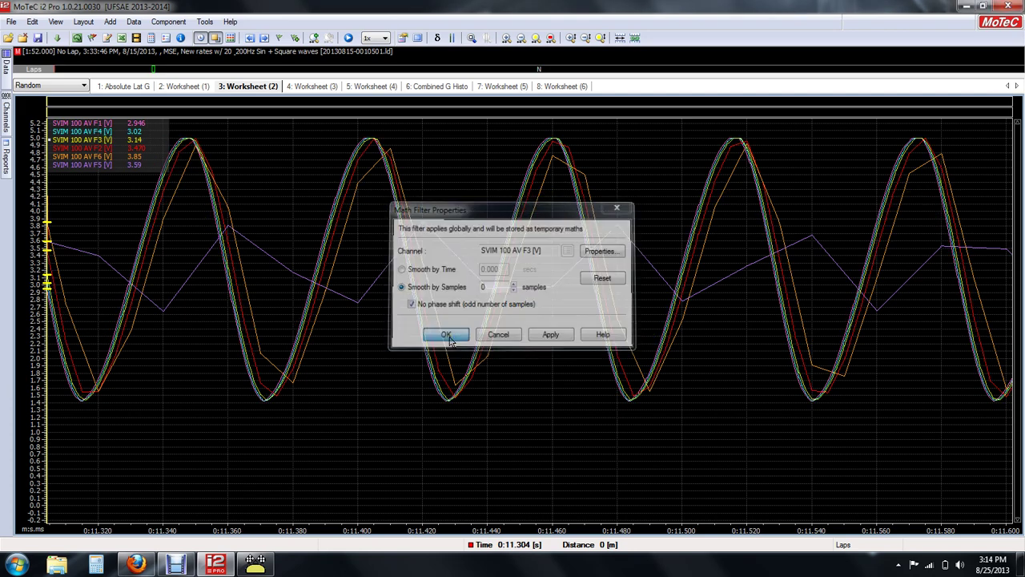
Zoom in on one sine peak from 0:11.385 and smooth SVIM 100 AV F4 by 2 samples with the no-phase-shift option off
drag(307, 296, 392, 294)
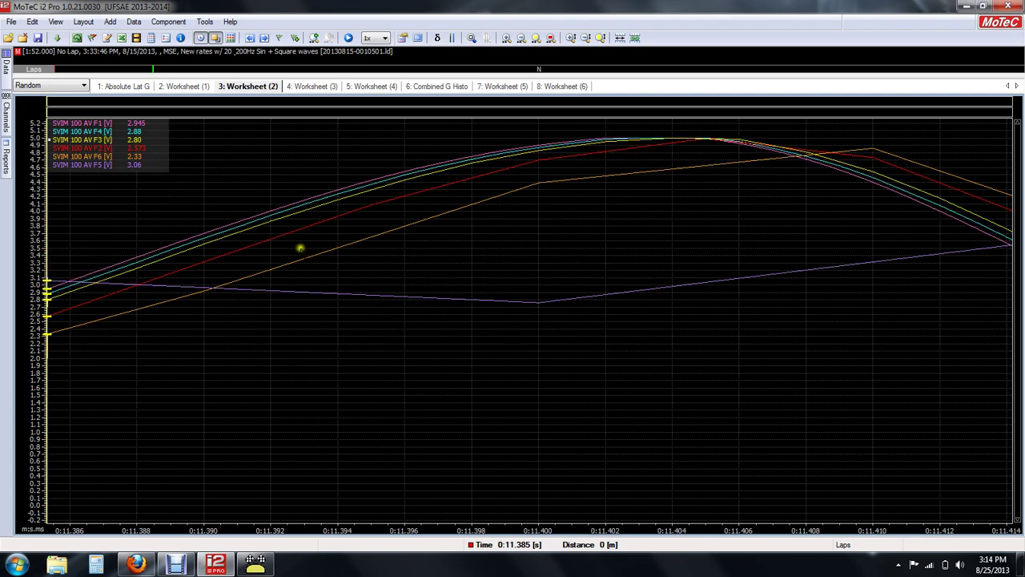
right_click(92, 131)
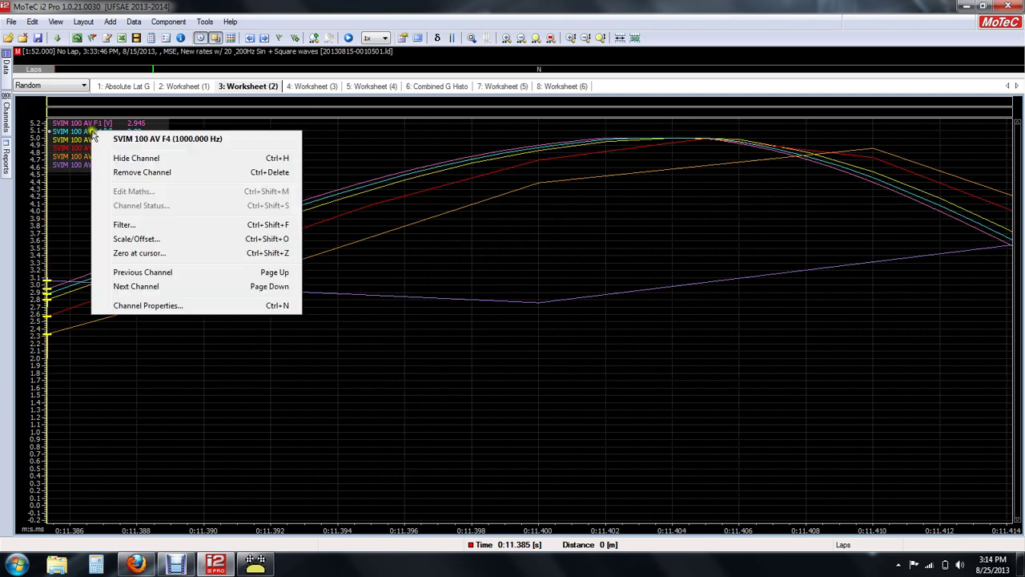
click(144, 230)
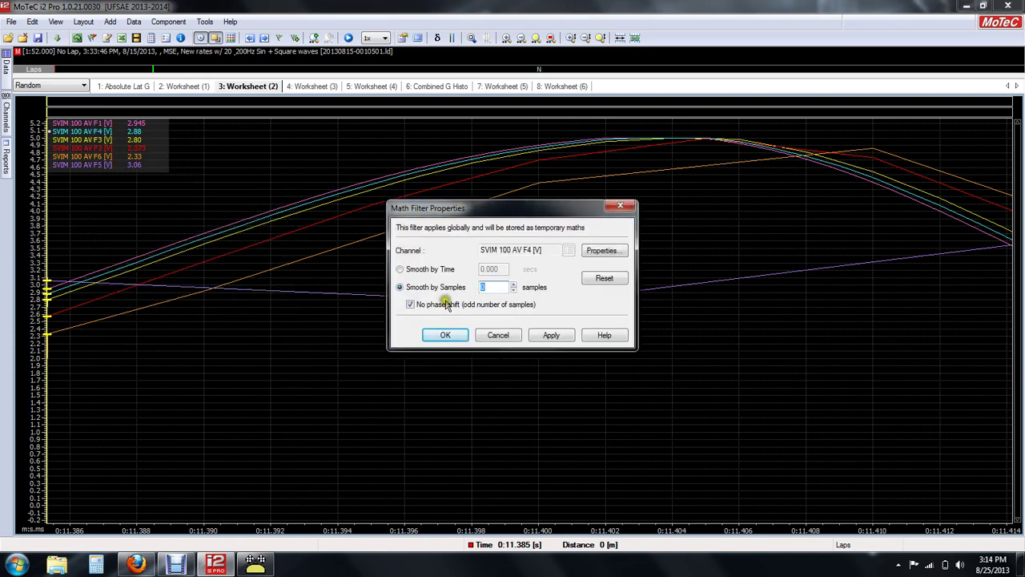
click(410, 304)
click(514, 285)
click(514, 285)
click(552, 335)
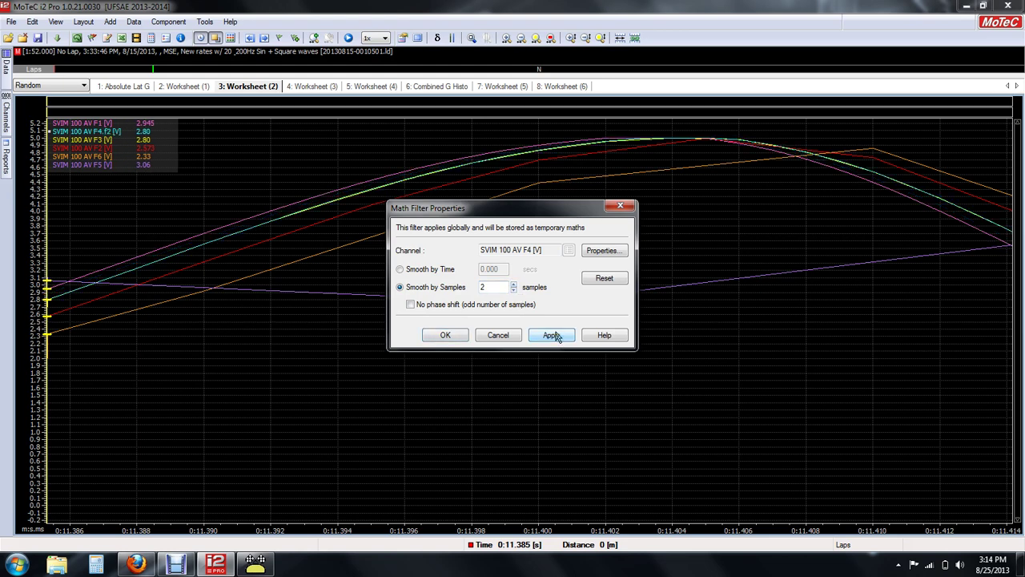
click(445, 333)
Widen the time range to about two sine cycles and place the cursor at 0:11.420 to compare the channels
scroll(415, 318, down, 3)
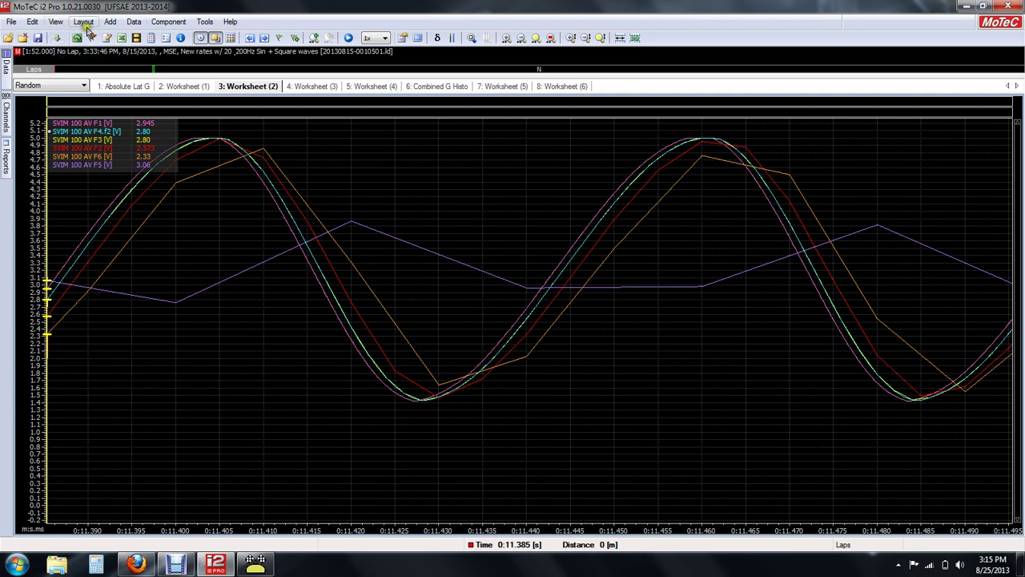
click(335, 224)
click(352, 225)
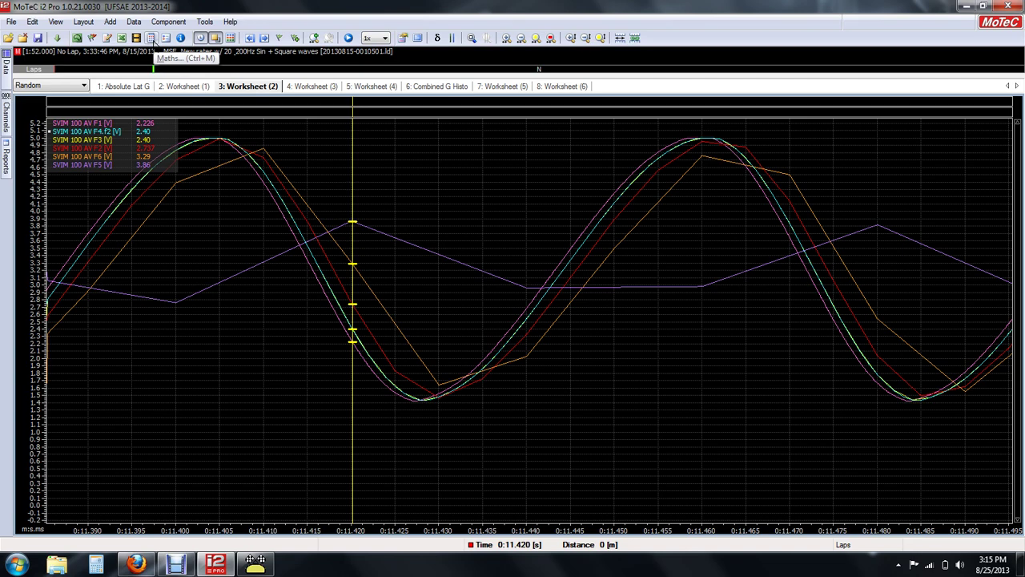
Open the Overrev Counter expression in the Engine maths, examine the available filter functions, and leave the expression unedited
click(151, 40)
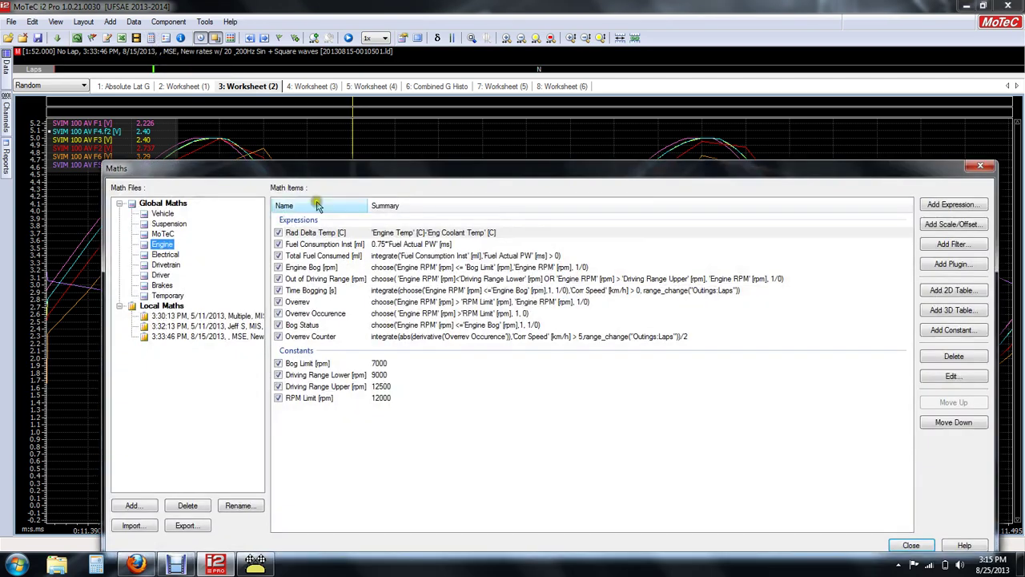
click(398, 336)
double_click(398, 336)
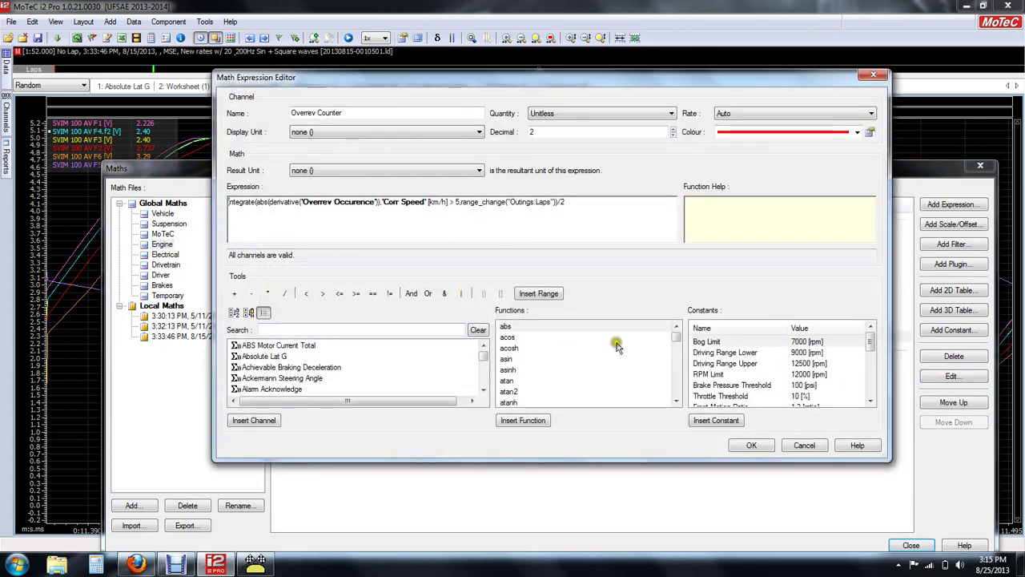
drag(675, 339, 680, 357)
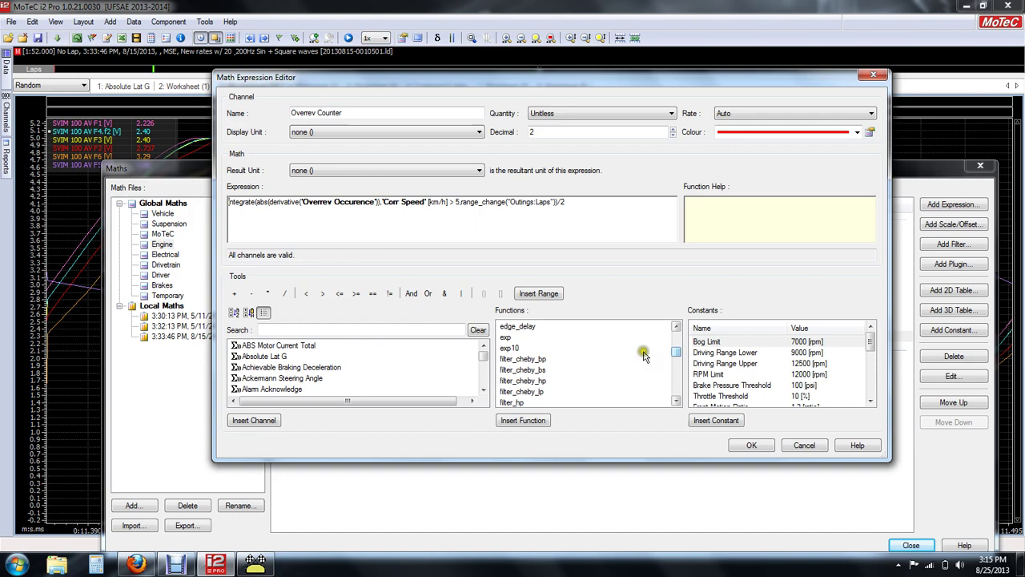
click(558, 381)
scroll(535, 382, down, 1)
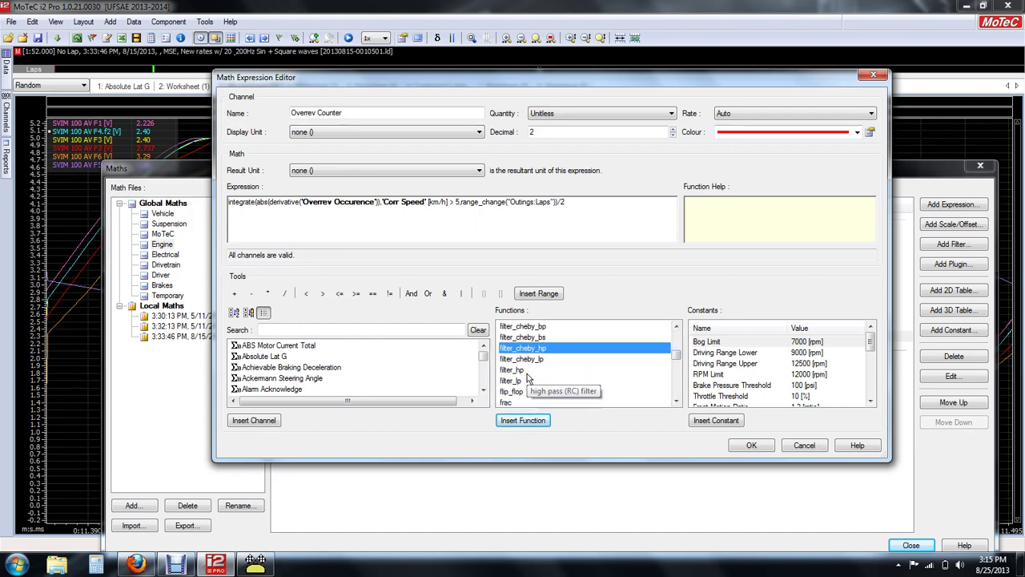
click(807, 443)
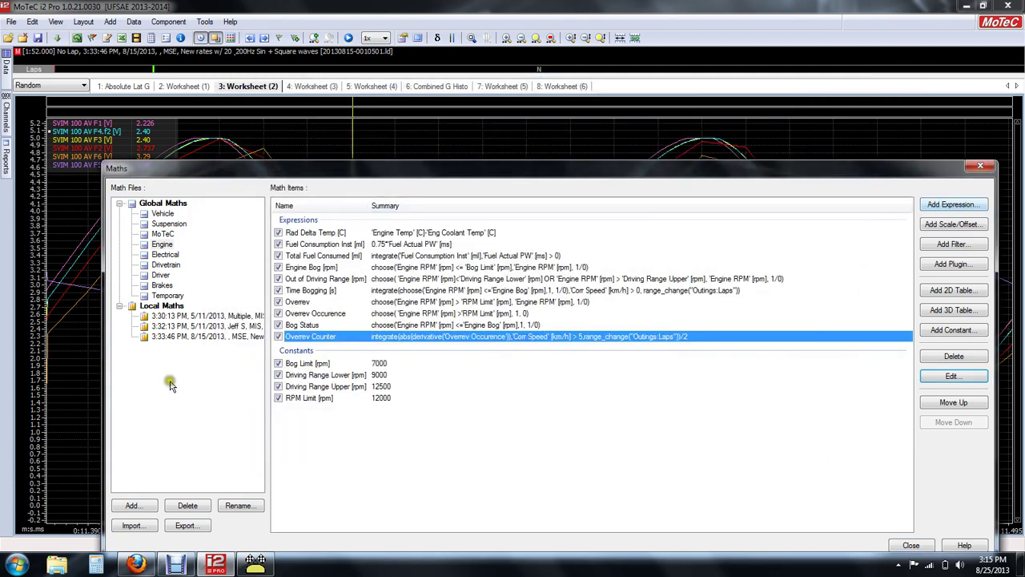
Examine the Suspension maths from the tyre temperature expressions through to the tables and constants
click(168, 223)
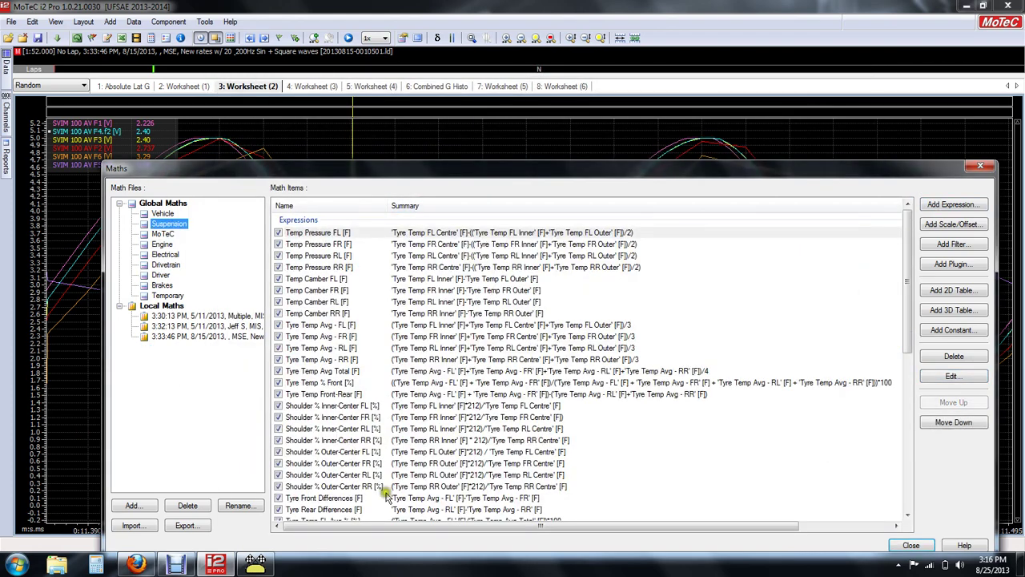
click(490, 347)
scroll(505, 377, down, 5)
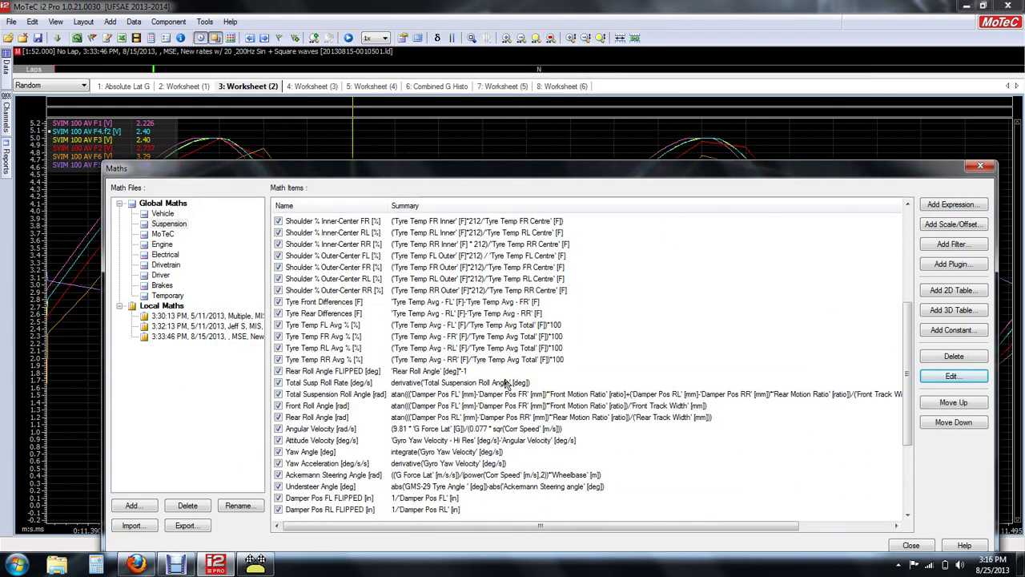
scroll(505, 382, down, 1)
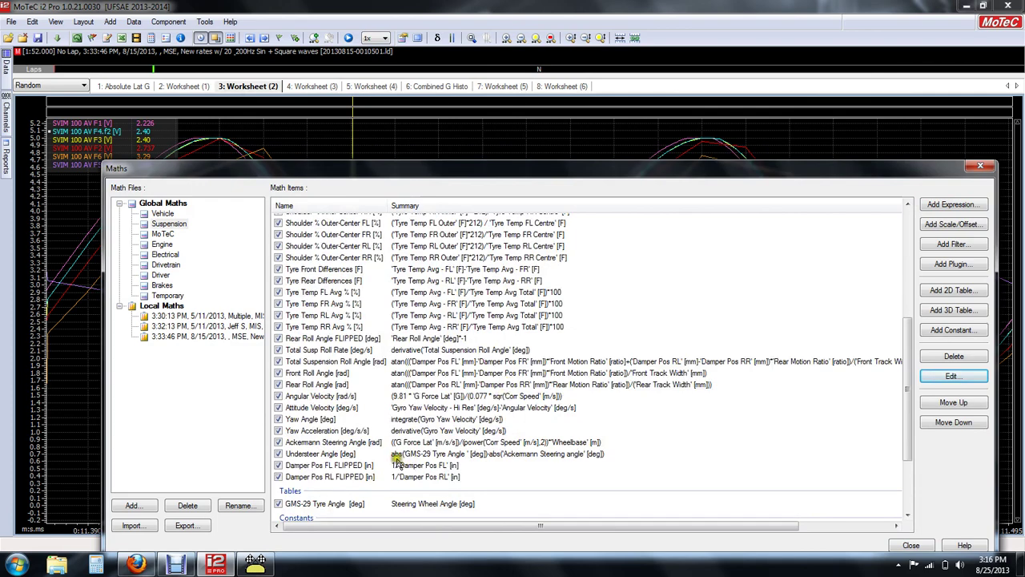
scroll(401, 463, up, 6)
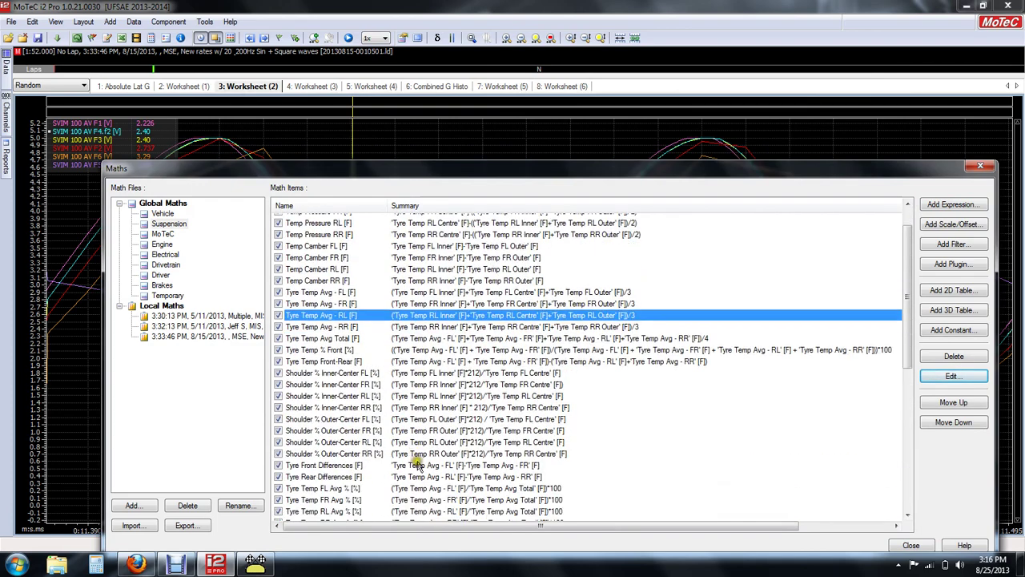
scroll(418, 463, down, 5)
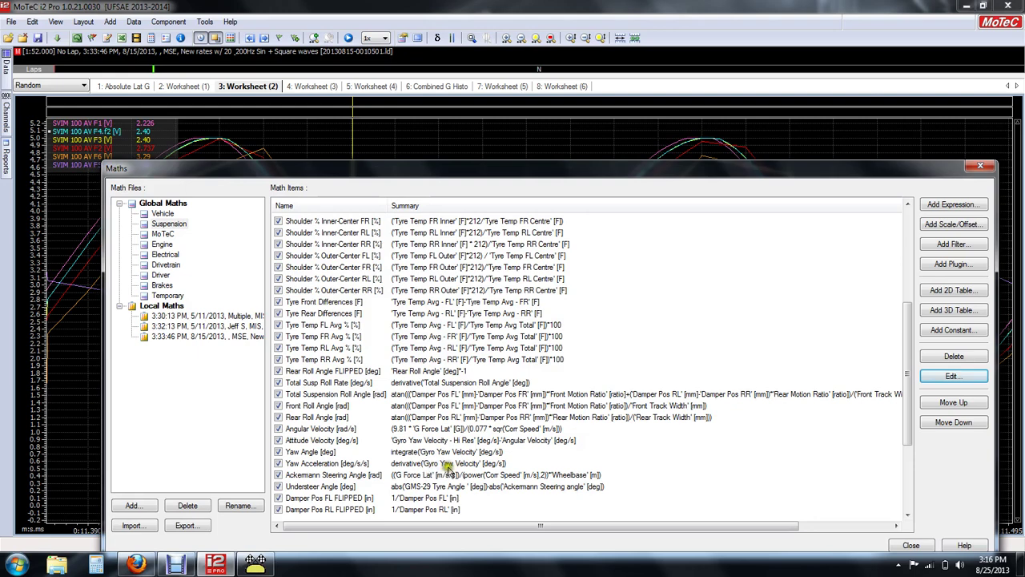
scroll(449, 468, down, 4)
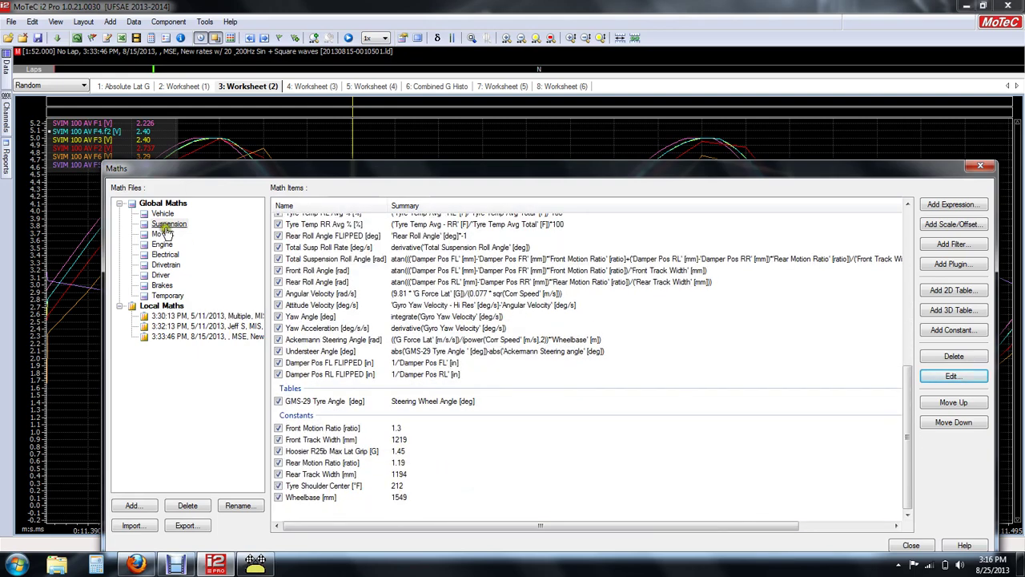
Review the expressions, filters and constants in the Vehicle maths and close the maths editor
click(163, 213)
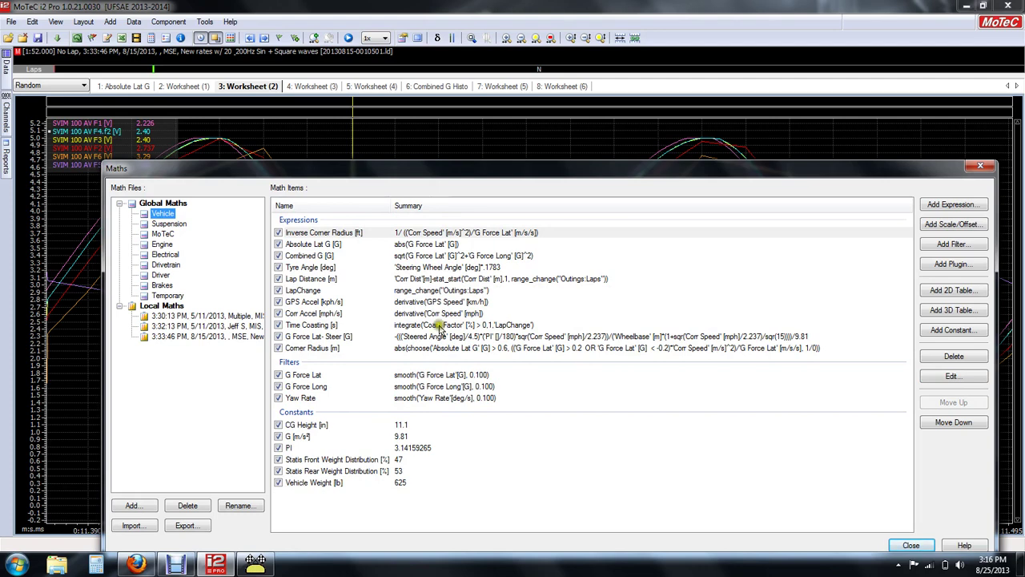
click(398, 471)
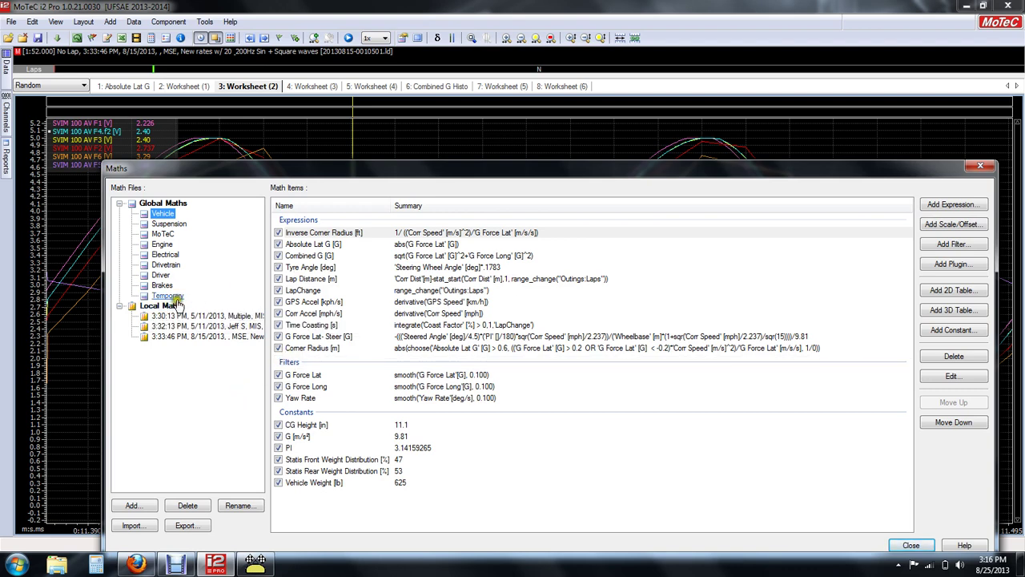
click(983, 166)
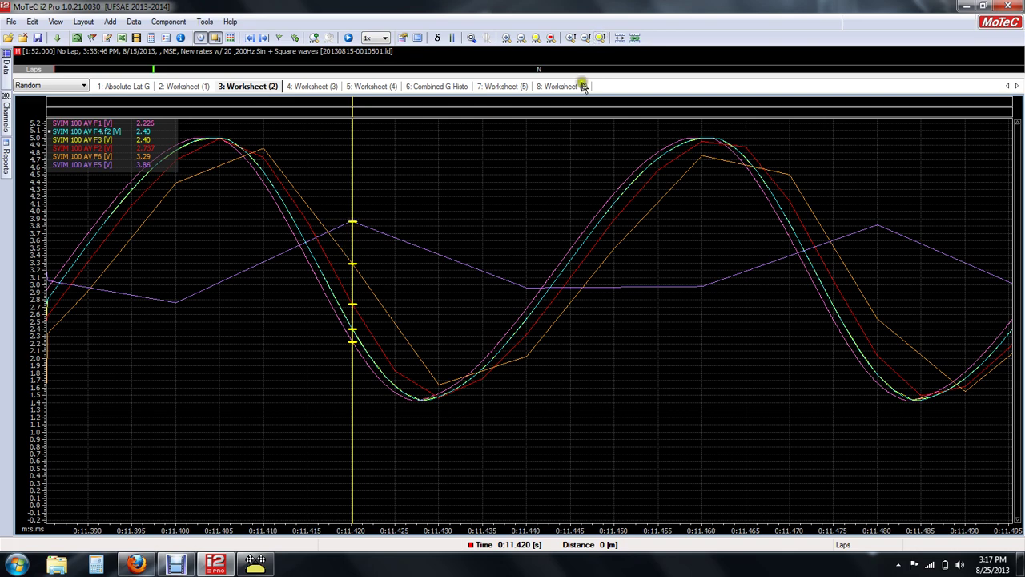
View Worksheet (5) and the Combined G Histo worksheet, and inspect the histogram's properties without changing them
click(520, 90)
click(449, 85)
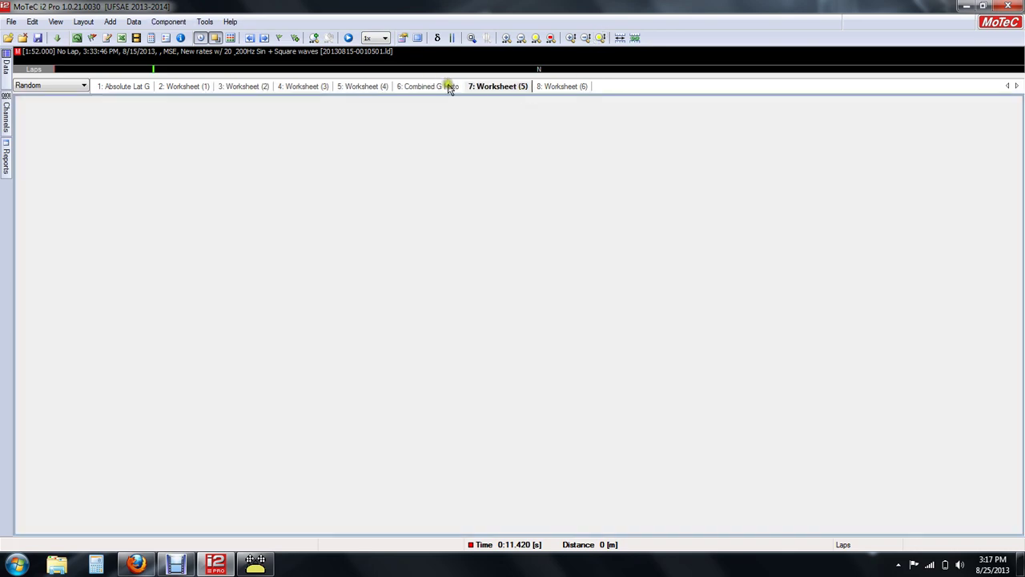
double_click(234, 233)
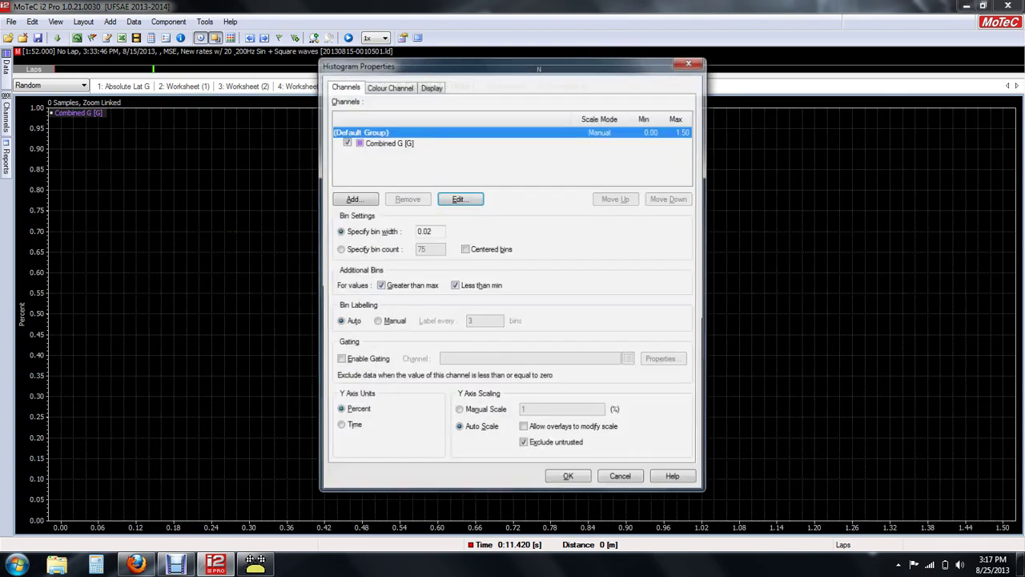
click(690, 62)
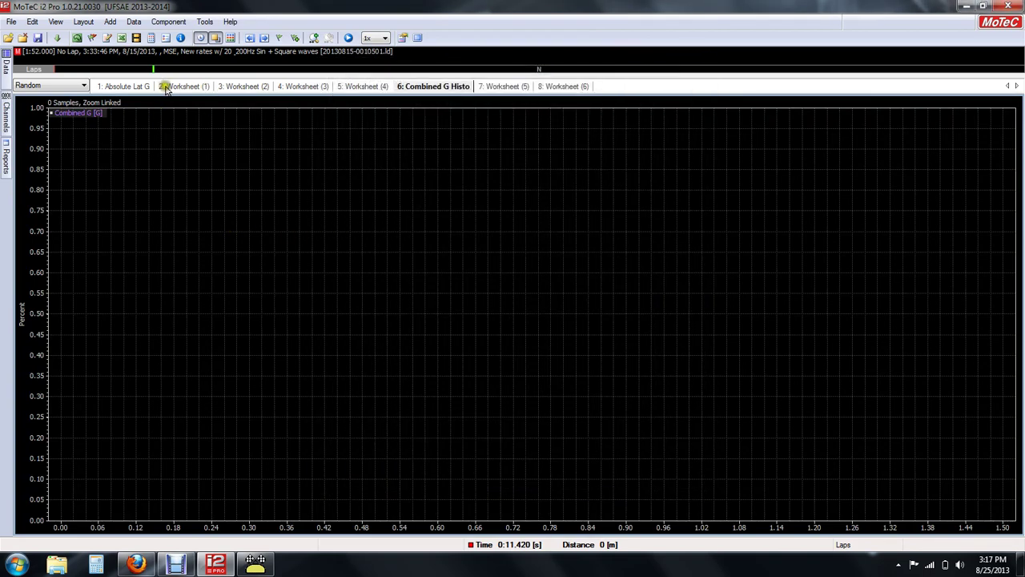
Add the Alarm Bat Volts Hi channel to the Coast Factor group of the Worksheet (1) graph
click(167, 85)
click(135, 86)
click(184, 85)
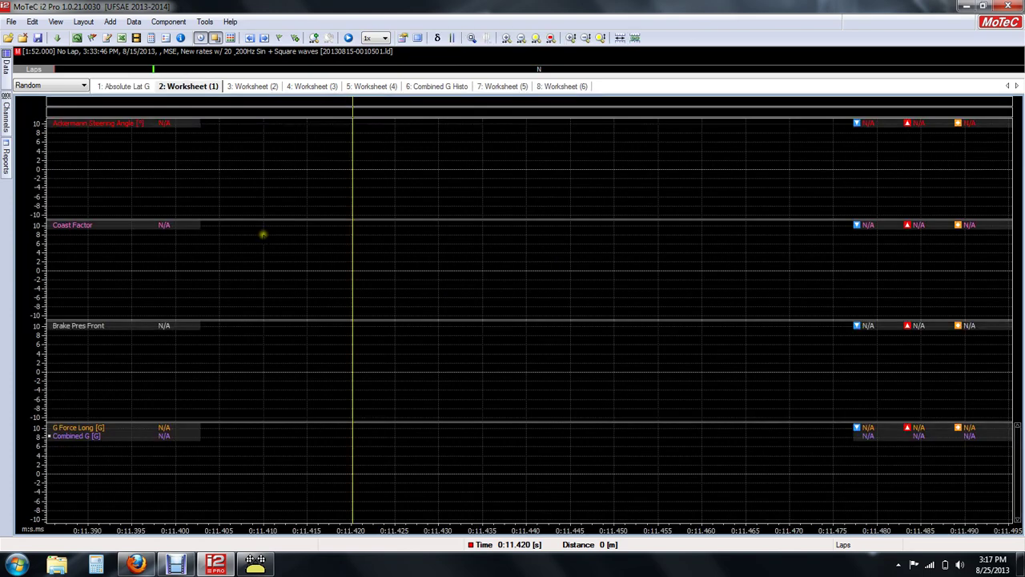
double_click(301, 259)
click(427, 442)
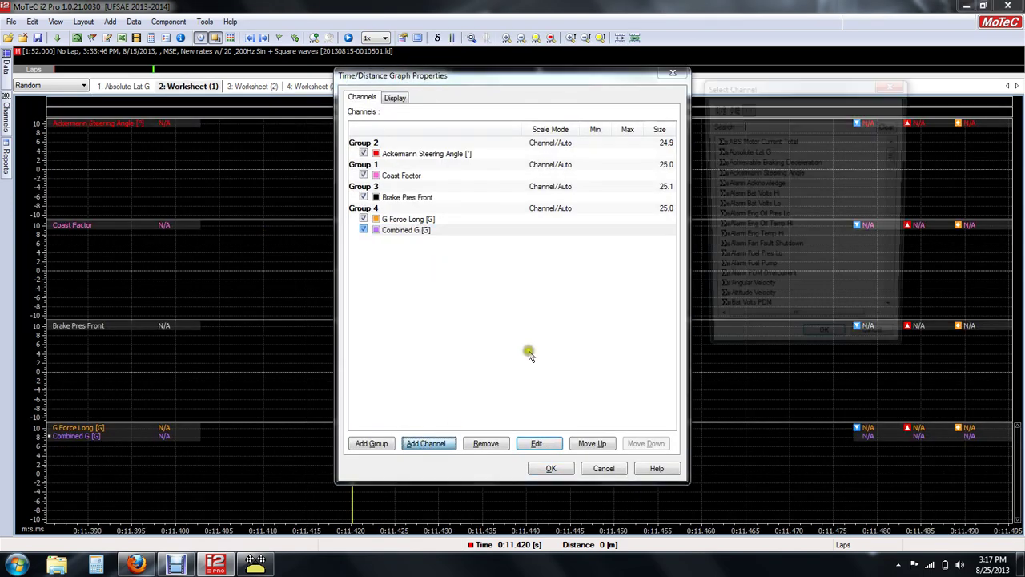
click(765, 261)
key(Caps_Lock)
double_click(753, 195)
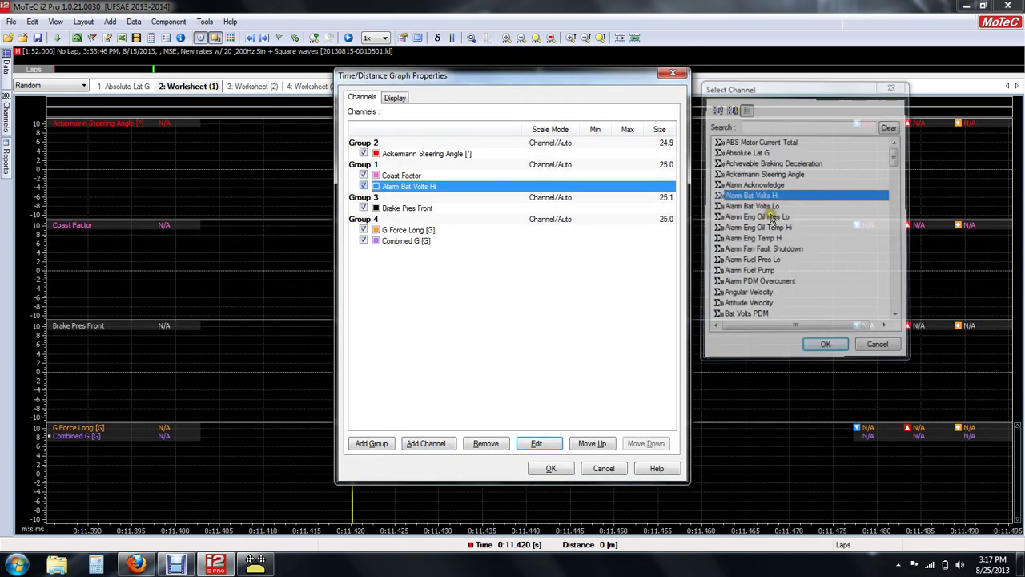
Mark Absolute Lat G, Alarm Eng Temp Hi, Alarm Fuel Pump, Angular Velocity, Bat Volts PDM, Brake Cooling Rate and Brake QGen FR for adding to the graph
click(440, 445)
click(749, 150)
ctrl+click(753, 238)
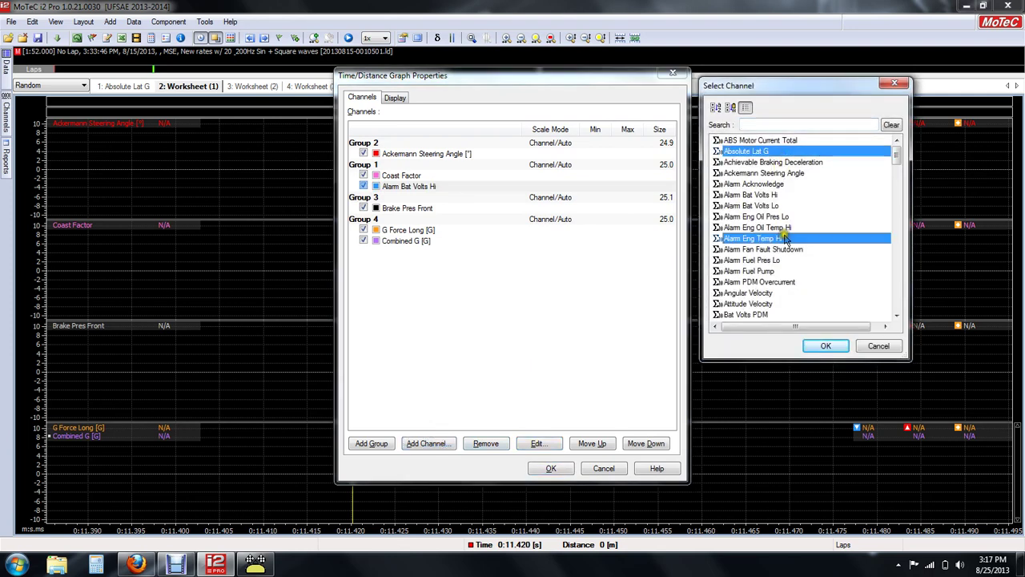
ctrl+click(749, 270)
ctrl+click(749, 293)
scroll(766, 317, down, 4)
ctrl+click(769, 249)
ctrl+click(765, 282)
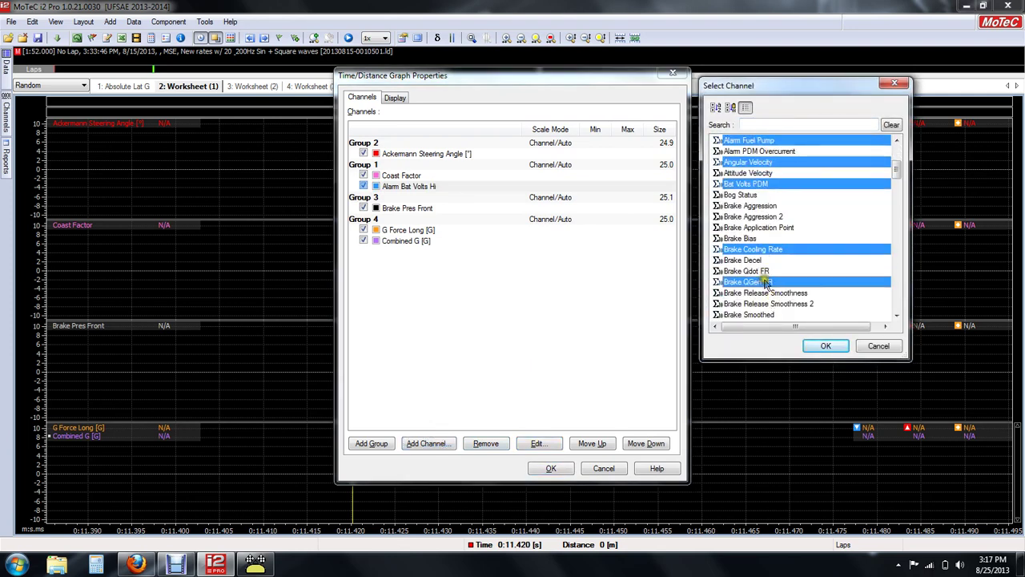
Extend the channel selection with Brake Release Smoothness 2, Brake Aggression 2, Braking Gs Unused and CAN 1 Bus Utilization
ctrl+click(763, 303)
ctrl+click(755, 216)
scroll(783, 289, down, 2)
ctrl+click(753, 271)
ctrl+click(772, 314)
scroll(773, 313, down, 4)
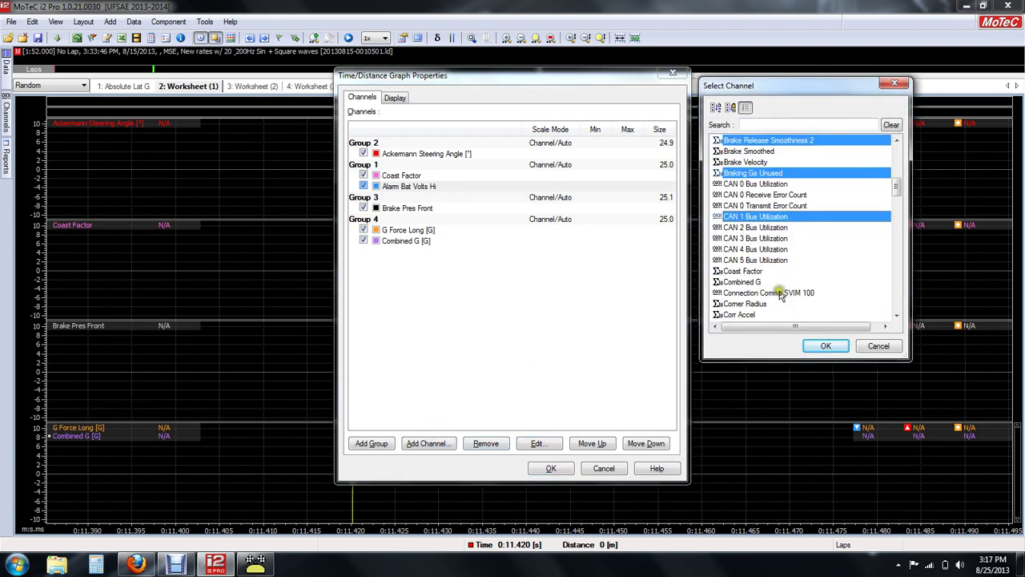
Extend the channel selection with CAN 3 Bus Utilization, Connection Comms SVIM 100, Corr Accel and Corr Speed
ctrl+click(769, 260)
ctrl+click(742, 314)
ctrl+click(755, 205)
ctrl+click(761, 280)
scroll(765, 273, down, 5)
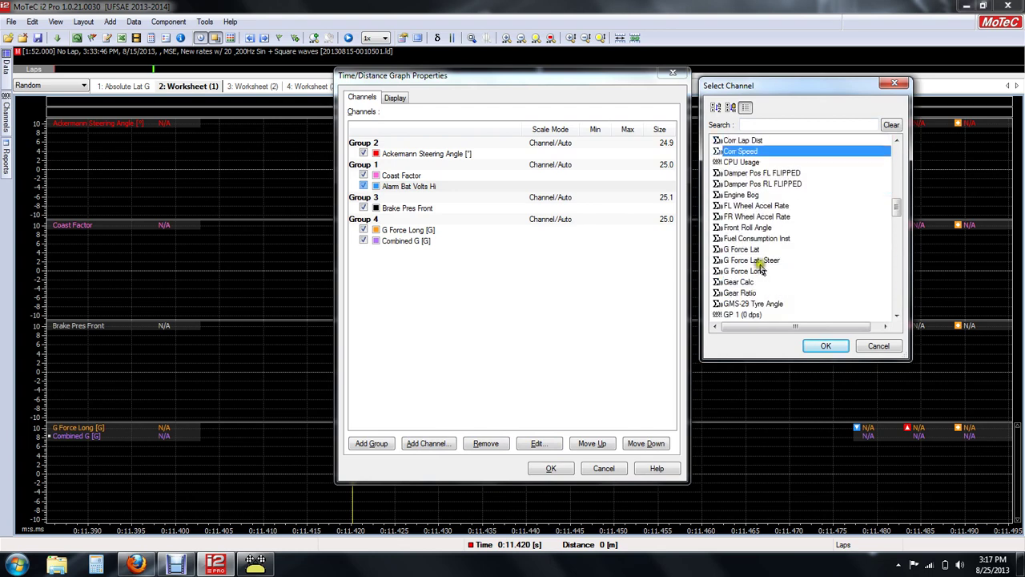
Include FL Wheel Accel Rate, G Force Lat-Steer, Gear Calc, GMS-29 Tyre Angle, Internal 0V SVIM 100 and Logging Running, and add the selected channels to the graph
ctrl+click(770, 259)
ctrl+click(757, 206)
ctrl+click(757, 282)
ctrl+click(761, 308)
scroll(761, 308, down, 3)
ctrl+click(760, 282)
ctrl+click(757, 238)
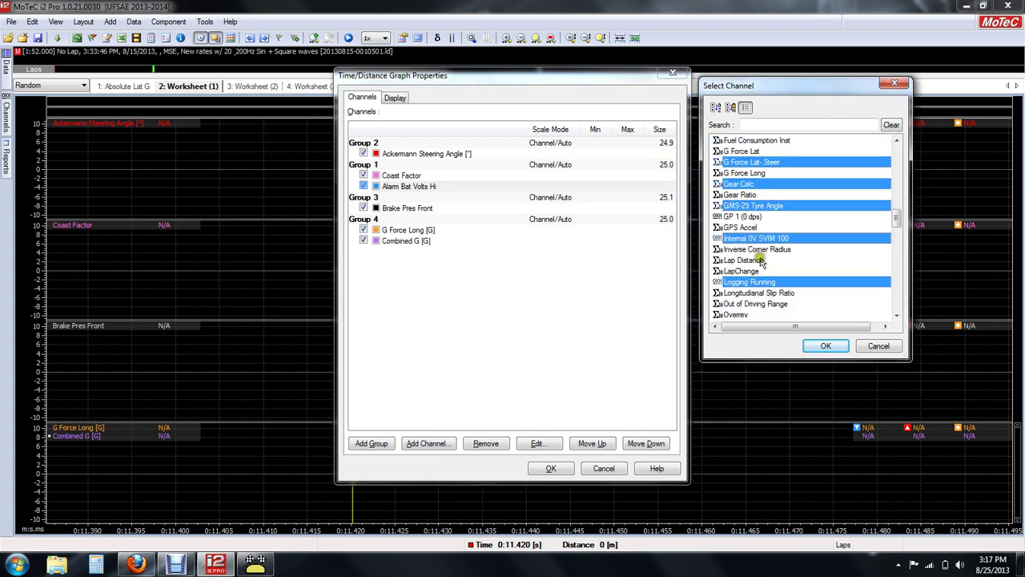
click(825, 346)
click(550, 469)
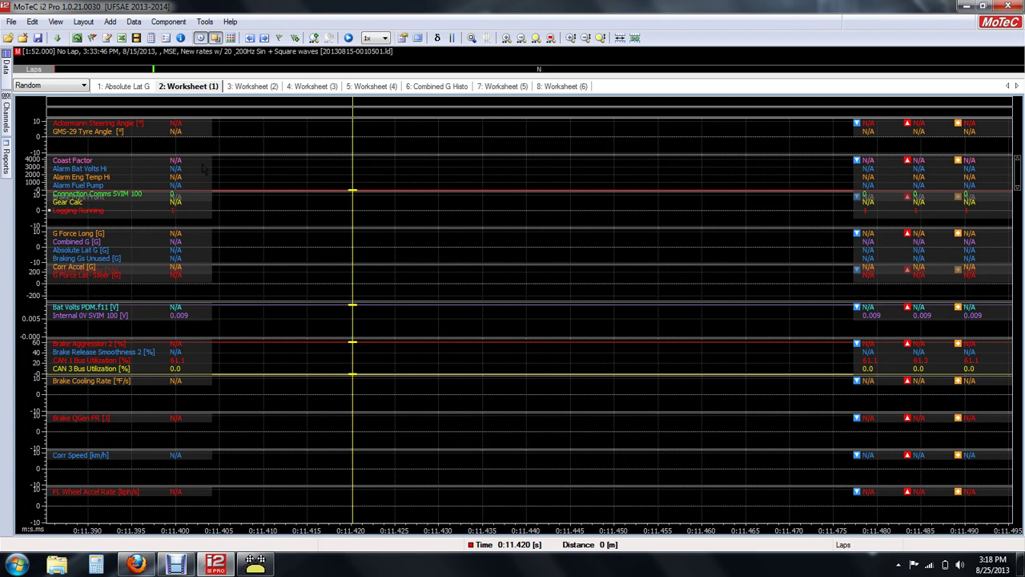
click(183, 565)
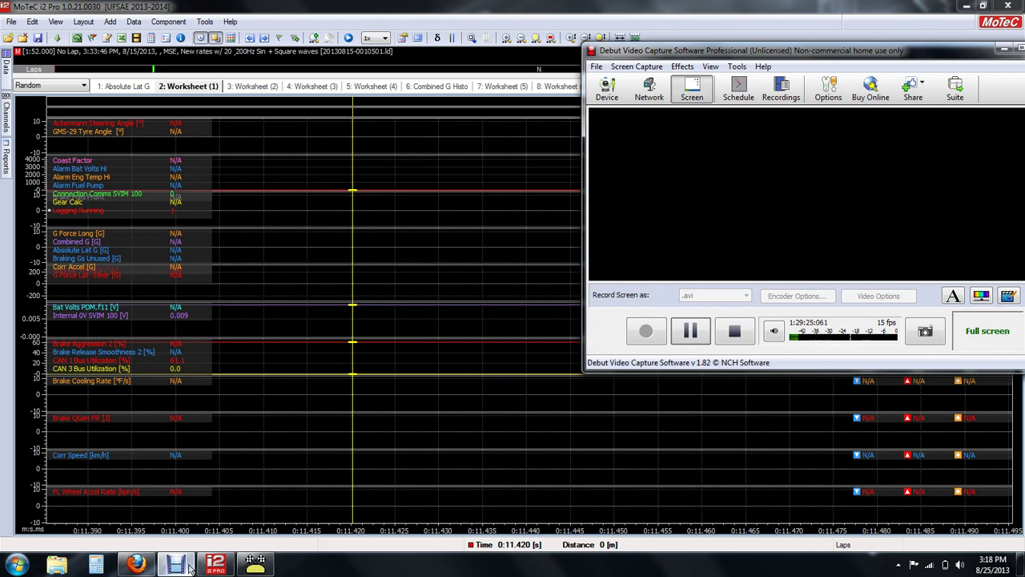
click(411, 307)
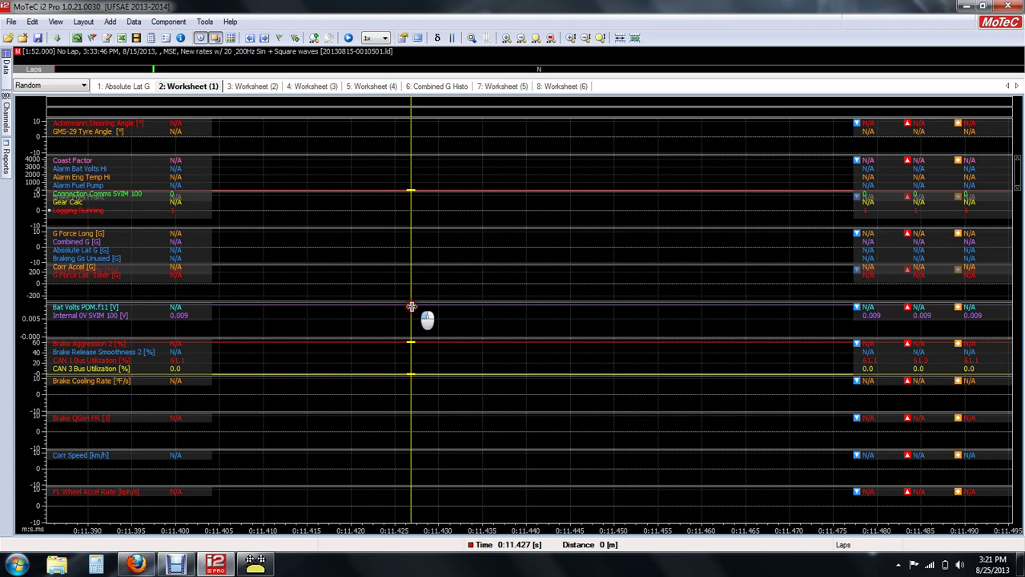
click(255, 563)
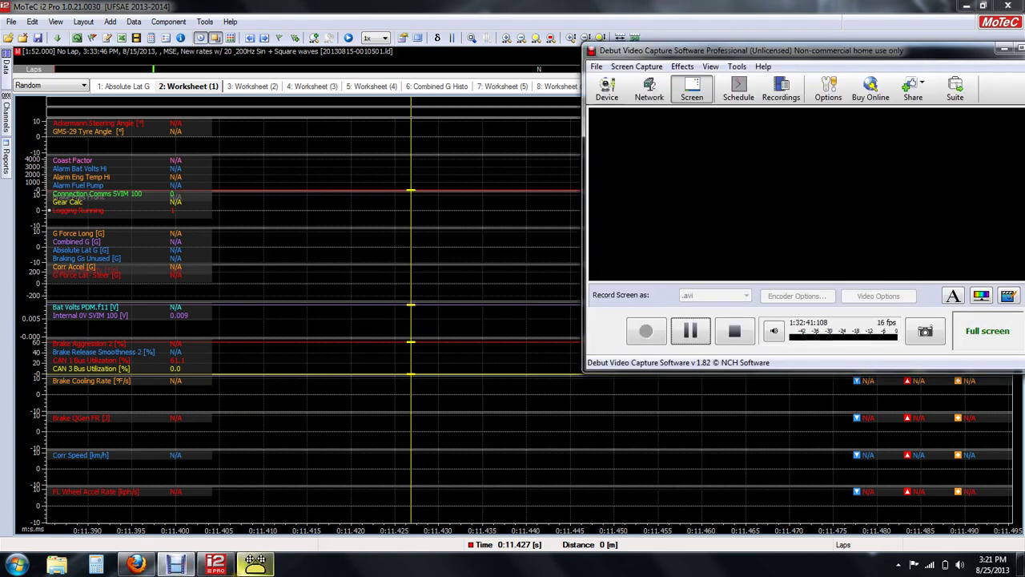